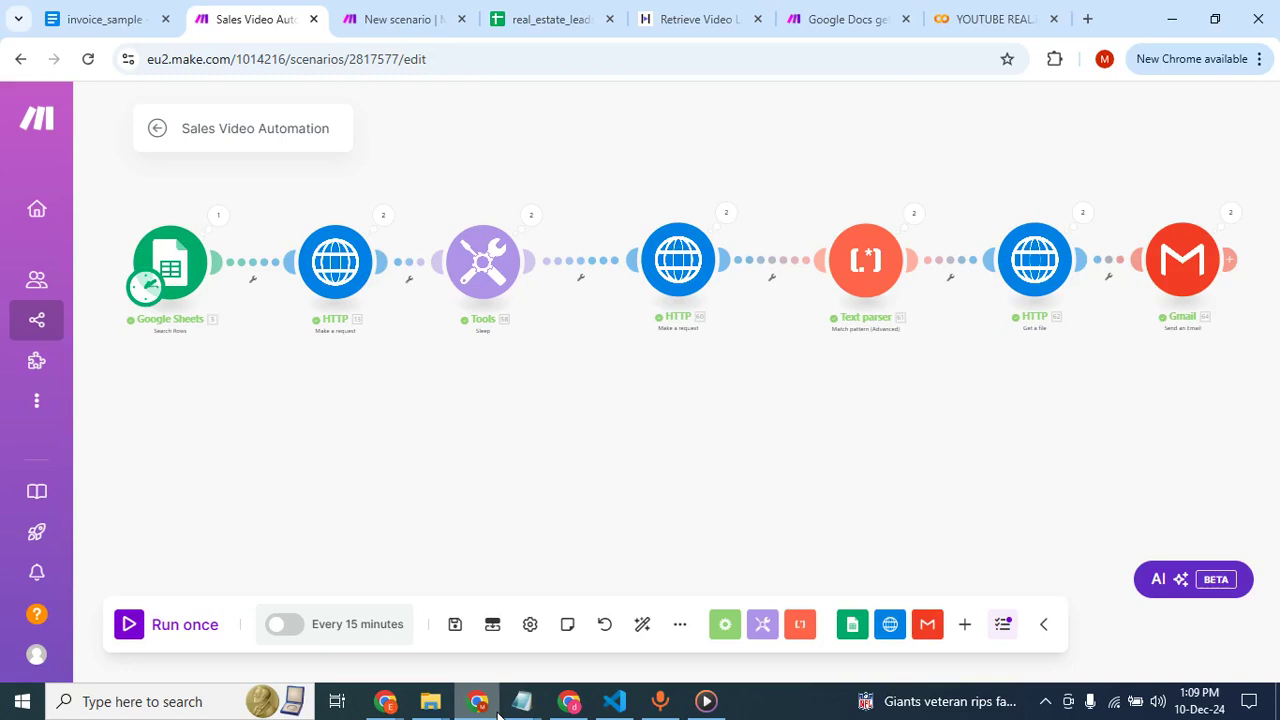
Play the generated avatar sales video in Media Player with the speaker volume set to 49, and minimize the player.
left_click(706, 701)
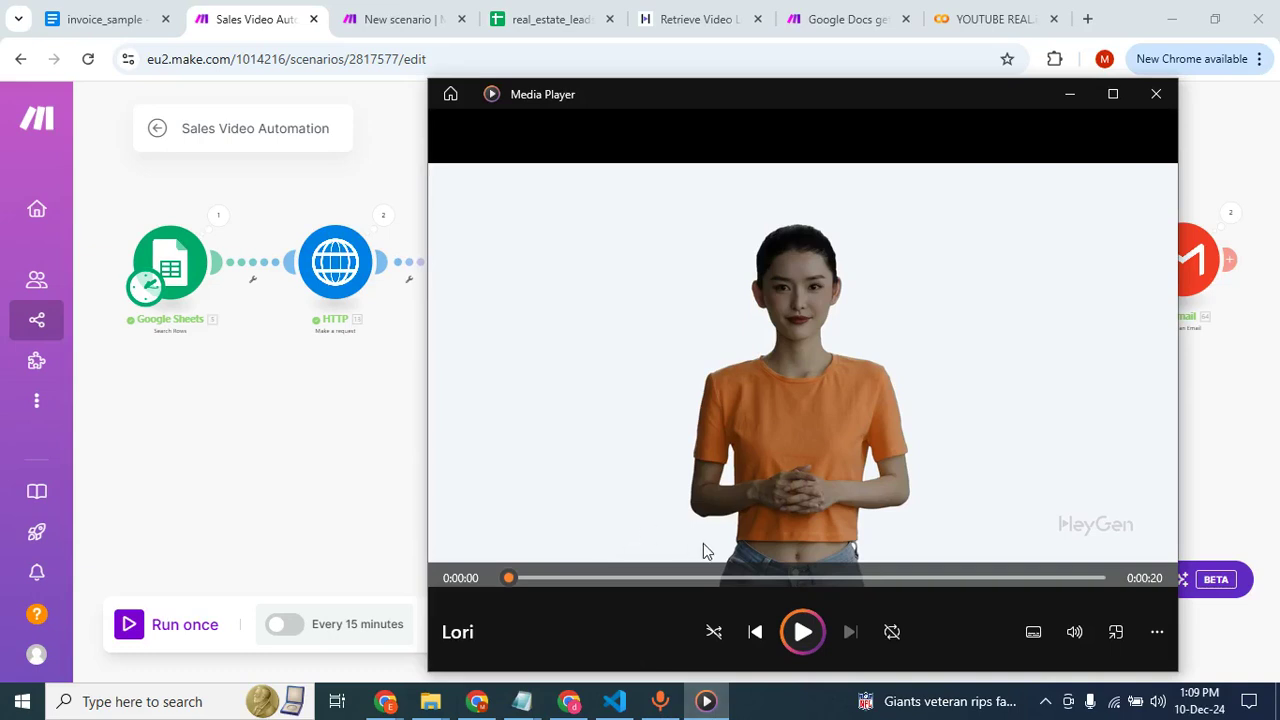
left_click(803, 631)
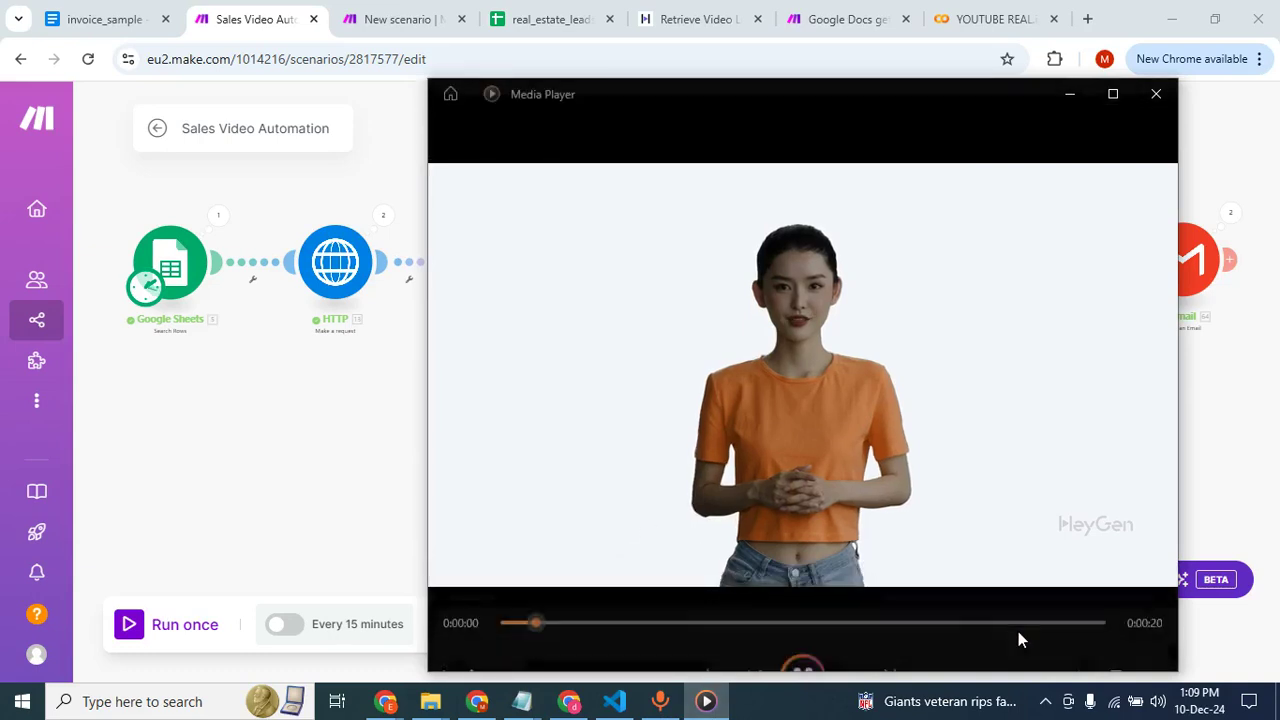
left_click(1158, 701)
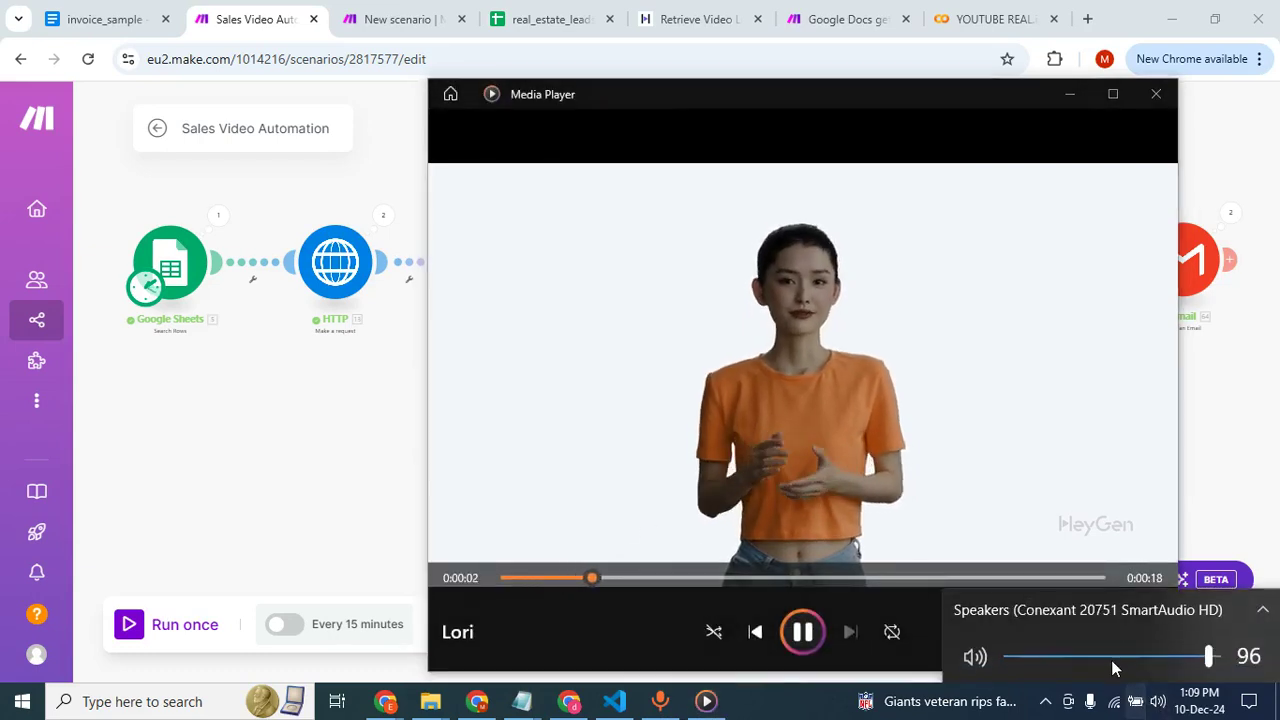
left_click(1112, 659)
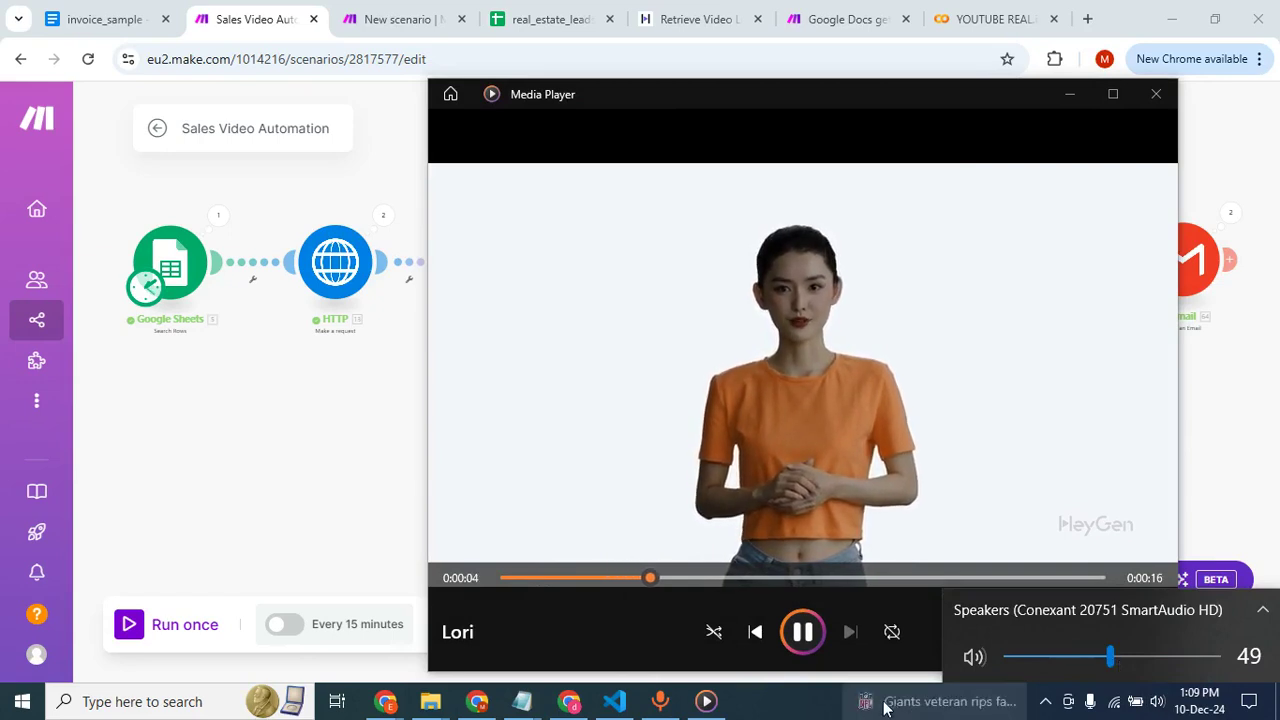
left_click(809, 712)
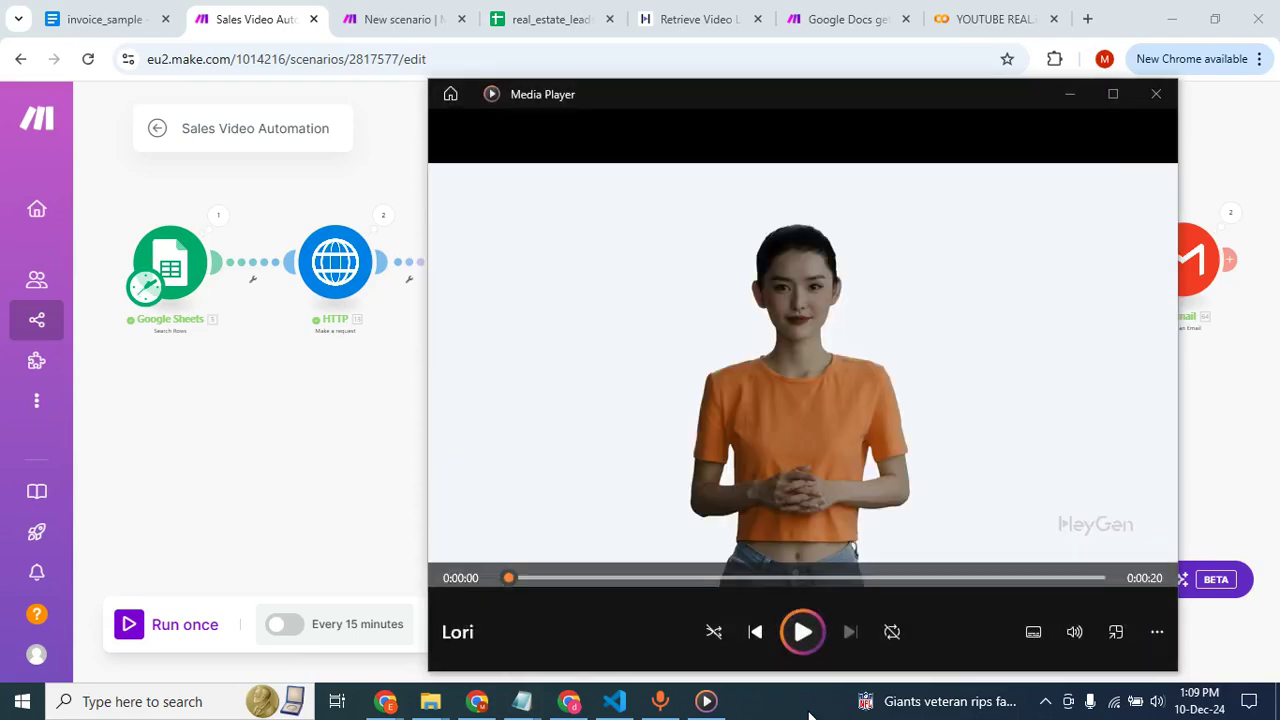
left_click(1069, 96)
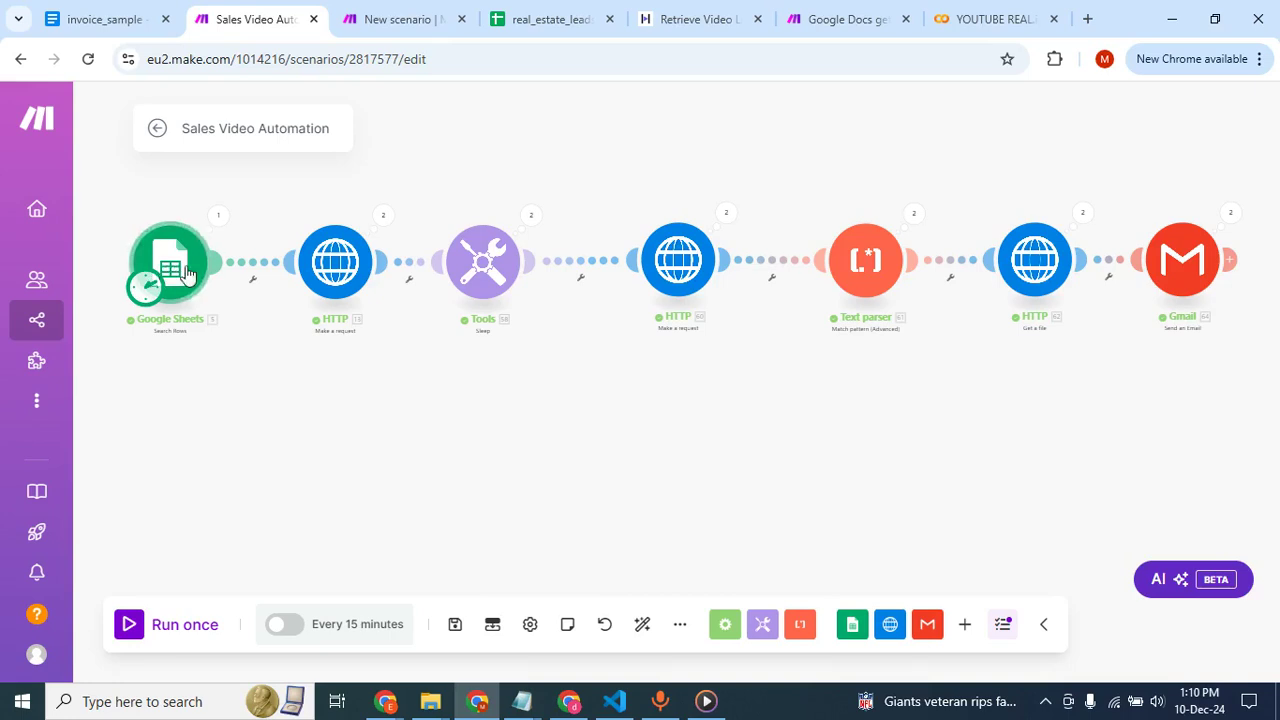
Review the lead name columns in the real_estate_leads spreadsheet.
left_click(537, 16)
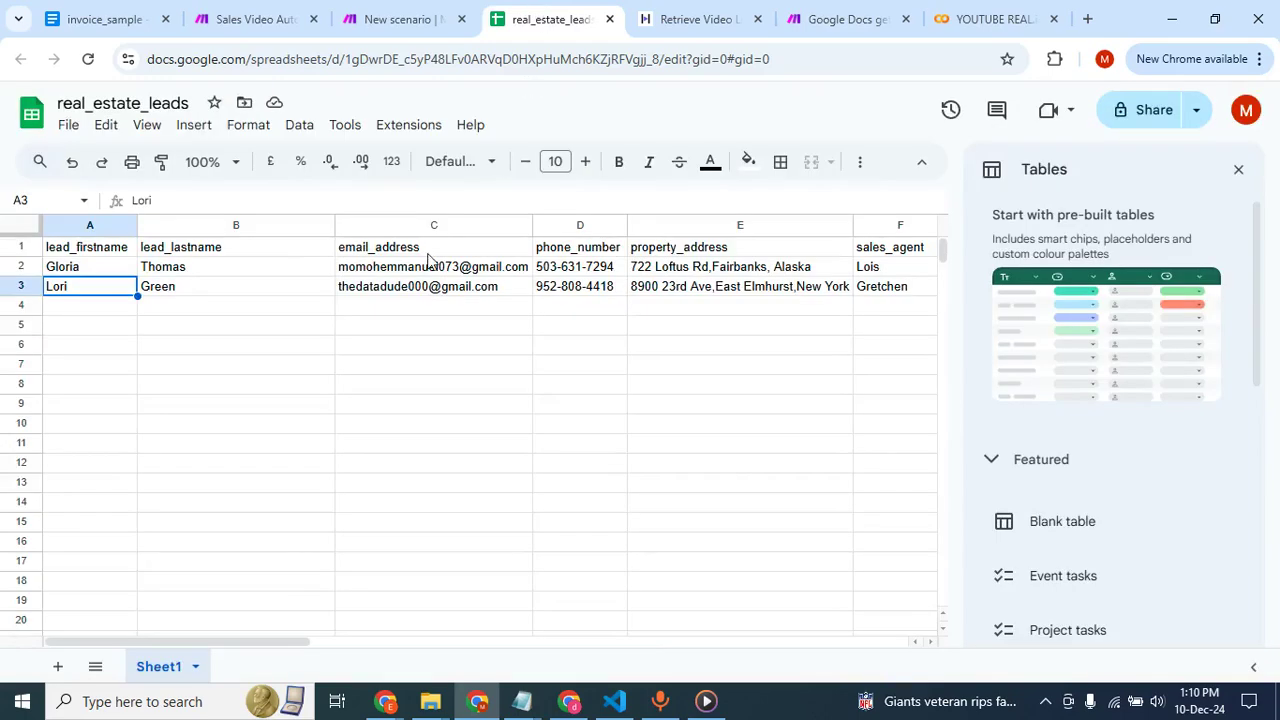
left_click(110, 332)
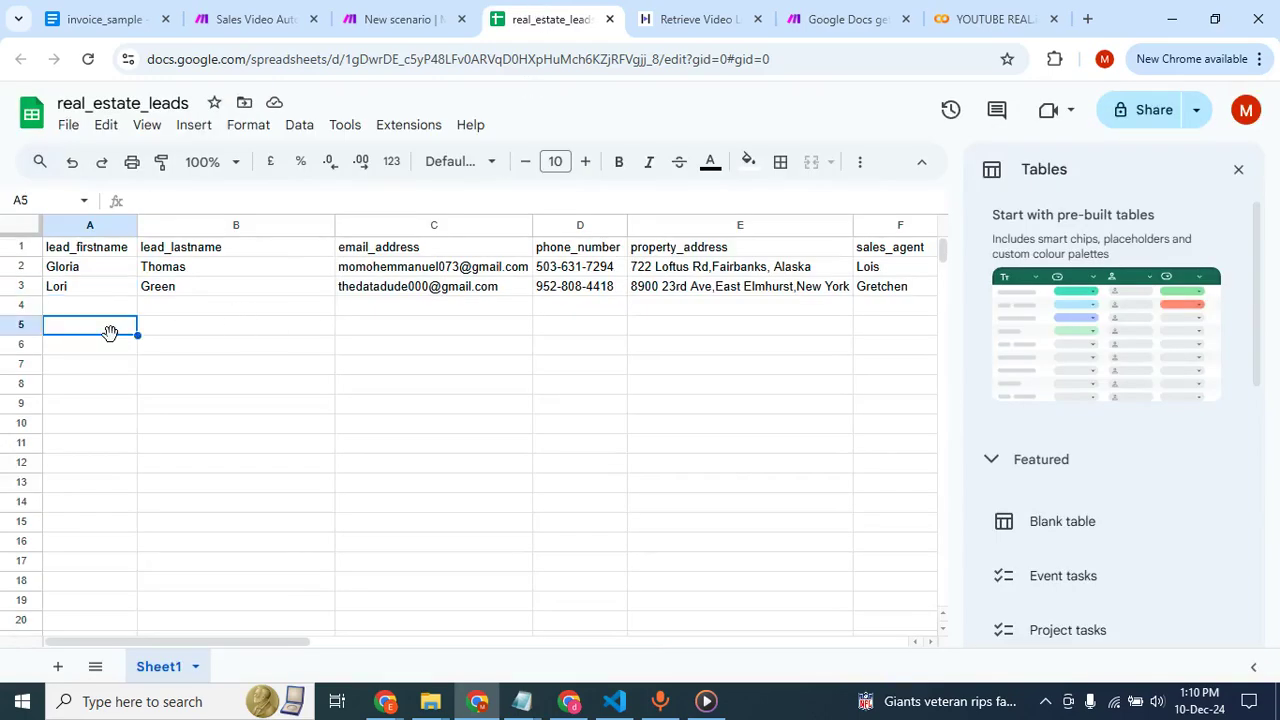
left_click(96, 252)
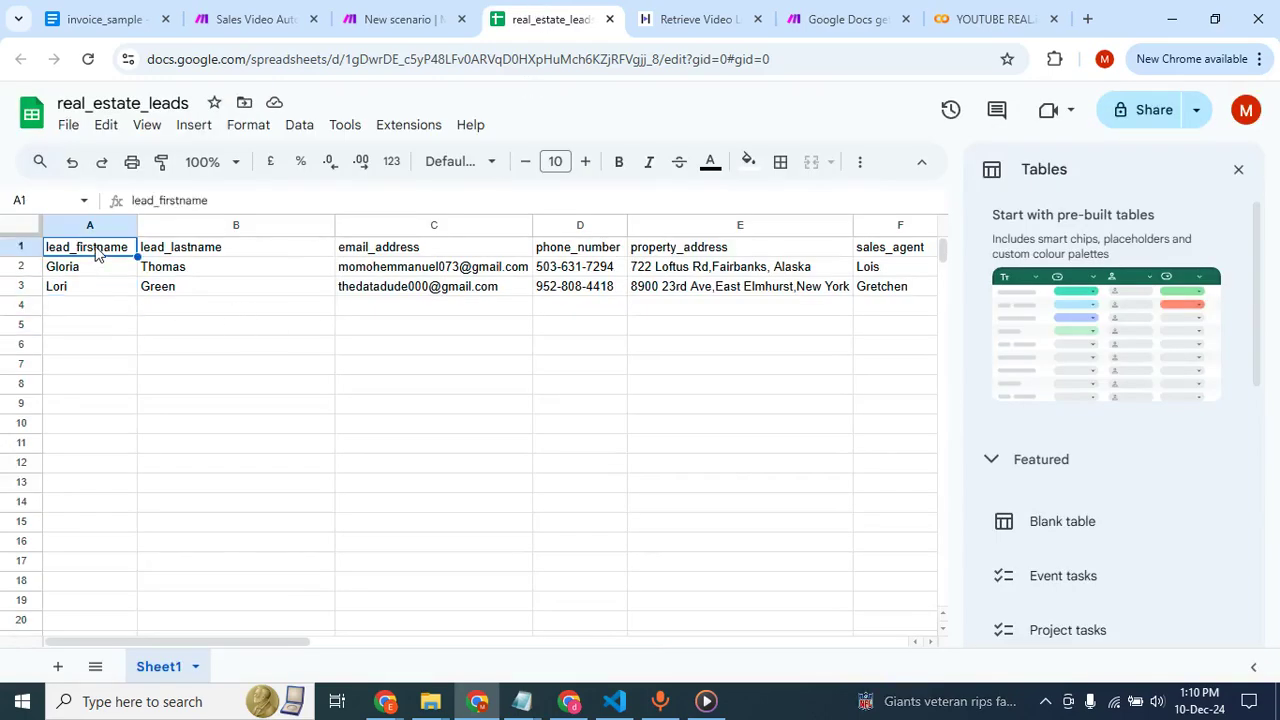
left_click(163, 252)
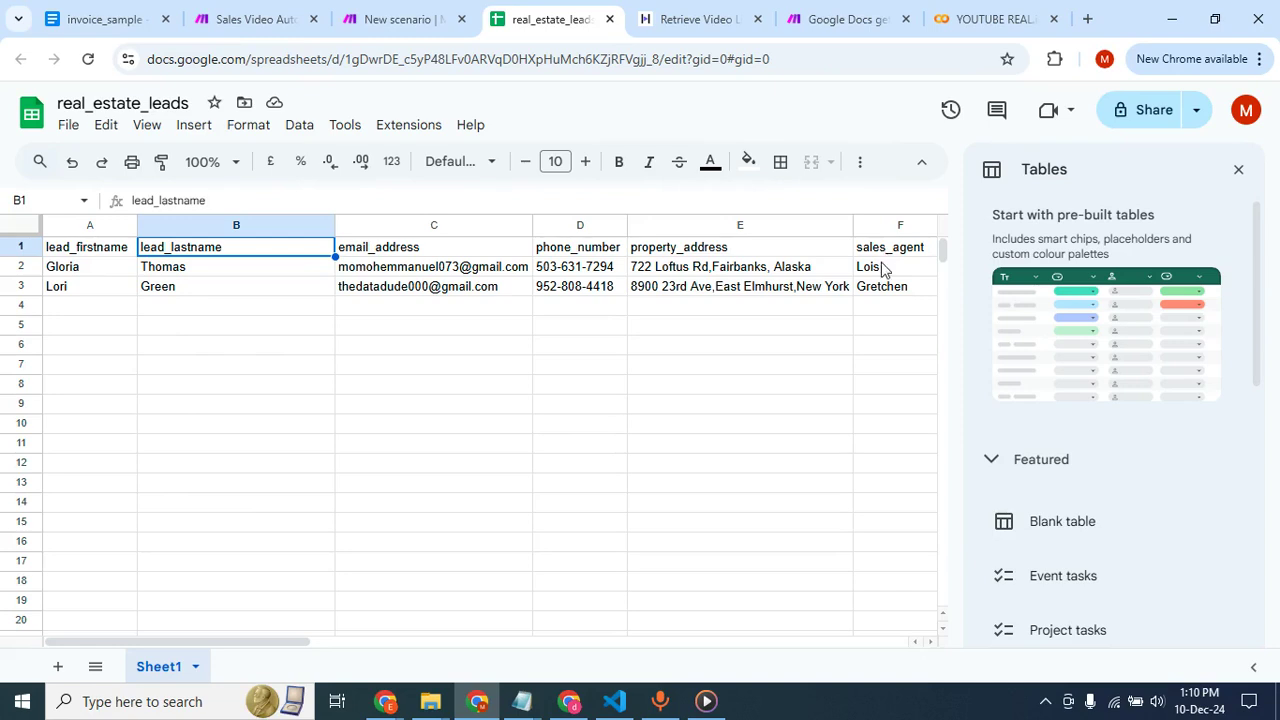
Inspect the settings of the video generation and video status HTTP request modules in the Sales Video Automation scenario.
left_click(284, 8)
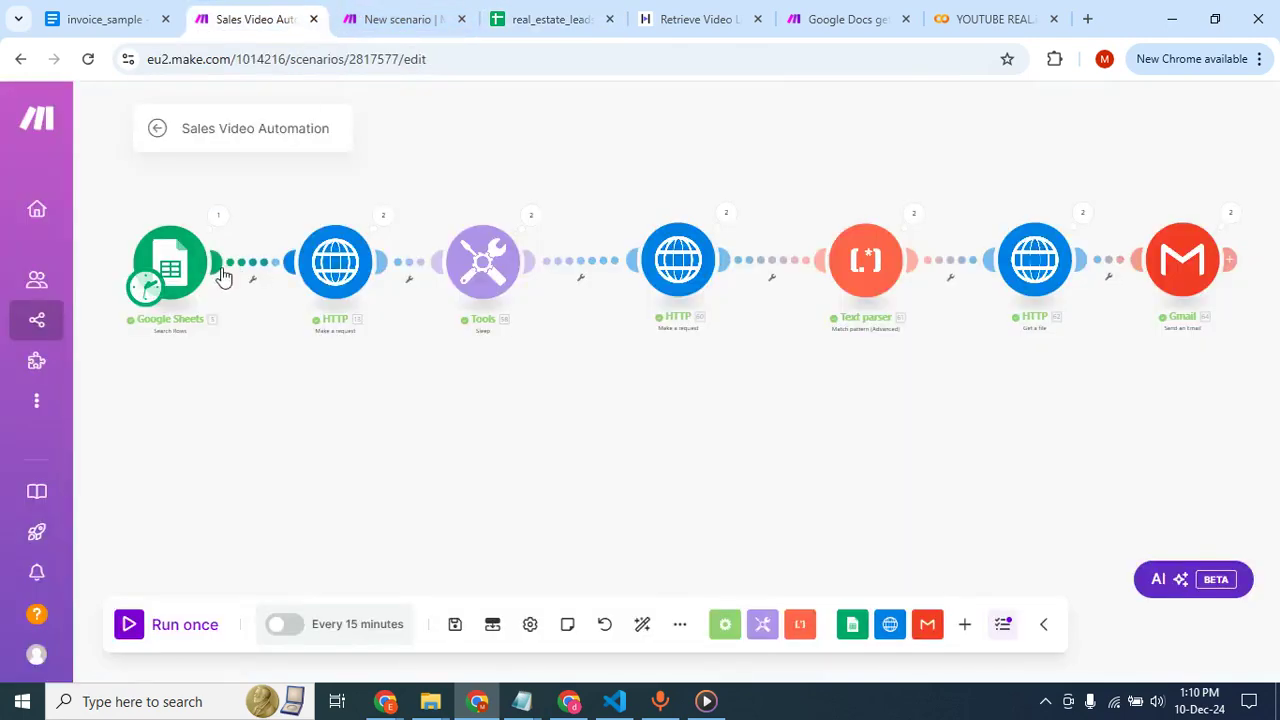
left_click(336, 268)
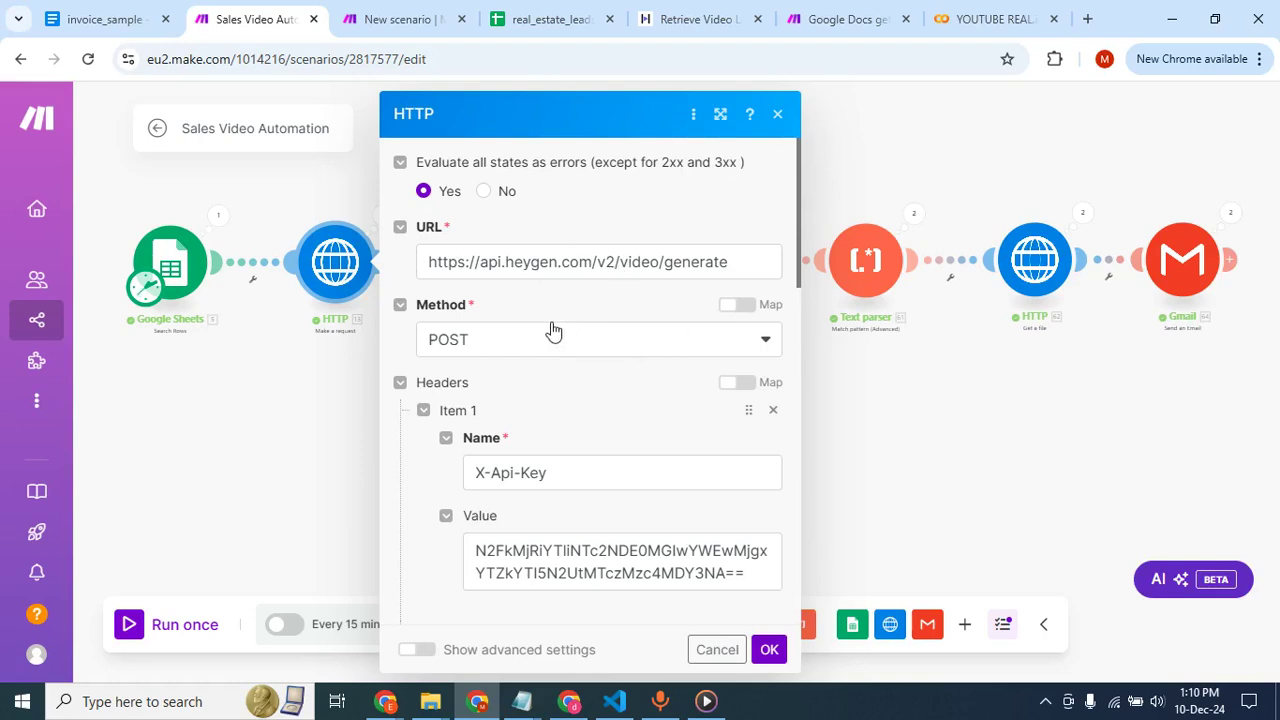
left_click(347, 383)
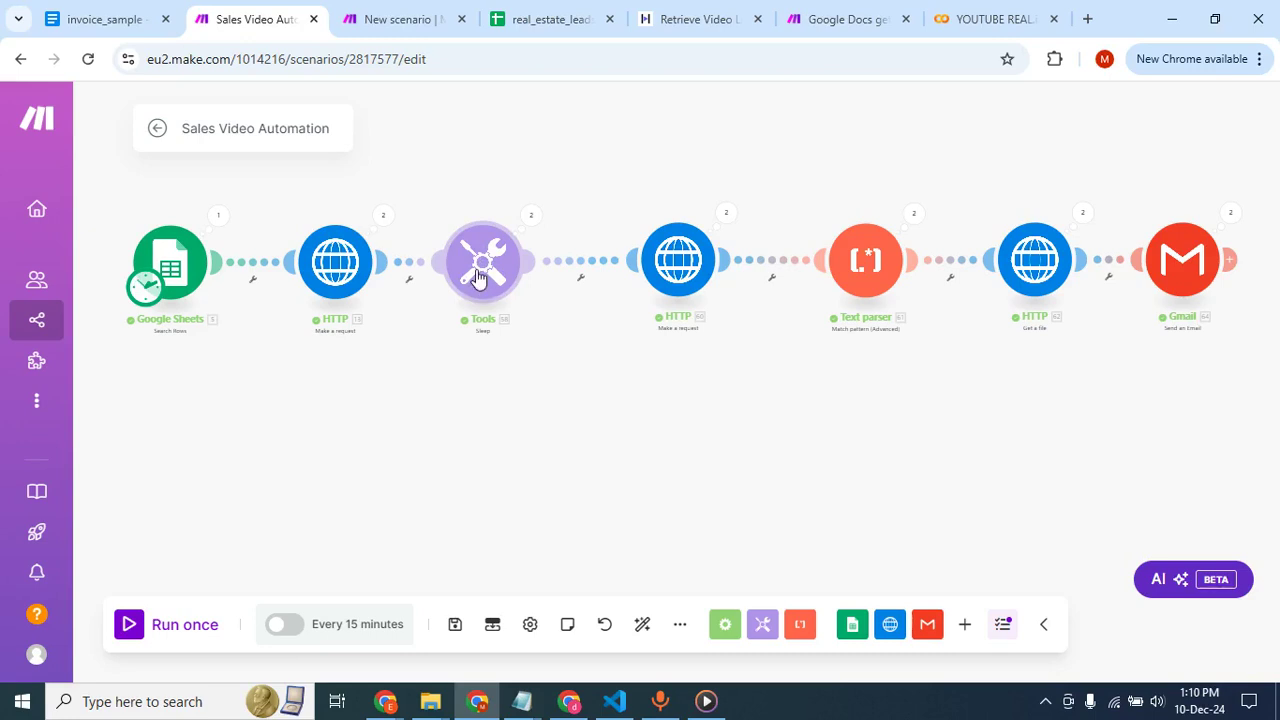
left_click(684, 281)
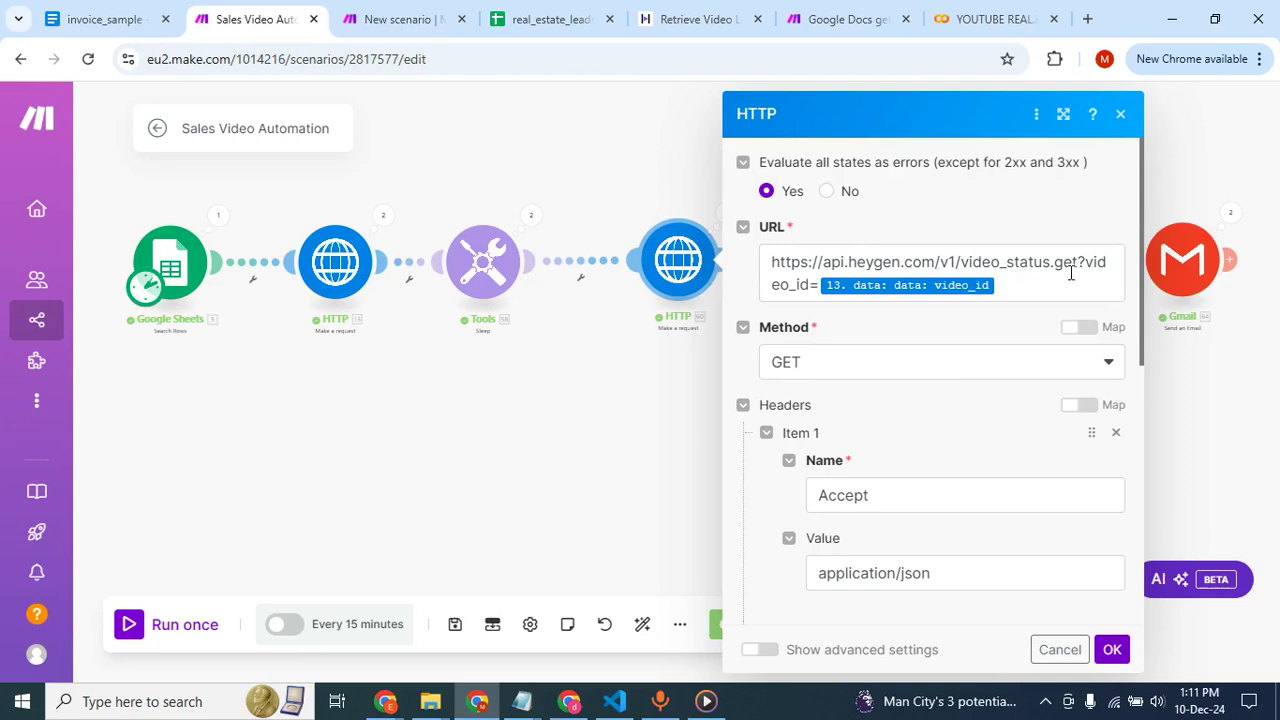
left_click(643, 374)
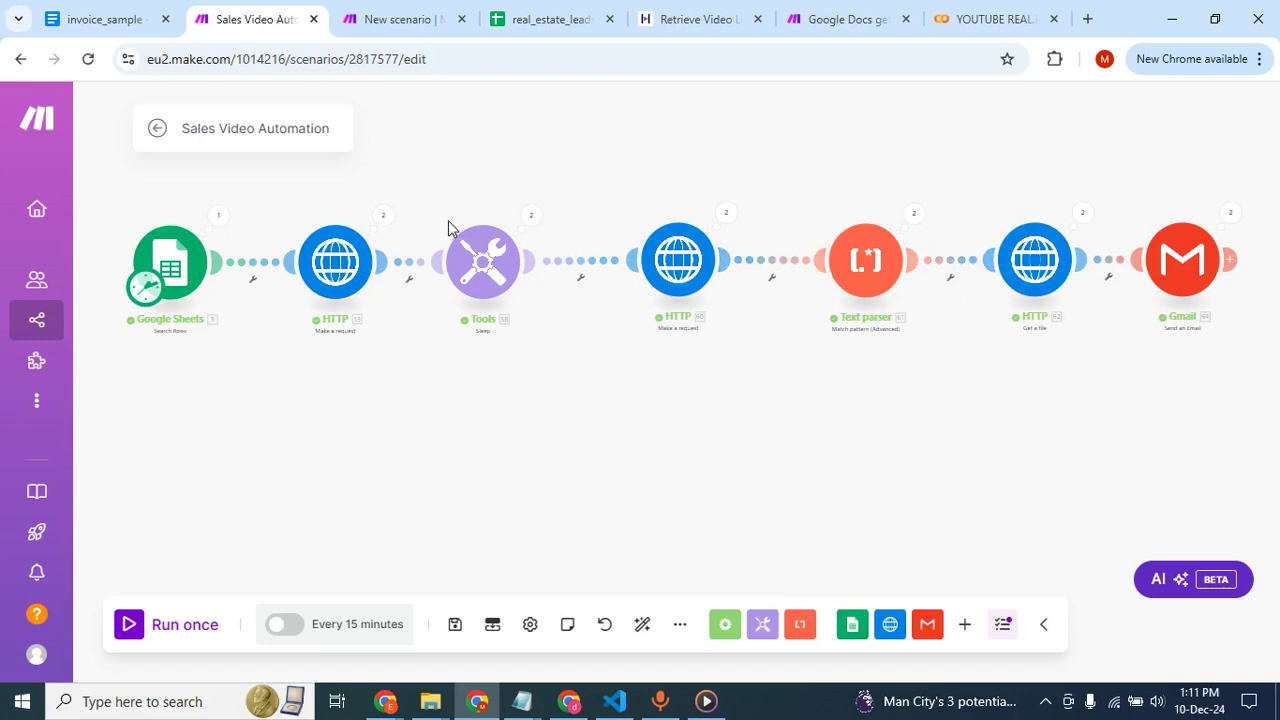
Add a Google Sheets Search Rows module as the first module of the new scenario.
left_click(390, 12)
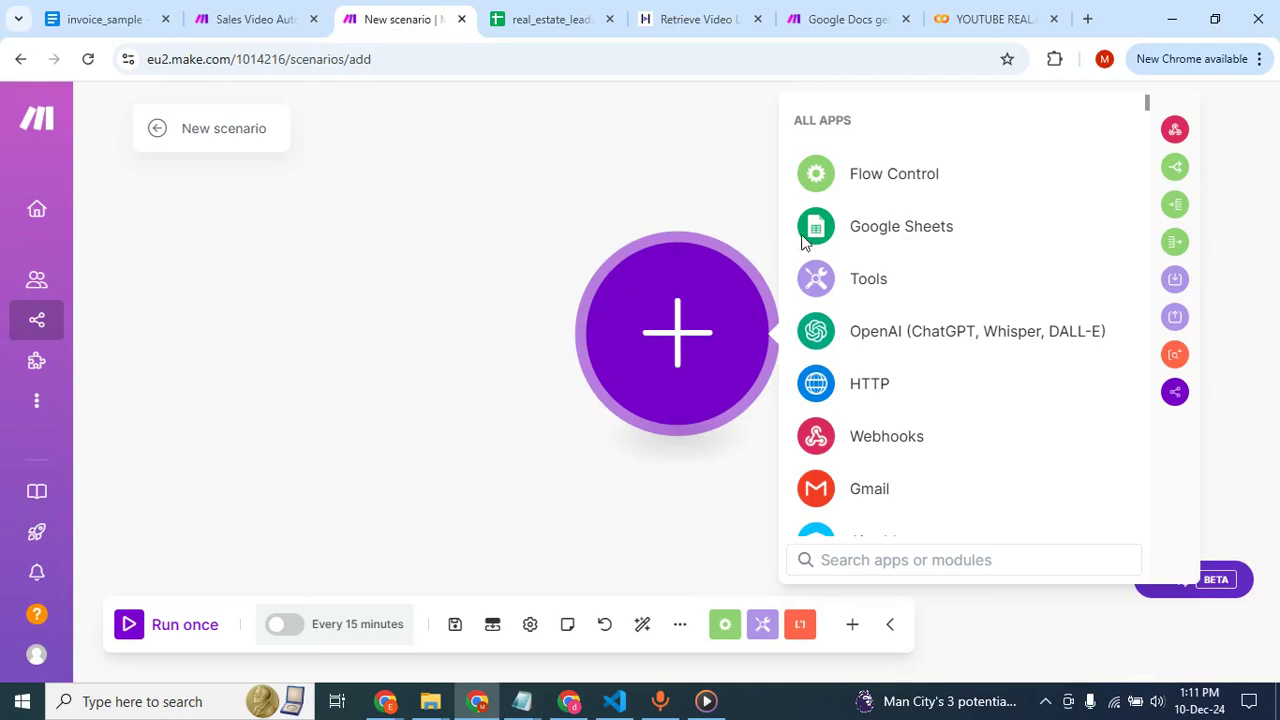
left_click(842, 237)
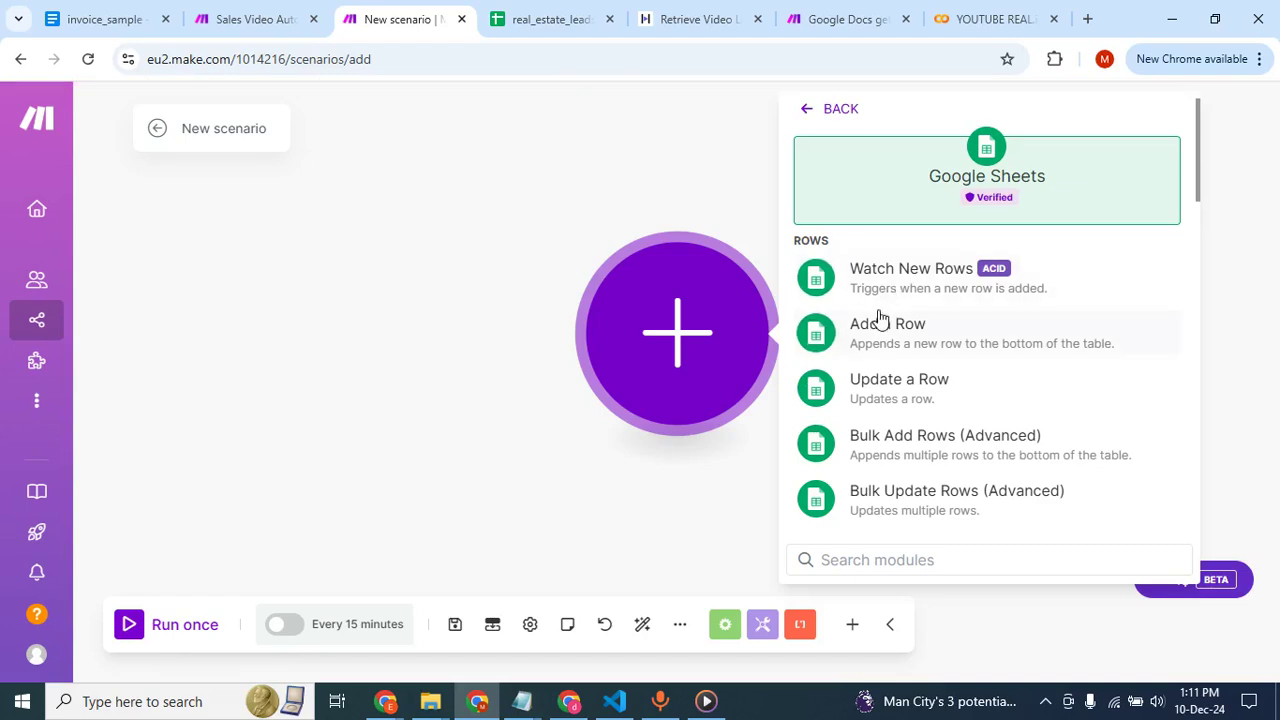
scroll(885, 380, "down", 2)
scroll(870, 376, "down", 1)
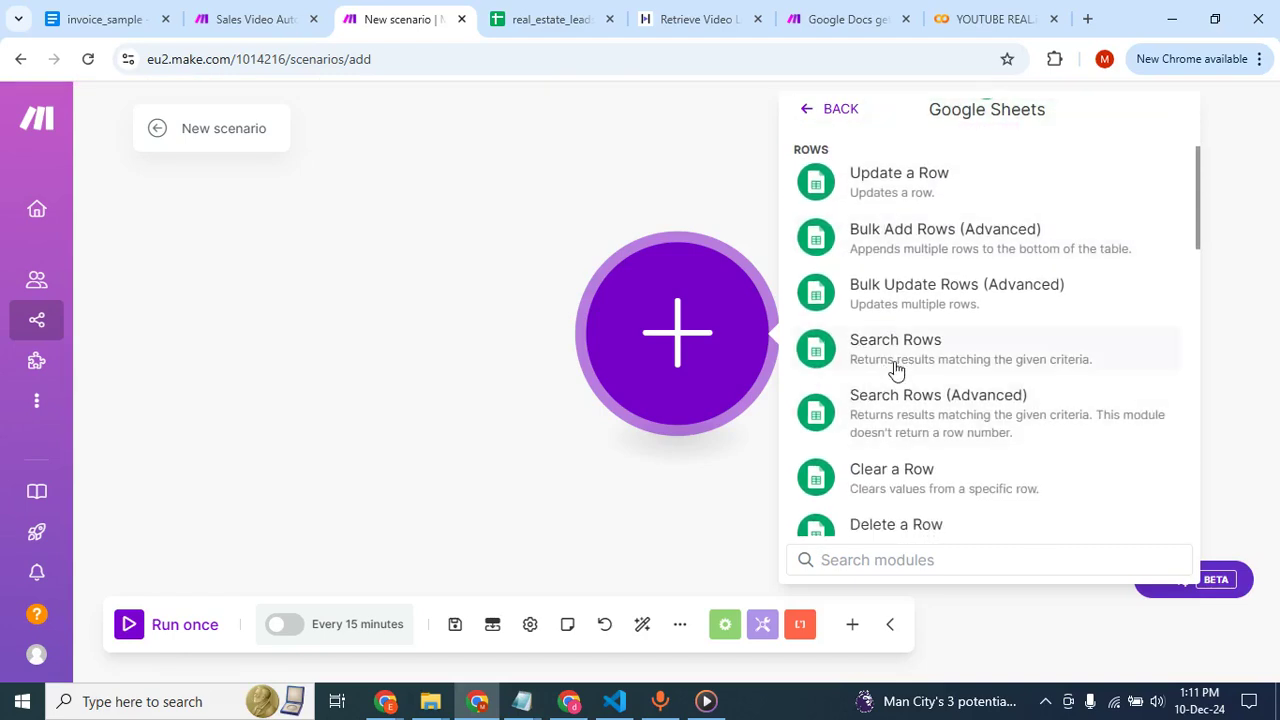
left_click(932, 360)
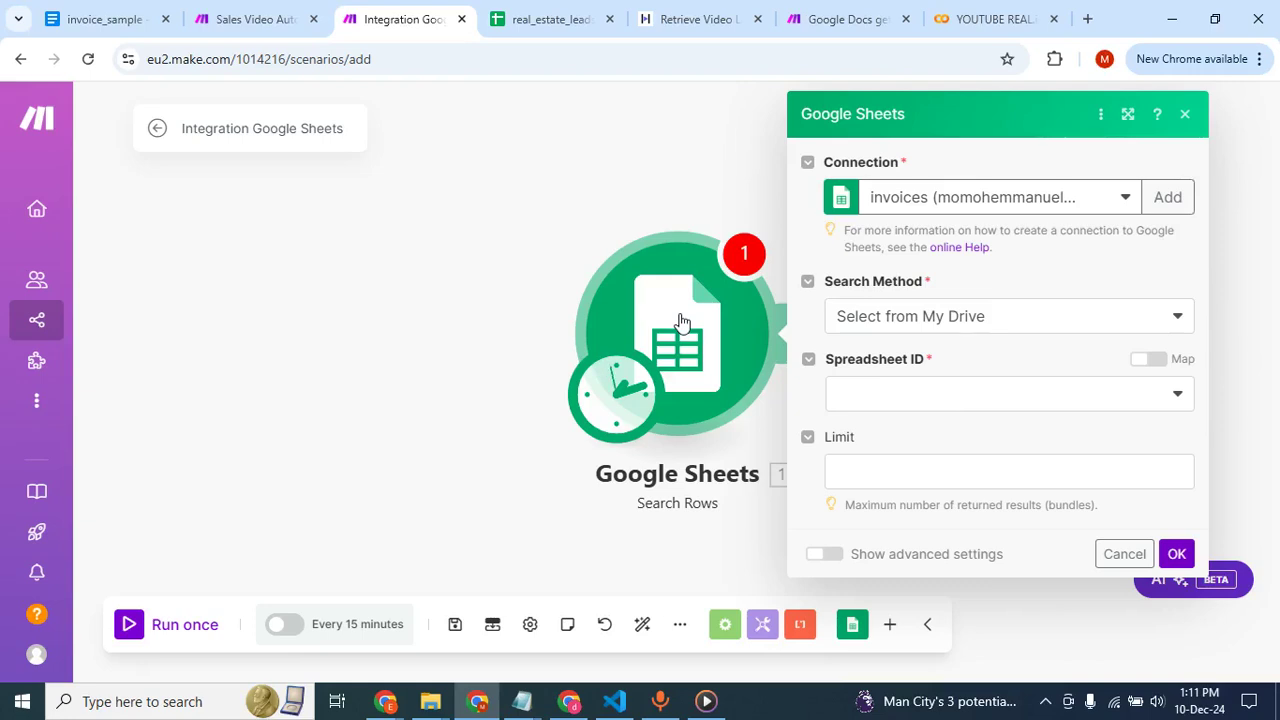
Configure the Search Rows module to read Sheet1 of the real_estate_leads spreadsheet and save its settings.
left_click(1088, 399)
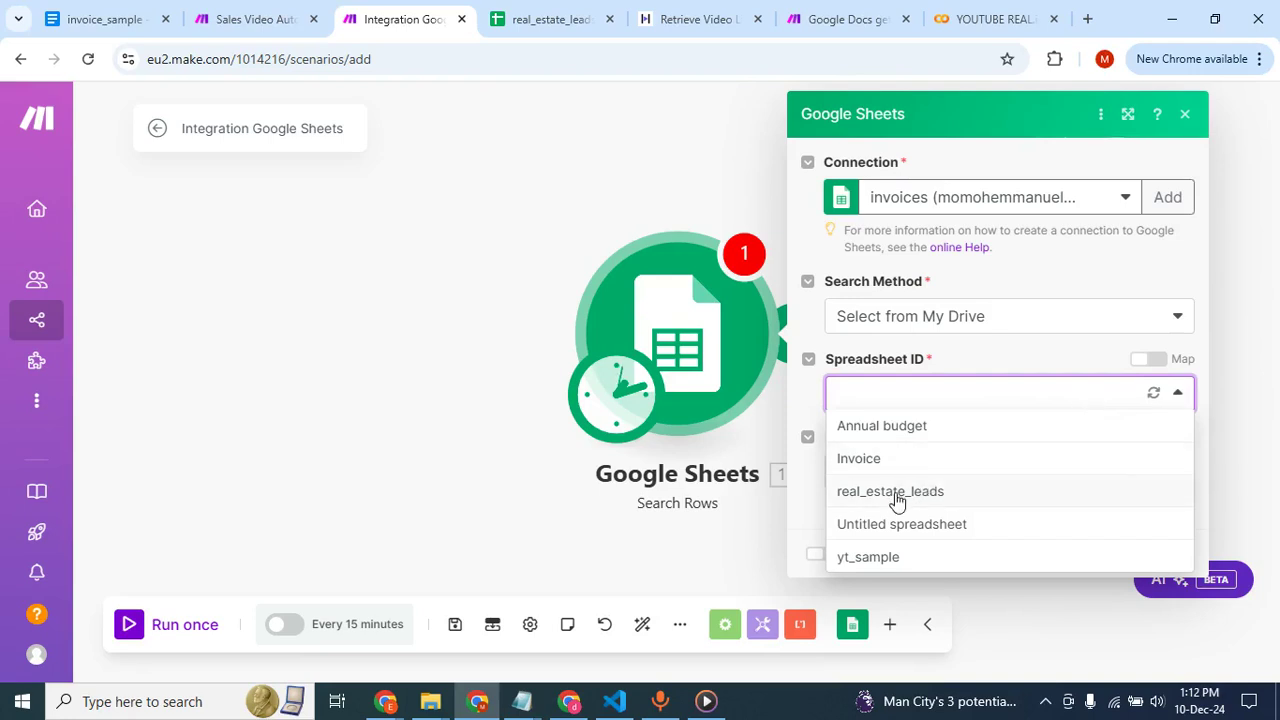
left_click(893, 496)
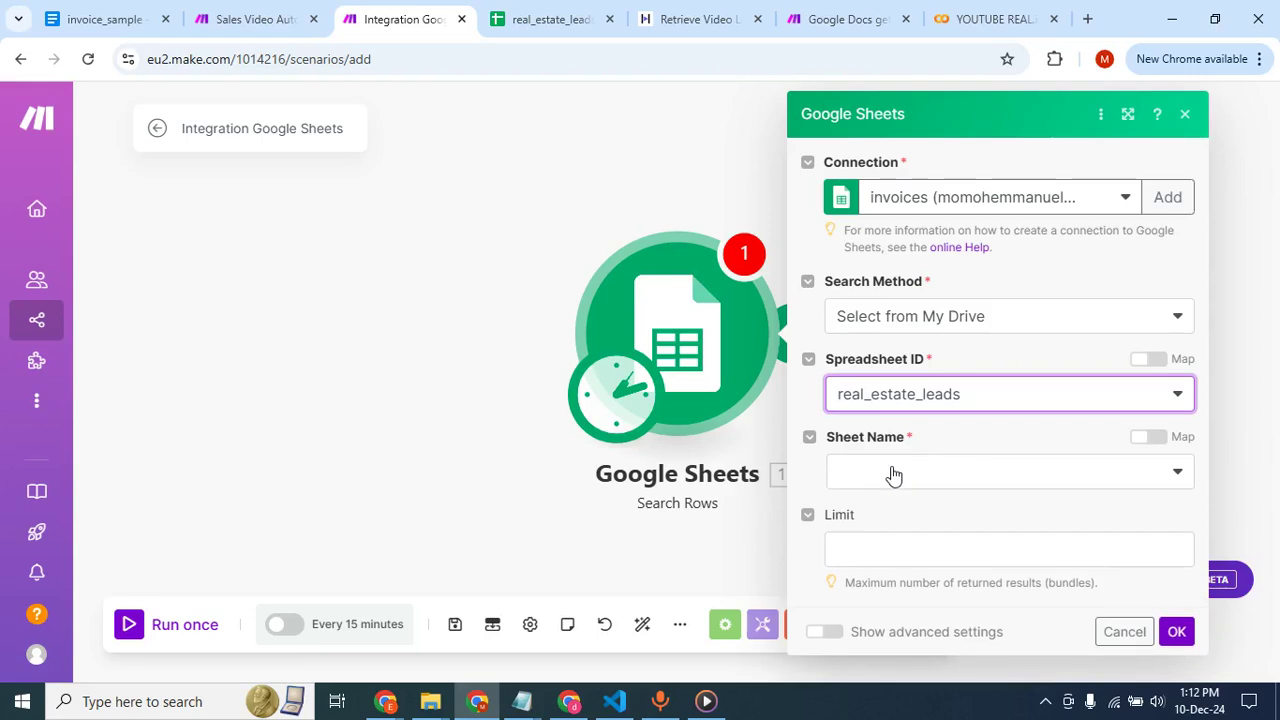
left_click(895, 472)
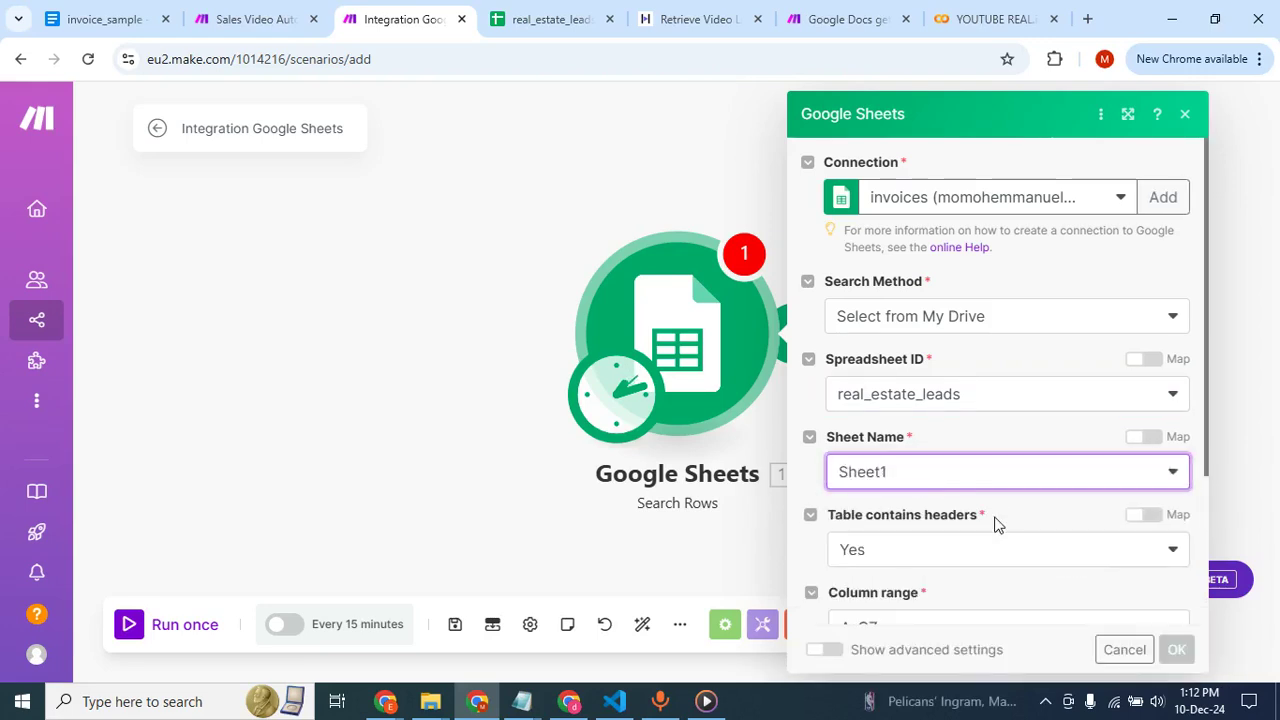
scroll(960, 528, "down", 2)
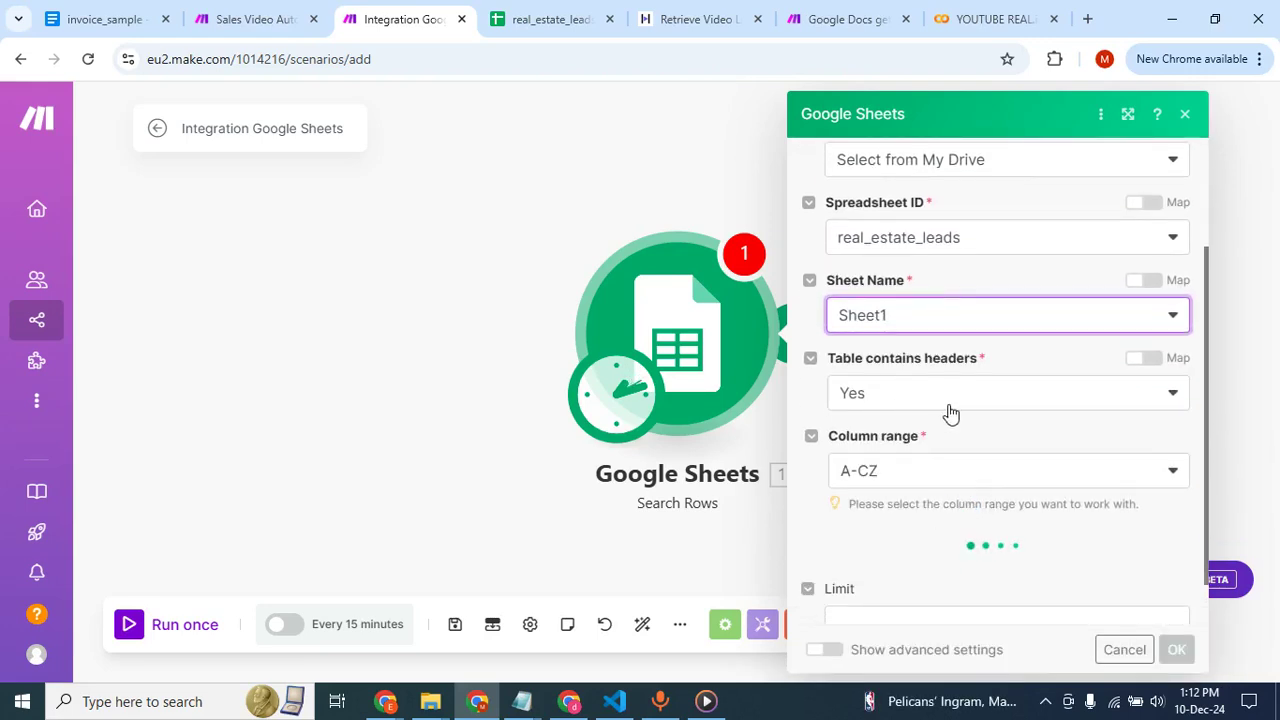
scroll(904, 468, "down", 1)
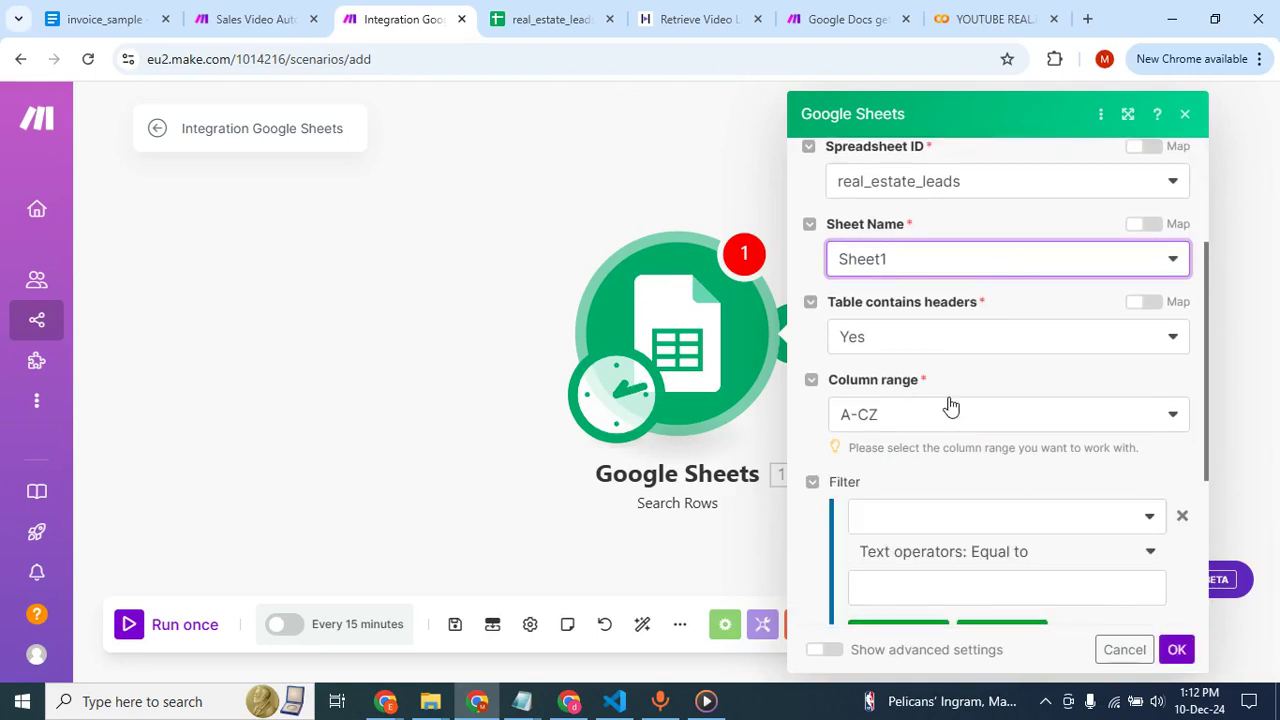
scroll(880, 491, "down", 3)
scroll(914, 511, "down", 1)
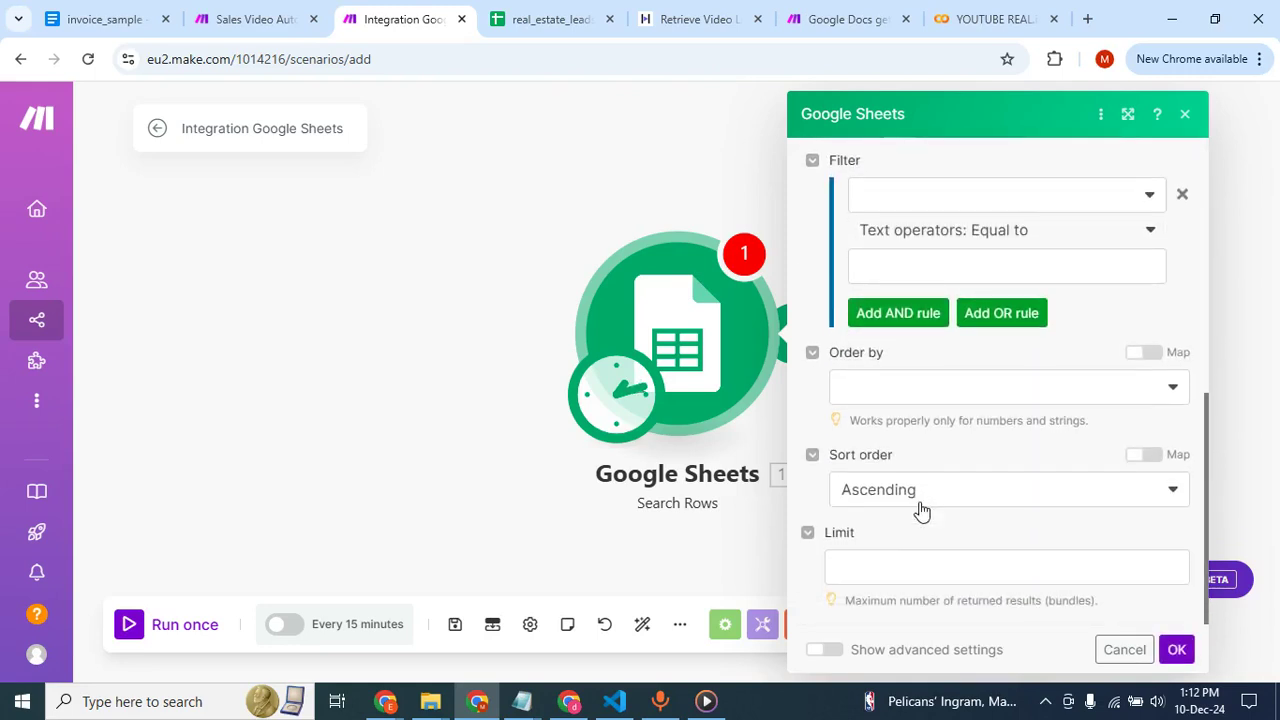
left_click(1180, 649)
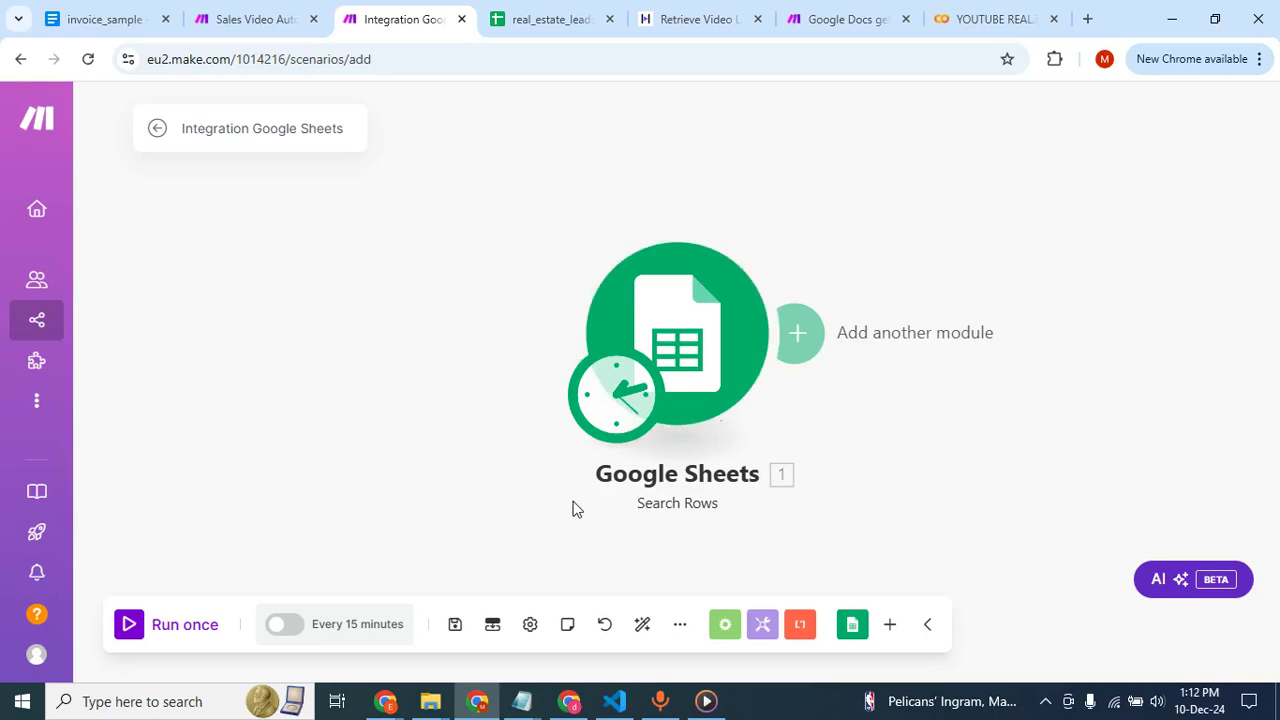
Switch to HeyGen and open the API page in the space settings.
left_click(587, 711)
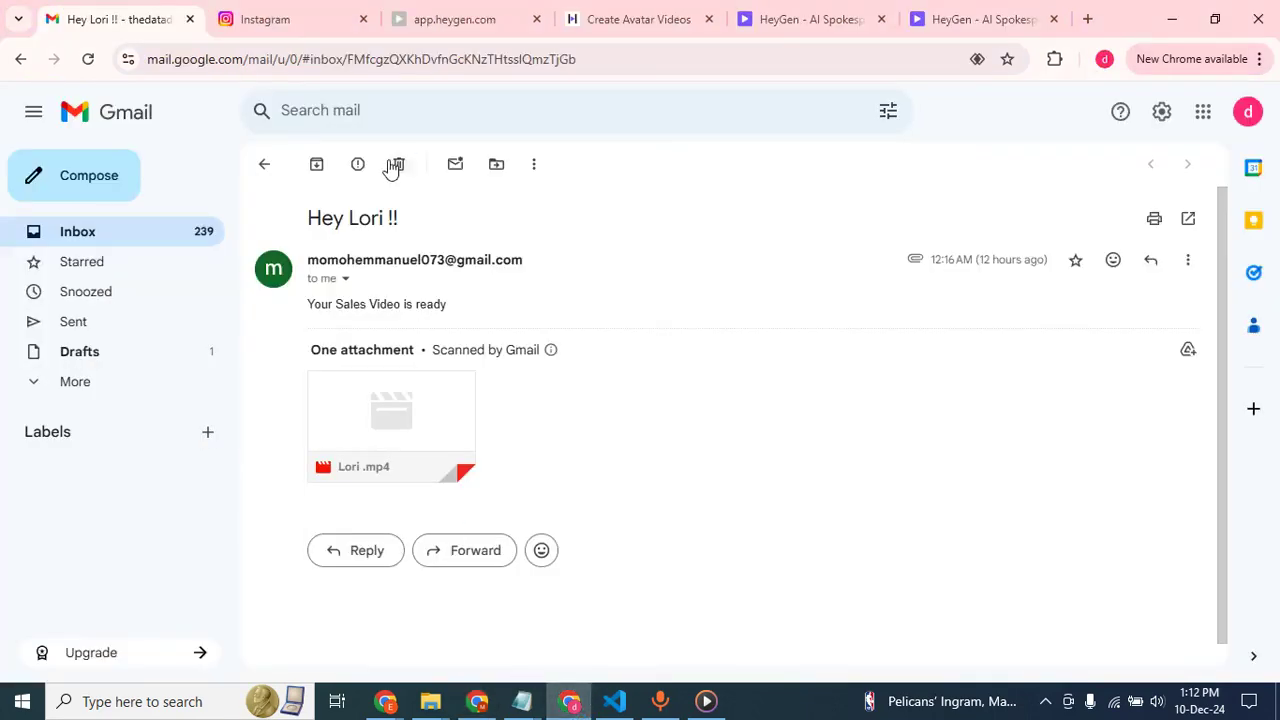
left_click(742, 28)
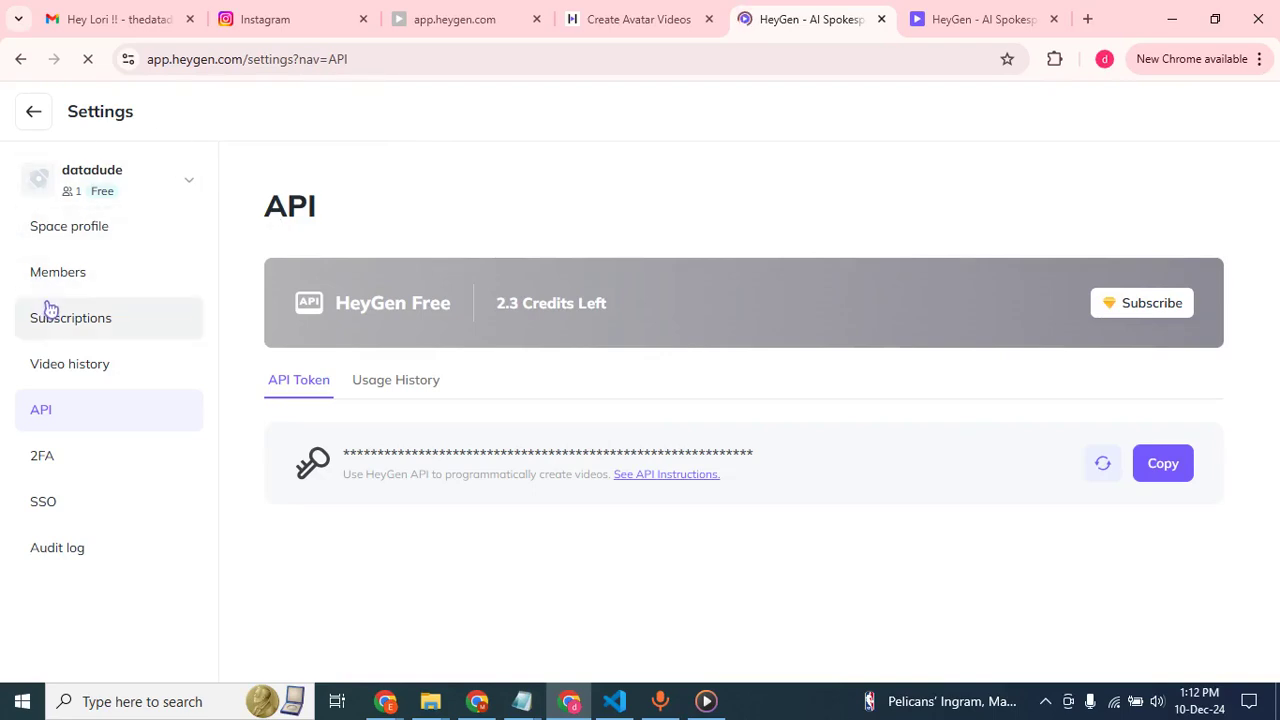
left_click(34, 118)
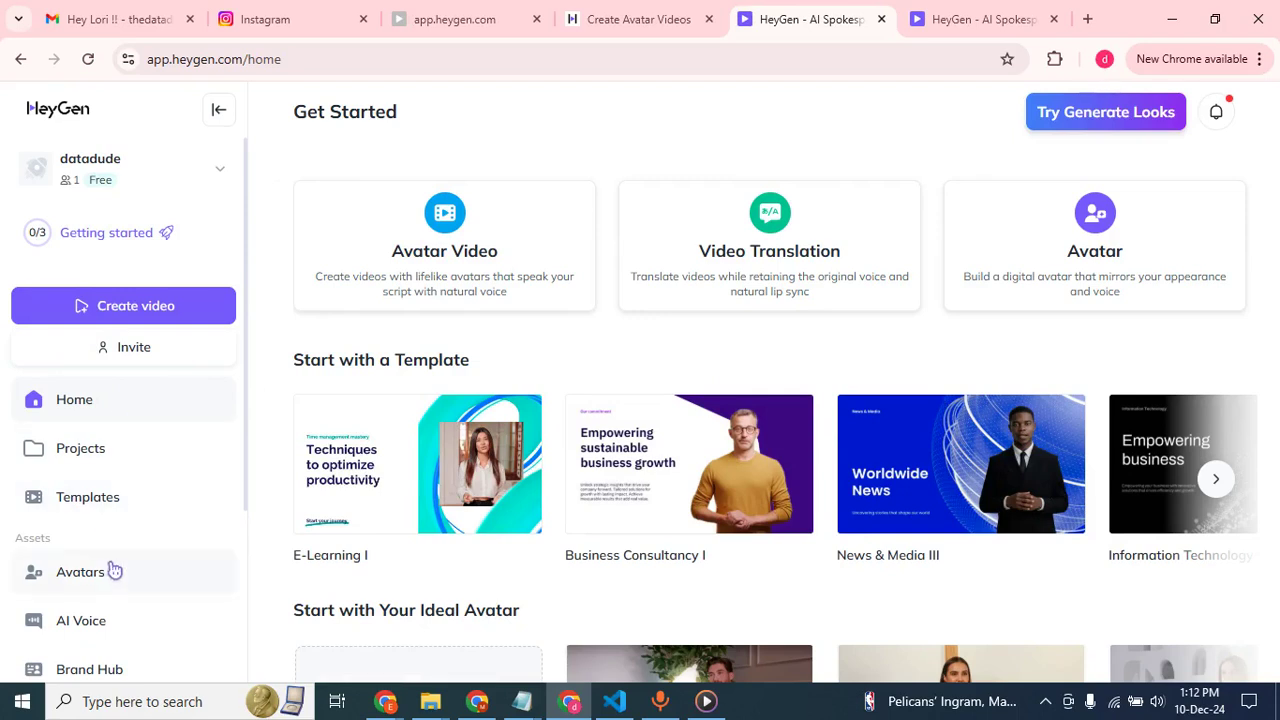
left_click(219, 172)
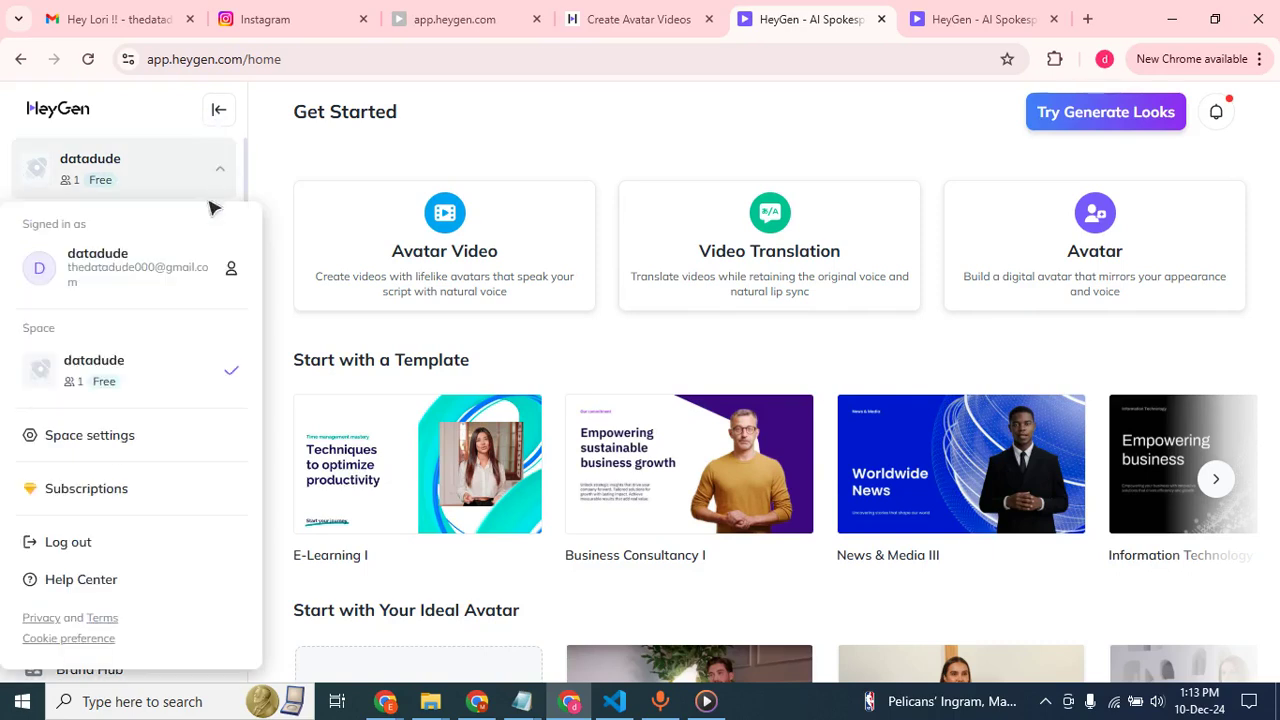
left_click(84, 440)
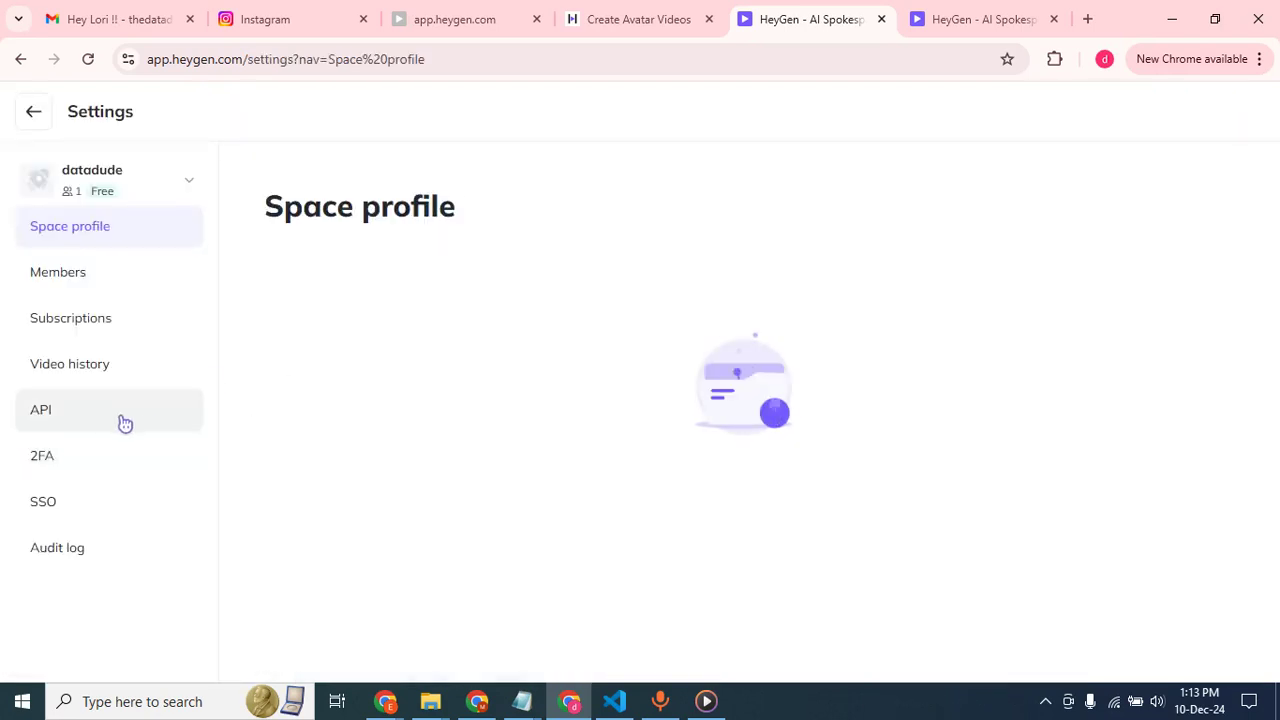
left_click(146, 427)
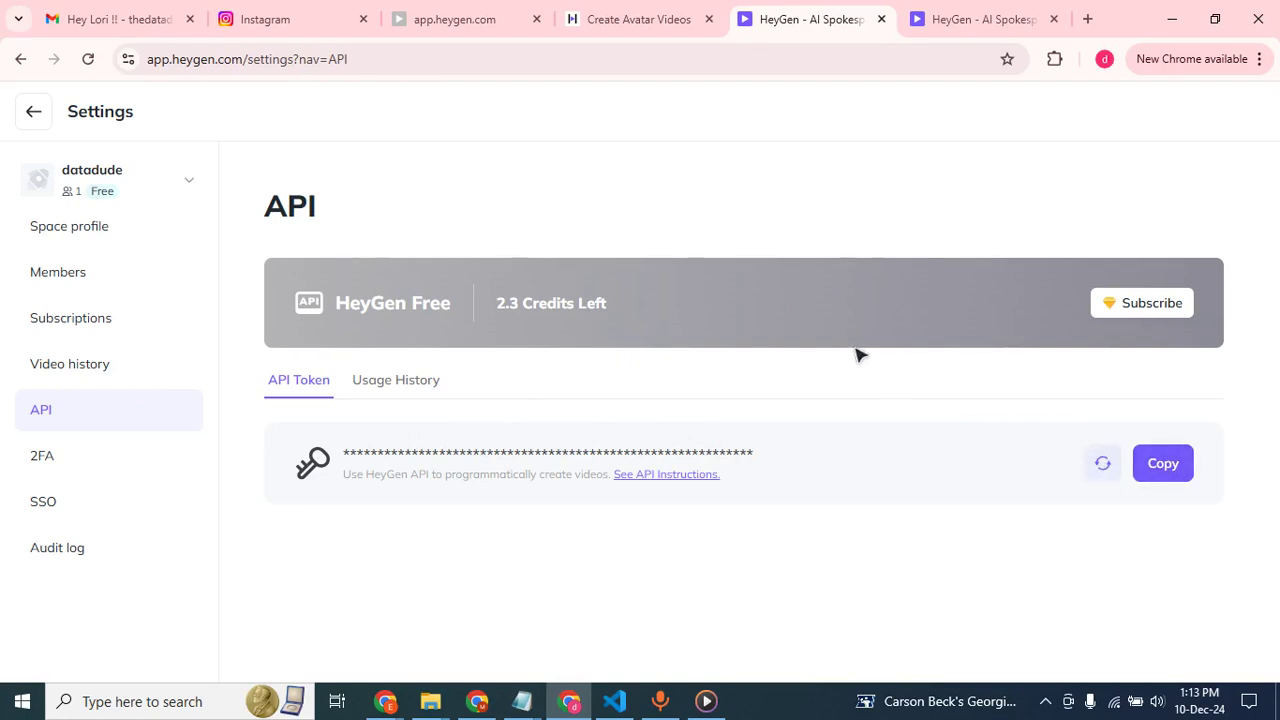
Open the Create Avatar Videos guide in the HeyGen API documentation and go to its Generate Video section.
left_click(662, 475)
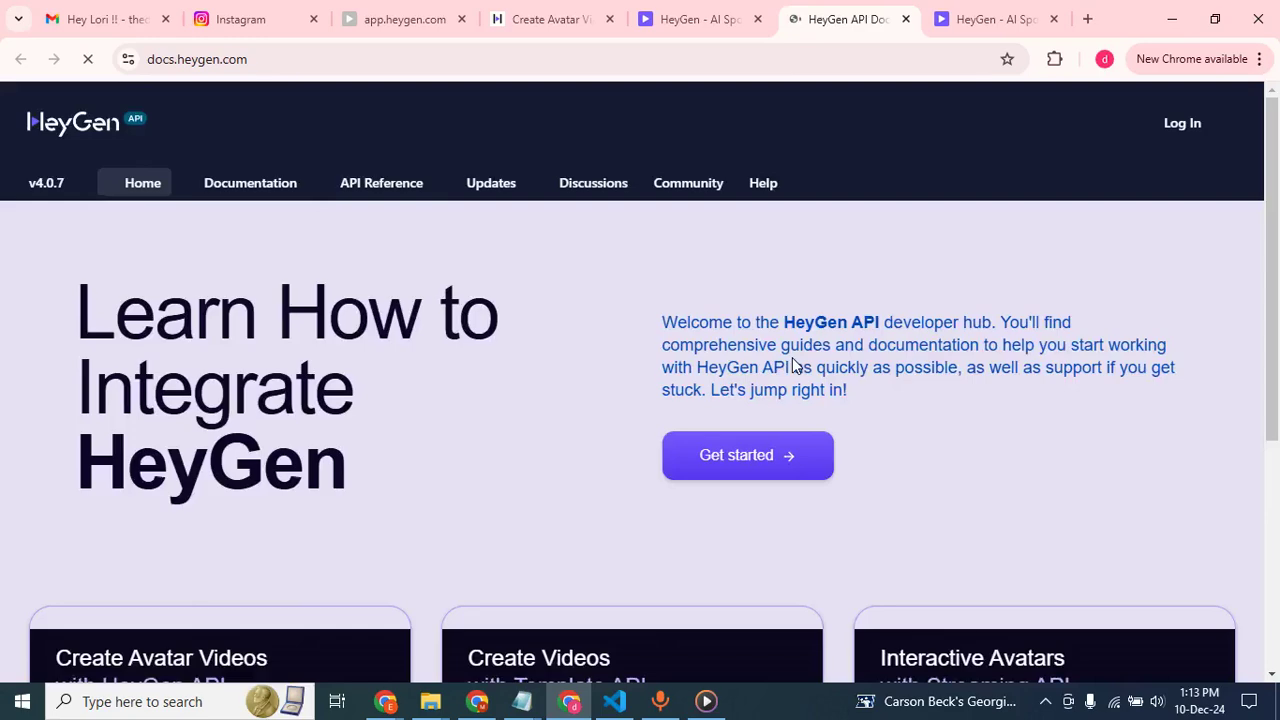
scroll(431, 368, "down", 2)
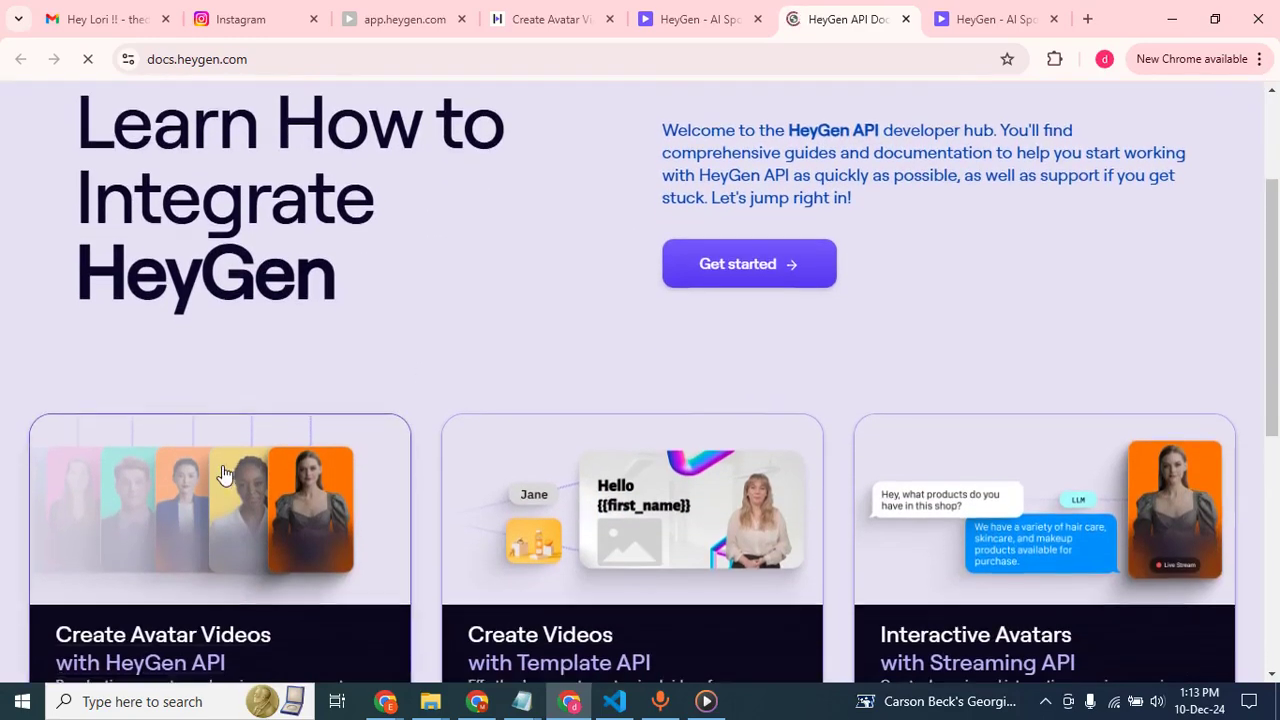
scroll(223, 470, "down", 3)
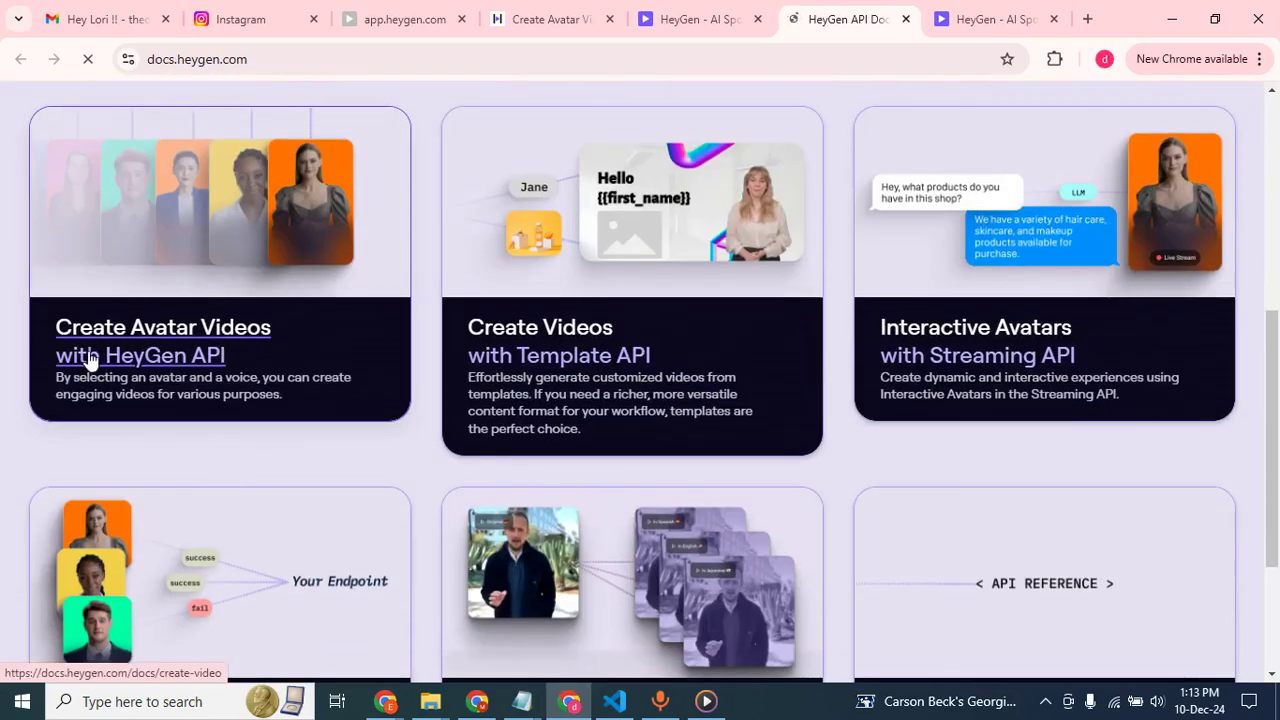
left_click(176, 337)
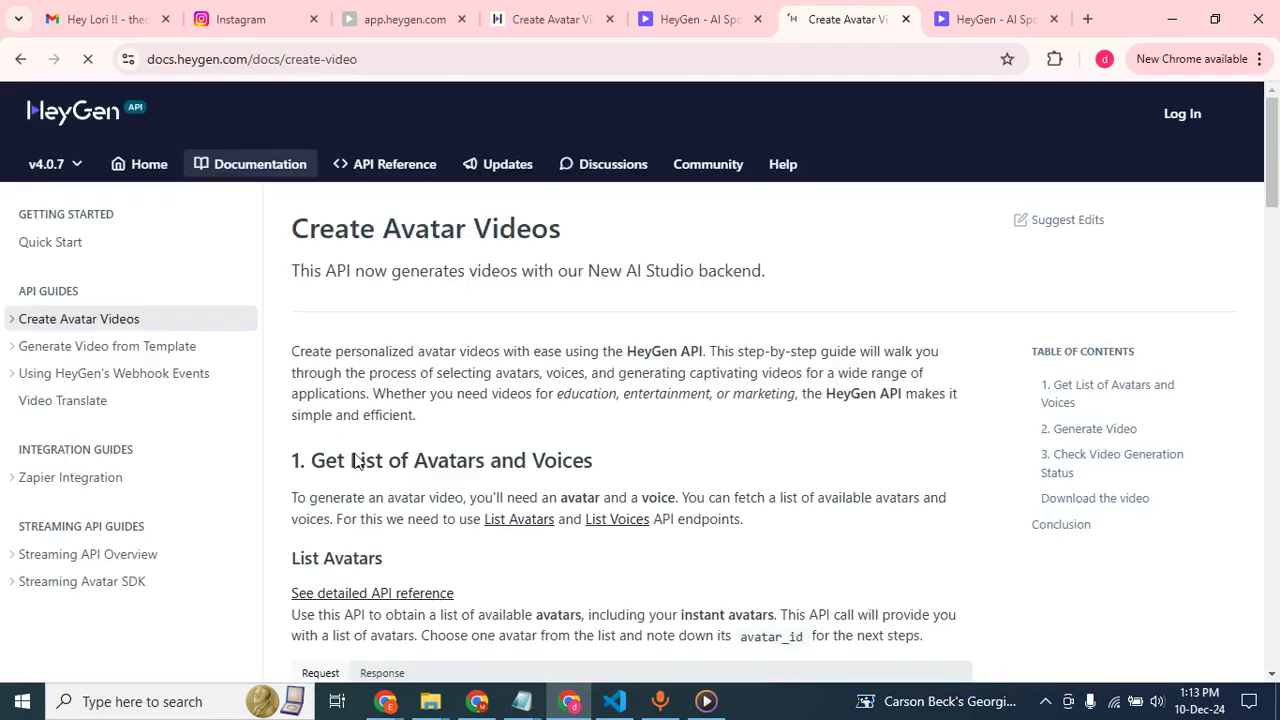
scroll(357, 459, "down", 3)
scroll(500, 462, "down", 2)
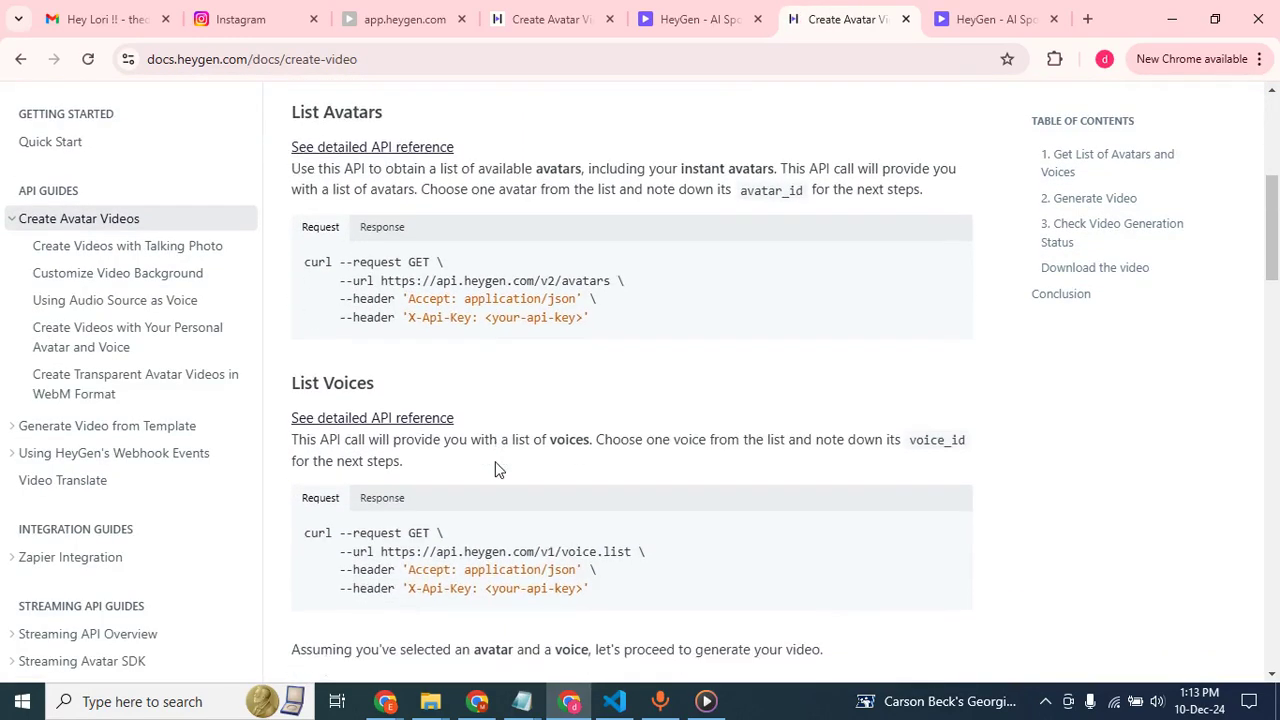
scroll(498, 469, "down", 2)
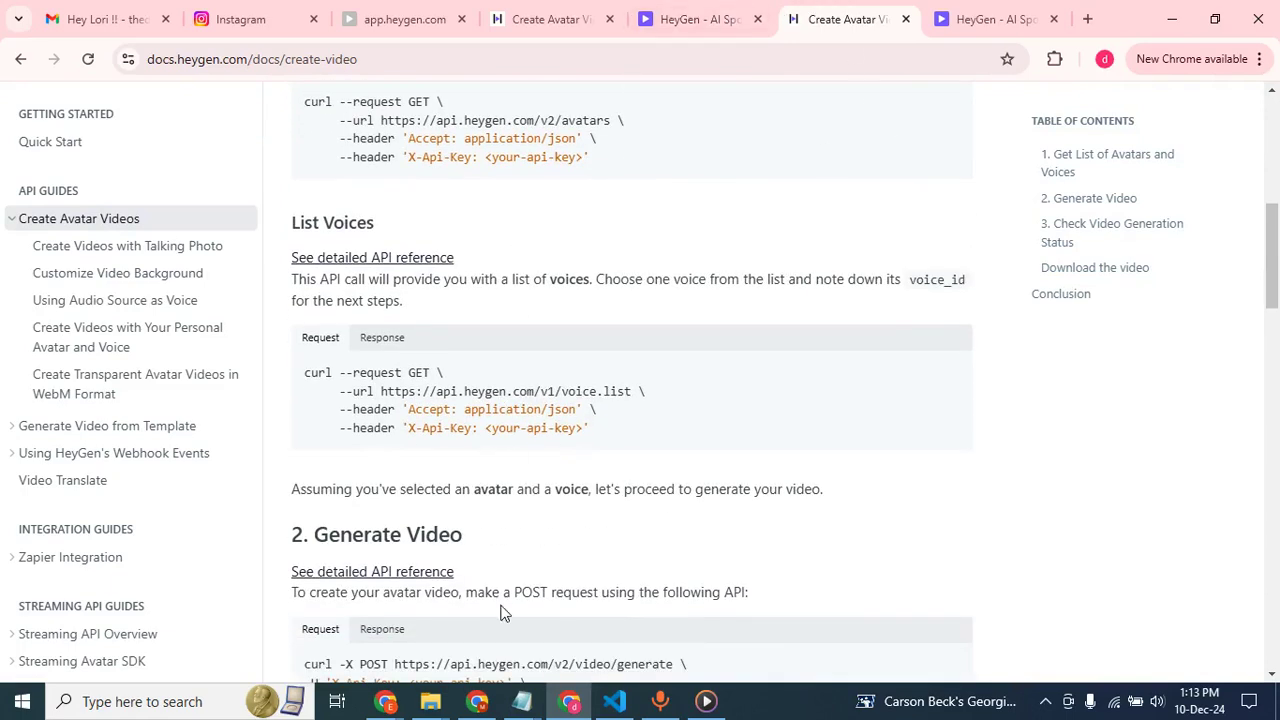
Switch back to the Make scenario and add an HTTP Make a request module after the Google Sheets module.
left_click(477, 701)
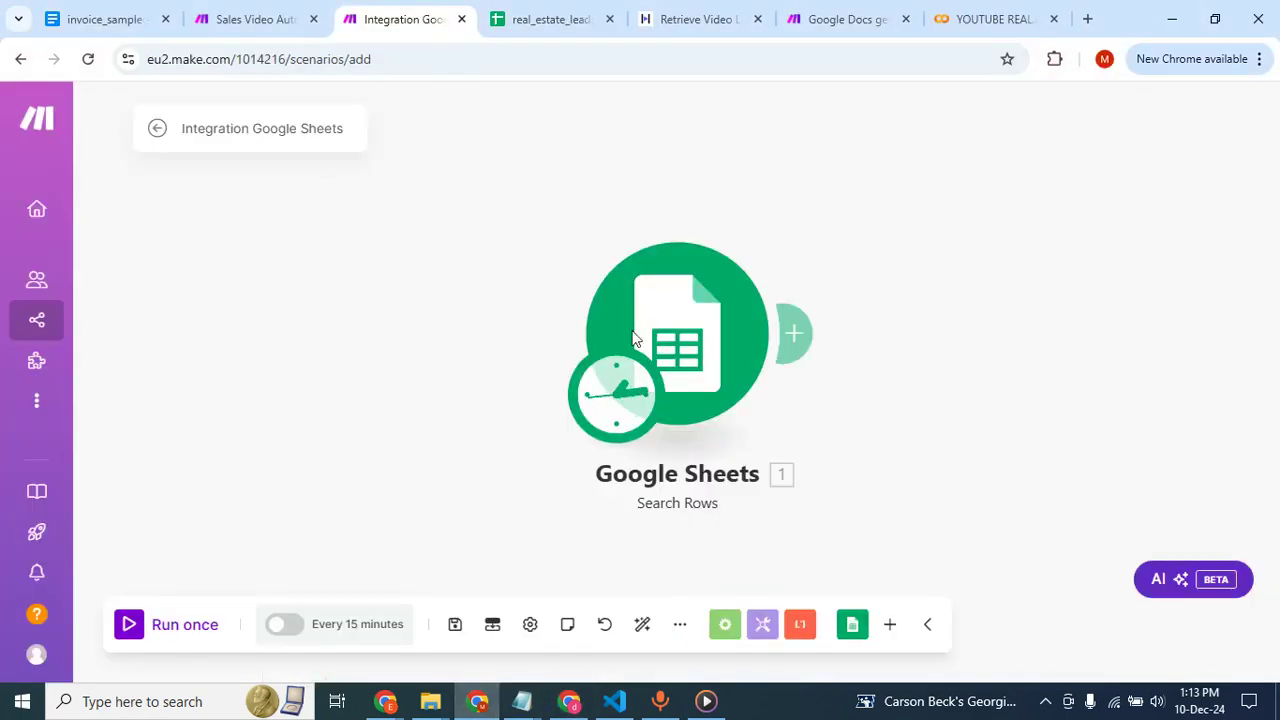
left_click(800, 332)
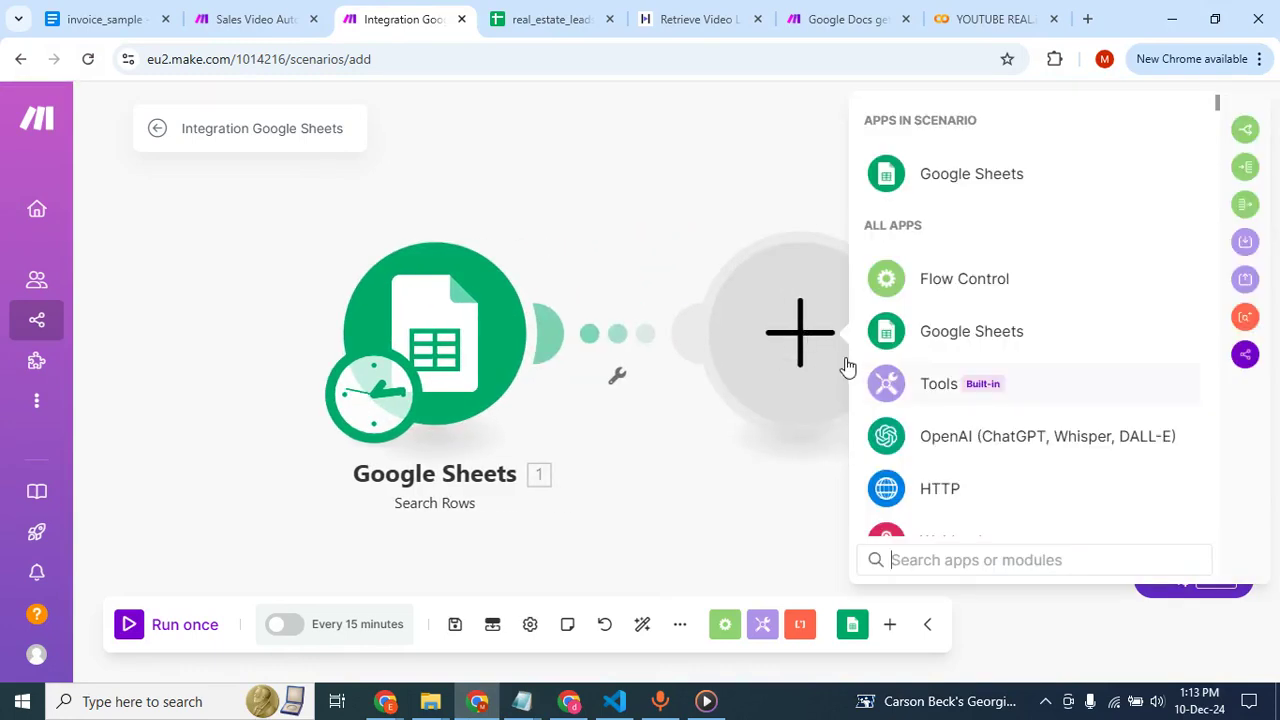
scroll(915, 455, "down", 2)
left_click(942, 374)
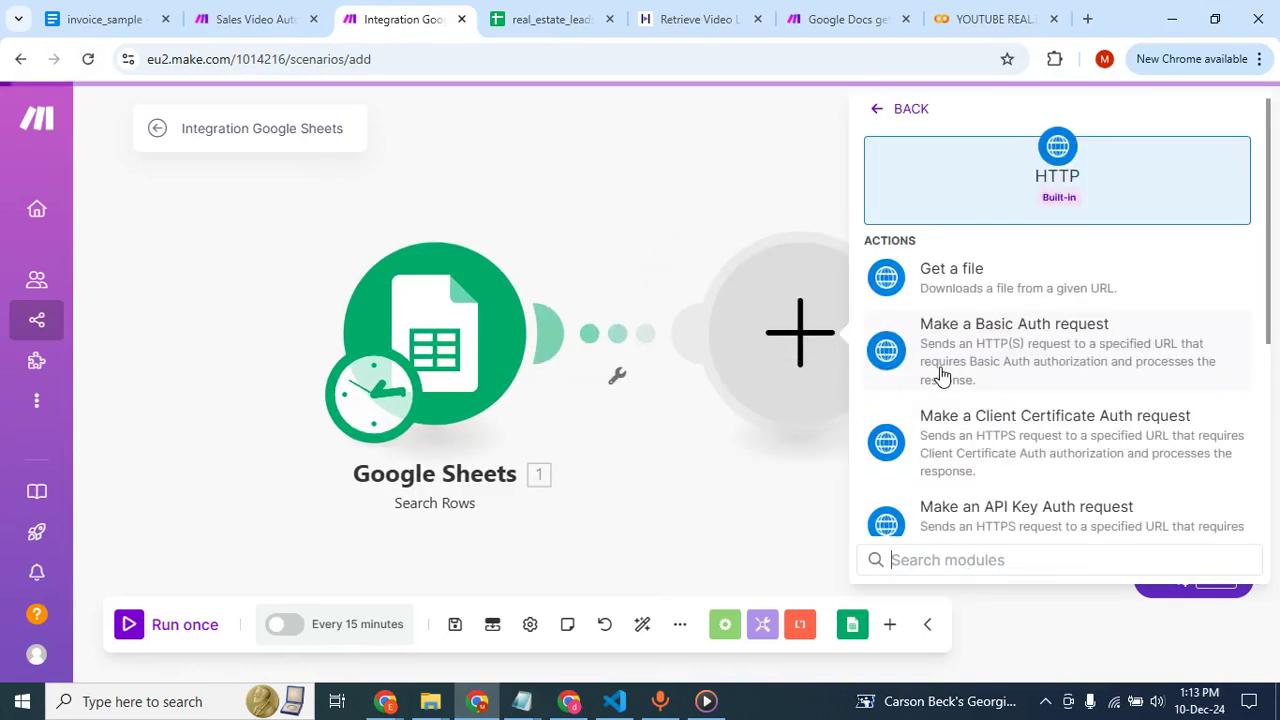
scroll(1017, 366, "down", 3)
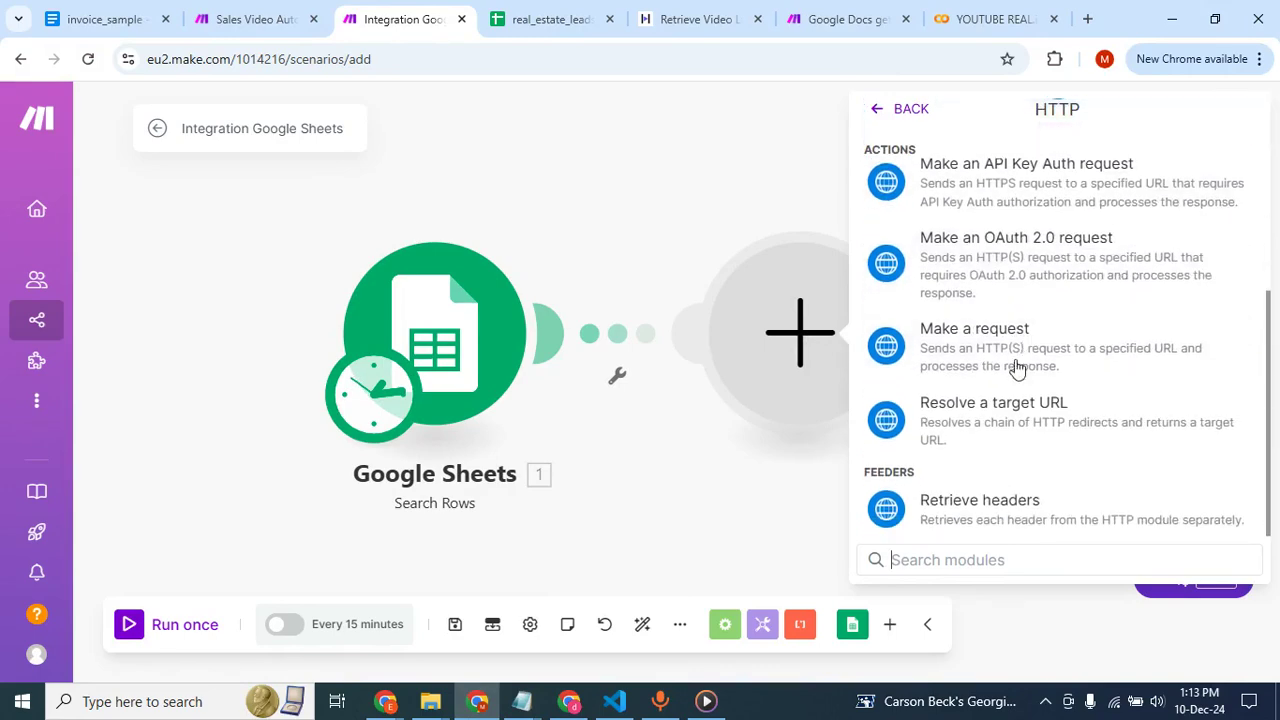
left_click(962, 350)
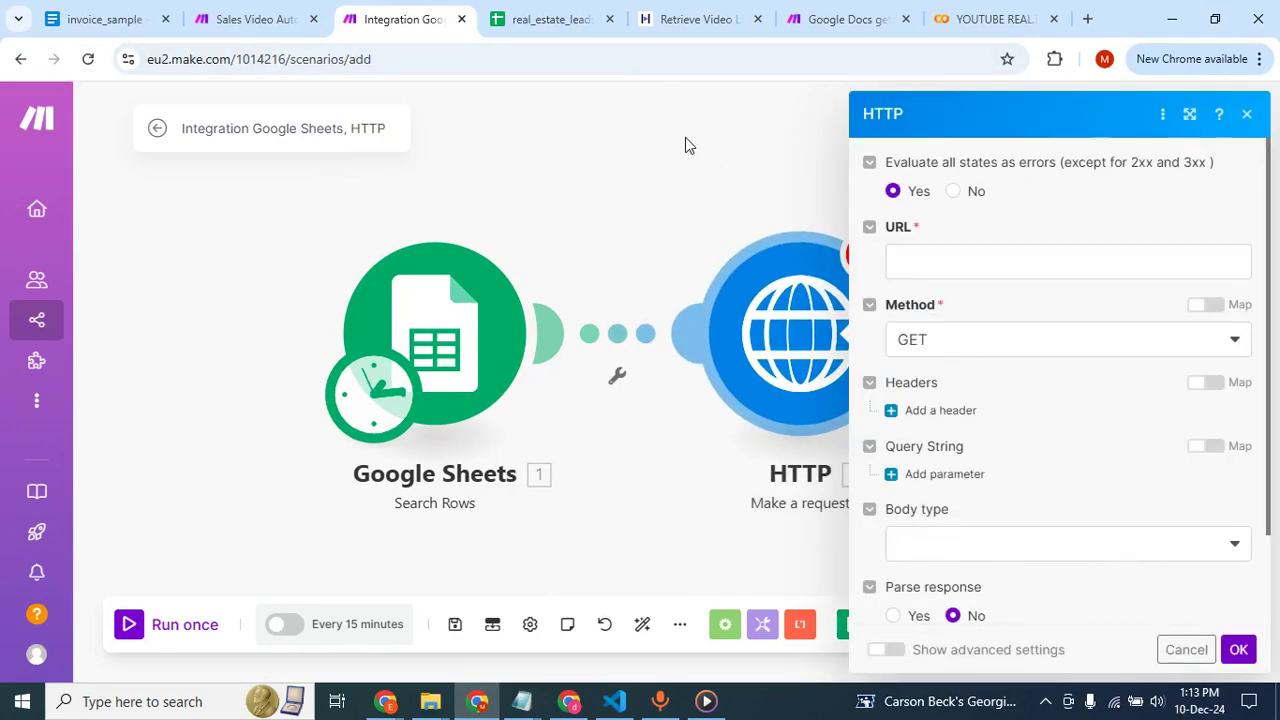
left_click(568, 700)
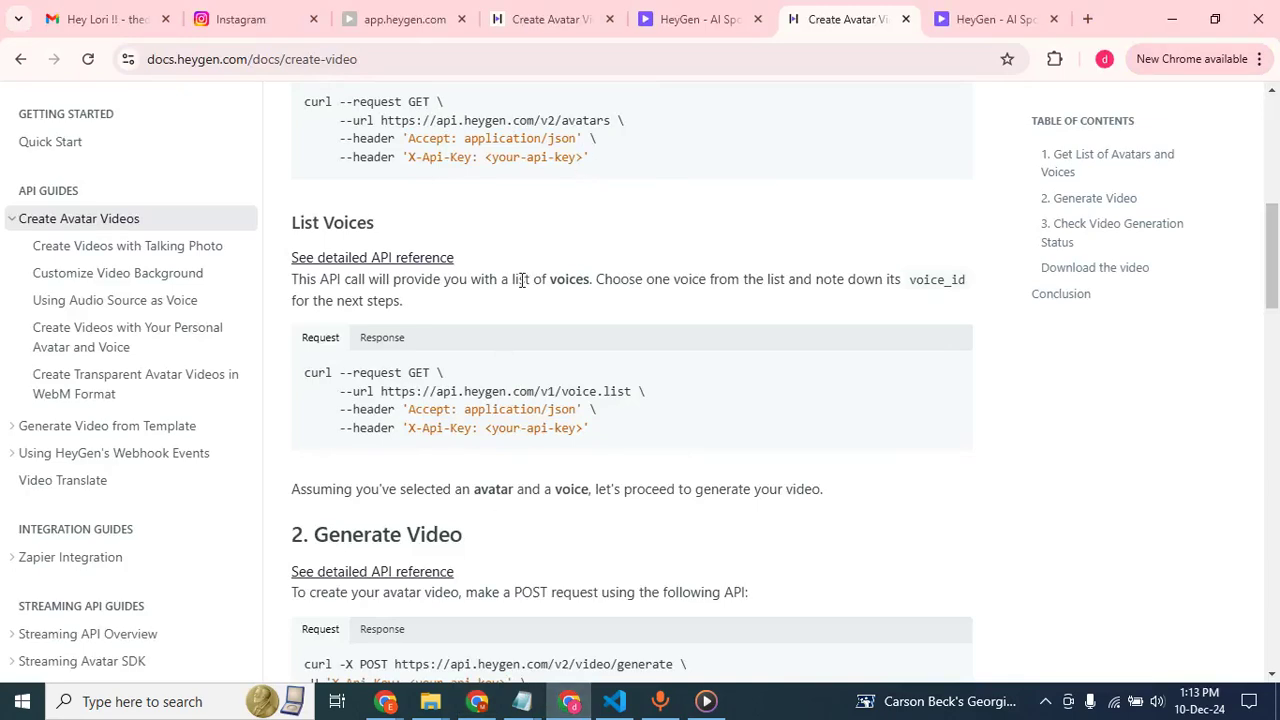
scroll(400, 390, "down", 3)
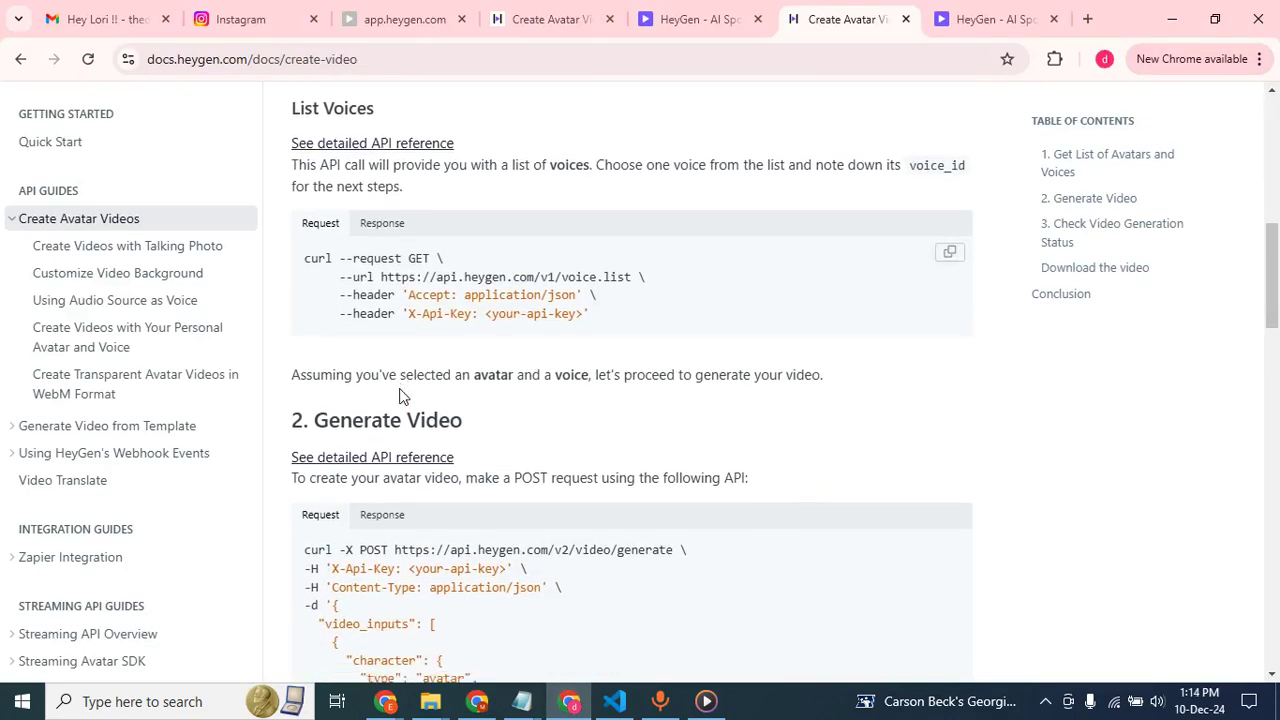
scroll(480, 405, "down", 2)
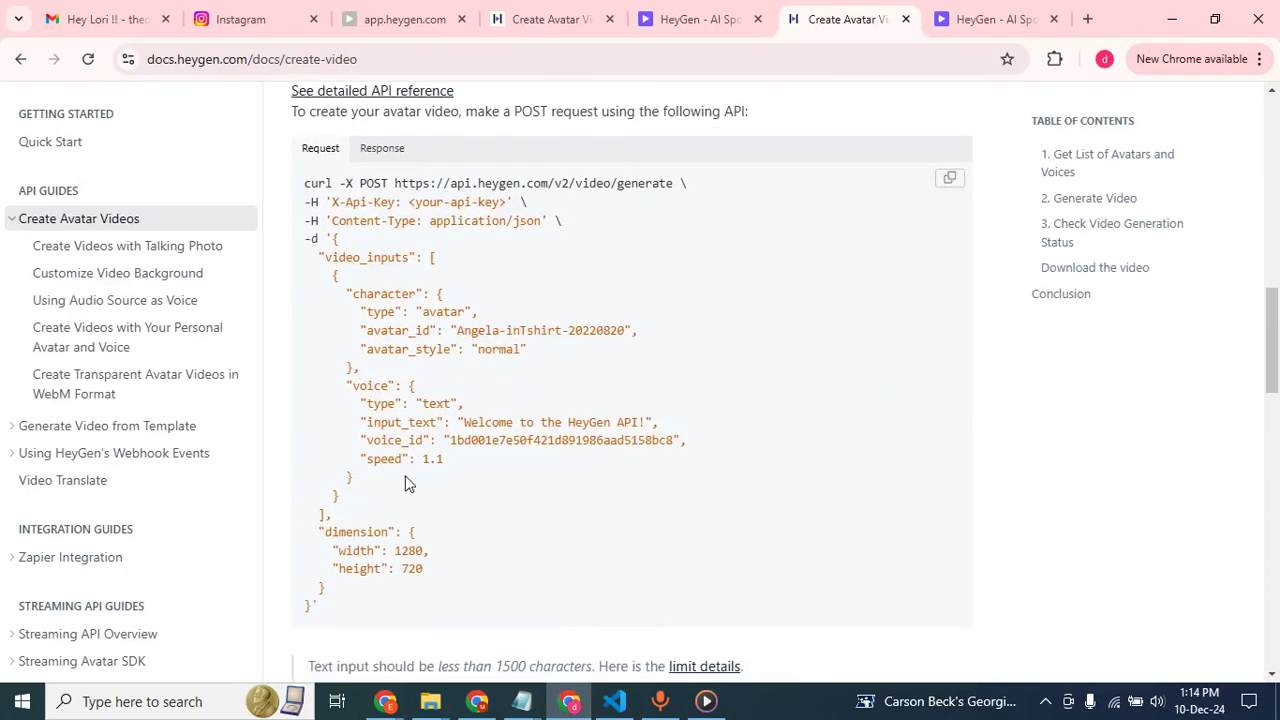
scroll(407, 484, "up", 2)
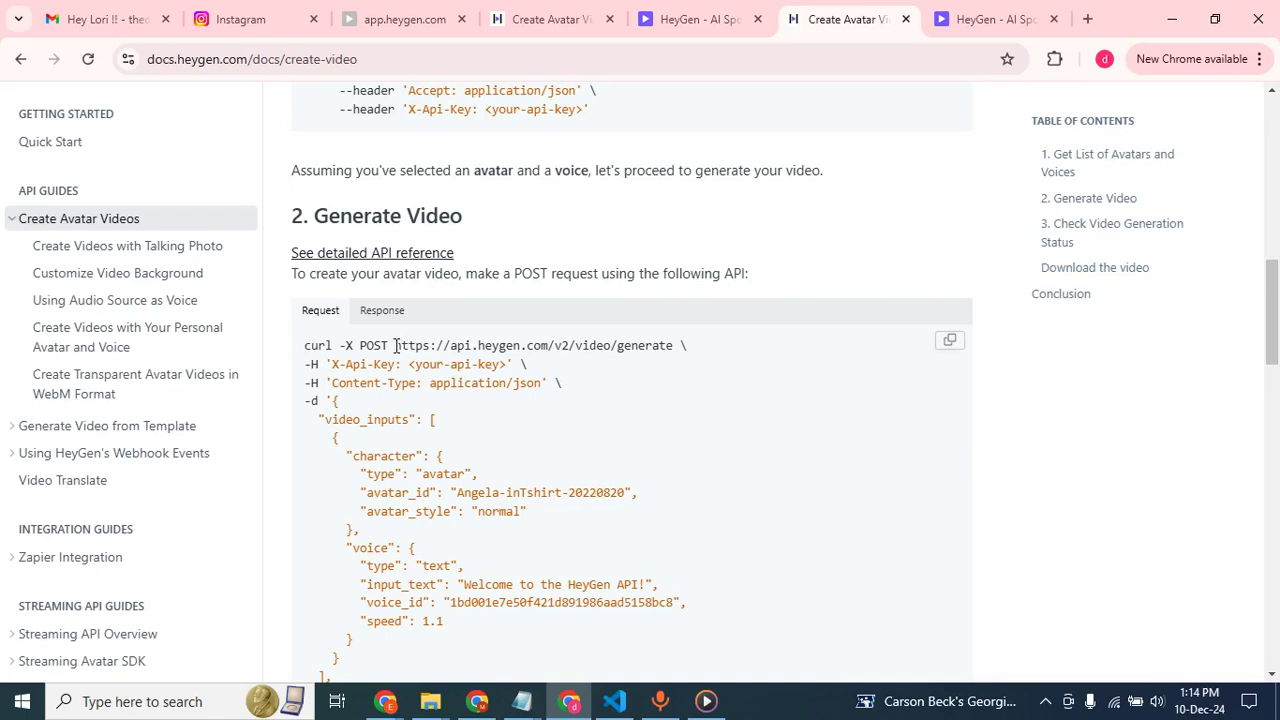
left_click_drag(396, 345, 675, 360)
key("ctrl+c")
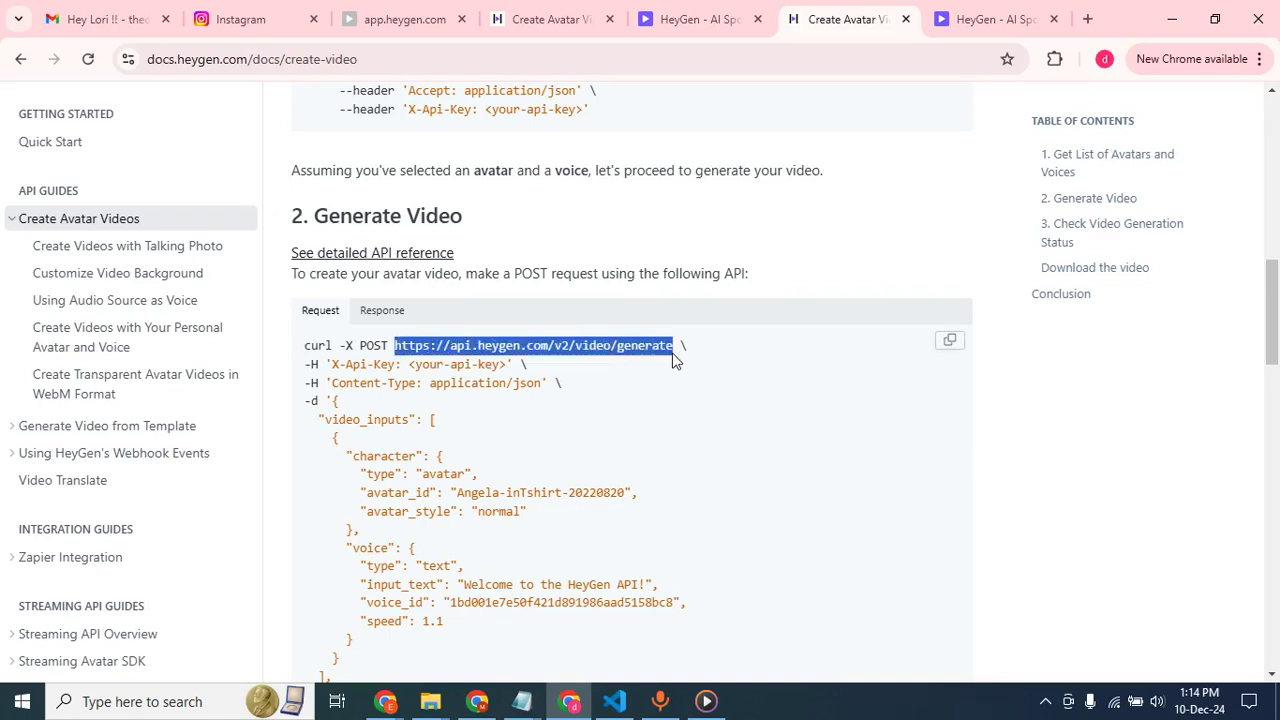
key("alt+Tab")
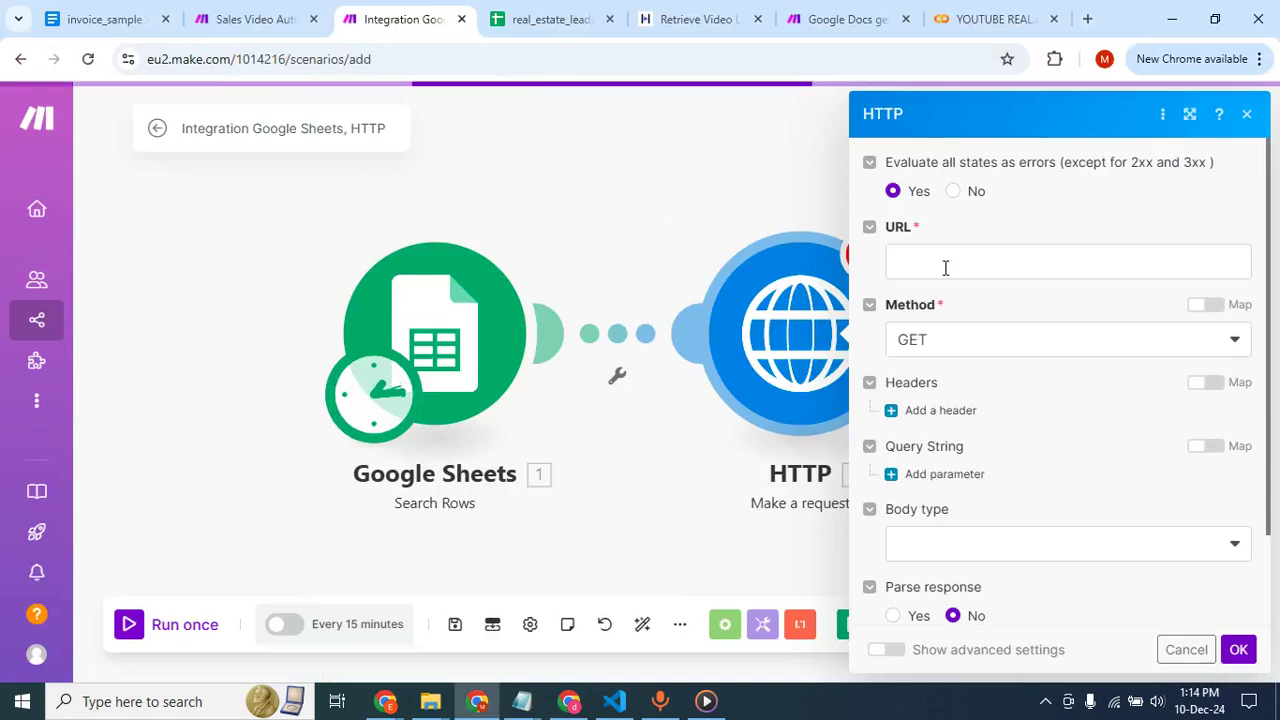
left_click(942, 263)
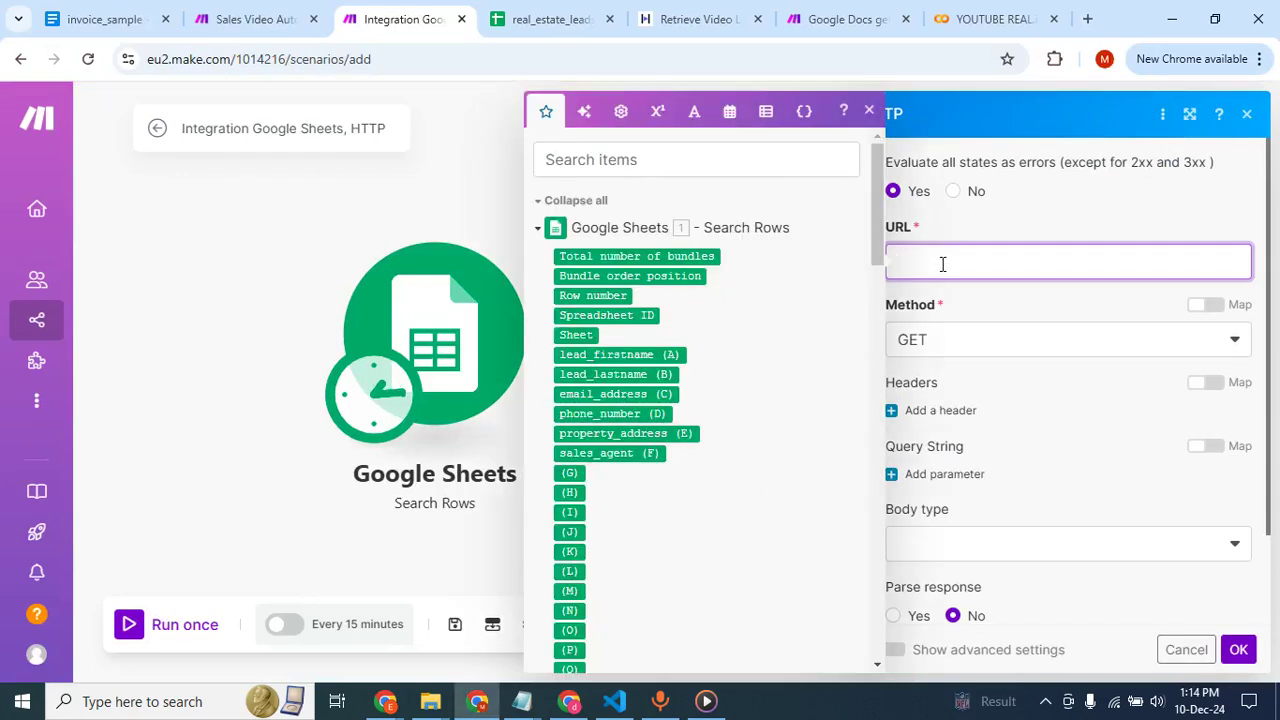
key("ctrl+v")
left_click(973, 341)
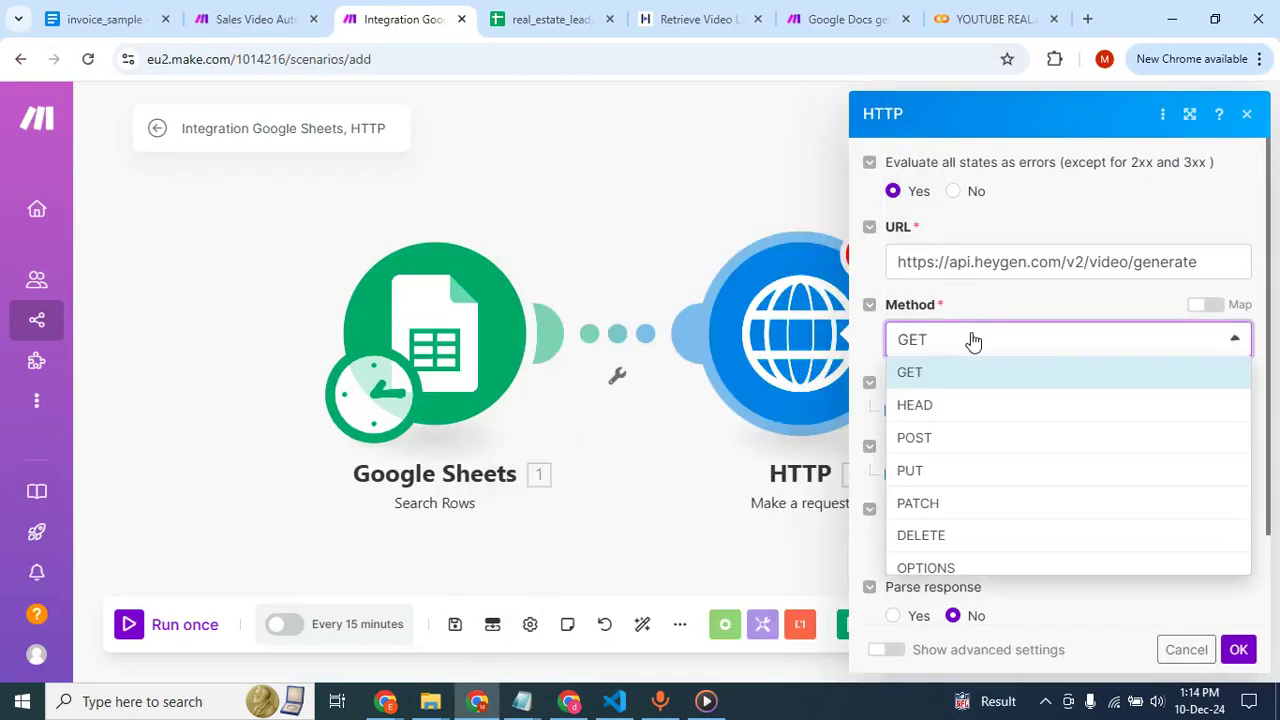
left_click(945, 442)
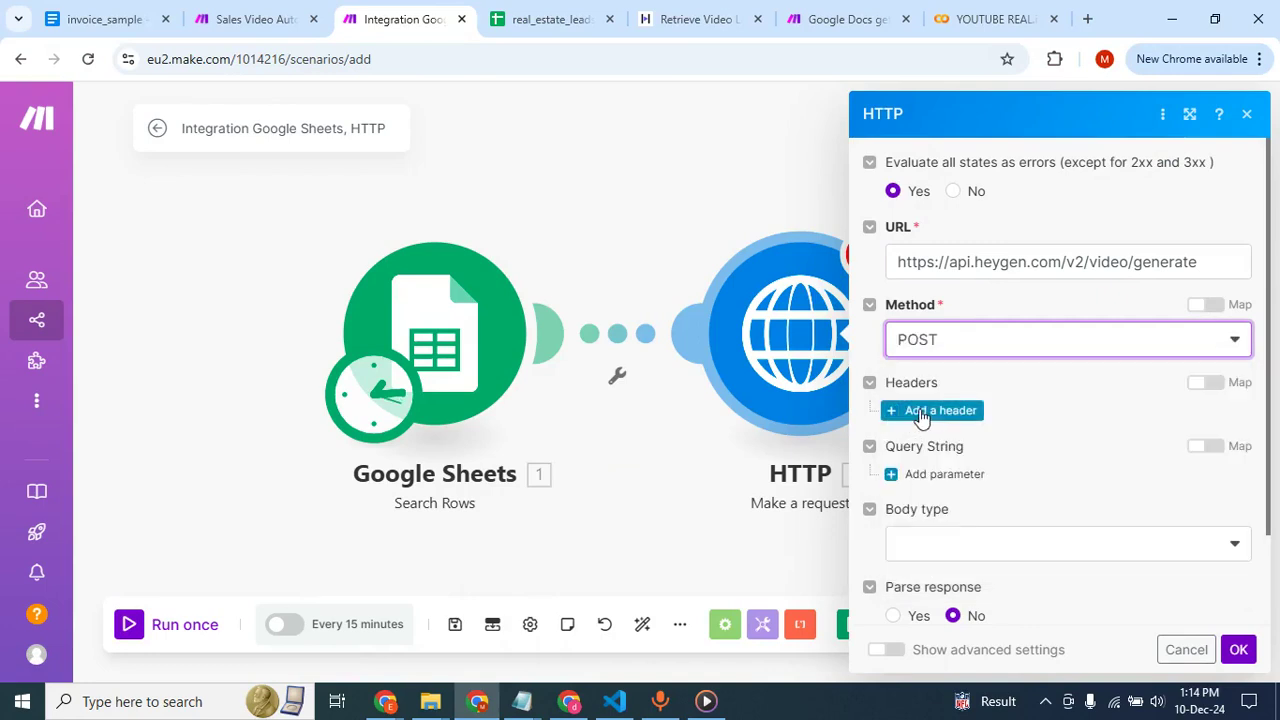
Add a first header to the HTTP request and name it X-Api-Key, copied from the HeyGen docs.
left_click(926, 412)
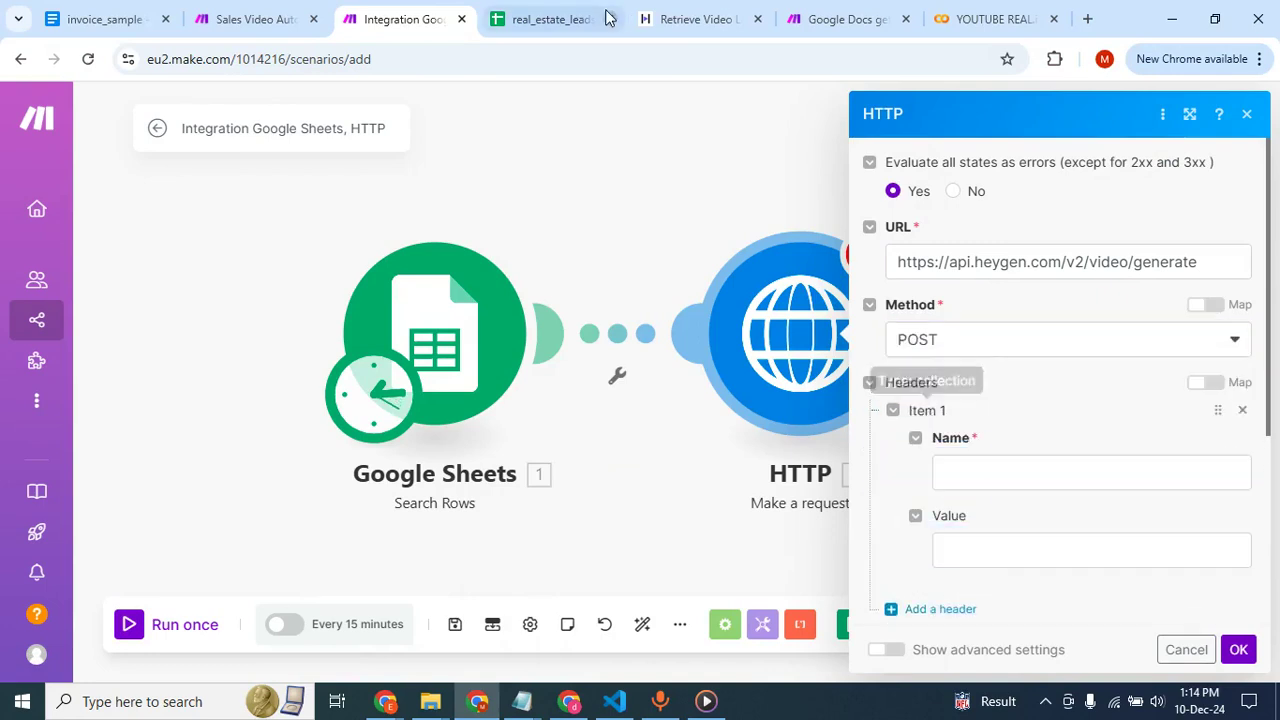
key("alt+Tab")
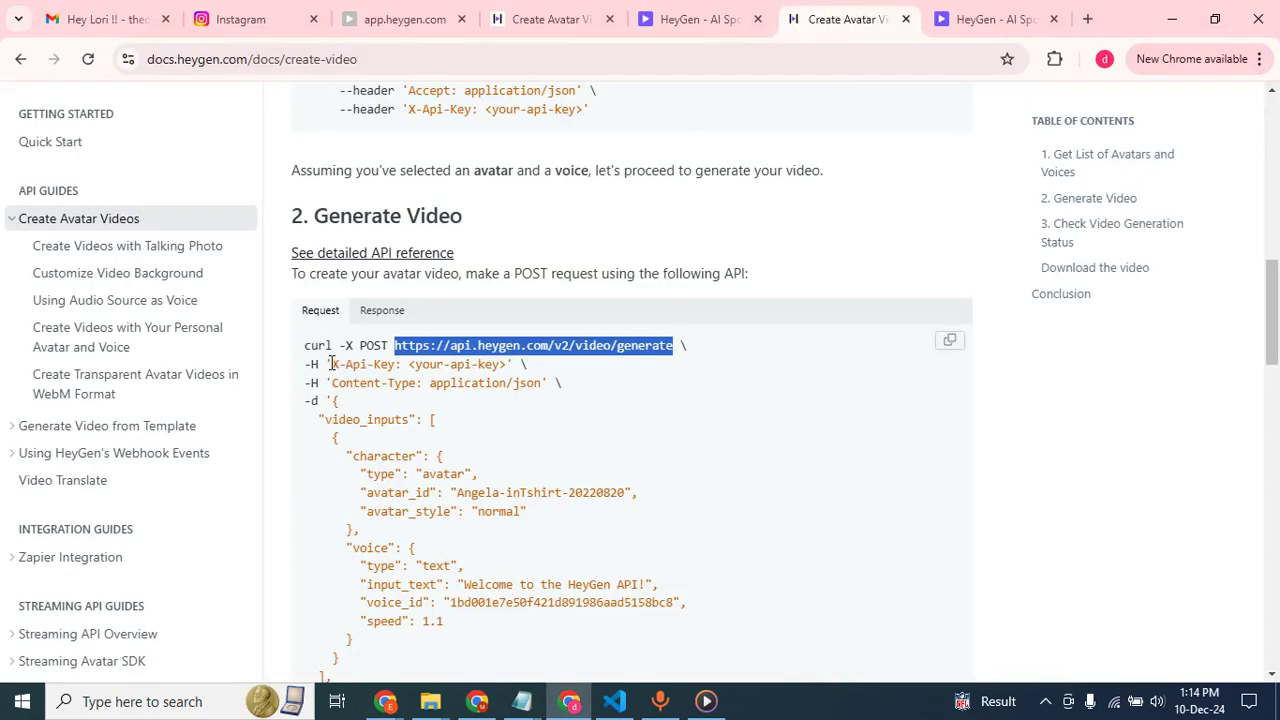
left_click_drag(332, 364, 388, 364)
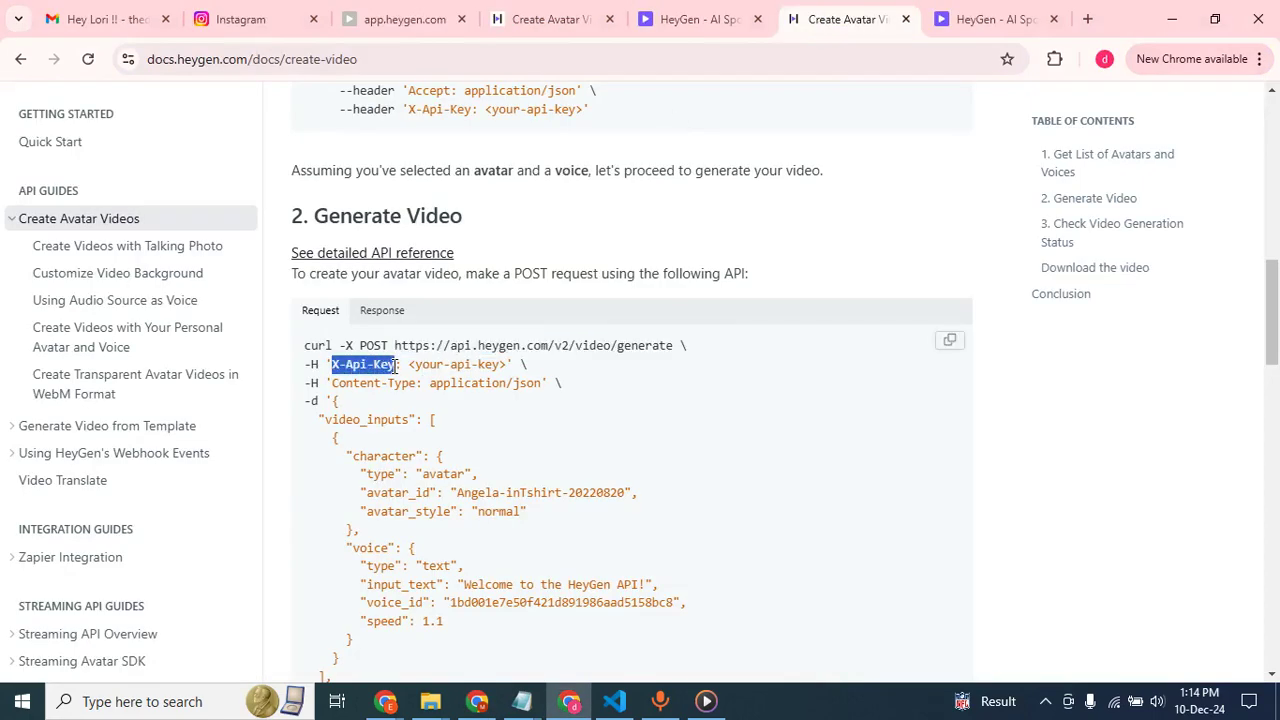
key("alt+Tab")
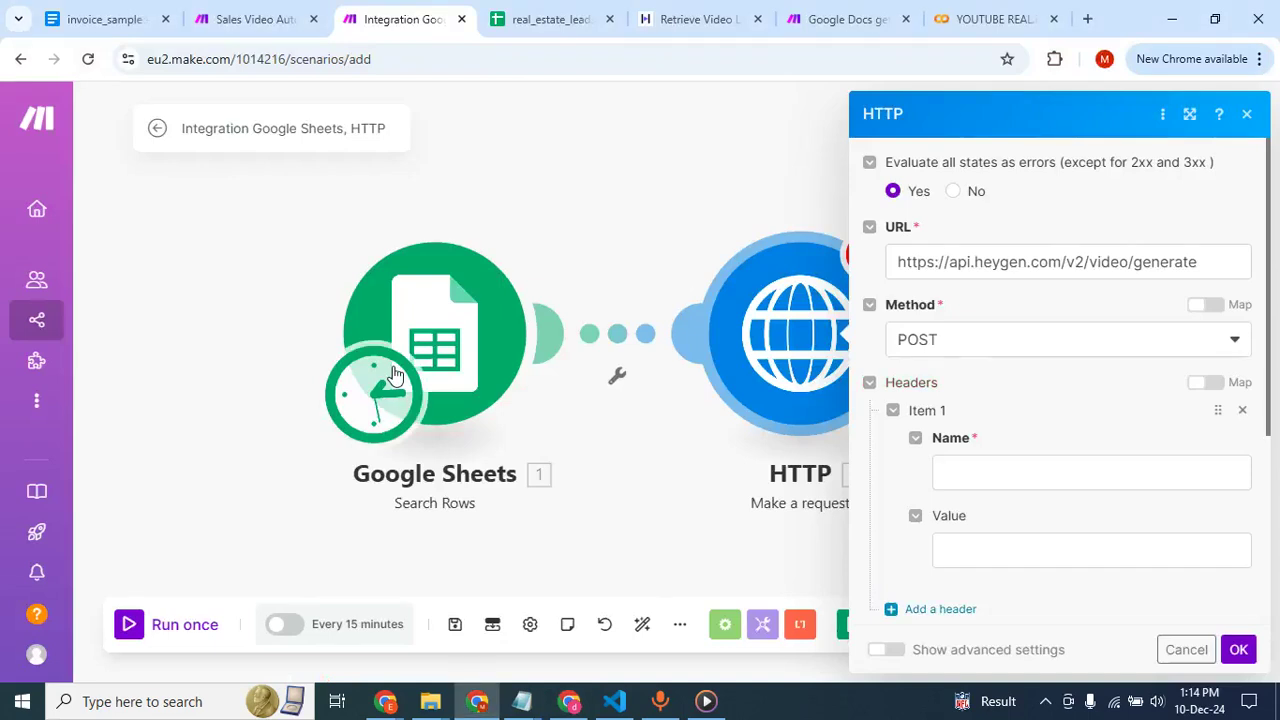
left_click(995, 470)
key("ctrl+v")
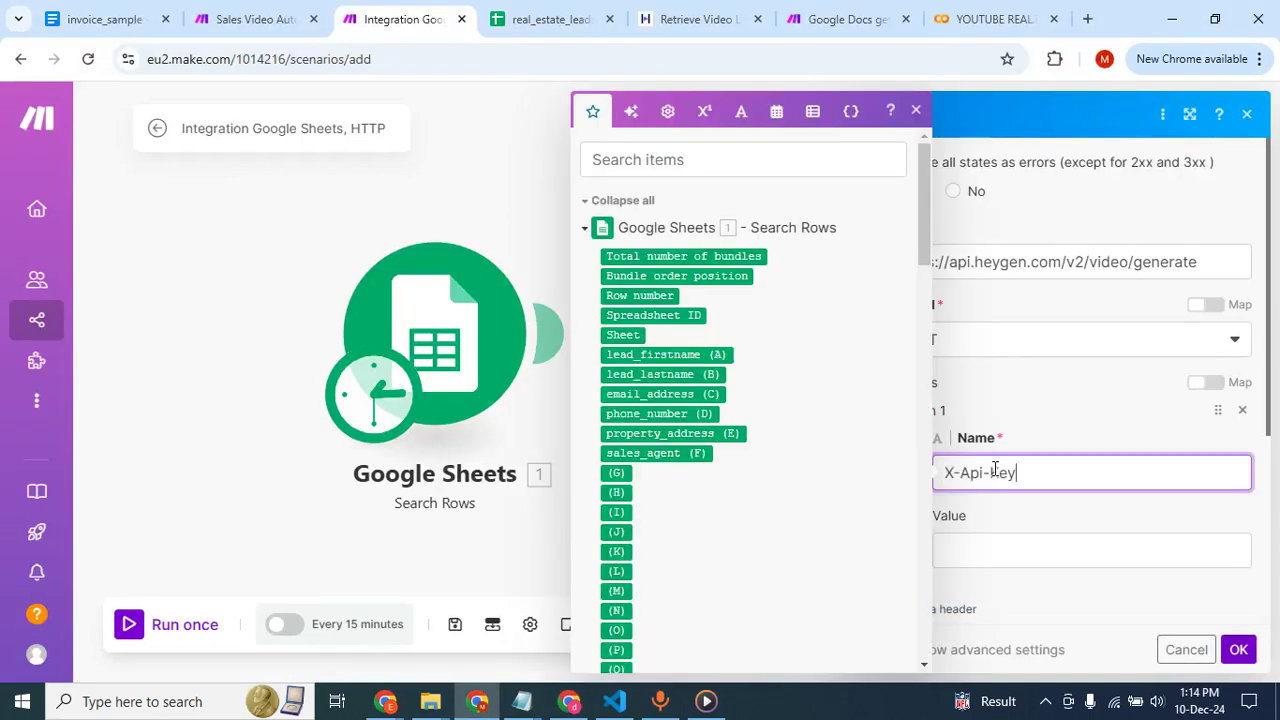
Copy the API token from the HeyGen API settings and paste it as the X-Api-Key header's value in Make.
left_click(971, 553)
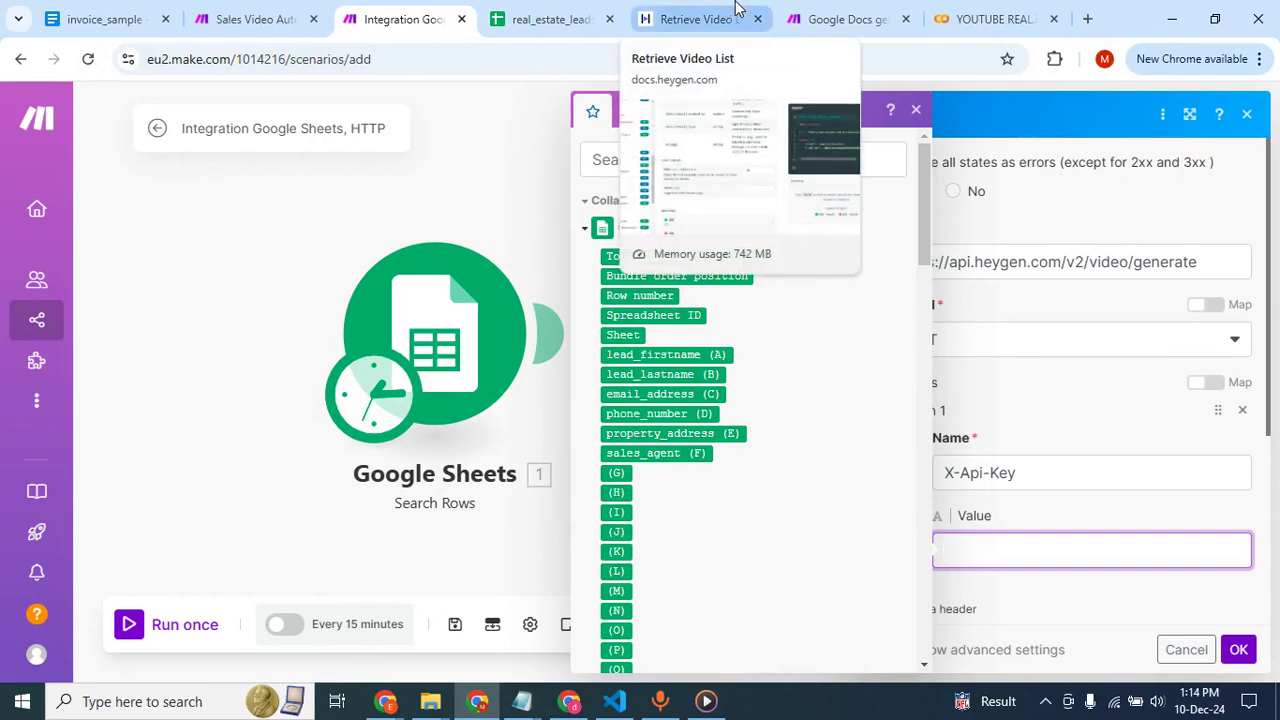
key("alt+Tab")
left_click(580, 15)
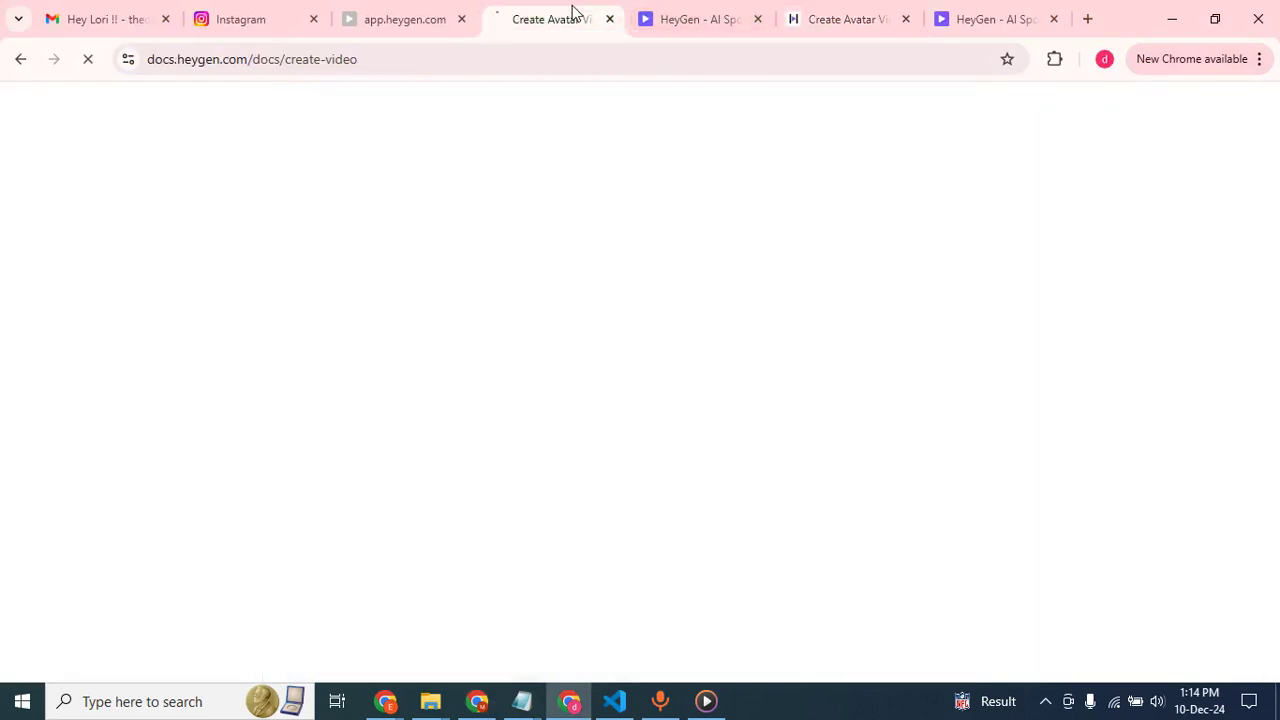
left_click(683, 22)
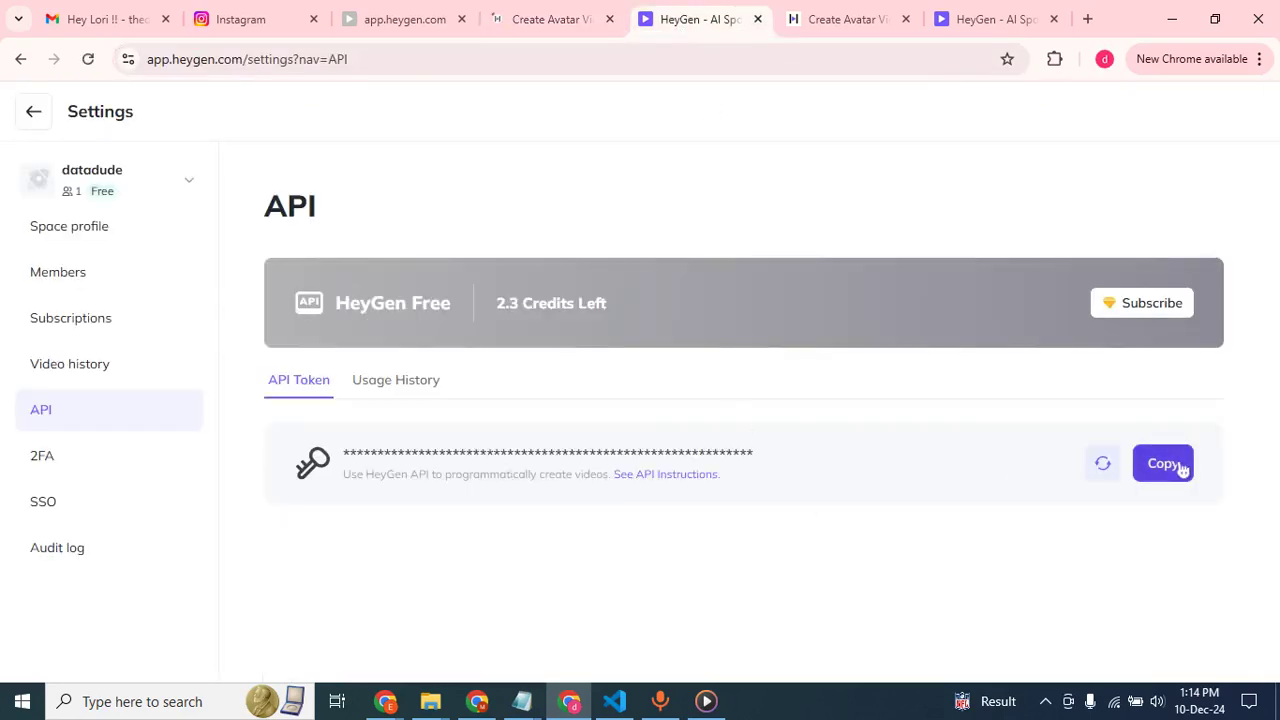
left_click(1163, 464)
key("alt+Tab")
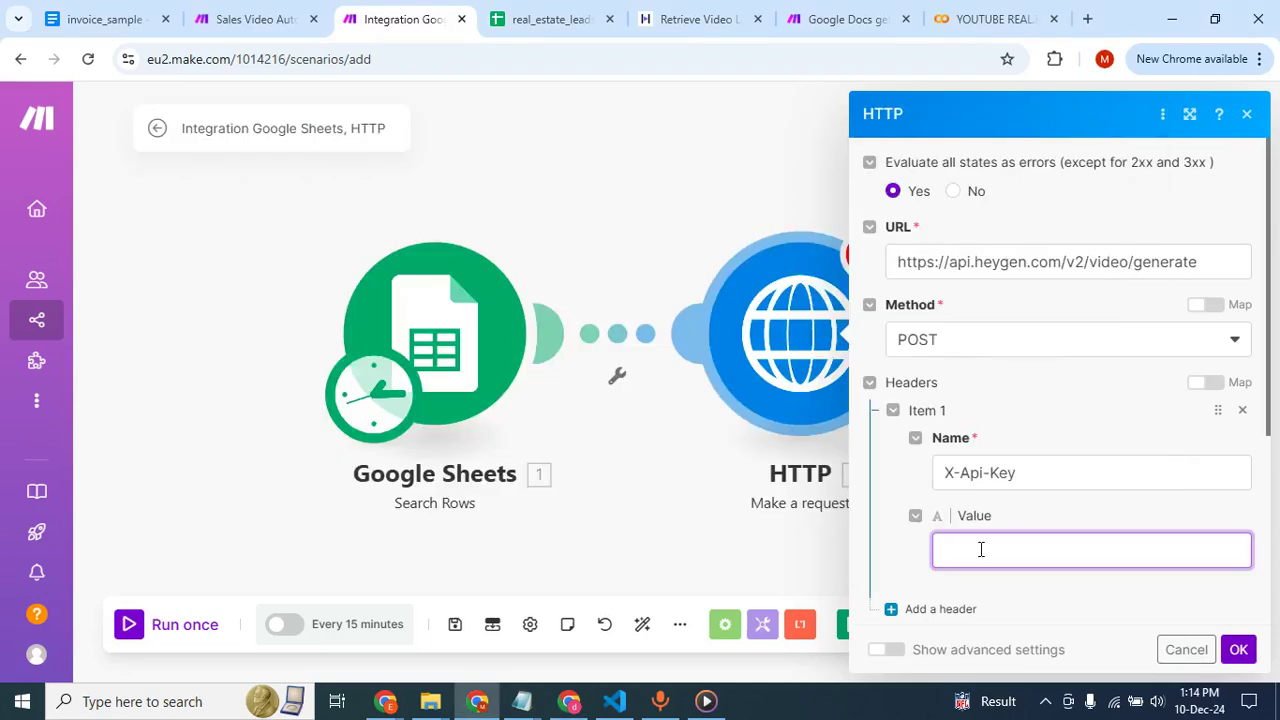
key("ctrl+v")
Add a second header to the HTTP request, named Content-Type as in the HeyGen docs, with the value application/json.
scroll(1055, 492, "down", 5)
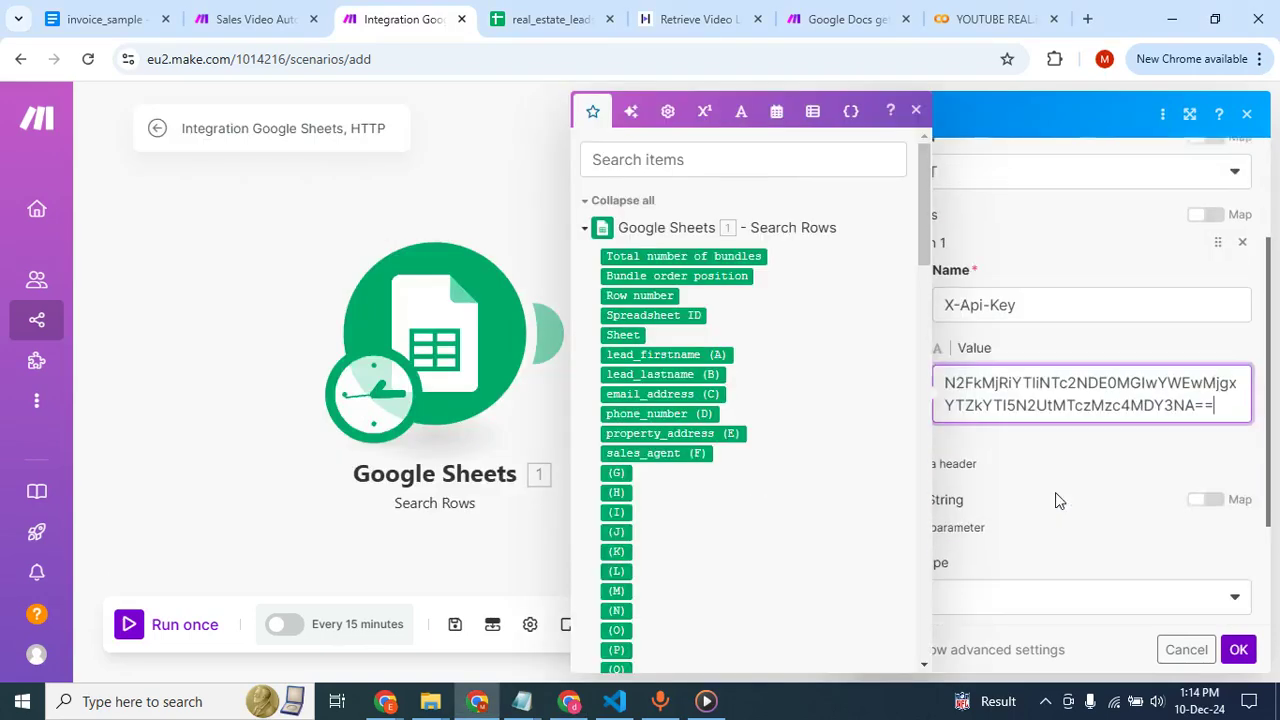
left_click(953, 318)
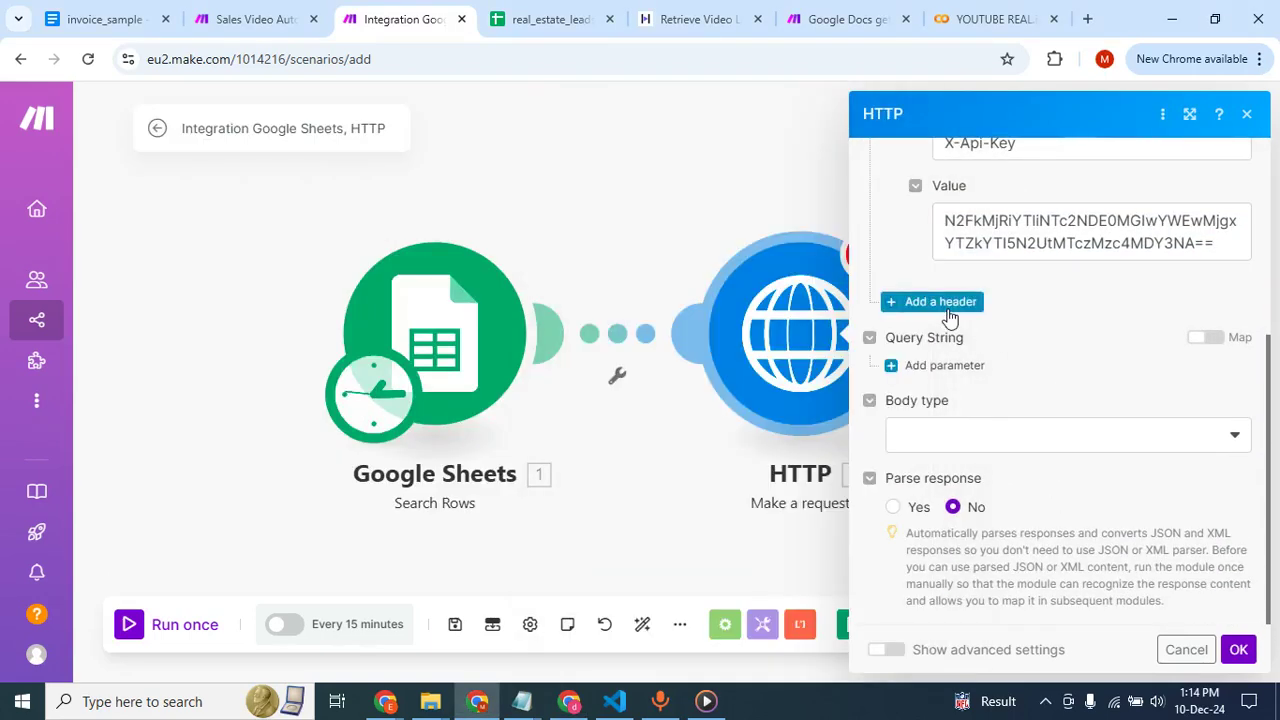
left_click(953, 318)
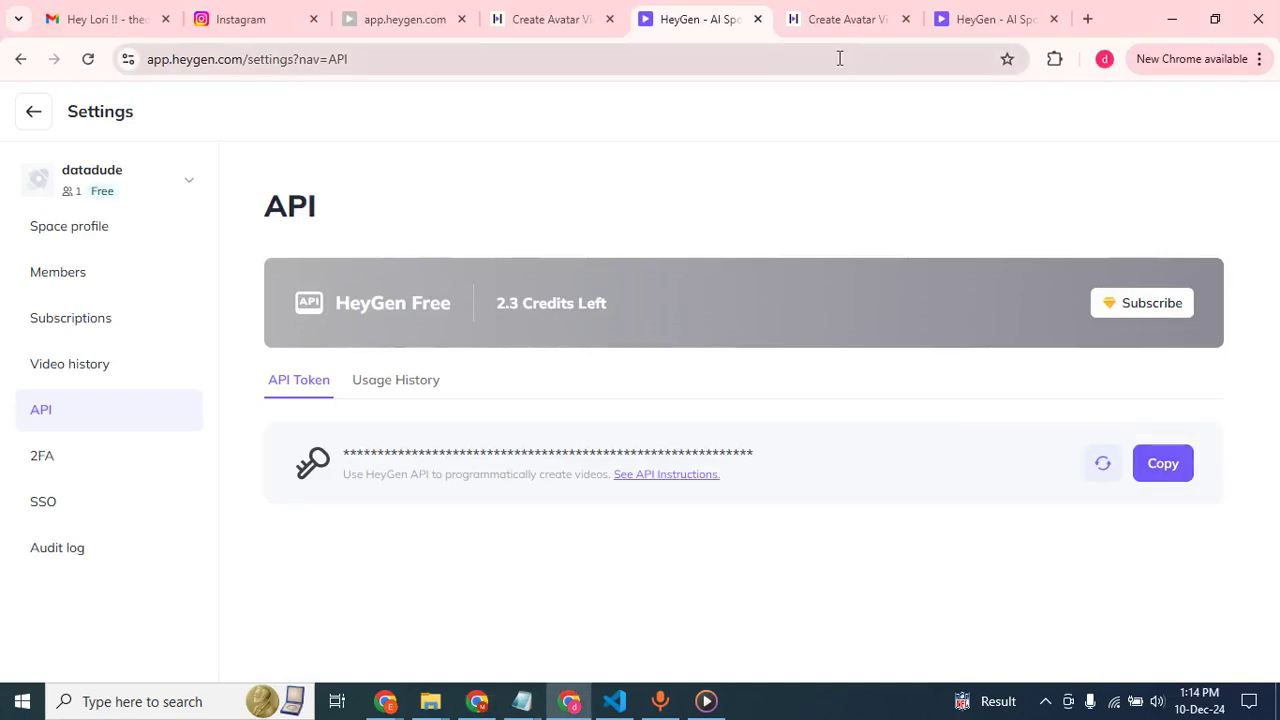
left_click(850, 18)
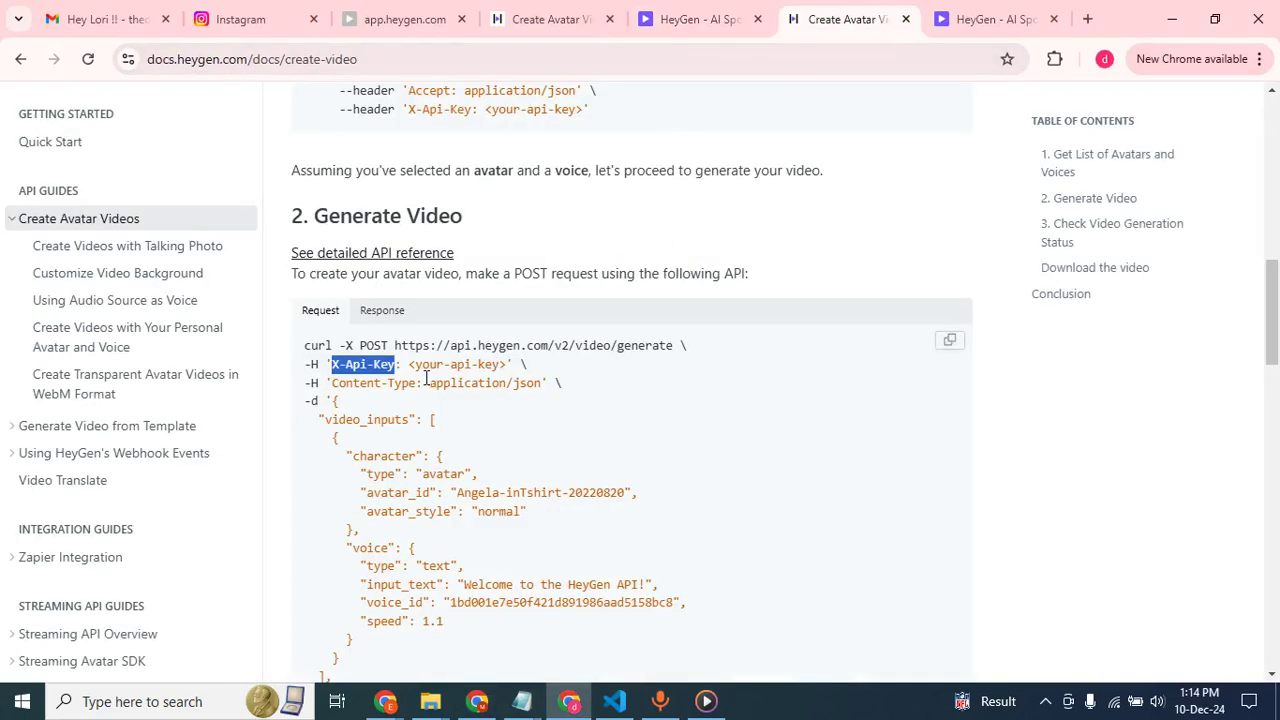
left_click_drag(415, 382, 345, 384)
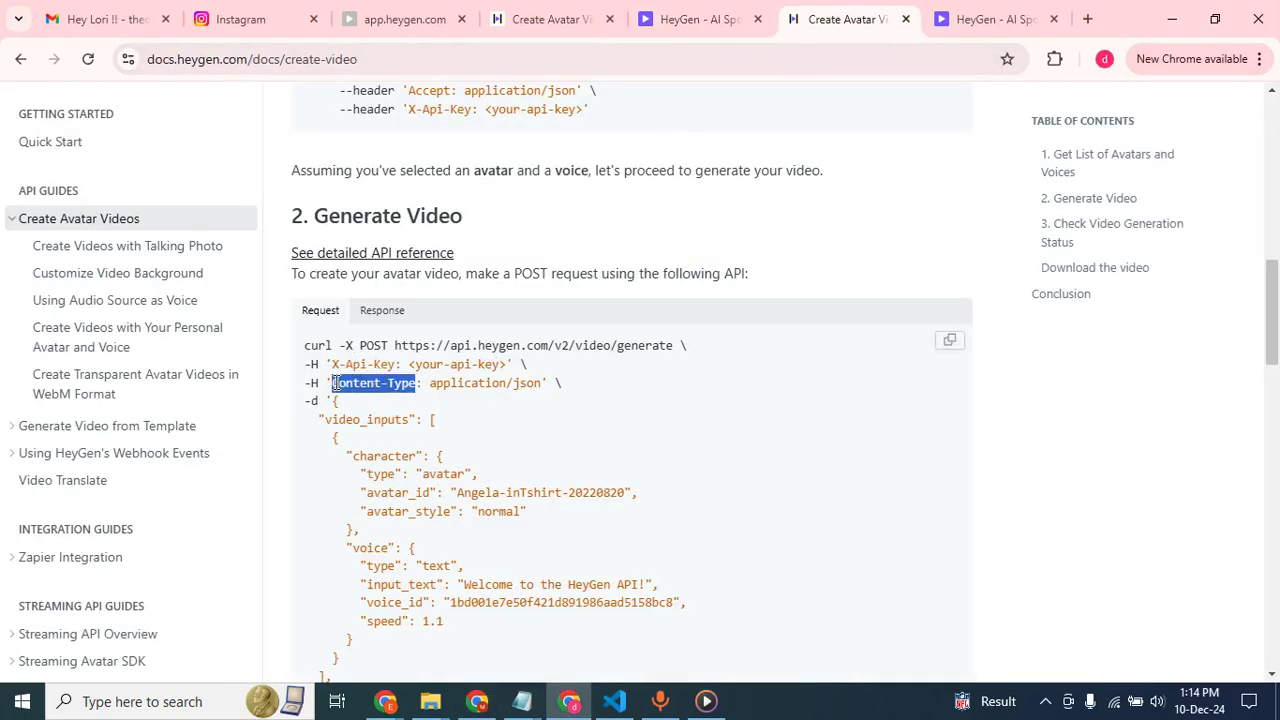
key("alt+Tab")
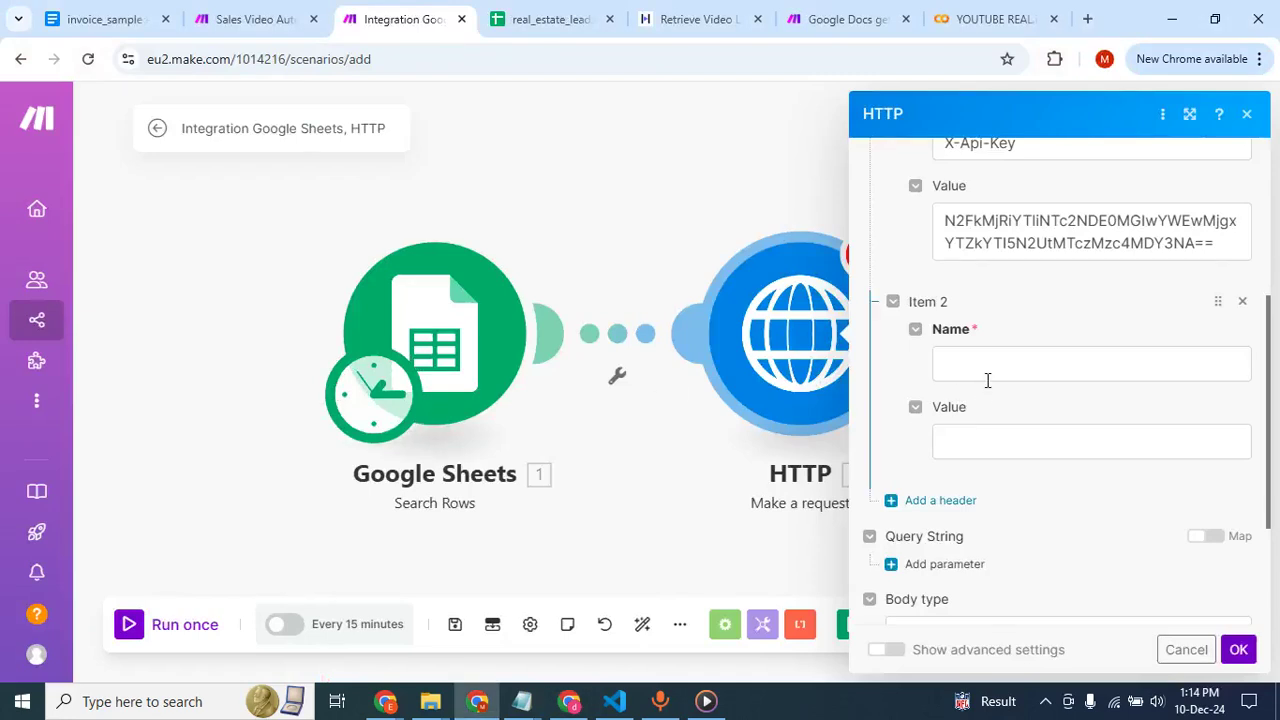
left_click(987, 366)
key("ctrl+v")
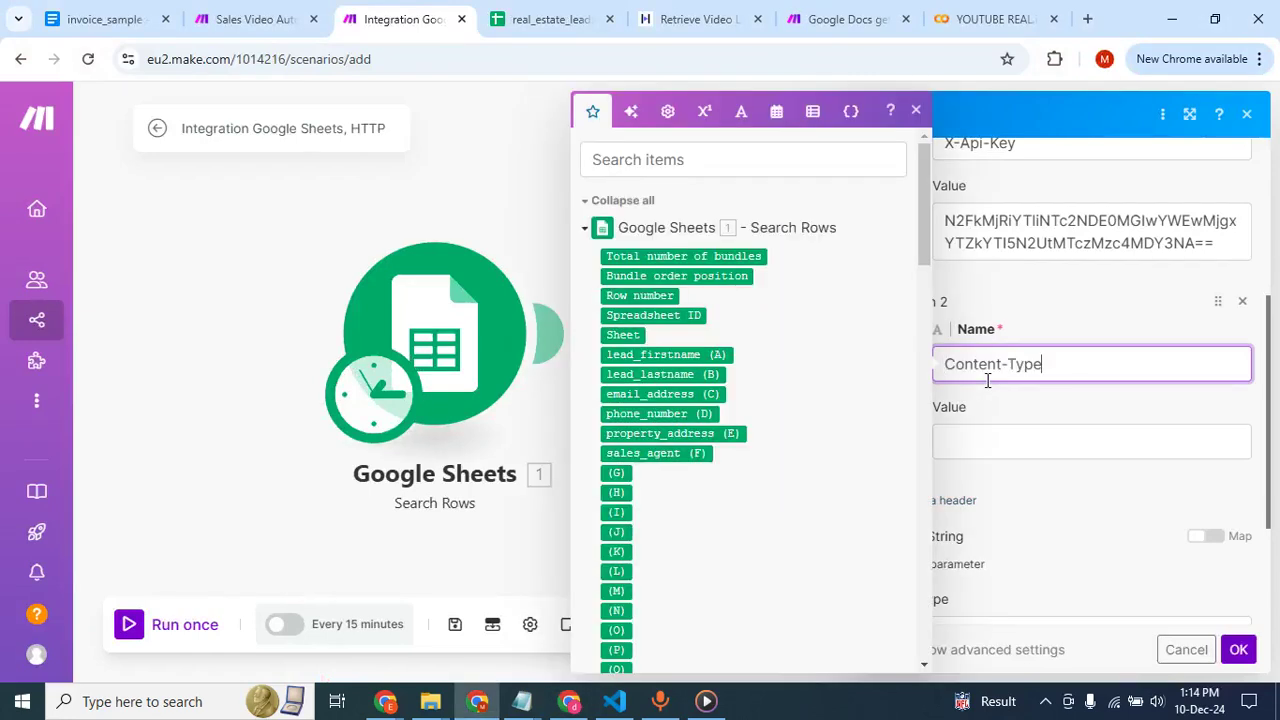
left_click(978, 441)
type("application/json")
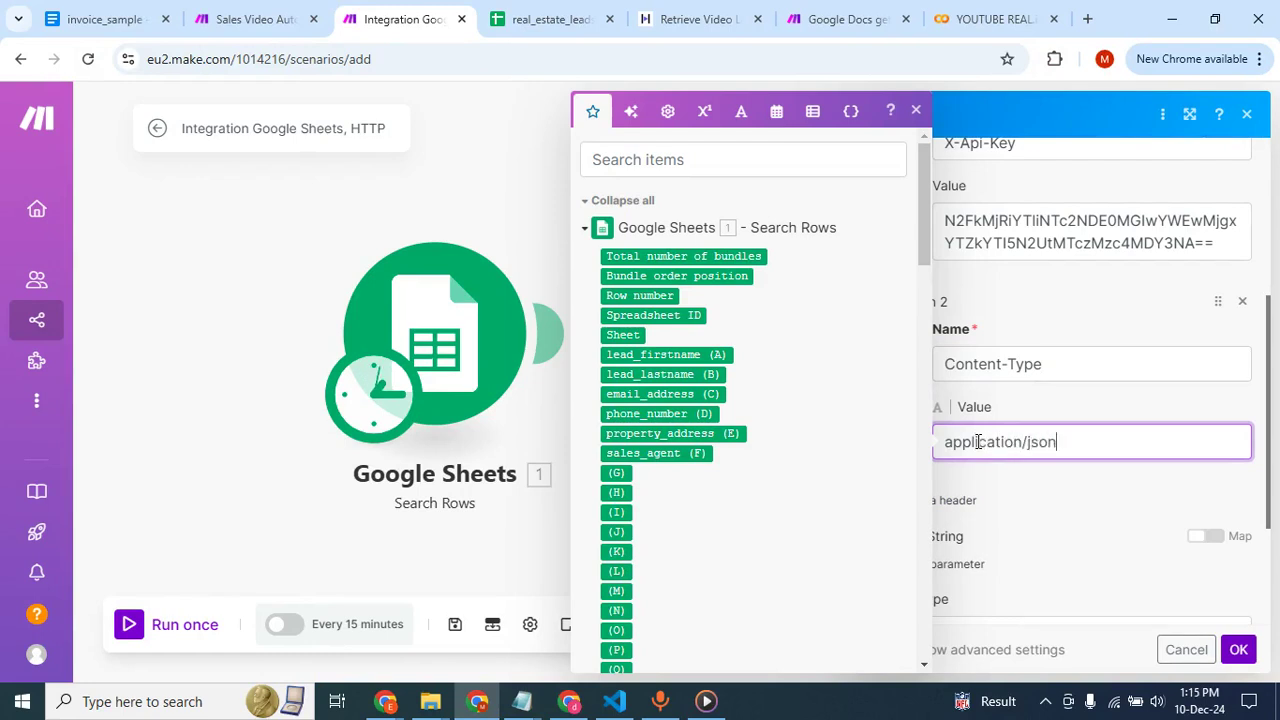
left_click(1040, 490)
Set the HTTP request's body type to Raw and its content type to JSON (application/json).
scroll(1040, 490, "down", 2)
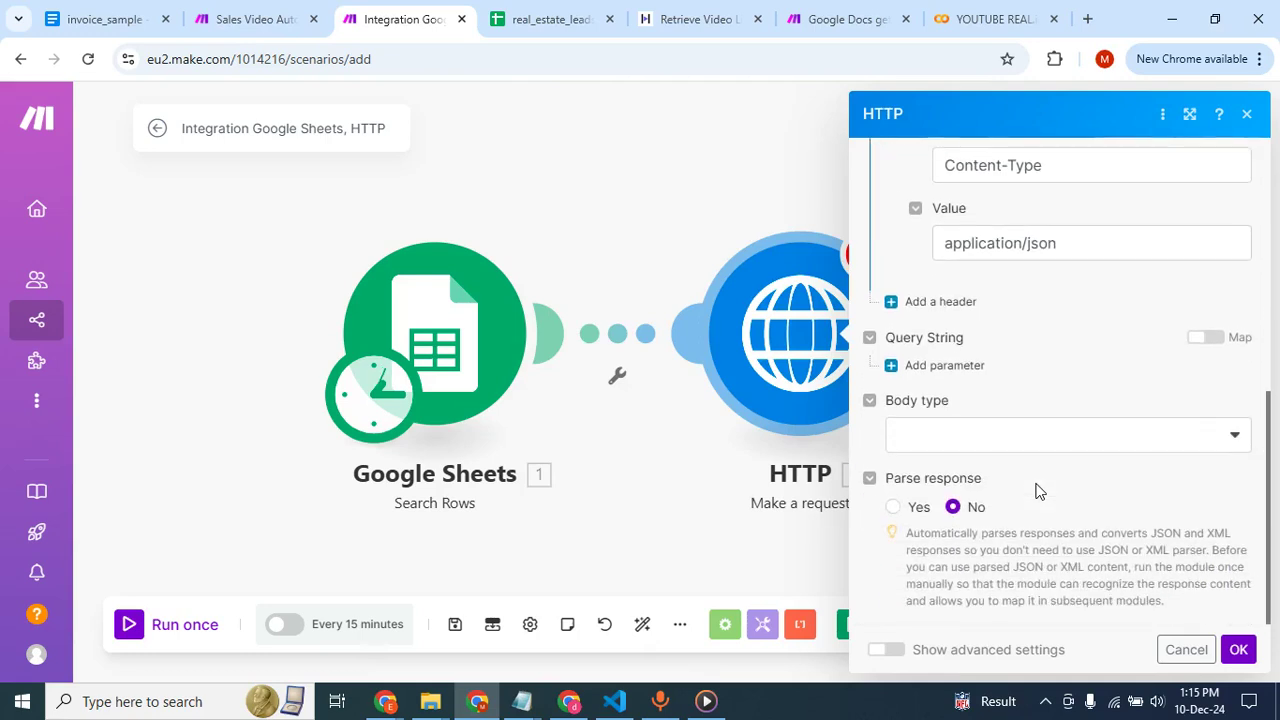
left_click(1050, 437)
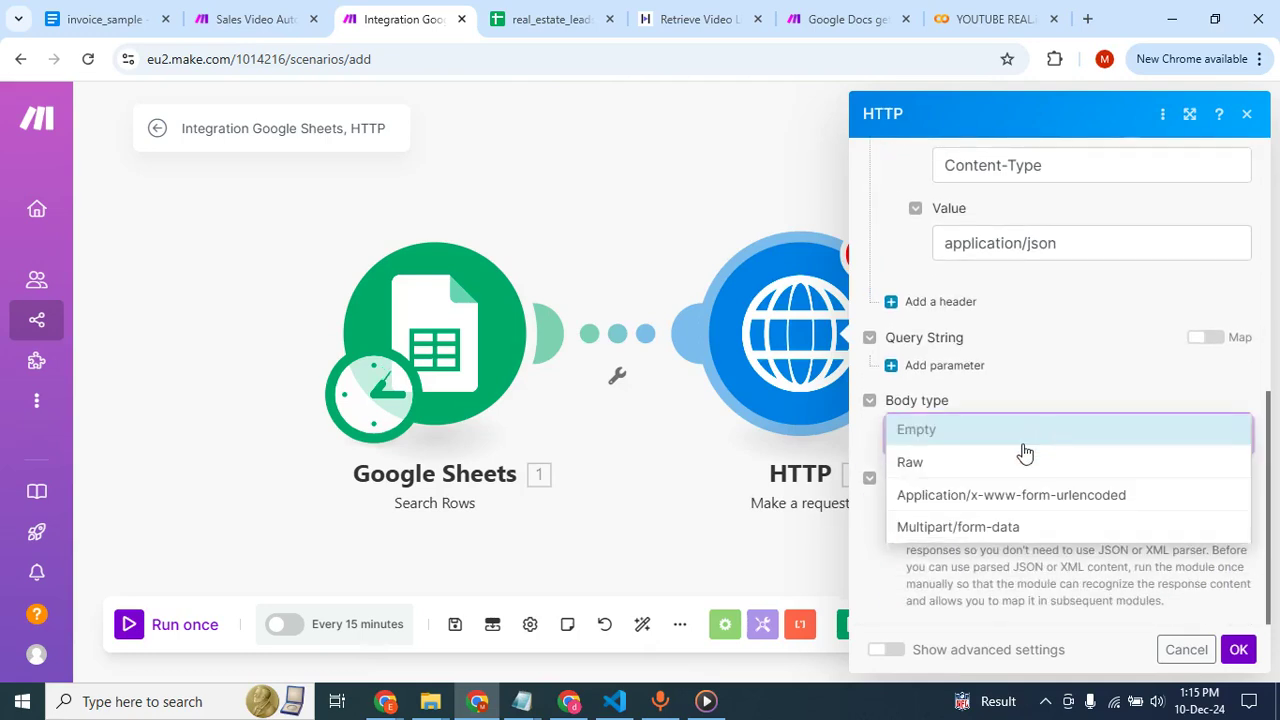
left_click(996, 466)
left_click(950, 527)
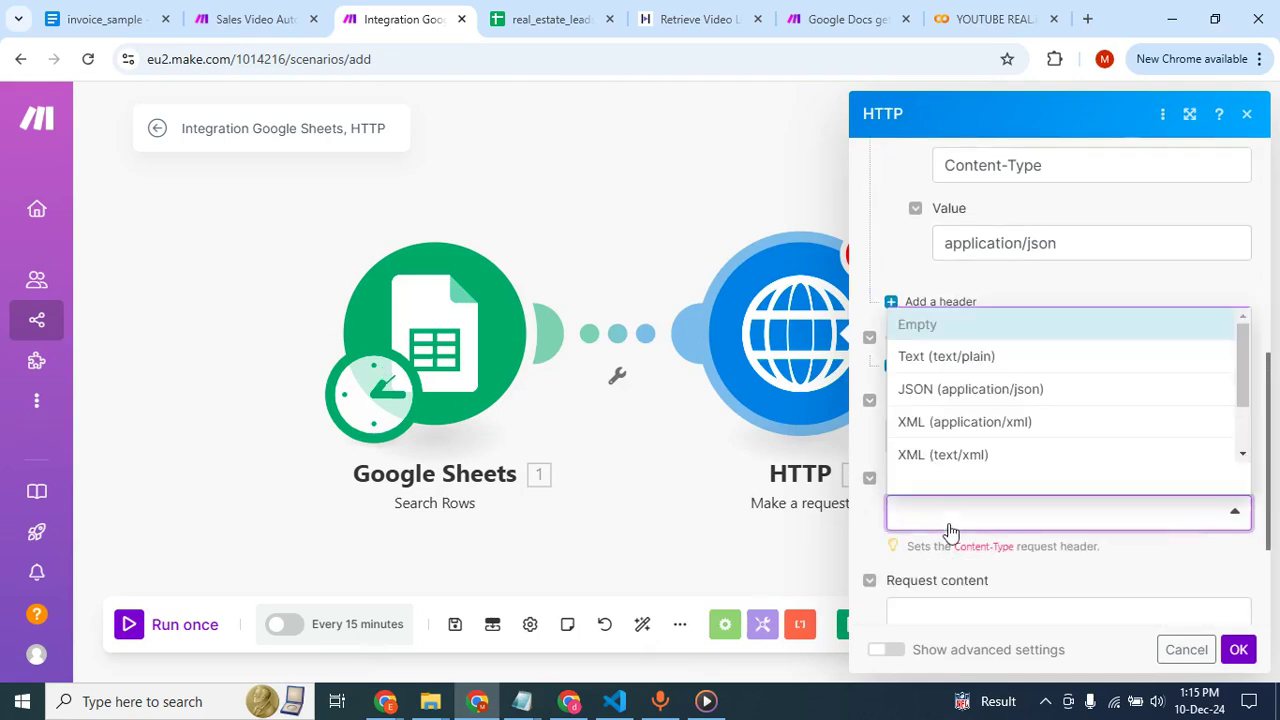
left_click(1000, 389)
scroll(1001, 454, "down", 3)
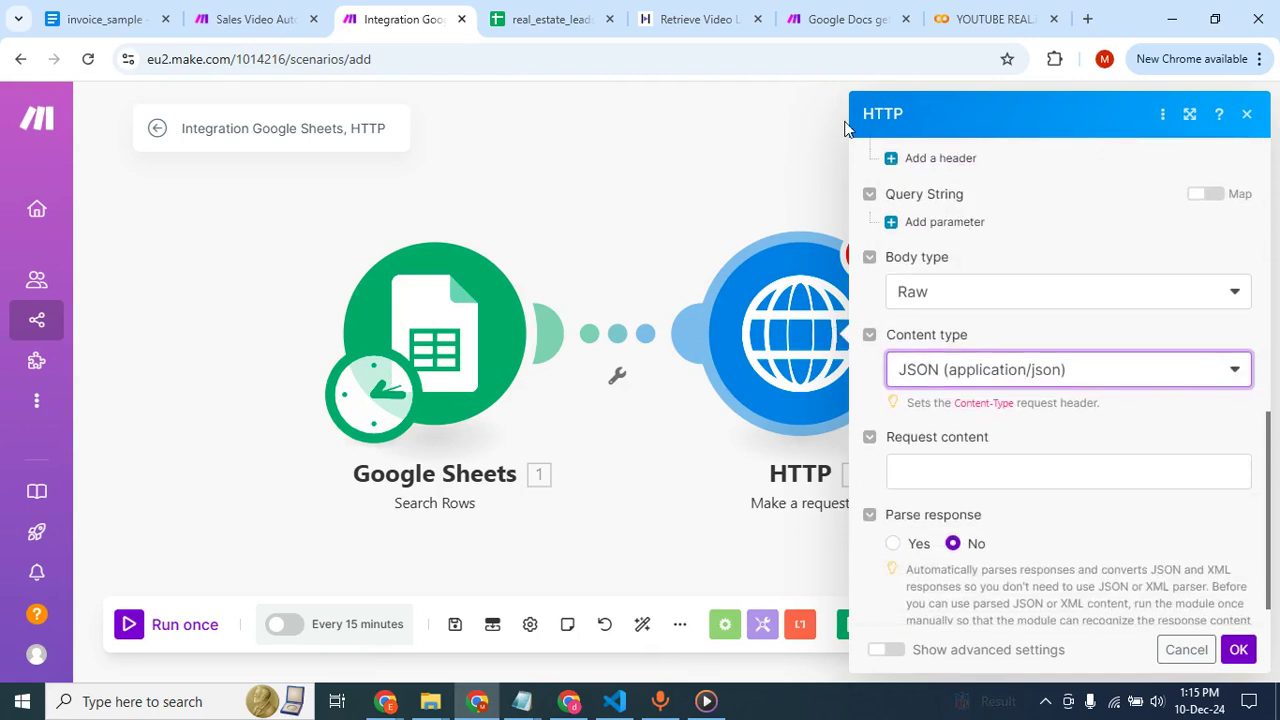
Copy the example JSON body of the Generate Video request from the HeyGen docs into the HTTP module's request content in Make.
key("alt+Tab")
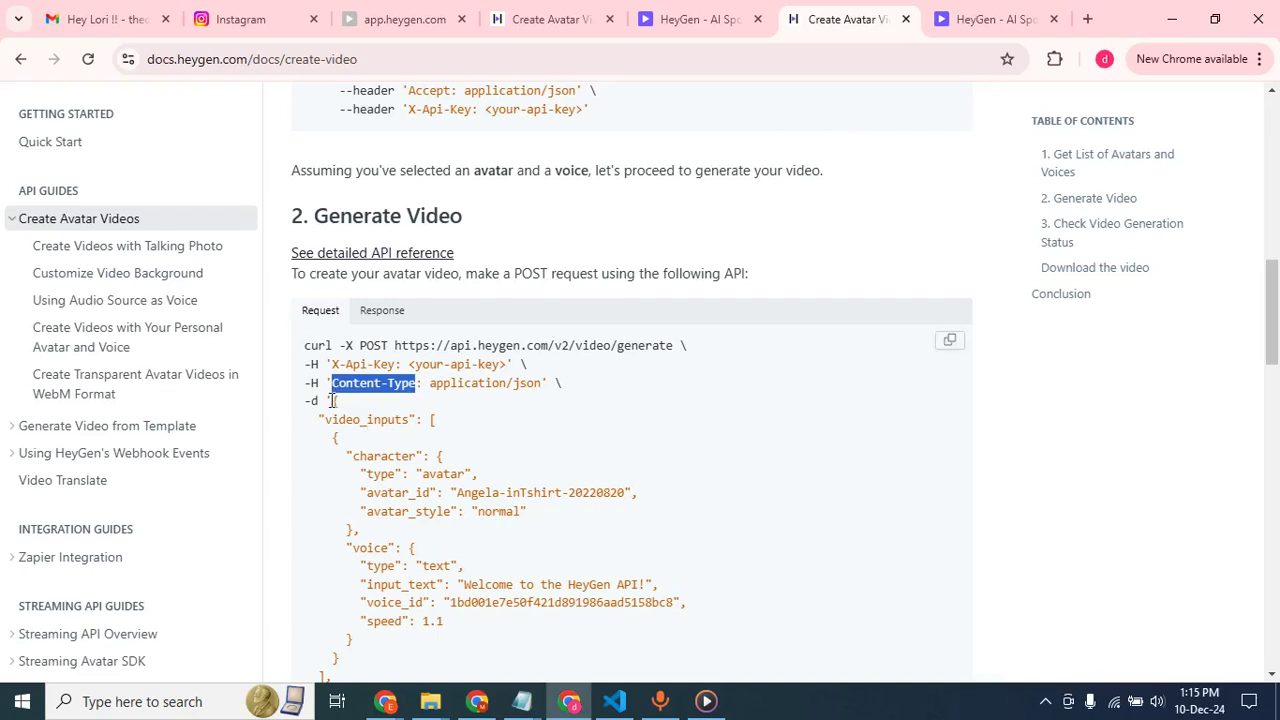
left_click_drag(334, 400, 311, 583)
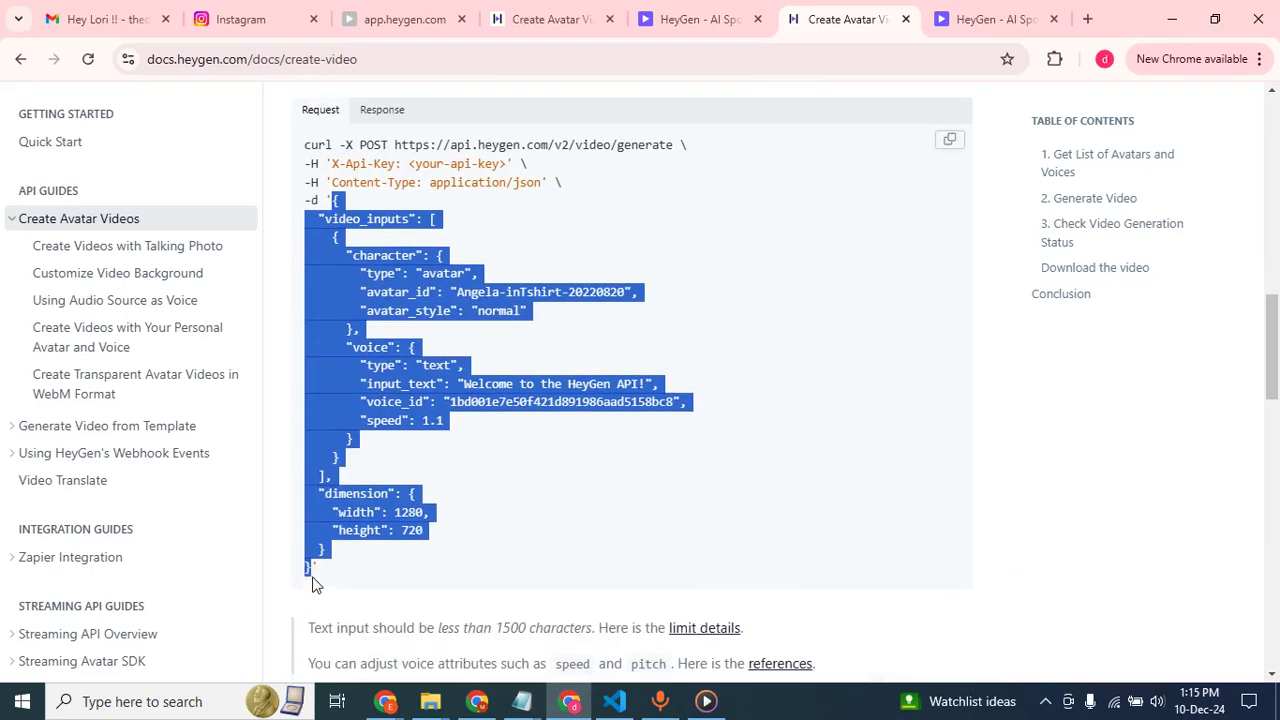
key("alt+Tab")
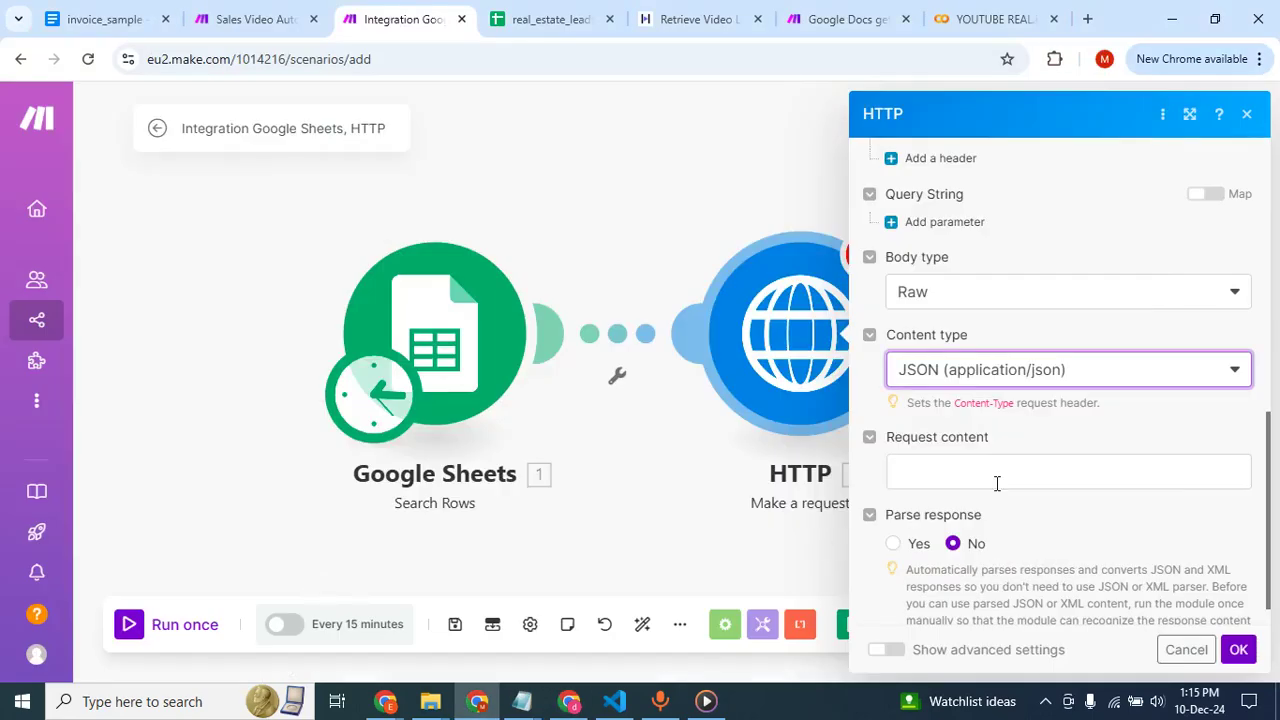
left_click(997, 475)
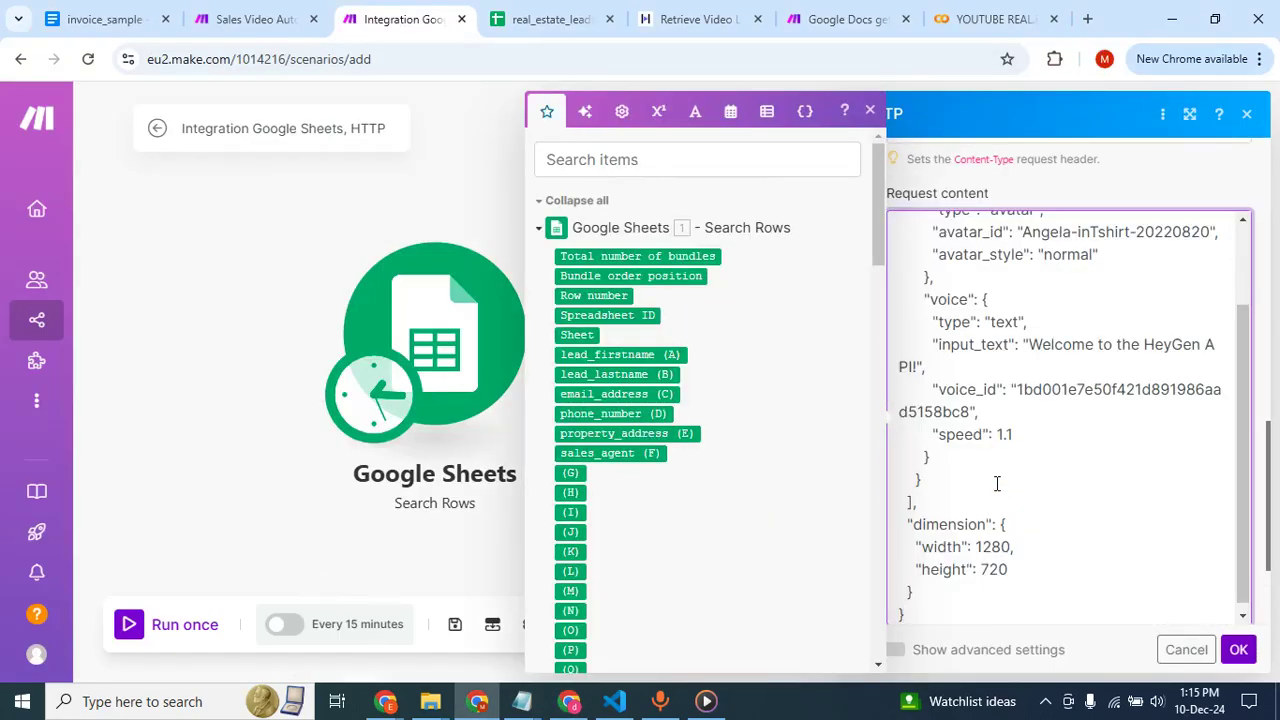
scroll(995, 315, "up", 2)
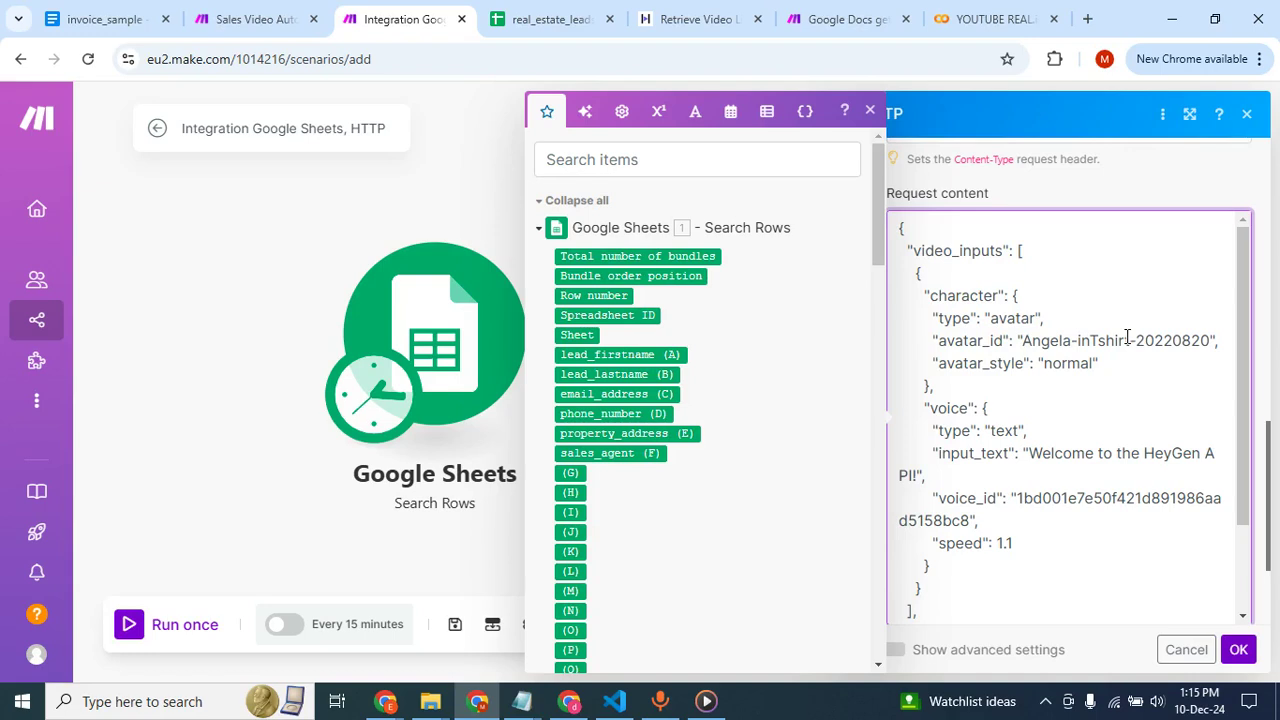
Look through the ready-made avatars on the HeyGen home page, and review the avatar and voice settings in the Make request content.
left_click(569, 701)
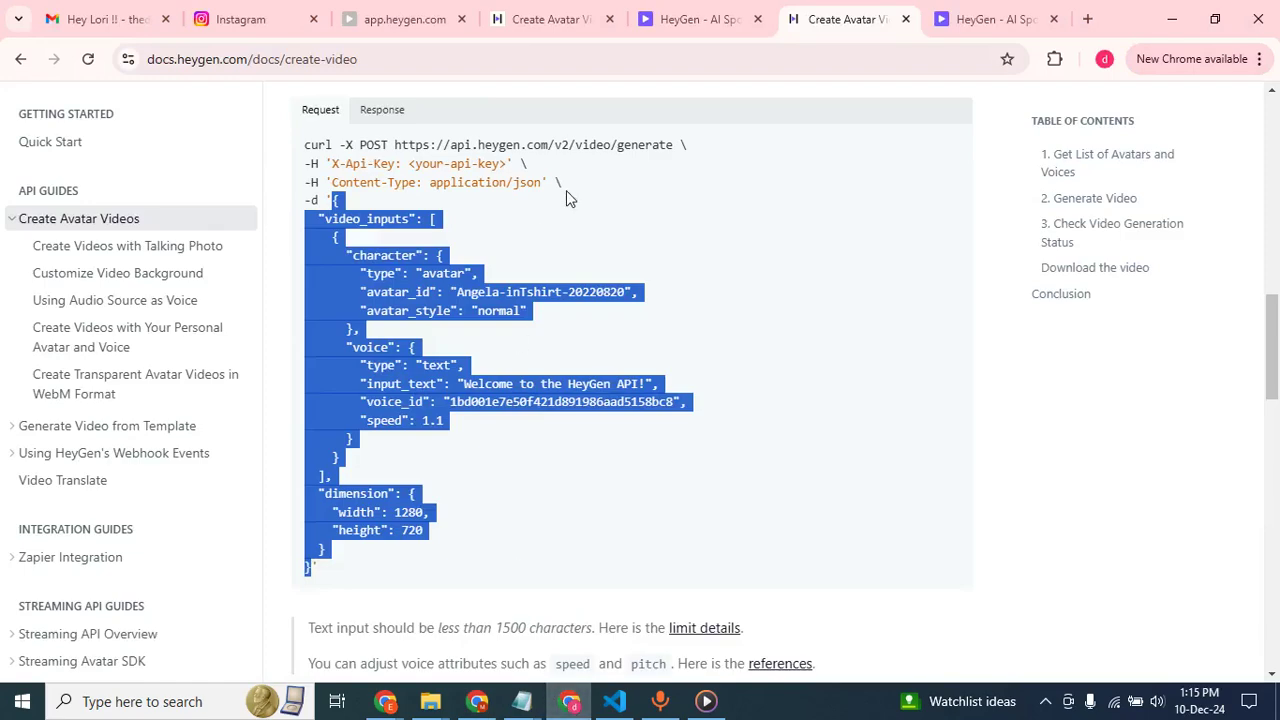
left_click(680, 19)
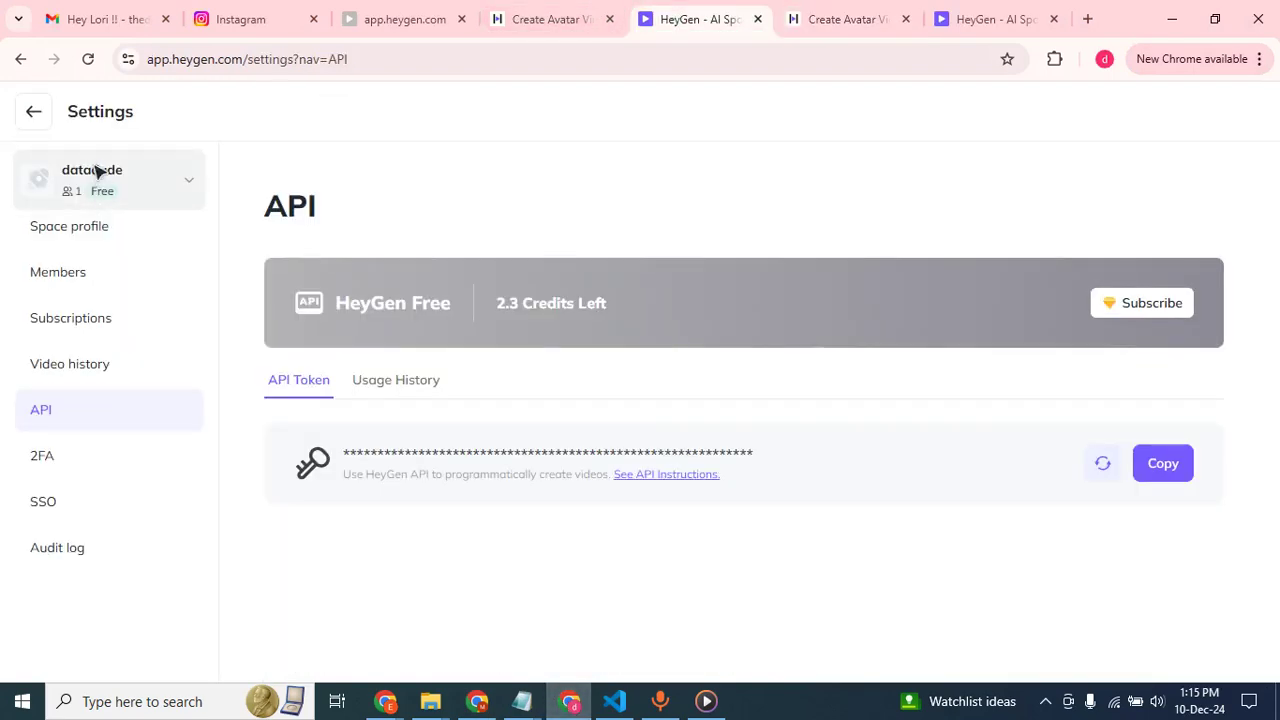
left_click(46, 127)
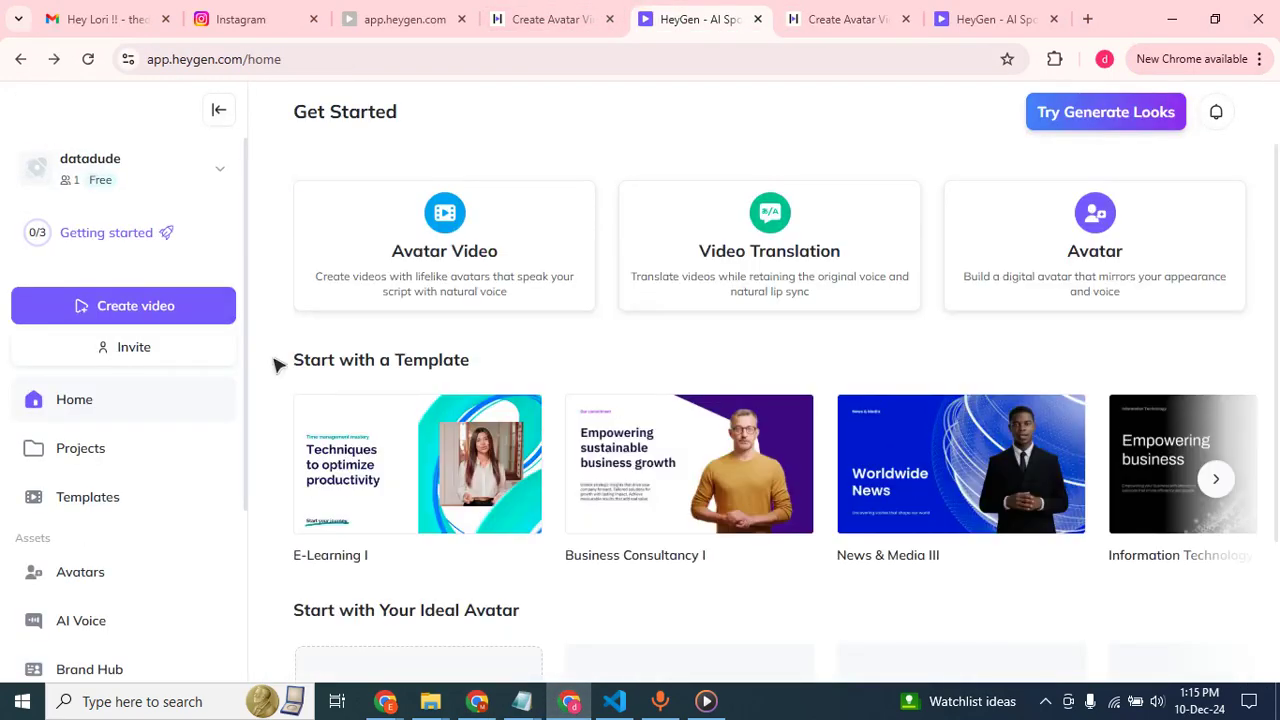
scroll(519, 533, "down", 2)
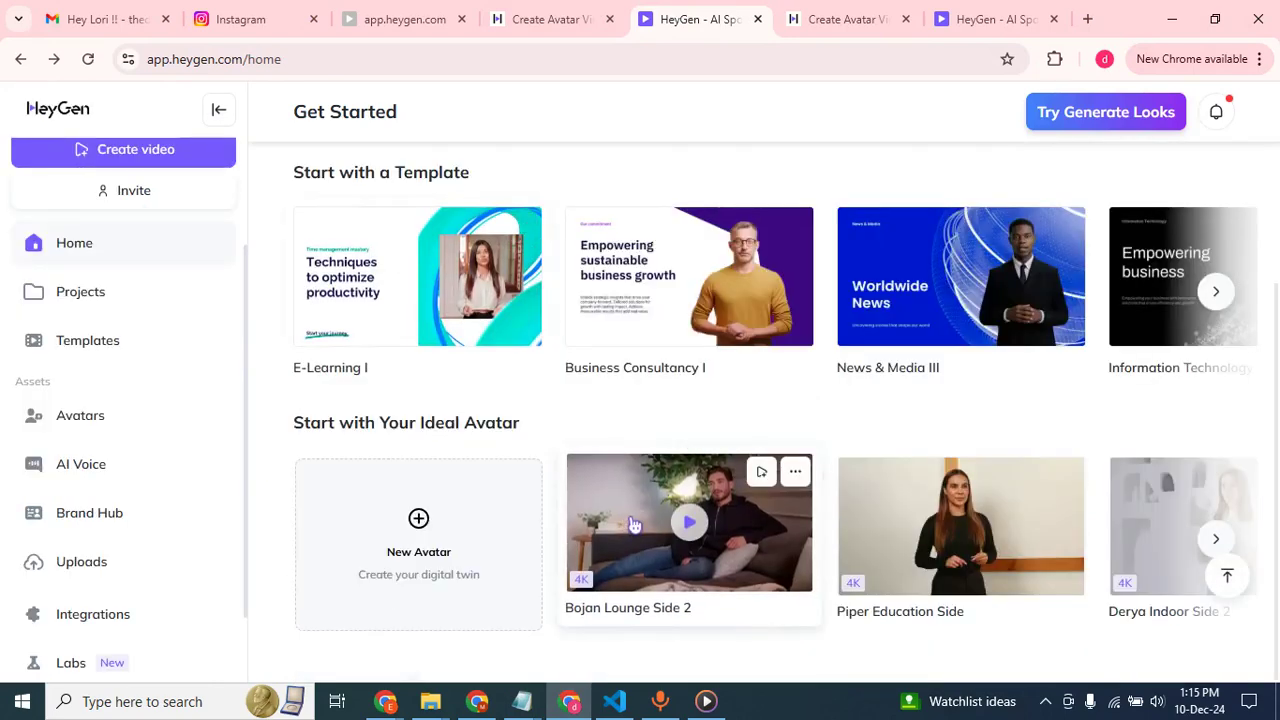
left_click(795, 471)
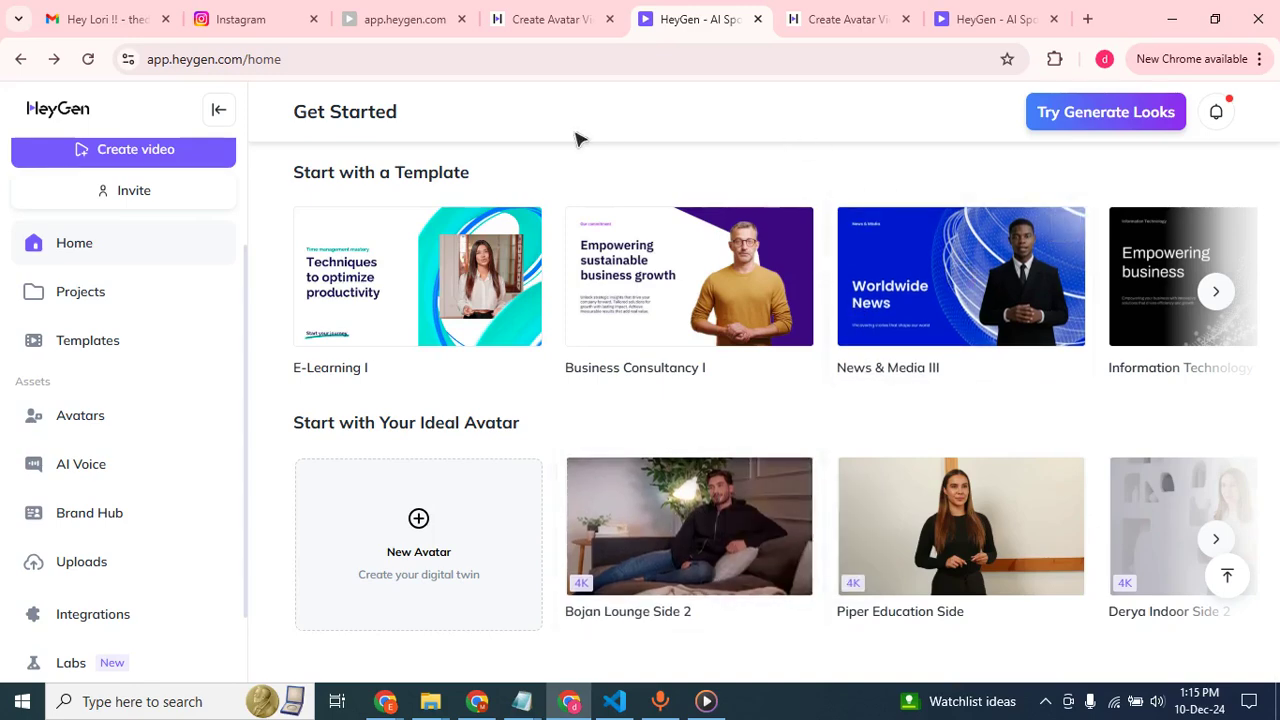
key("alt+Tab")
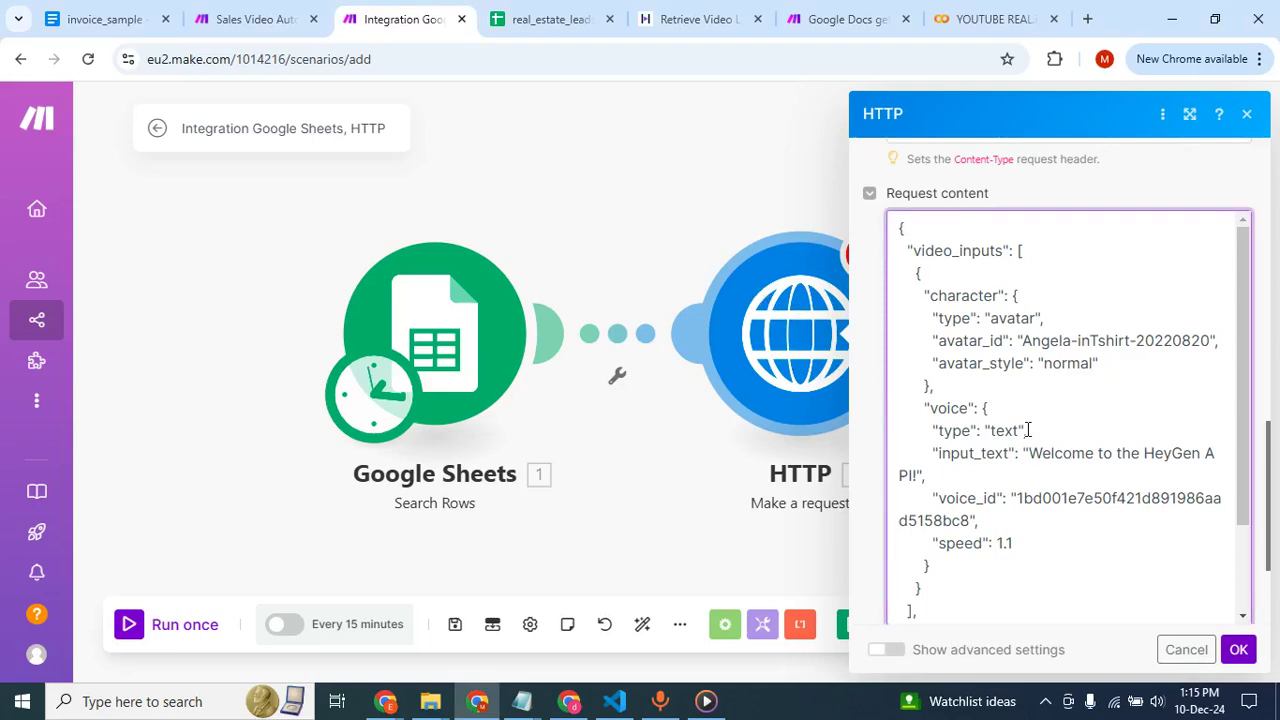
scroll(1027, 430, "down", 1)
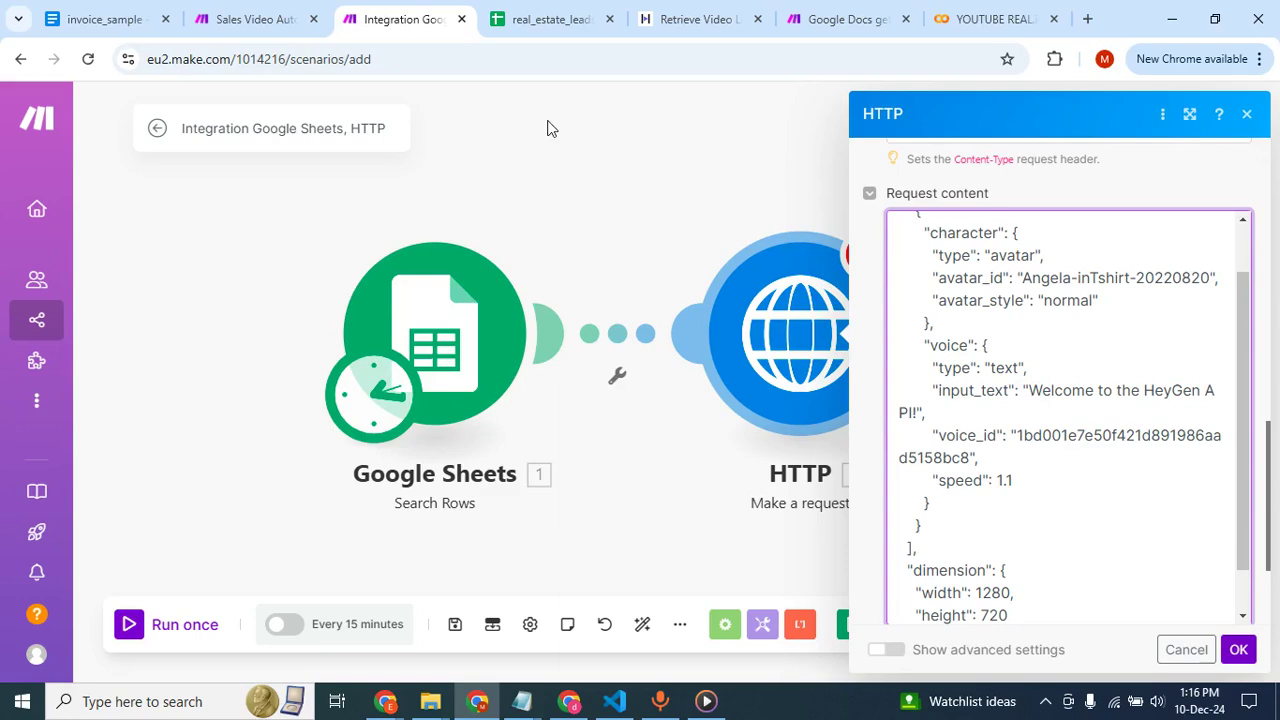
Copy the personalized sales script from the Sales Video Automation scenario's first HTTP module over the input_text sample sentence in the new request.
left_click(238, 18)
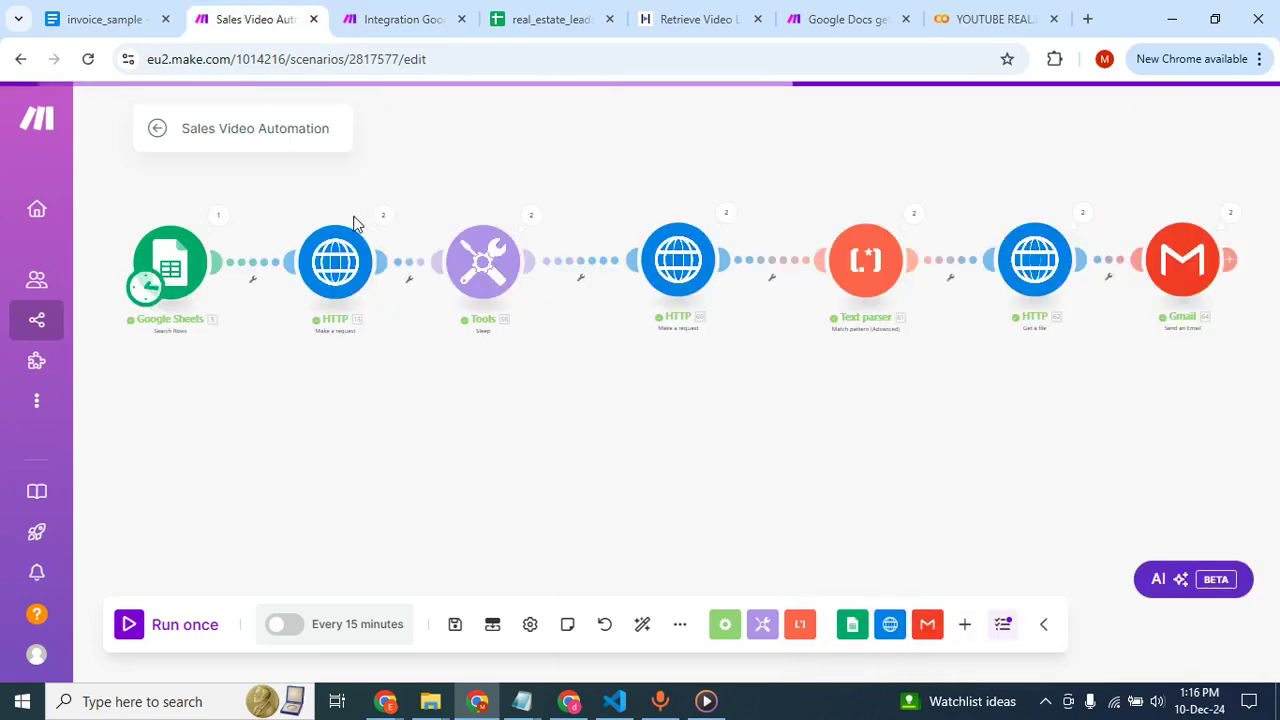
left_click(347, 265)
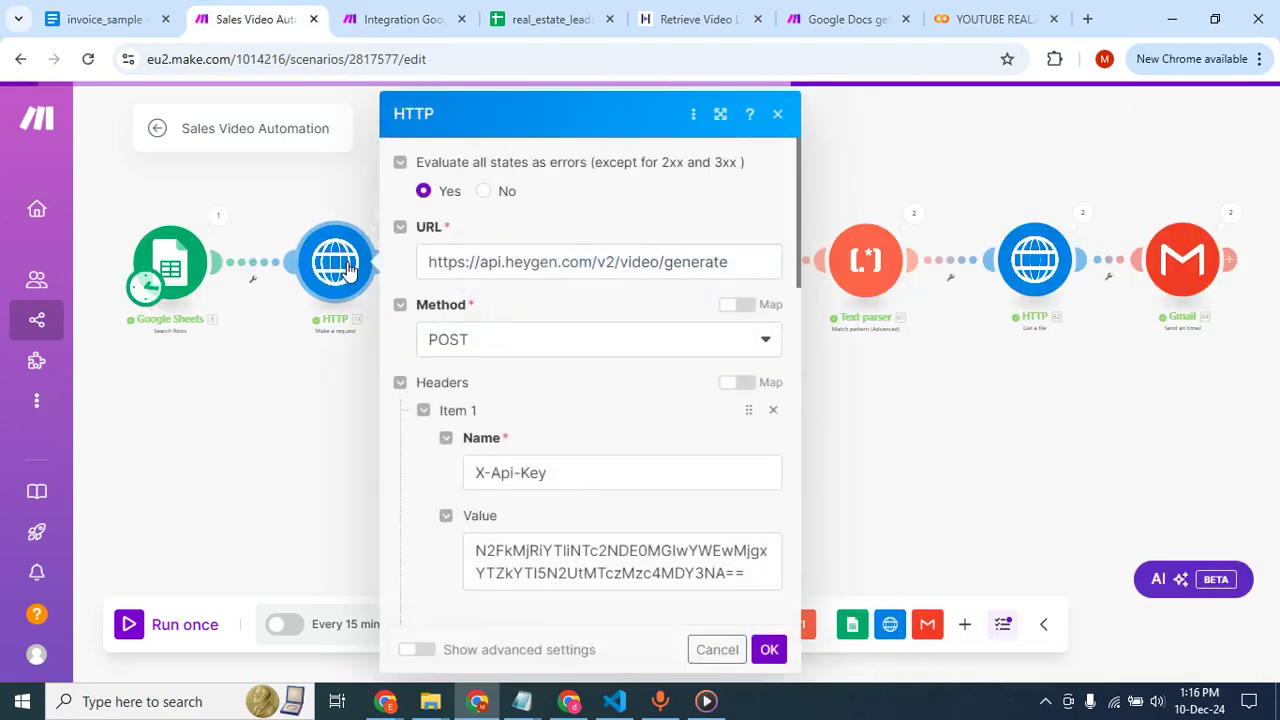
scroll(474, 412, "down", 3)
scroll(476, 405, "down", 10)
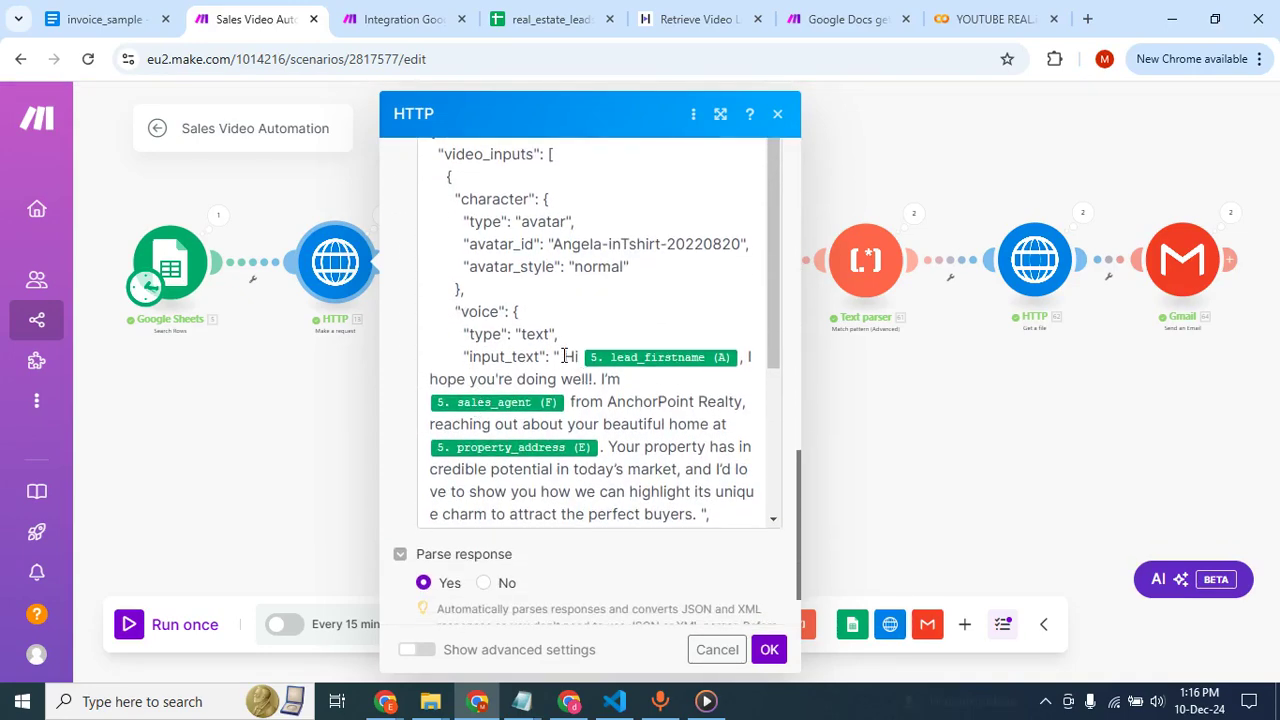
left_click_drag(566, 356, 700, 512)
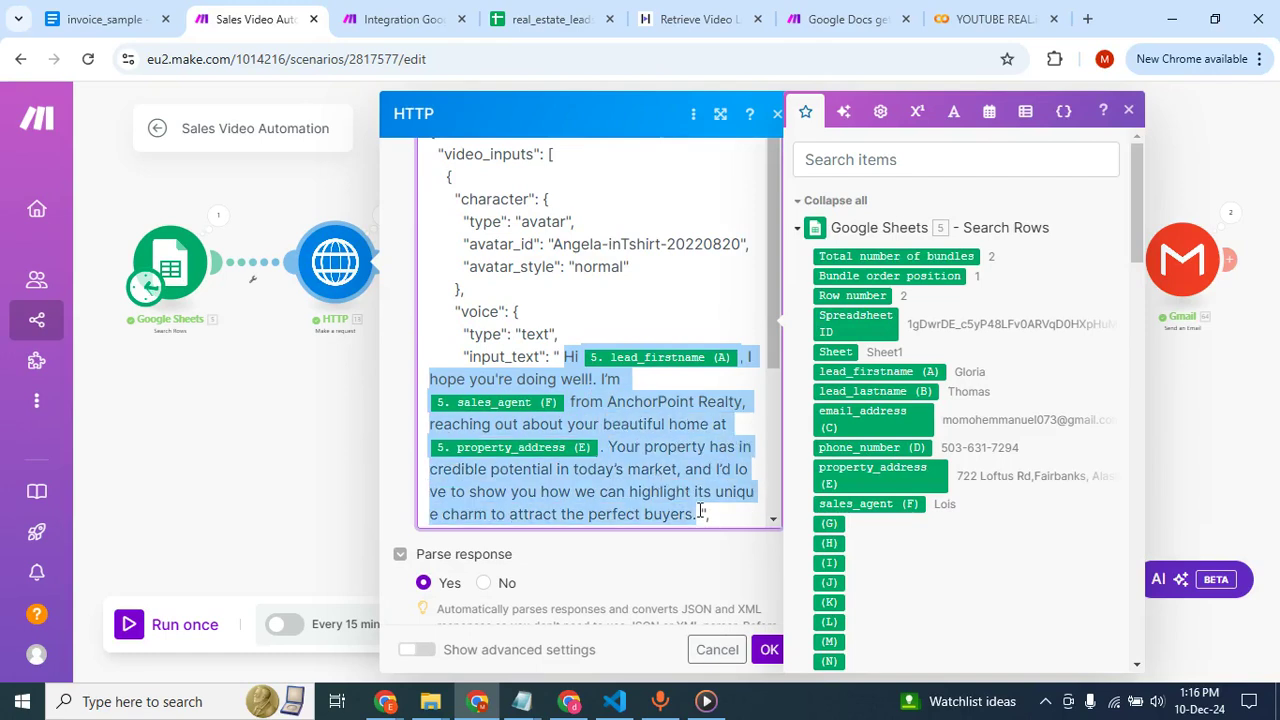
left_click(415, 22)
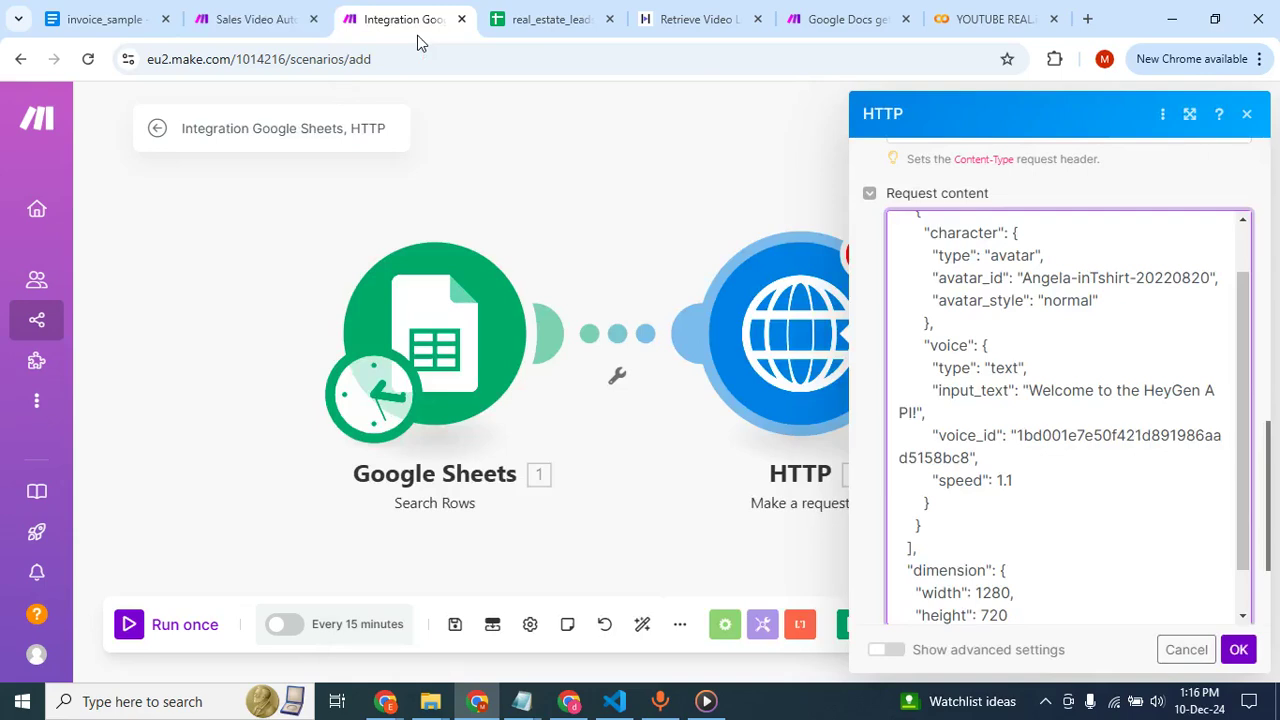
left_click(1029, 390)
left_click_drag(1029, 390, 916, 410)
type("Hi 5.`0`, I hope you're doing well!. I'm 5.`5` from AnchorPoint Realty, reaching out about your beautiful home at 5.`4`. Your property has incredible potential in today's market, and I'd love to show you how we can highlight its unique charm to attract the perfect buyers.")
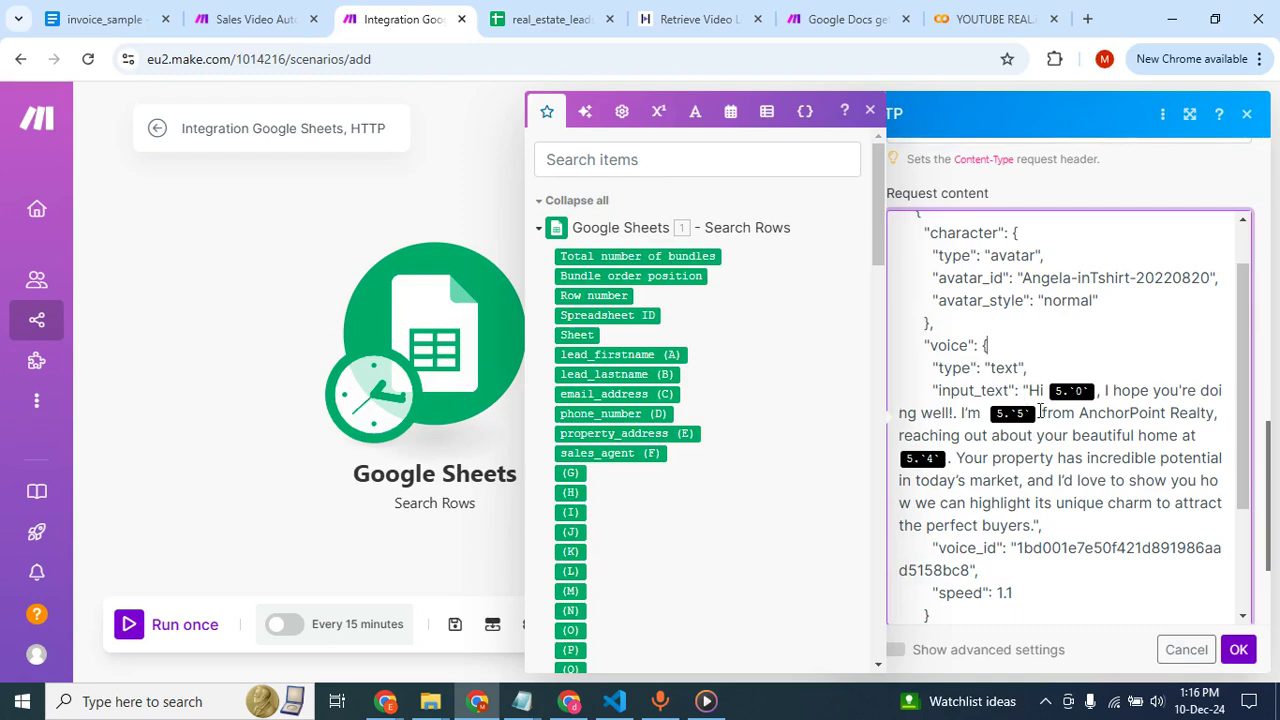
Replace the three old placeholders in the input_text script with the Google Sheets fields lead_firstname (A), sales_agent (F) and property_address (E), and save the HTTP module.
left_click(1097, 392)
key("BackSpace")
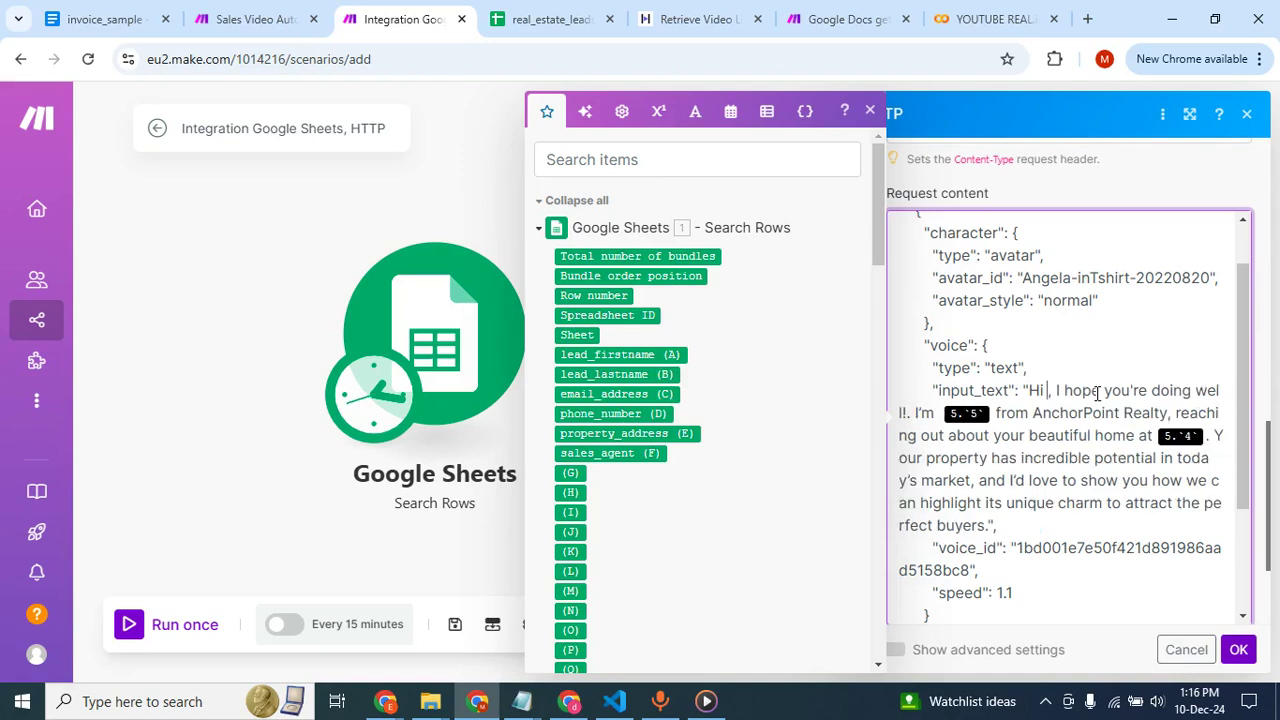
left_click(655, 354)
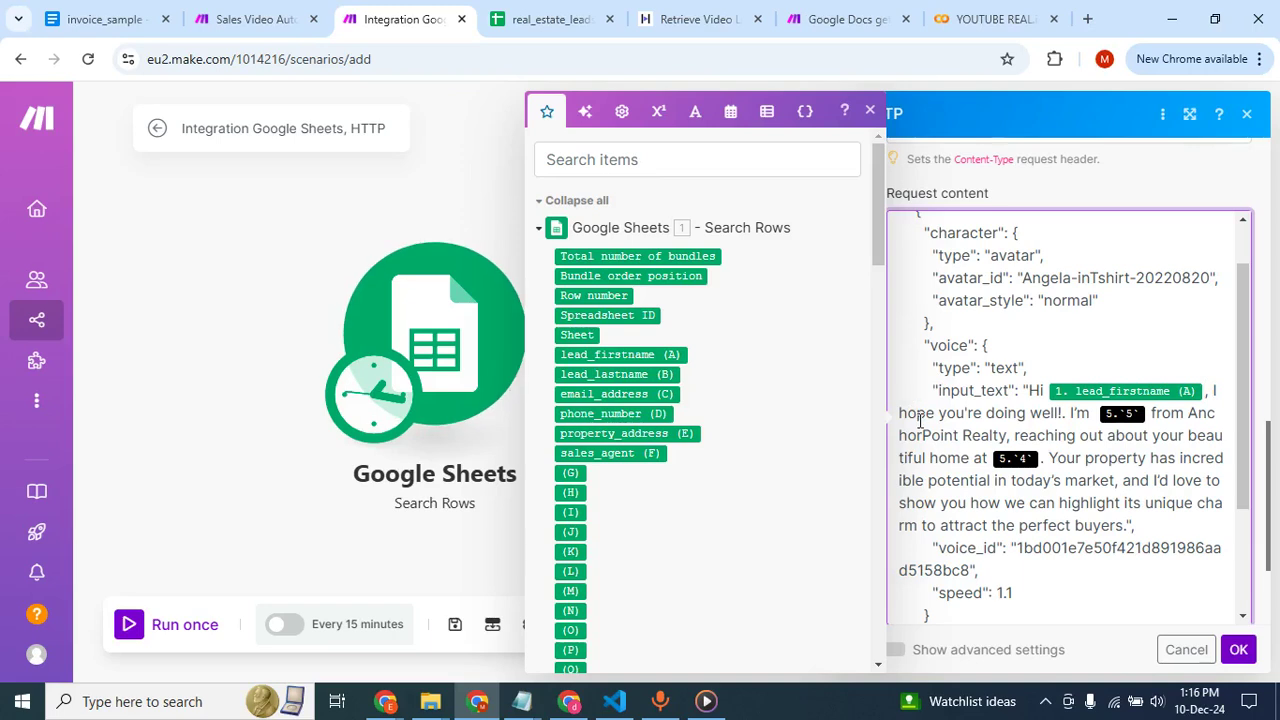
left_click(1150, 413)
key("BackSpace")
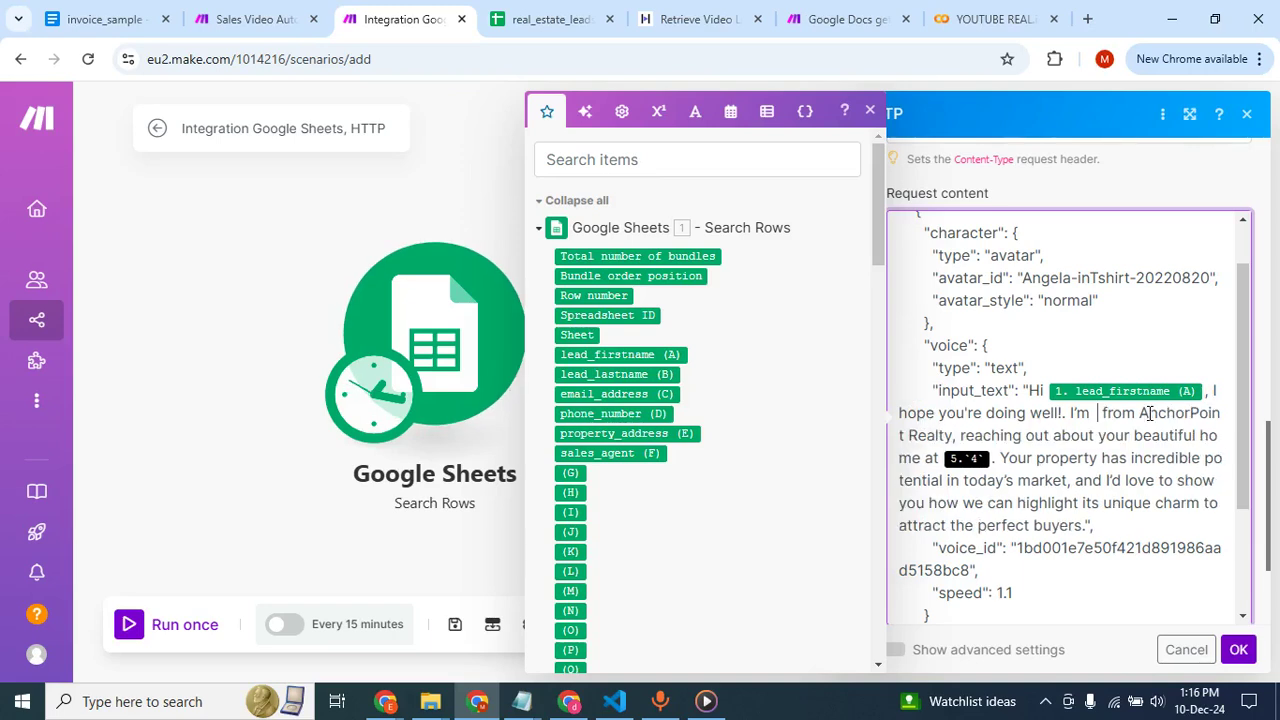
left_click(624, 452)
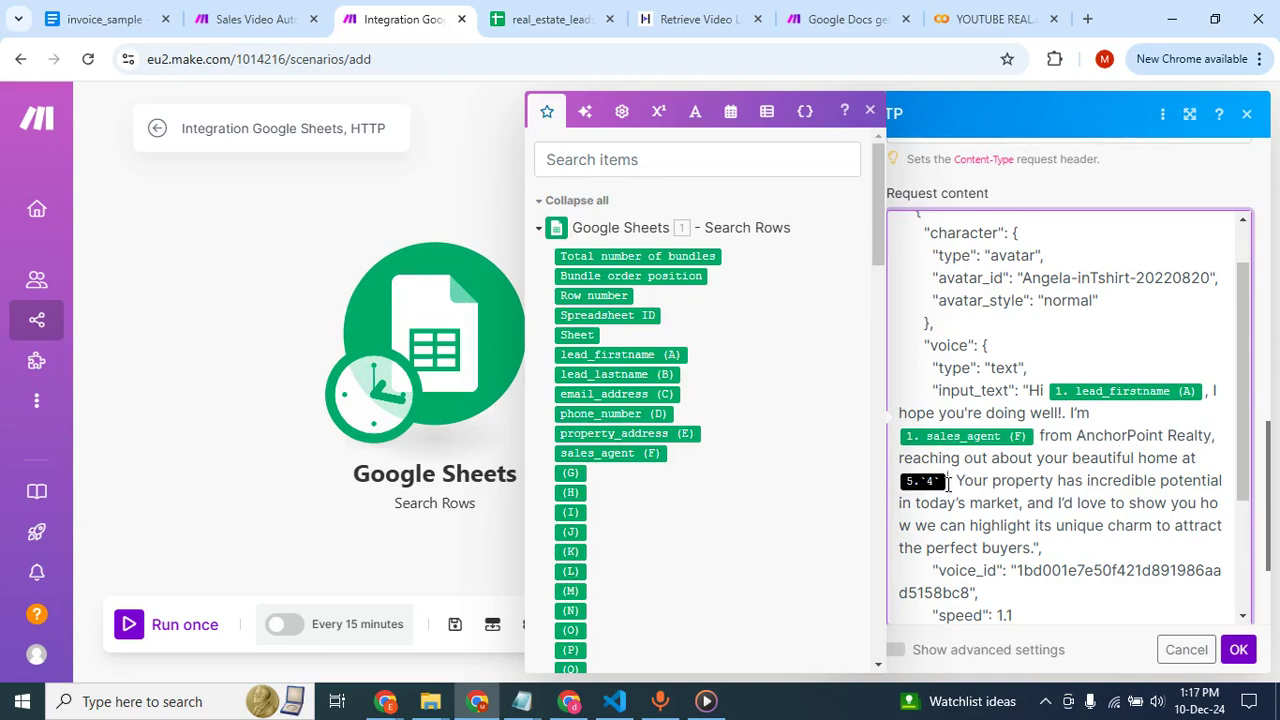
key("BackSpace")
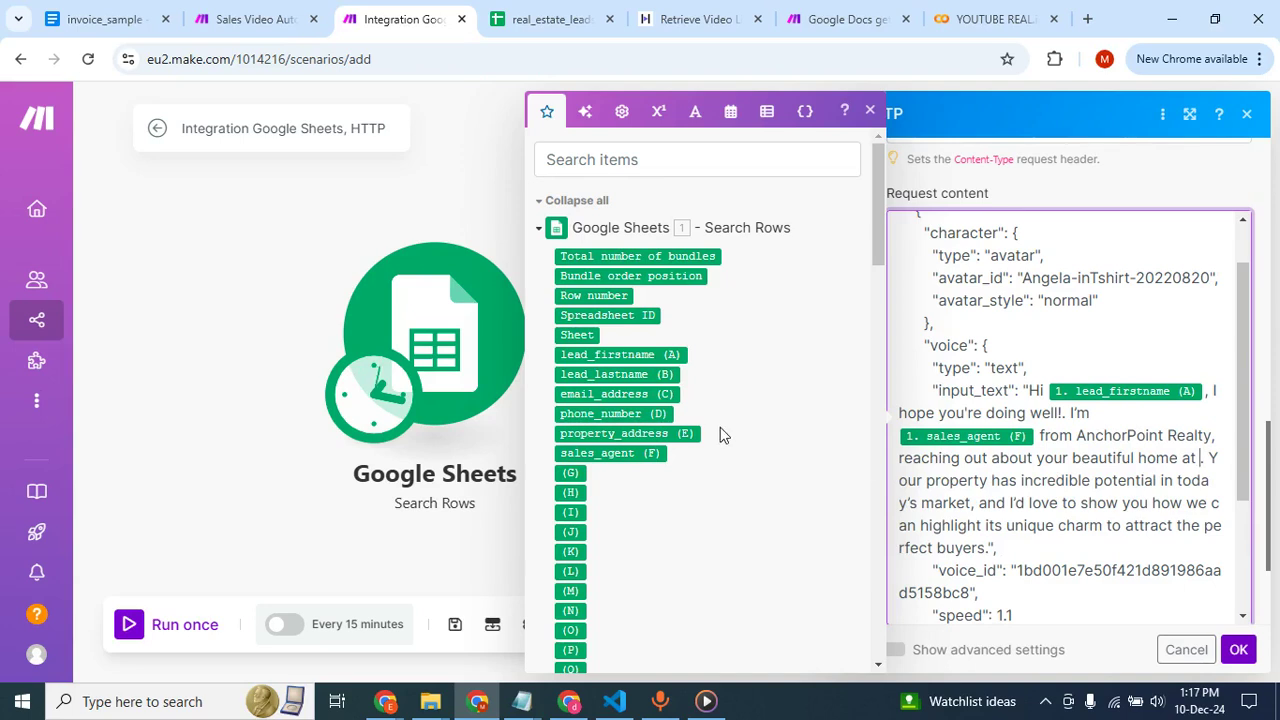
left_click(628, 432)
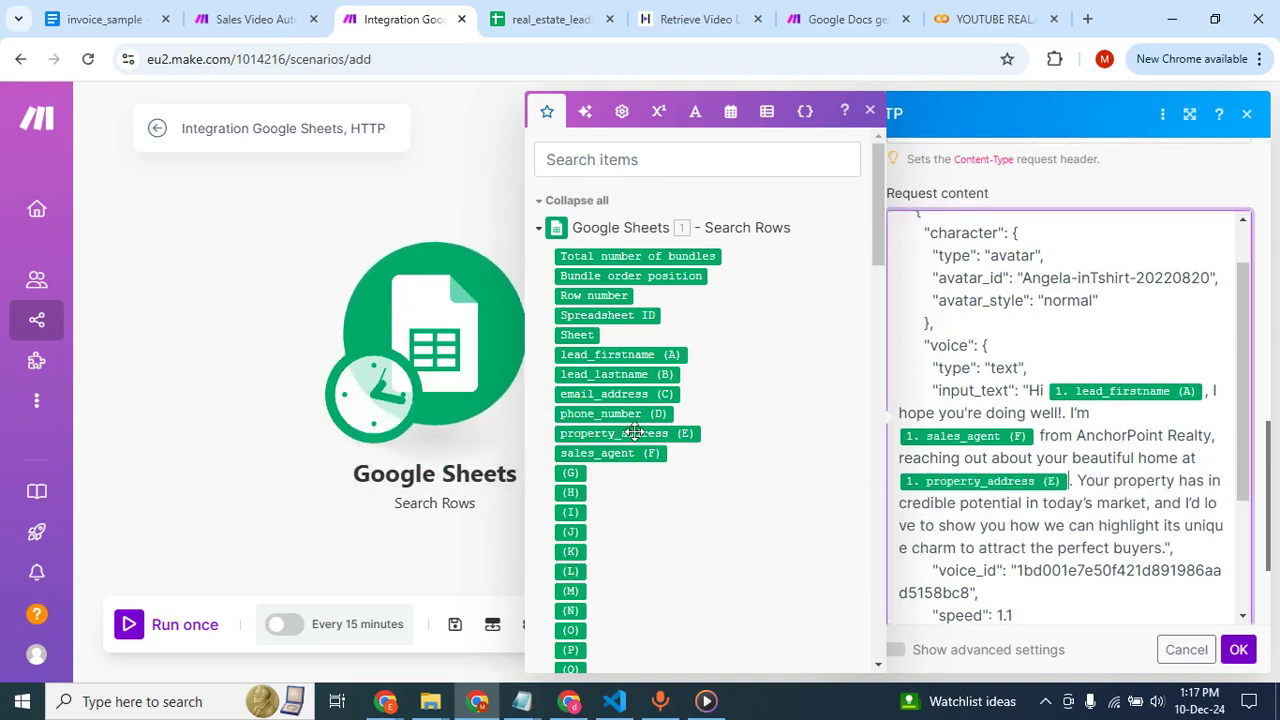
scroll(1020, 509, "down", 3)
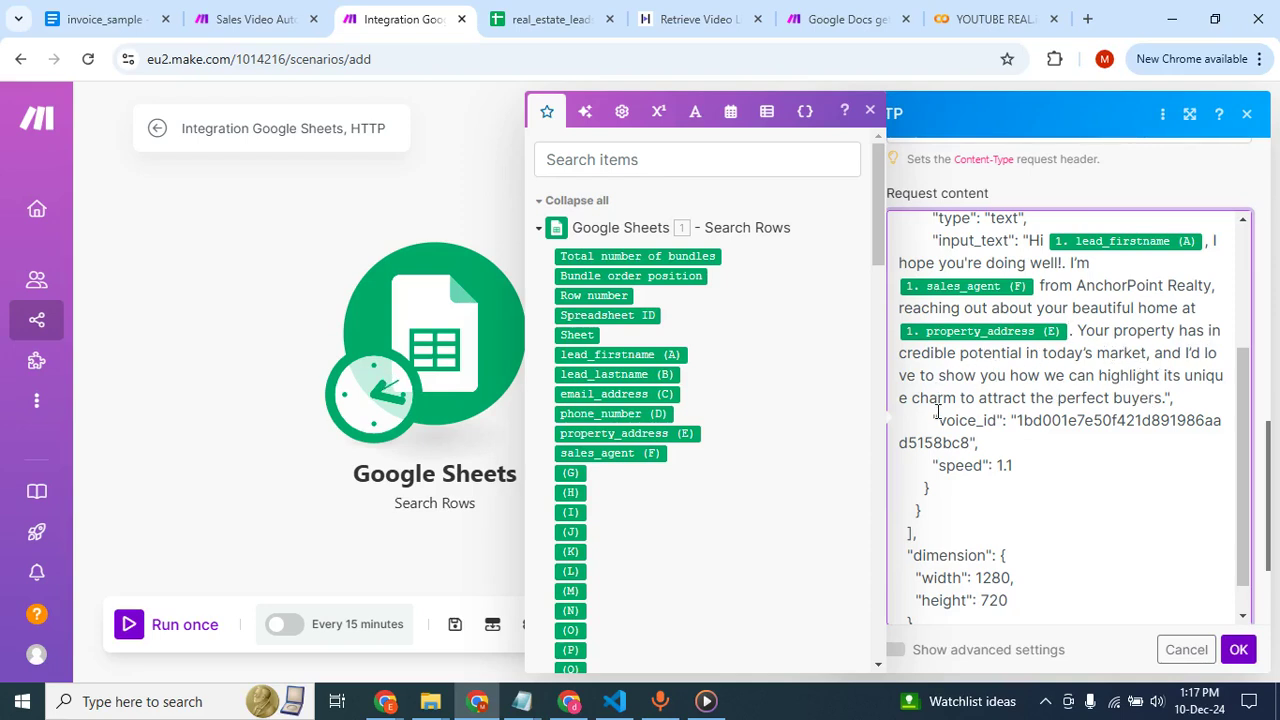
left_click(1238, 649)
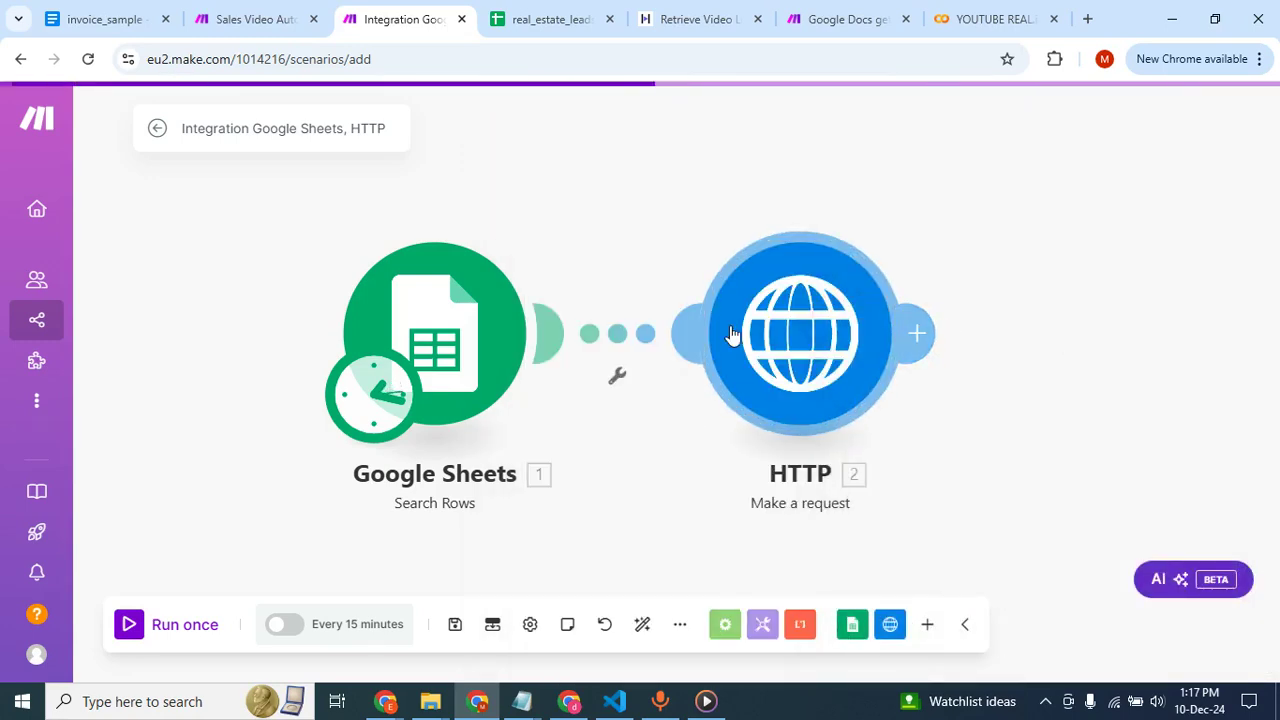
Move the second lead's row (row 3) from Sheet1 of the real_estate_leads spreadsheet to row 1 of a new sheet.
left_click(552, 19)
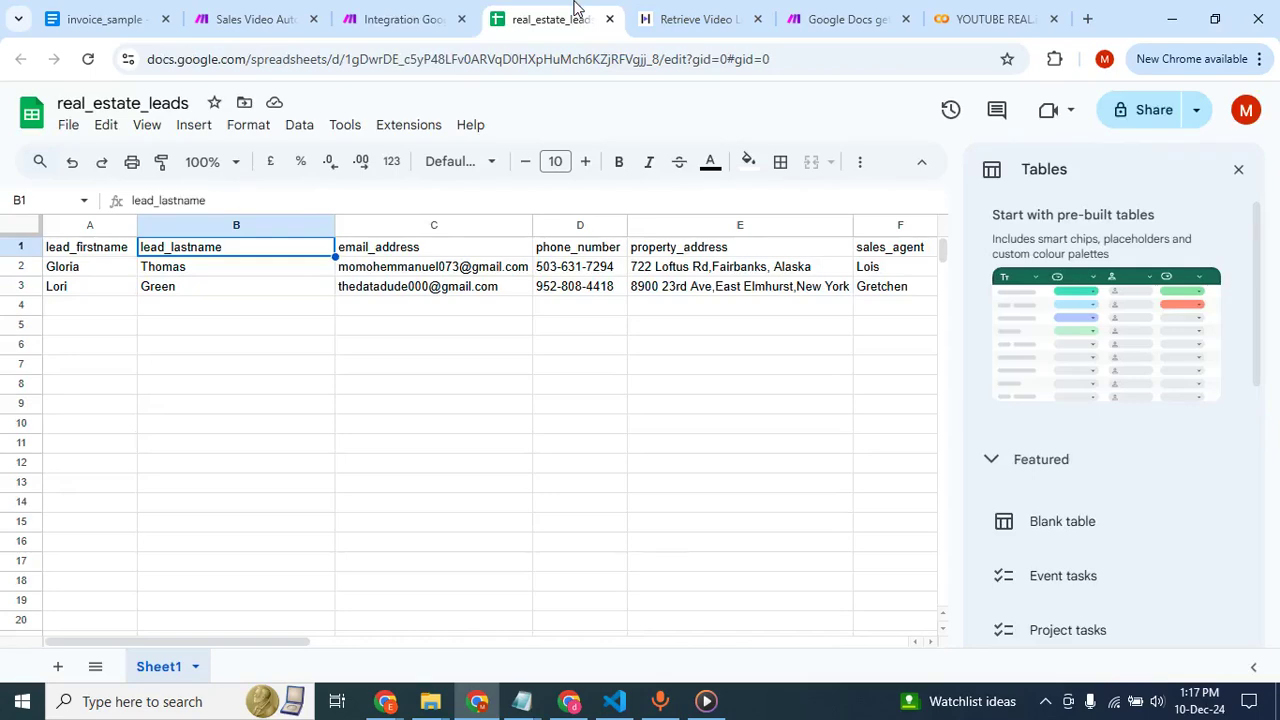
left_click(440, 10)
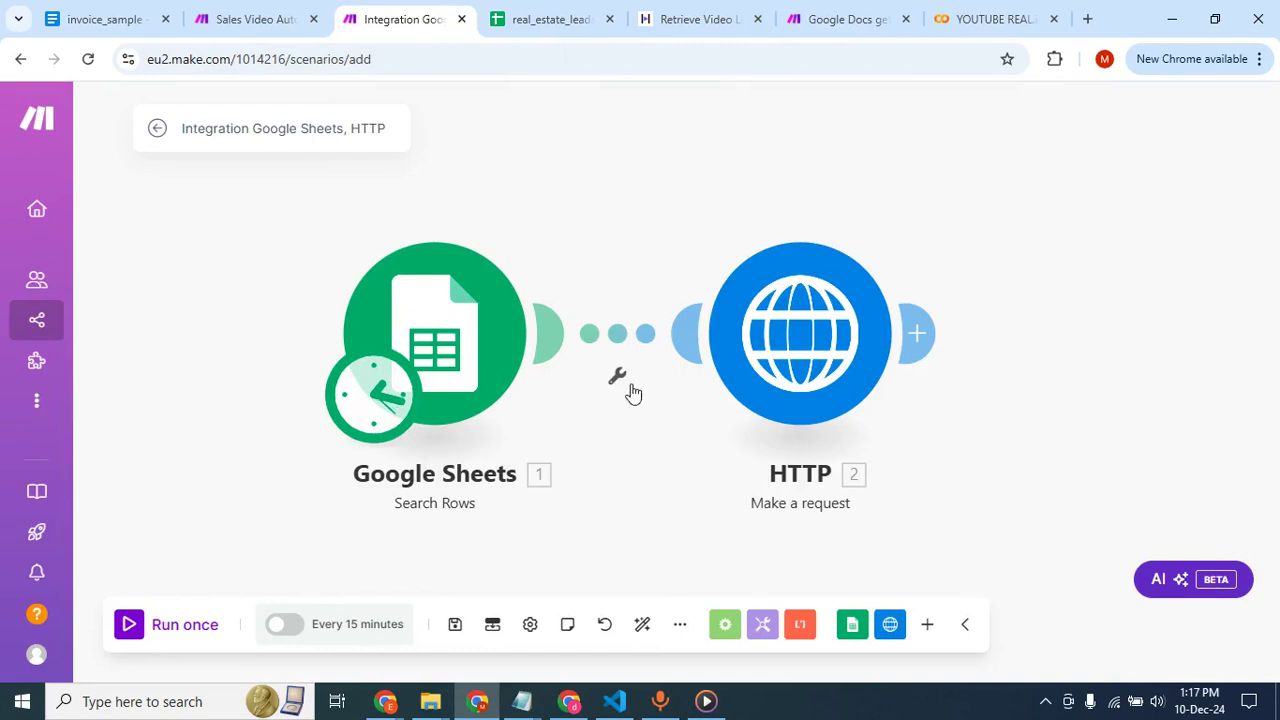
left_click(535, 19)
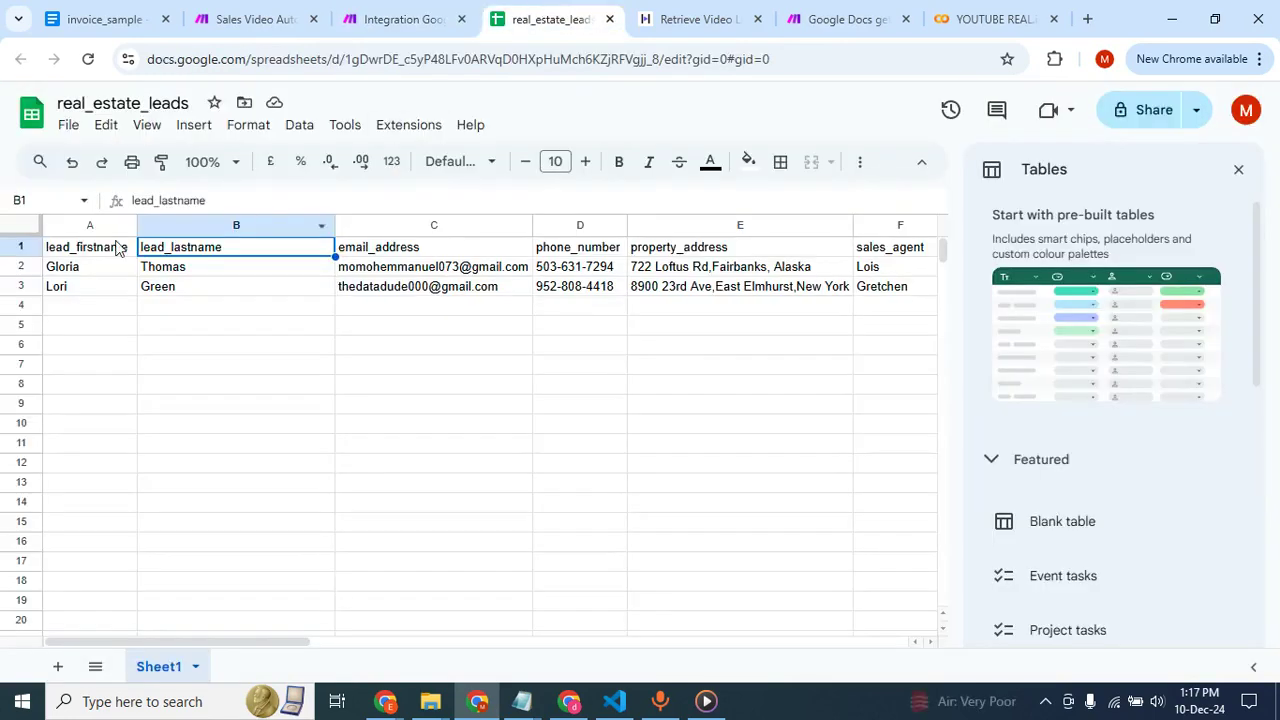
left_click(20, 285)
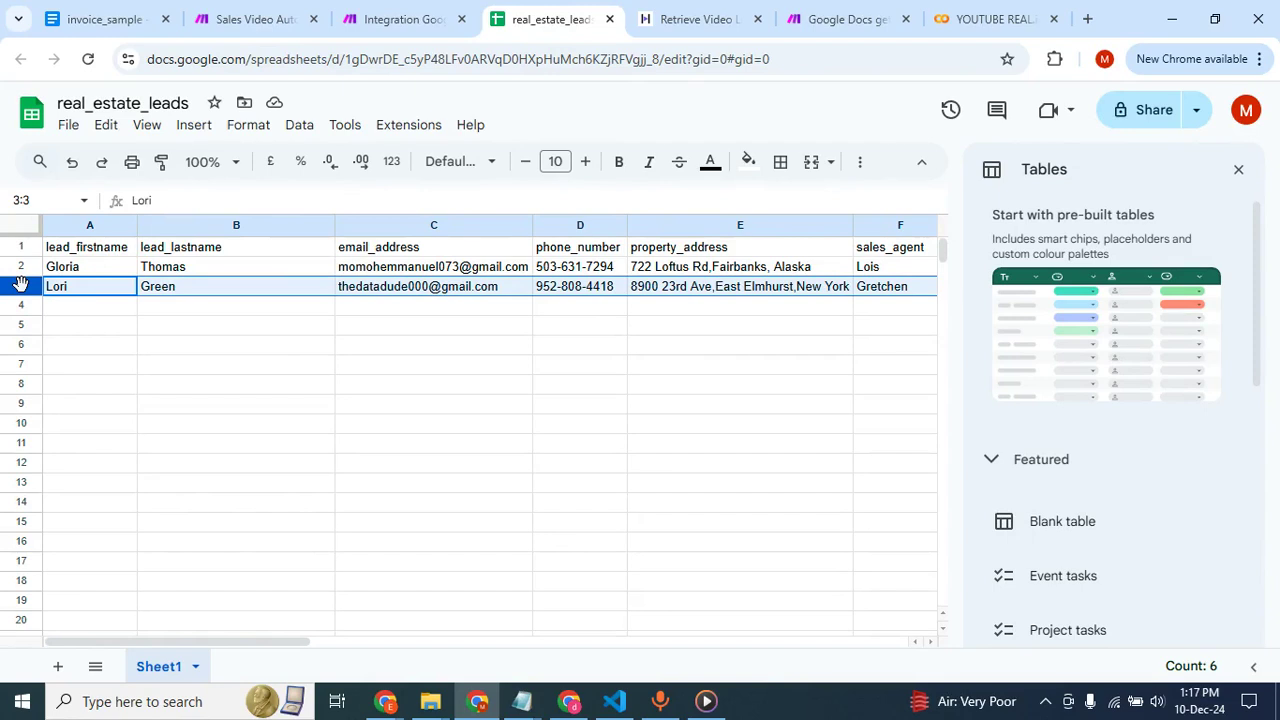
key("ctrl+c")
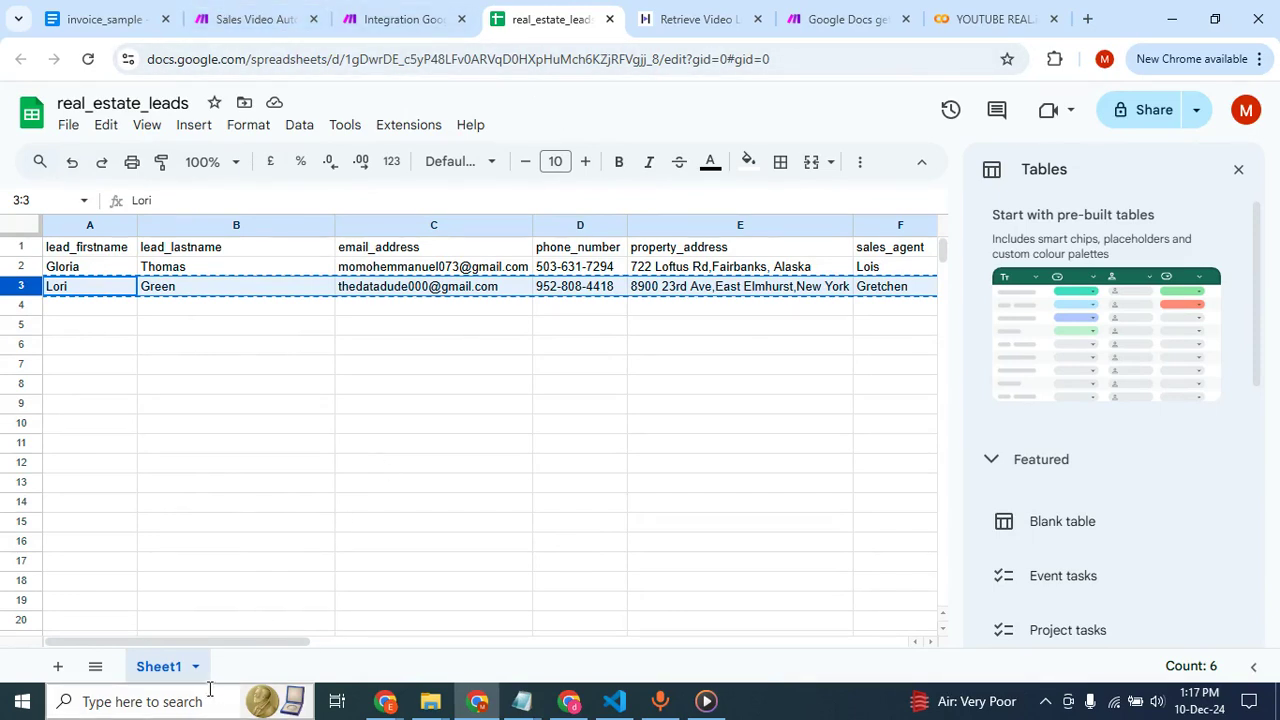
left_click(57, 666)
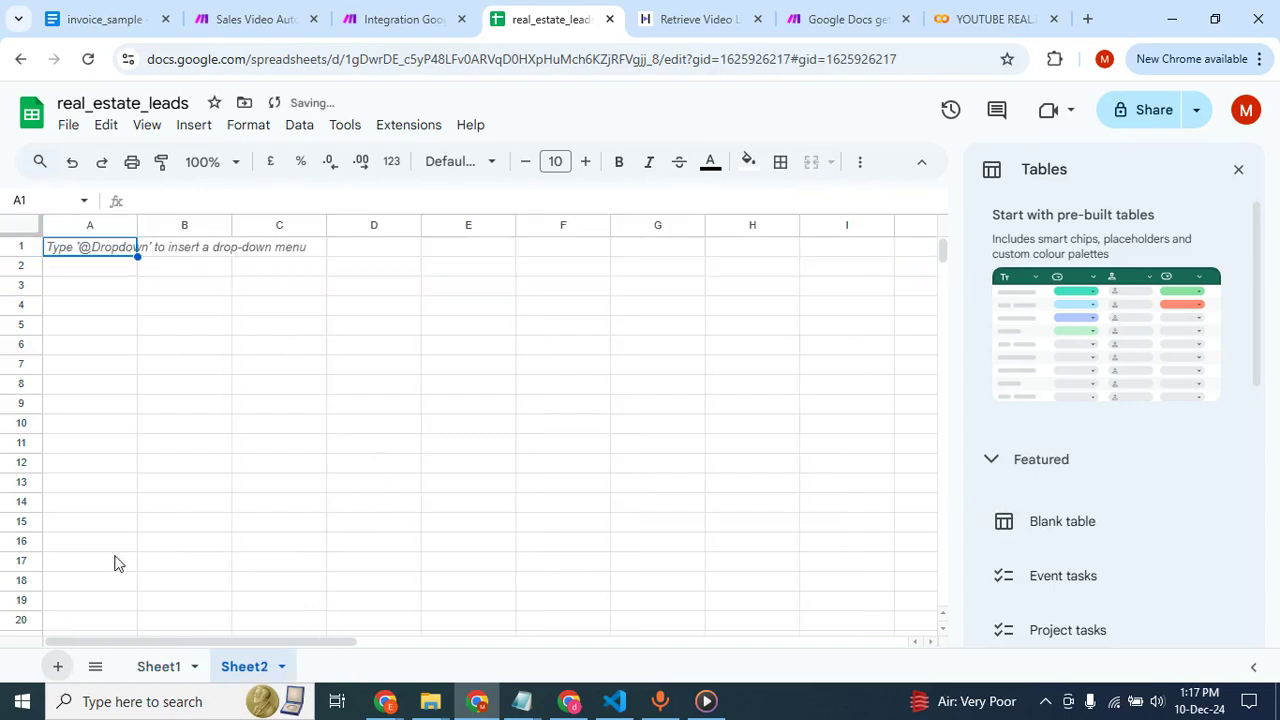
left_click(21, 246)
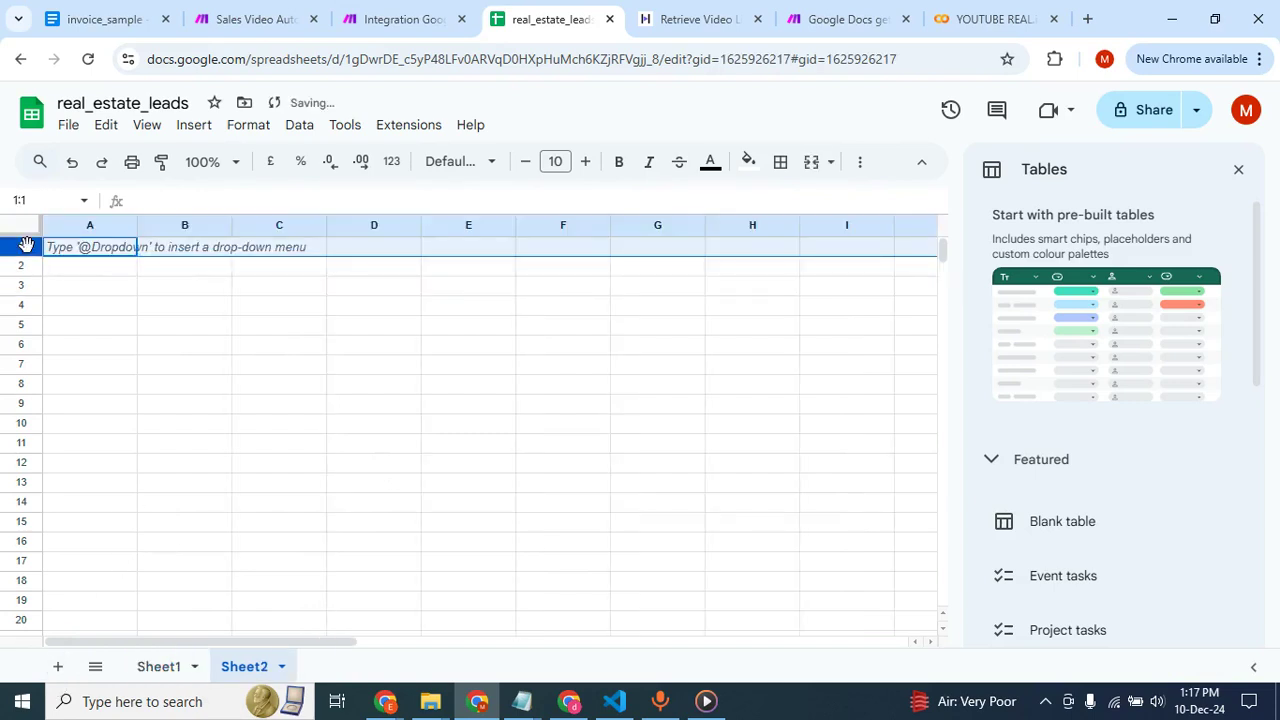
key("ctrl+v")
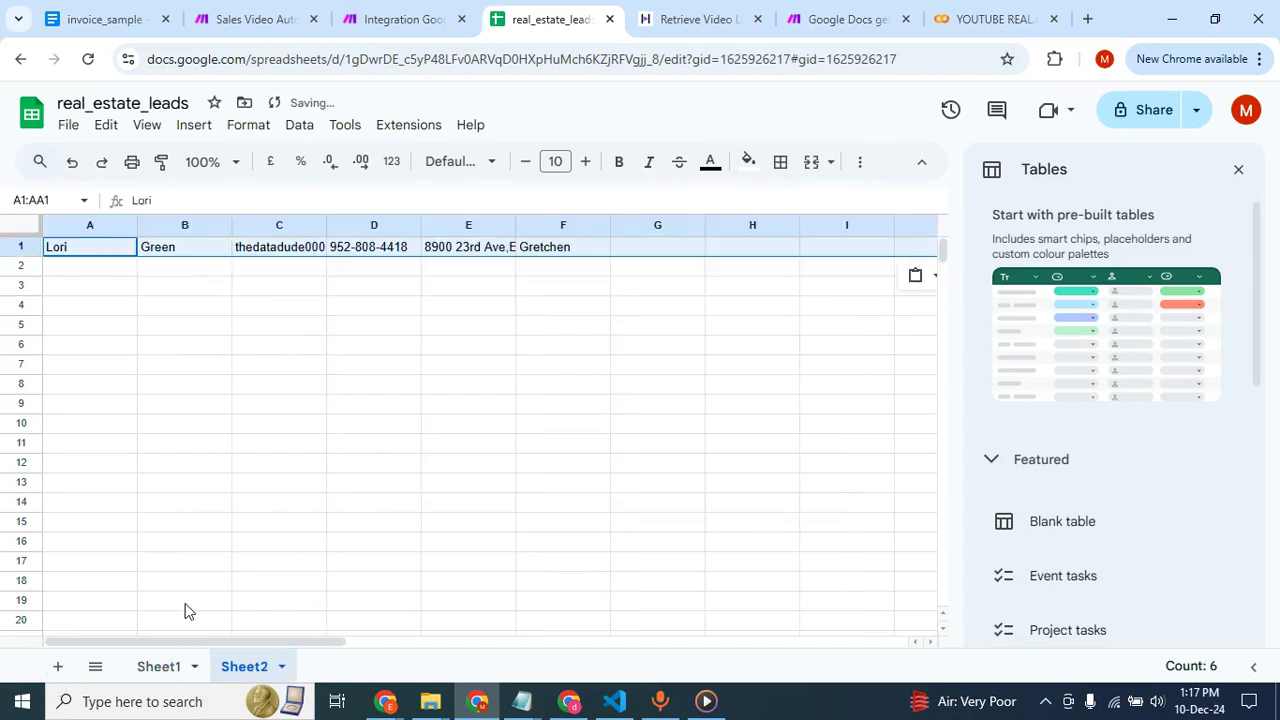
left_click(166, 666)
left_click(211, 411)
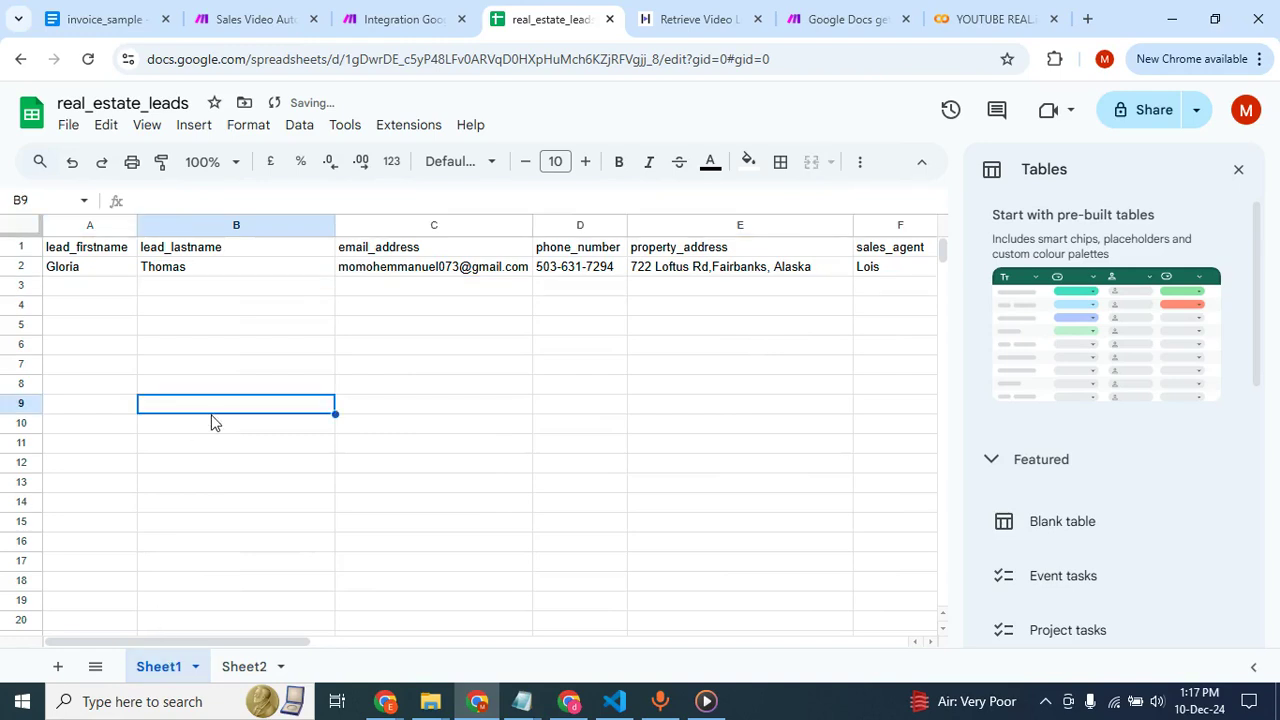
Run the Make scenario once and examine the details of both operations of the HTTP module.
left_click(418, 16)
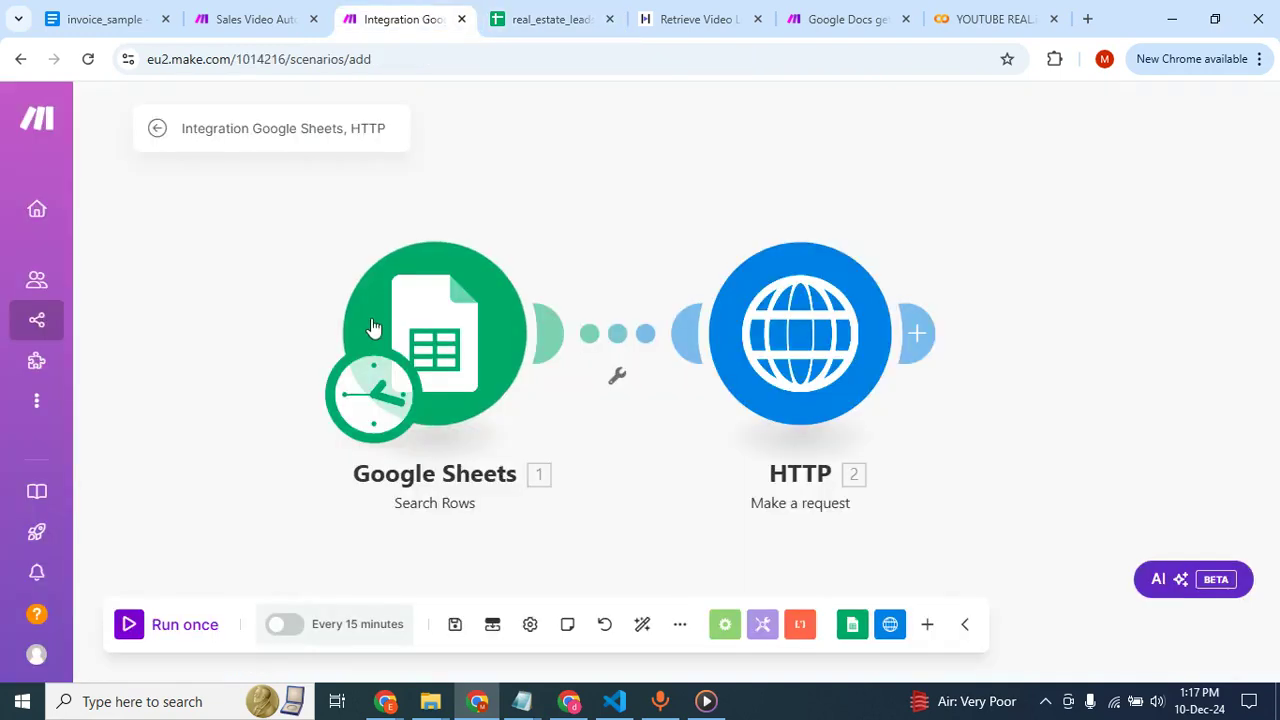
left_click(129, 630)
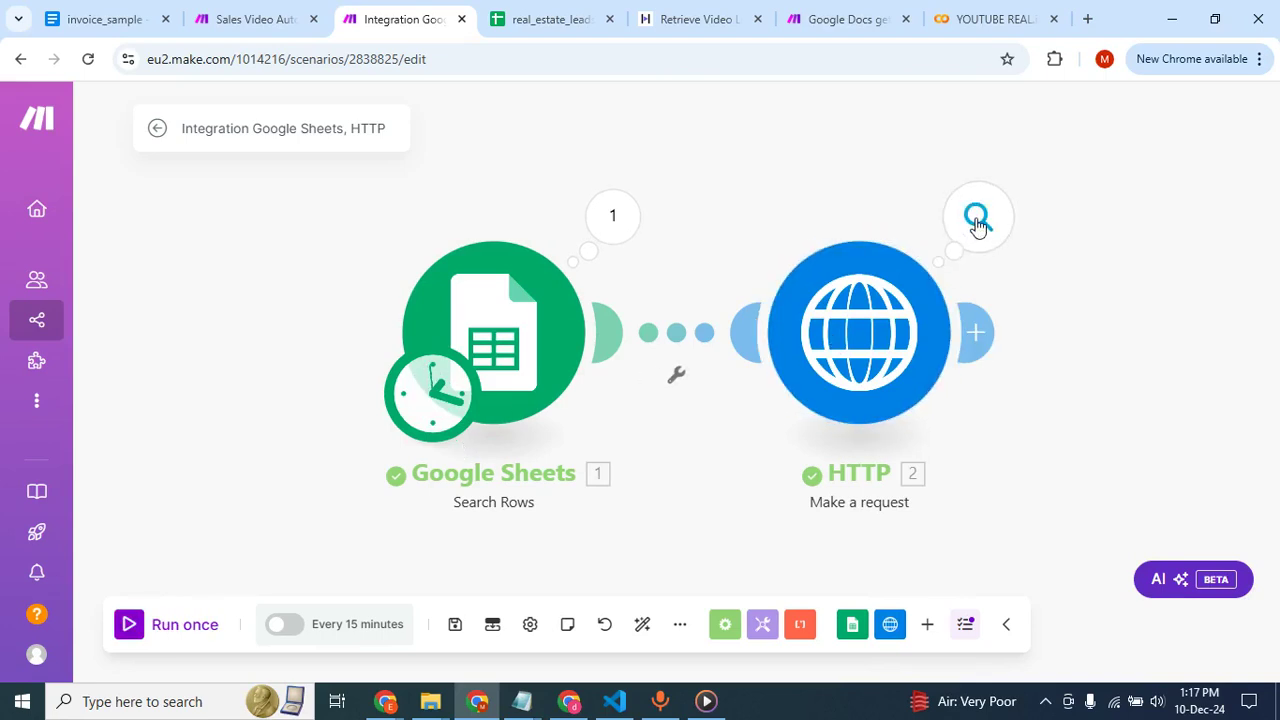
left_click(976, 222)
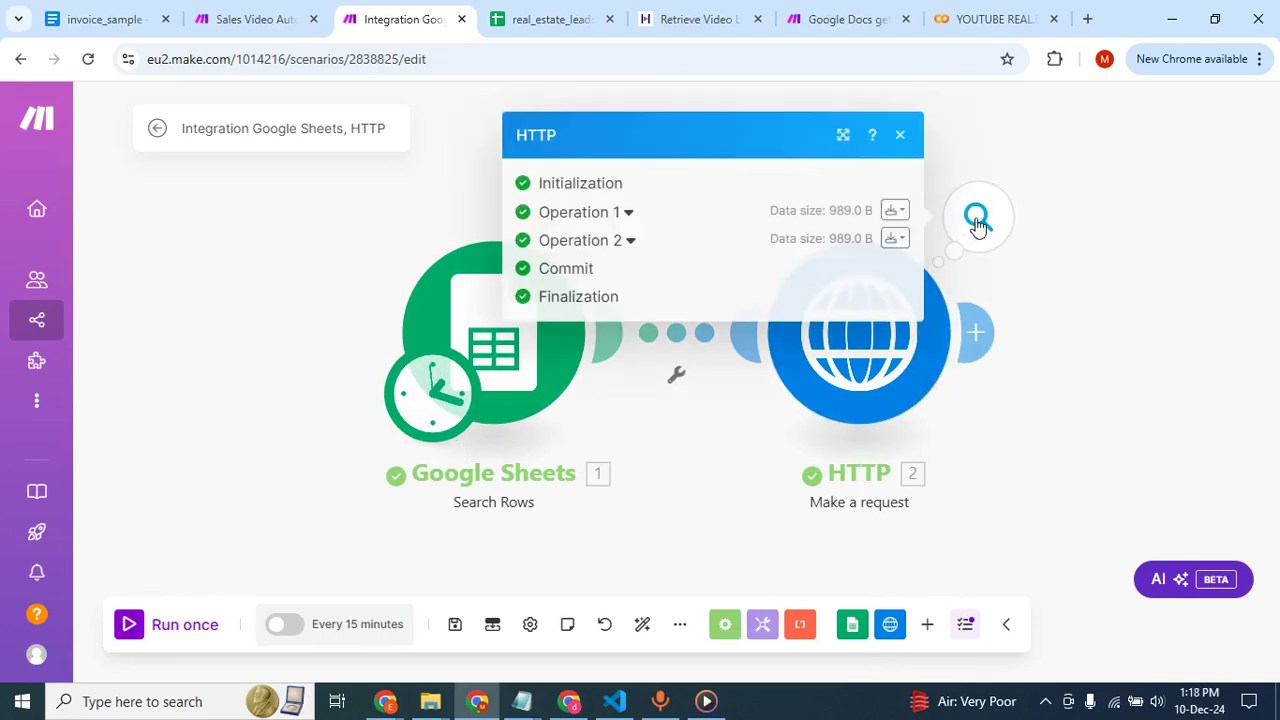
left_click(583, 213)
scroll(597, 361, "down", 3)
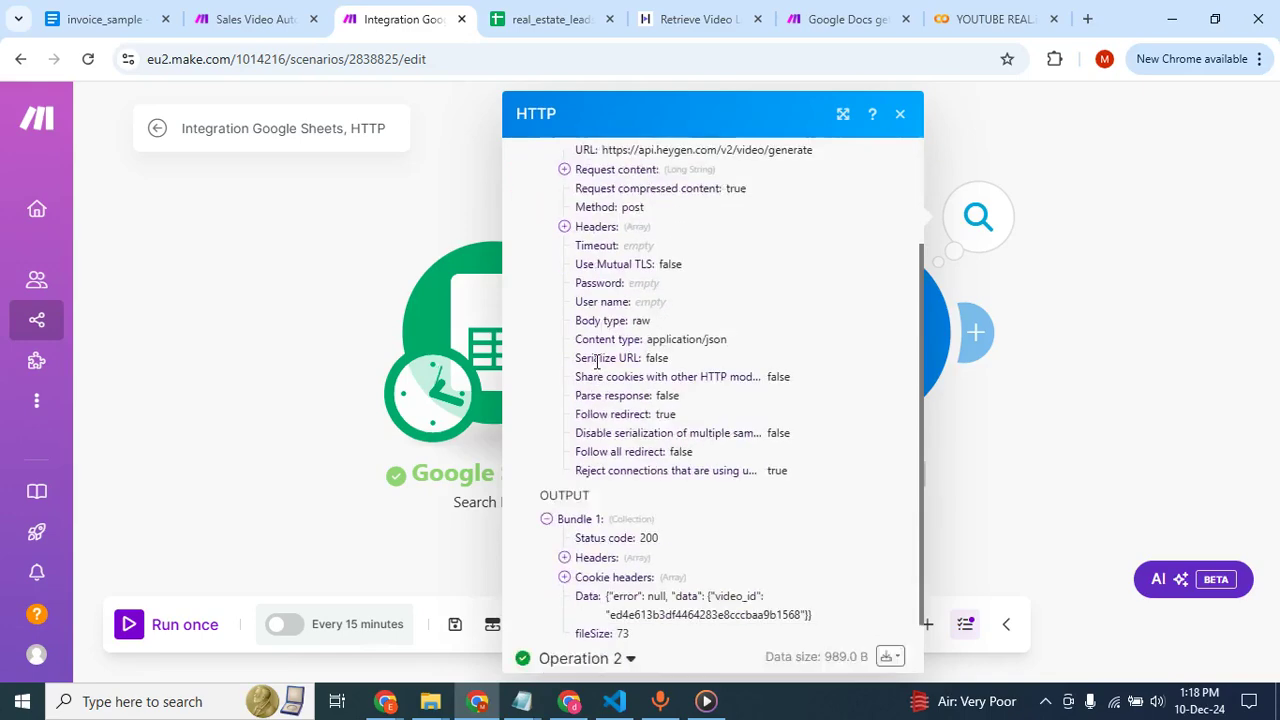
left_click(457, 194)
left_click(978, 222)
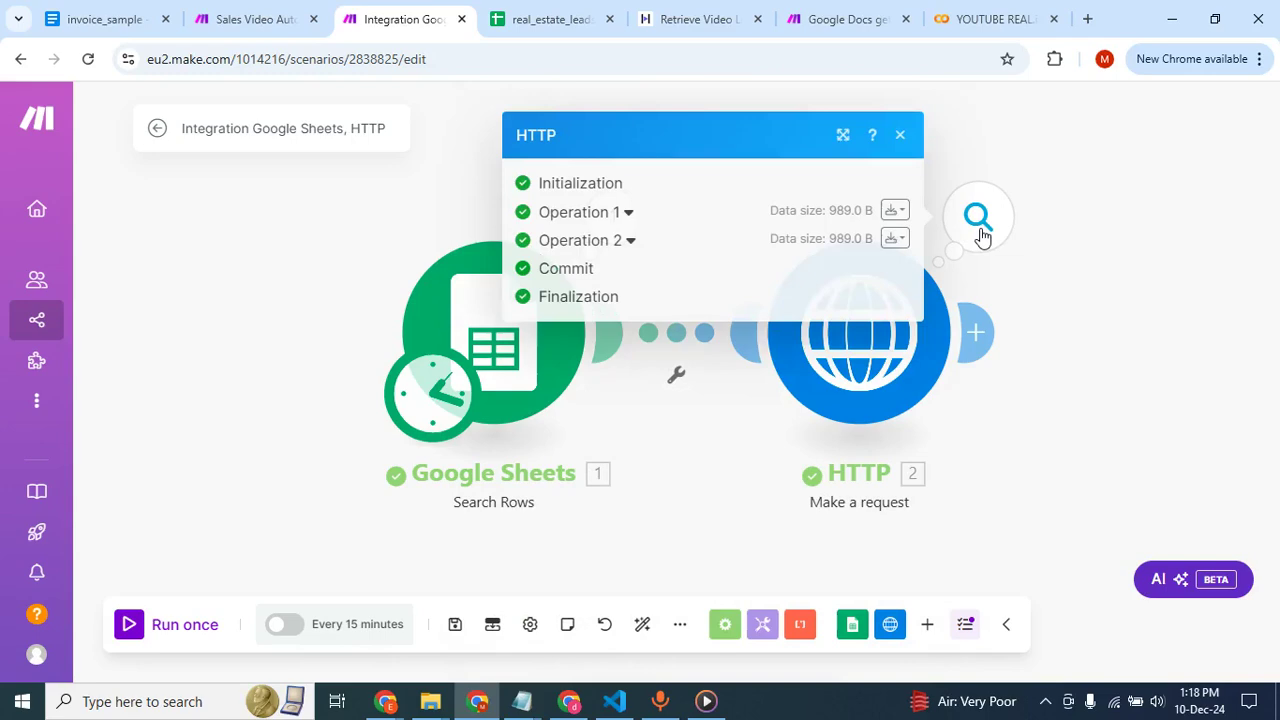
left_click(620, 248)
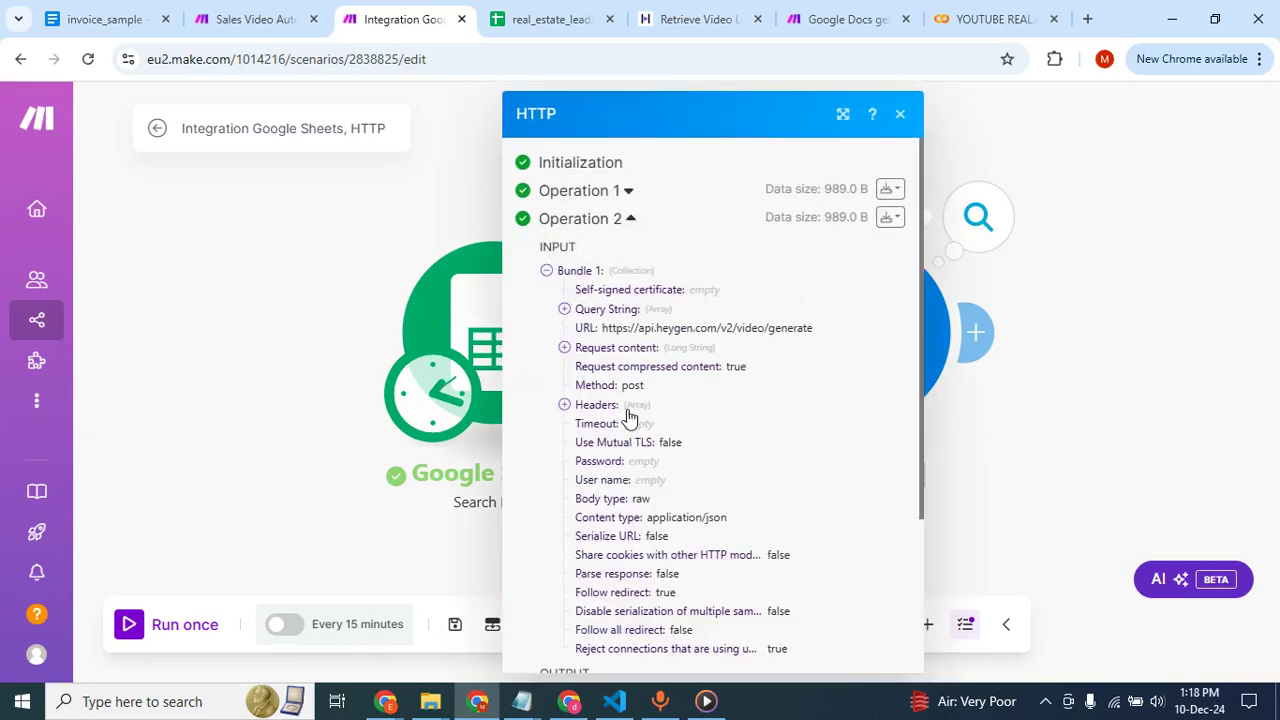
left_click(417, 251)
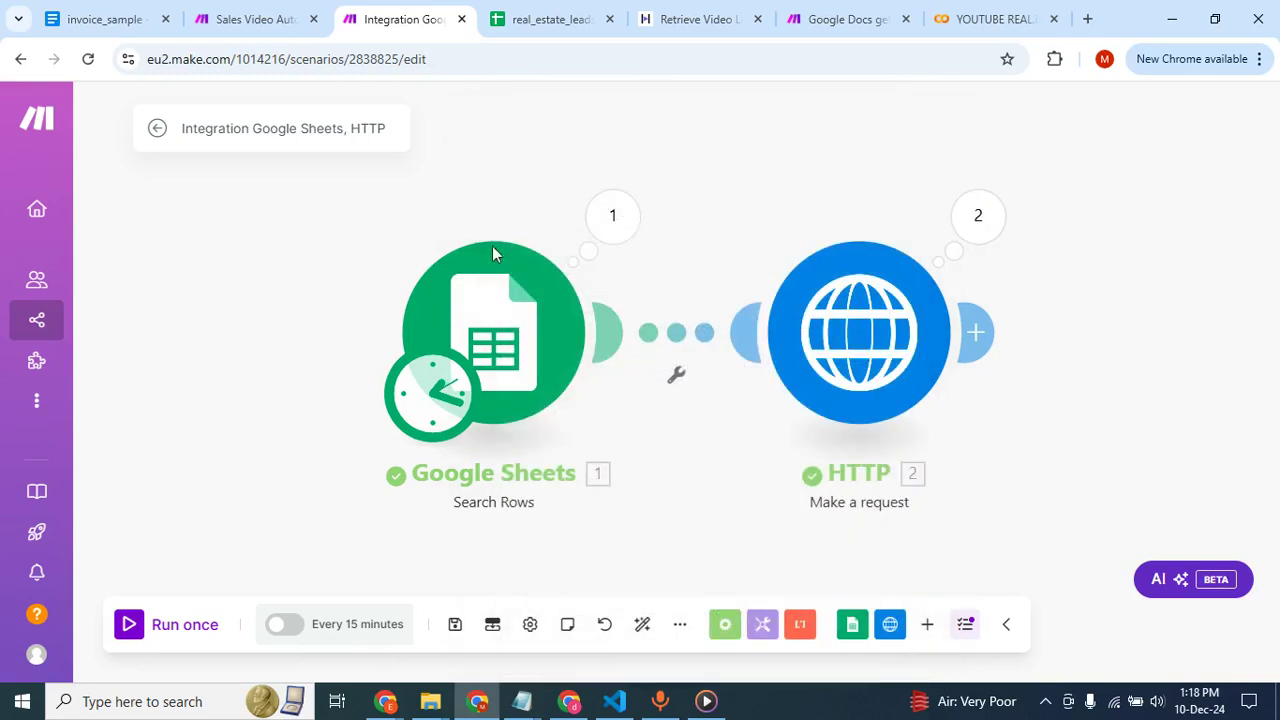
Switch to HeyGen and reload the home page to check the rendering progress of the recent creations.
left_click(569, 701)
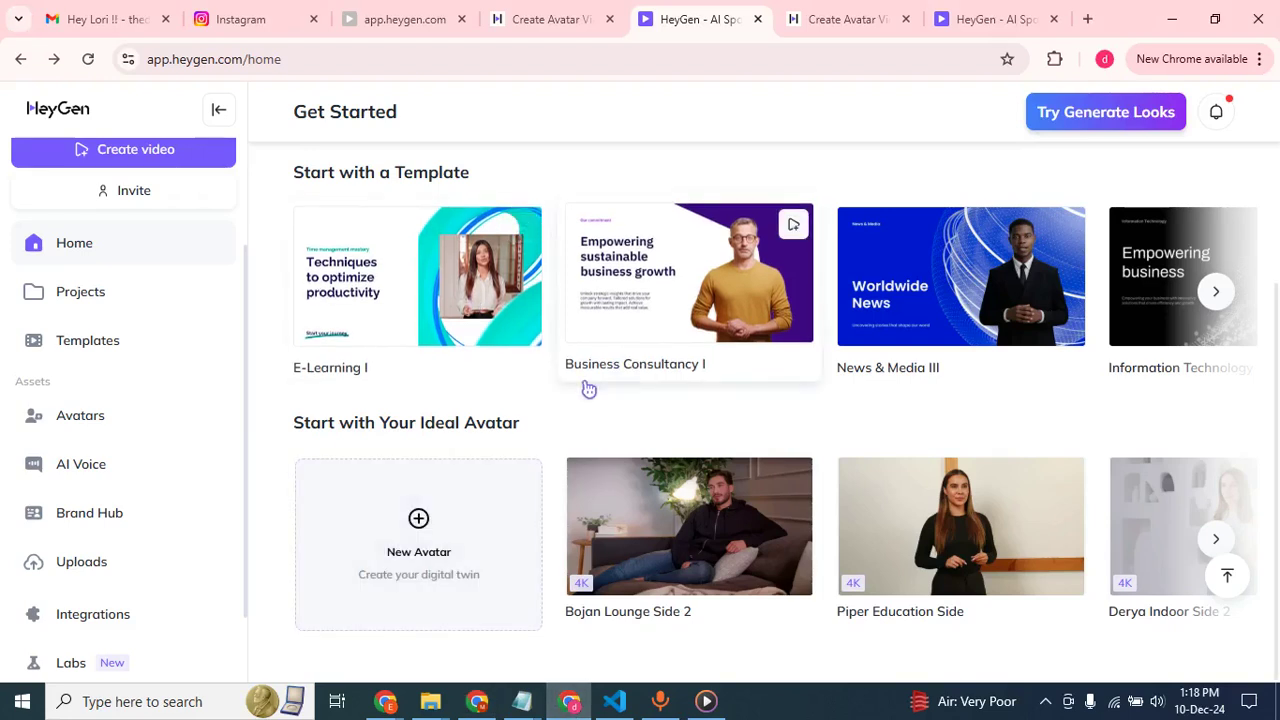
left_click(88, 59)
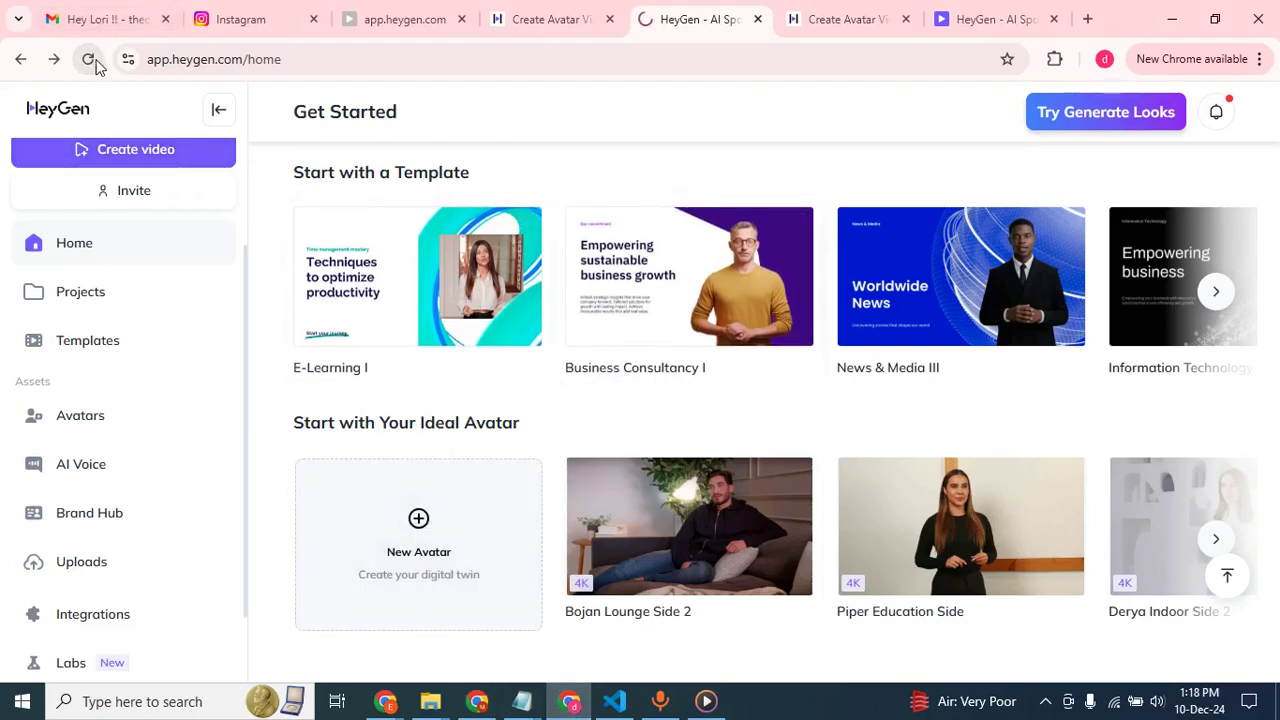
mouse_move(719, 465)
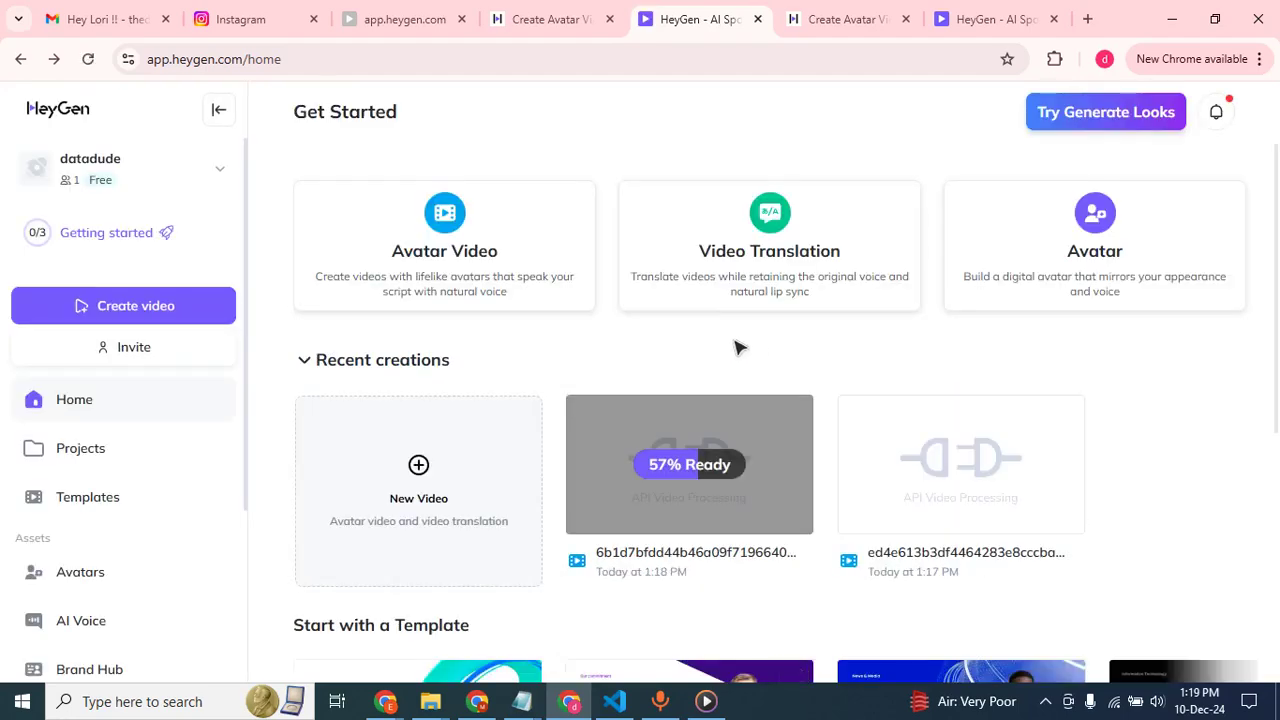
mouse_move(679, 514)
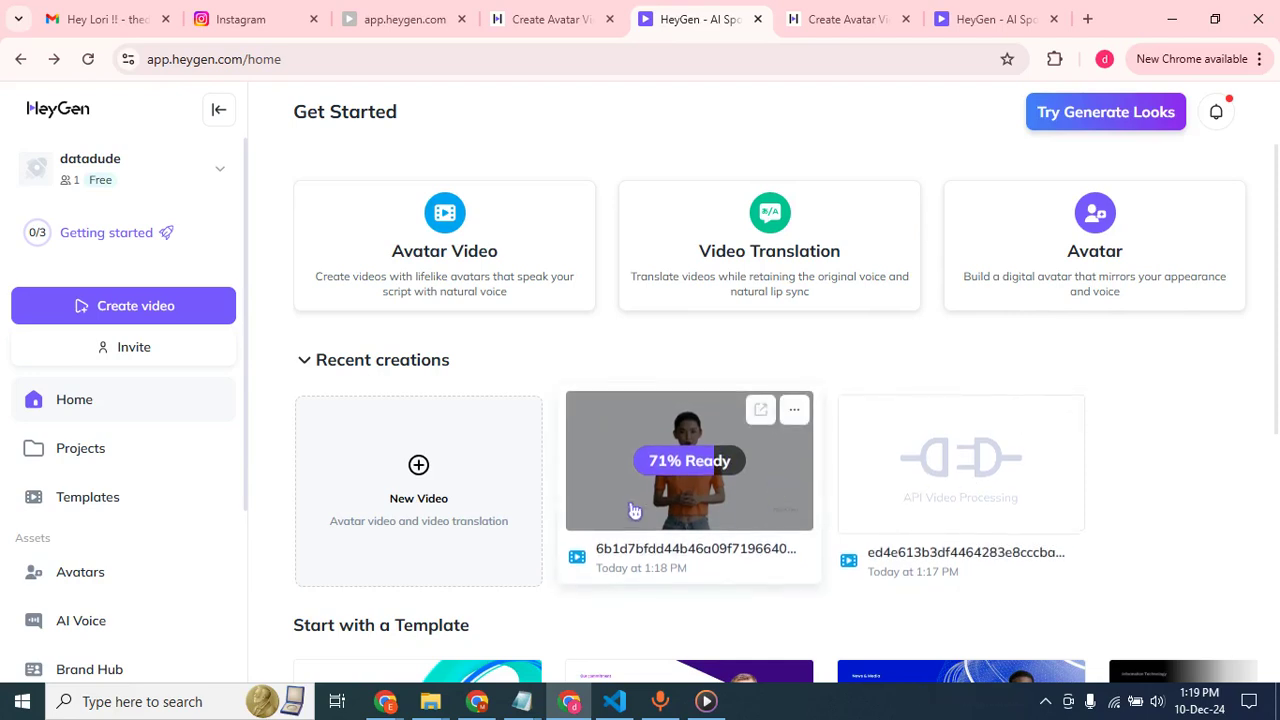
Switch to the real_estate_leads spreadsheet and review the lead row in Sheet1.
key("alt+Tab")
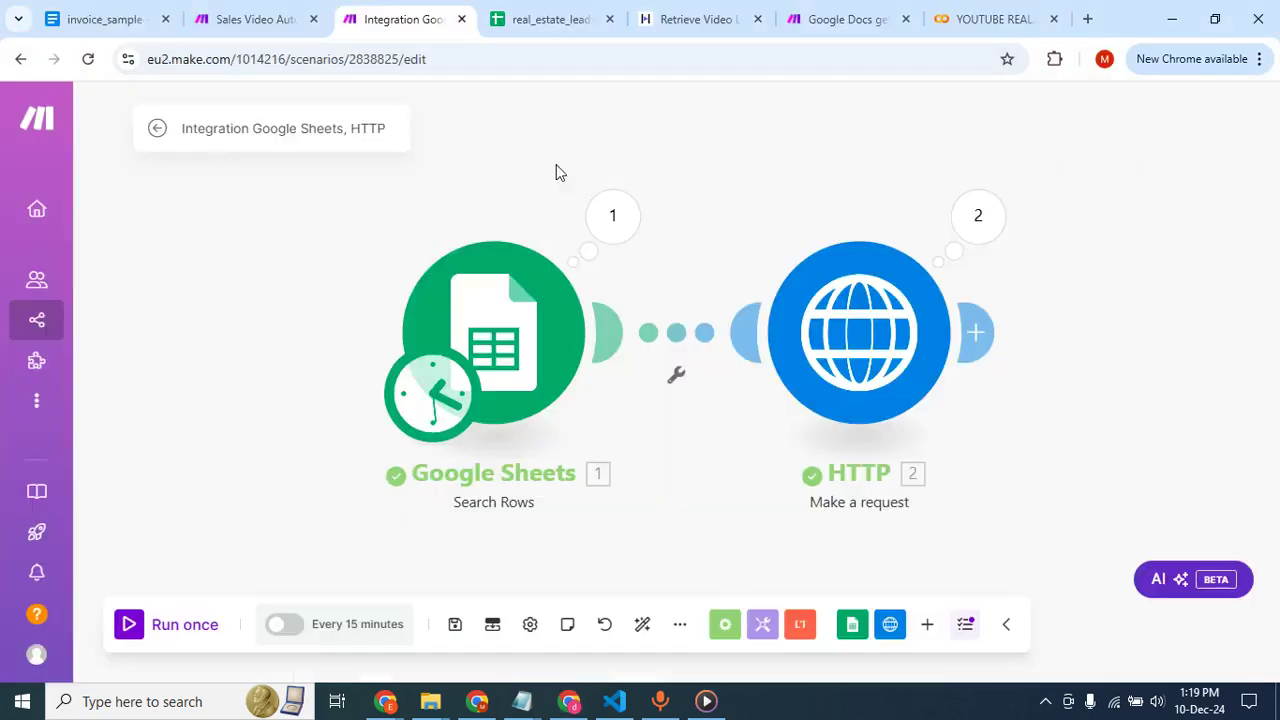
left_click(551, 18)
left_click(215, 334)
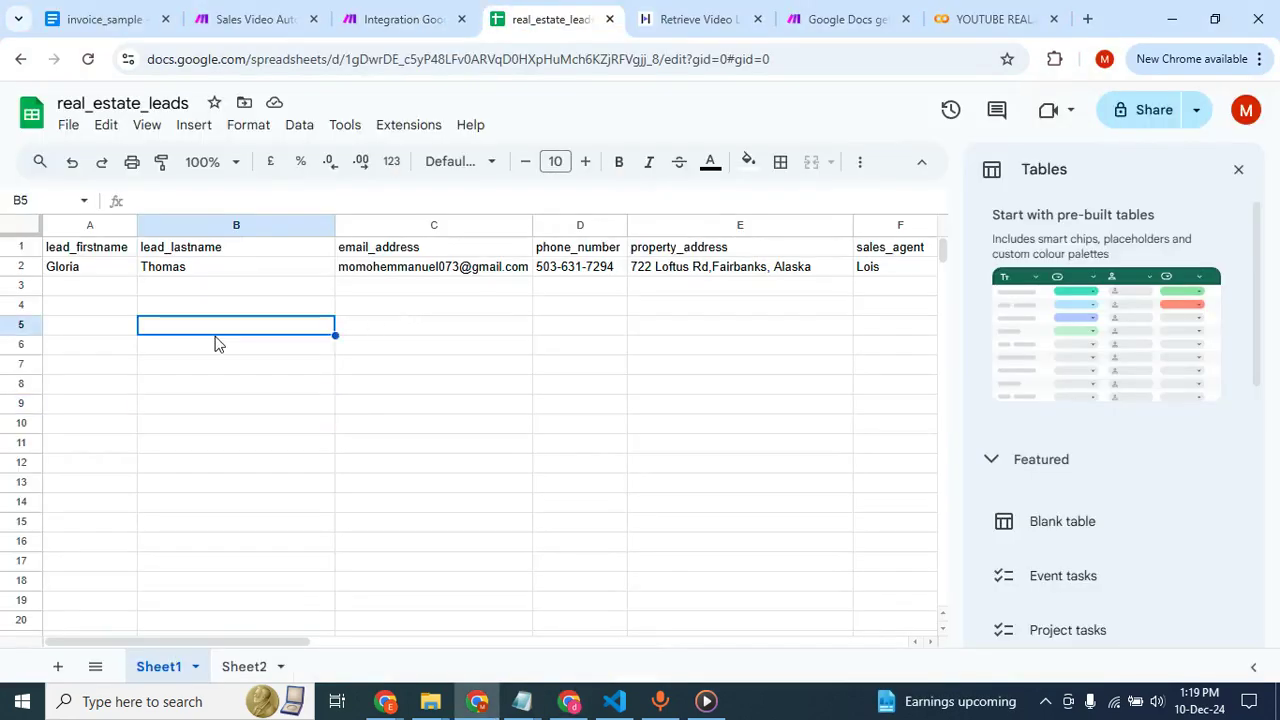
Switch to HeyGen, play the newest avatar video among the recent creations, dismiss the feedback prompt and return to the home page.
key("alt+Tab")
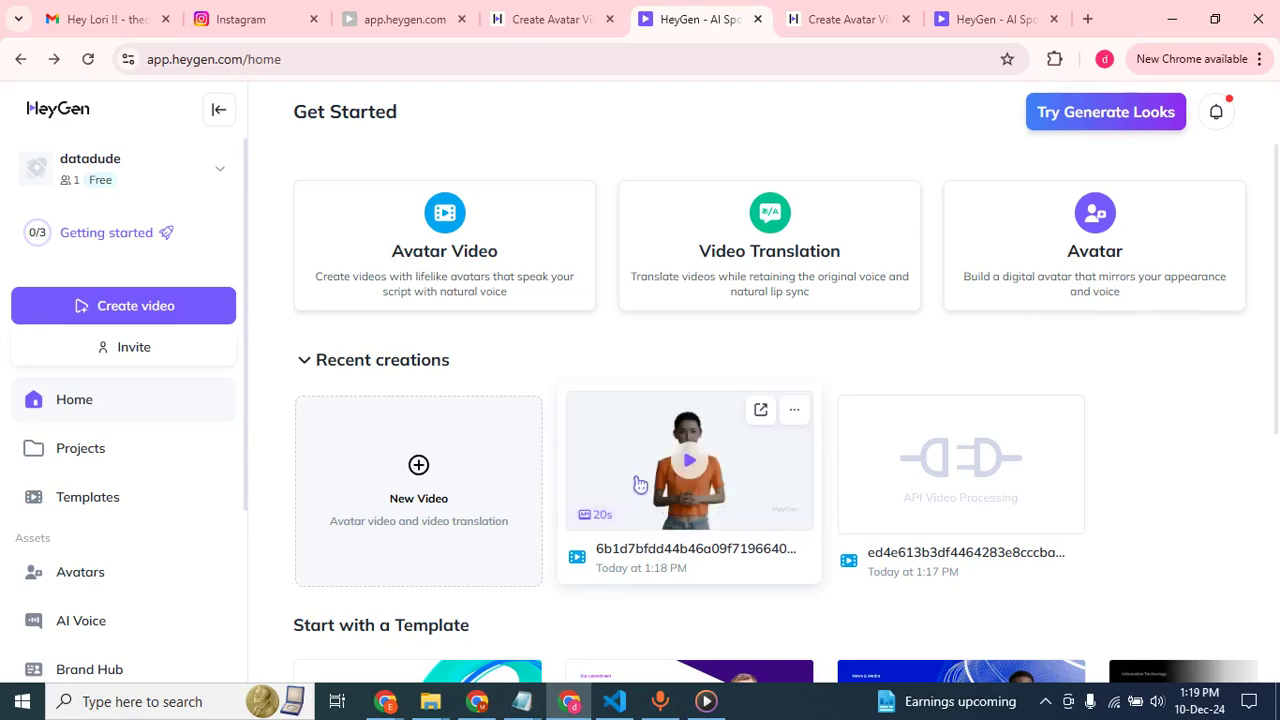
left_click(641, 483)
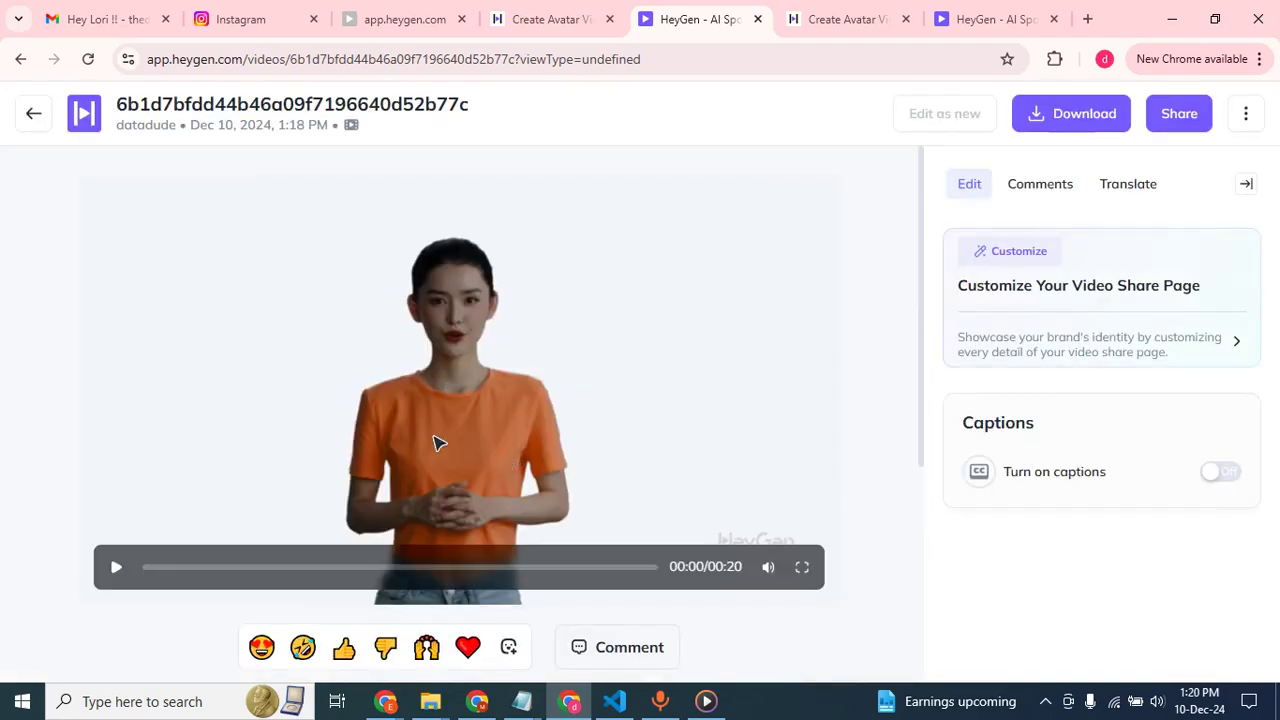
left_click(116, 570)
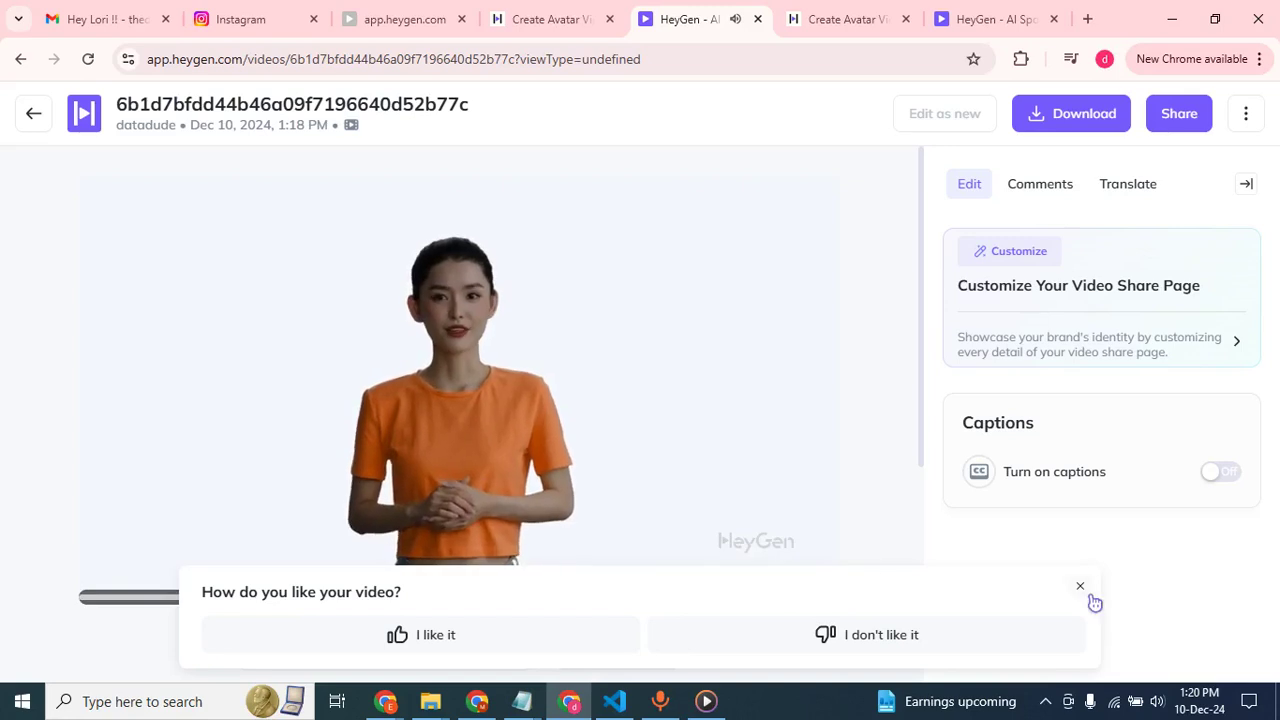
left_click(1080, 586)
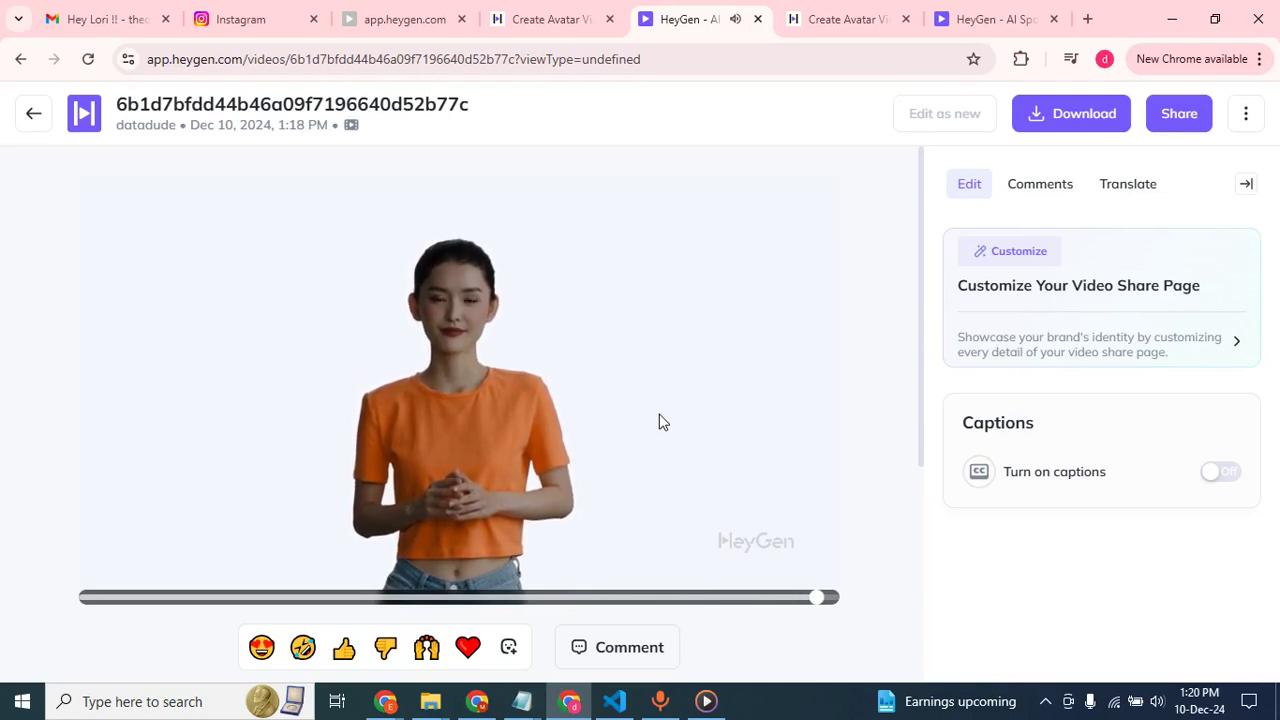
left_click(39, 116)
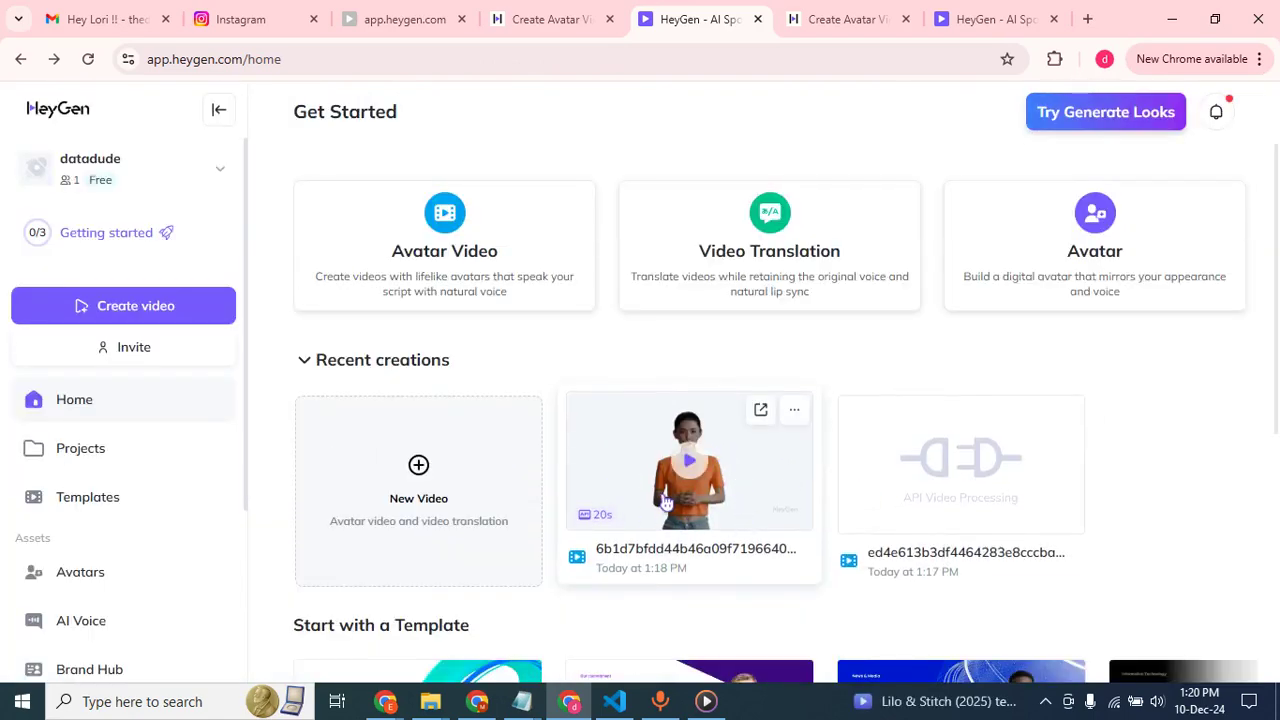
Switch to the real_estate_leads spreadsheet and undo the recent edits to restore the second lead row in Sheet1 and remove Sheet2.
left_click(477, 701)
left_click(72, 312)
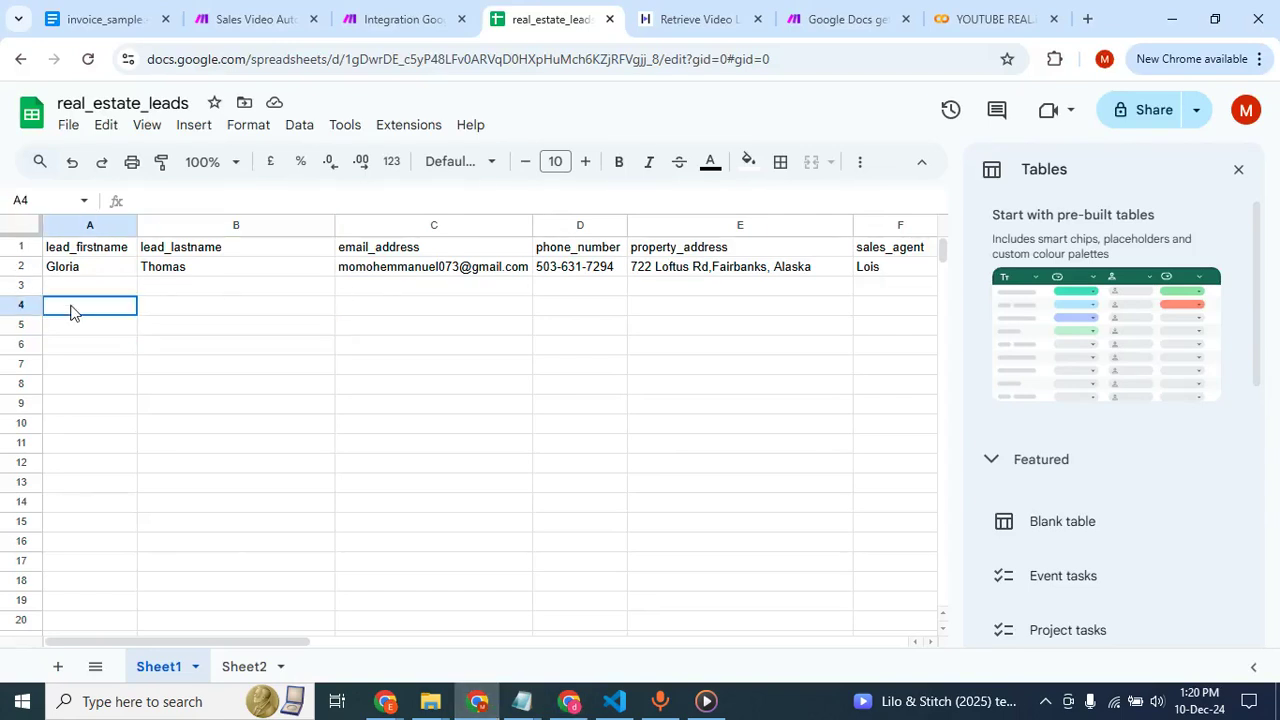
key("ctrl+shift+Page_Down")
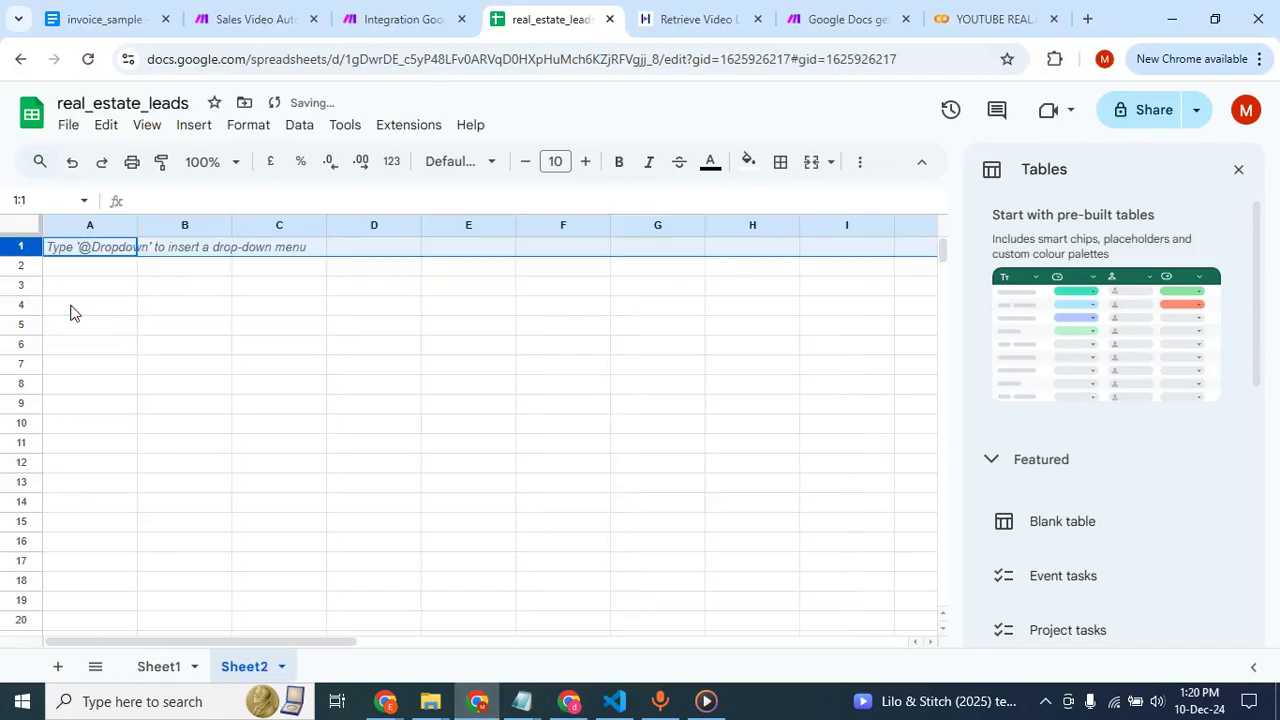
key("ctrl+z")
left_click(113, 331)
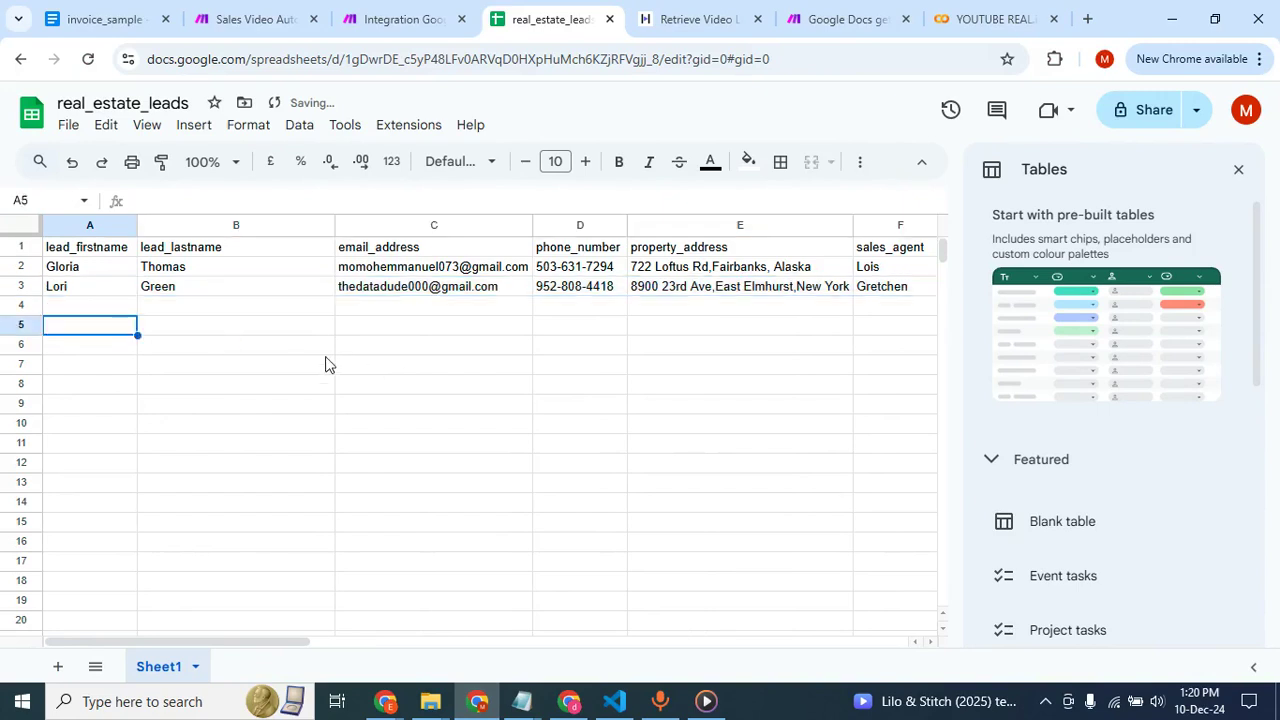
In the Make scenario with Google Sheets and HTTP, add a Tools Sleep module after HTTP with a delay of 90 seconds.
left_click(405, 19)
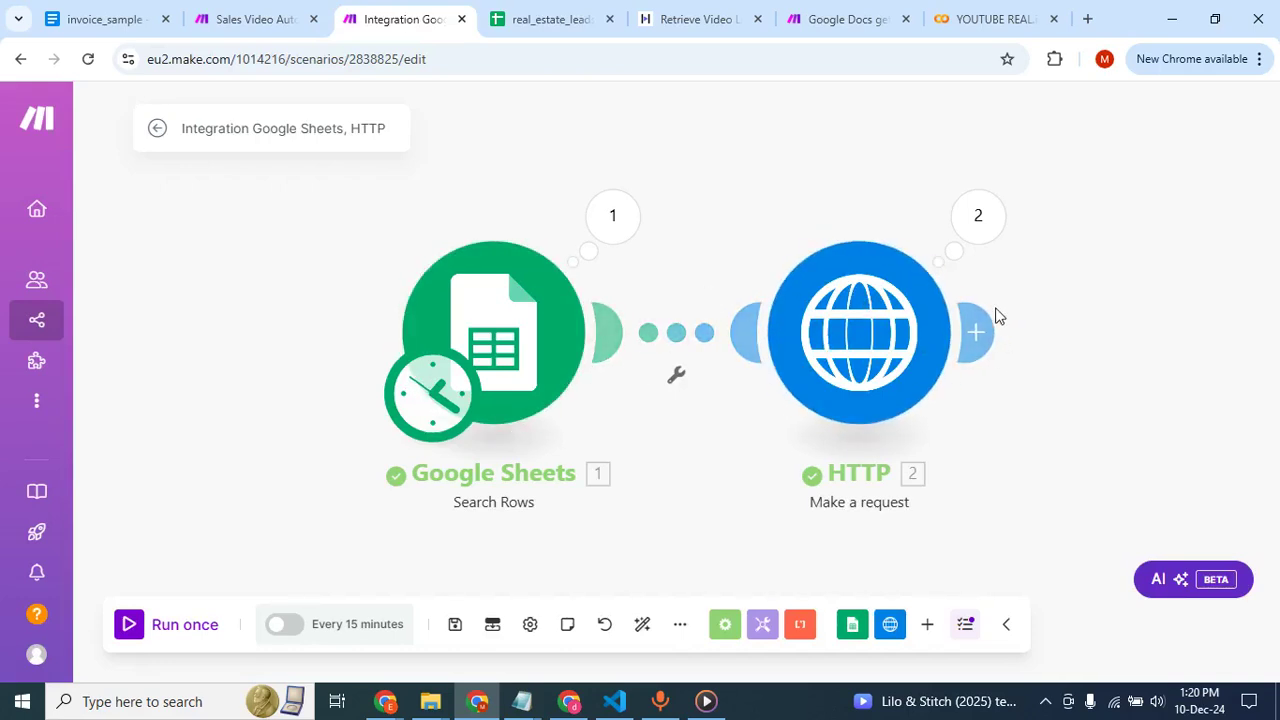
left_click(977, 330)
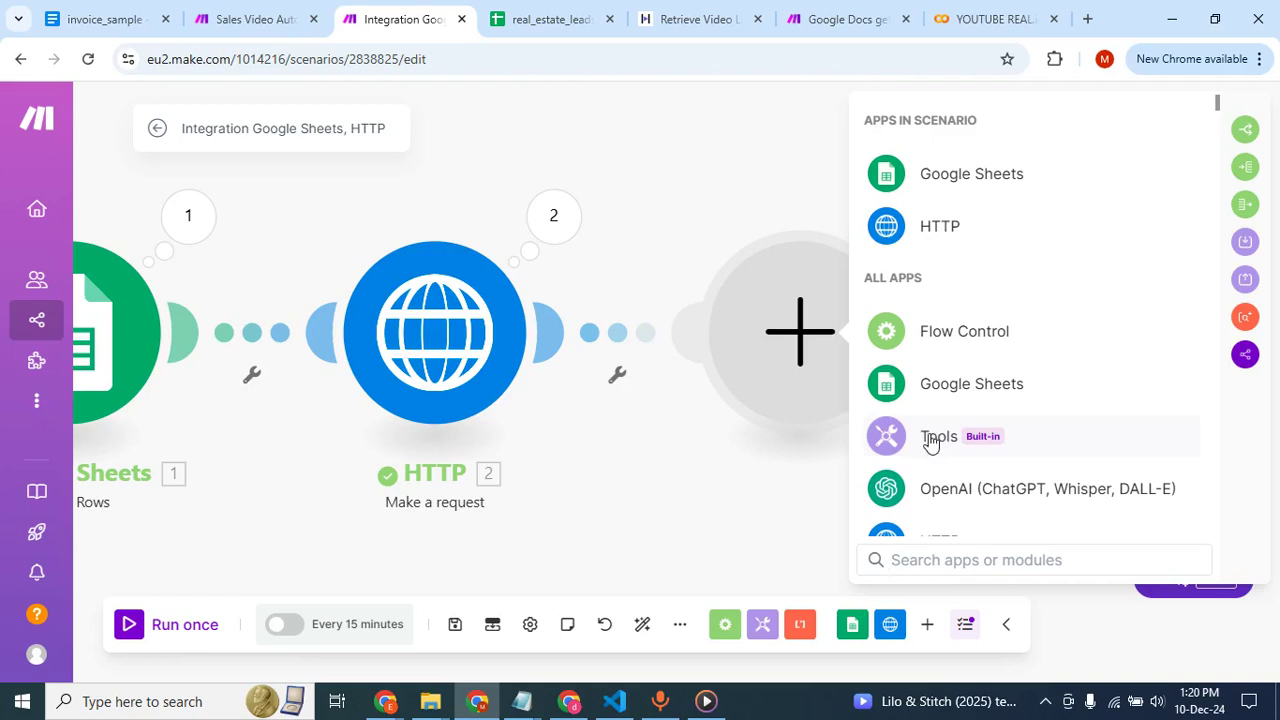
left_click(929, 445)
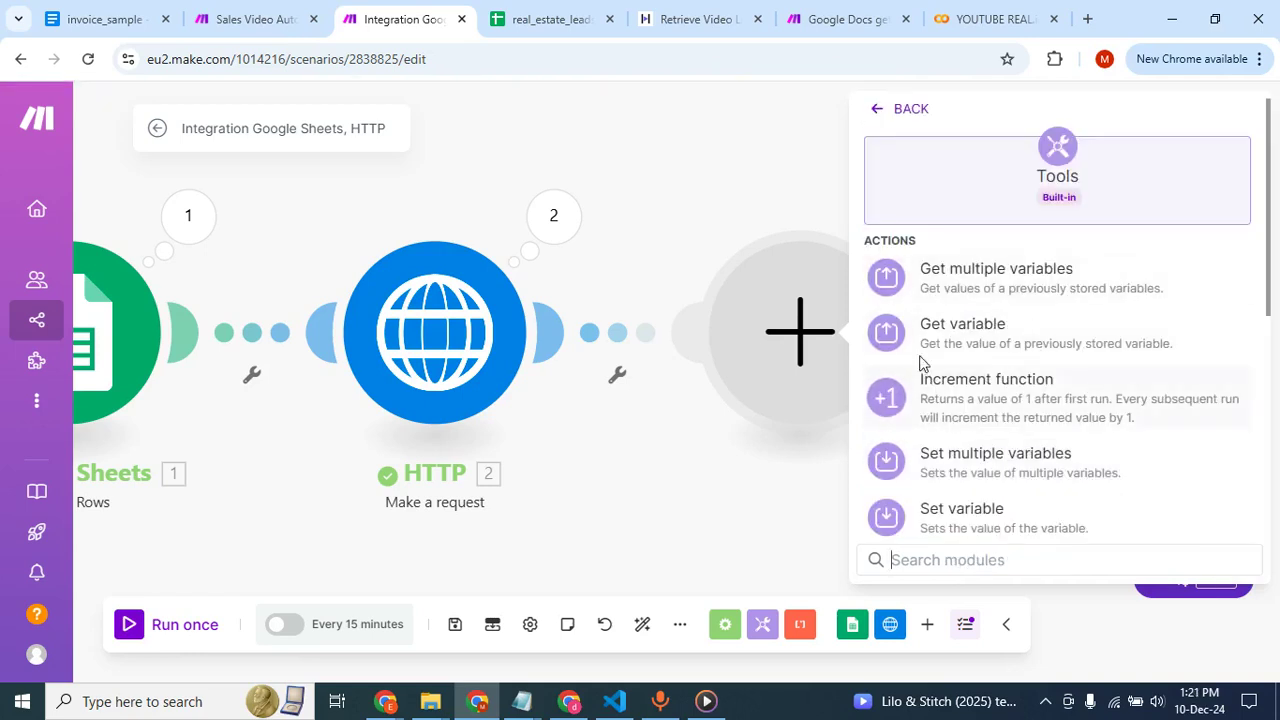
scroll(958, 484, "down", 2)
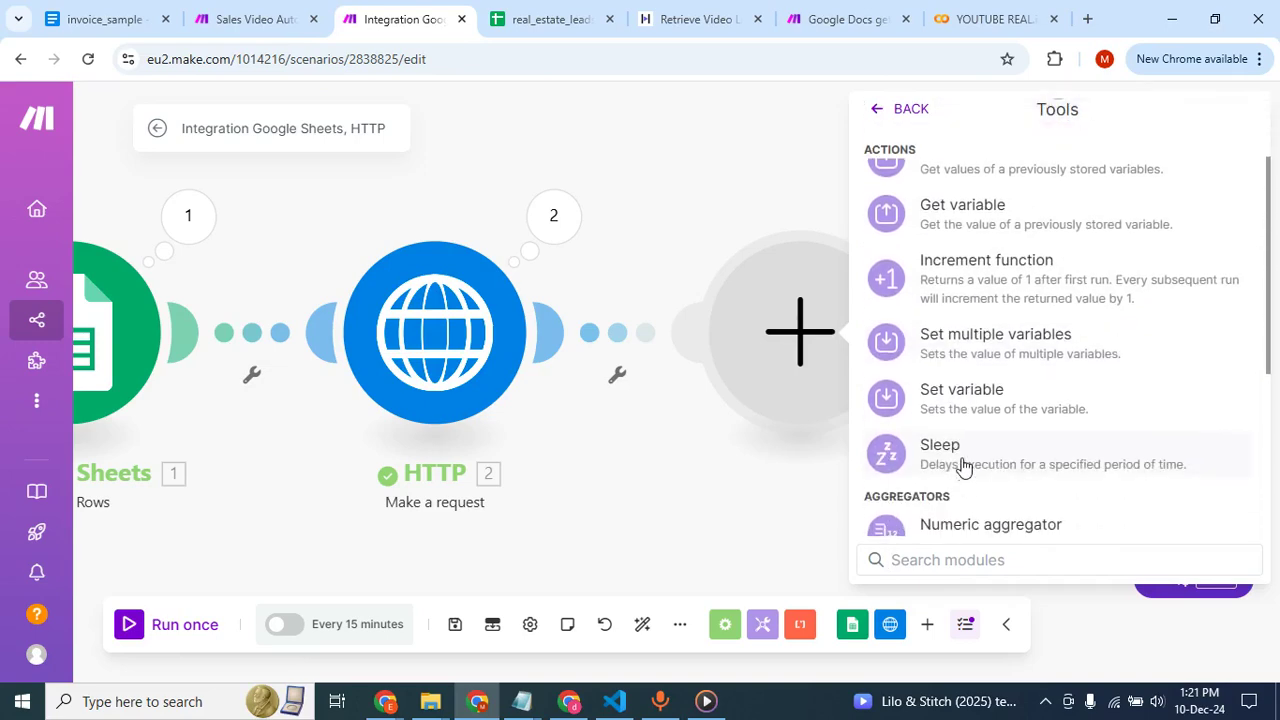
left_click(963, 466)
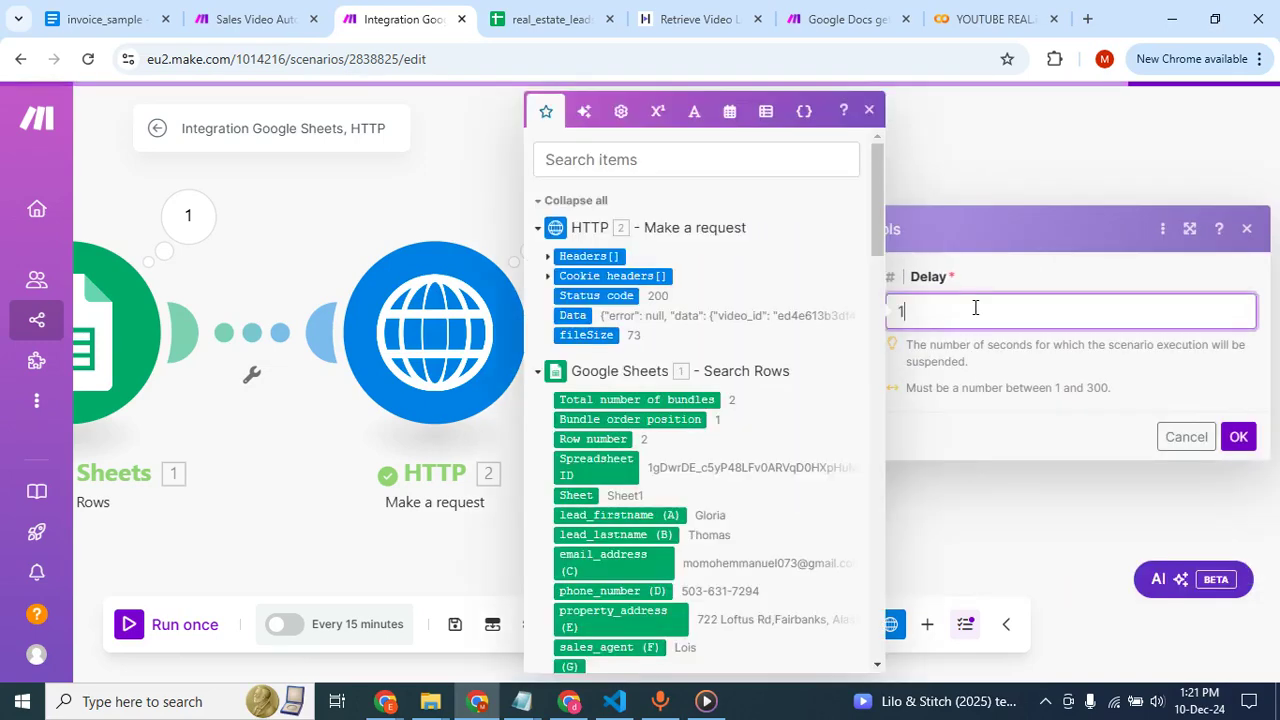
left_click(975, 309)
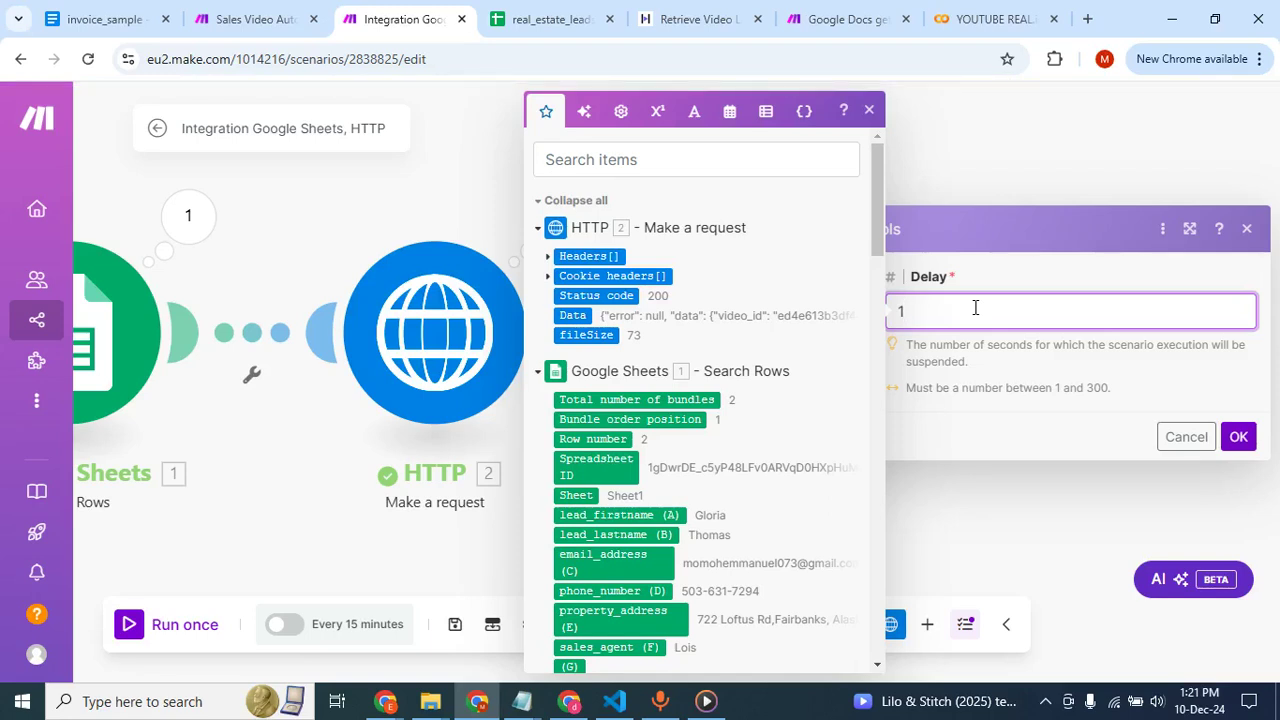
key("BackSpace")
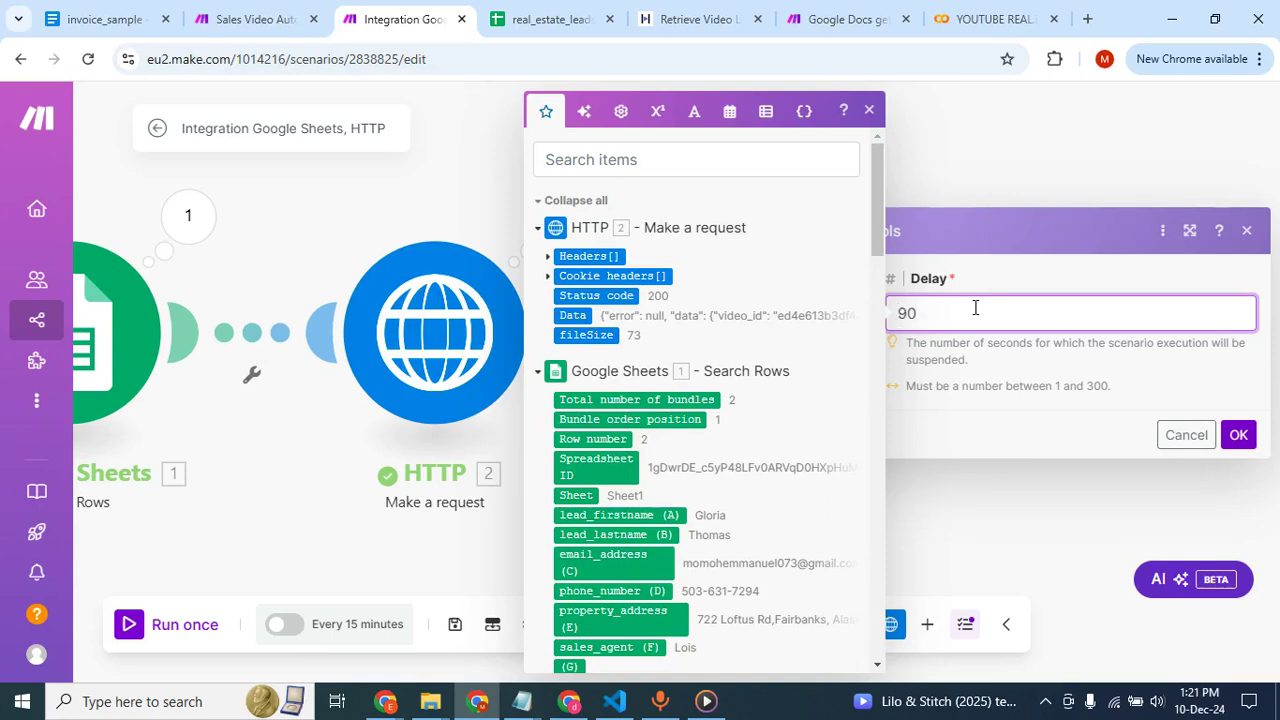
left_click(1240, 436)
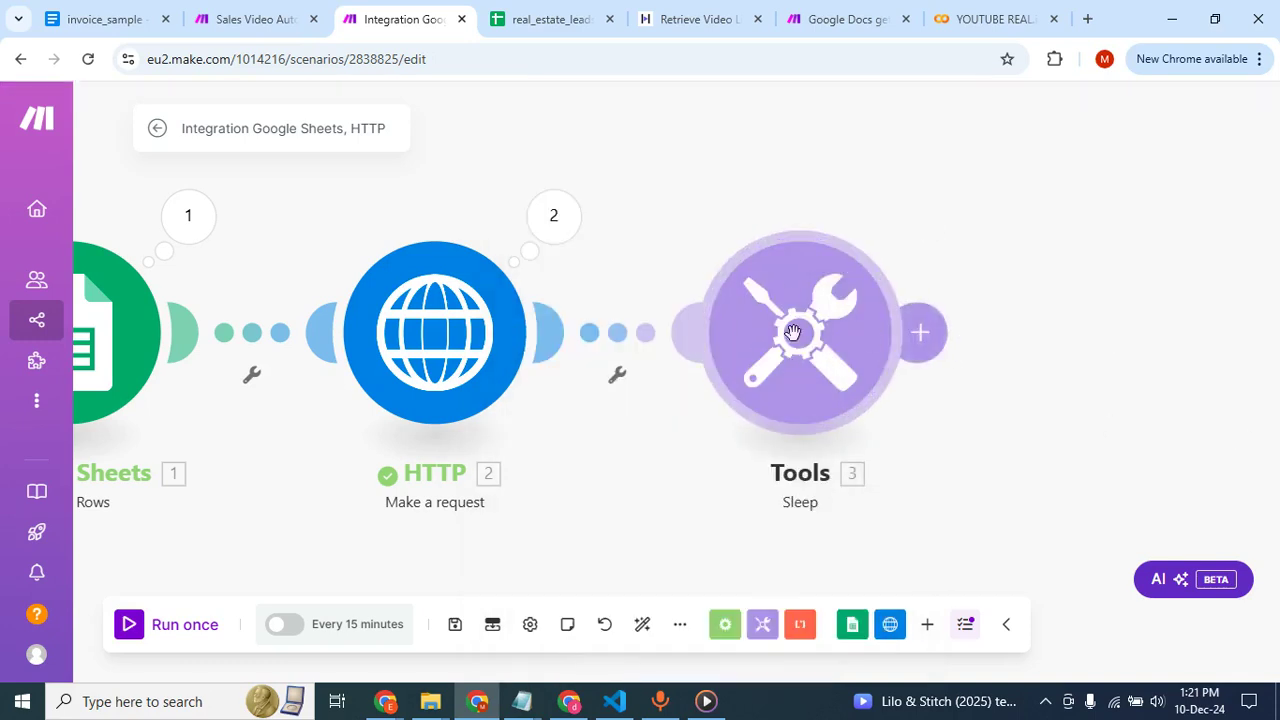
Add an HTTP Make a request module after the Sleep module.
left_click(918, 331)
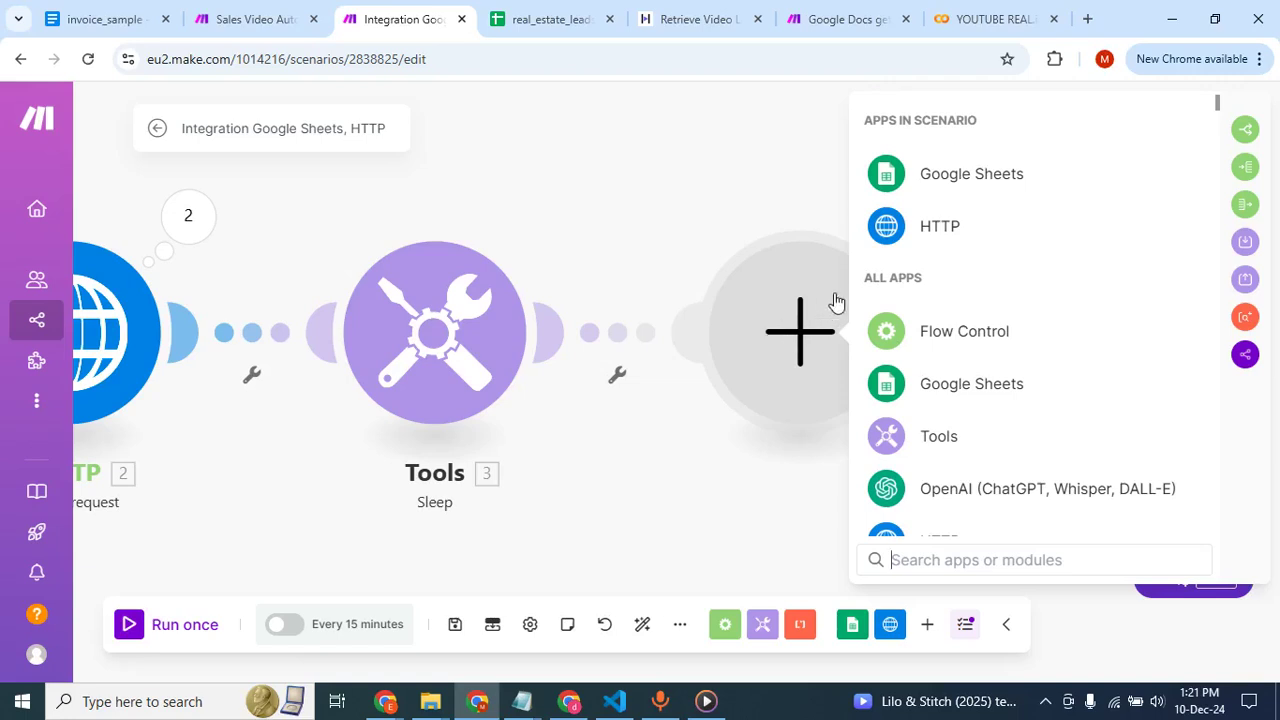
left_click(925, 240)
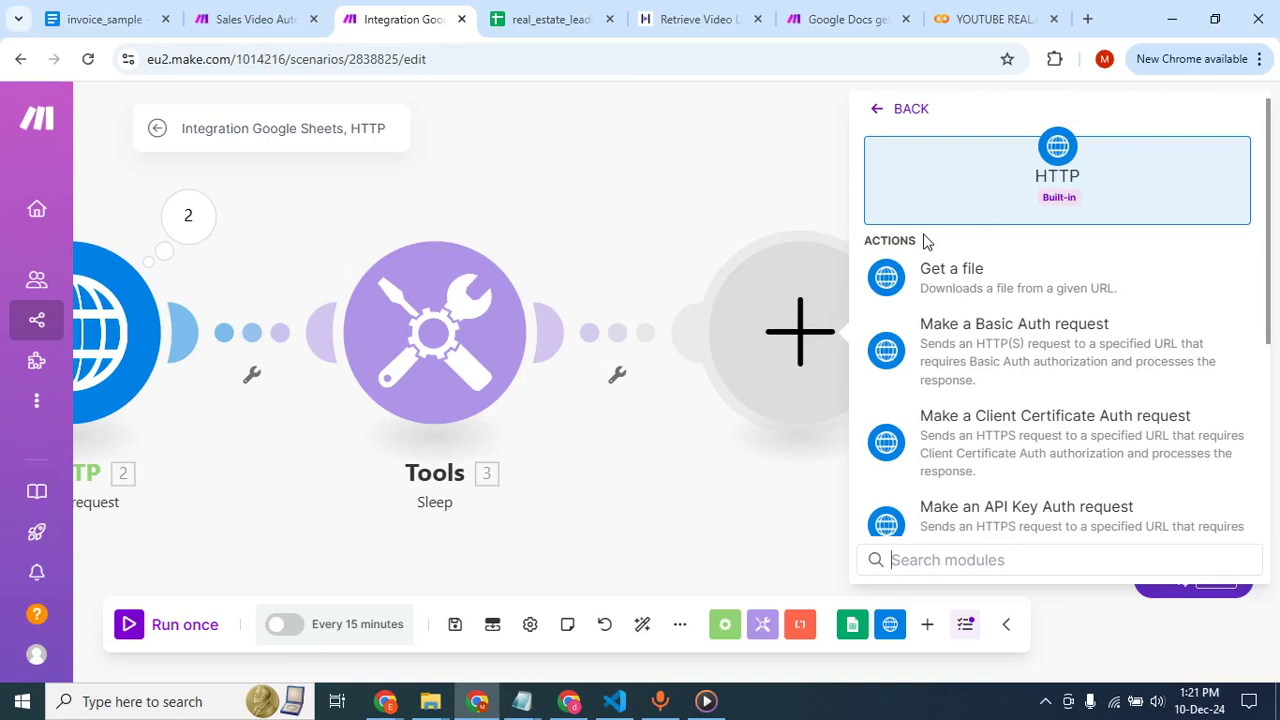
scroll(971, 434, "down", 5)
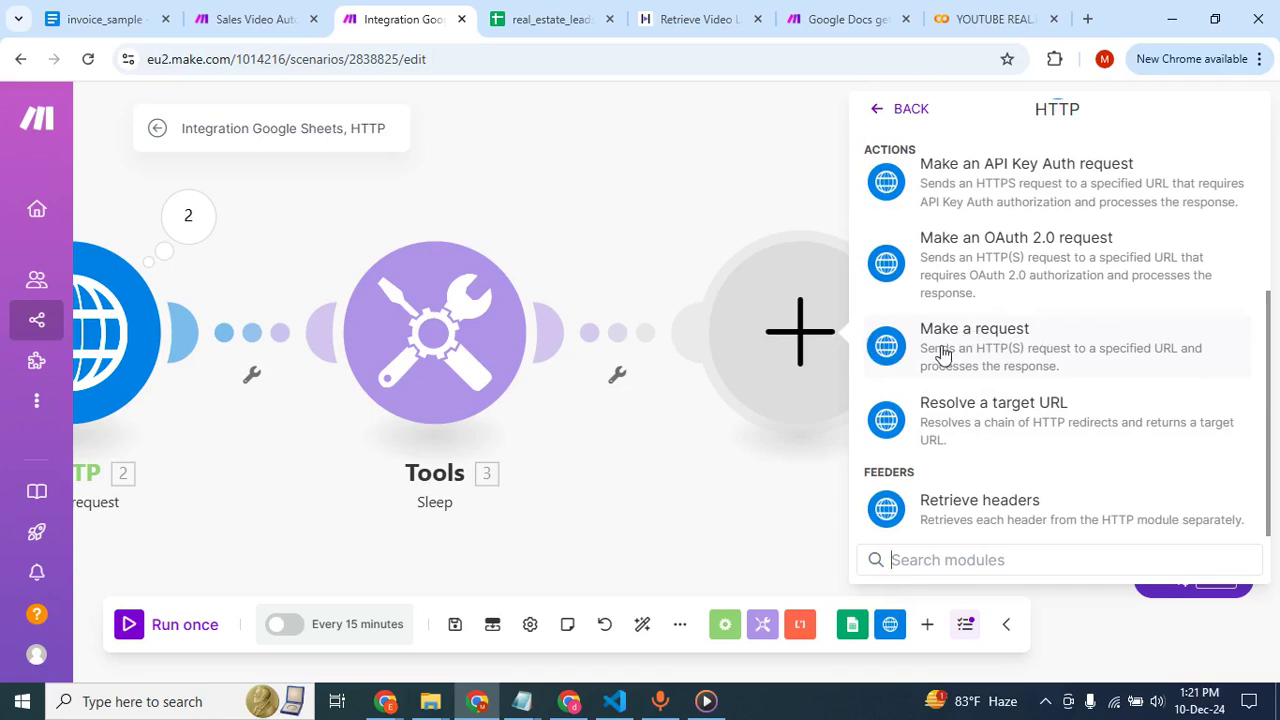
left_click(981, 350)
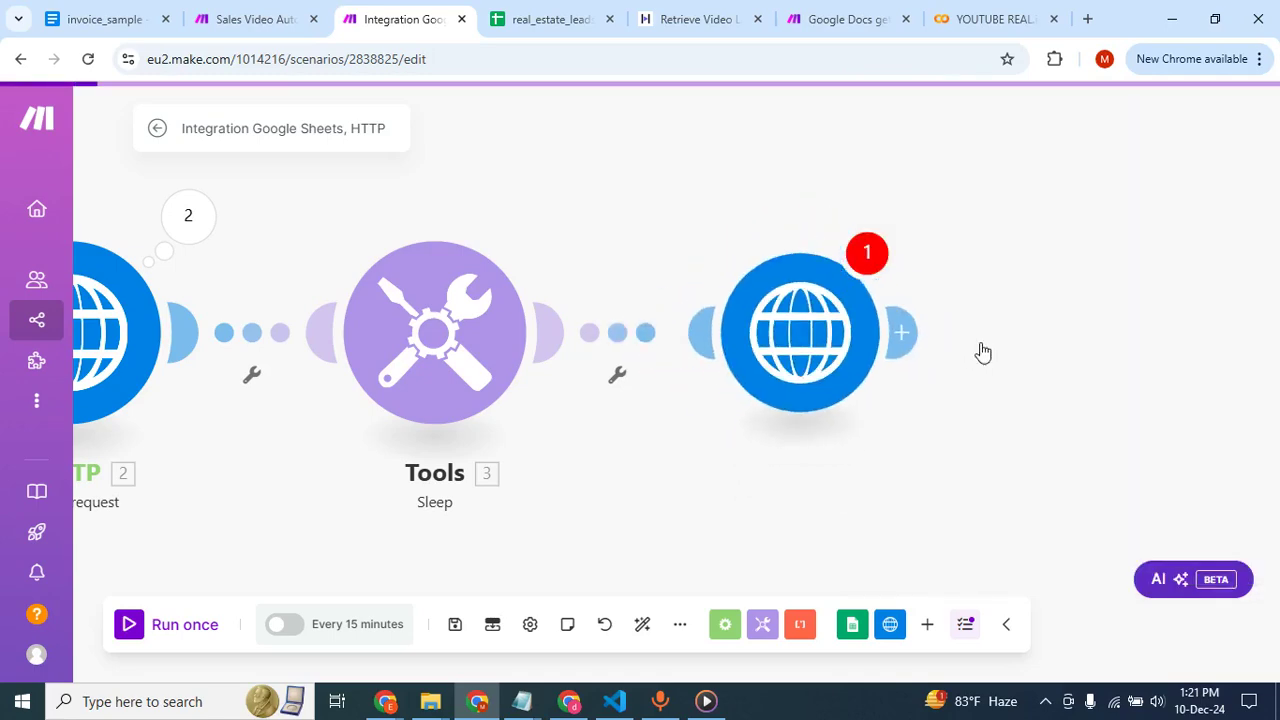
left_click(260, 21)
left_click(263, 202)
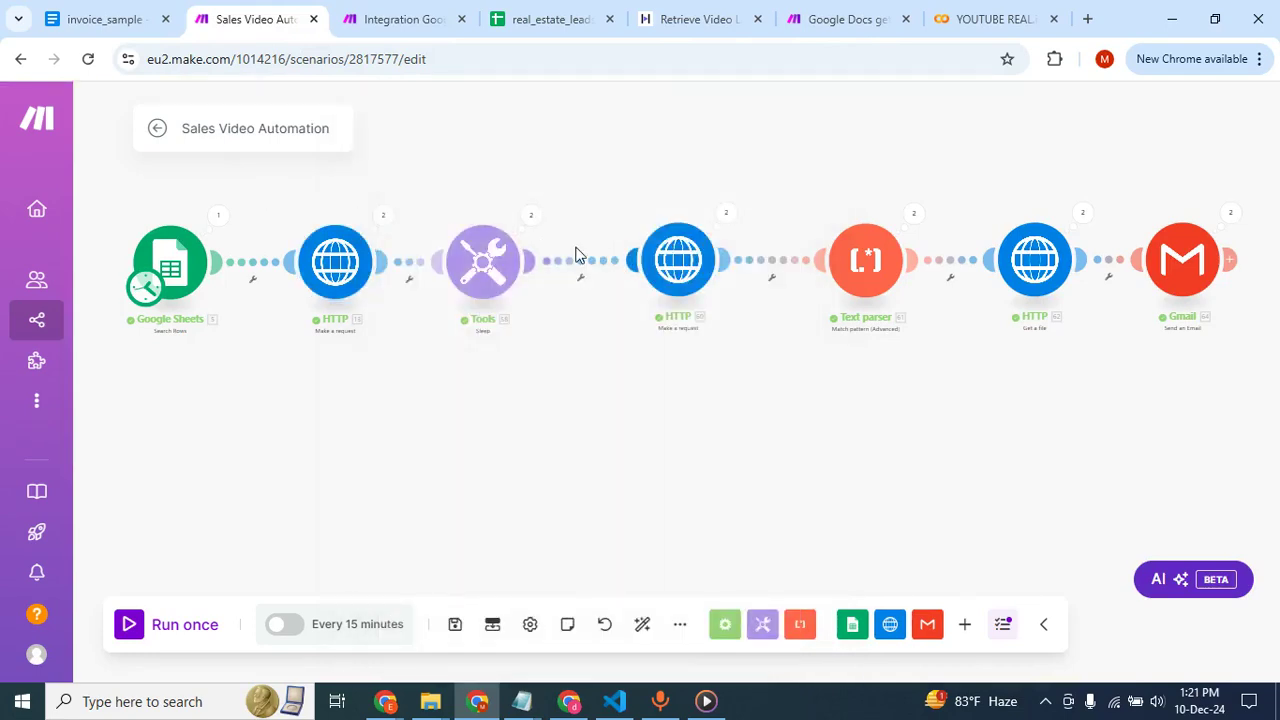
left_click(682, 260)
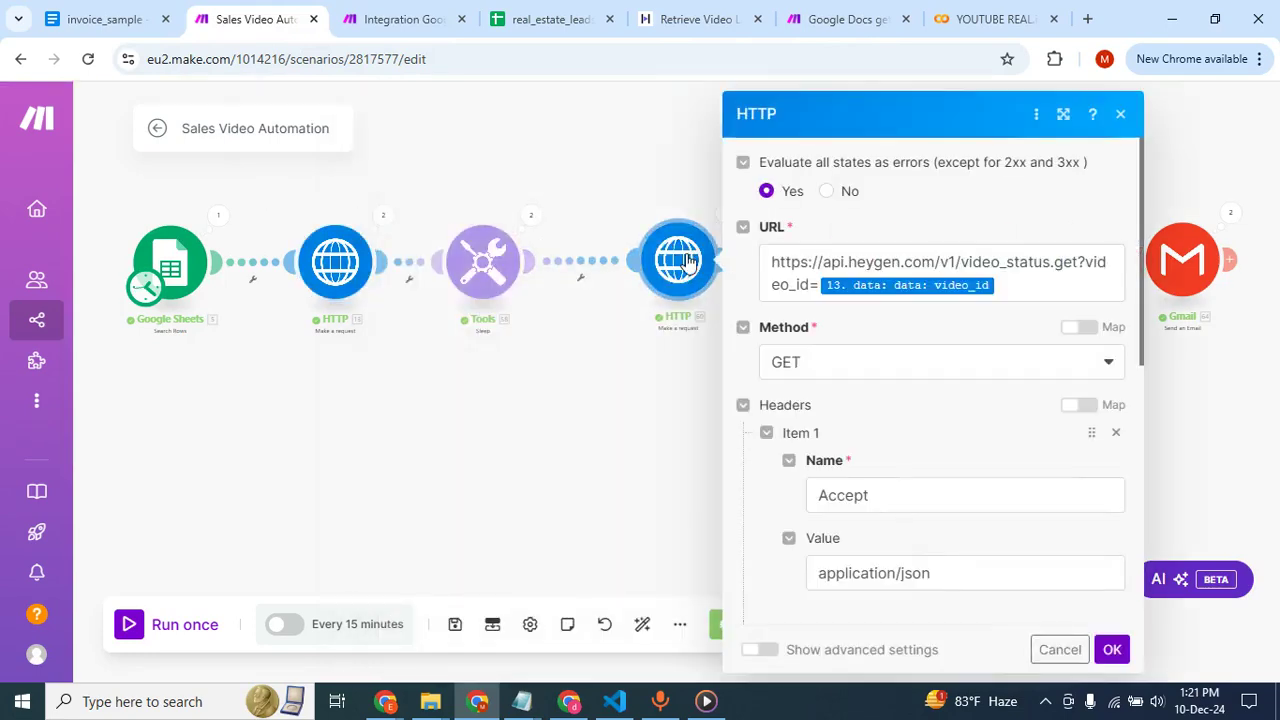
left_click(1013, 285)
key("ctrl+a")
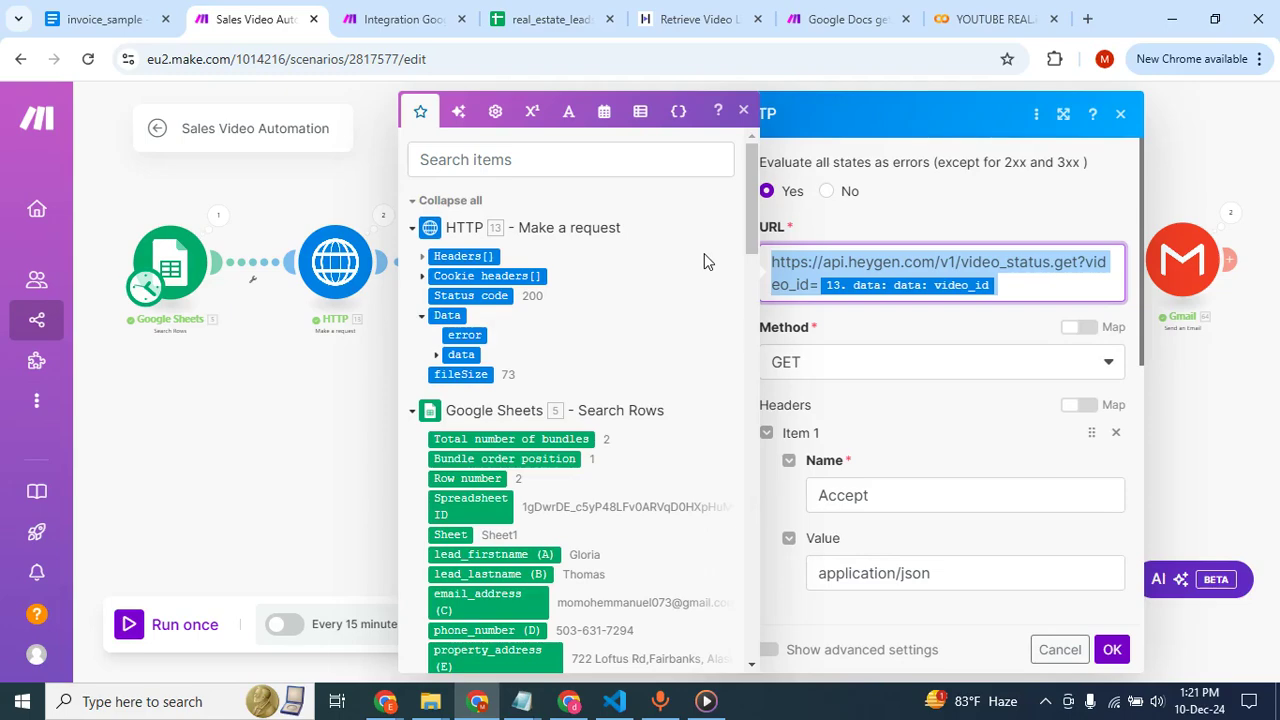
left_click(403, 30)
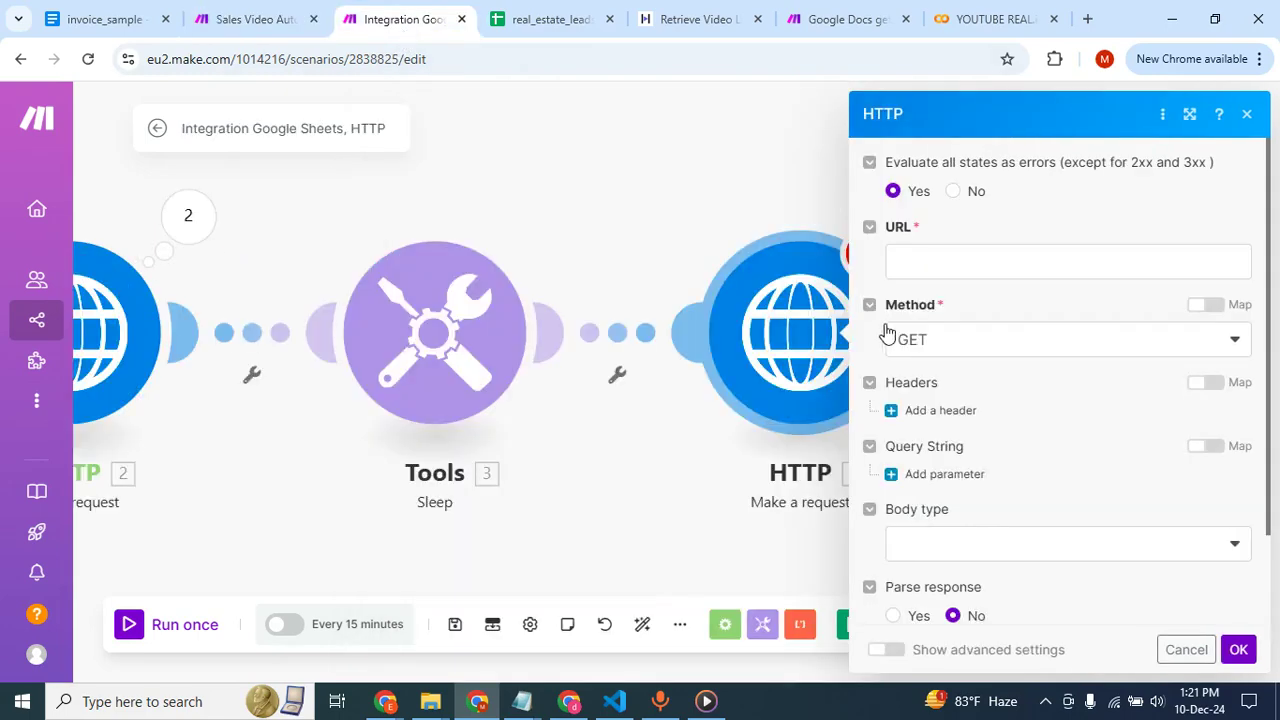
left_click(927, 268)
type("https://api.heygen.com/v1/video_status.get?video_id=13.data.data.video_id")
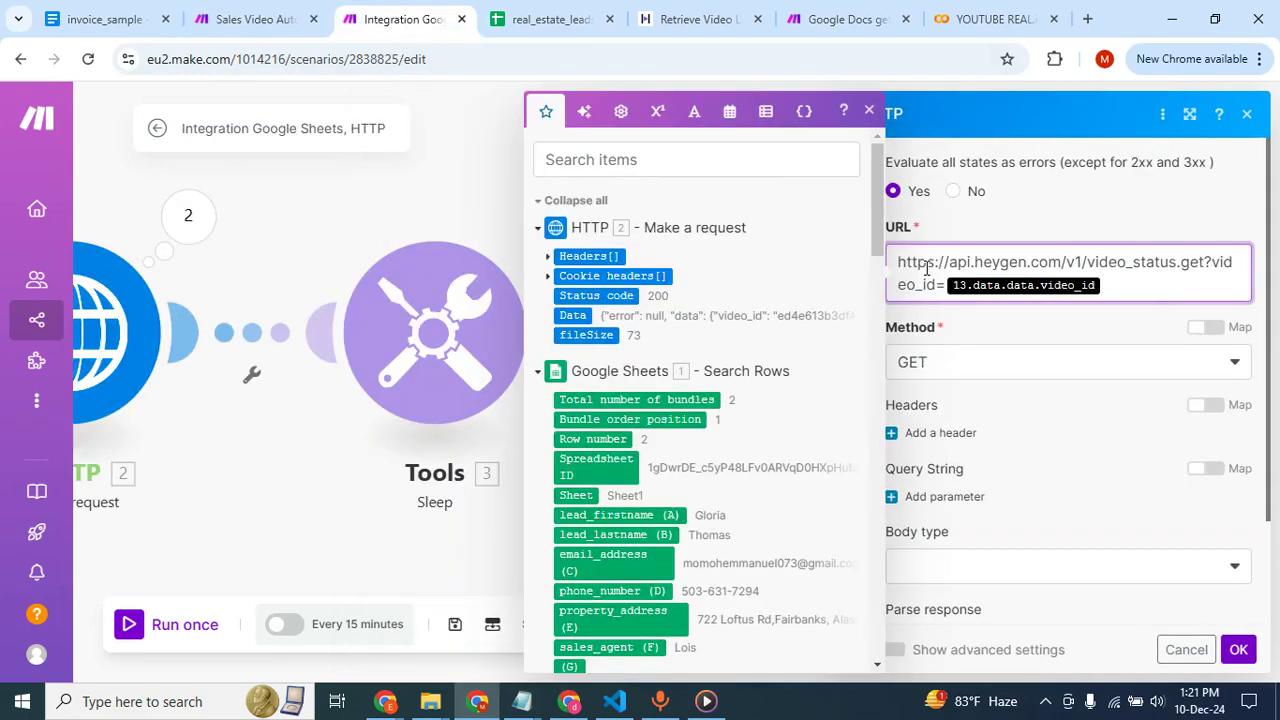
key("BackSpace")
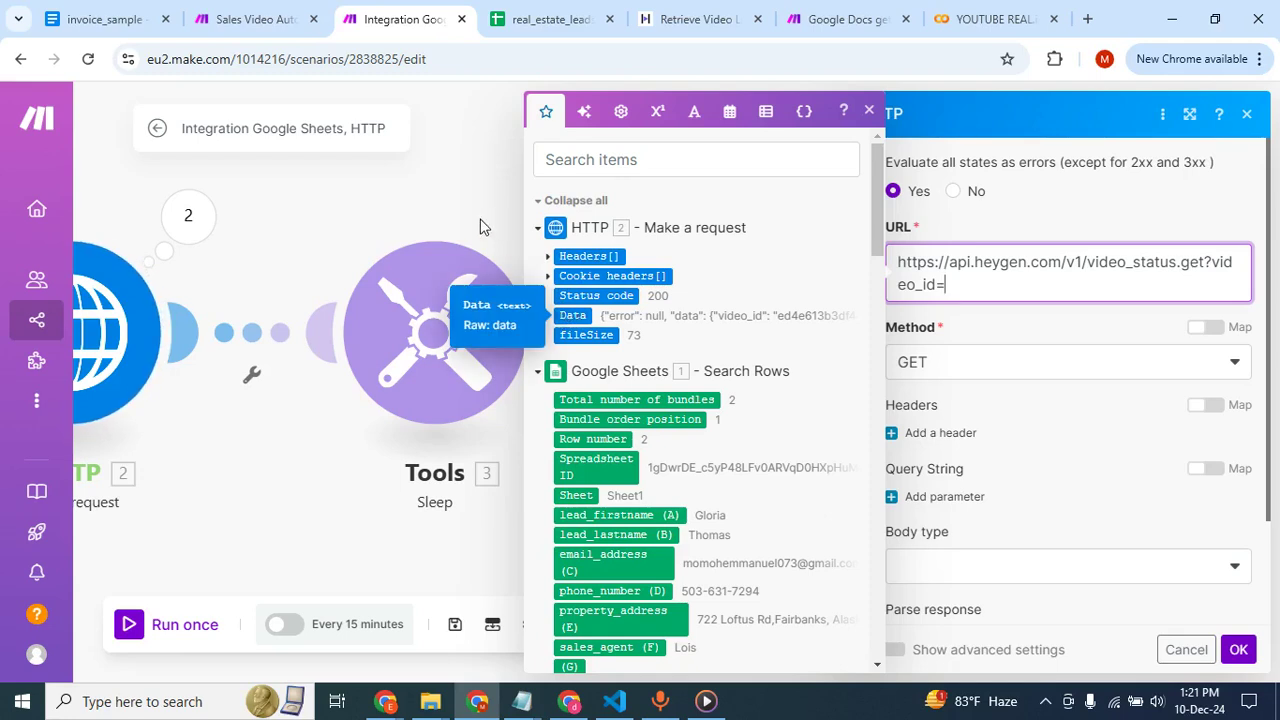
left_click(453, 183)
Set Parse response to Yes in the first HTTP module, which sends the video generate request, and save its settings.
scroll(403, 292, "left", 5)
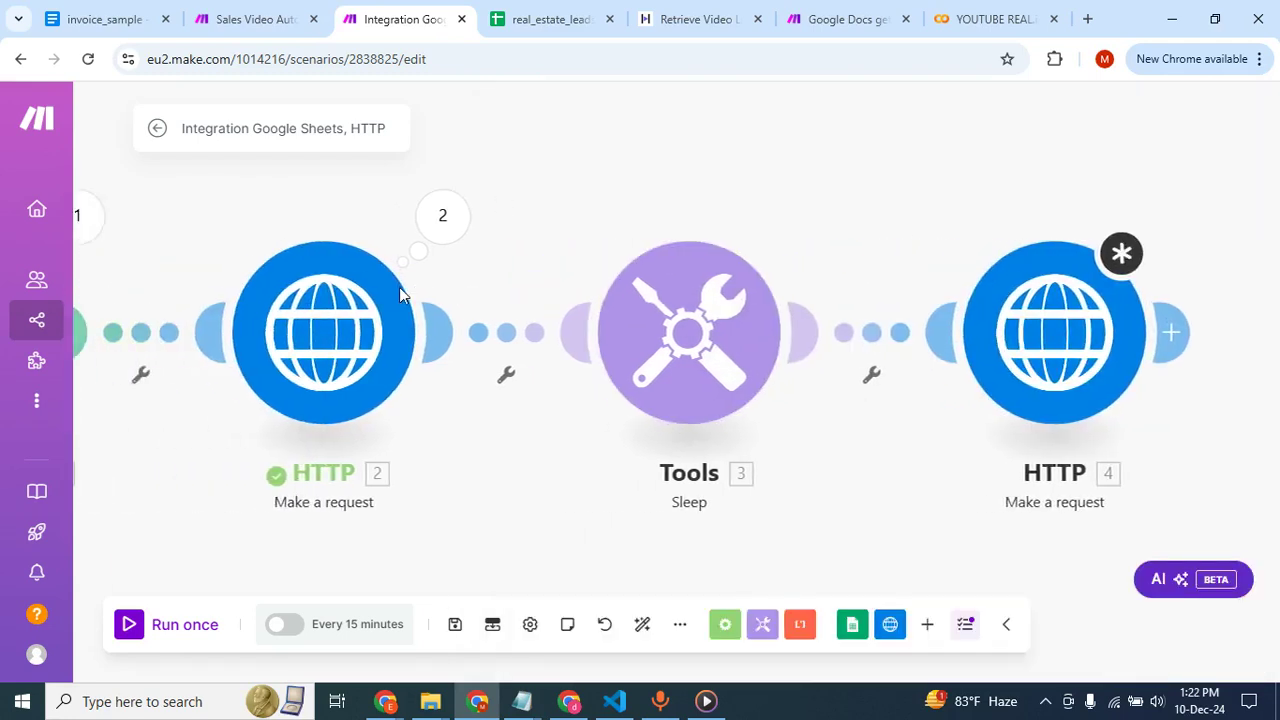
left_click(606, 244)
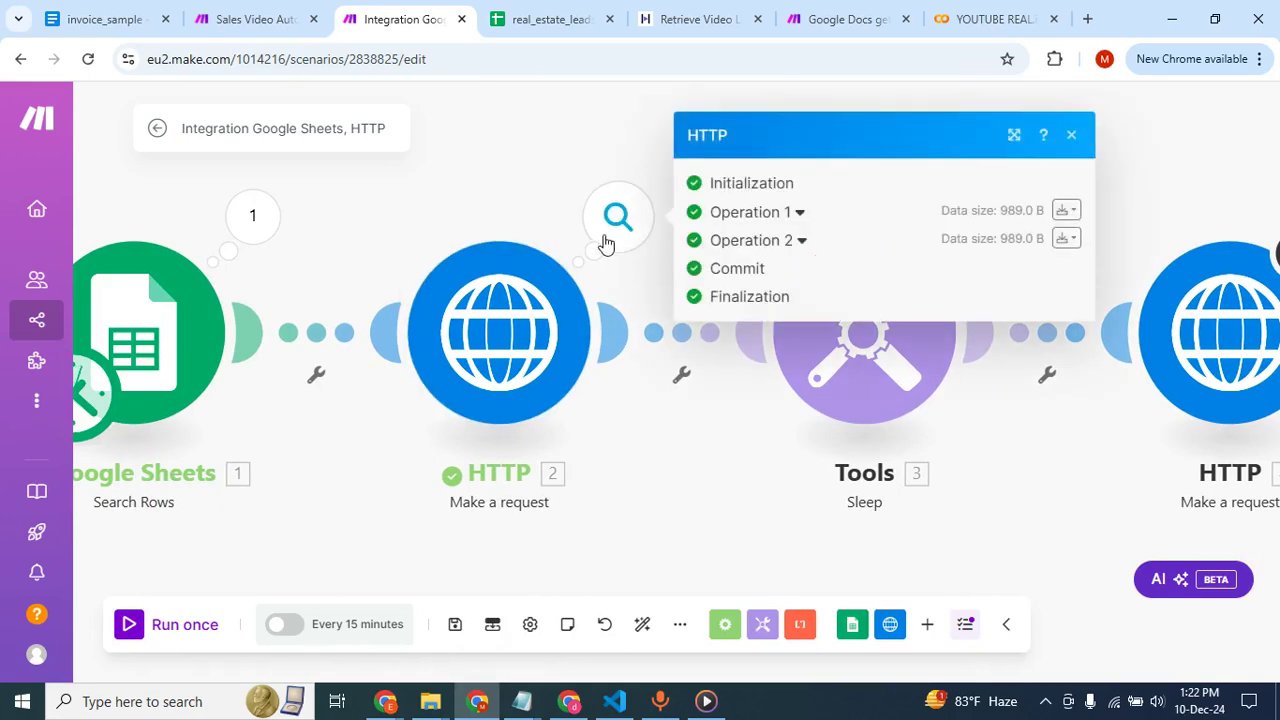
left_click(508, 328)
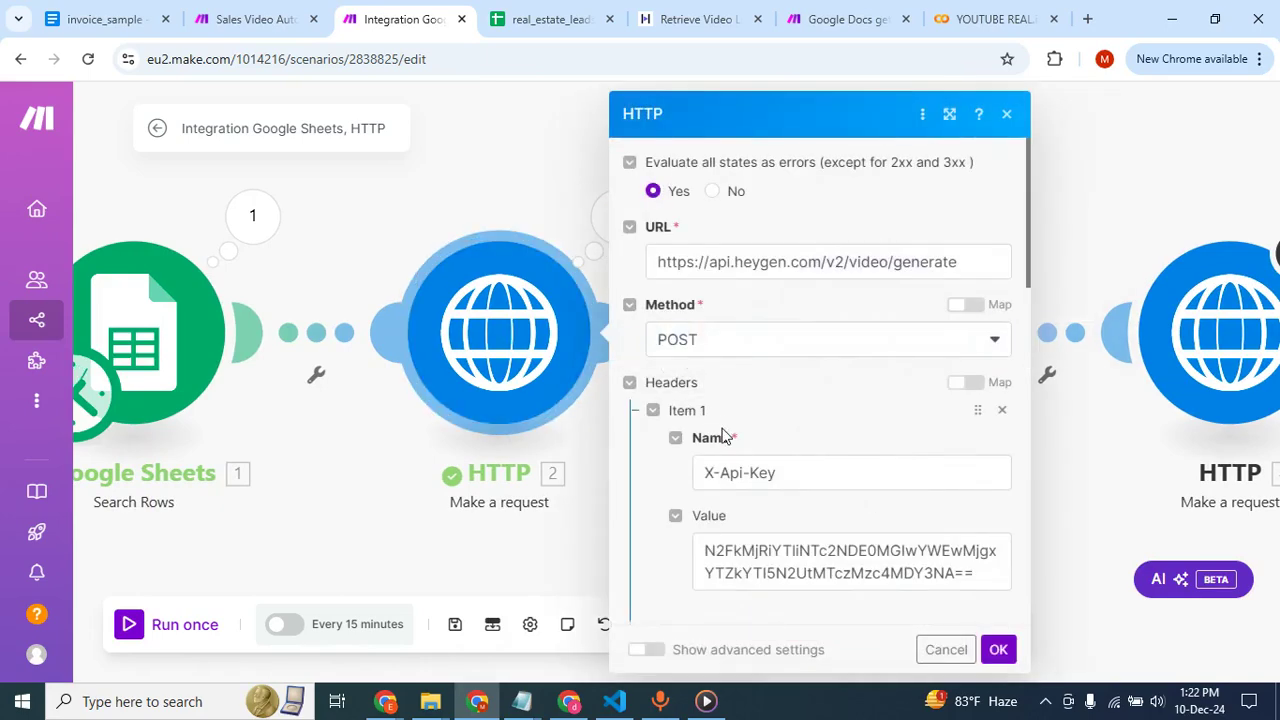
scroll(735, 450, "down", 10)
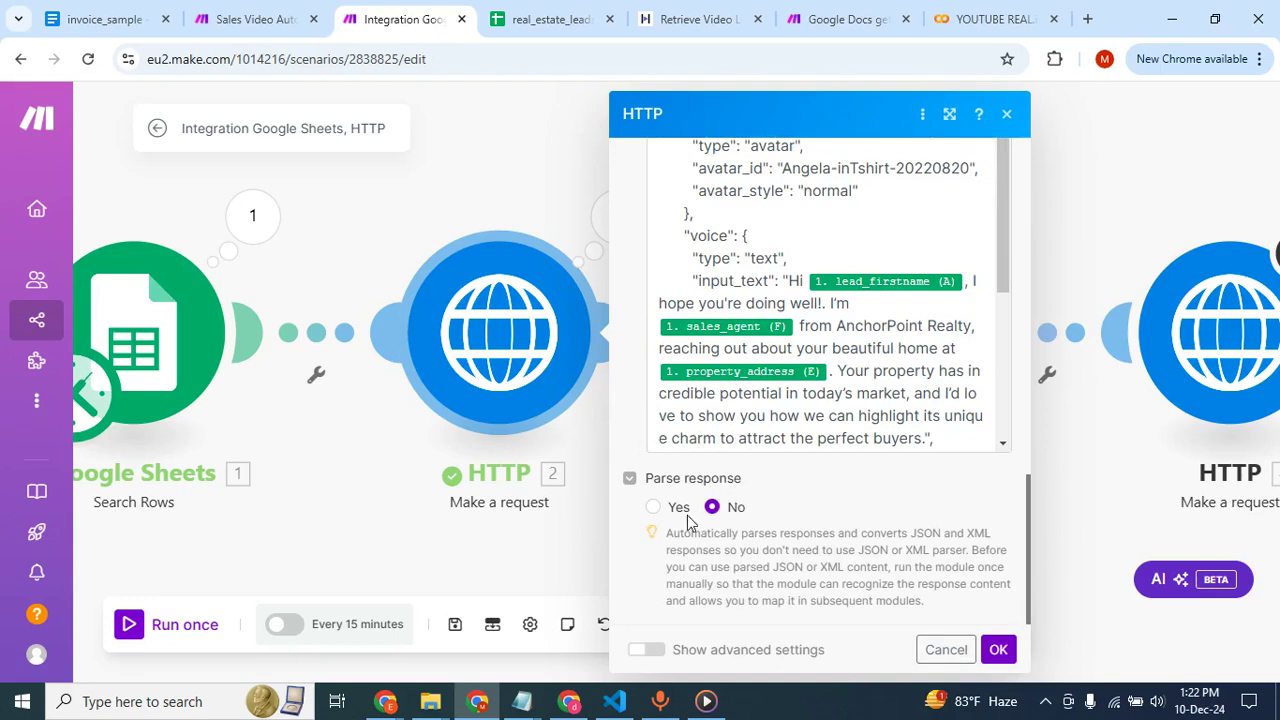
left_click(655, 509)
left_click(999, 649)
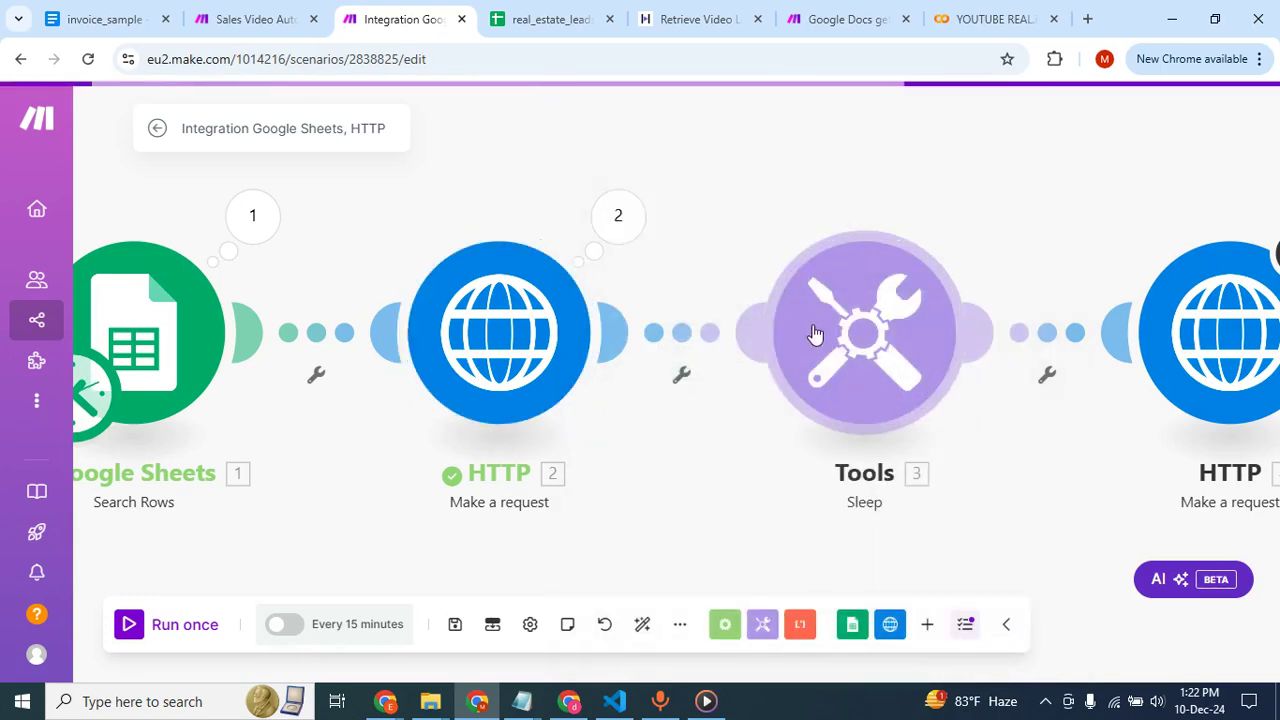
Reopen the last HTTP module and check which output items of the first HTTP request can be mapped into its URL.
scroll(944, 370, "right", 3)
left_click(983, 308)
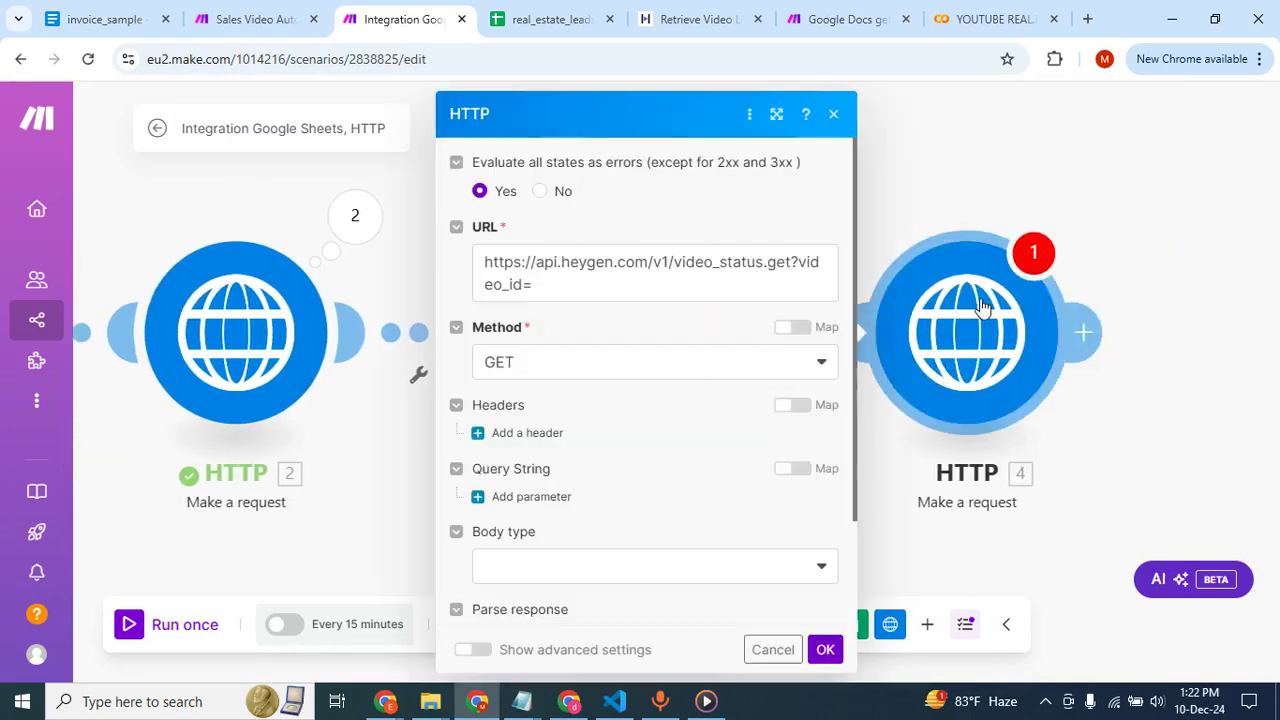
left_click(671, 281)
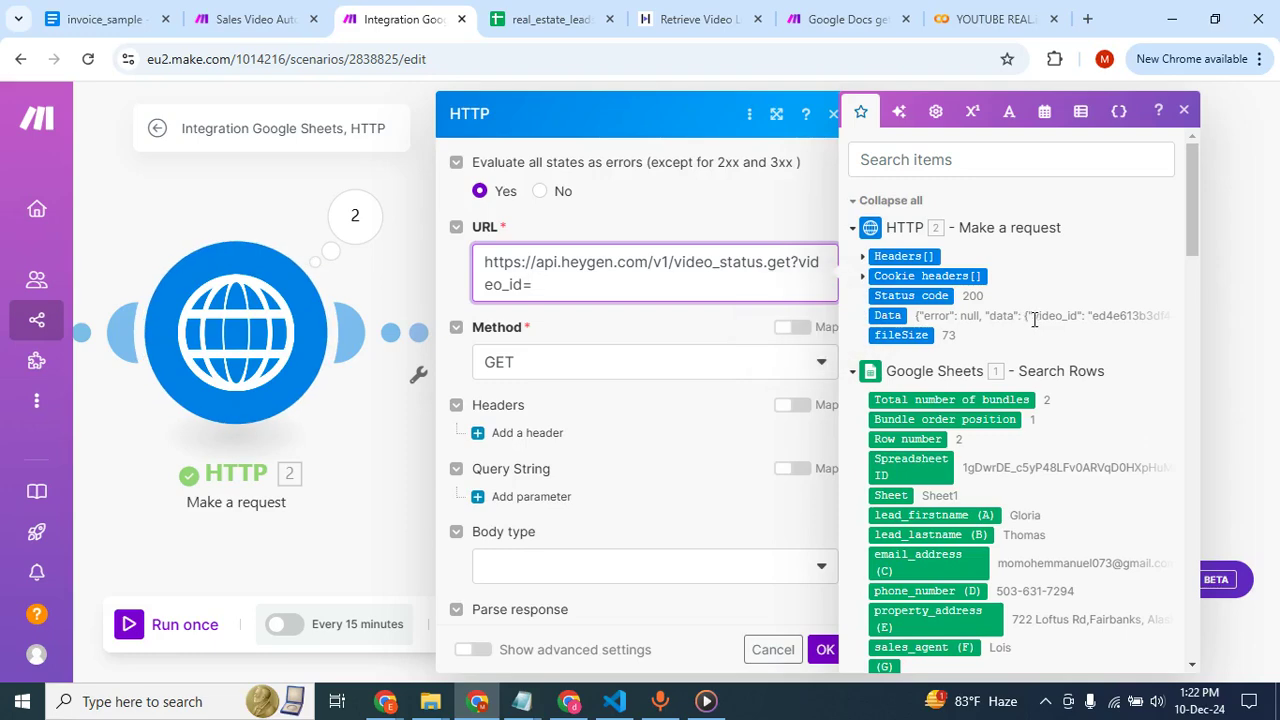
left_click(258, 190)
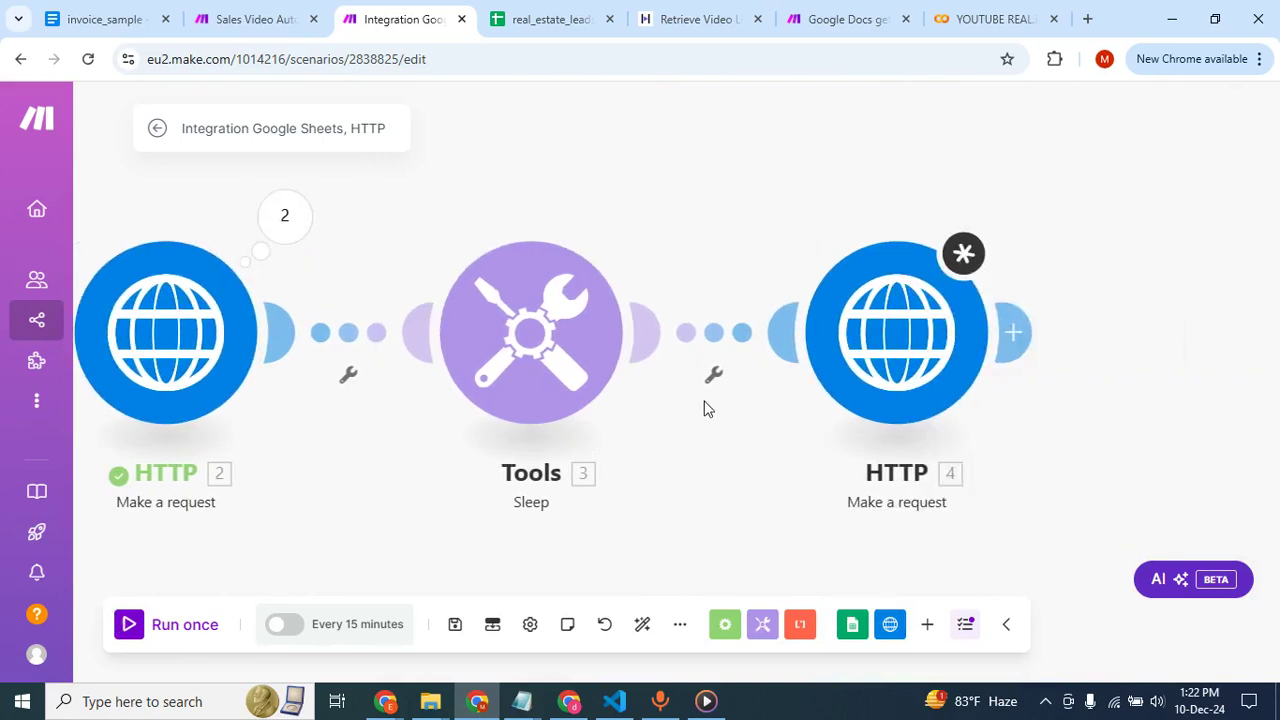
left_click(850, 362)
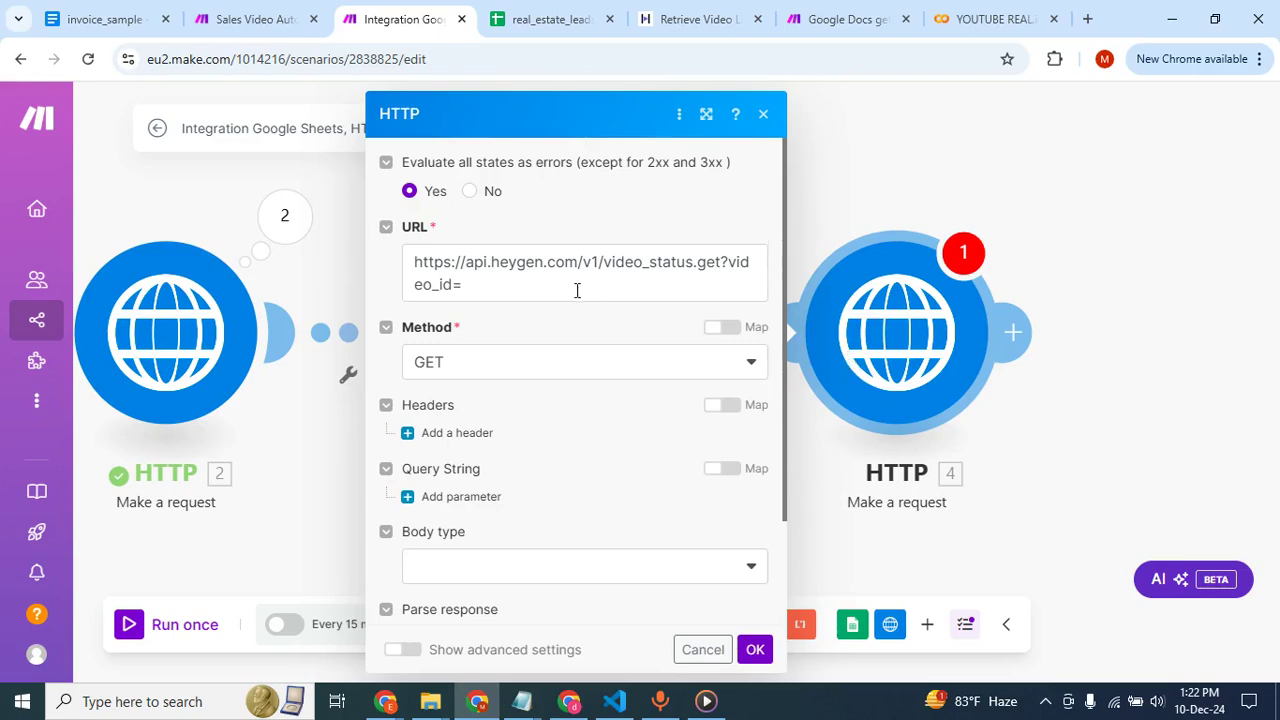
left_click(891, 163)
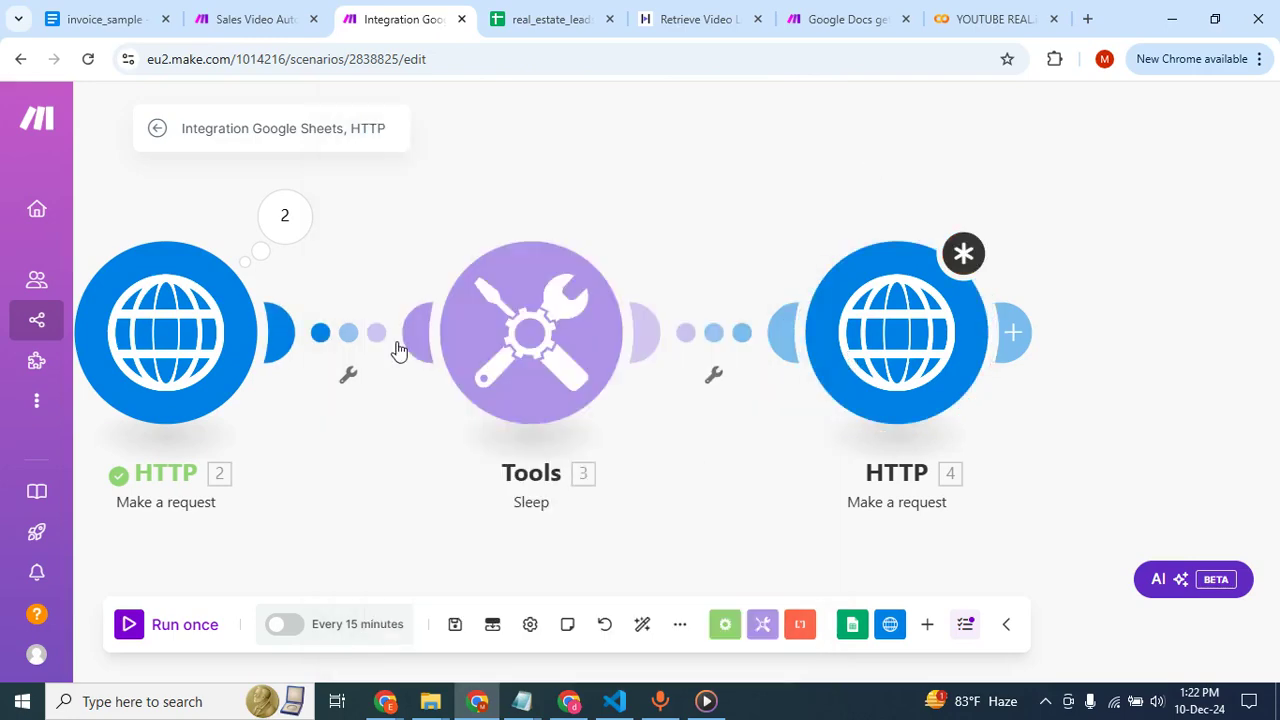
Unlink the Sleep module from the first HTTP module and run the scenario once.
left_click(354, 342)
left_click(407, 382)
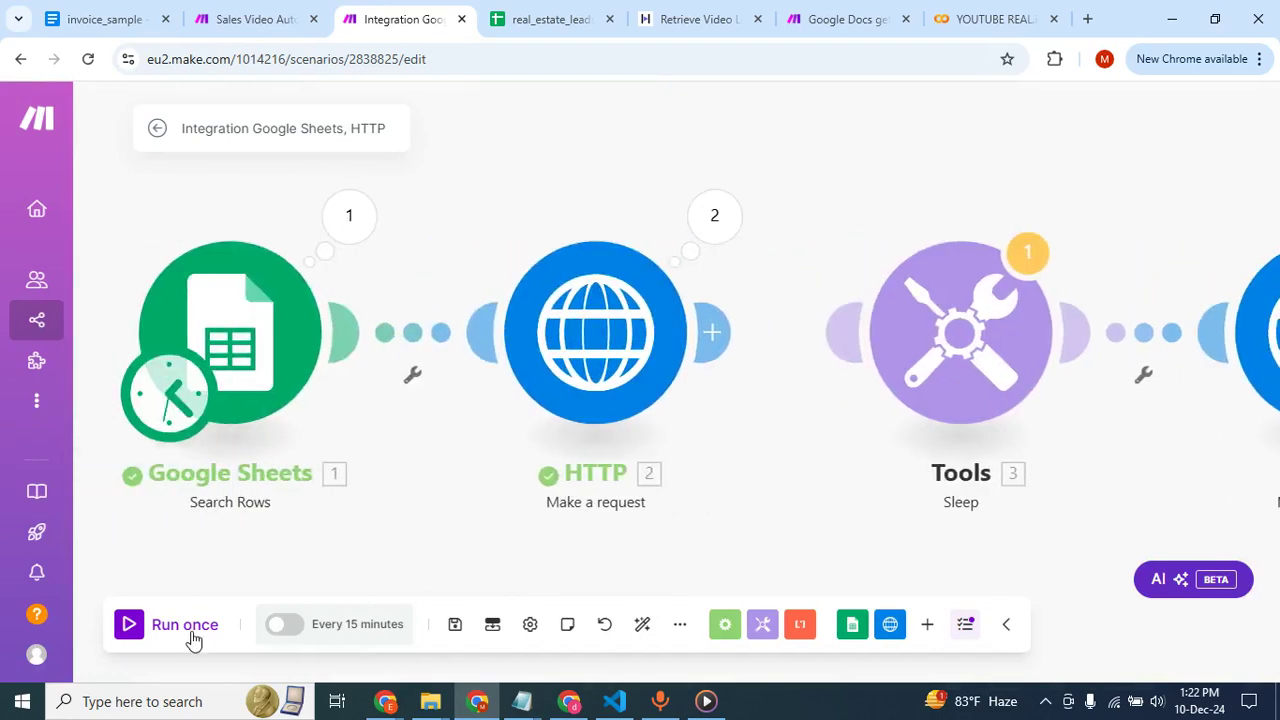
left_click(126, 625)
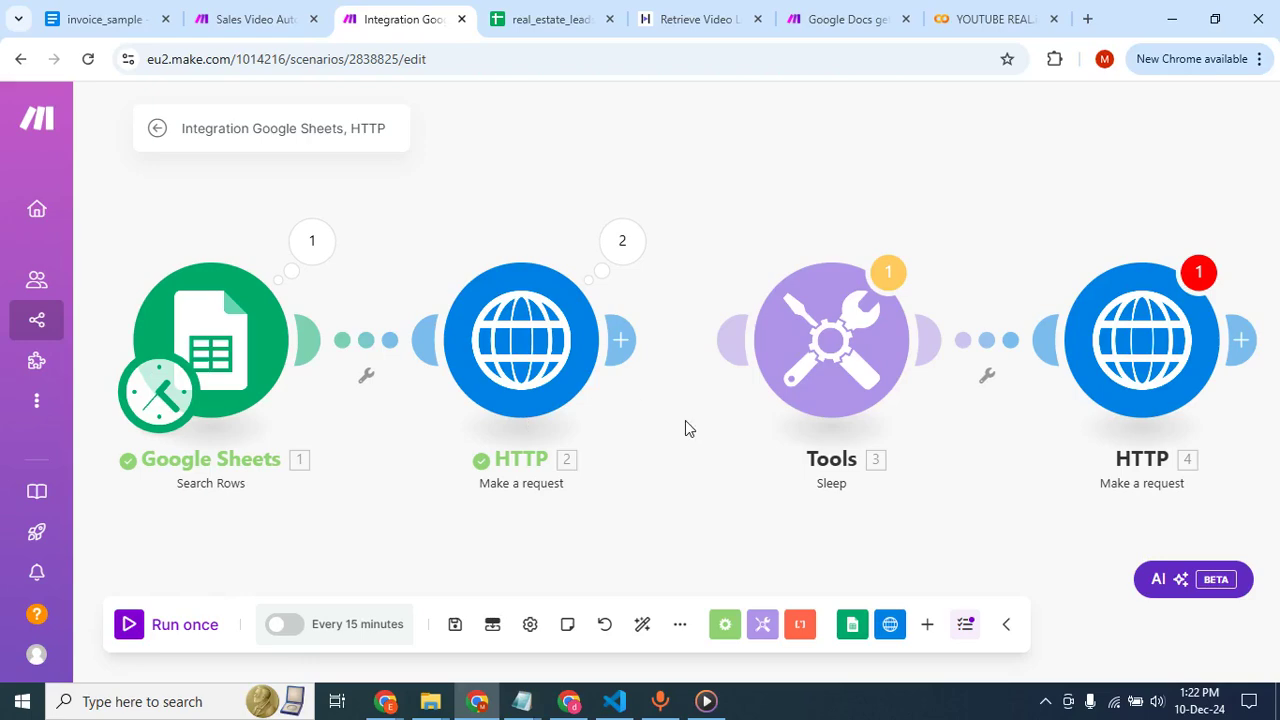
Examine the first HTTP module's Operation 1 result and expand the Data collection in its output bundle.
left_click(626, 246)
left_click(722, 246)
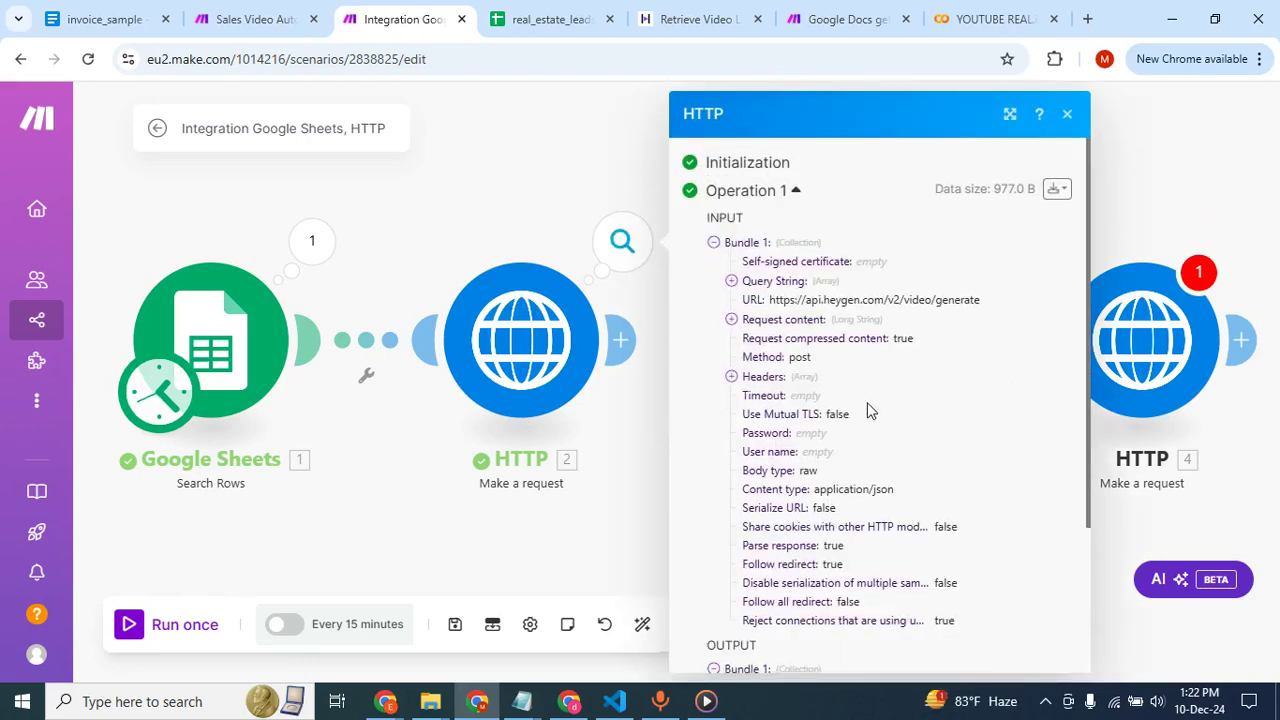
scroll(857, 403, "down", 3)
left_click(733, 549)
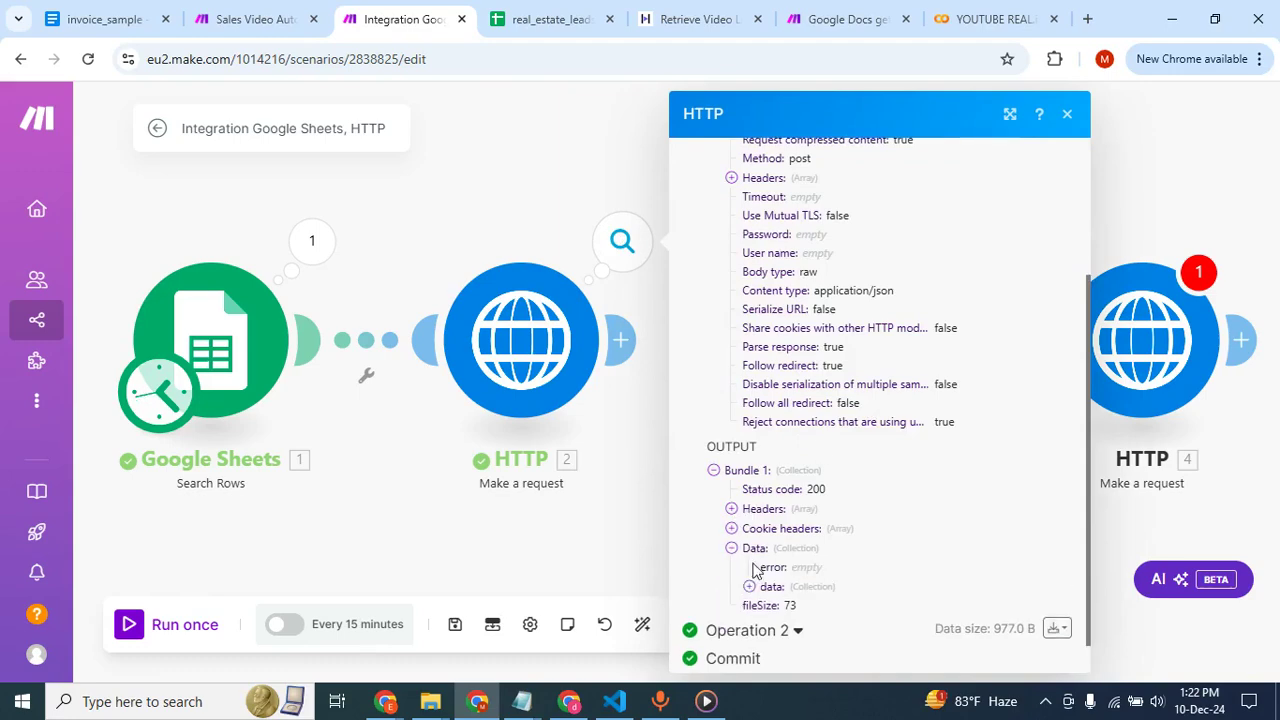
Expand the nested data collection in the first HTTP module's output bundle, check its fields and close the result.
left_click(749, 586)
scroll(760, 575, "down", 1)
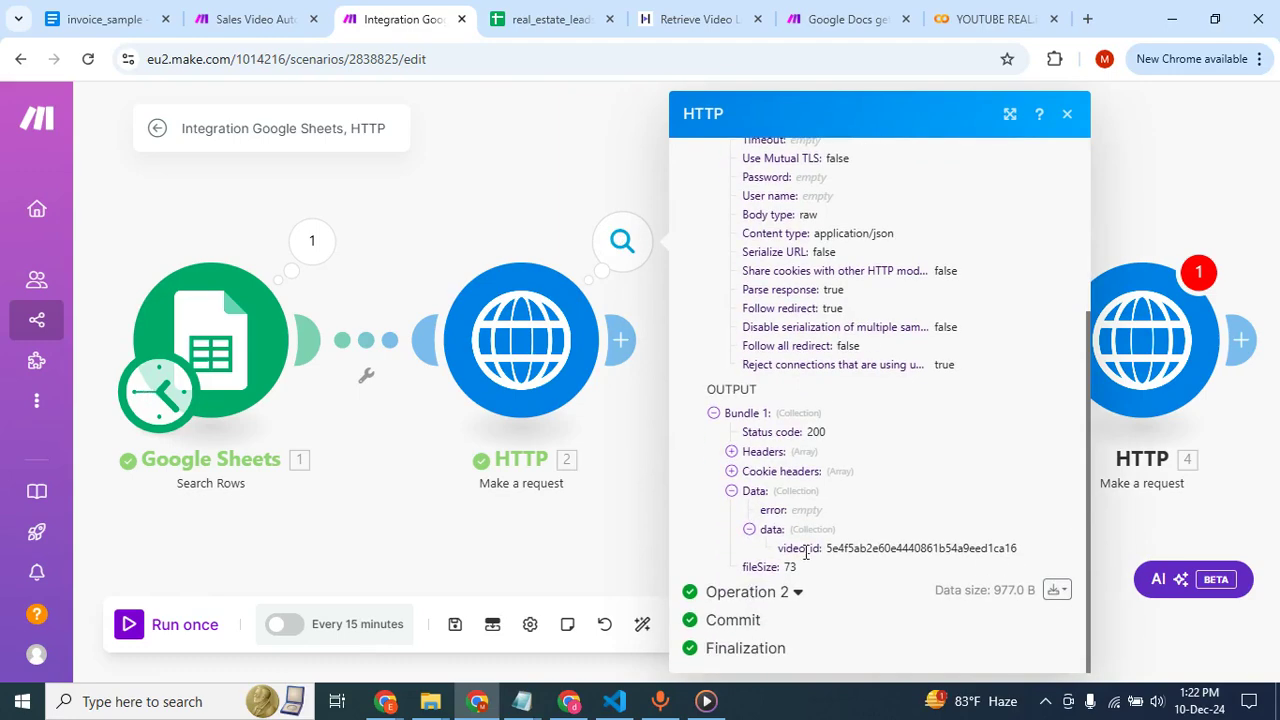
left_click(532, 163)
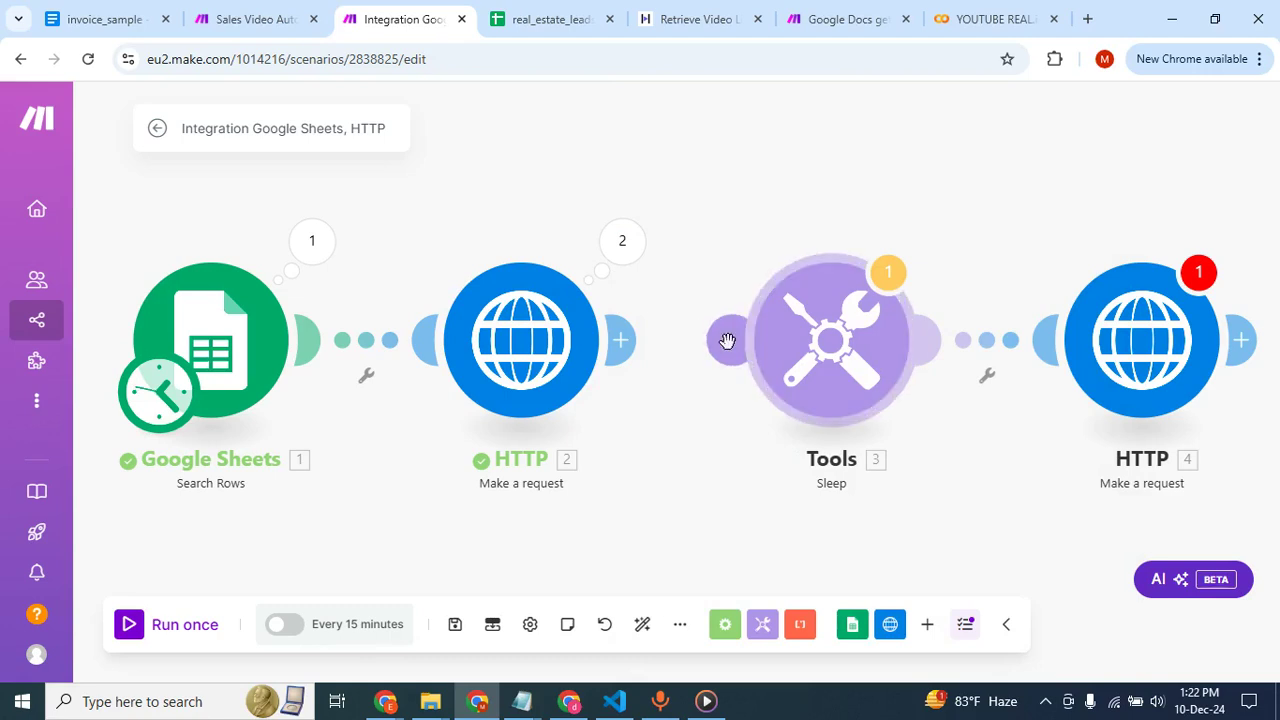
Relink the Sleep module to the first HTTP module and check which items the last HTTP module's URL can map.
left_click_drag(728, 340, 600, 343)
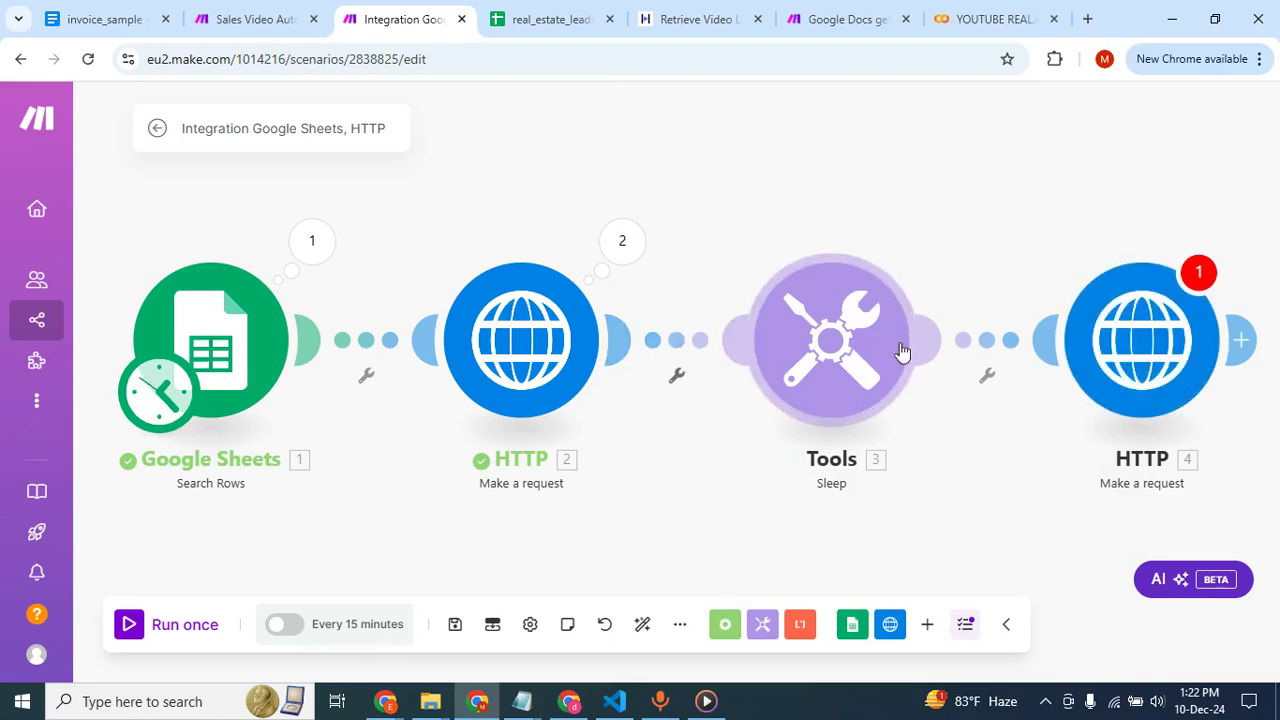
left_click(1134, 369)
left_click(790, 289)
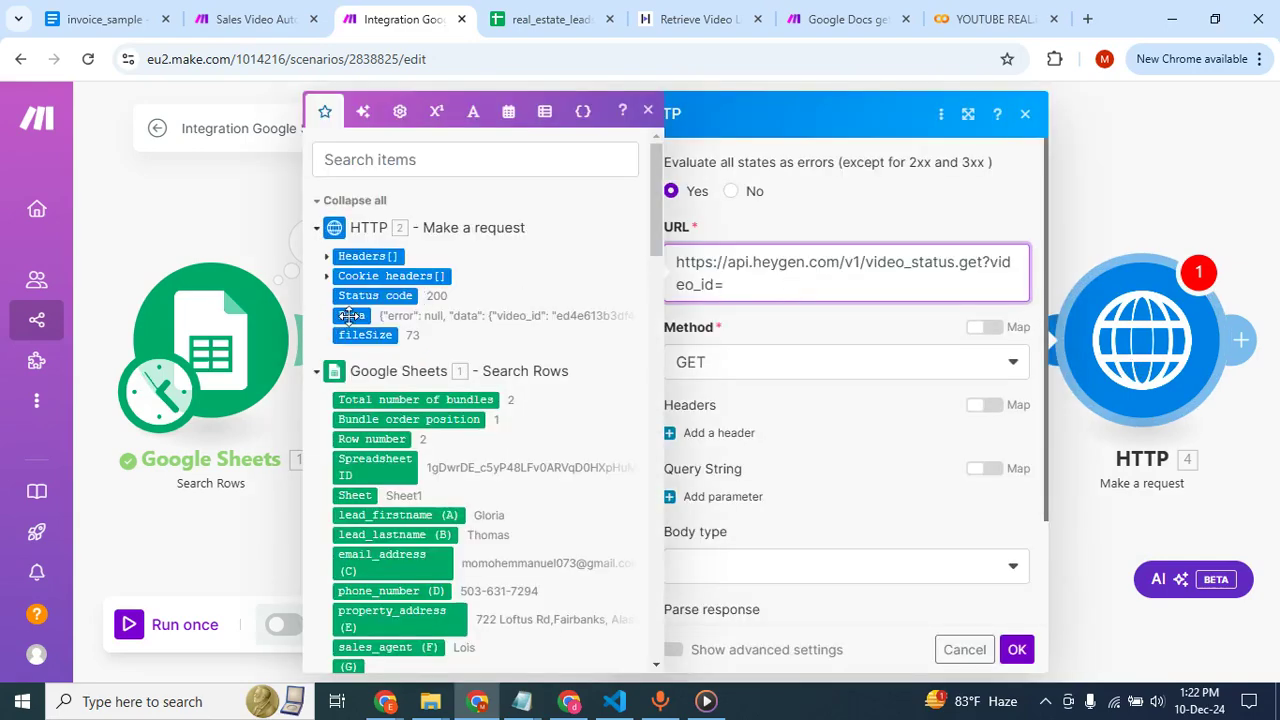
left_click(251, 221)
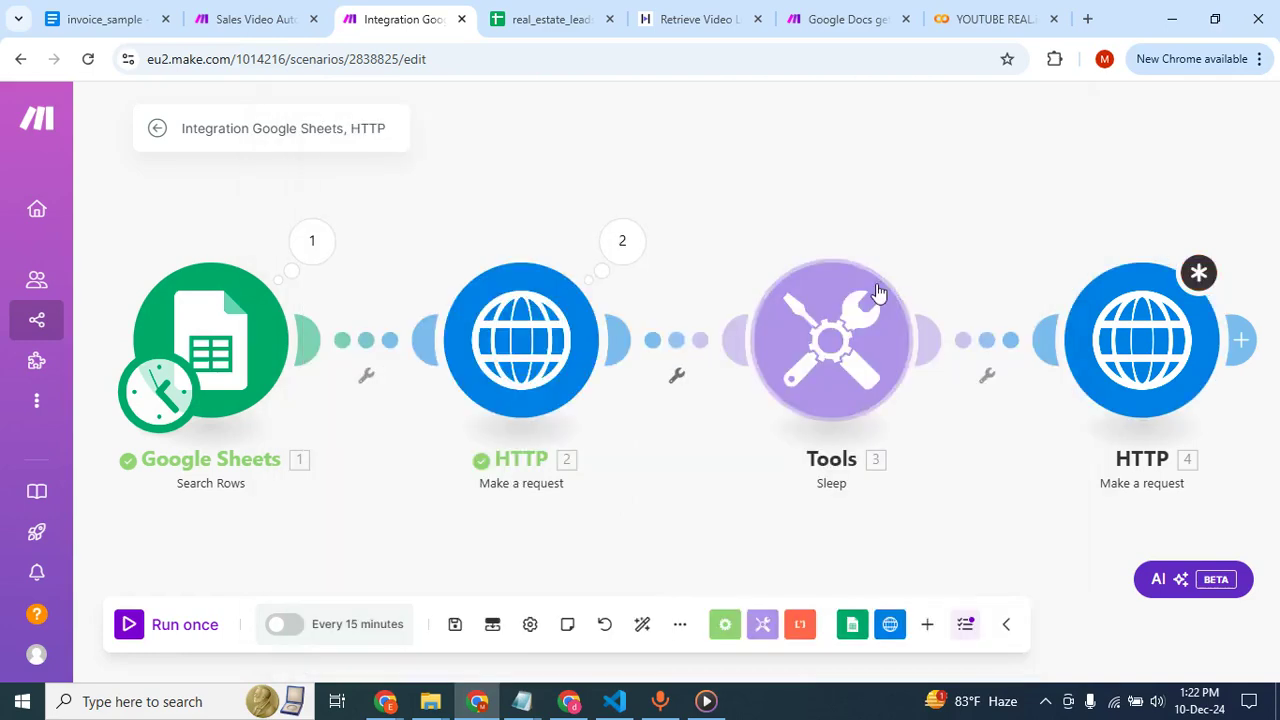
Replace the last HTTP module with a new HTTP Make a request module after the Sleep module.
right_click(1126, 347)
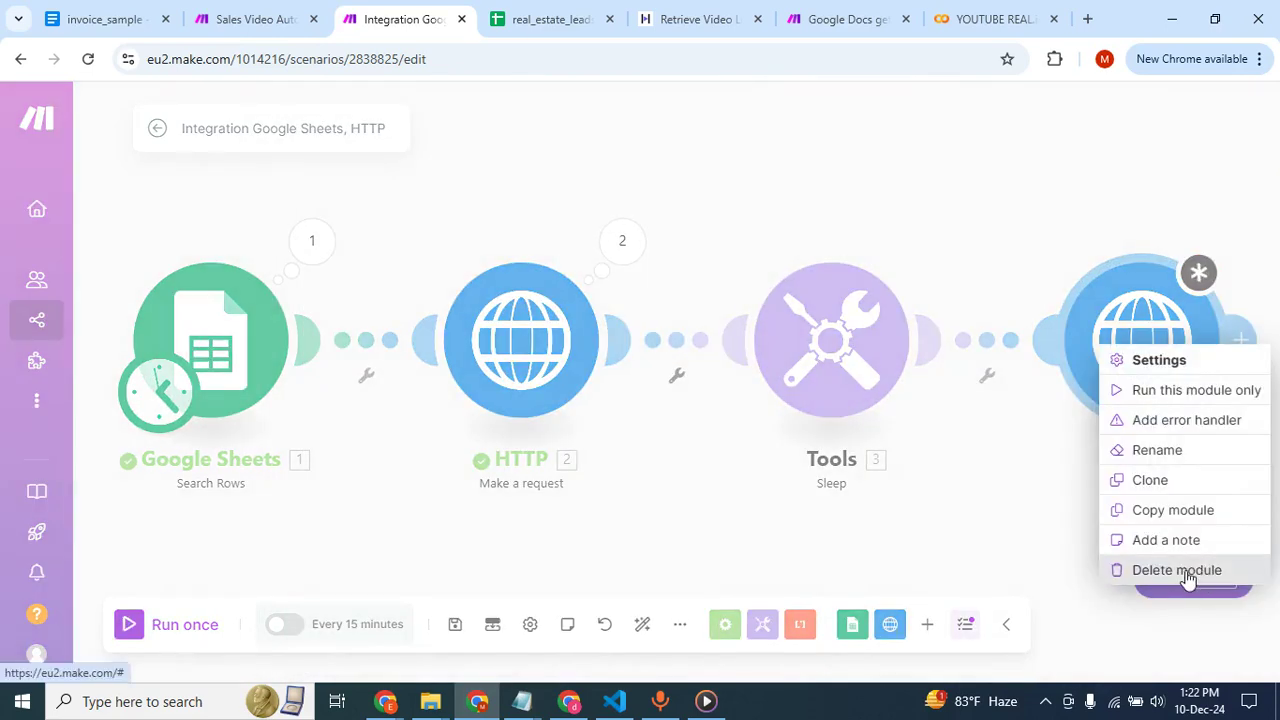
left_click(1190, 570)
left_click(936, 346)
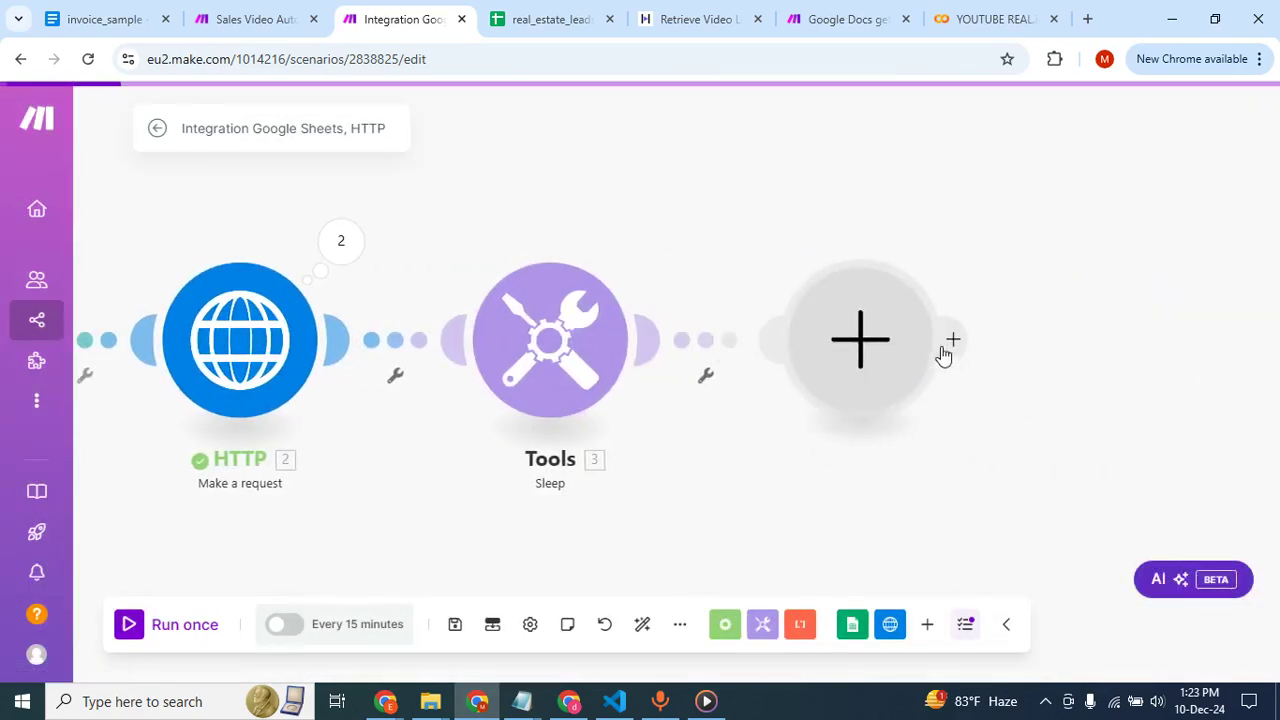
left_click(945, 218)
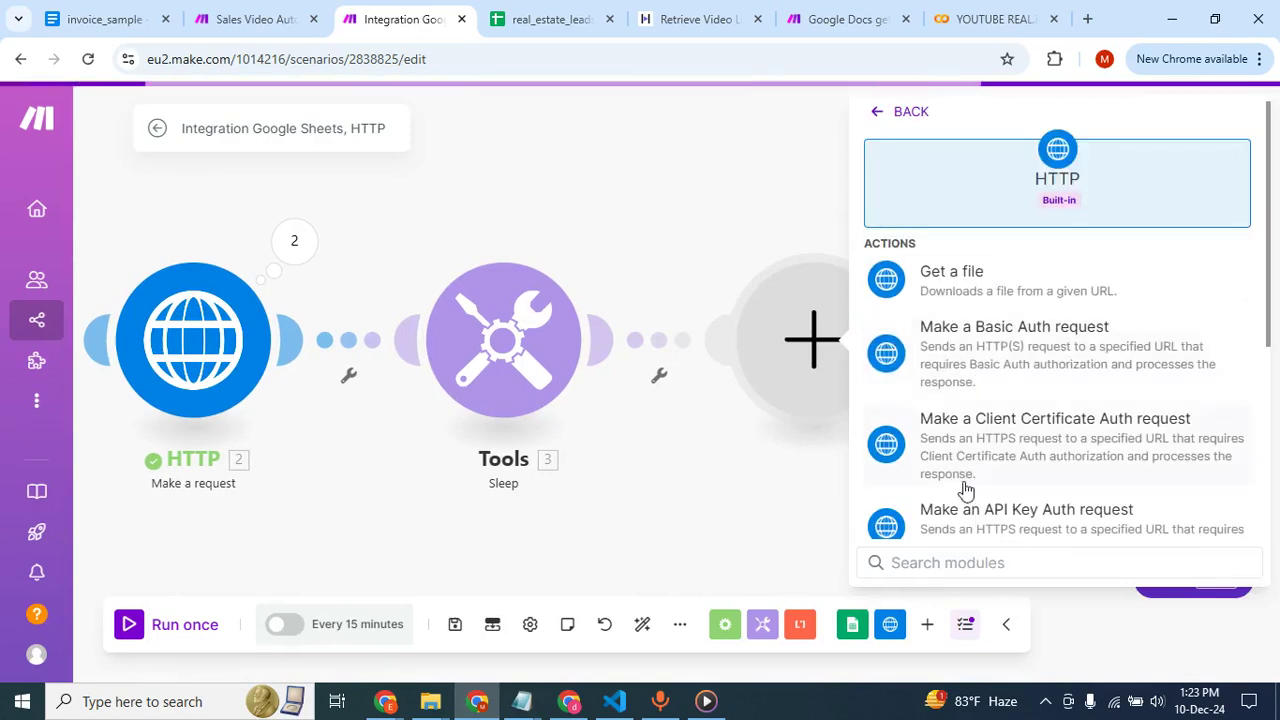
scroll(965, 480, "down", 3)
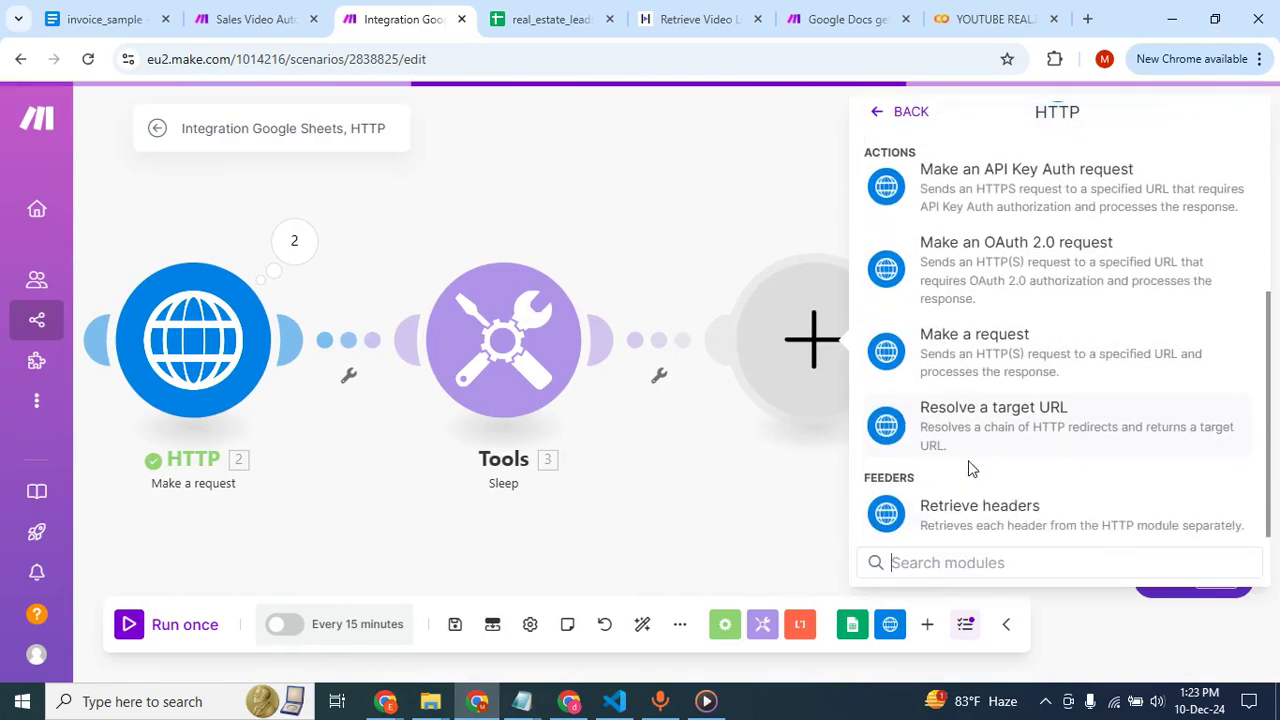
left_click(990, 364)
left_click(936, 258)
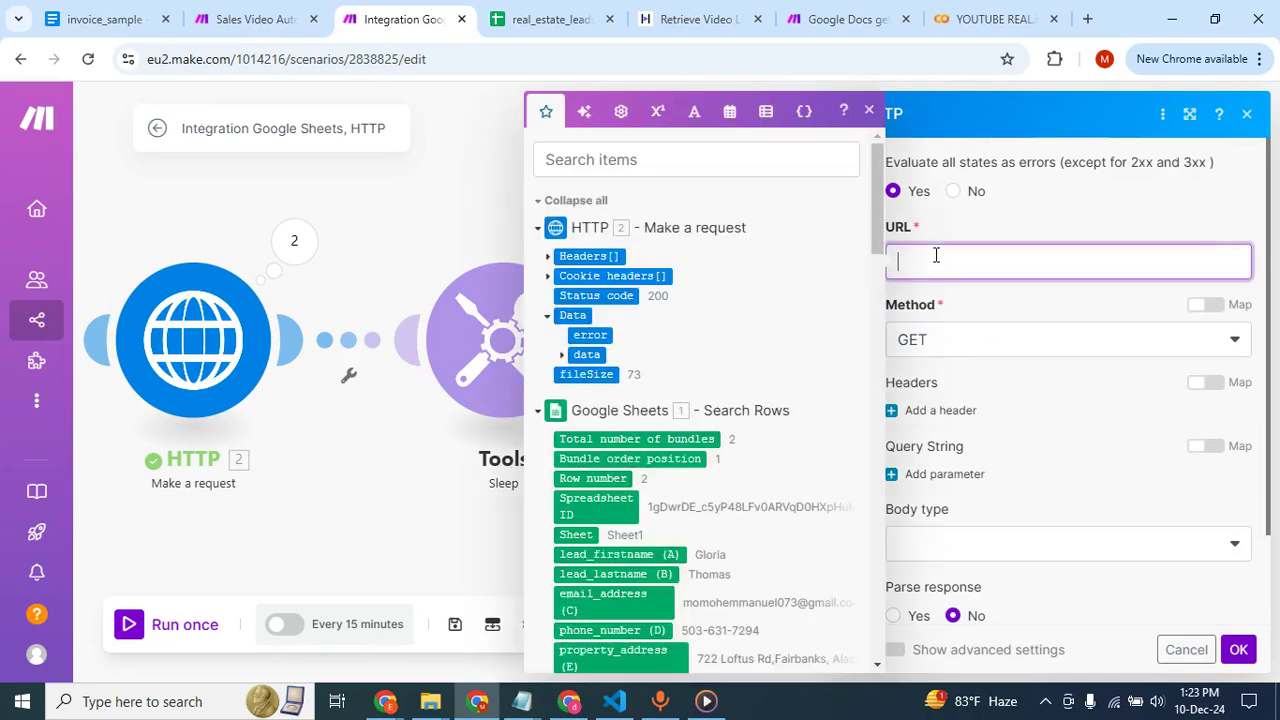
type("https://api.heygen.com/v1/video_status.get?video_id={{13.data.data.video_id}}")
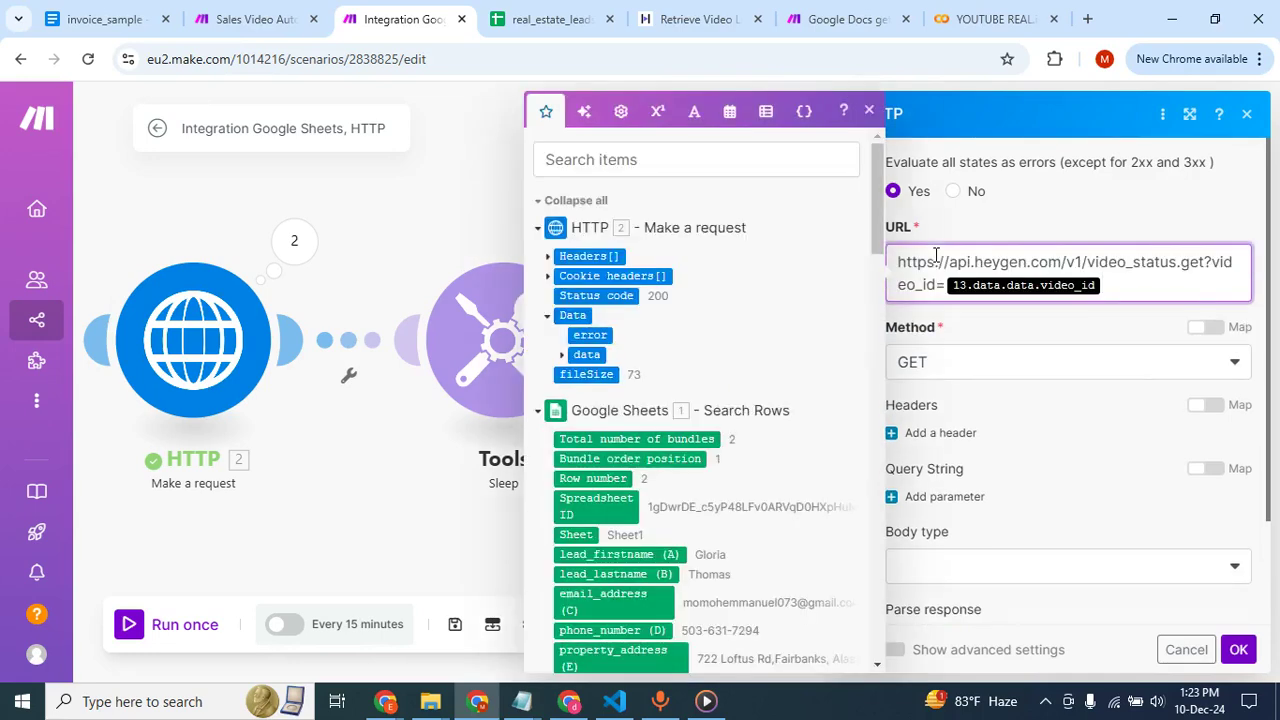
key("BackSpace")
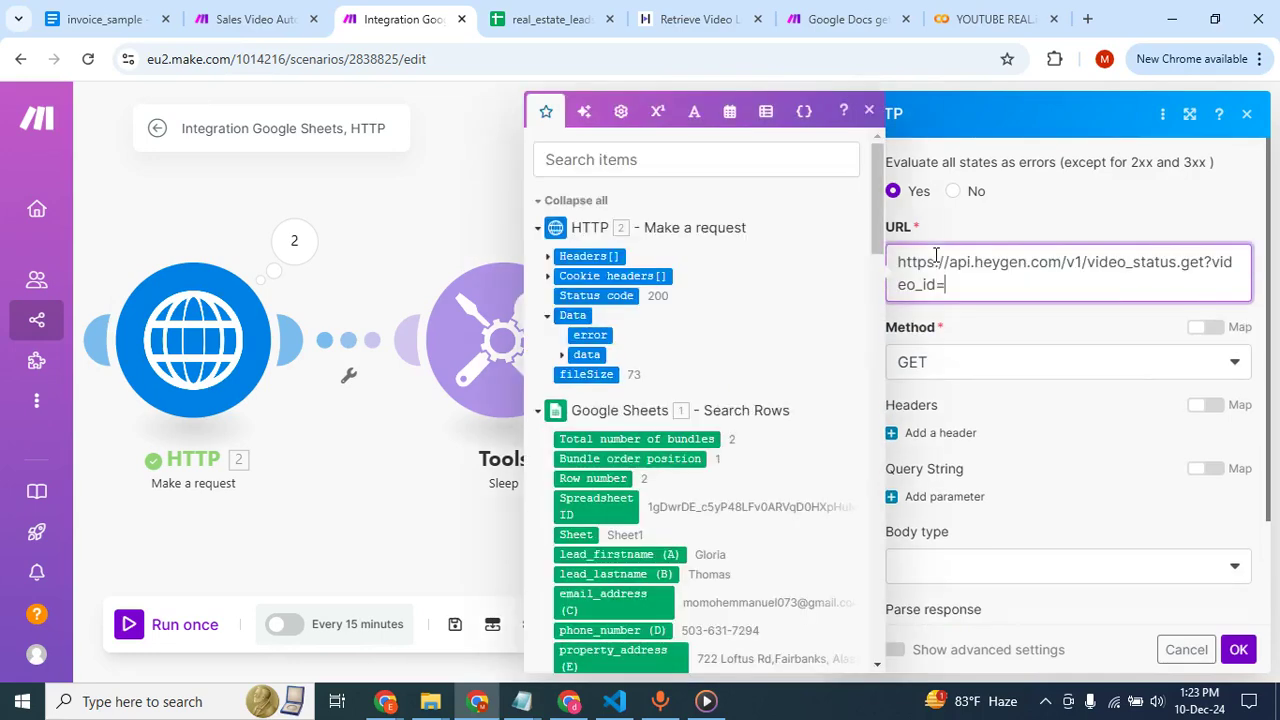
left_click(563, 357)
left_click(614, 374)
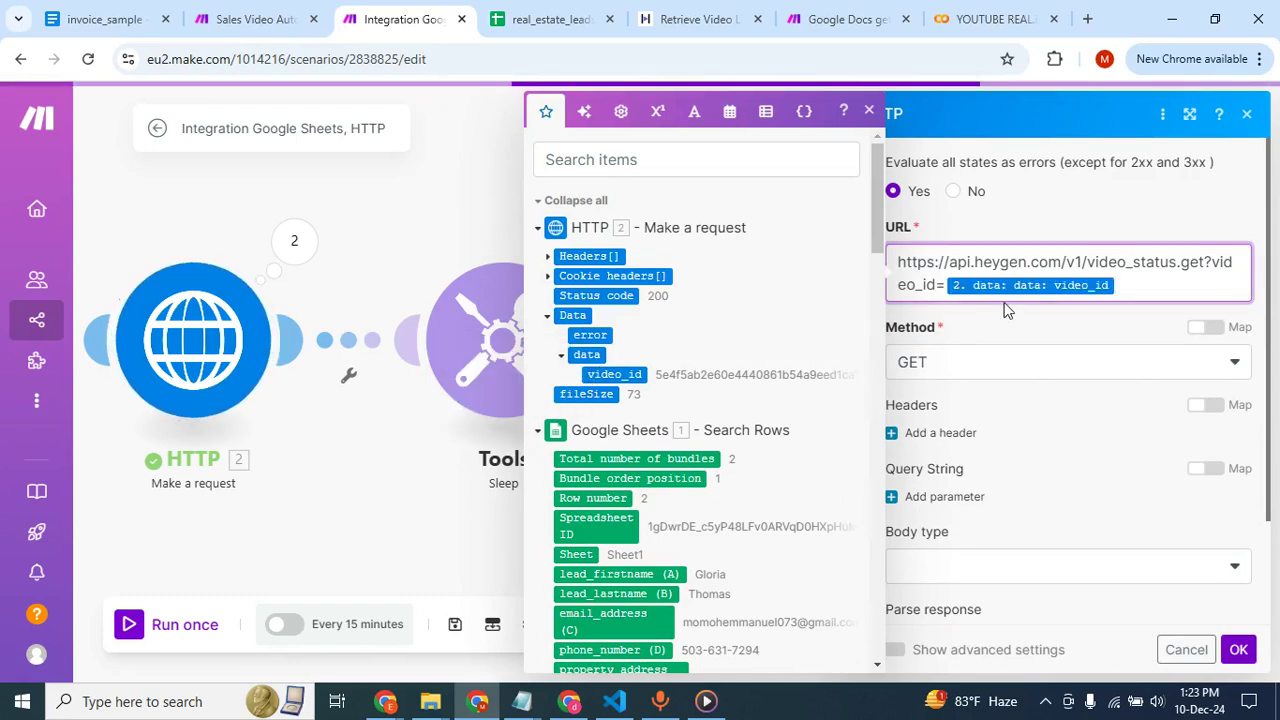
left_click(1025, 330)
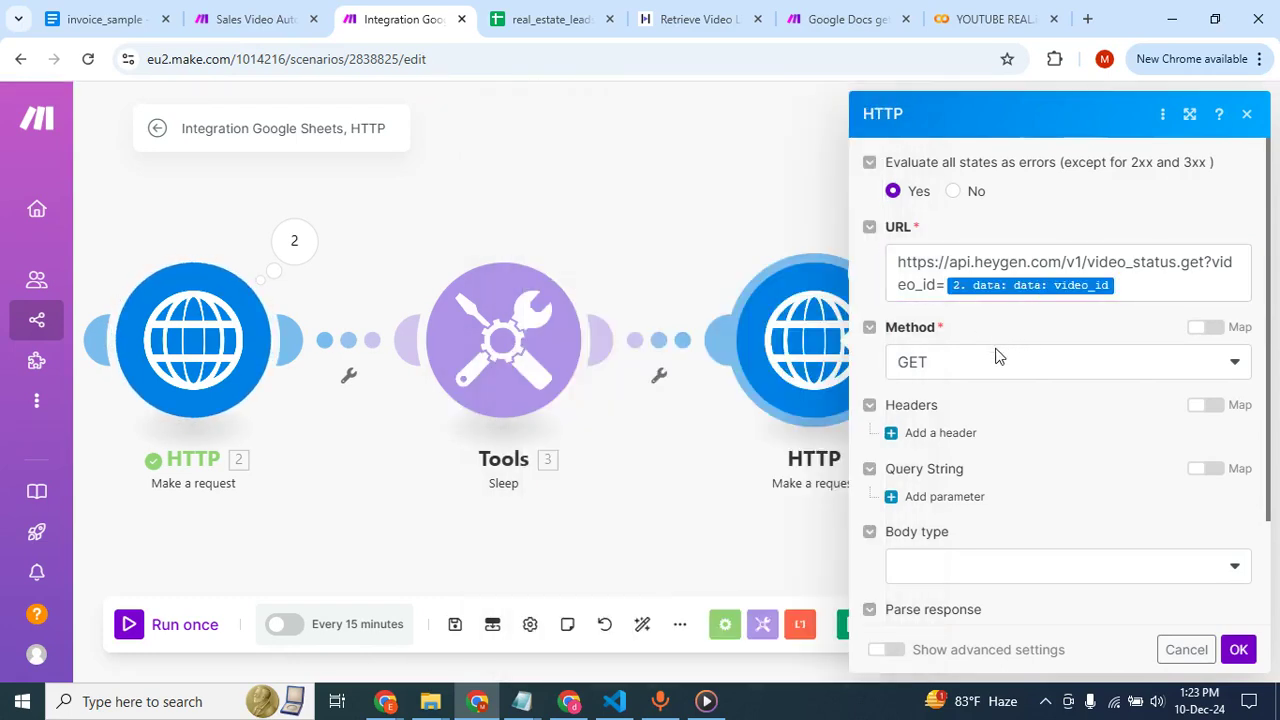
Add a header named X-Api-Key to the new HTTP module.
left_click(960, 436)
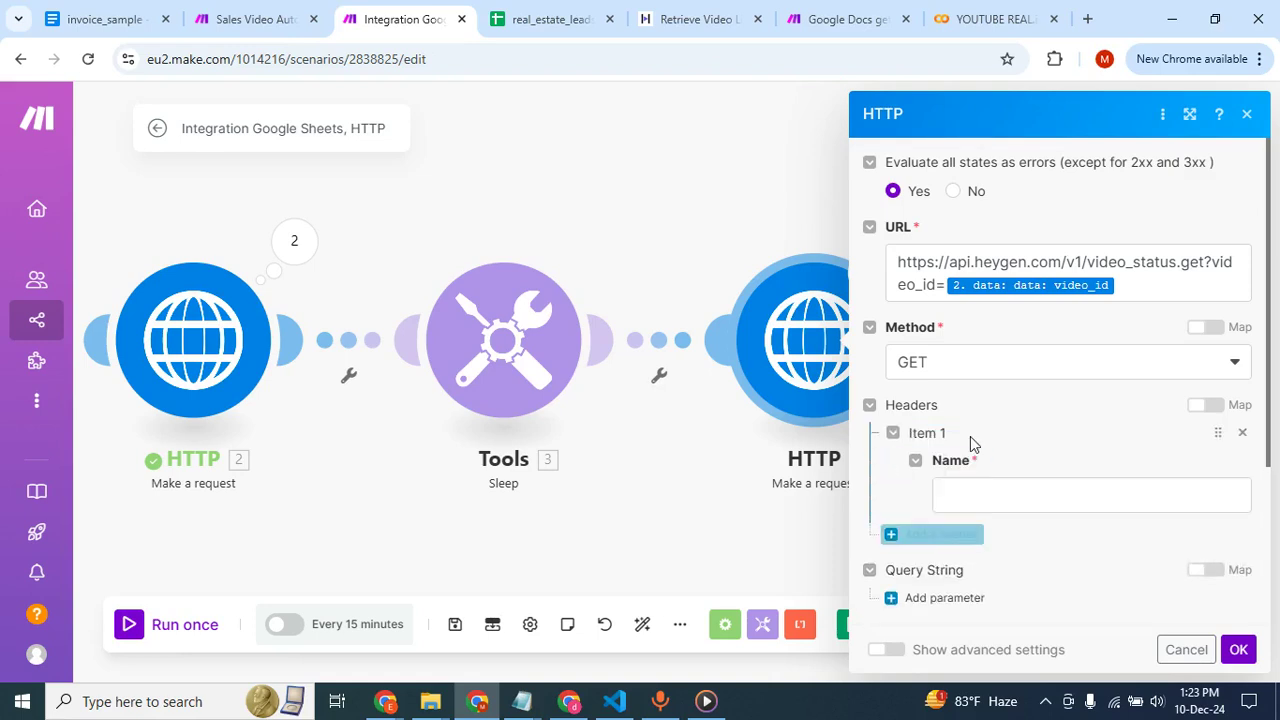
left_click(948, 504)
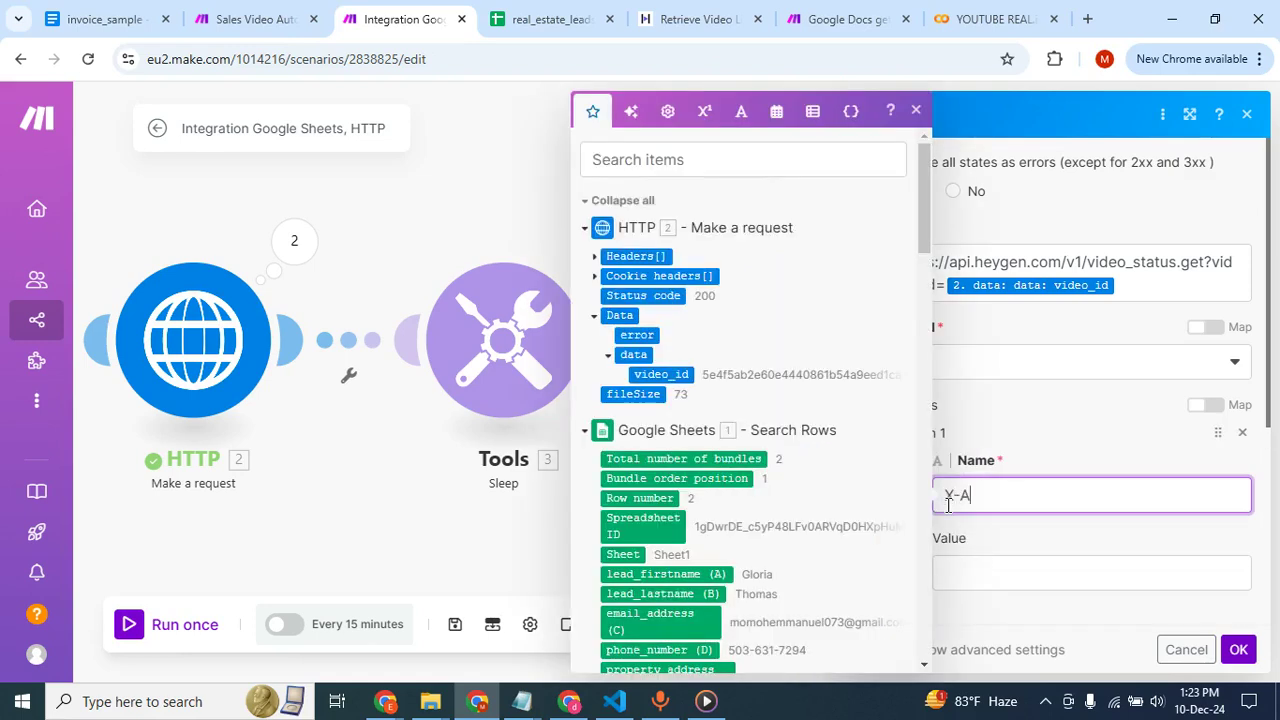
type("X-Api-Key")
left_click(997, 565)
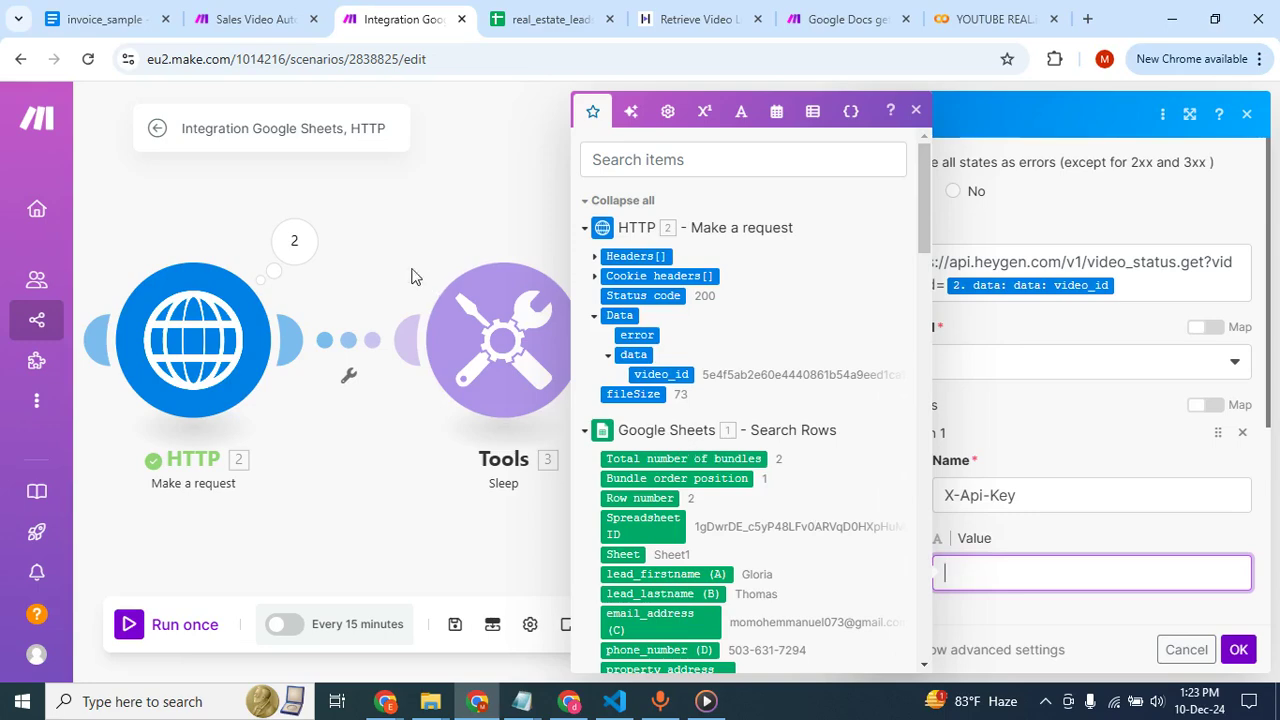
Look through the open HeyGen home and API documentation pages for the API key, and return to the scenario.
key("alt+Tab")
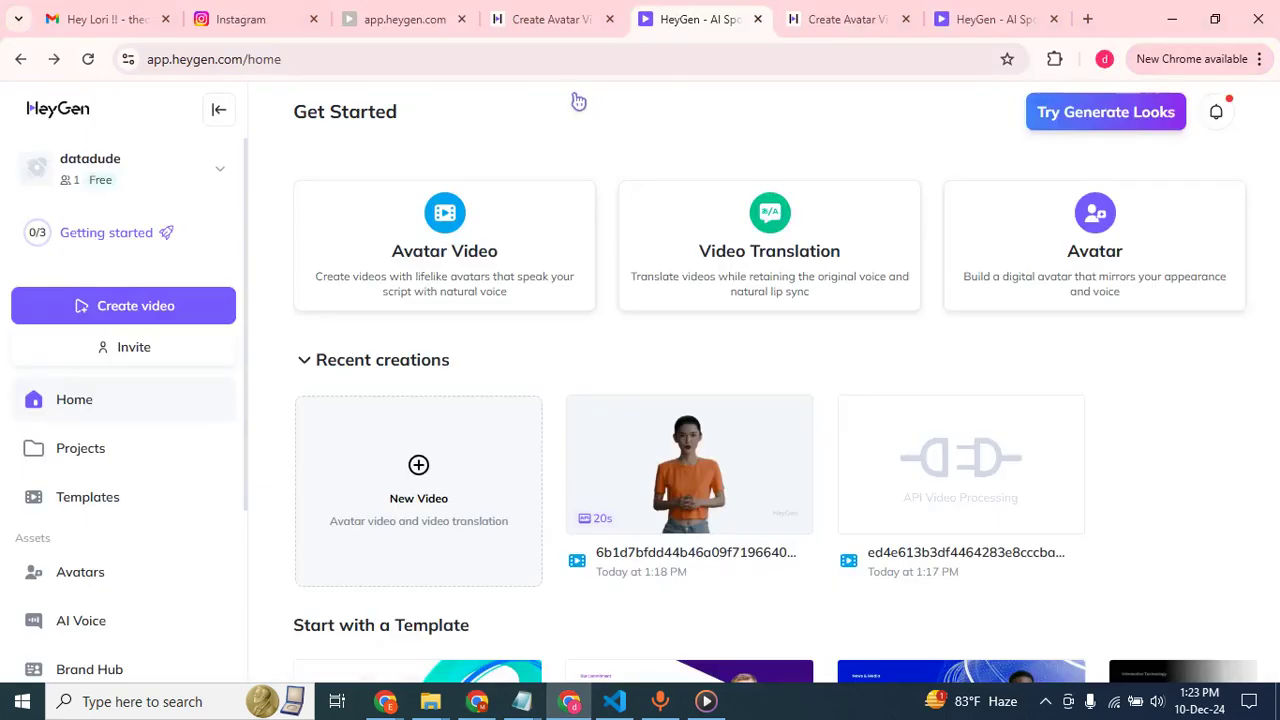
left_click(812, 14)
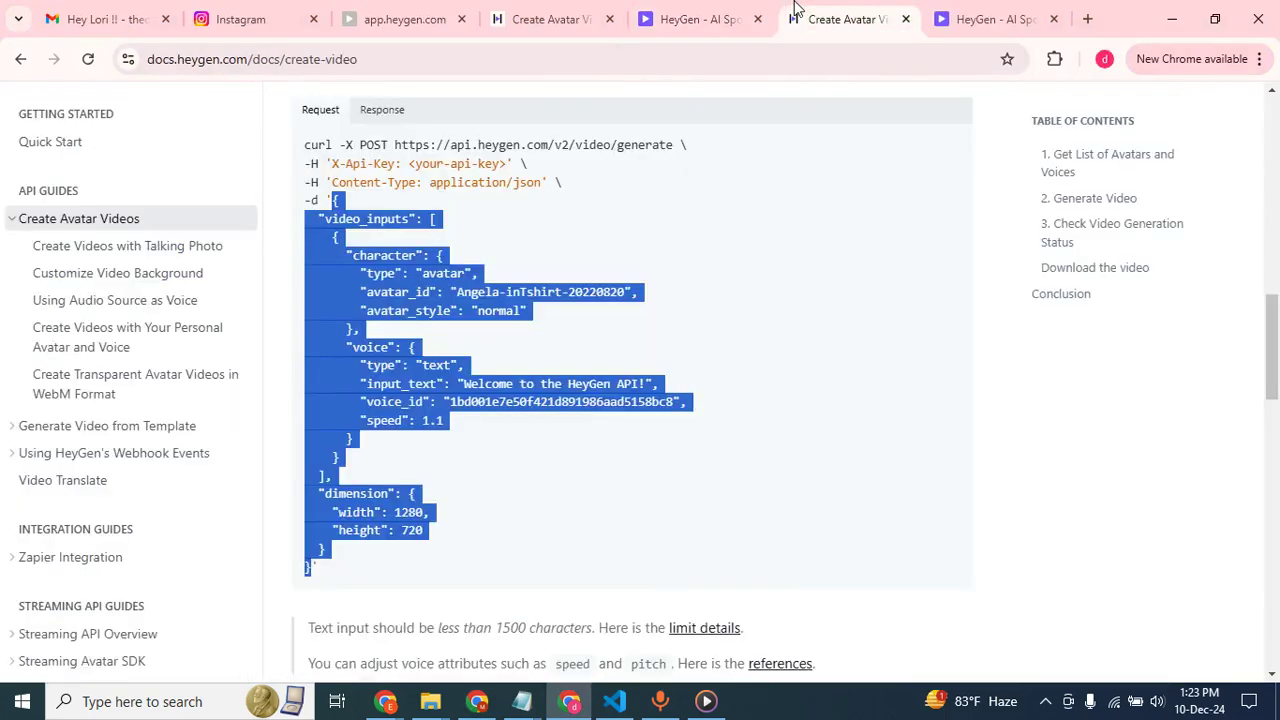
left_click(705, 10)
key("alt+Tab")
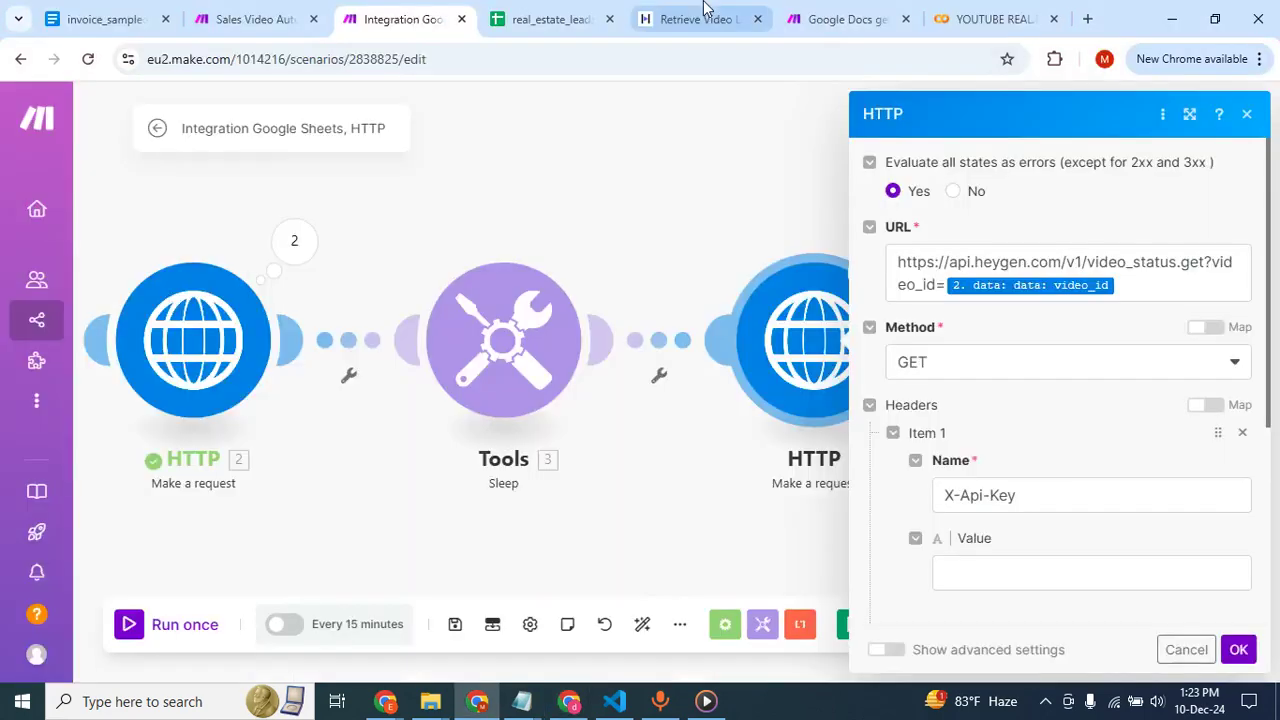
Copy the API key from the first HTTP module's header into the X-Api-Key value of the new HTTP module.
left_click(240, 325)
left_click(240, 325)
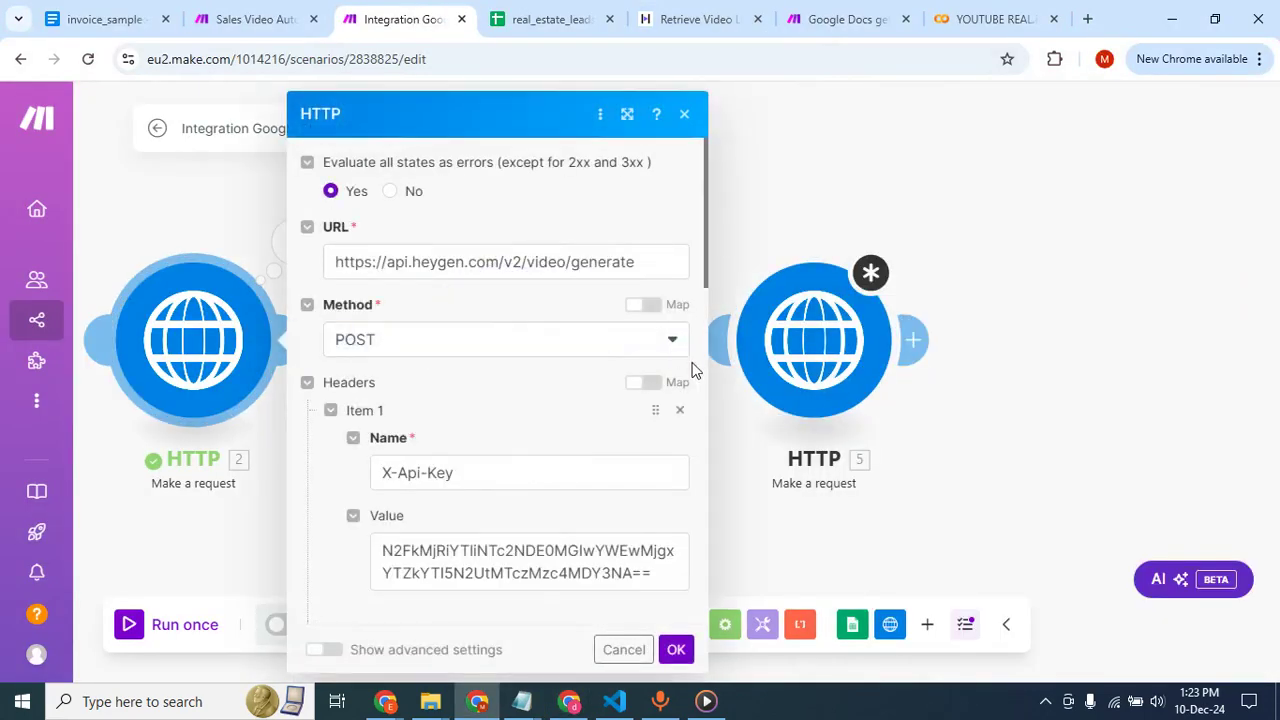
left_click(527, 540)
key("ctrl+a")
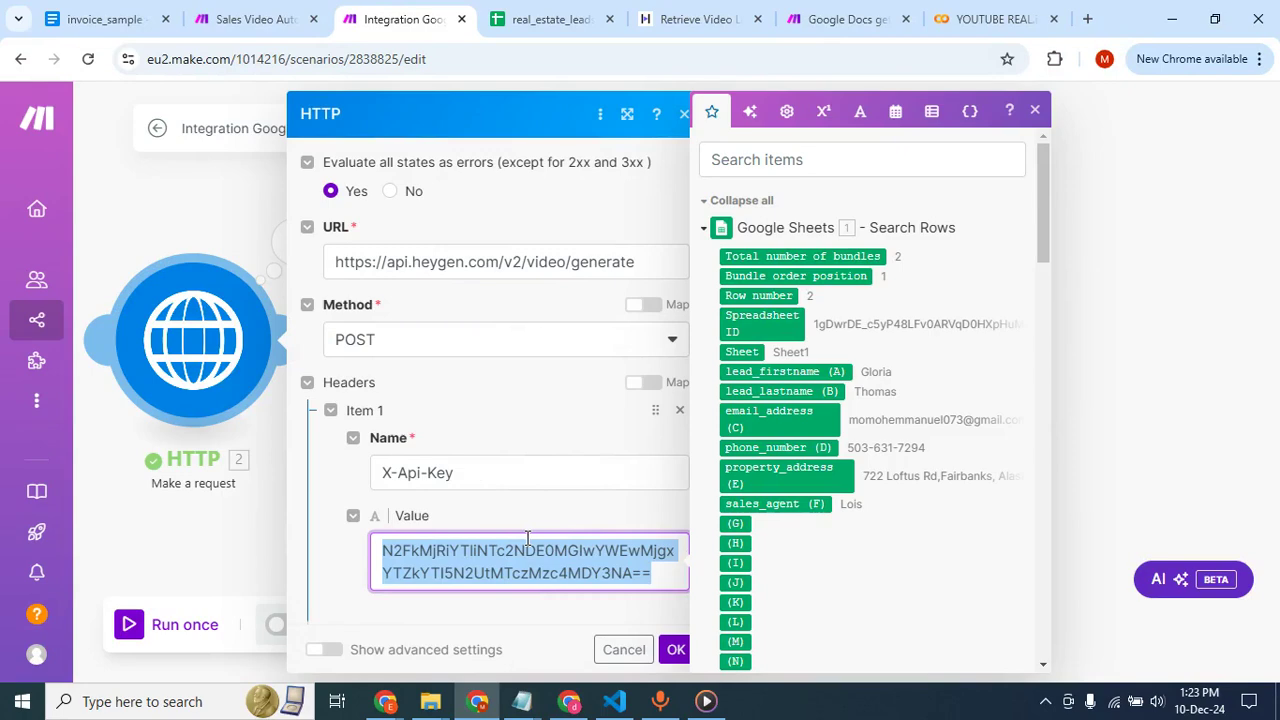
left_click(157, 204)
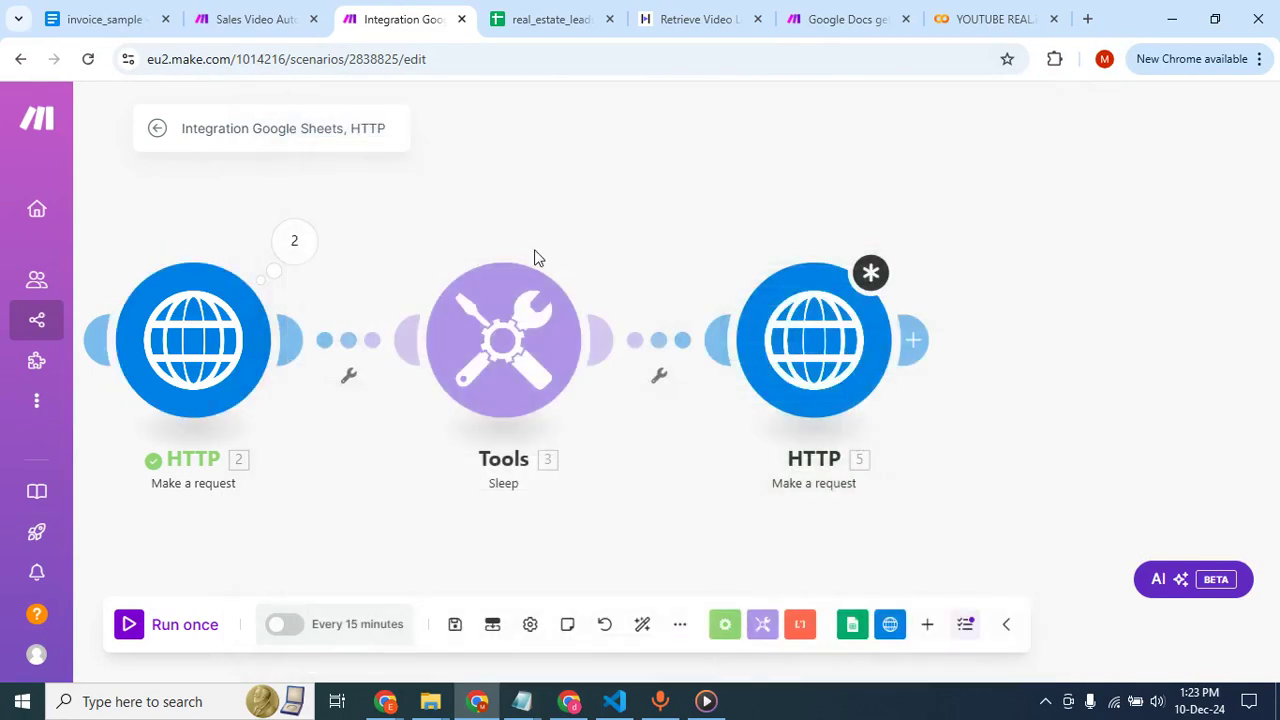
left_click(790, 325)
scroll(1004, 470, "down", 3)
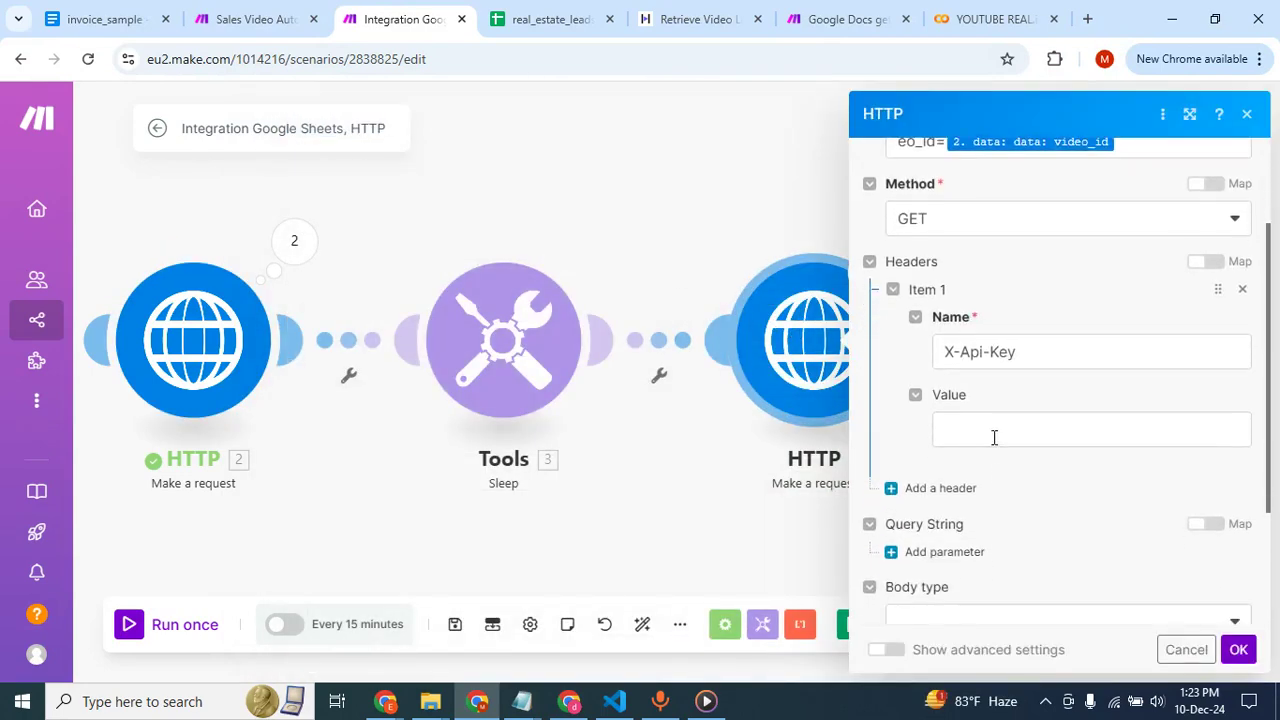
left_click(1003, 434)
key("ctrl+v")
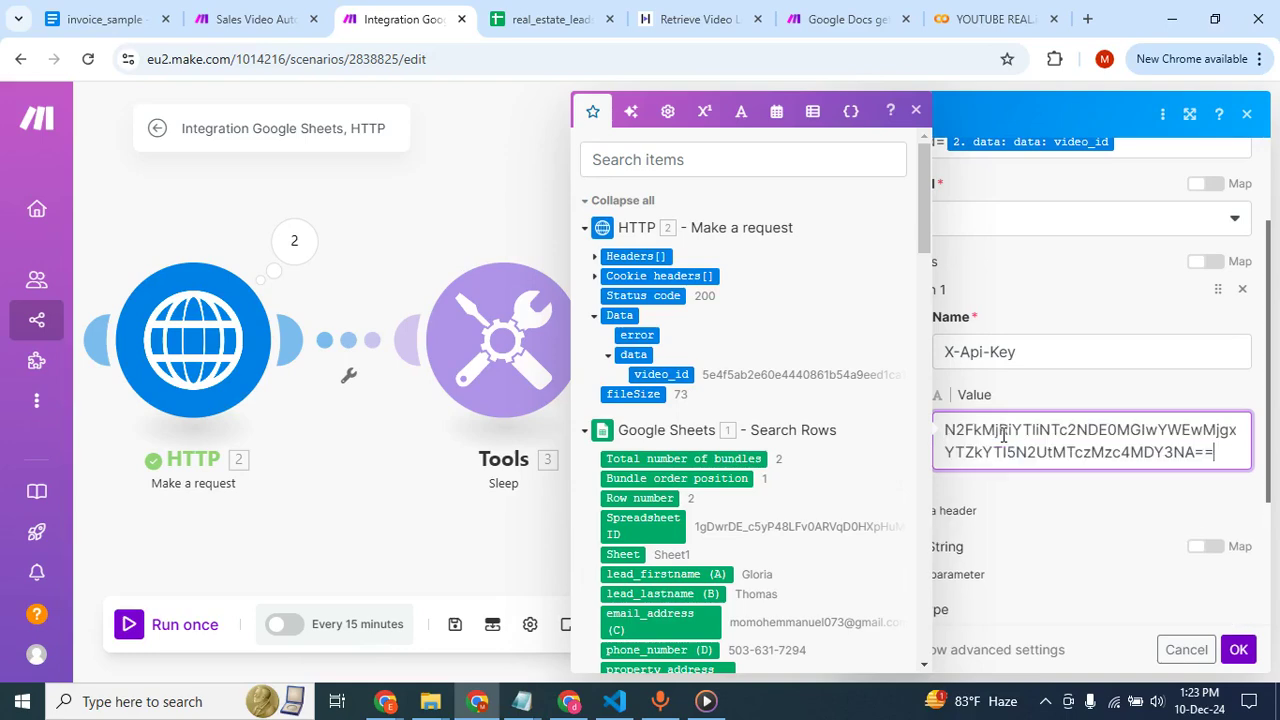
left_click(1045, 495)
Check the headers of the corresponding GET request module in the Sales Video Automation scenario, and return to the new scenario.
left_click(270, 22)
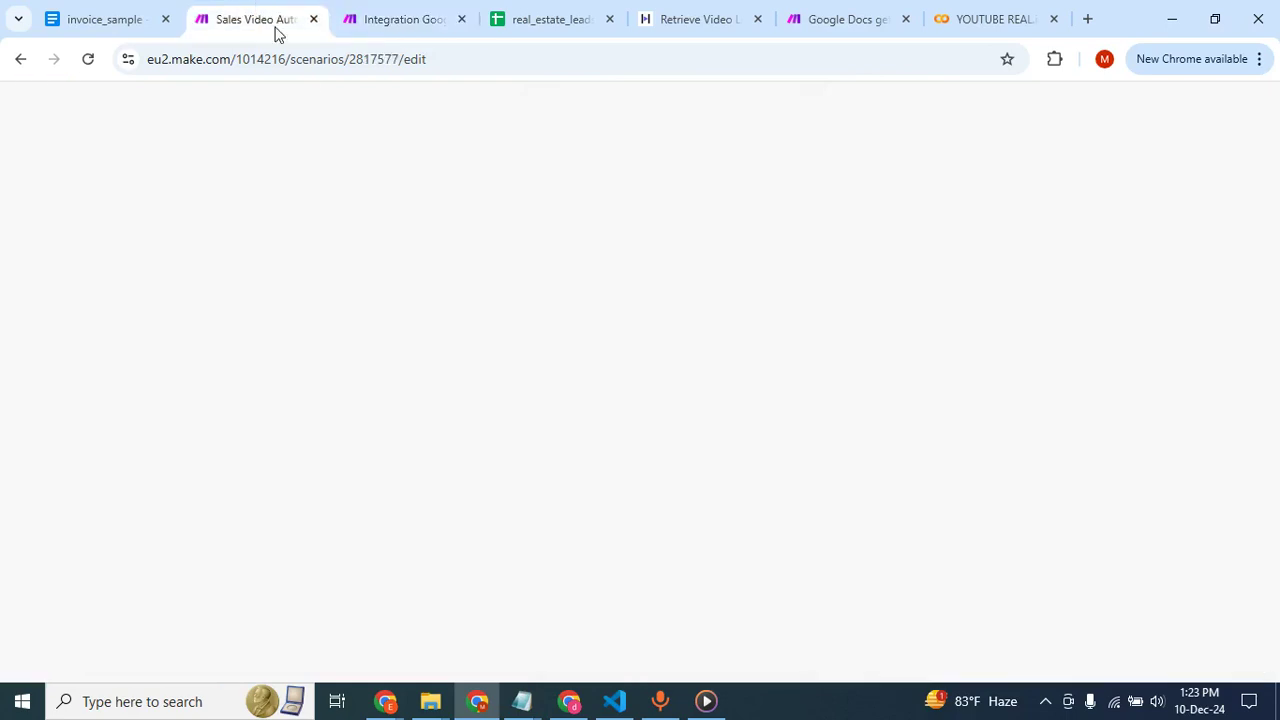
scroll(814, 363, "down", 3)
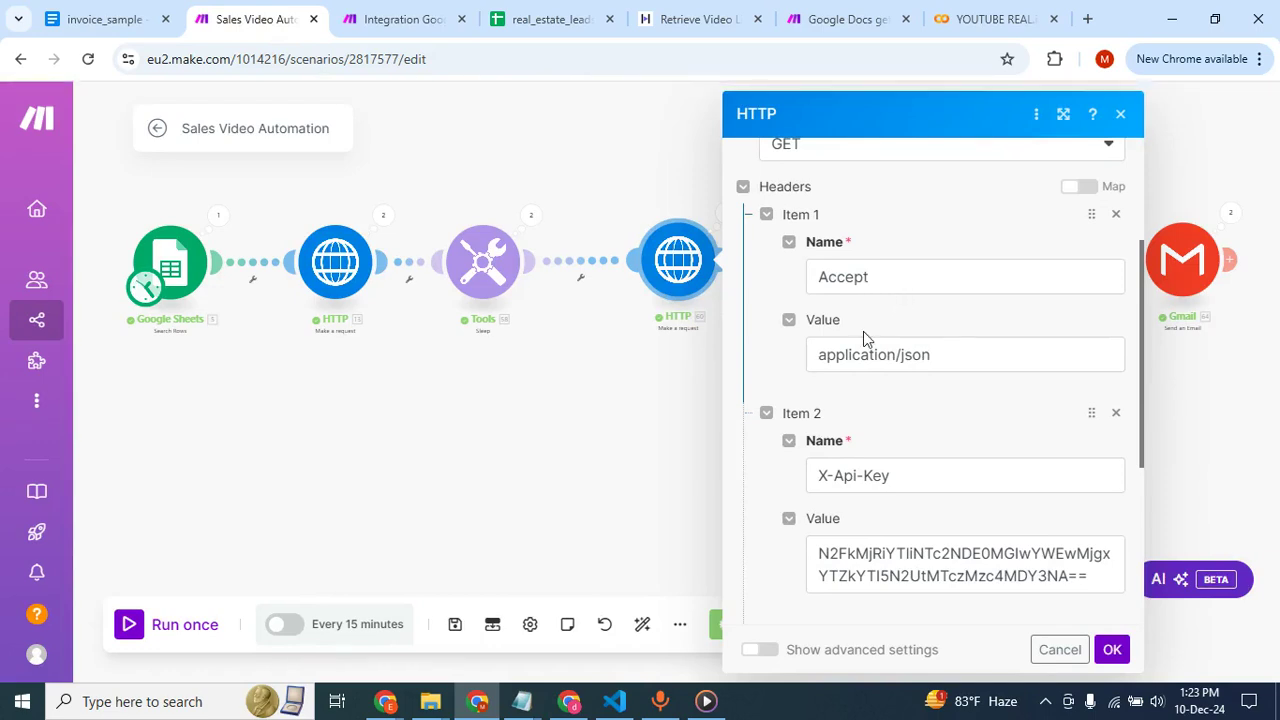
scroll(863, 331, "down", 2)
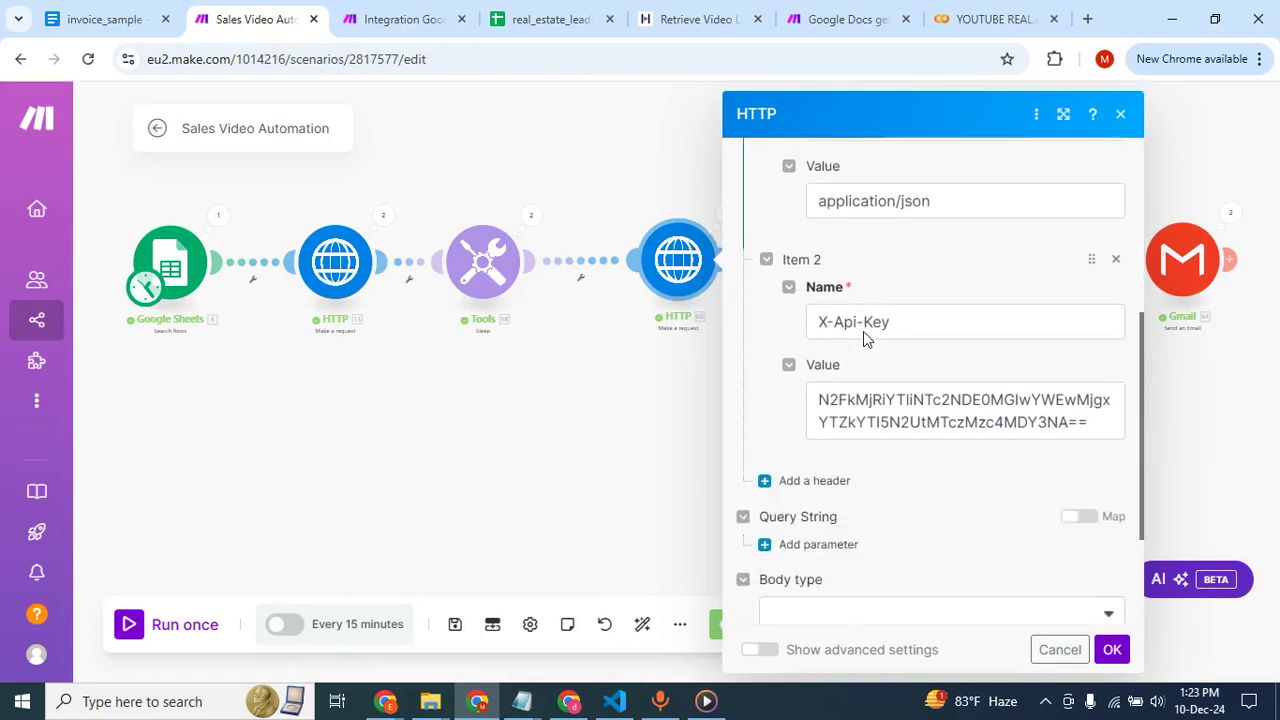
left_click(613, 178)
left_click(395, 15)
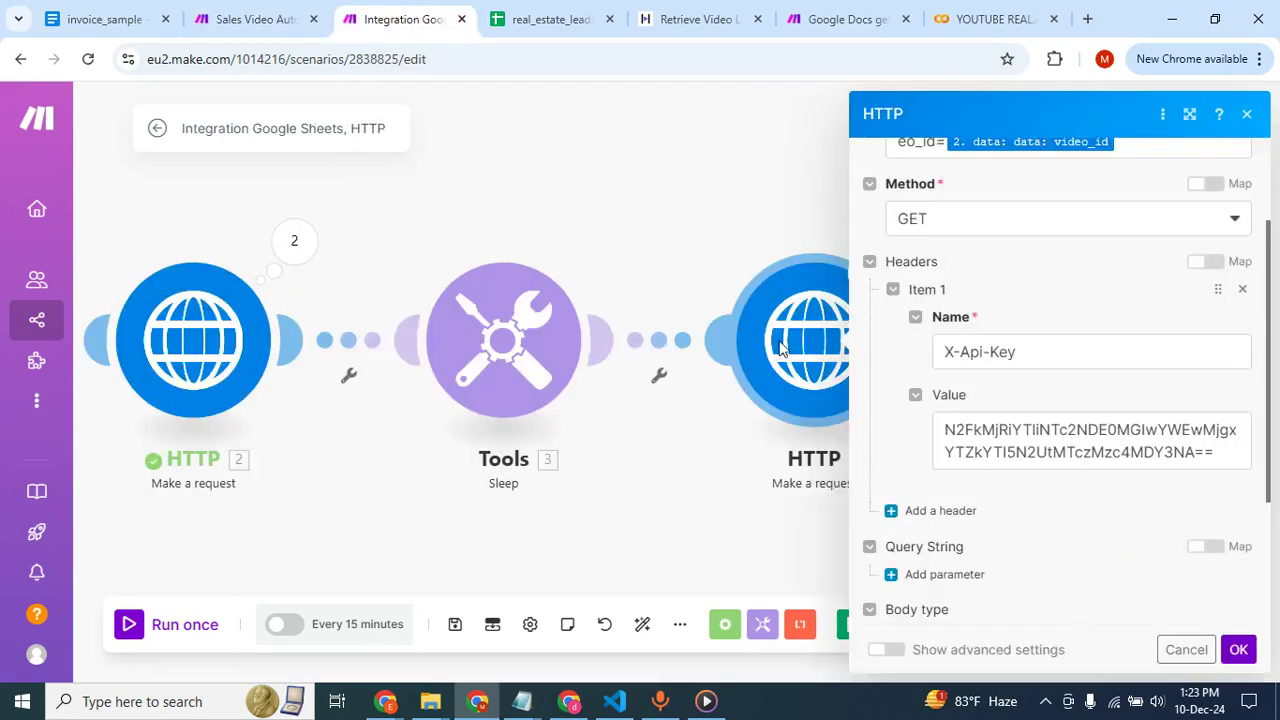
Add a second header named Accept with the value application/json to the new HTTP module.
scroll(1040, 525, "down", 1)
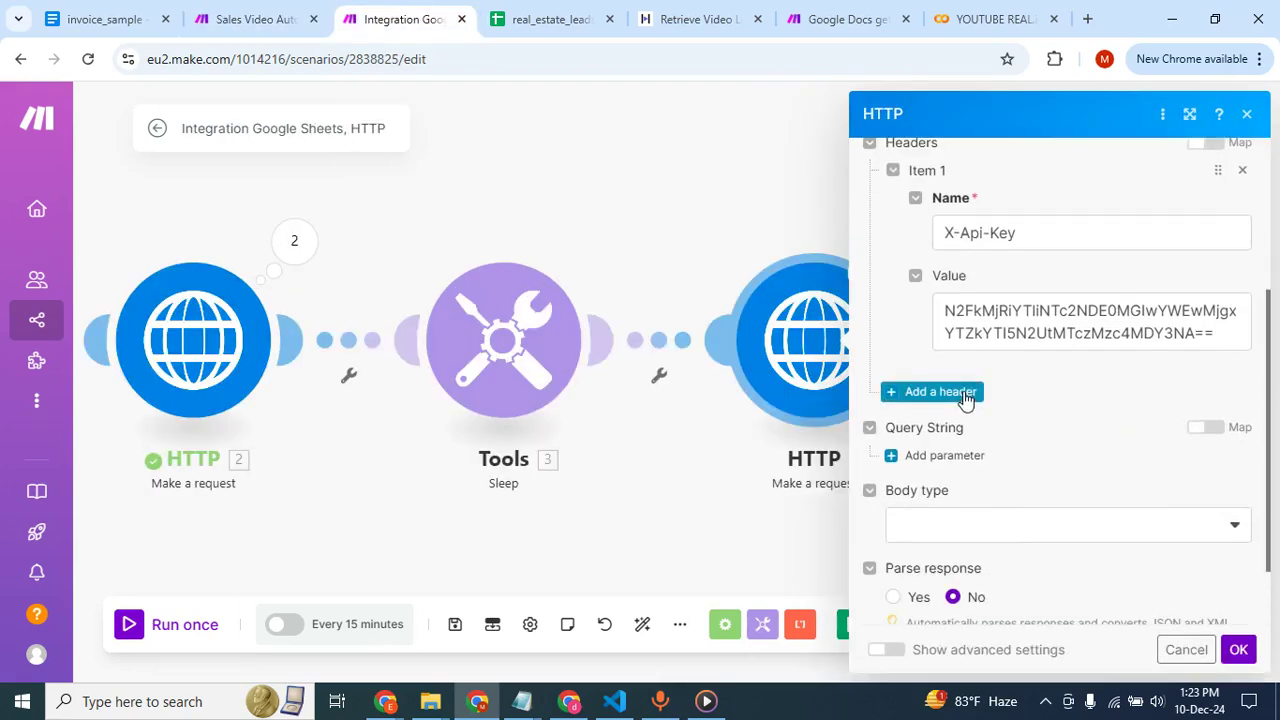
left_click(962, 392)
left_click(995, 456)
type("Accept")
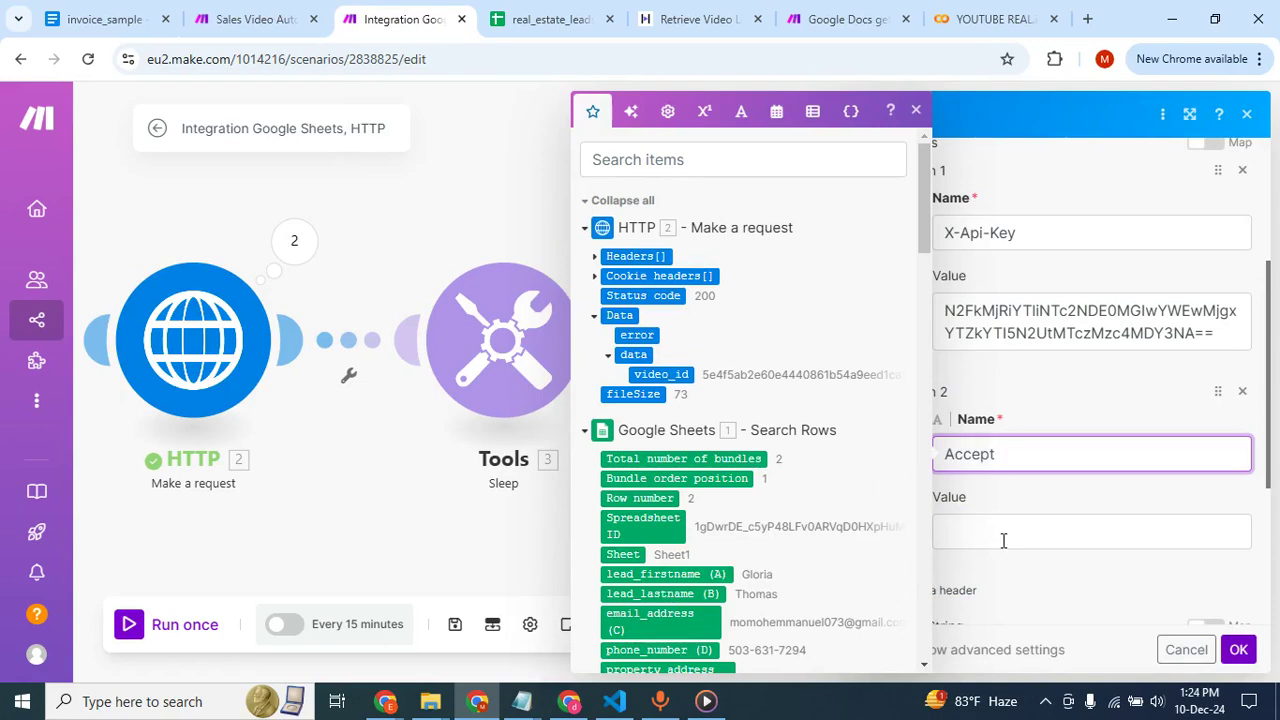
left_click(1003, 540)
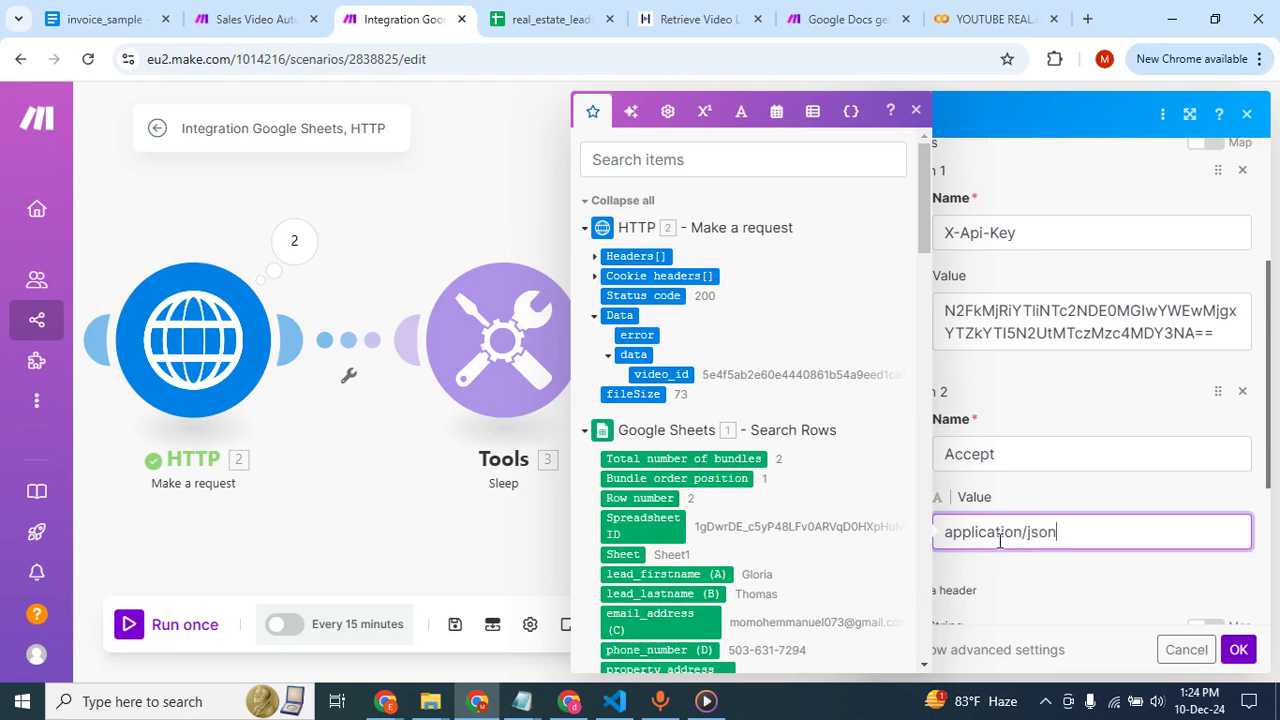
Set Parse response to Yes in the new HTTP module and review its request settings.
scroll(1094, 477, "down", 3)
left_click(1035, 396)
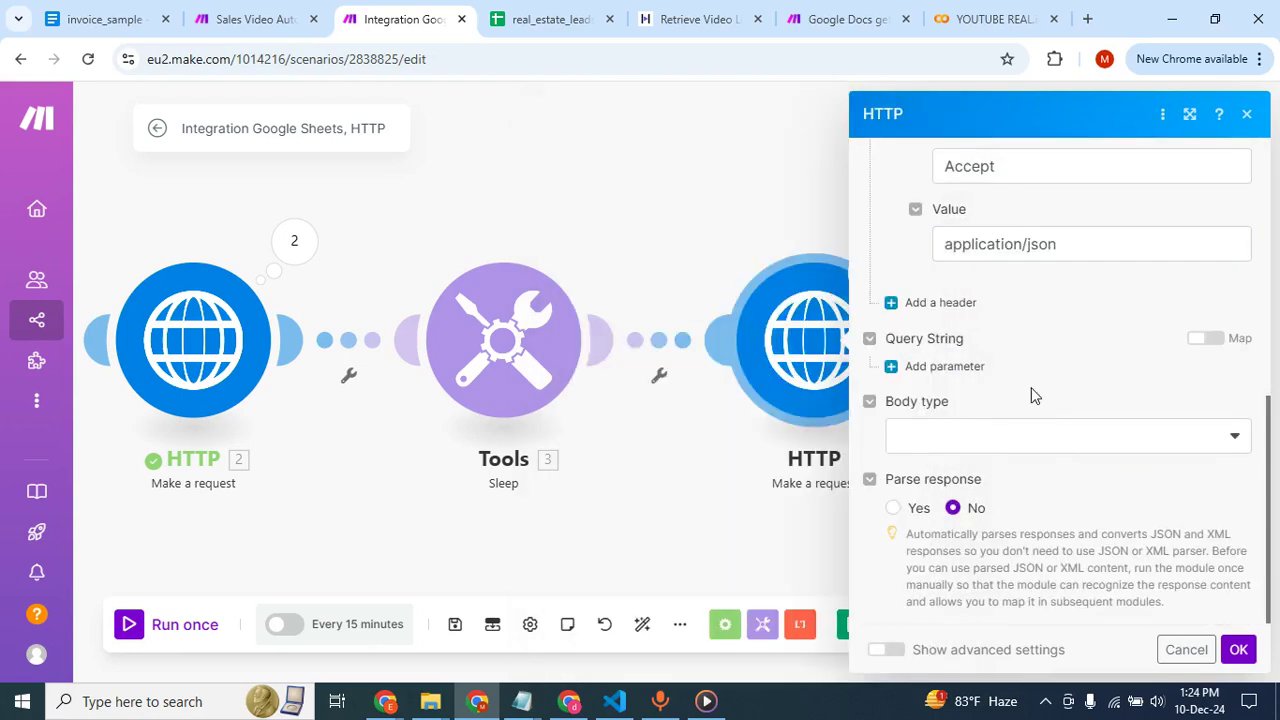
left_click(892, 508)
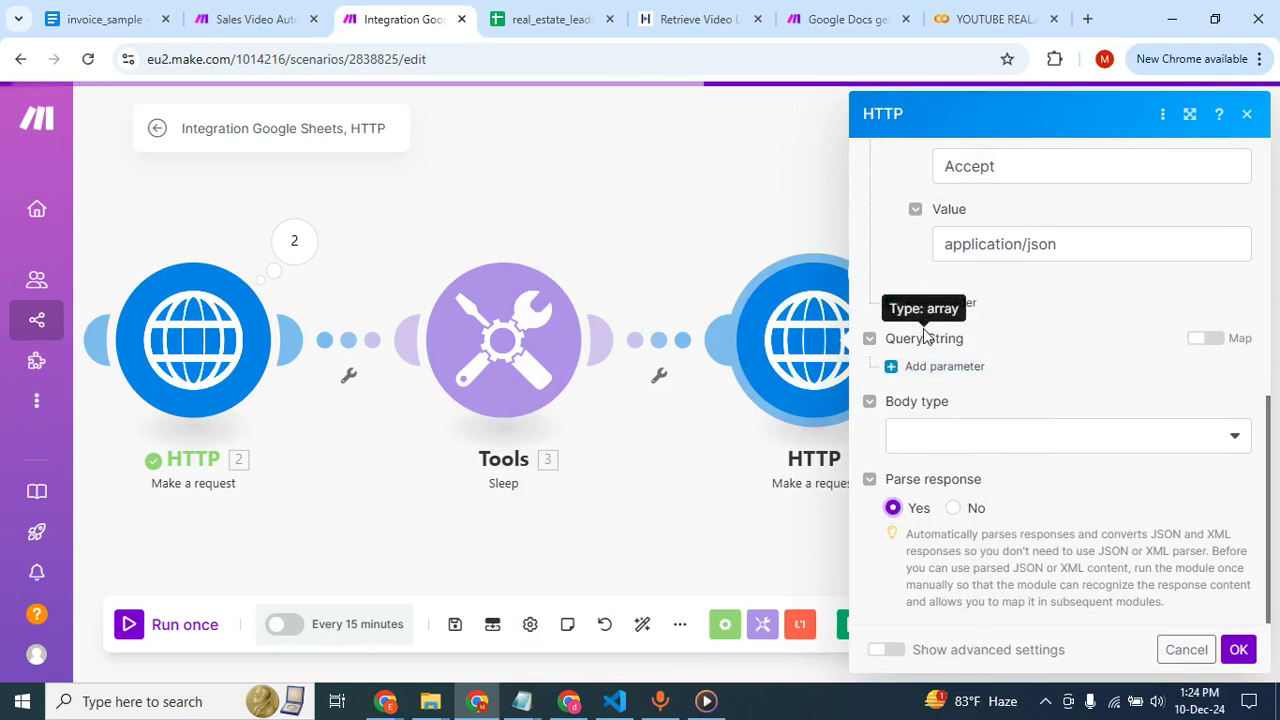
scroll(1027, 284, "up", 5)
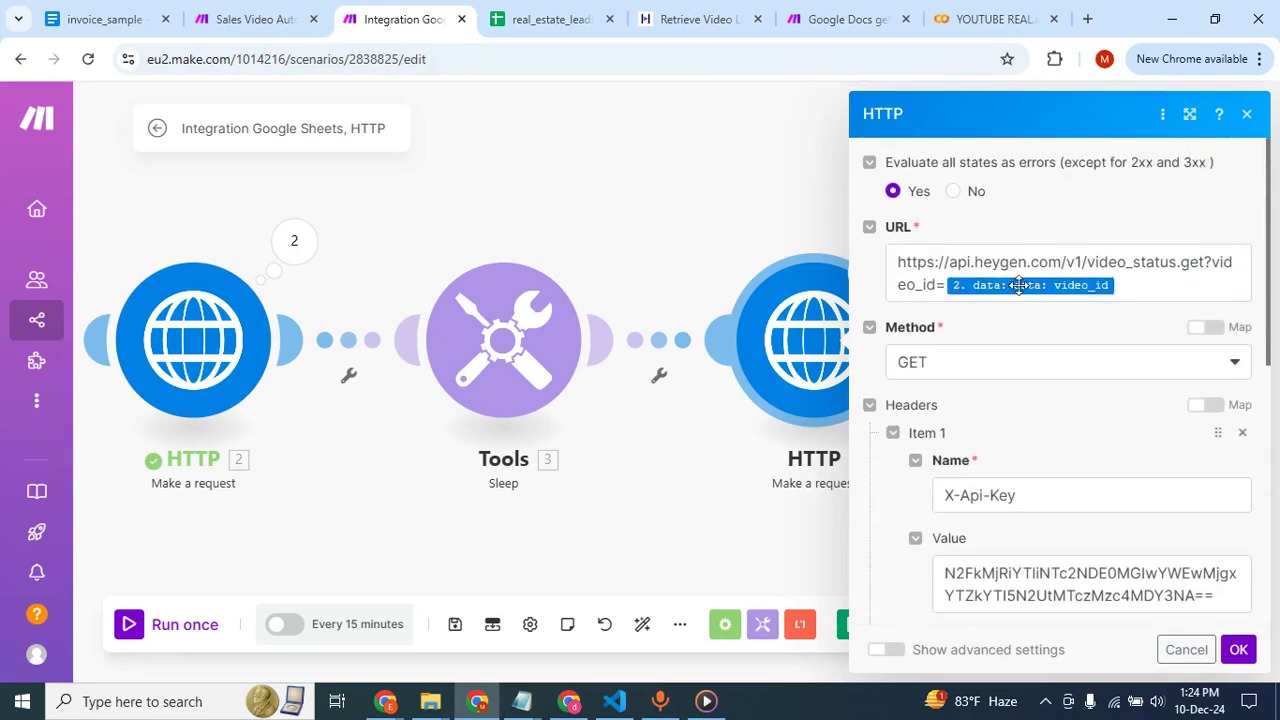
Review the URL, method, headers and Parse response settings of the new HTTP module and save them.
scroll(1040, 330, "down", 5)
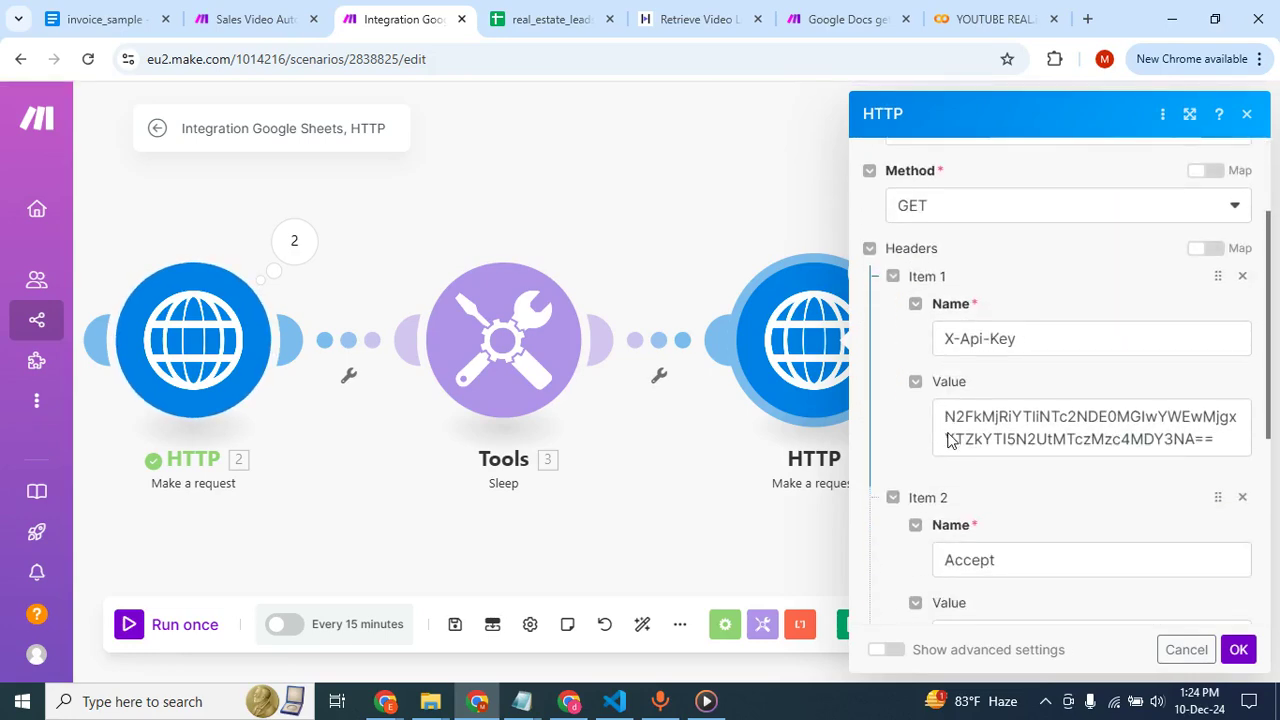
scroll(990, 340, "down", 2)
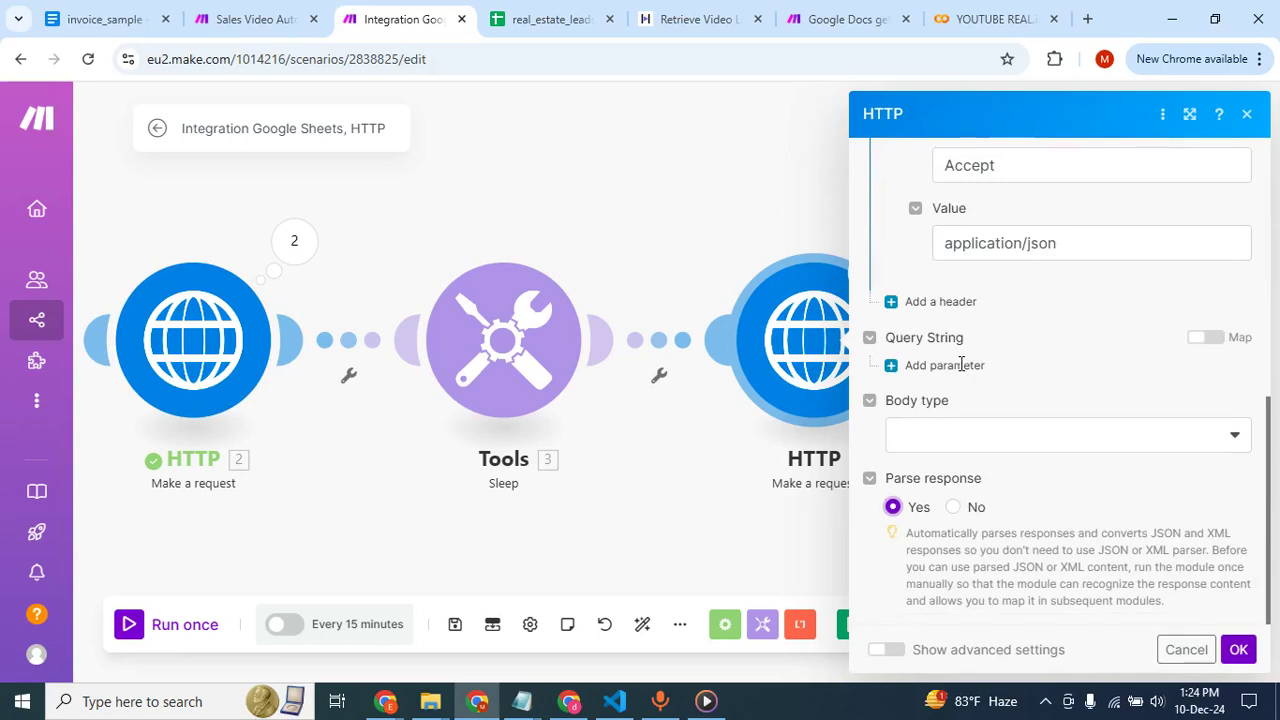
left_click(1238, 650)
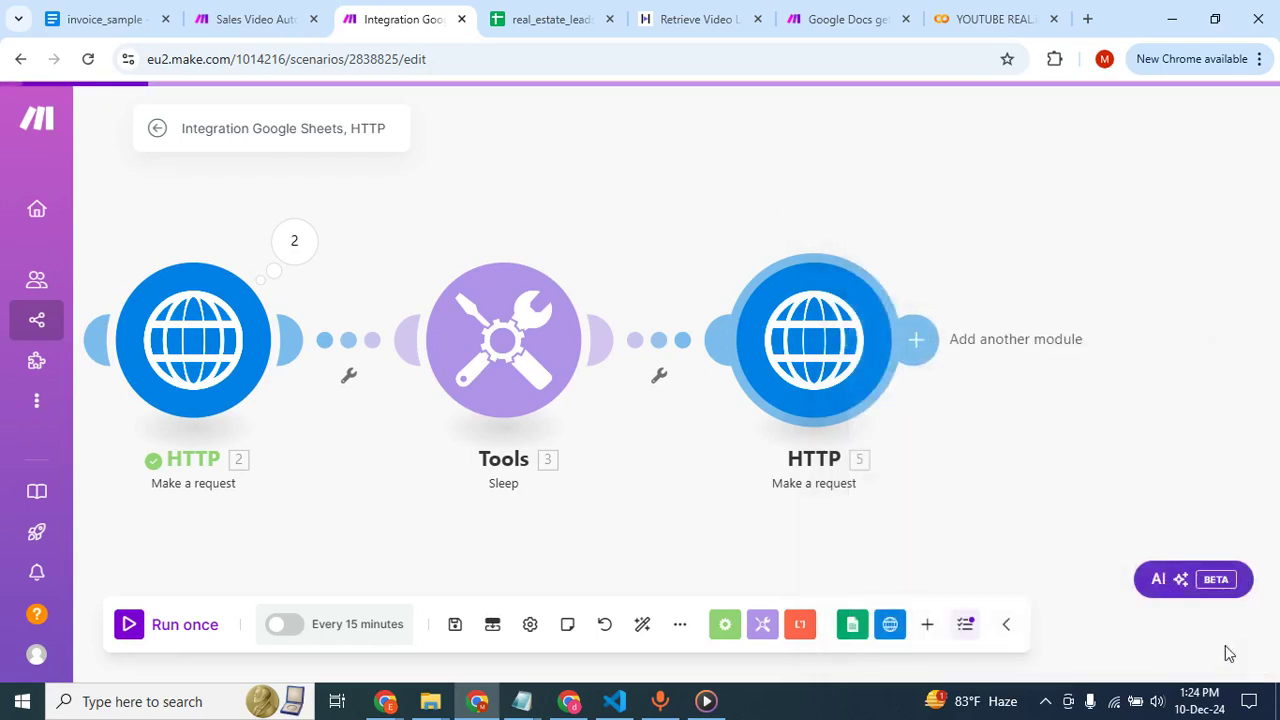
Inspect the output of Operation 1 in the first HTTP module's run results, and check the second HTTP module's request settings.
left_click(918, 338)
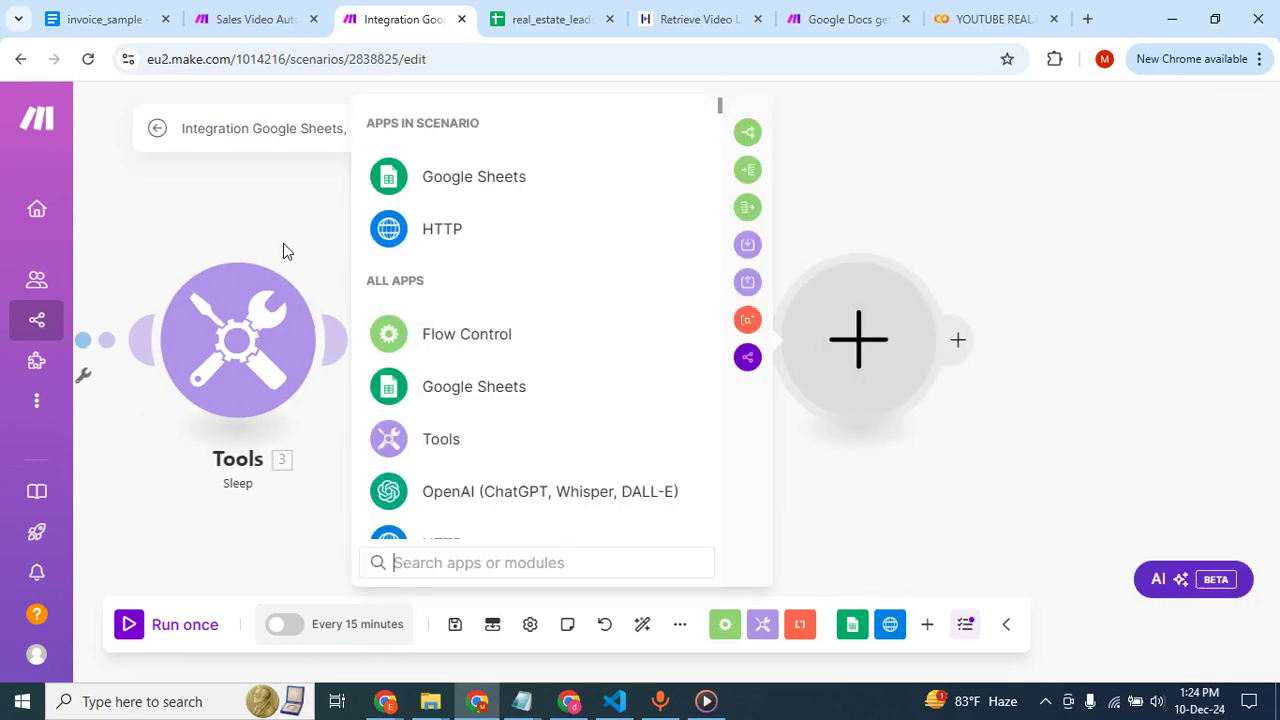
left_click(283, 244)
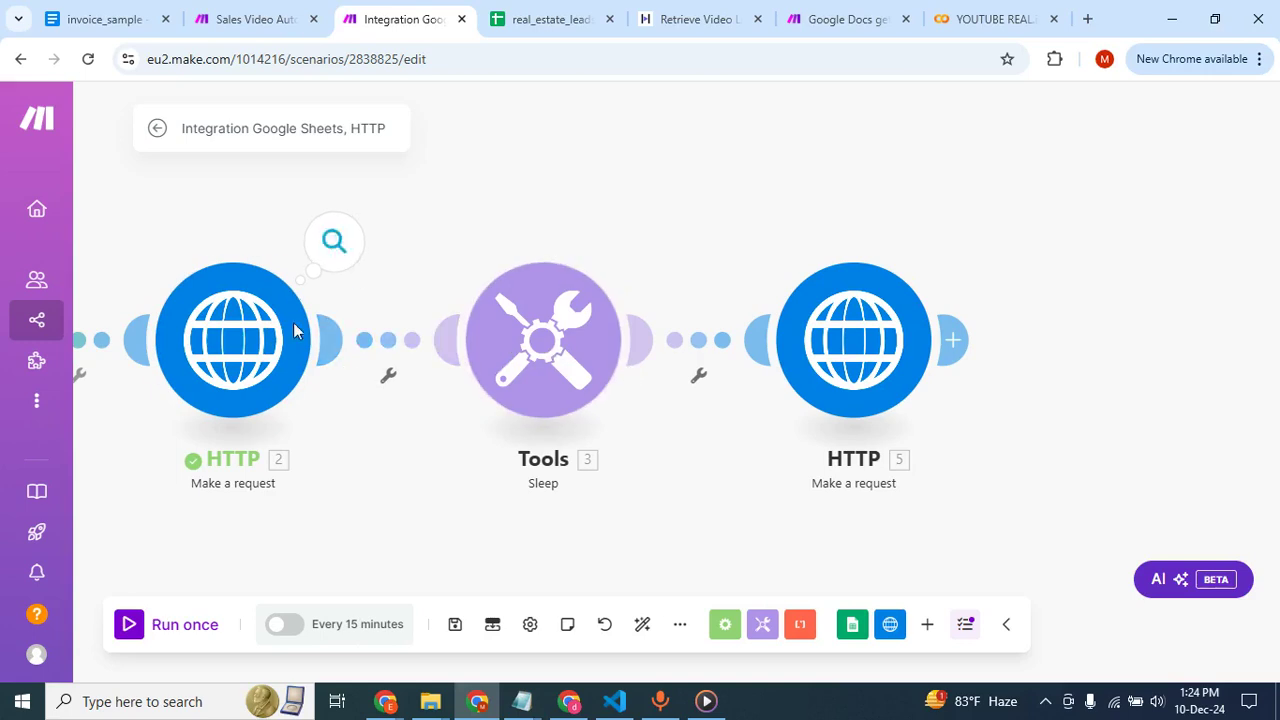
left_click(341, 249)
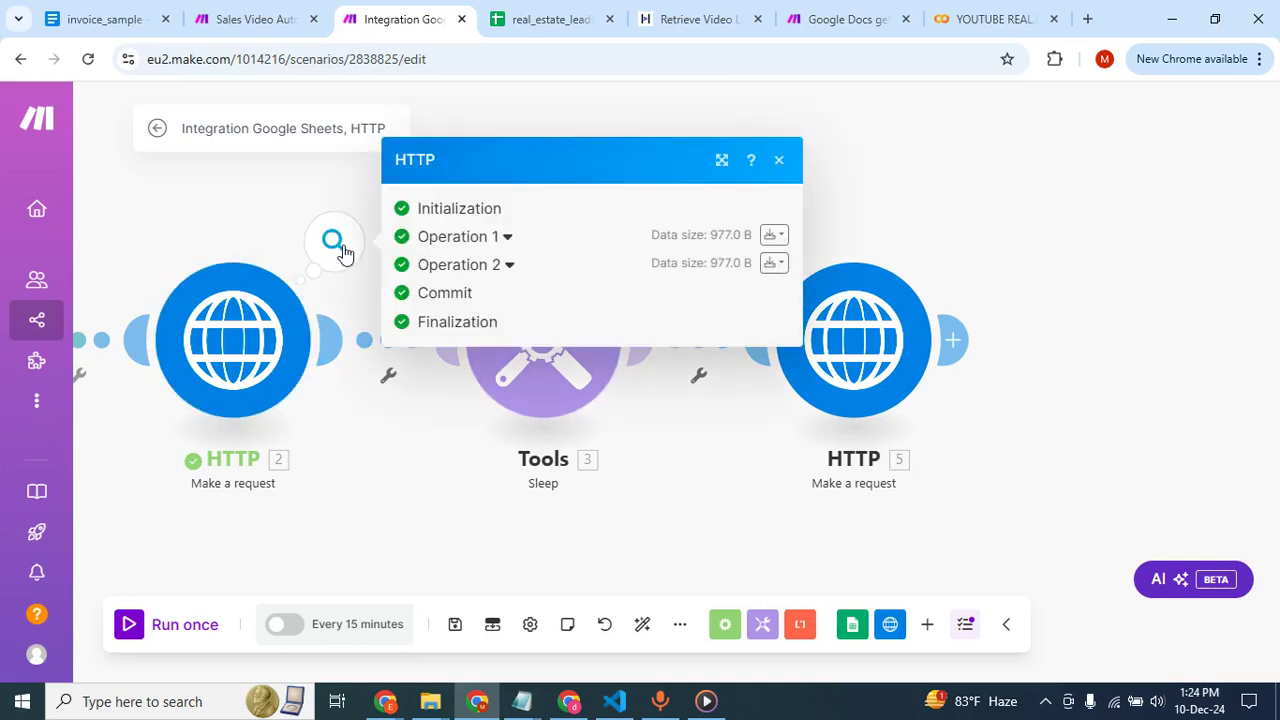
left_click(471, 237)
scroll(450, 330, "down", 3)
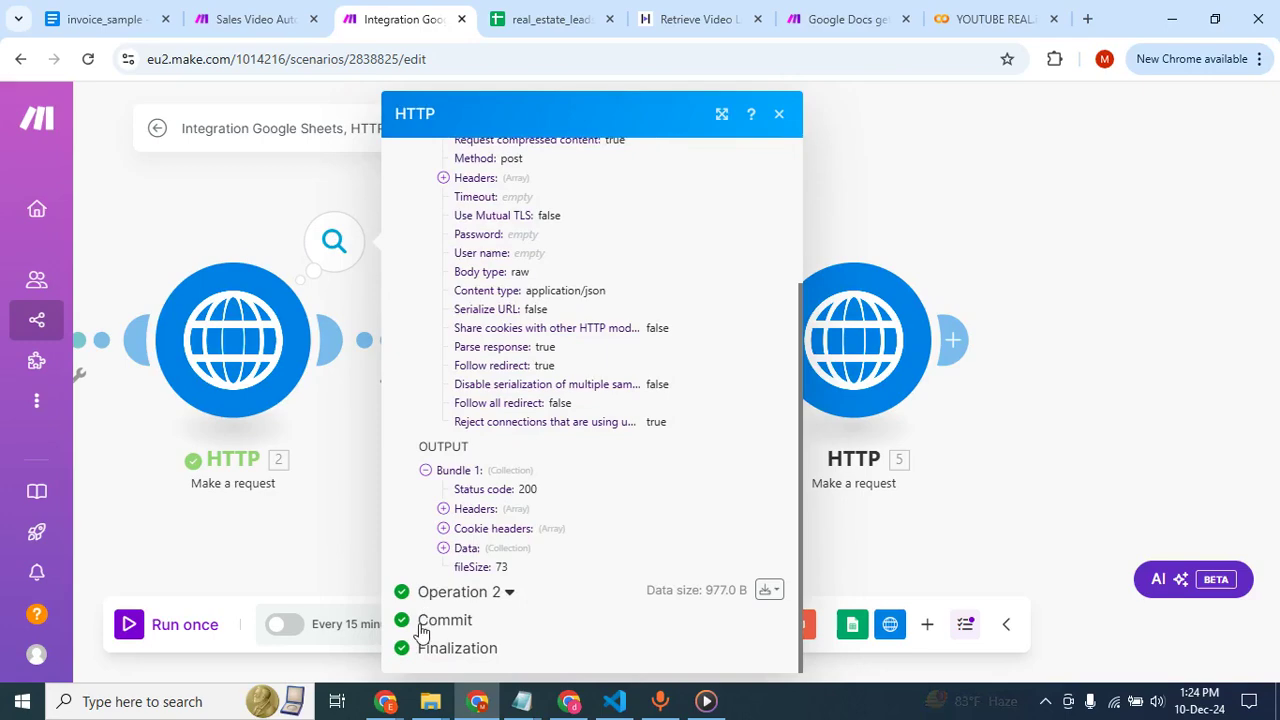
left_click(911, 238)
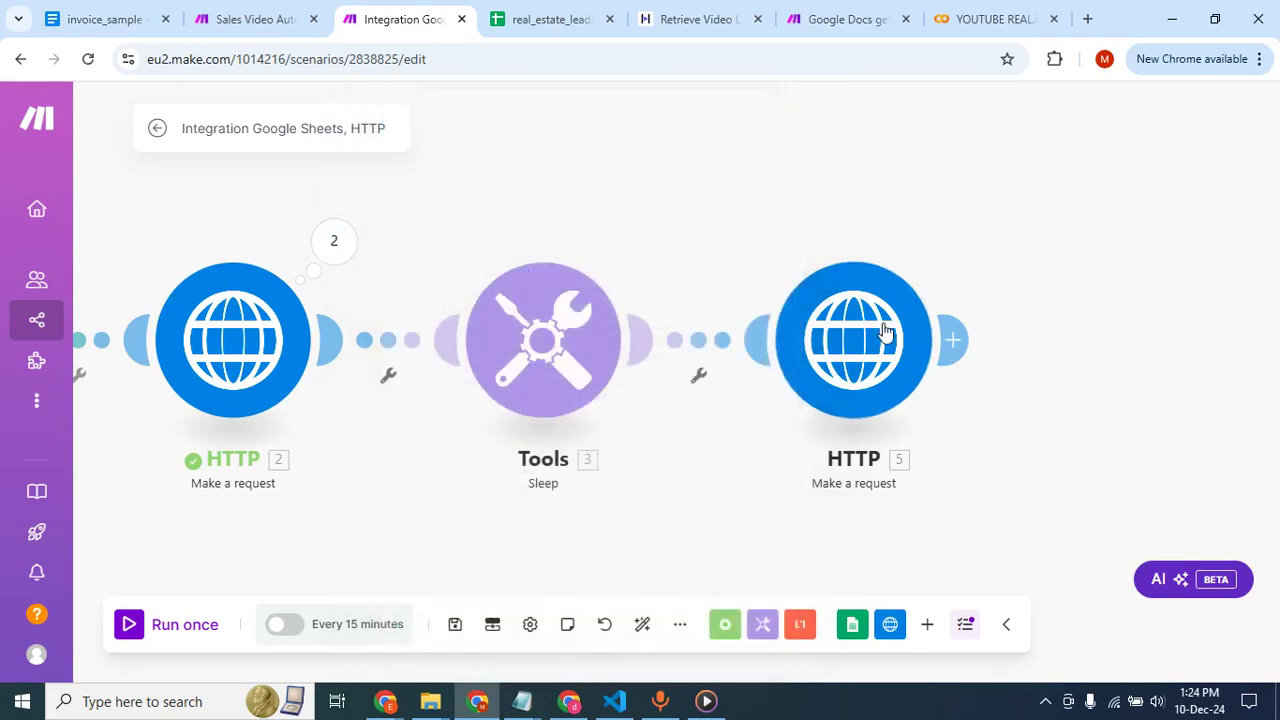
left_click(836, 238)
left_click(823, 155)
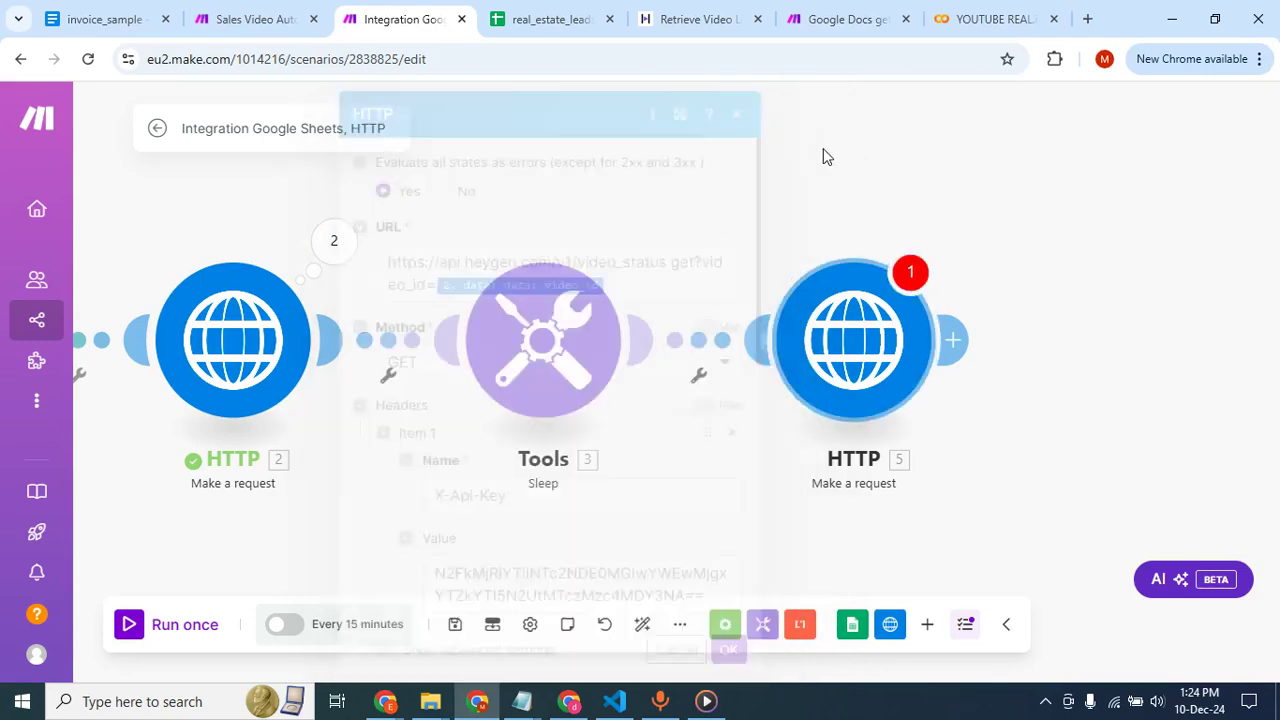
Check the settings of the GET request module in the Sales Video Automation scenario.
left_click(279, 14)
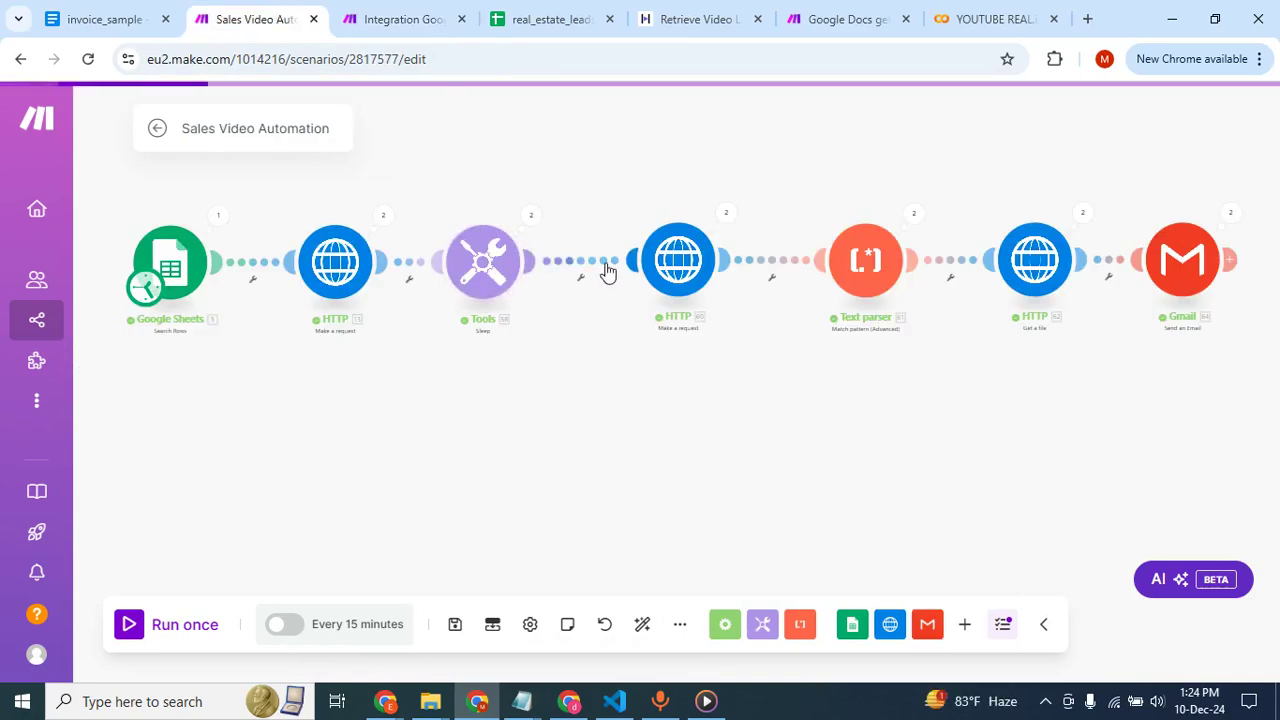
left_click(675, 277)
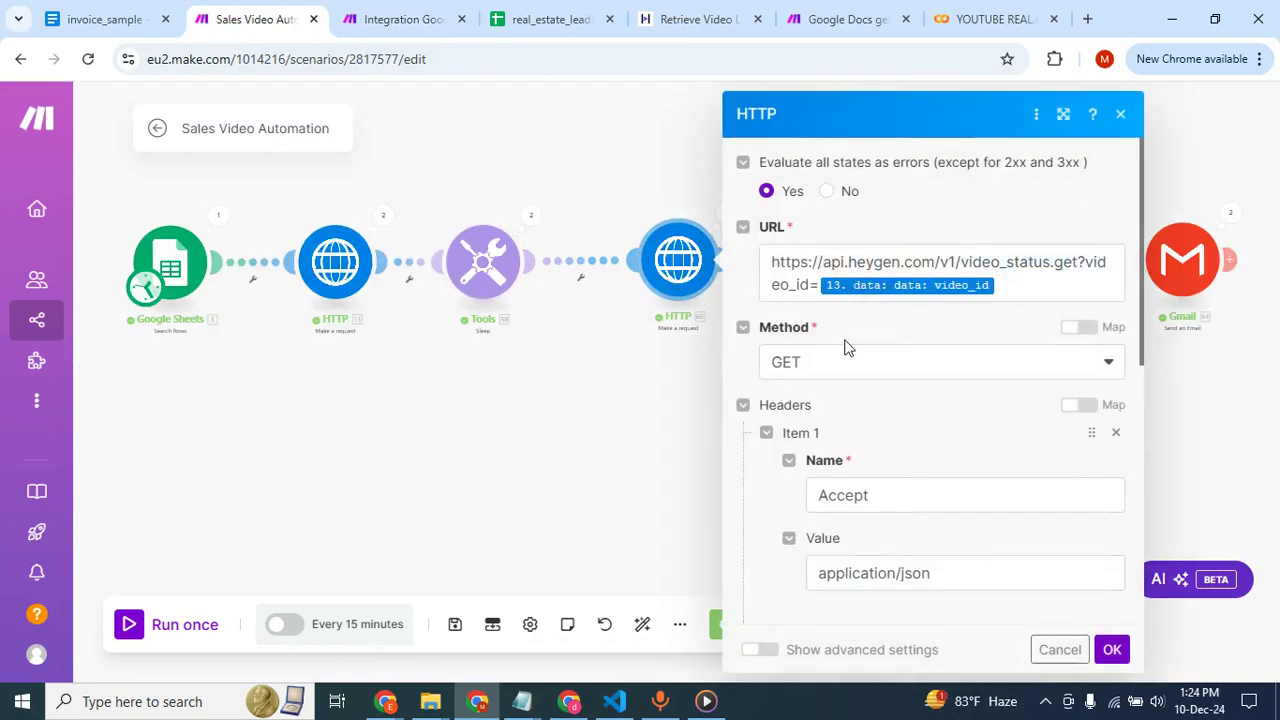
scroll(845, 346, "down", 5)
left_click(635, 180)
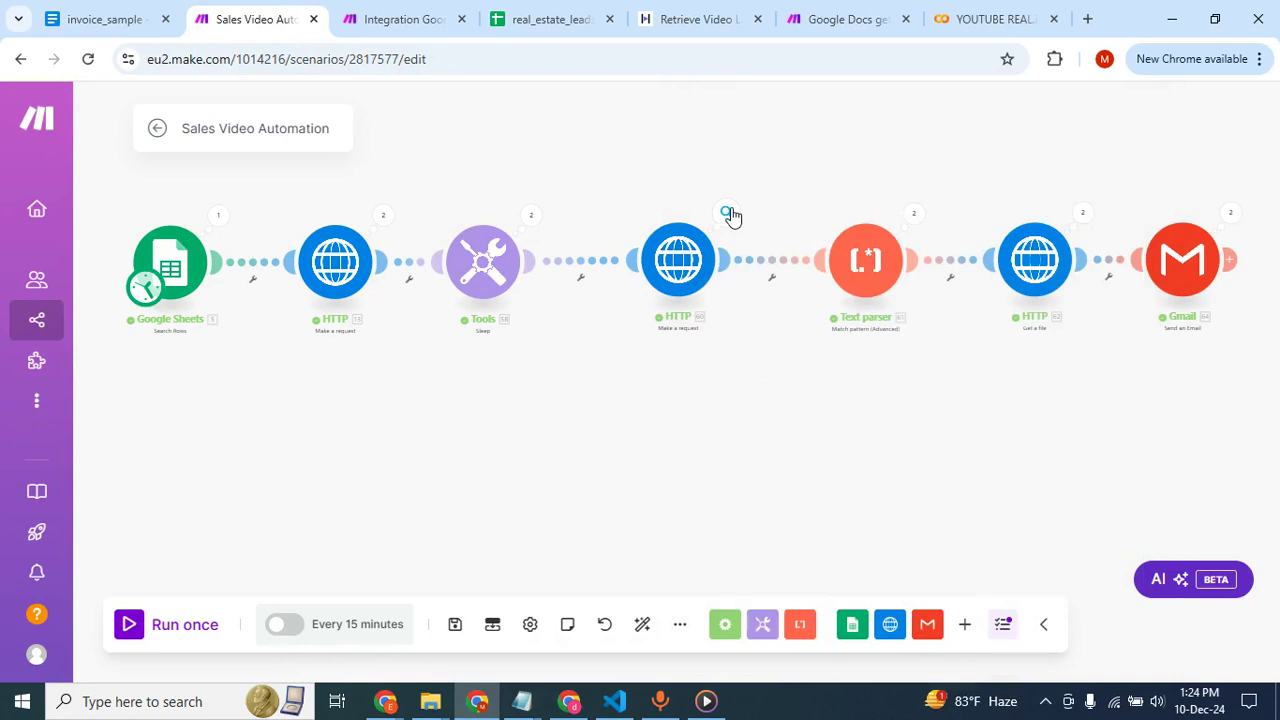
Examine the Data output of Operation 2 in that GET request module's run results, focusing on the video_url entry and its link.
left_click(727, 211)
left_click(806, 237)
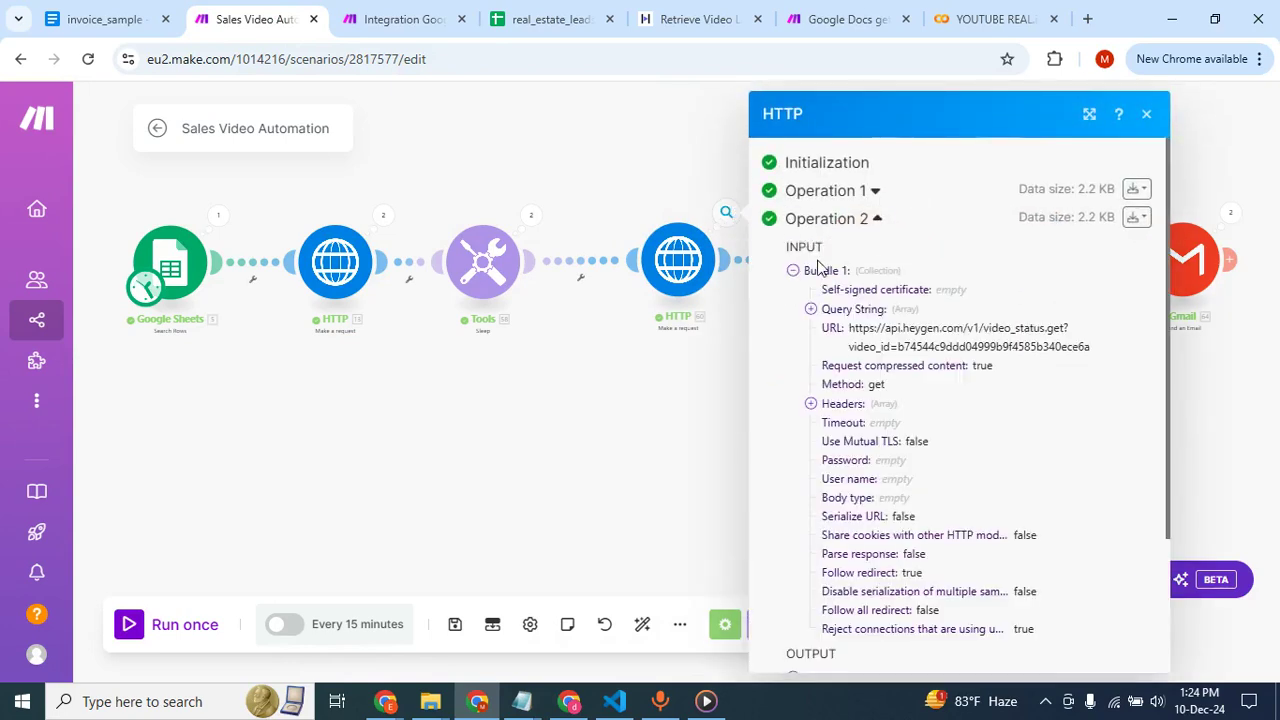
scroll(845, 342, "down", 3)
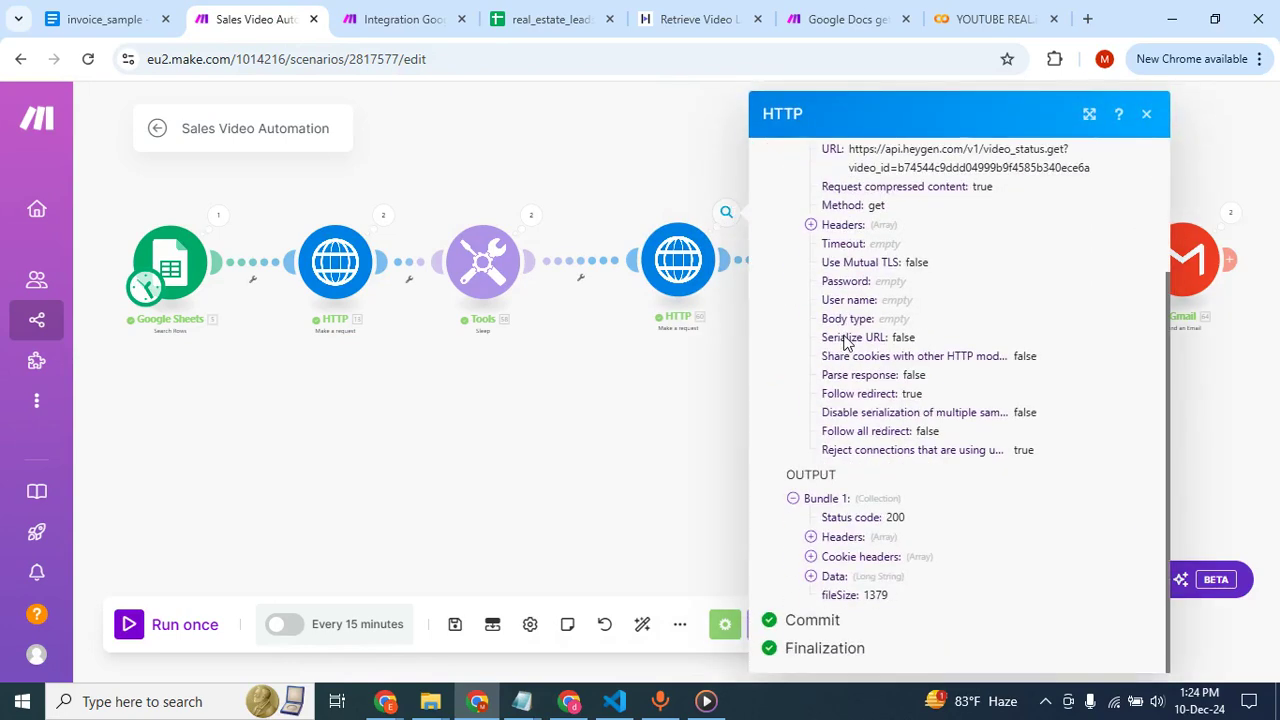
left_click(811, 576)
scroll(815, 361, "down", 3)
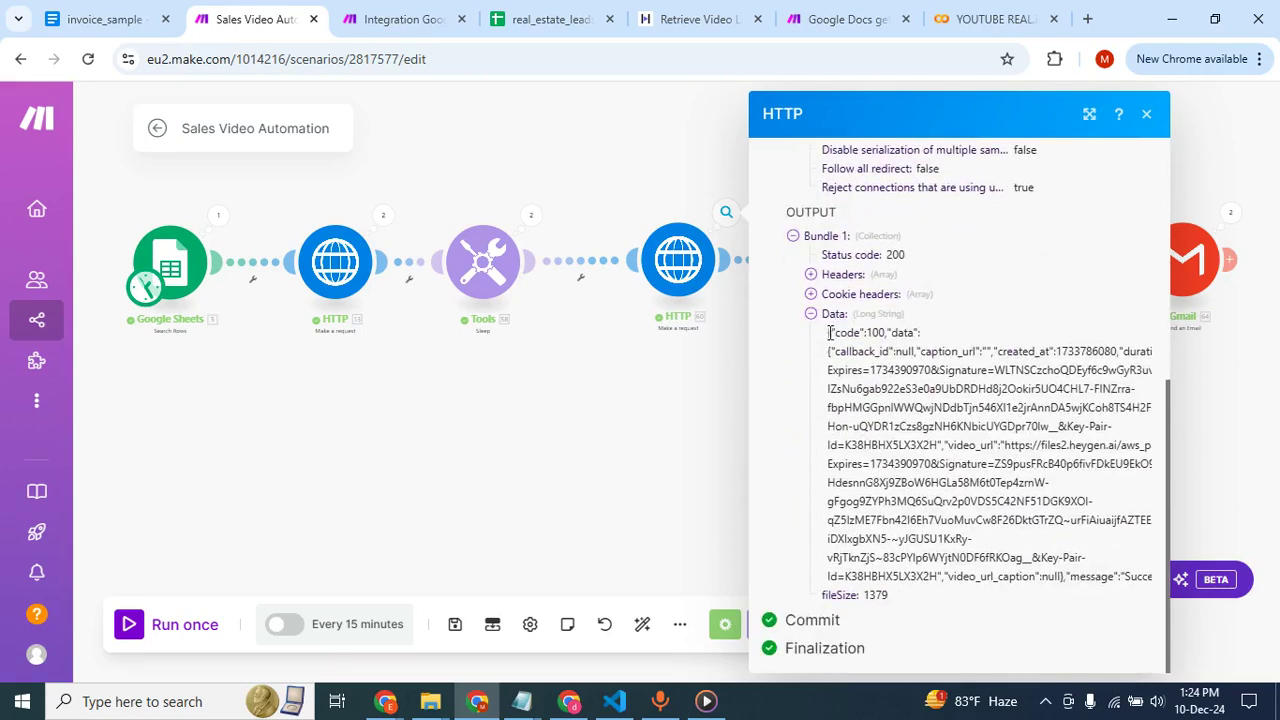
left_click_drag(828, 331, 1003, 563)
left_click(1000, 500)
left_click_drag(948, 445, 974, 446)
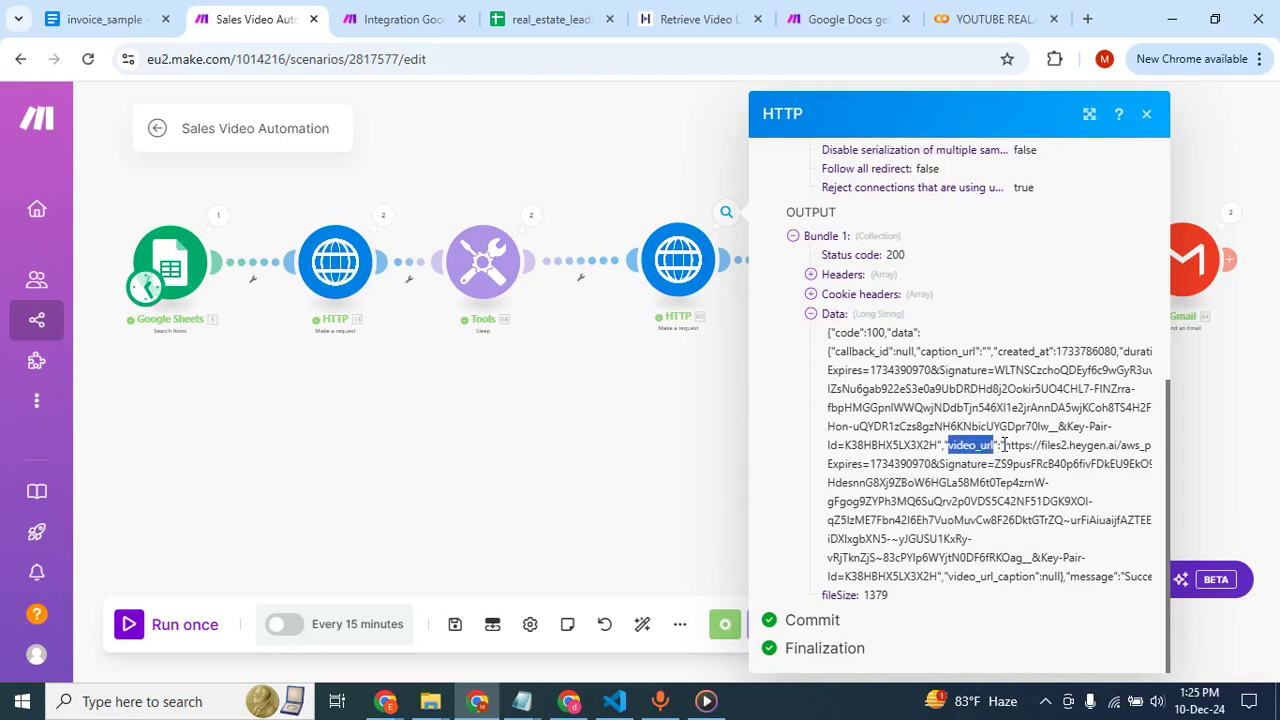
left_click_drag(1005, 445, 948, 578)
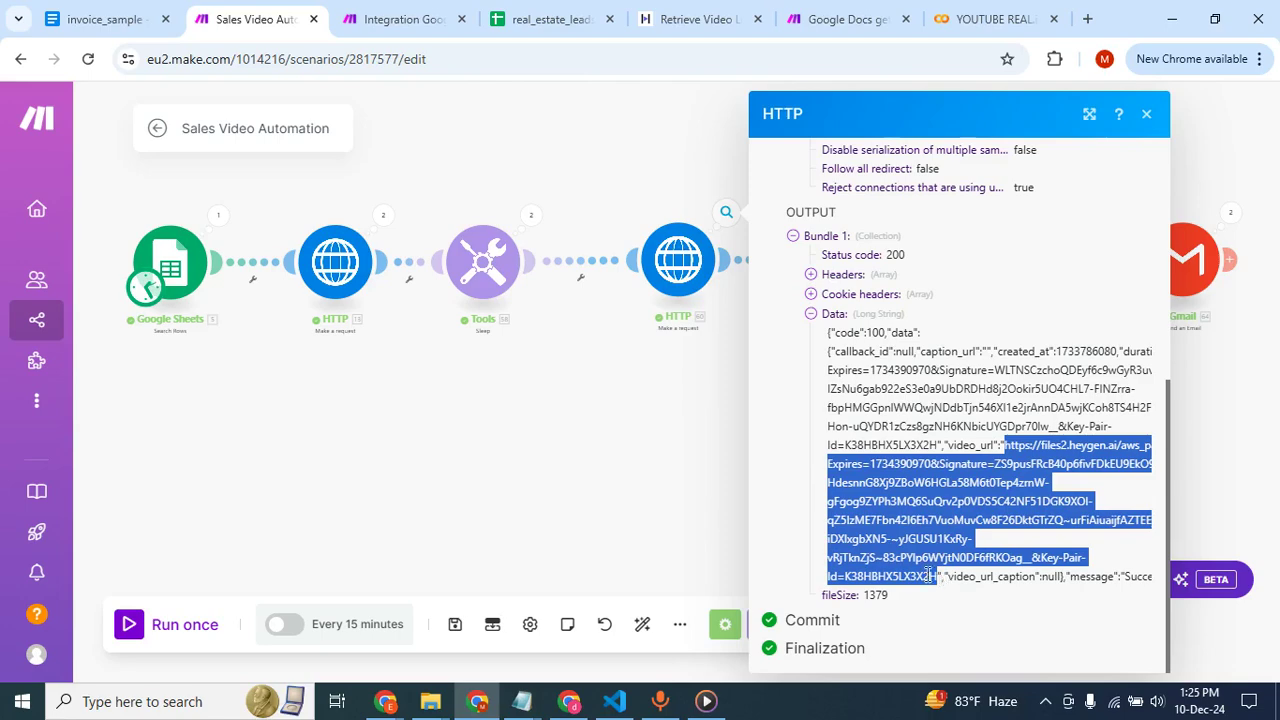
left_click(614, 497)
Return to the new scenario and add a Text parser Match pattern module after the second HTTP module.
left_click(418, 24)
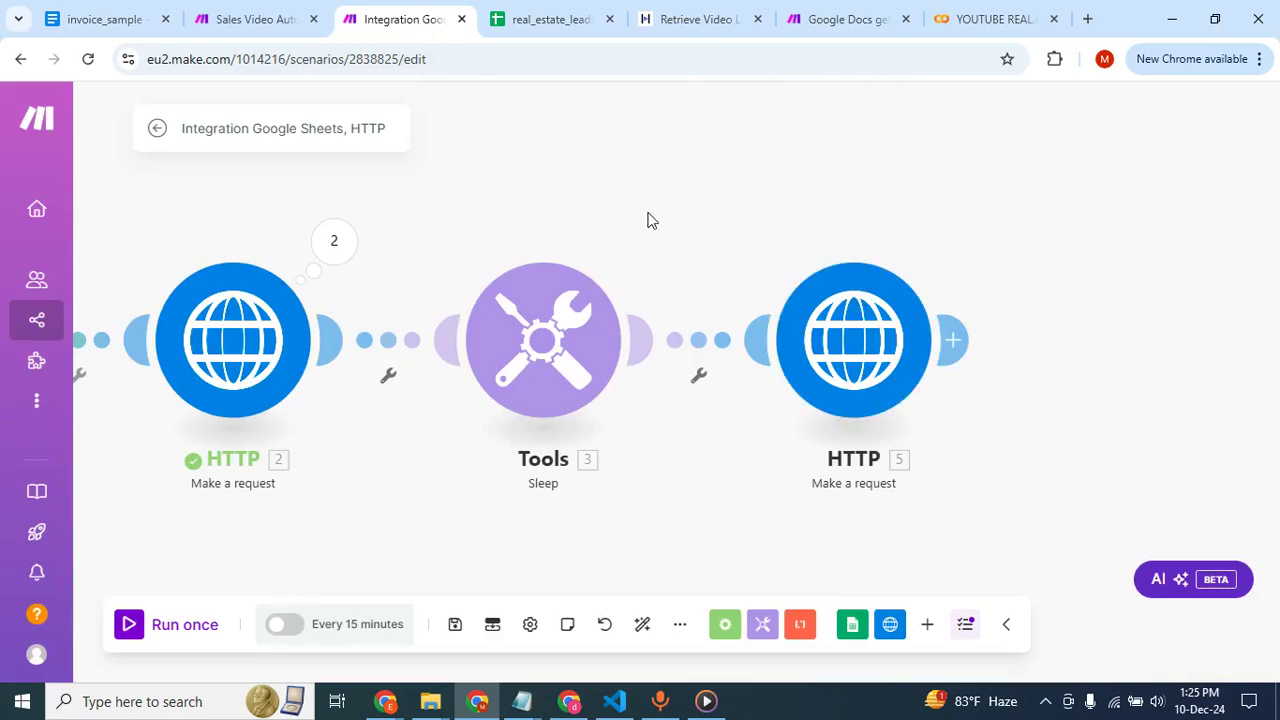
left_click(862, 356)
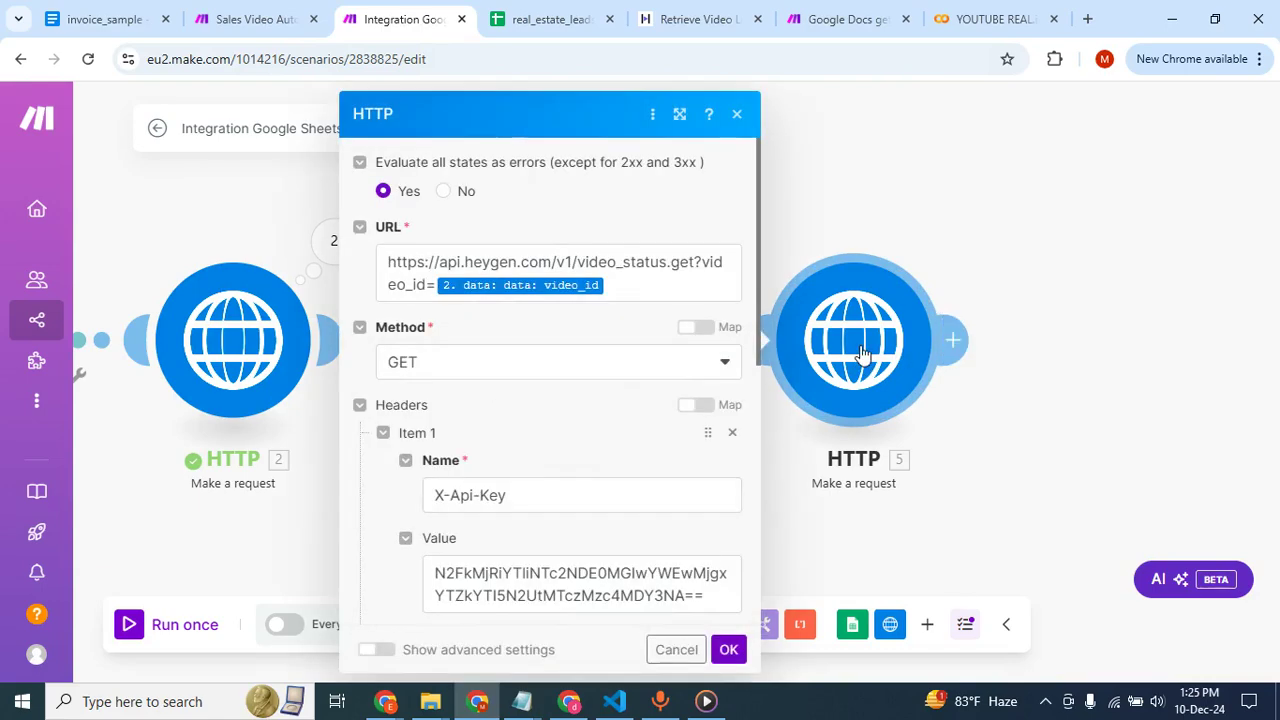
left_click(950, 212)
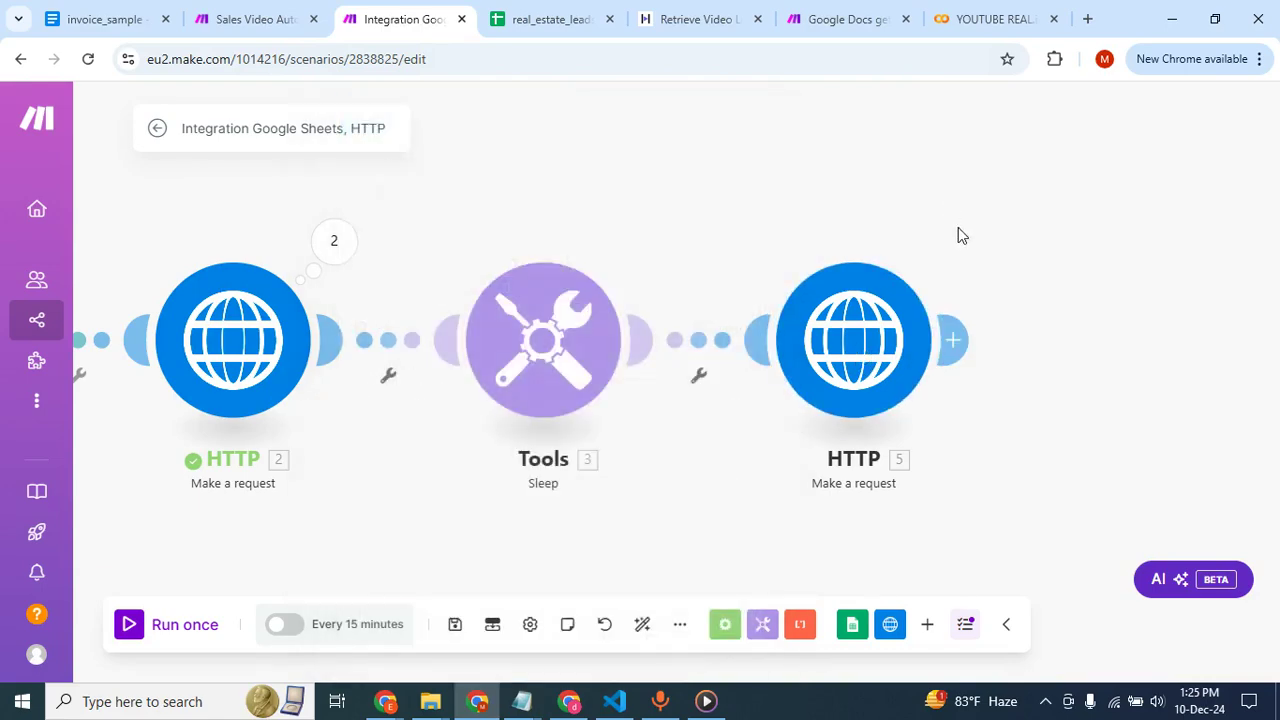
left_click(954, 340)
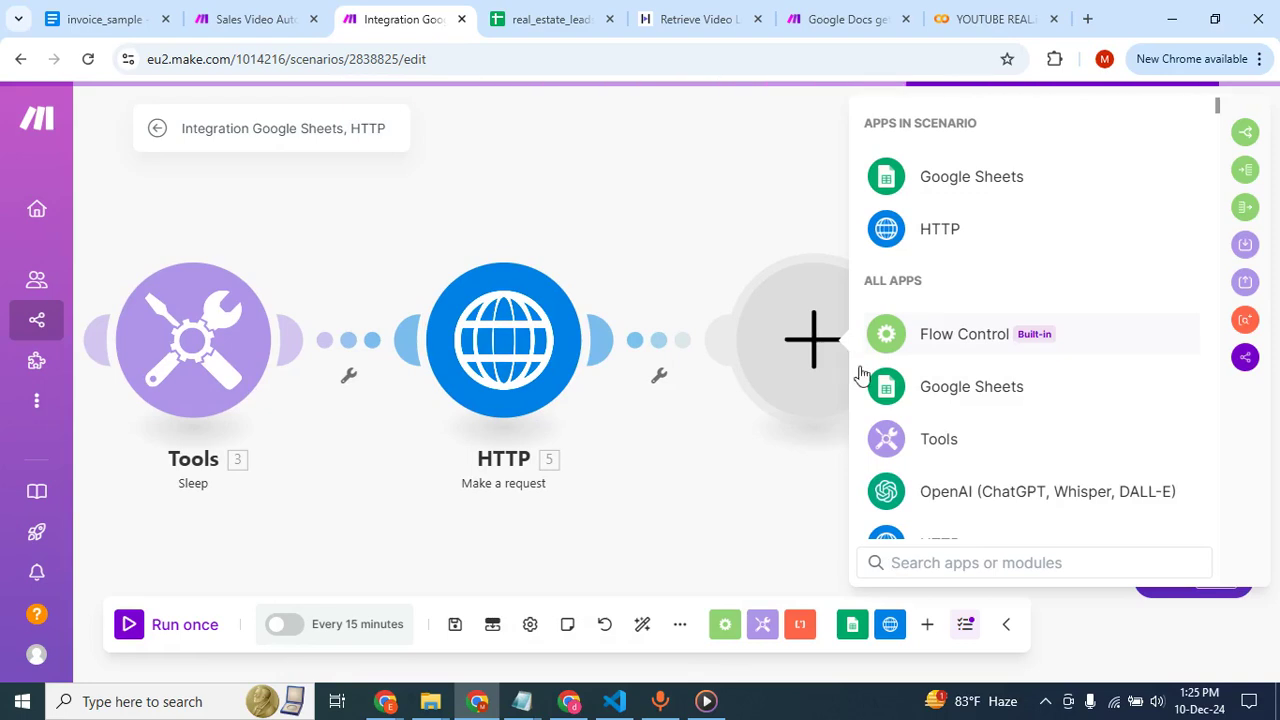
type("text")
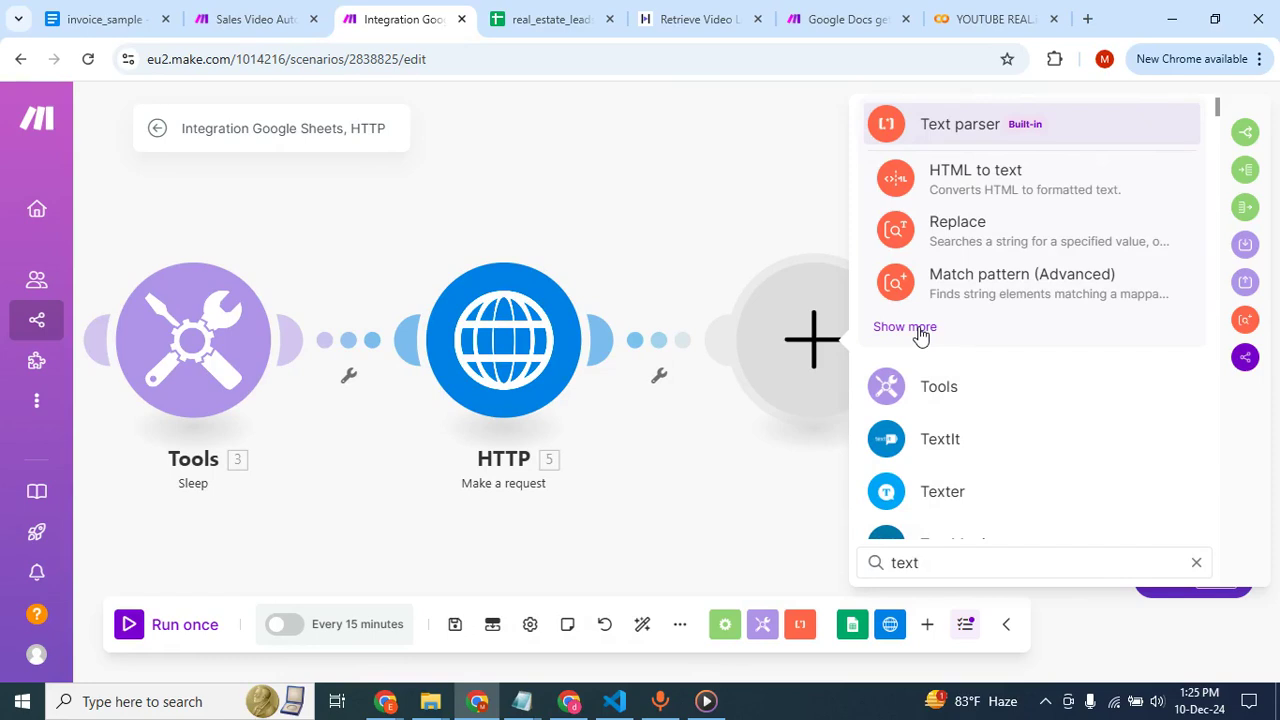
left_click(921, 330)
scroll(991, 445, "down", 3)
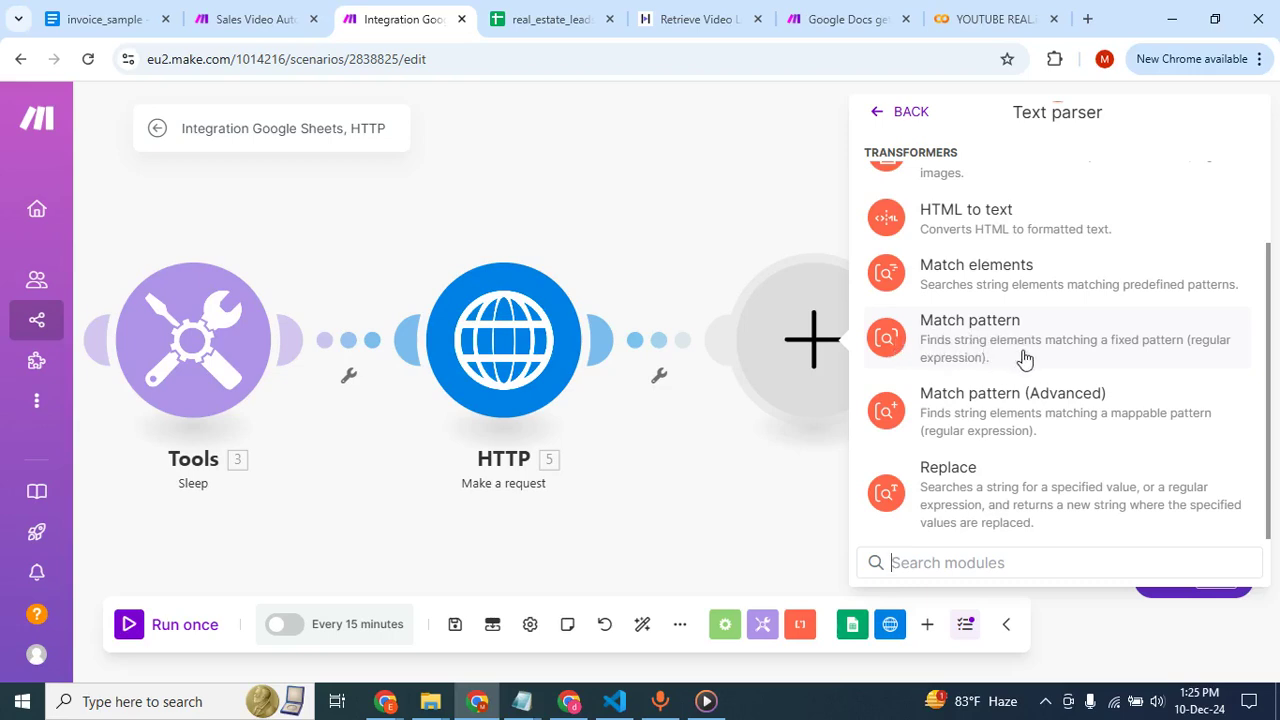
left_click(1009, 353)
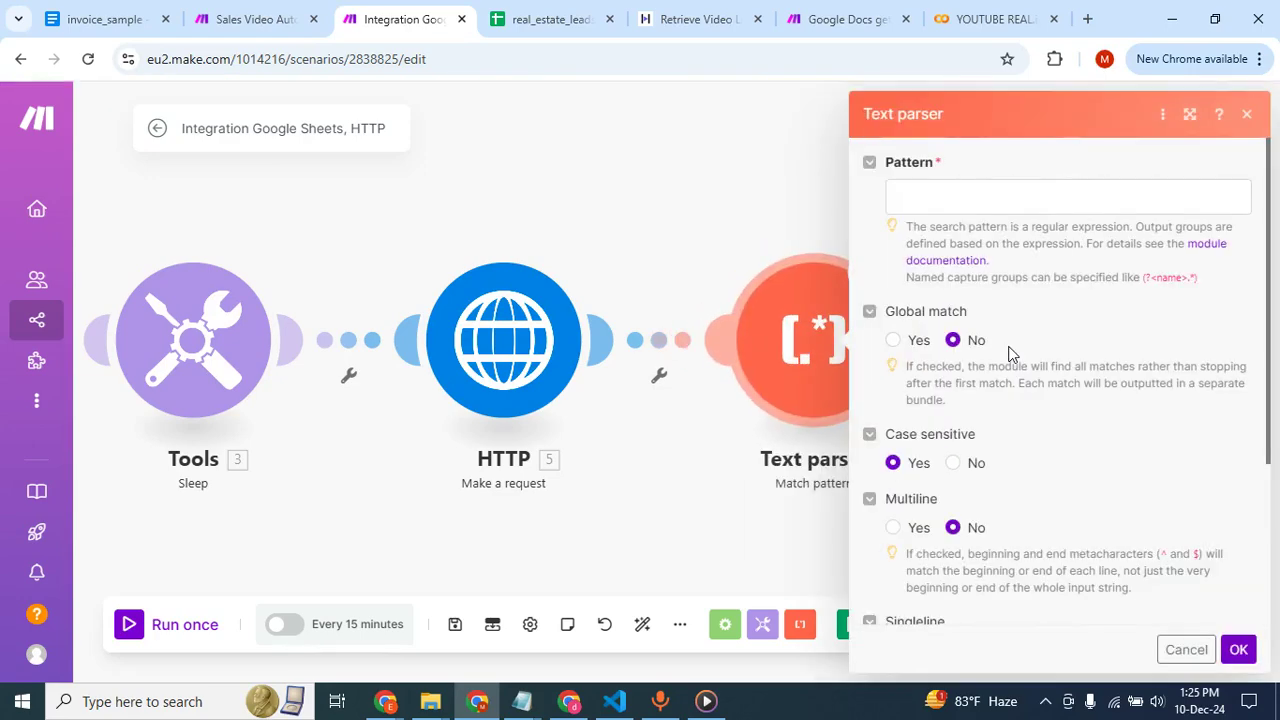
Copy the pattern "video_url":"(https?://[^"]+)" from the Sales Video Automation scenario's Text parser into the new Text parser's Pattern.
left_click(264, 22)
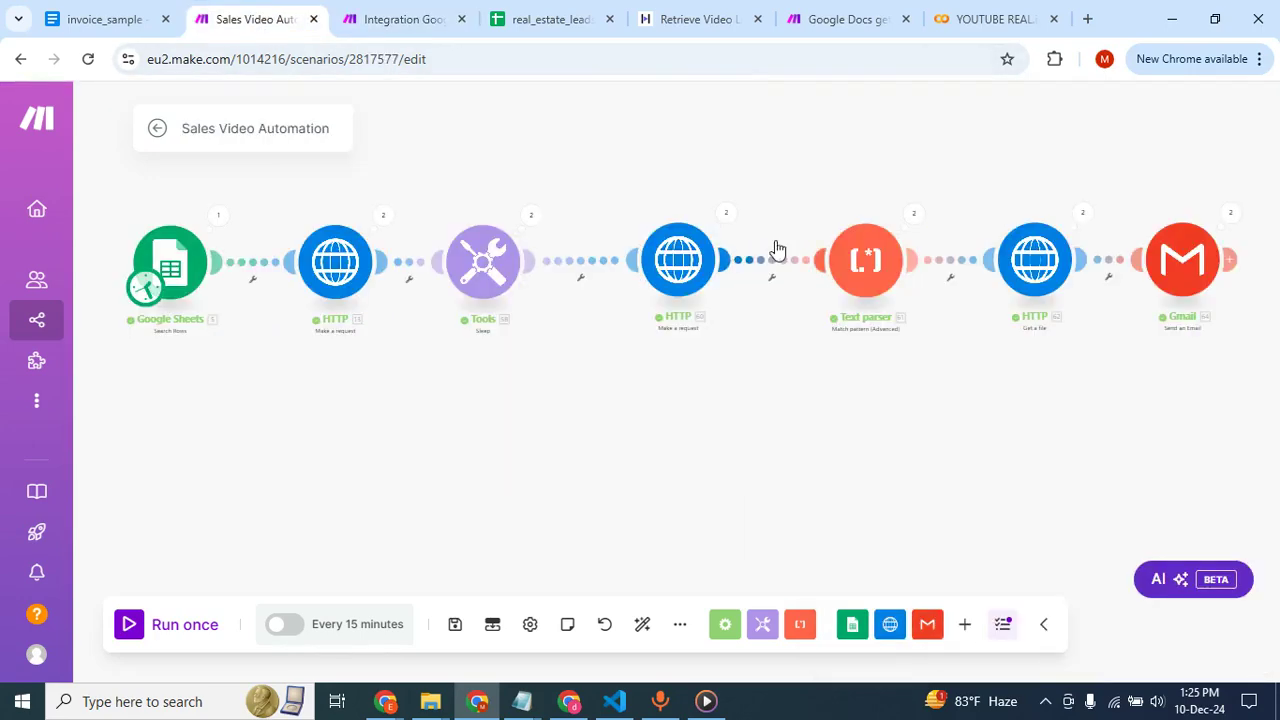
left_click(882, 262)
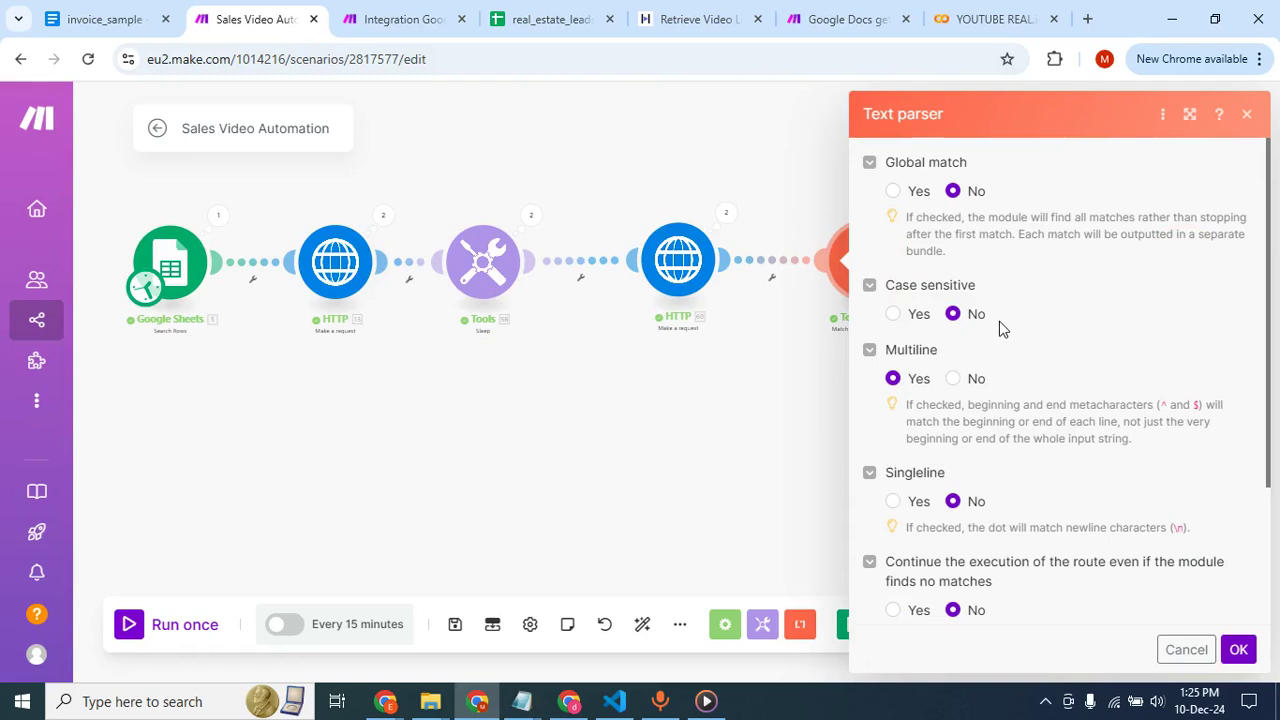
scroll(999, 321, "down", 2)
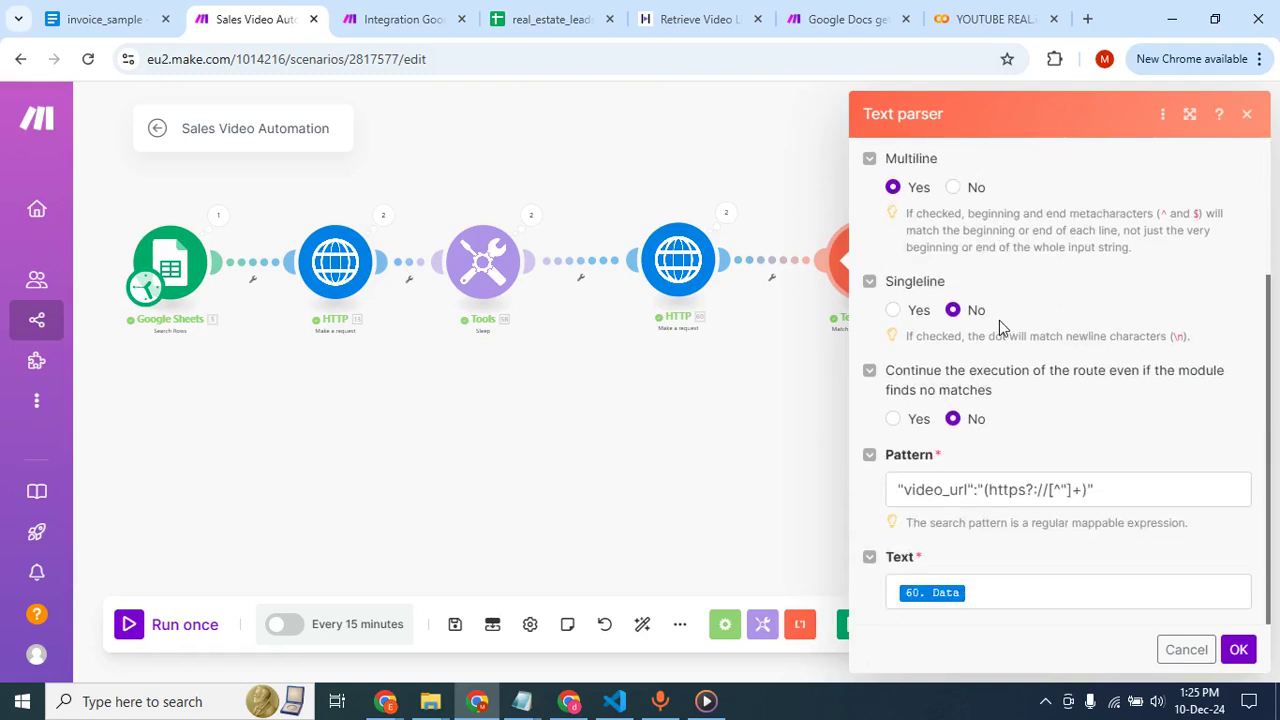
left_click_drag(1108, 489, 900, 489)
key("ctrl+c")
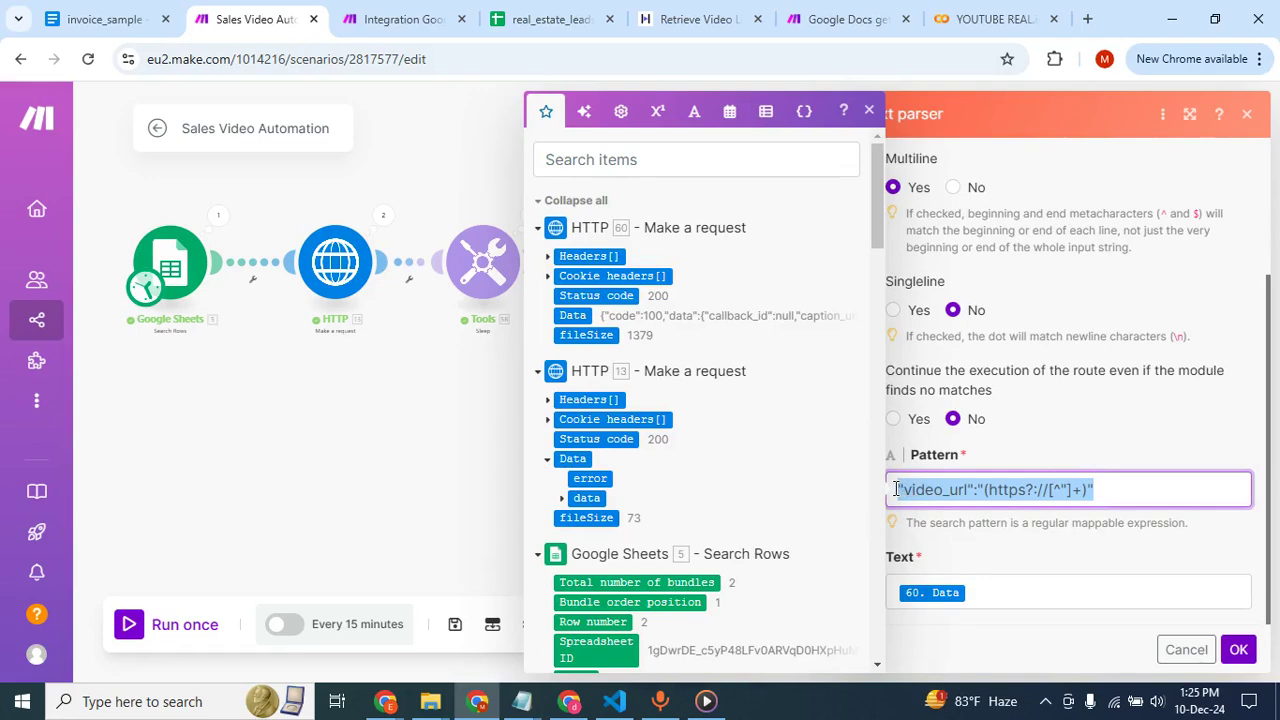
left_click(453, 176)
left_click(394, 24)
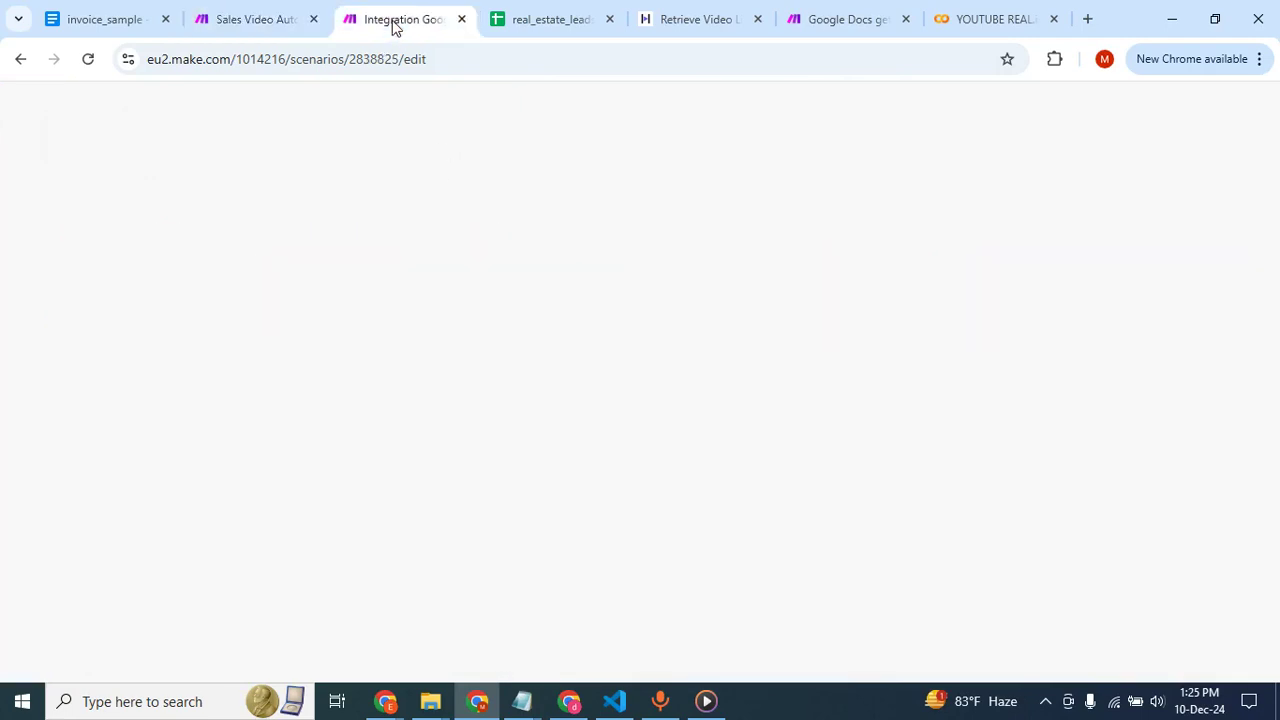
left_click(928, 192)
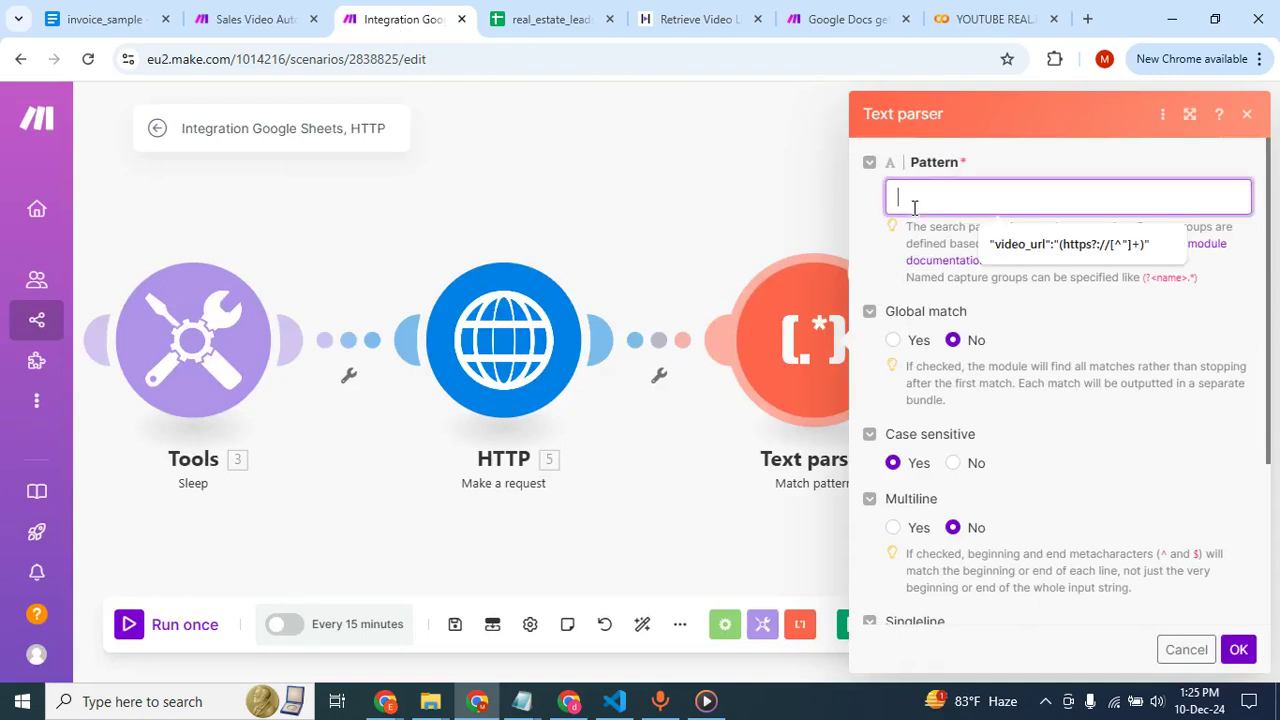
key("ctrl+v")
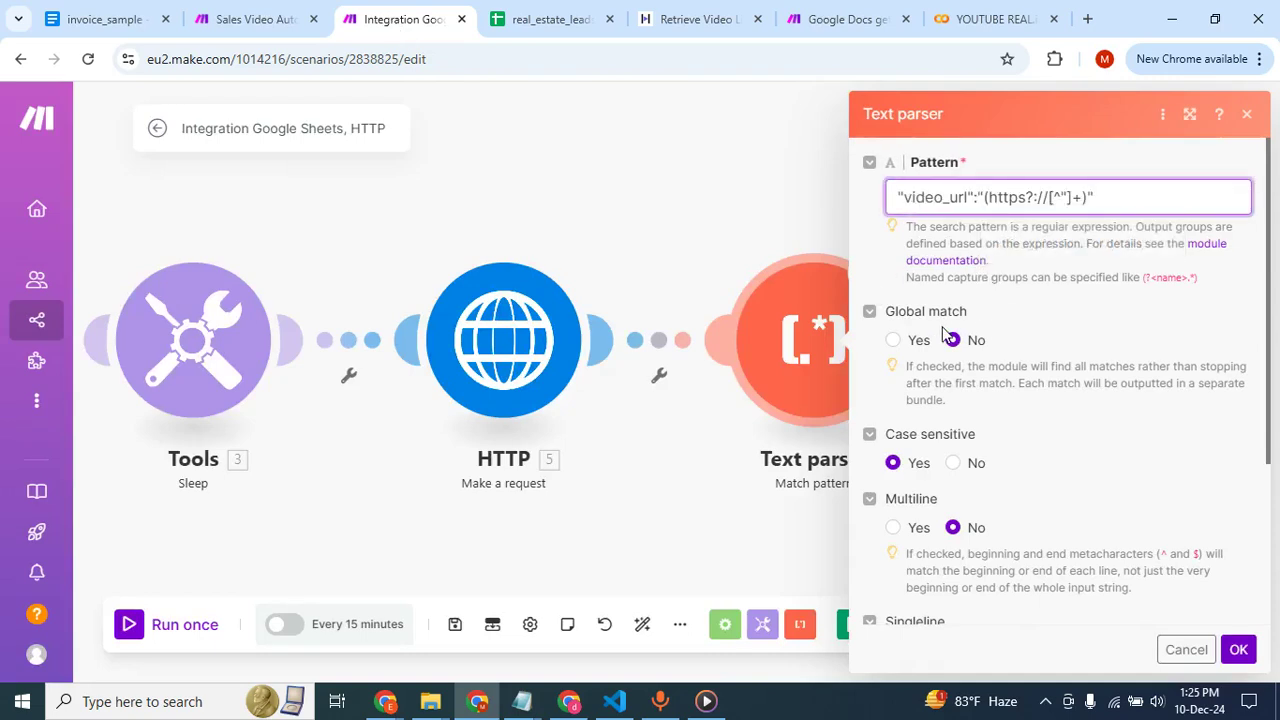
Set Case sensitive to No and Multiline to Yes in the Text parser, and map its Text to Data from HTTP module 5.
left_click(970, 464)
scroll(1088, 484, "down", 2)
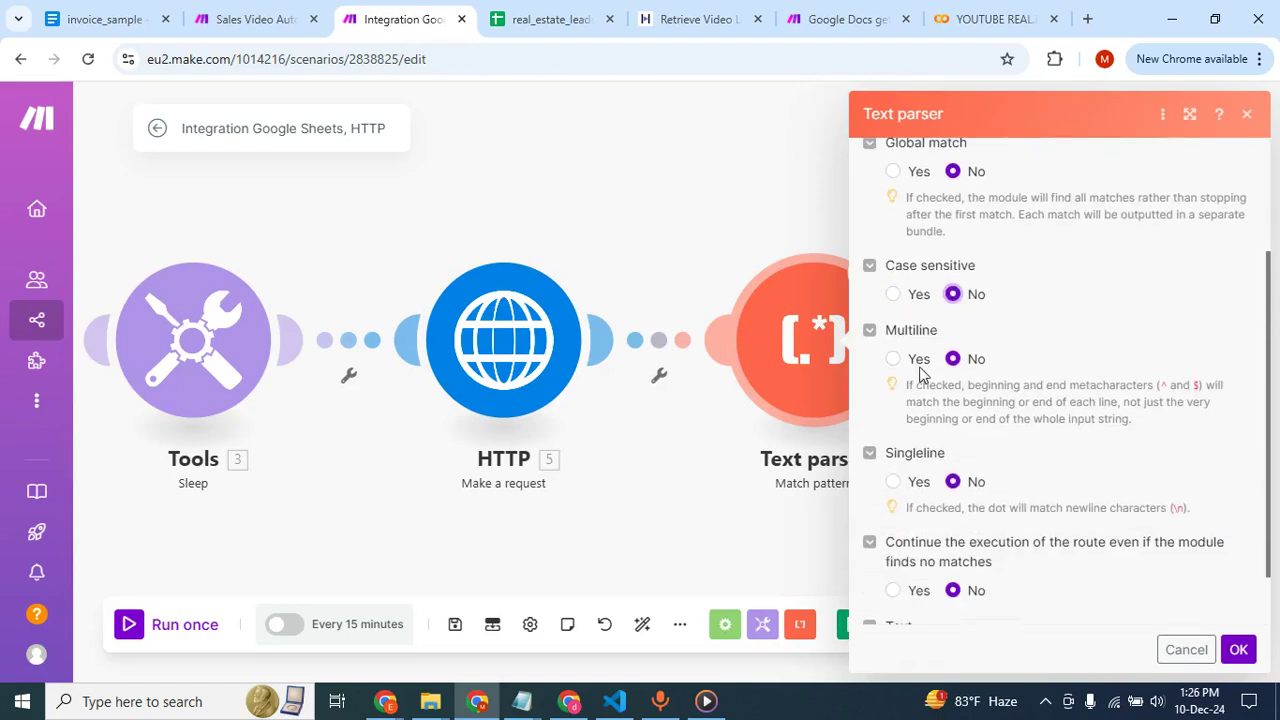
left_click(893, 360)
scroll(914, 477, "down", 1)
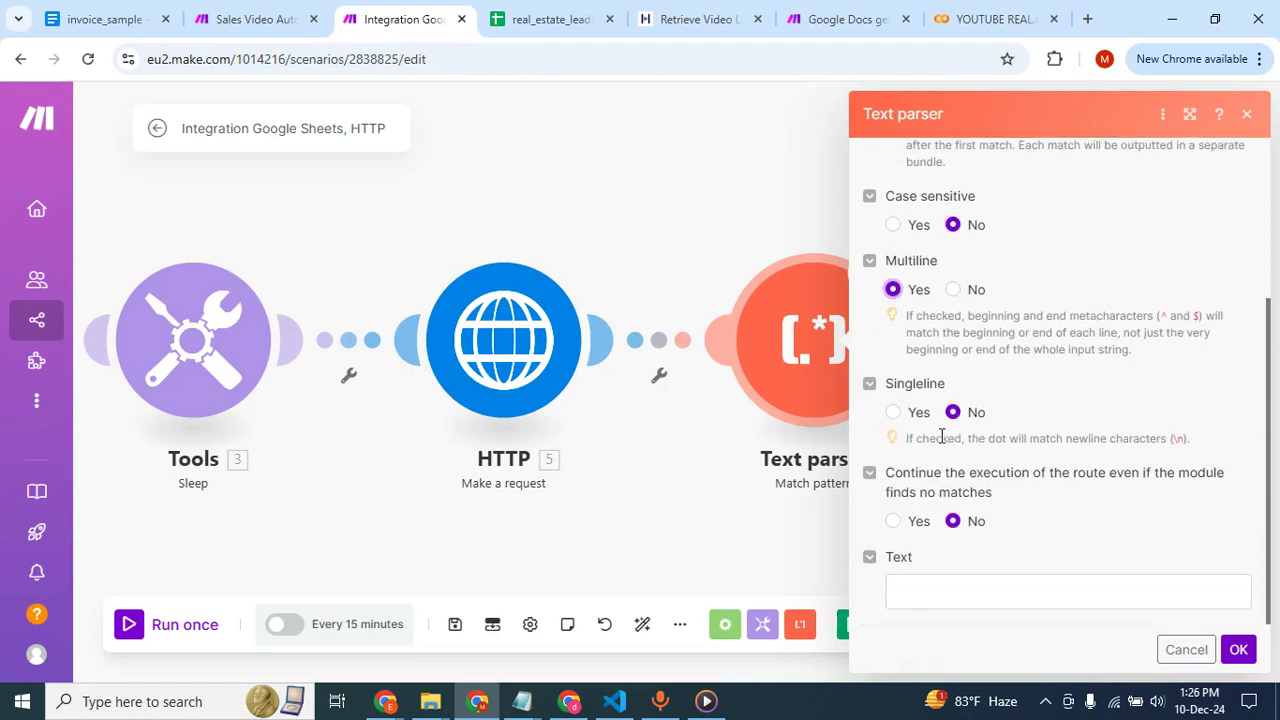
left_click(913, 593)
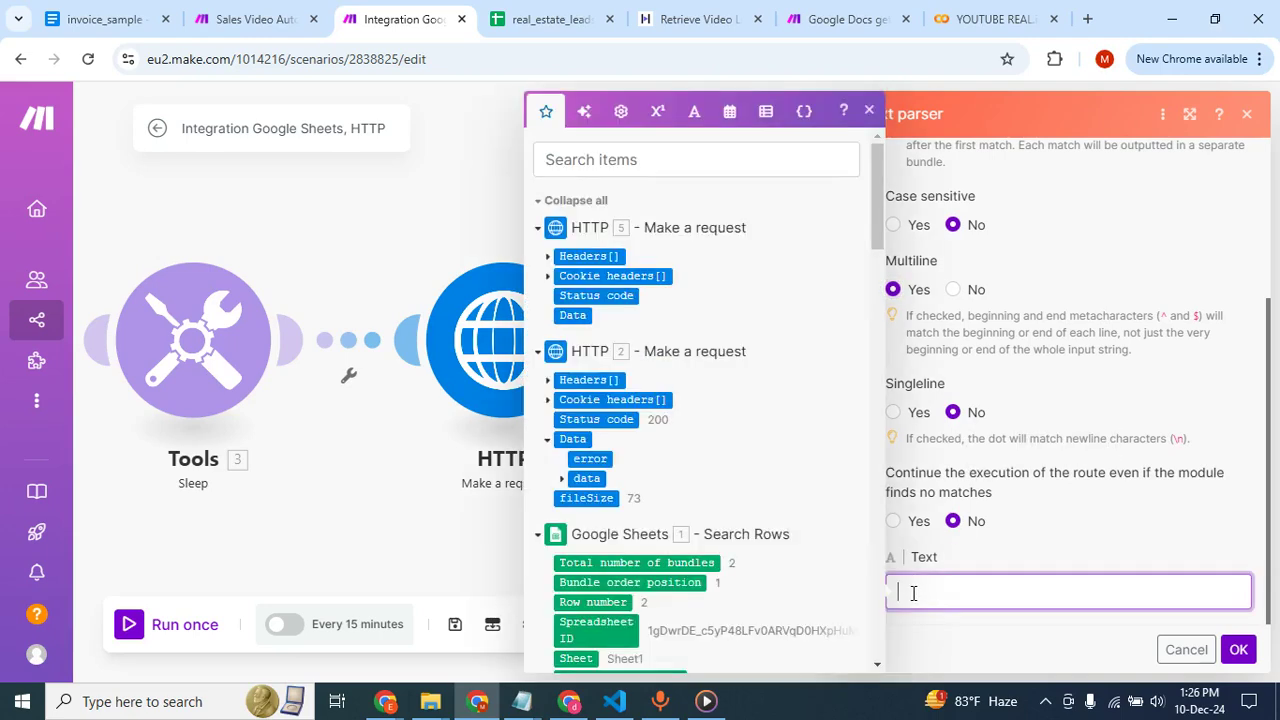
left_click(580, 318)
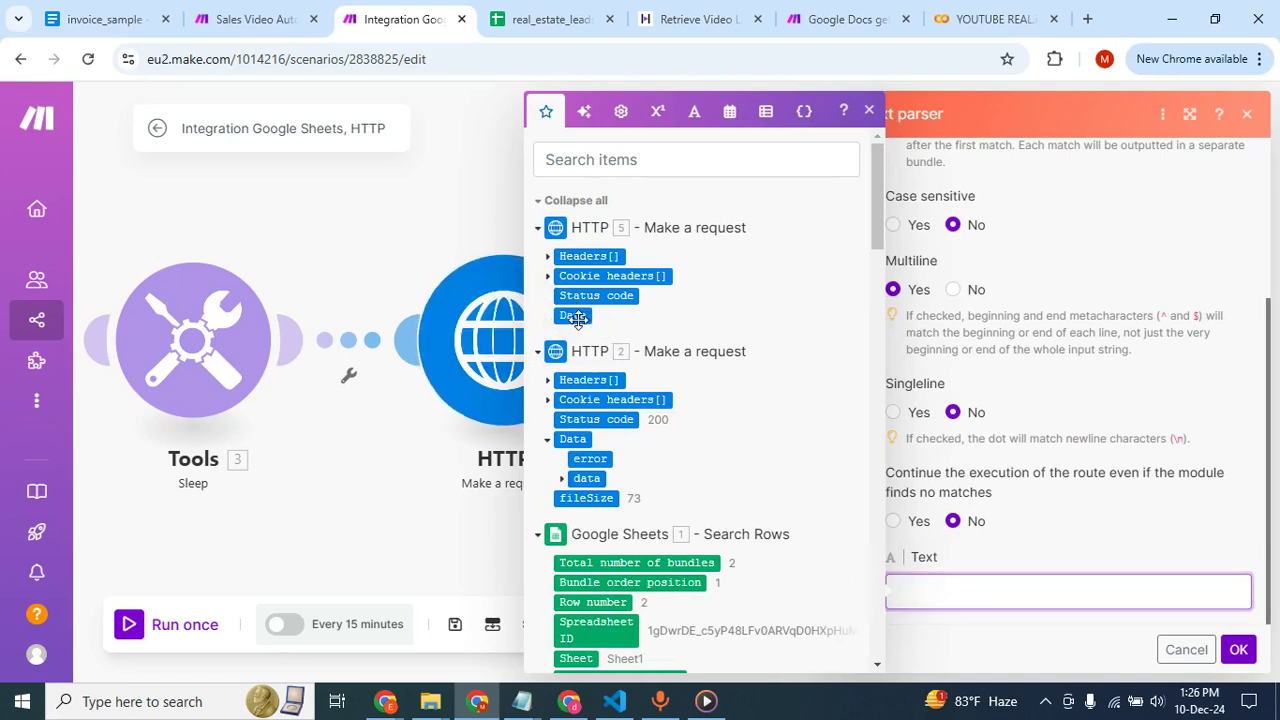
Save the Text parser's Match pattern settings and review them from the Pattern down to the mapped Text.
left_click(1240, 651)
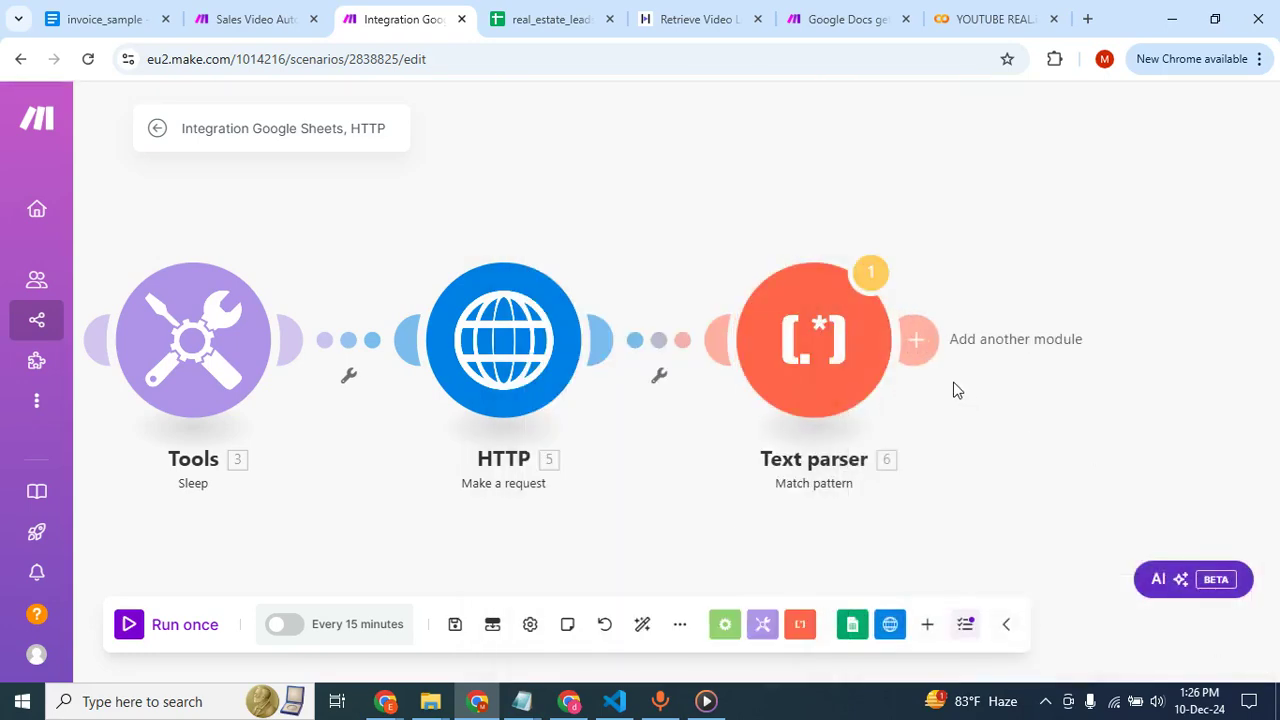
left_click(918, 342)
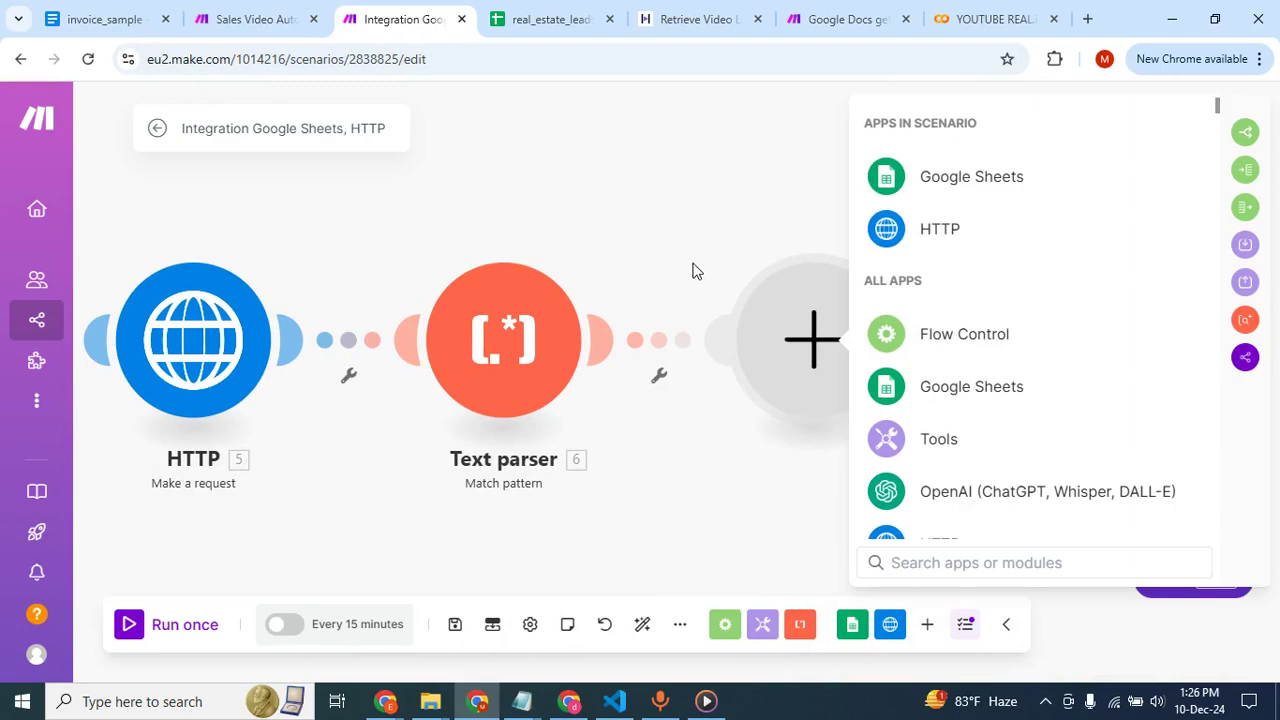
left_click(521, 350)
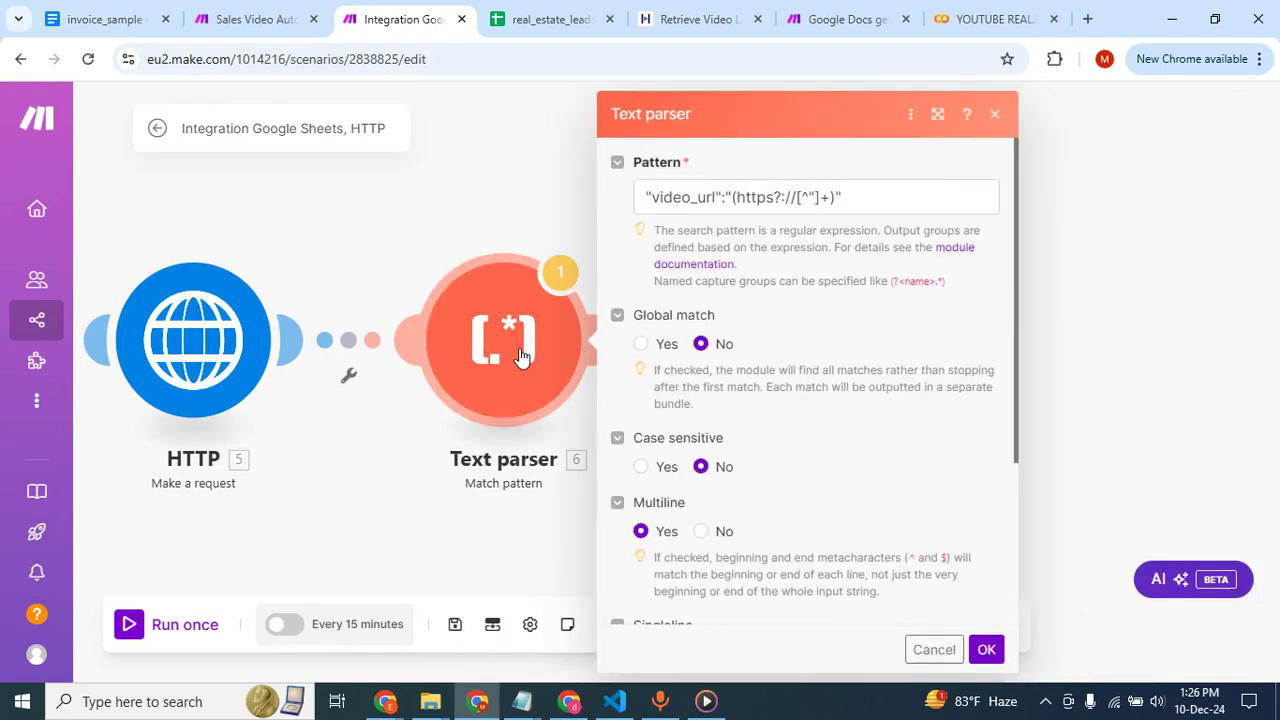
scroll(804, 484, "down", 3)
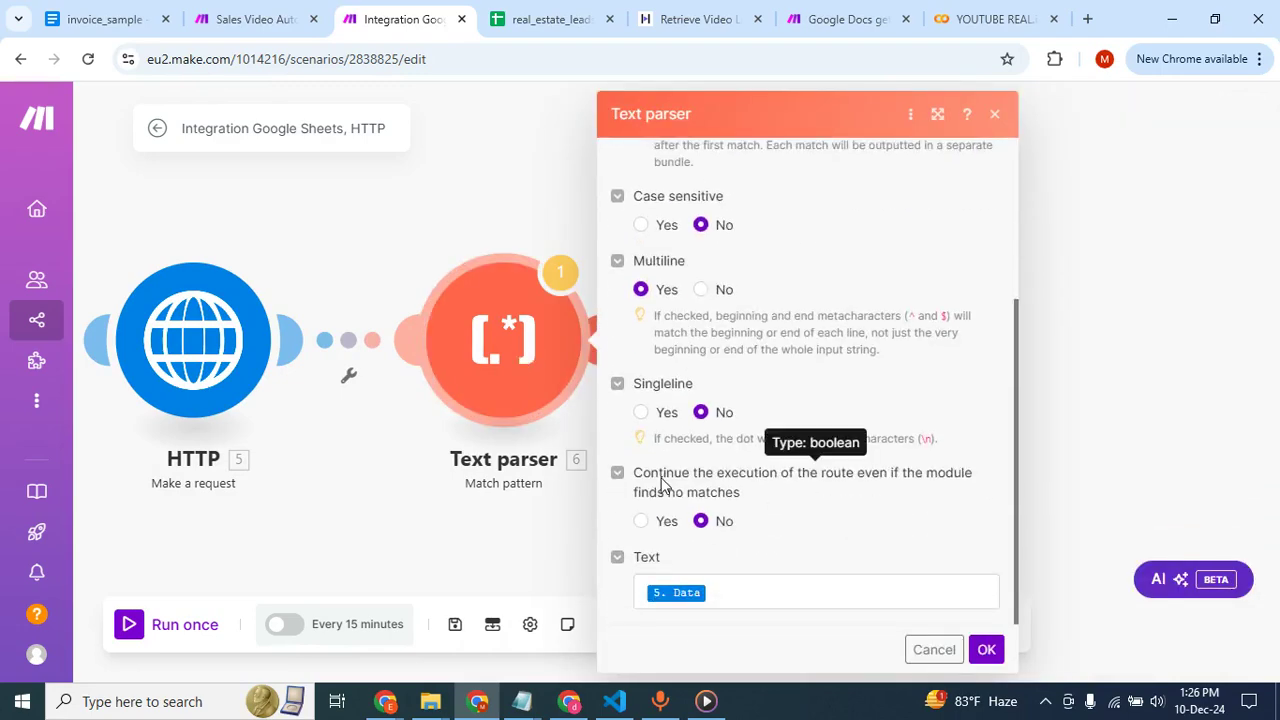
left_click(446, 209)
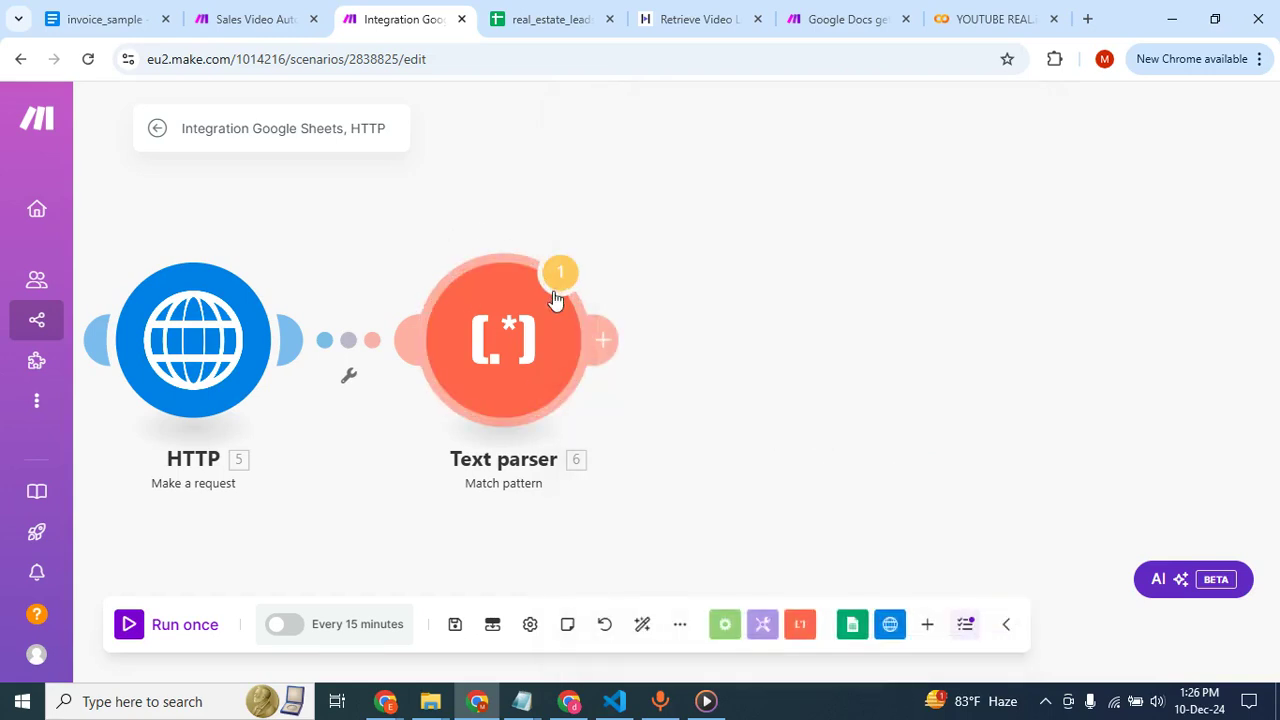
left_click(607, 345)
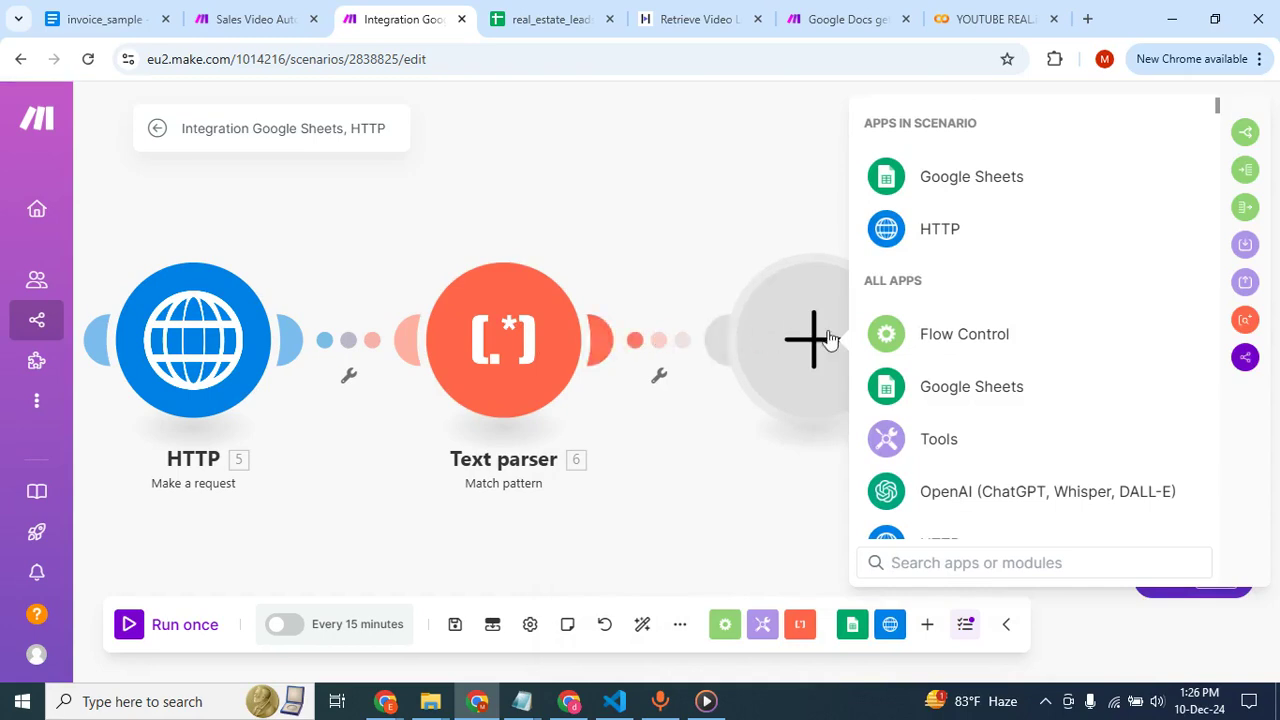
left_click(929, 232)
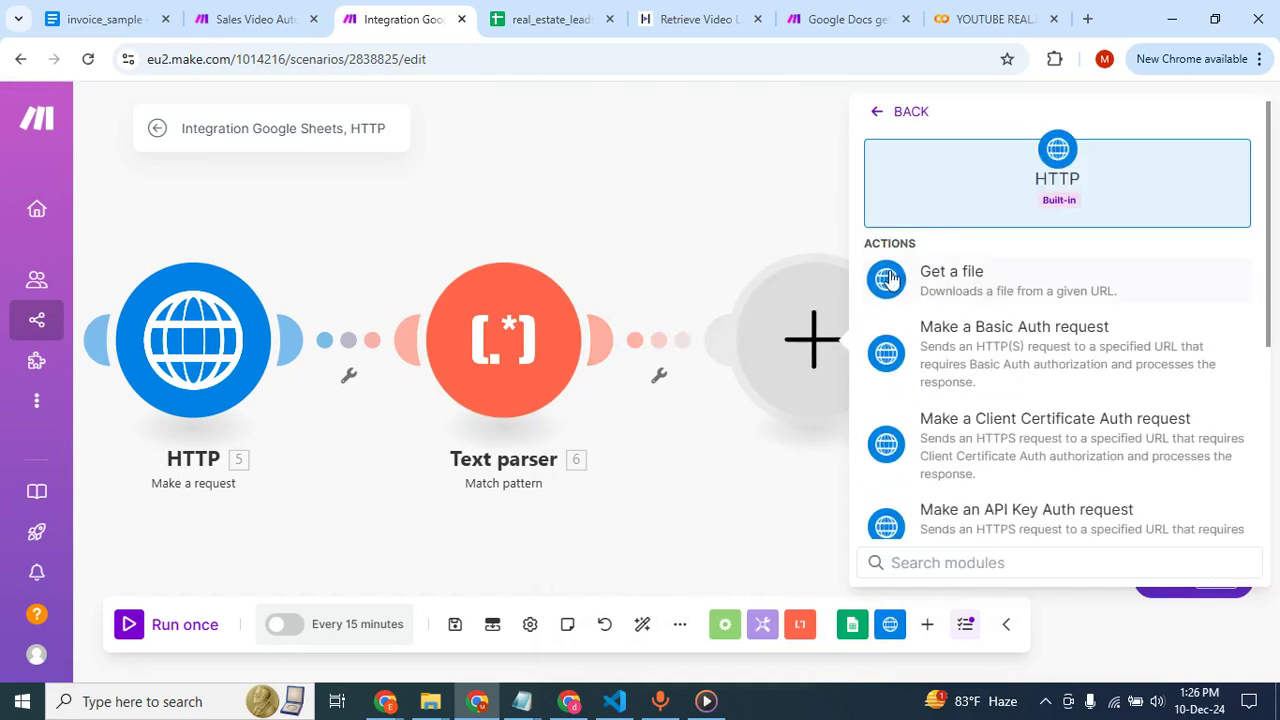
left_click(967, 289)
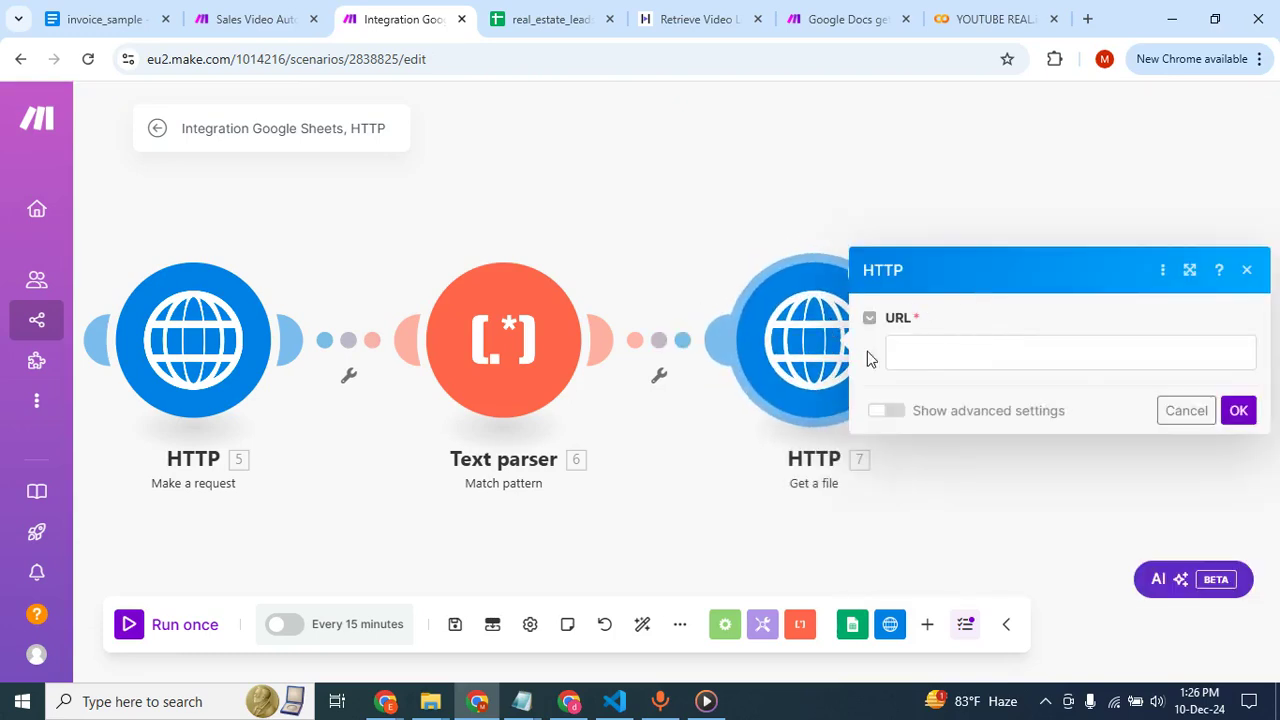
left_click(923, 348)
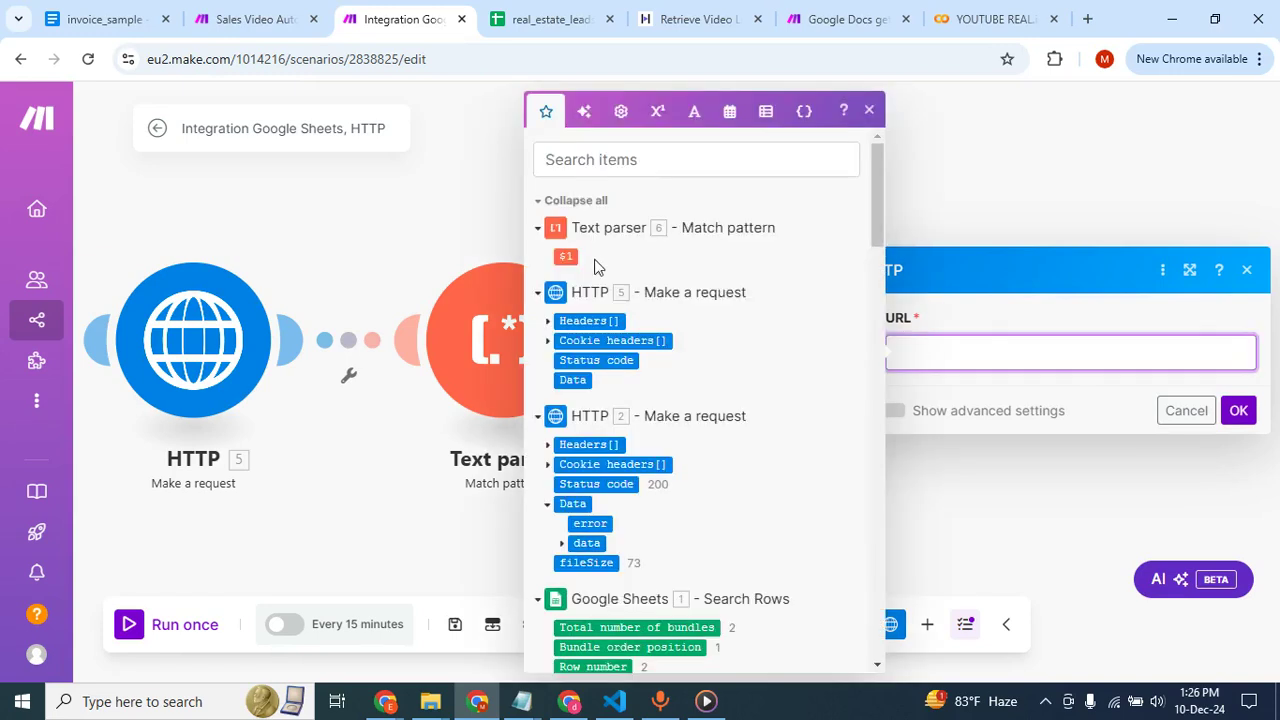
left_click(437, 213)
right_click(803, 318)
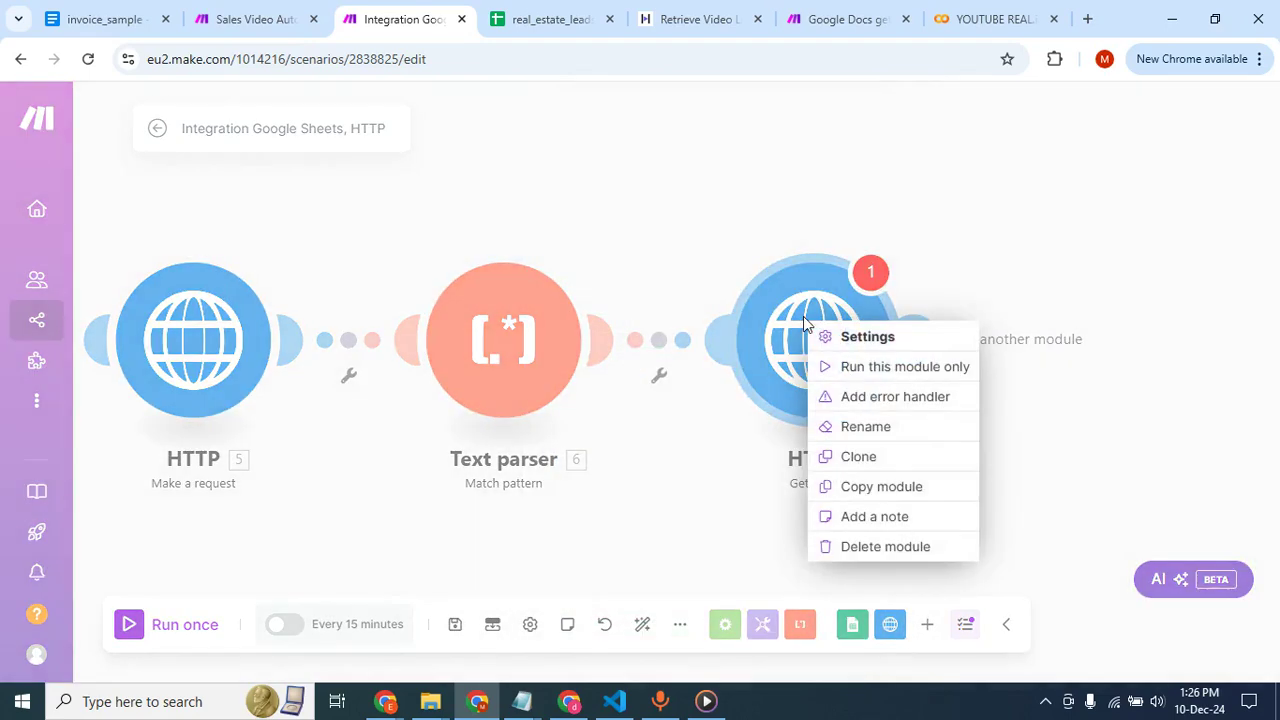
left_click(875, 548)
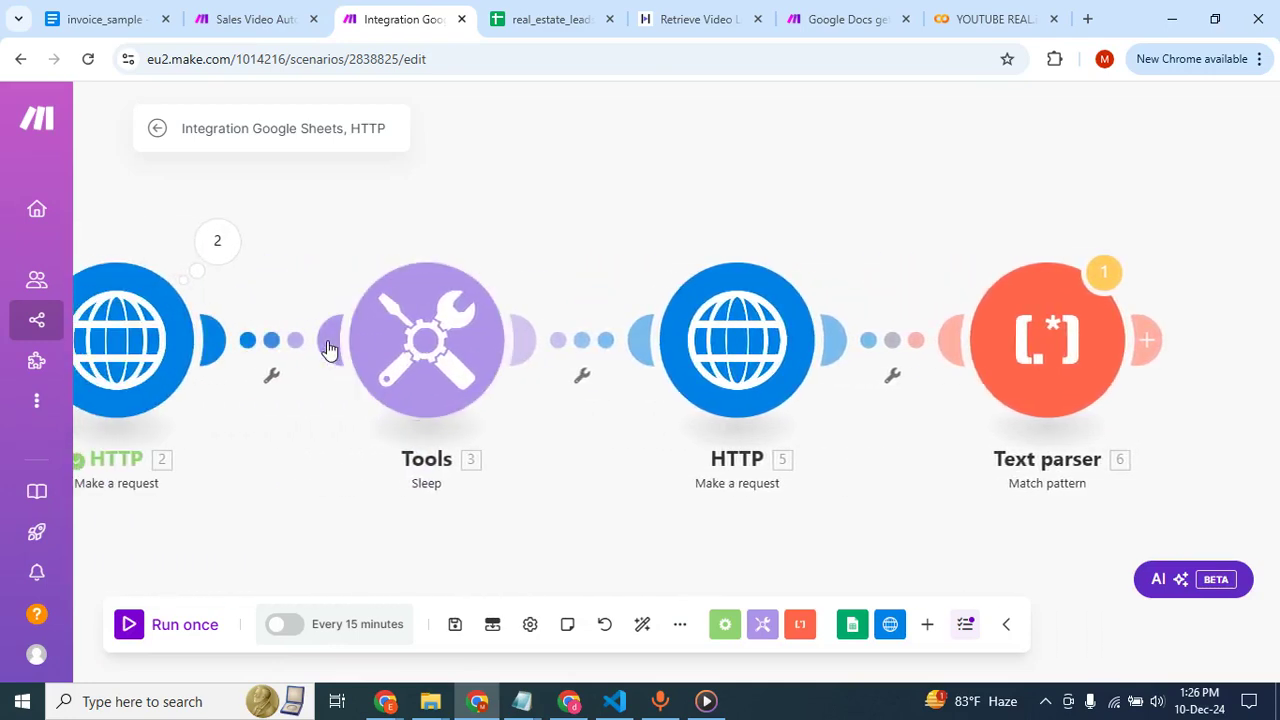
Check the Delay setting of the Tools Sleep module.
left_click(395, 363)
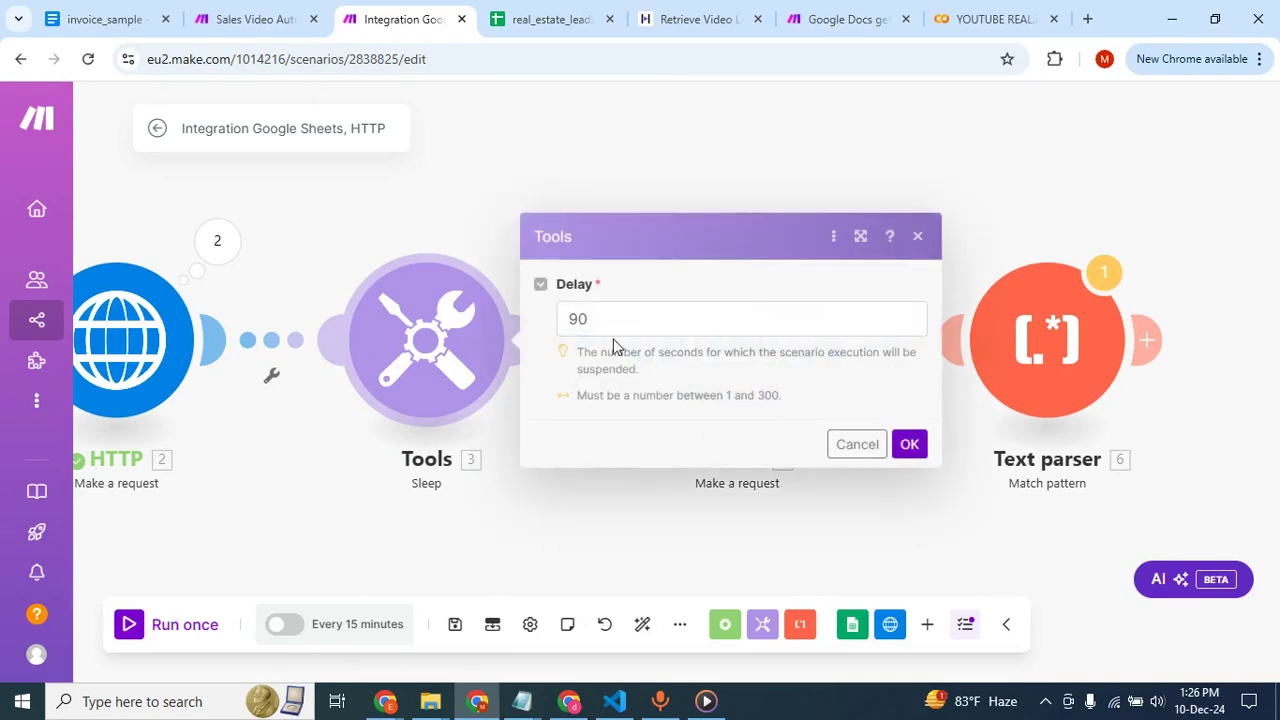
left_click(422, 196)
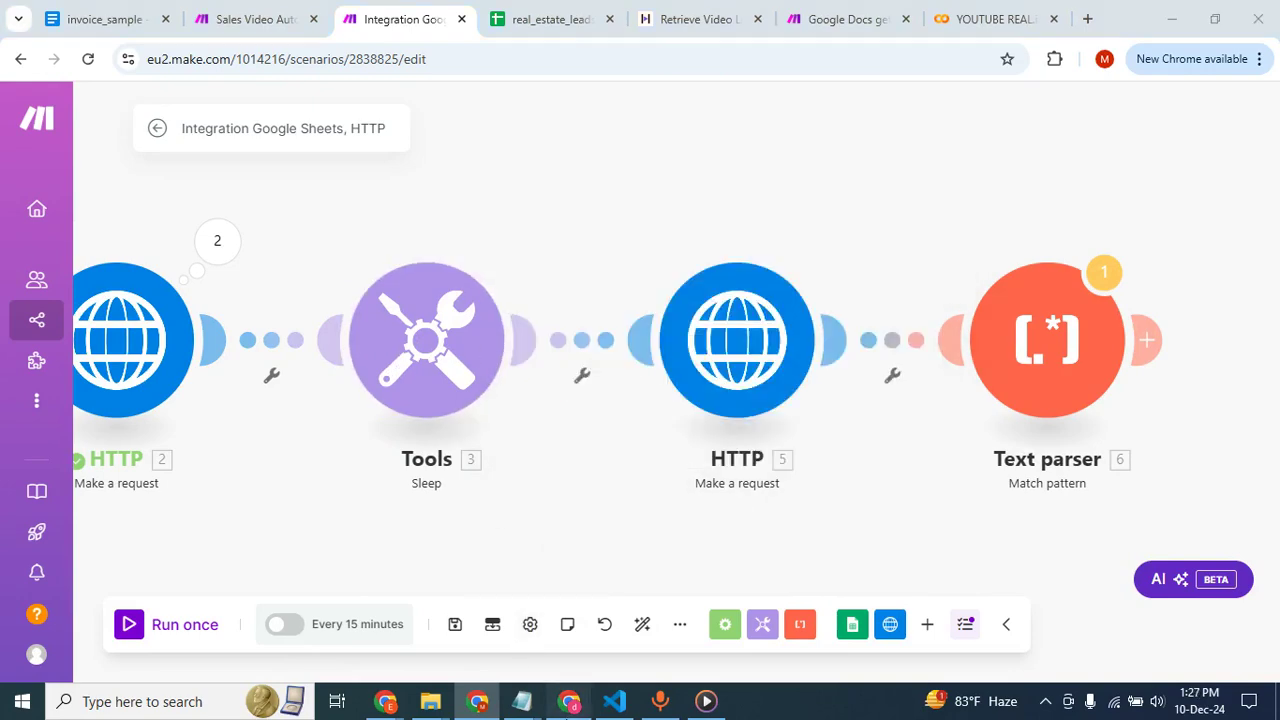
Switch to HeyGen and move every video under Recent creations to Trash.
left_click(569, 701)
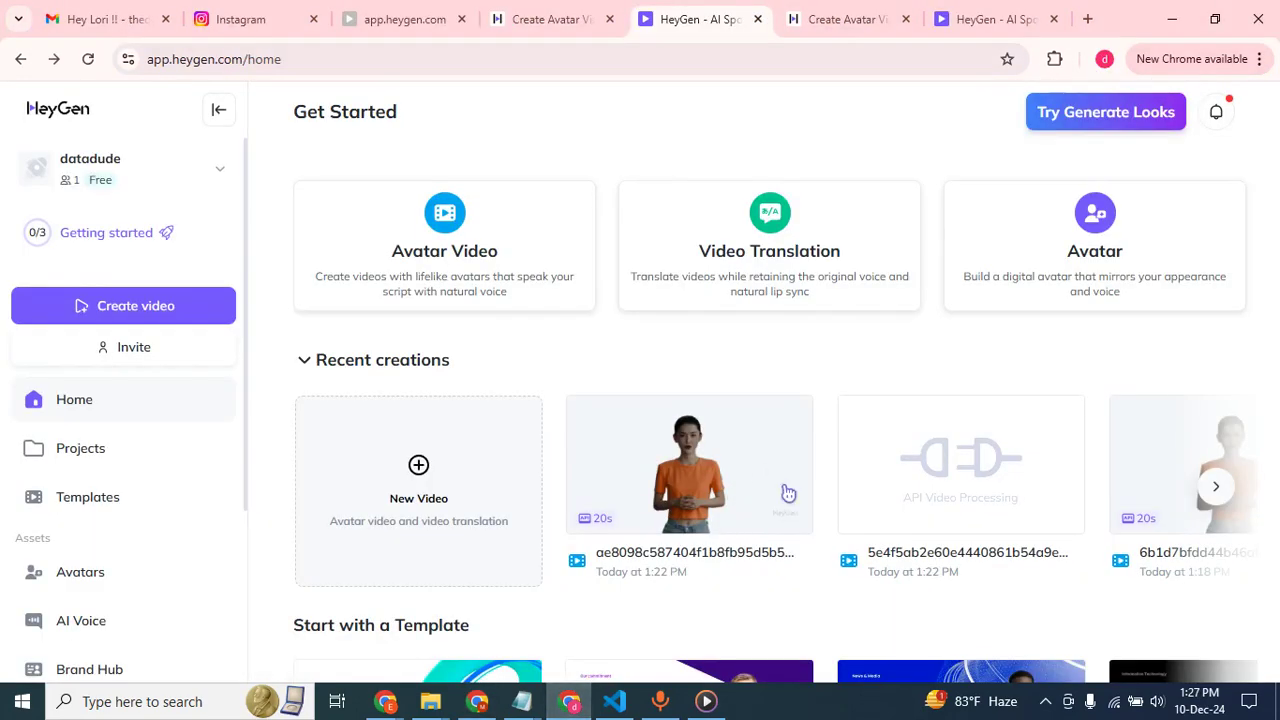
scroll(788, 493, "right", 3)
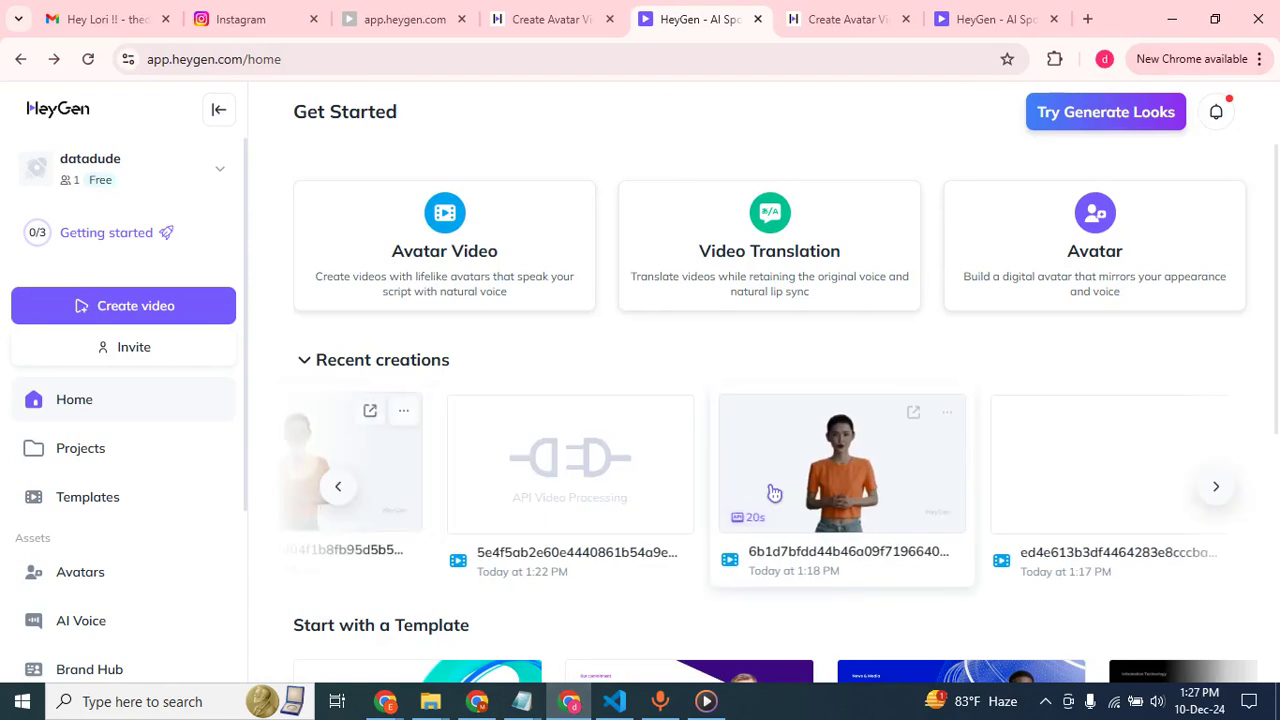
left_click(947, 412)
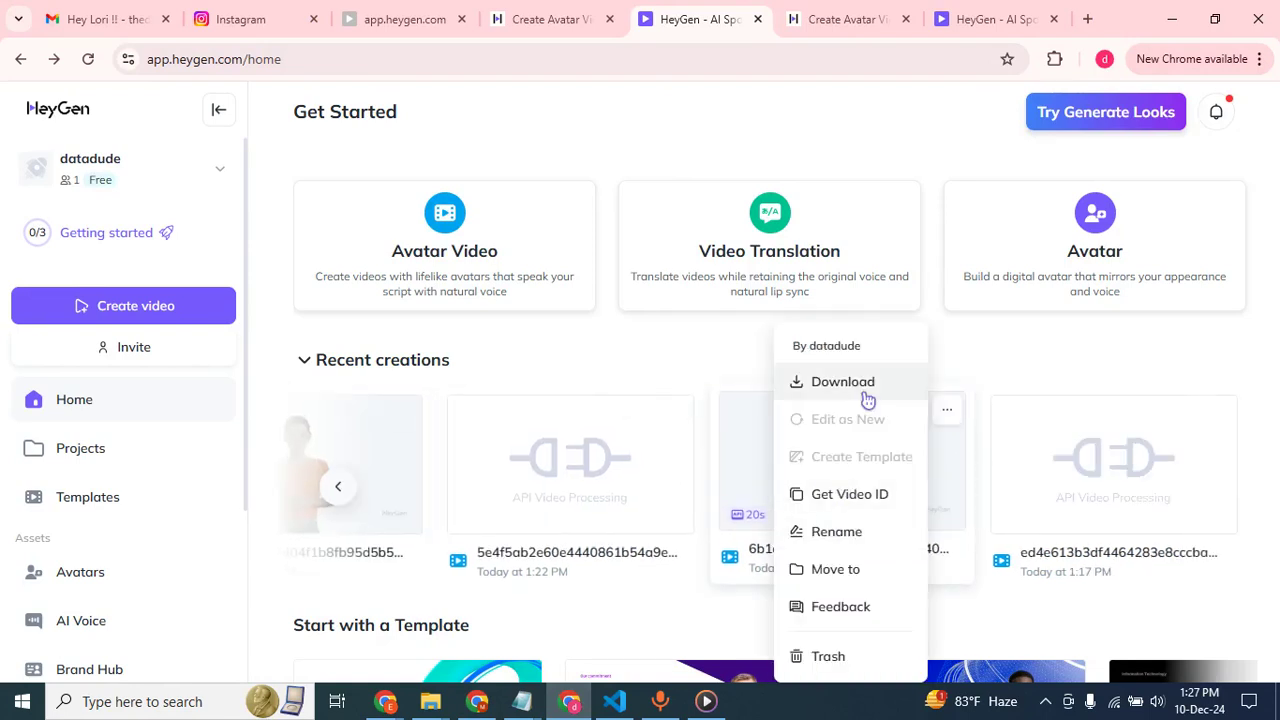
left_click(830, 656)
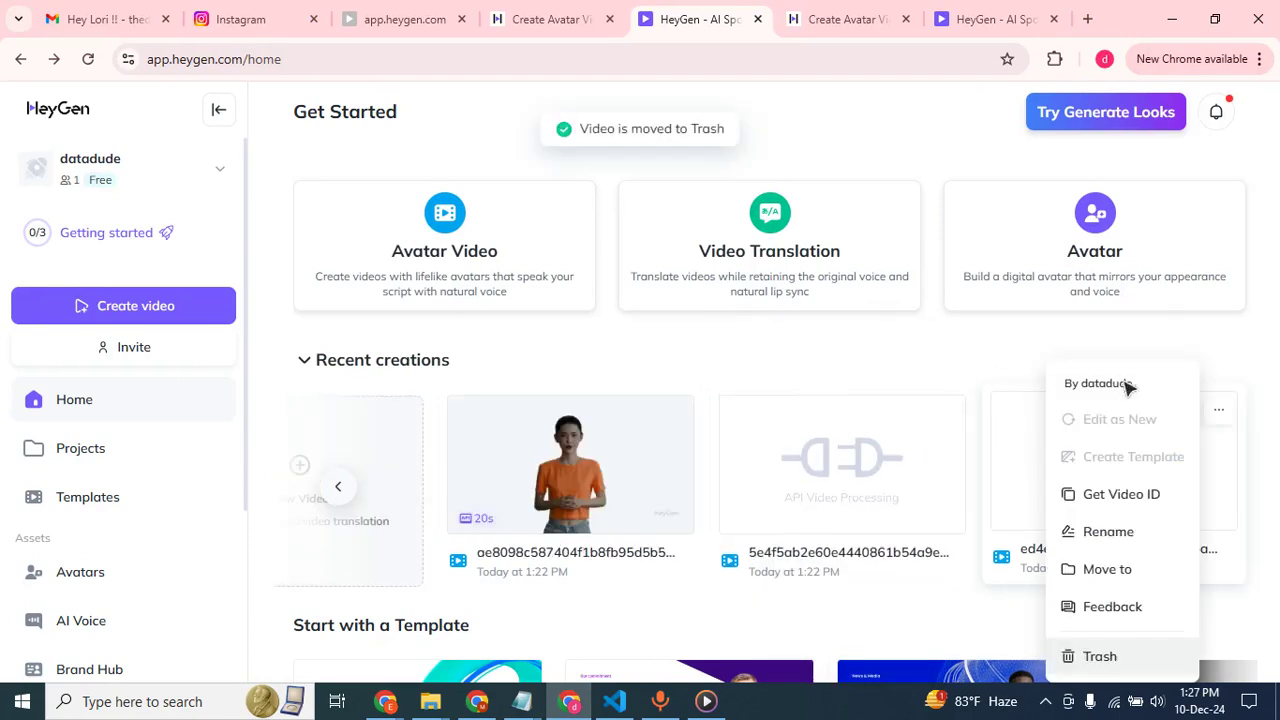
left_click(1219, 409)
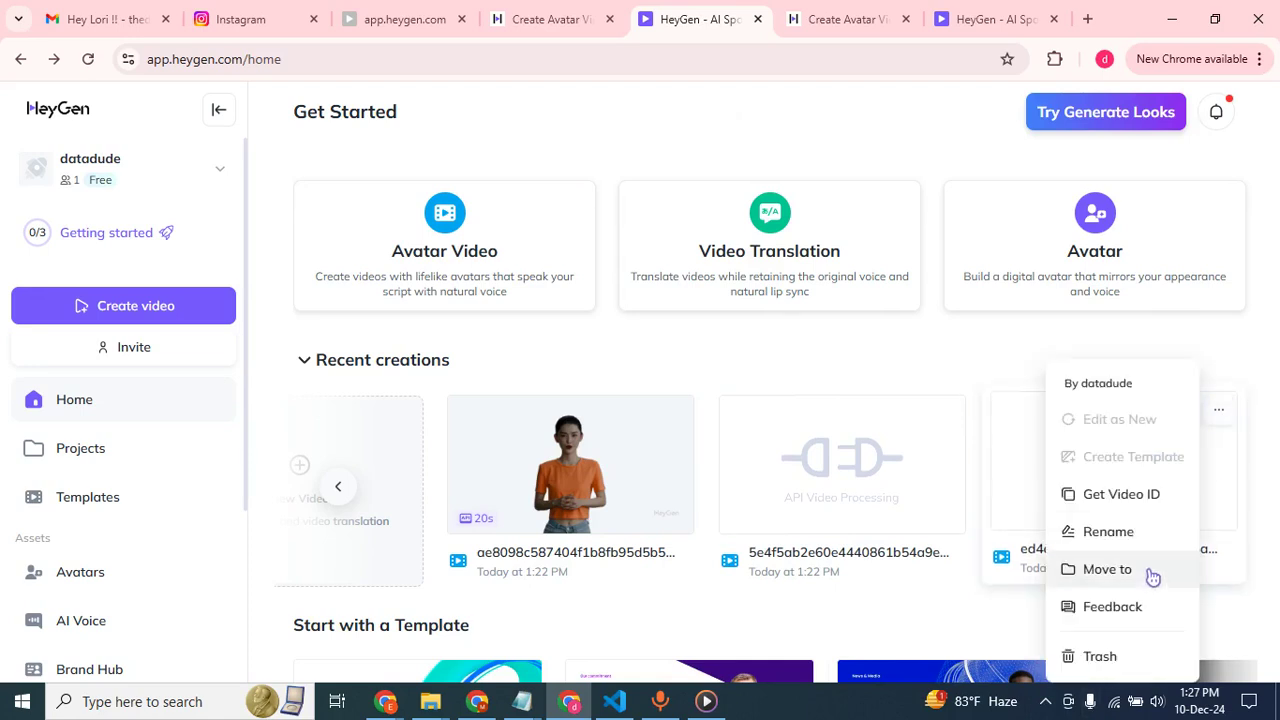
left_click(1100, 656)
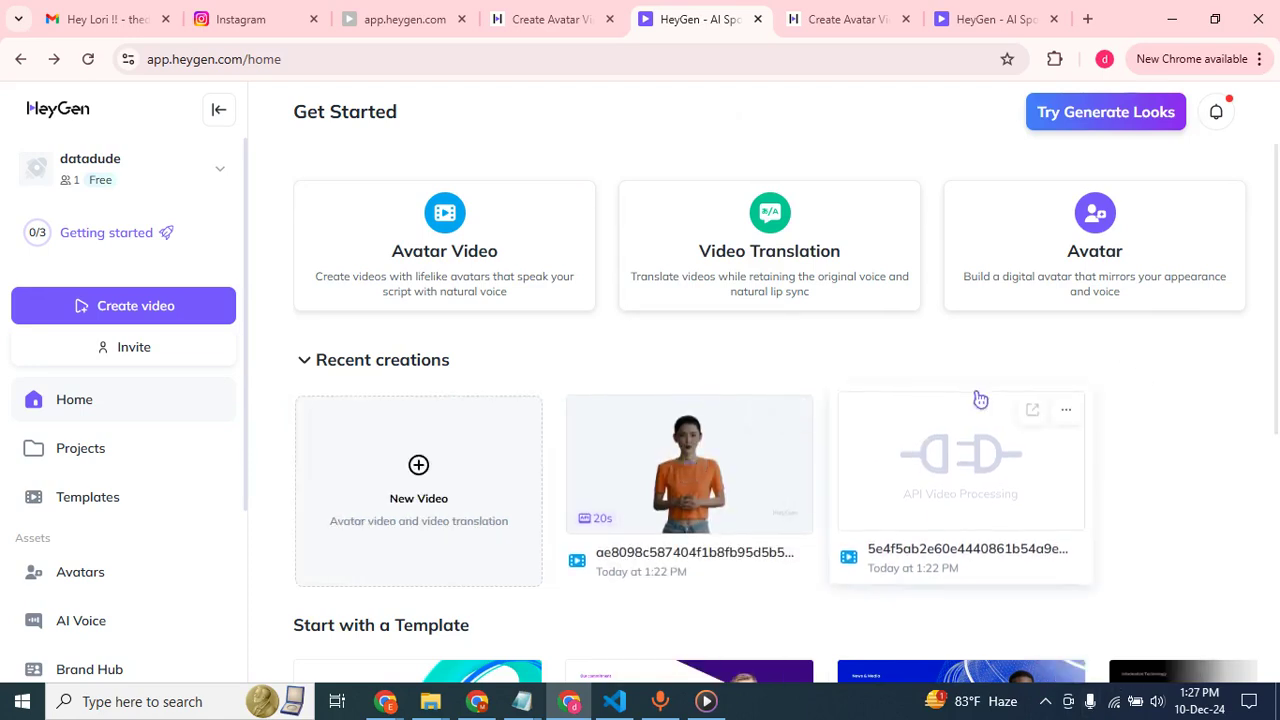
left_click(793, 412)
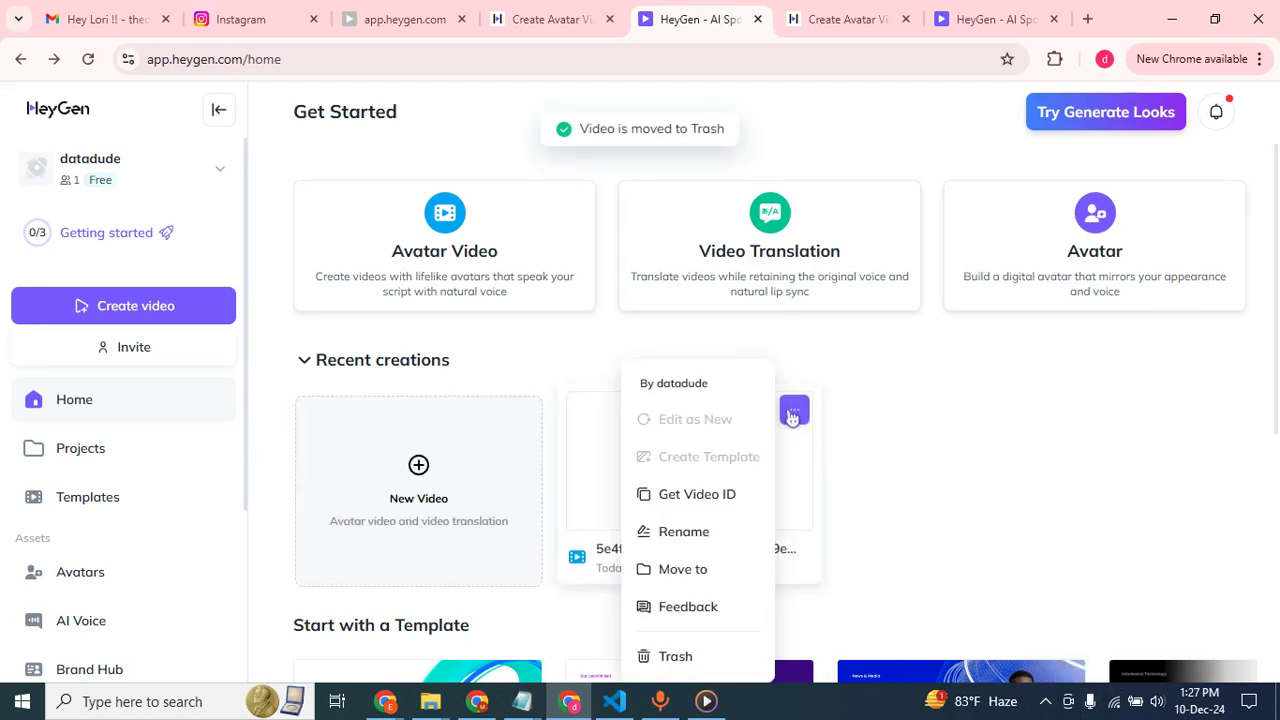
left_click(678, 655)
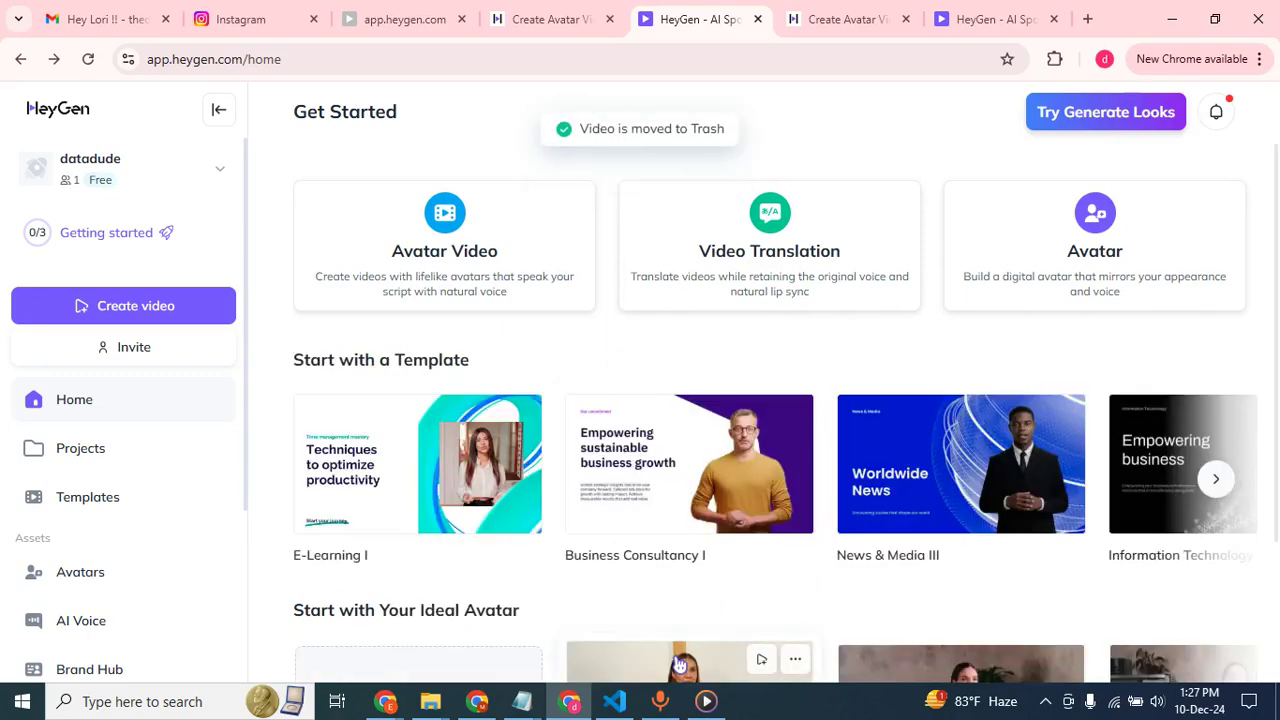
Switch to the real_estate_leads spreadsheet, copy the lead in row 3 and paste it into the browser's address bar.
left_click(477, 701)
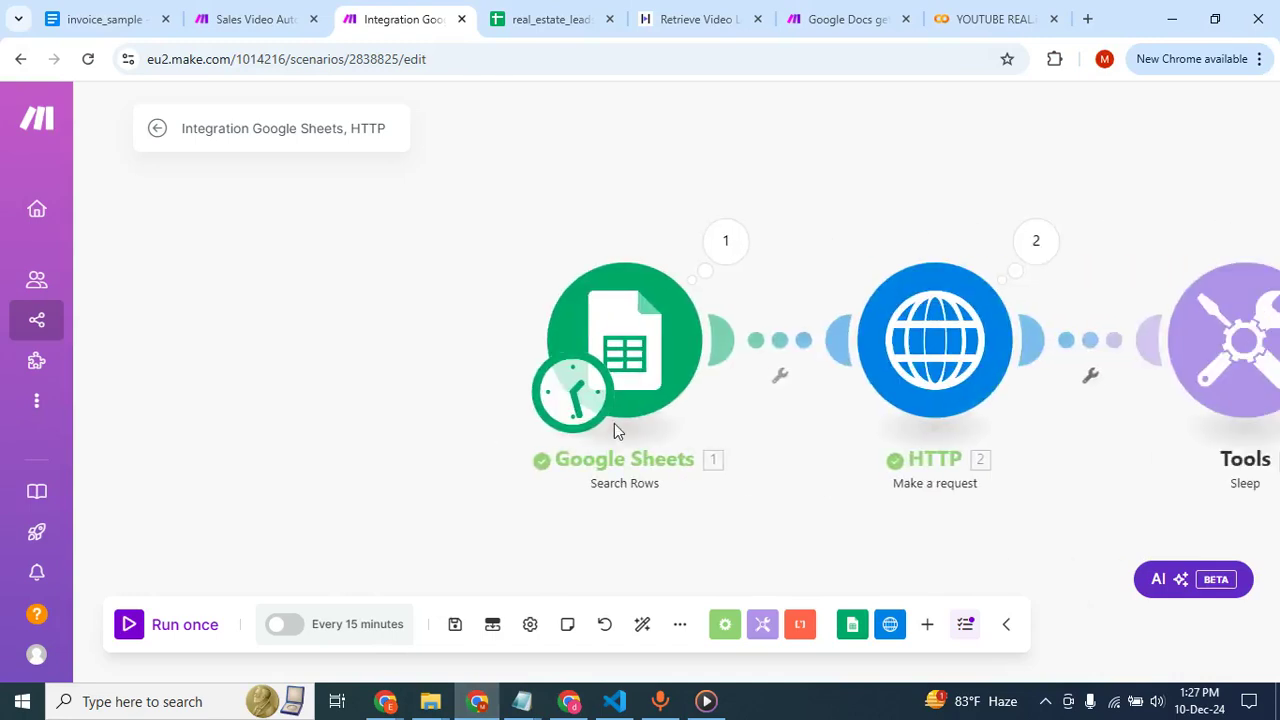
left_click(550, 19)
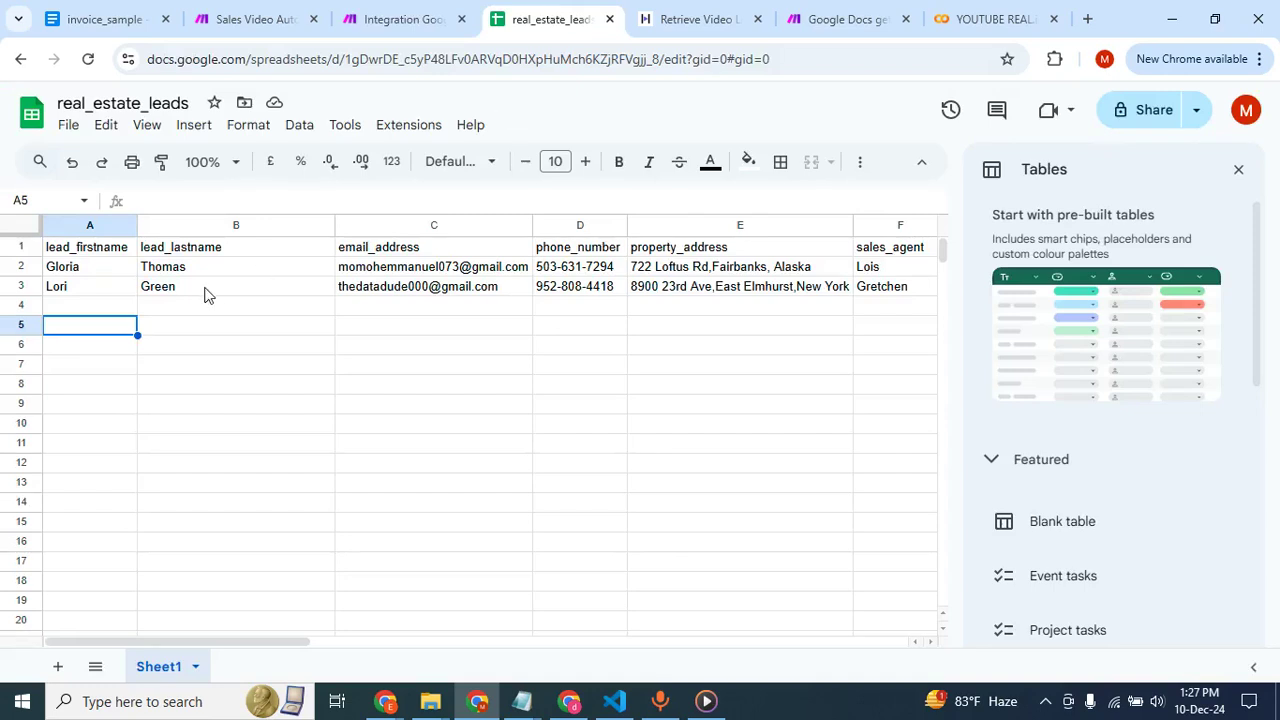
left_click(19, 286)
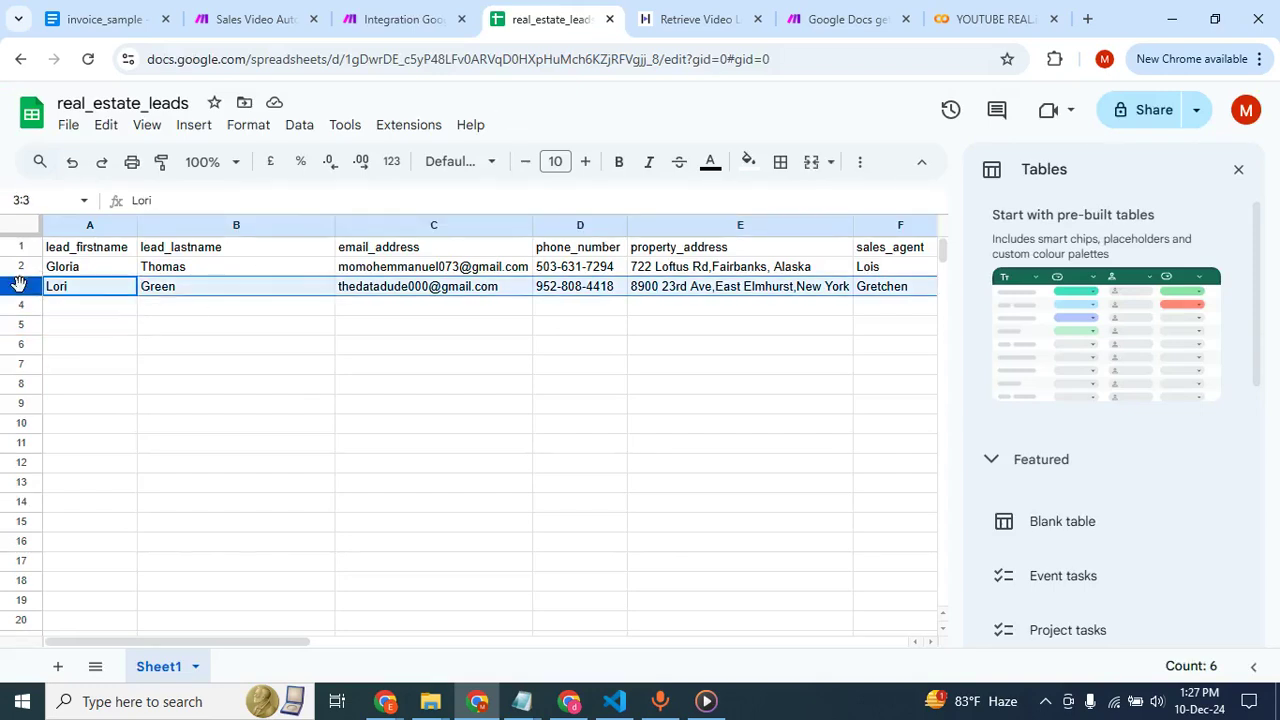
key("ctrl+c")
left_click(794, 58)
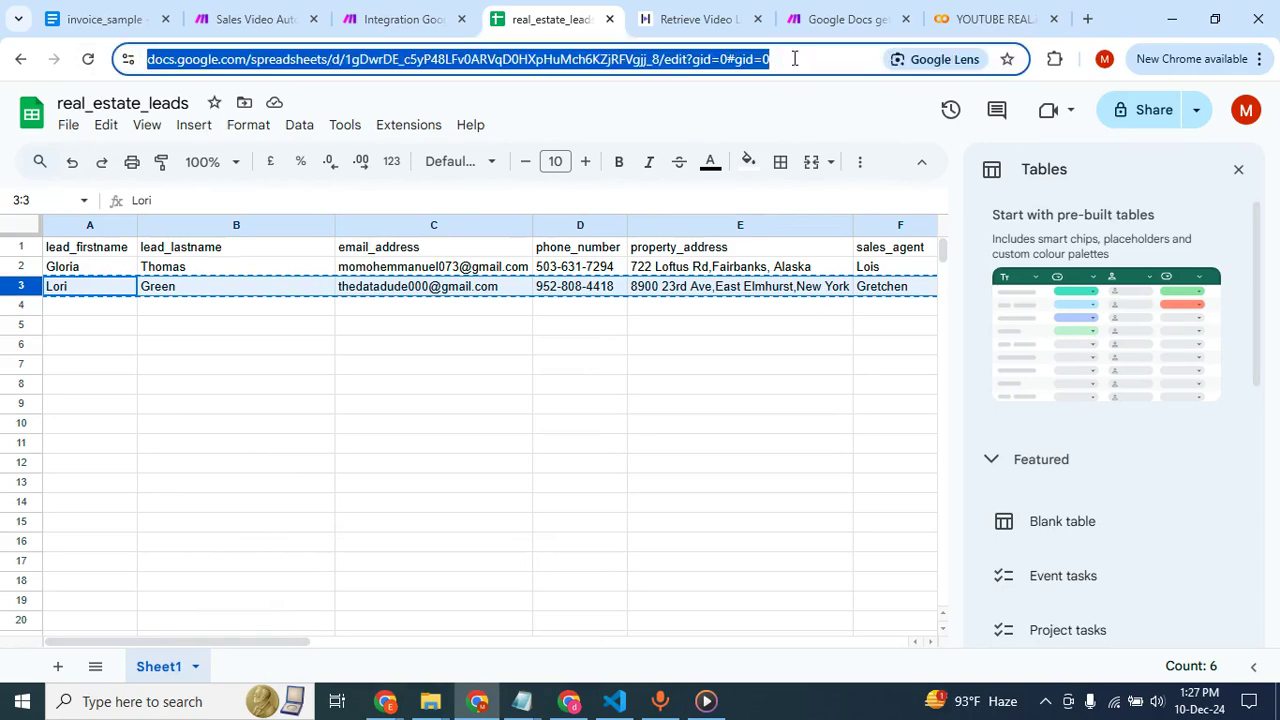
key("ctrl+v")
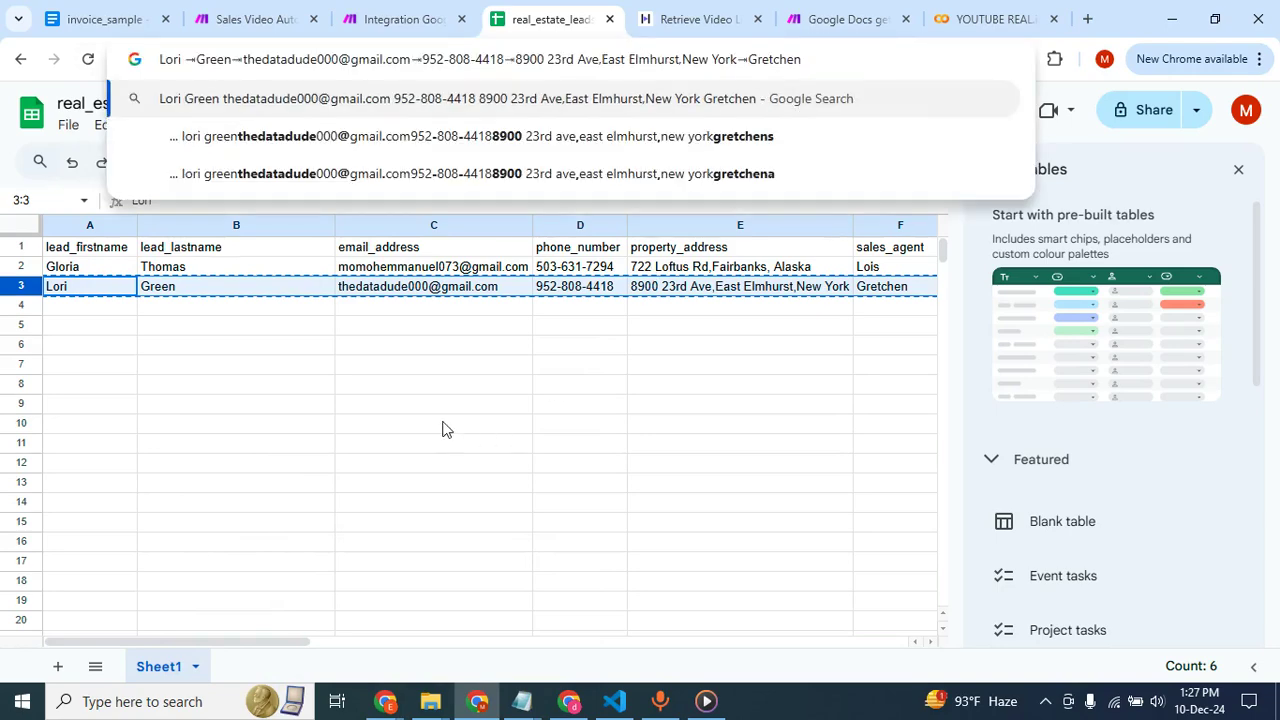
left_click(446, 428)
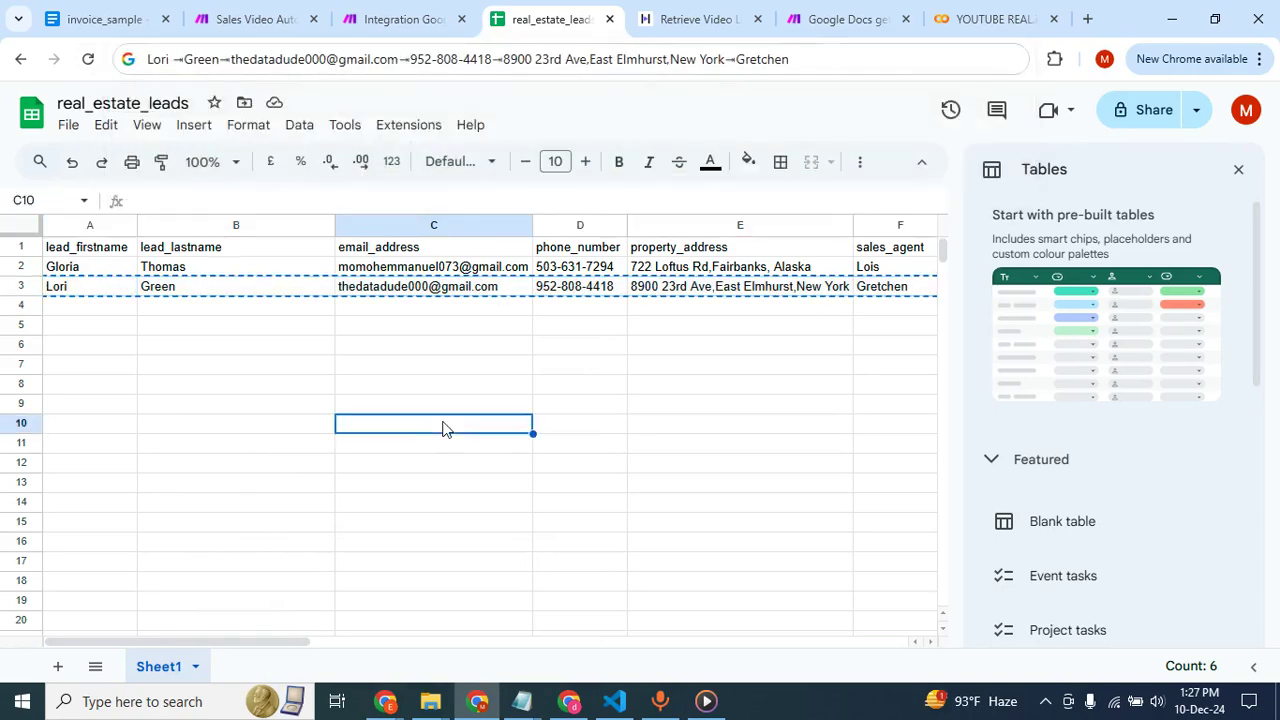
Create a new blank spreadsheet and paste the copied lead from row 3 into its row 1.
left_click(24, 285)
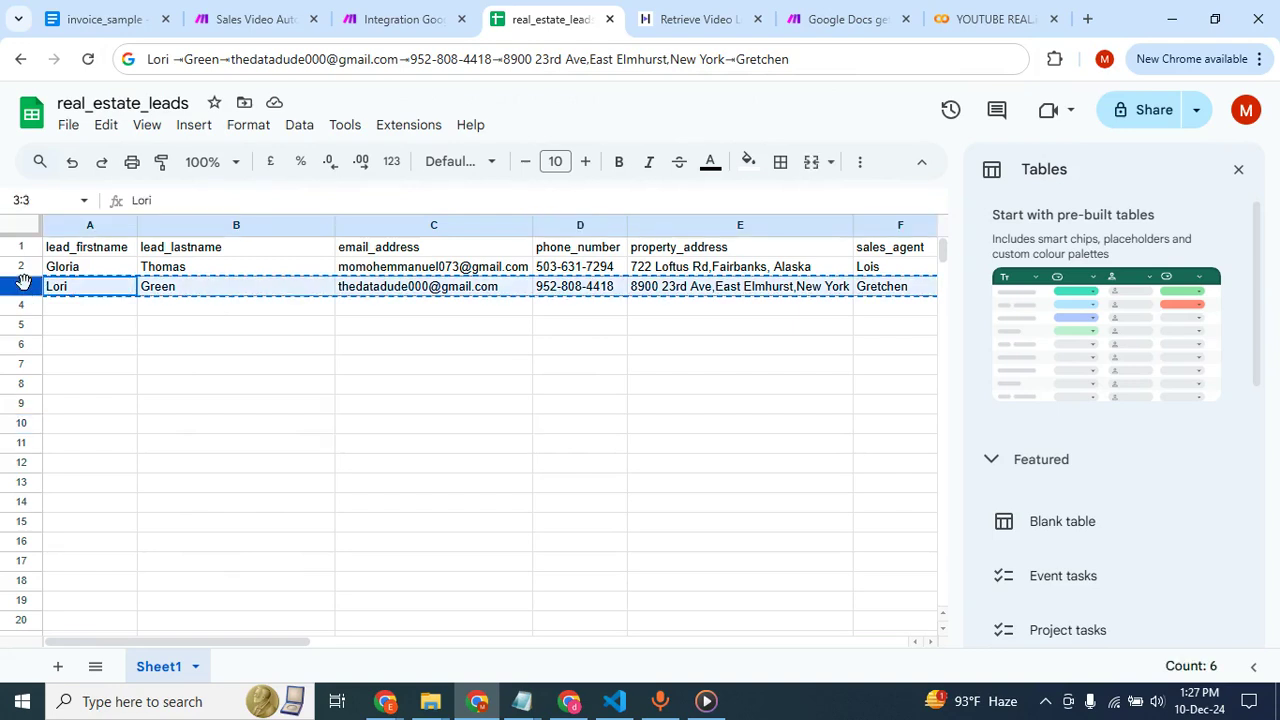
left_click(69, 127)
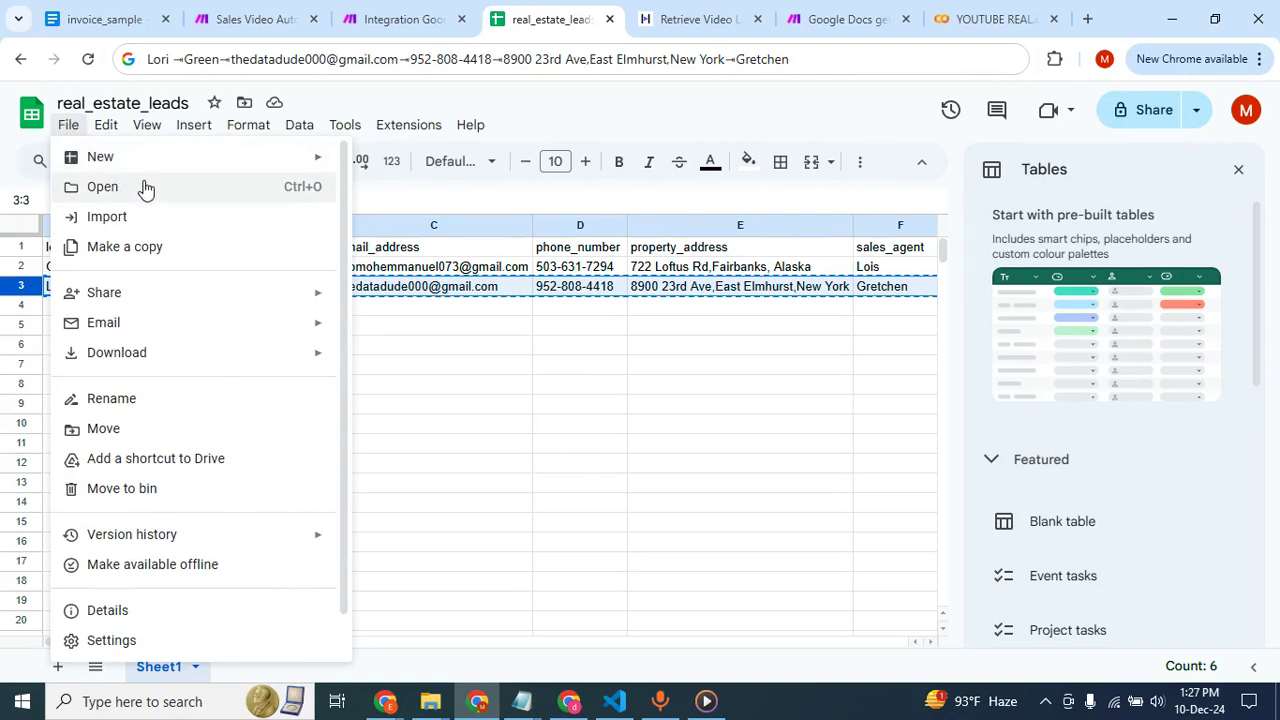
mouse_move(308, 162)
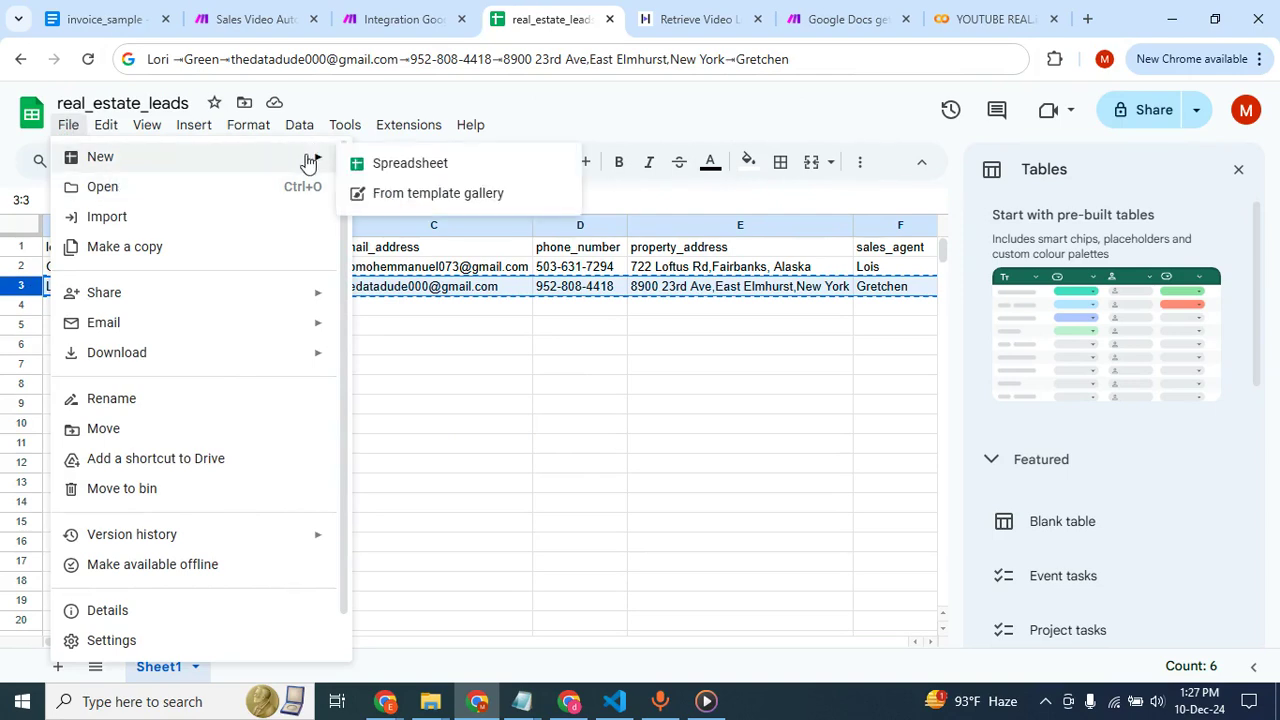
left_click(373, 167)
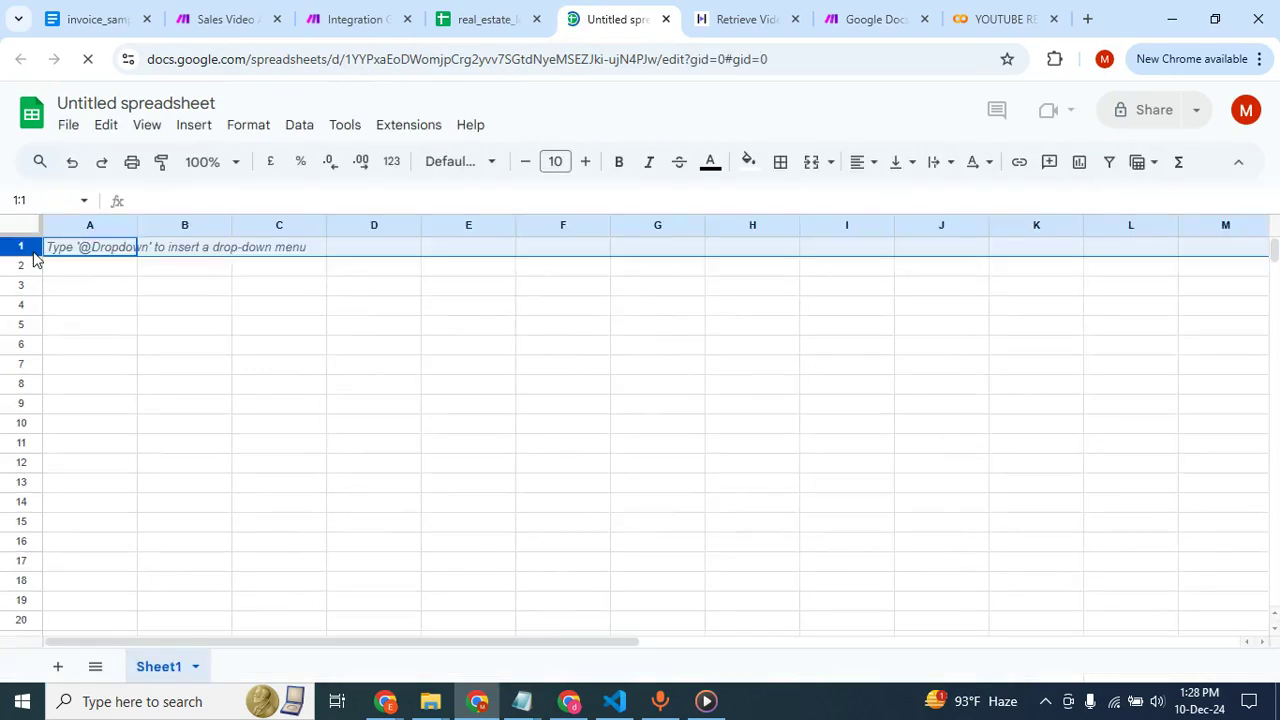
key("ctrl+v")
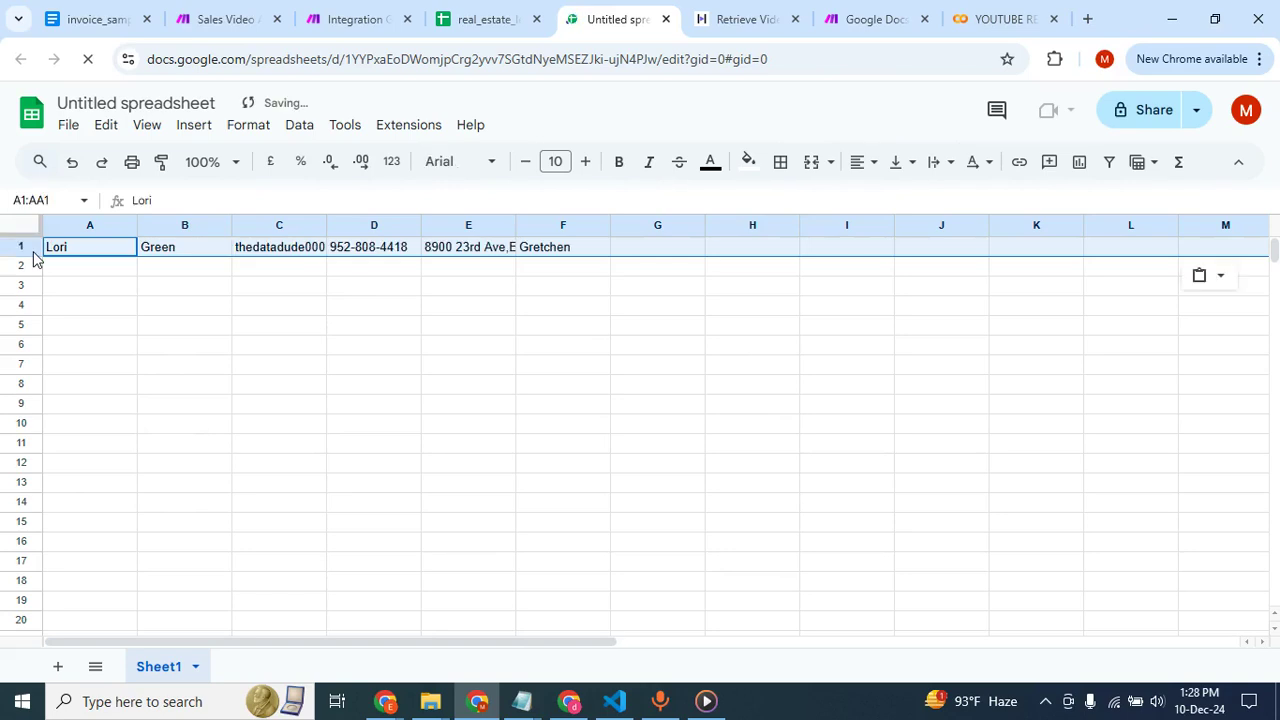
Return to real_estate_leads and clear the lead's data from row 3.
left_click(487, 14)
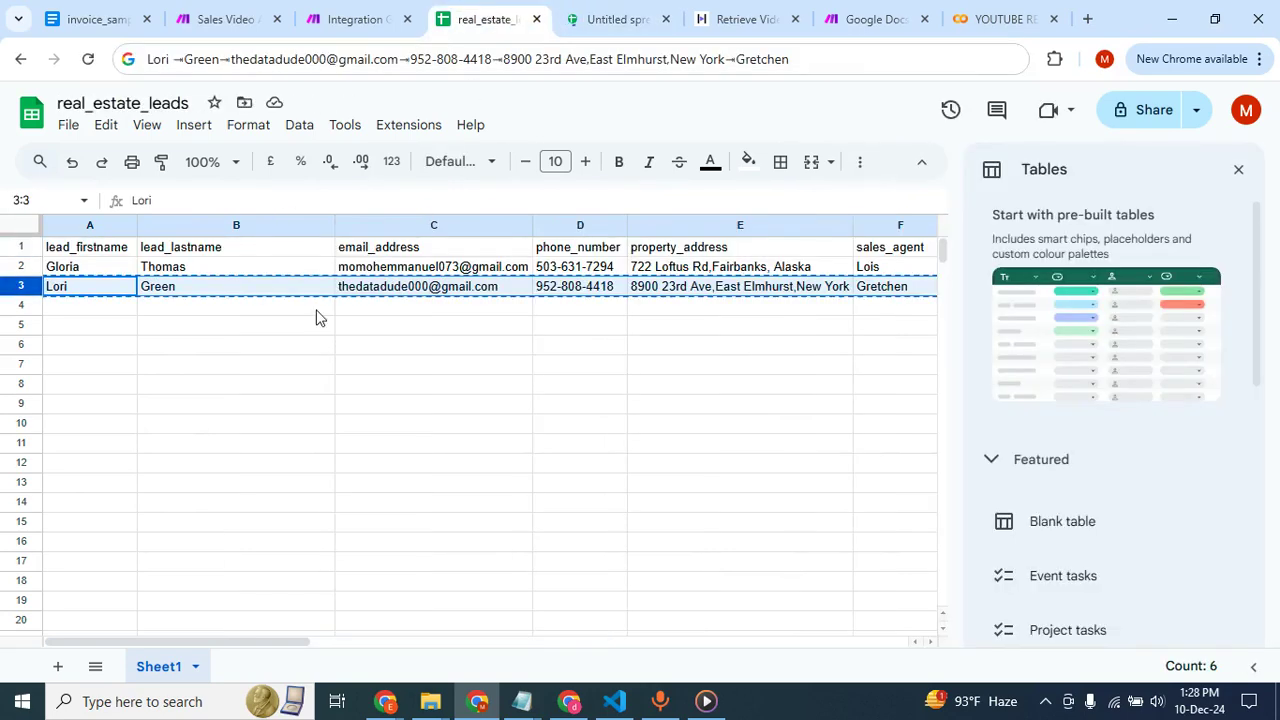
left_click(176, 332)
left_click(10, 285)
key("Delete")
left_click(309, 413)
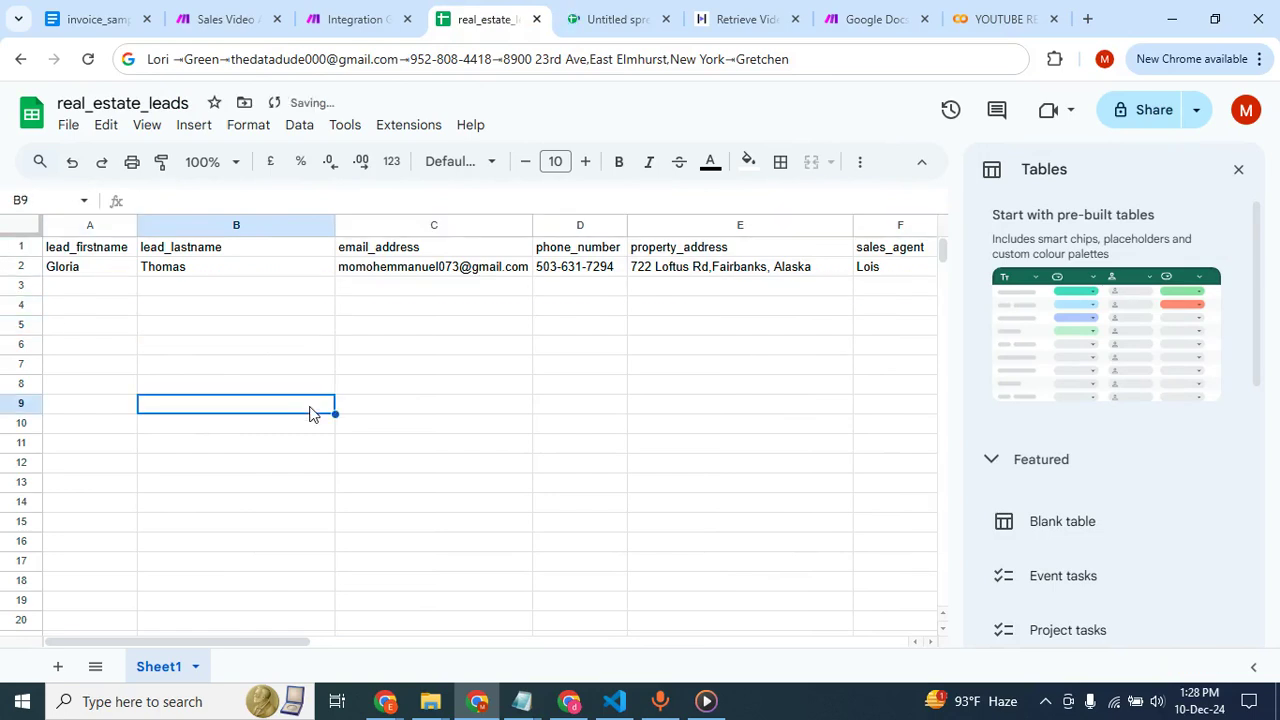
left_click(487, 369)
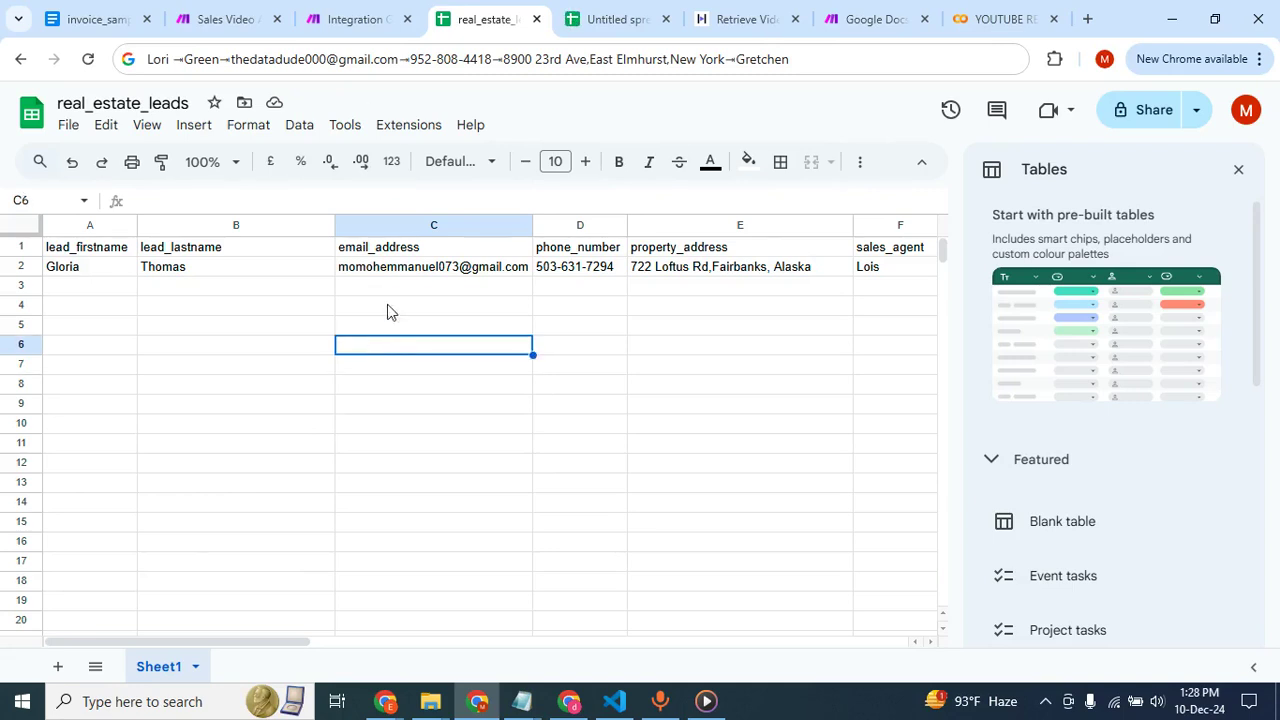
left_click(346, 306)
left_click(279, 292)
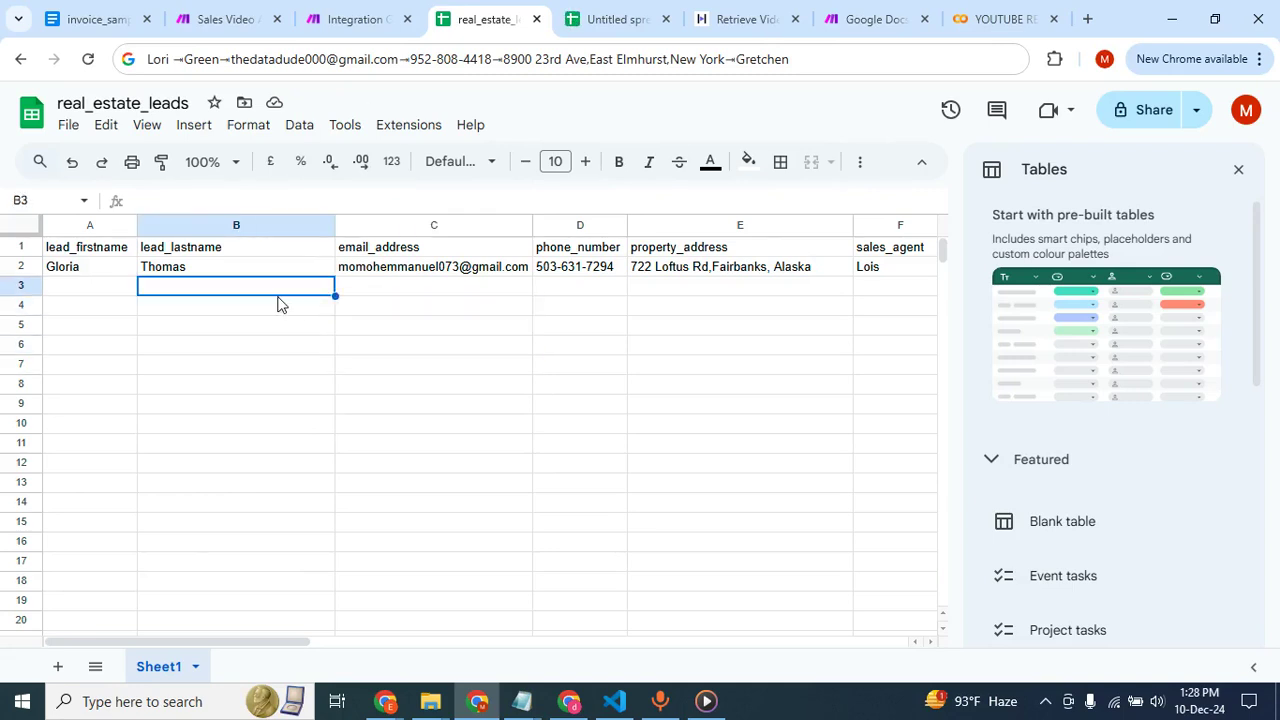
left_click(100, 297)
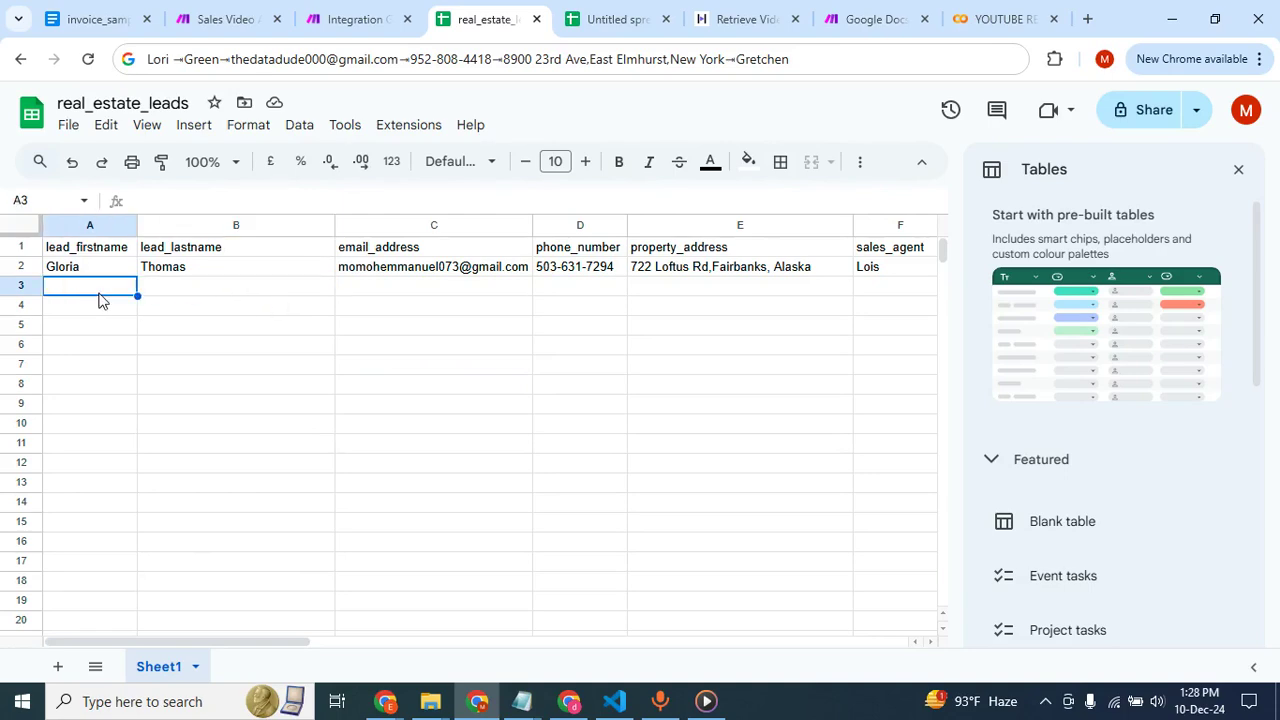
left_click(280, 362)
Switch to the Make scenario and examine its module chain and the Text parser's pattern and match settings.
left_click(326, 10)
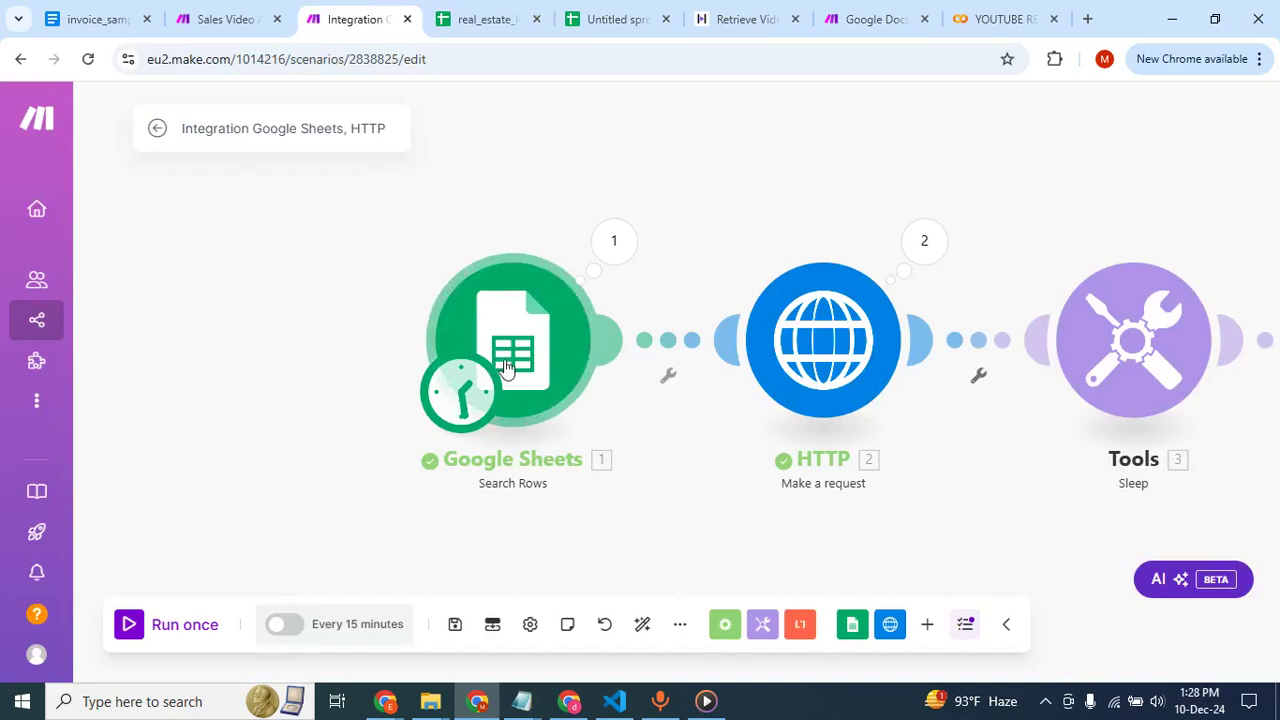
scroll(506, 369, "right", 2)
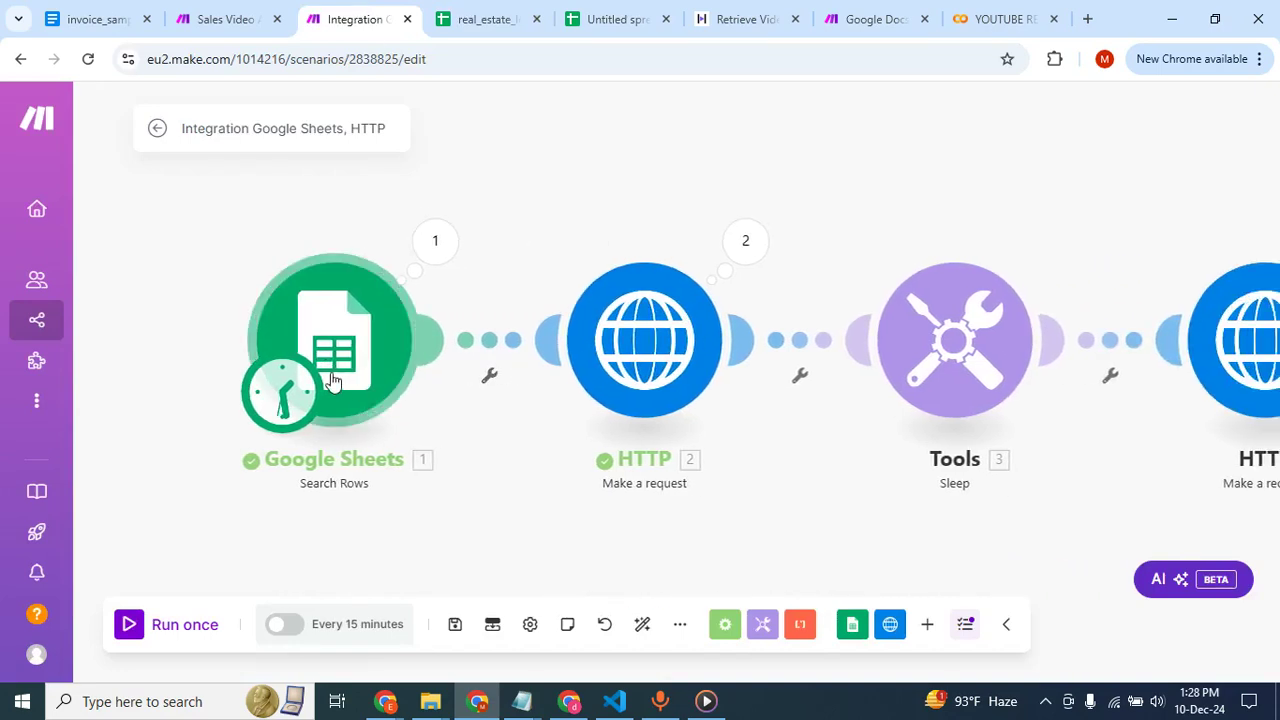
scroll(632, 392, "right", 1)
scroll(632, 392, "right", 2)
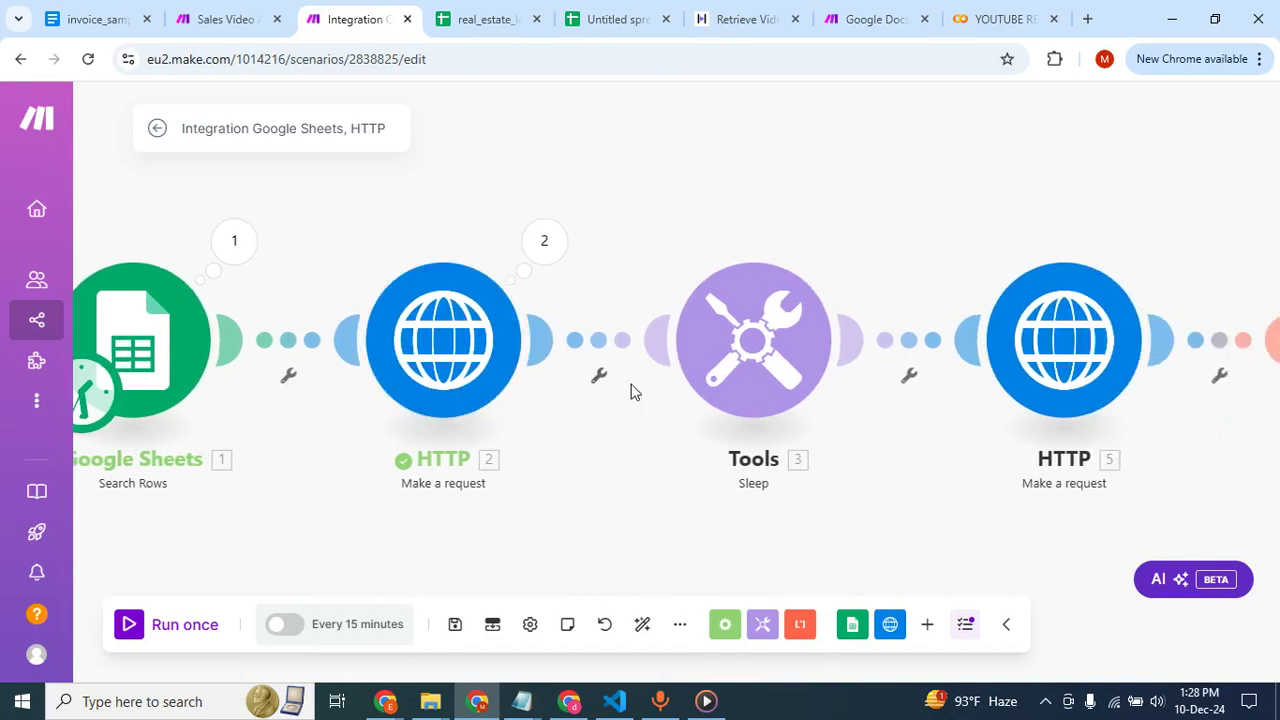
scroll(463, 350, "right", 1)
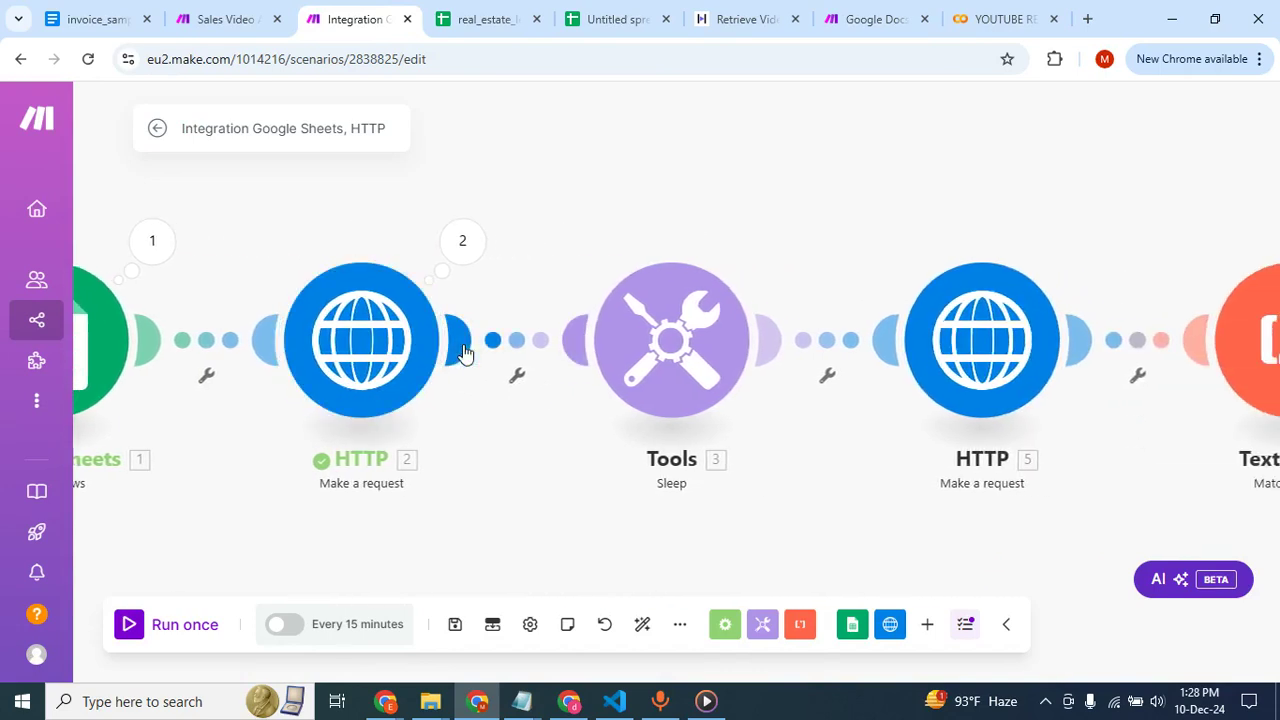
scroll(648, 360, "right", 2)
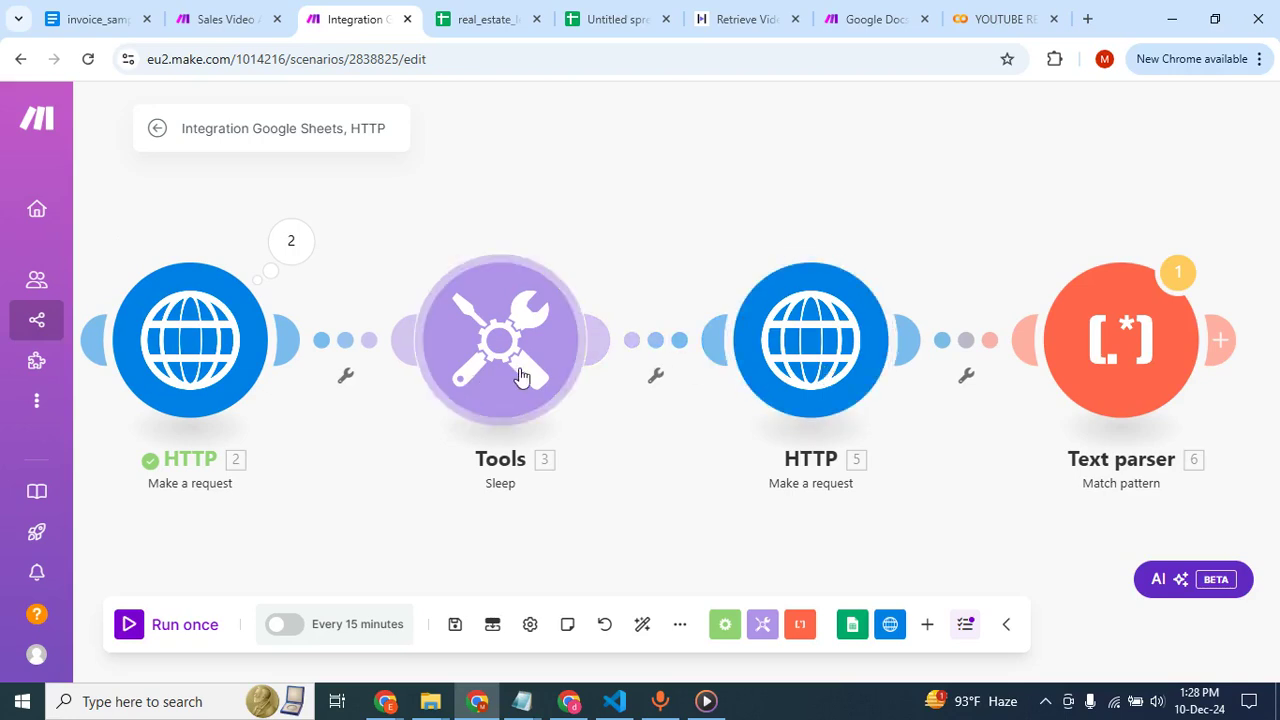
scroll(826, 366, "right", 2)
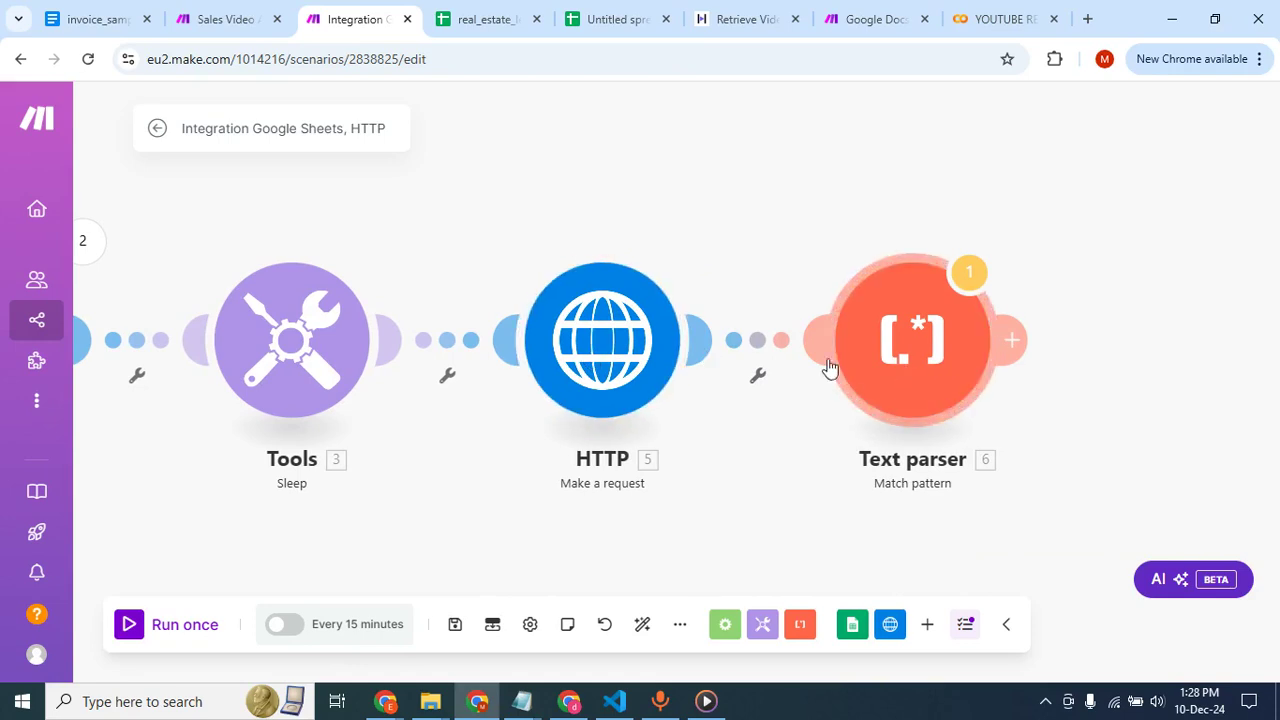
left_click(940, 362)
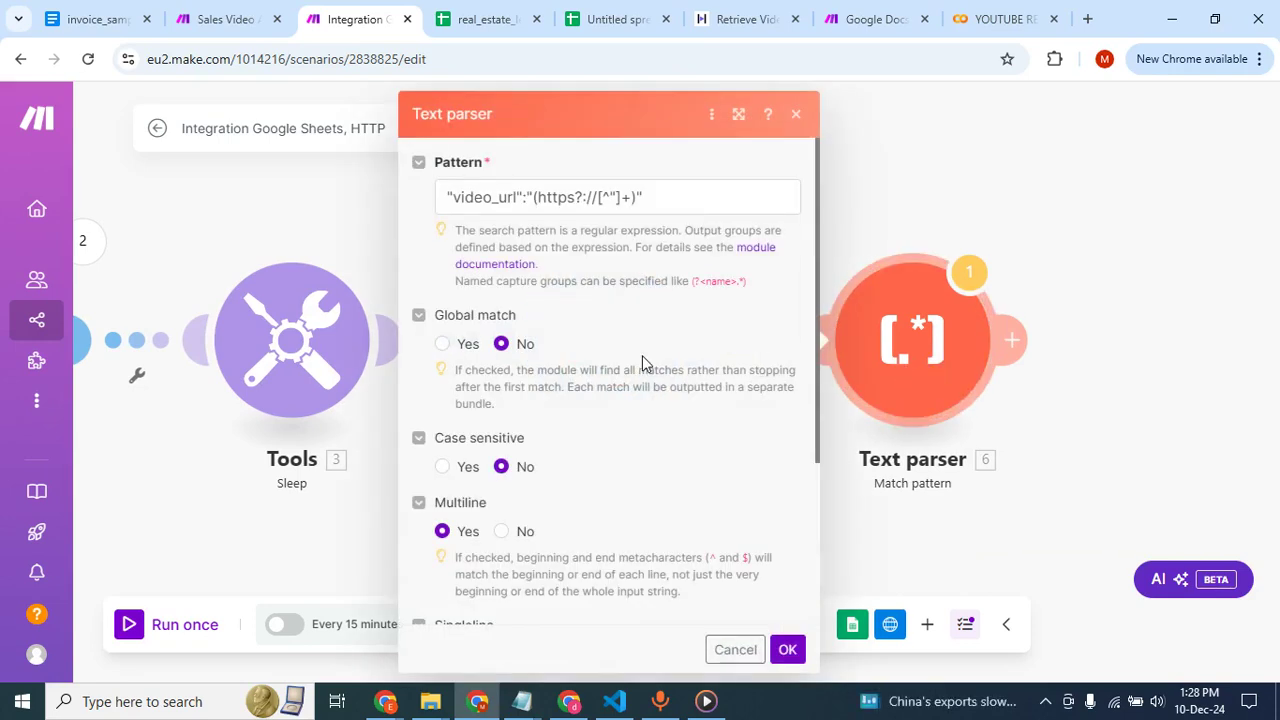
scroll(642, 360, "down", 3)
left_click(259, 232)
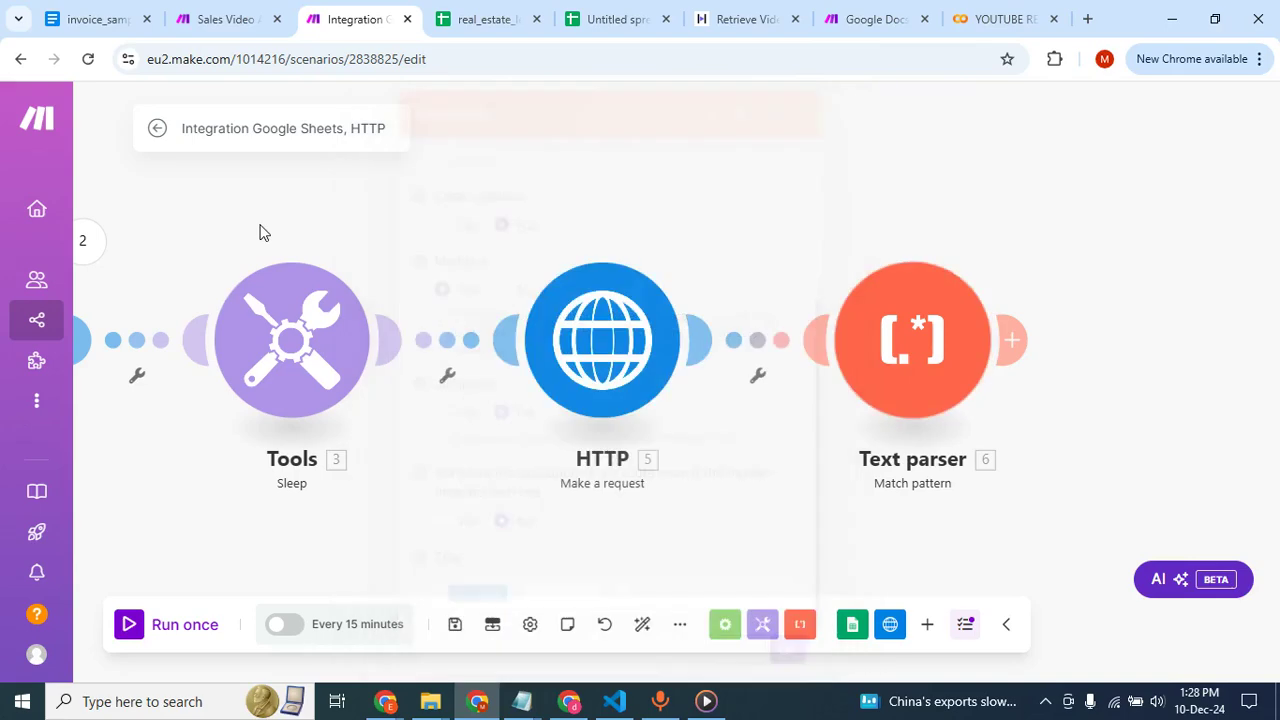
scroll(400, 328, "left", 3)
scroll(400, 328, "left", 5)
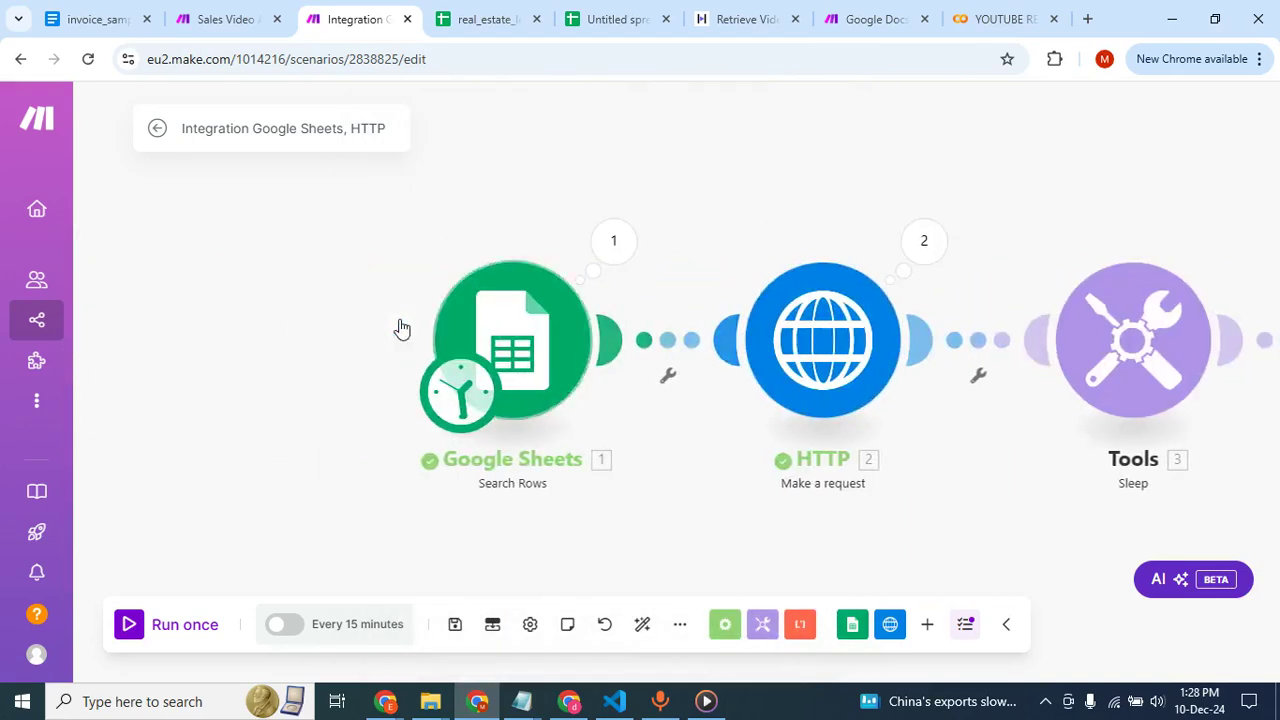
Run the scenario once, choosing to run it anyway with the Text parser as the last module.
scroll(340, 487, "right", 3)
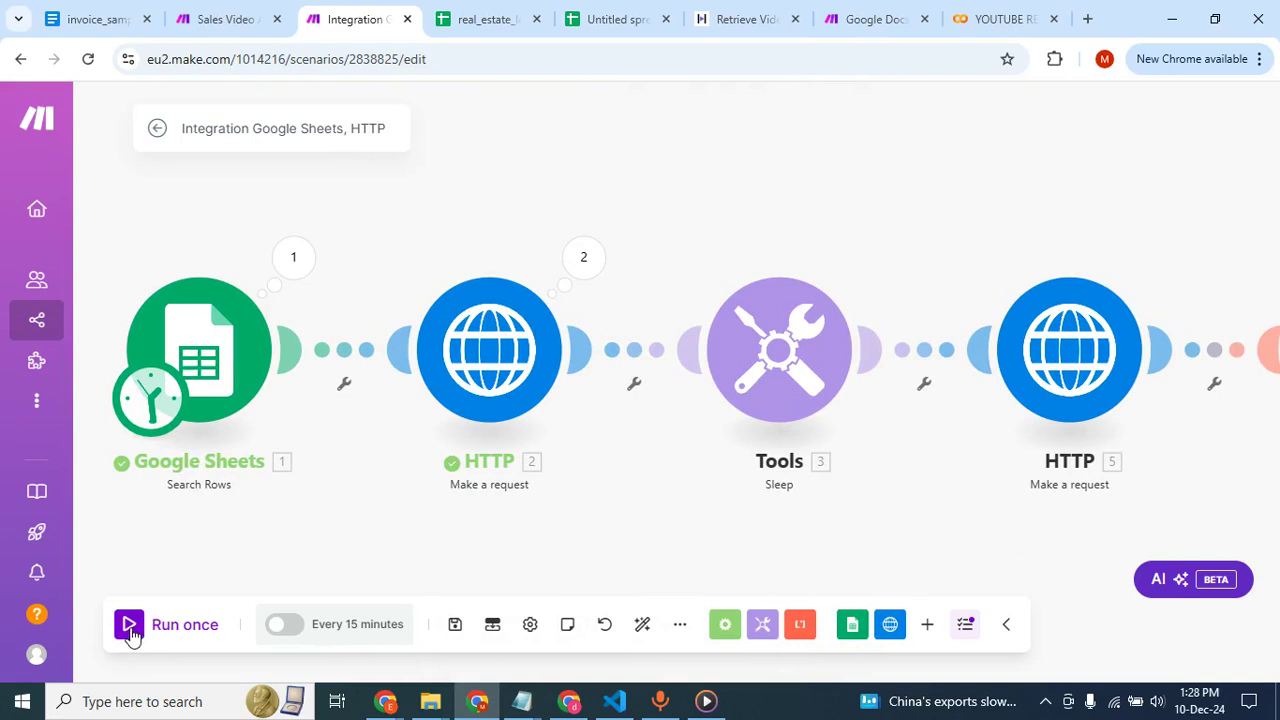
left_click(131, 630)
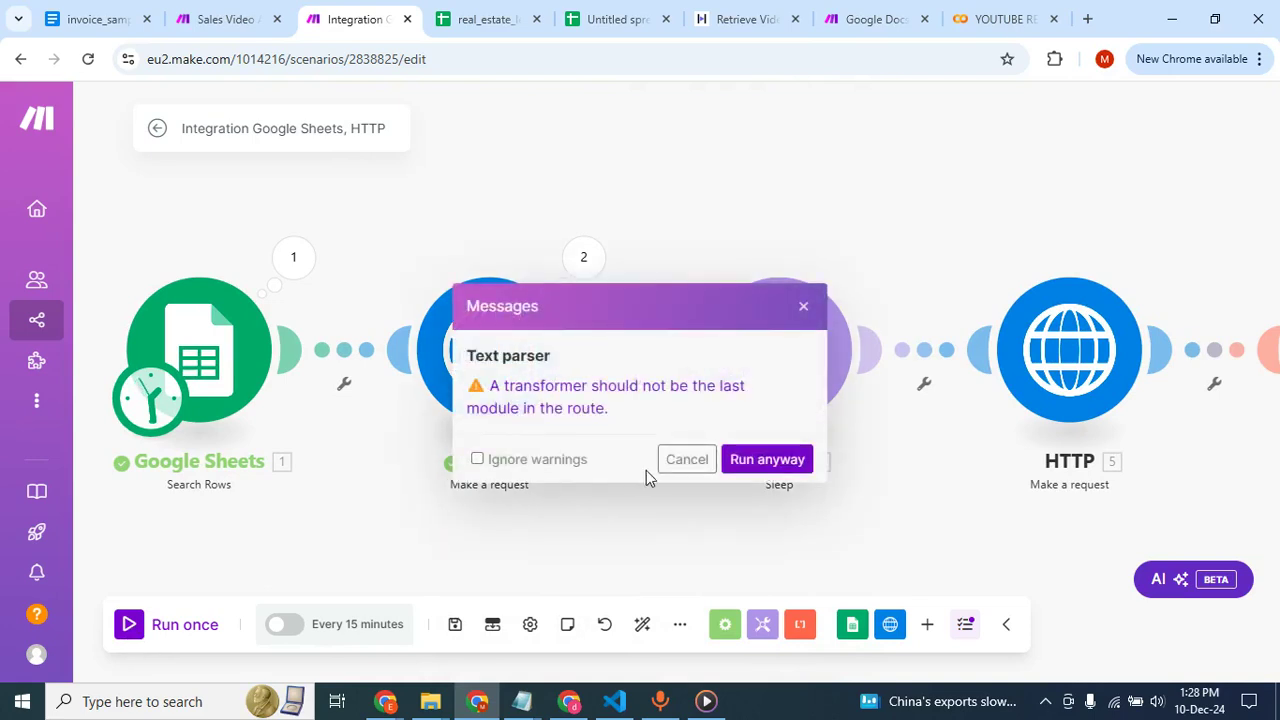
left_click(787, 464)
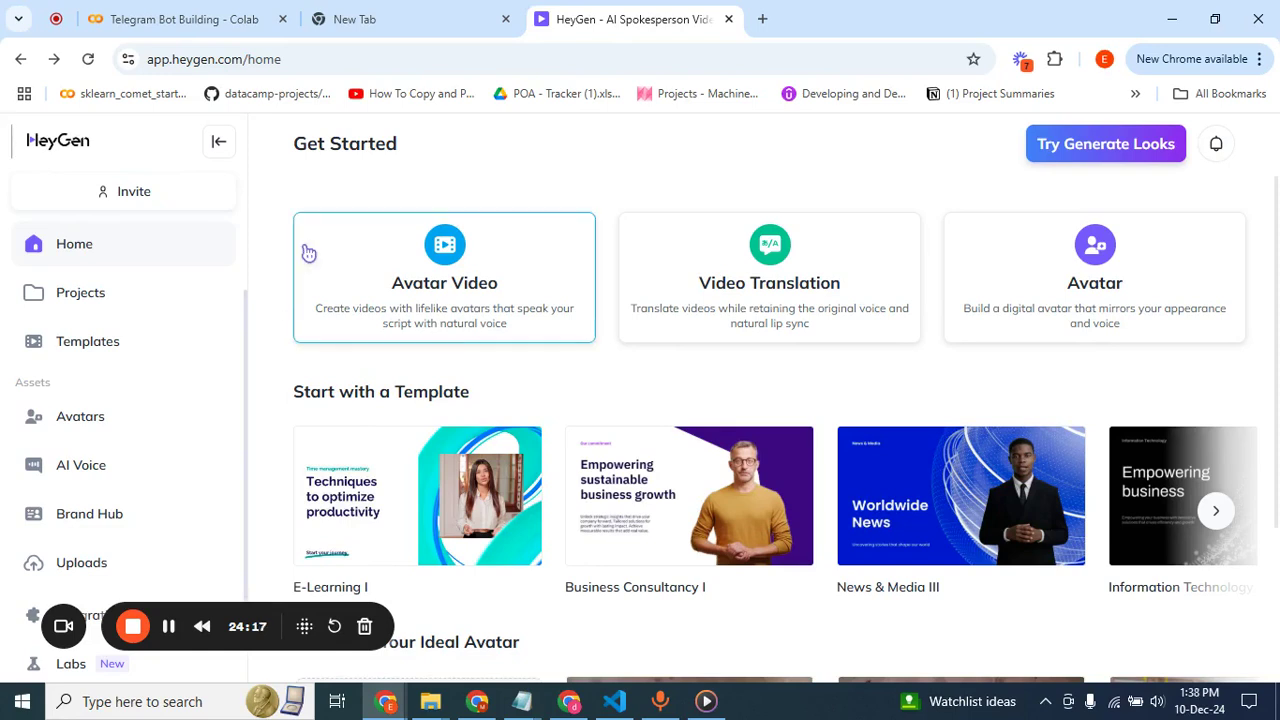
Look over HeyGen's home page, return to the Make scenario and run it once more anyway.
scroll(300, 363, "down", 2)
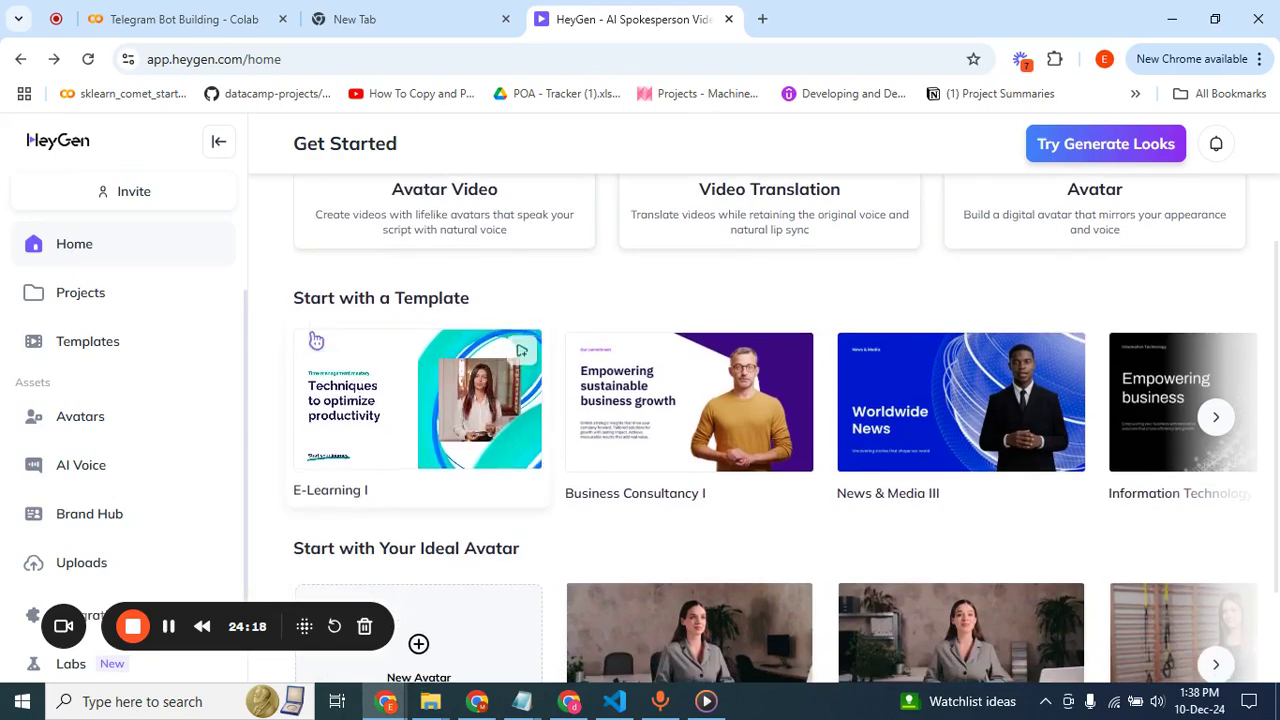
scroll(310, 345, "up", 1)
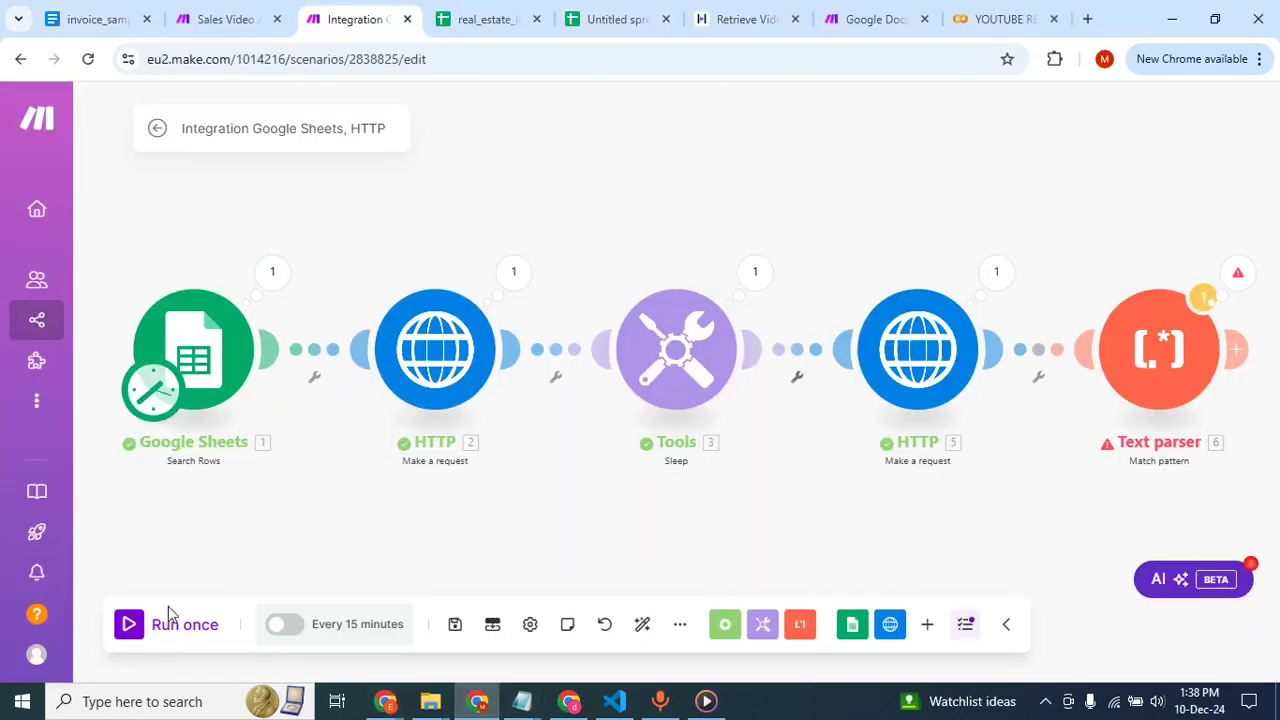
left_click(131, 627)
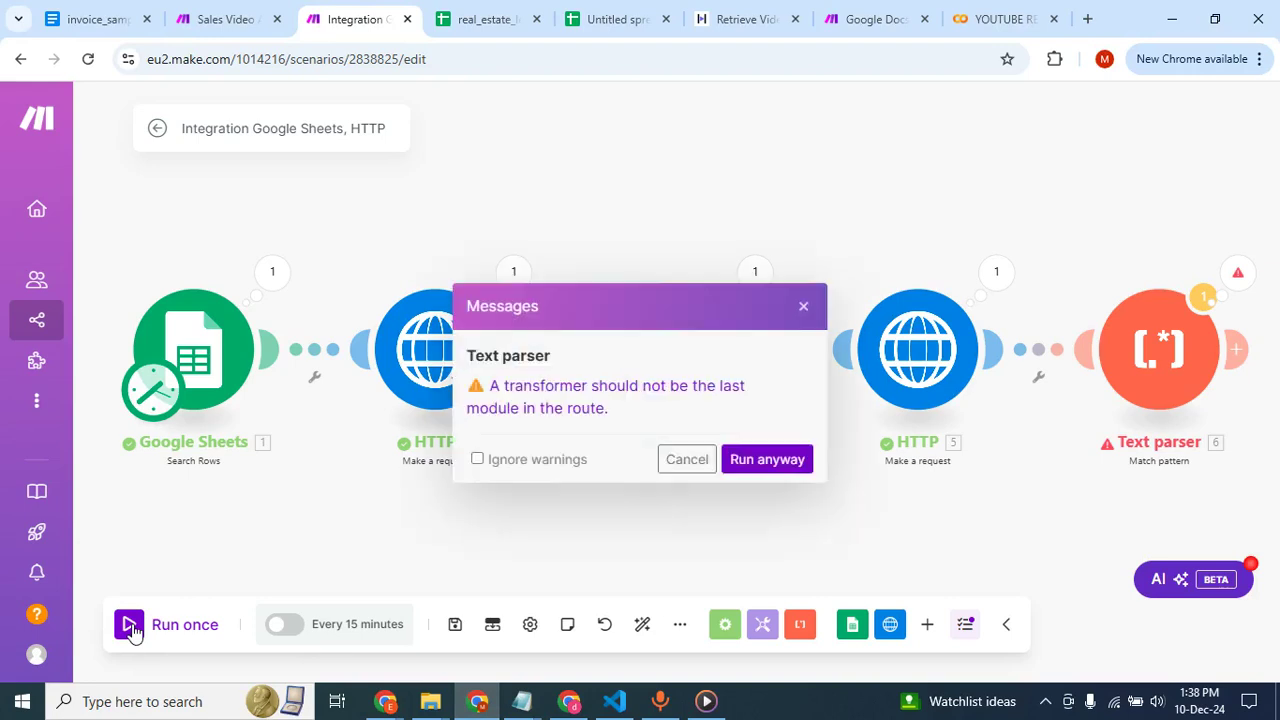
left_click(763, 478)
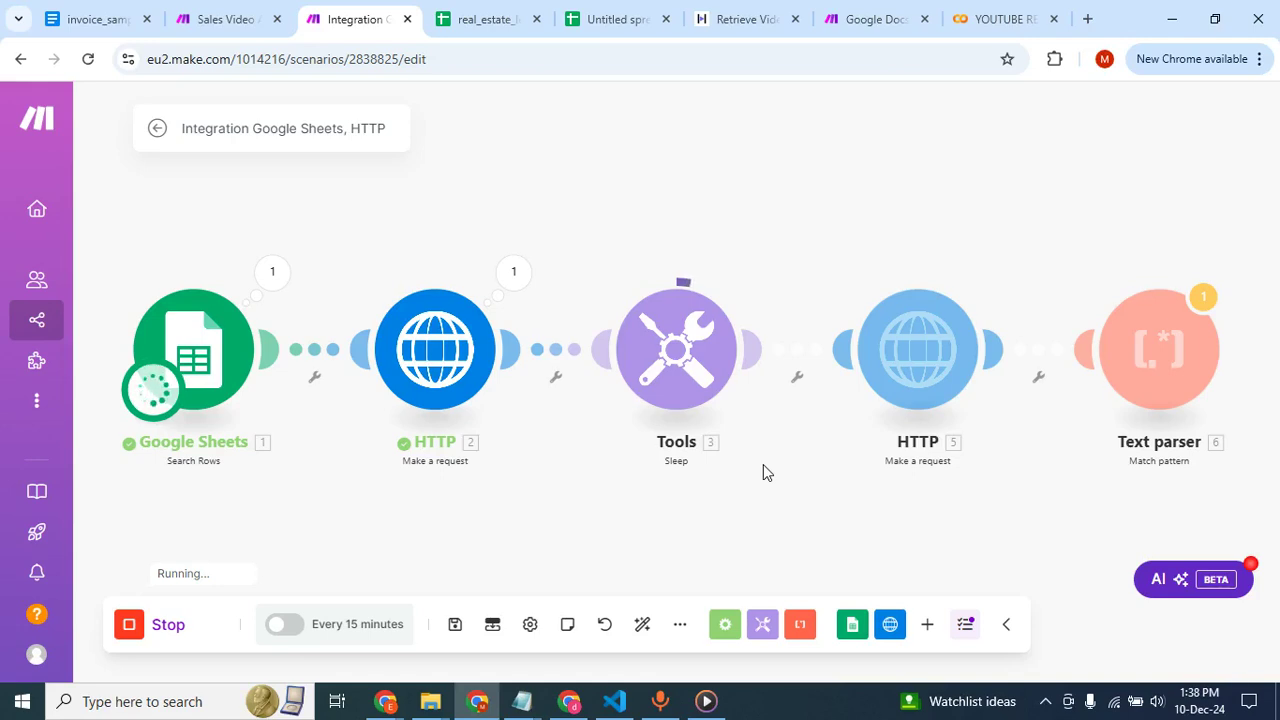
Switch to HeyGen and reload its home page to check for the new video.
mouse_move(385, 701)
left_click(308, 598)
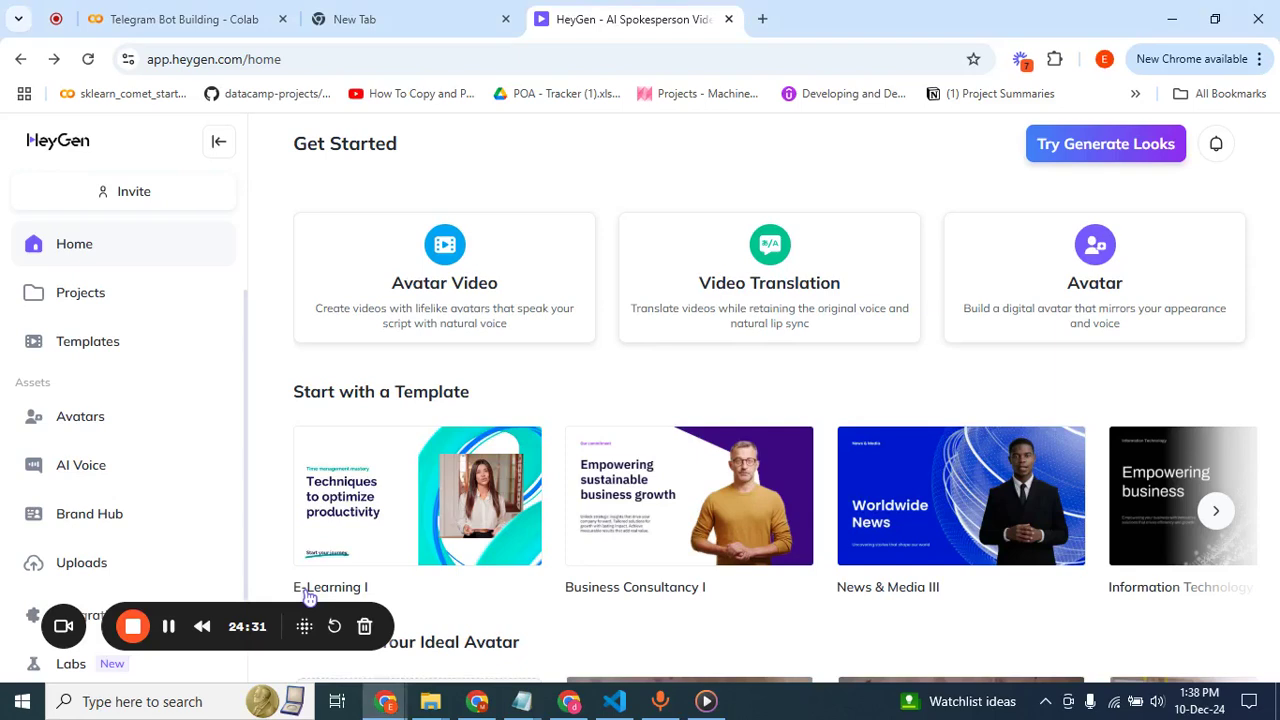
left_click(89, 62)
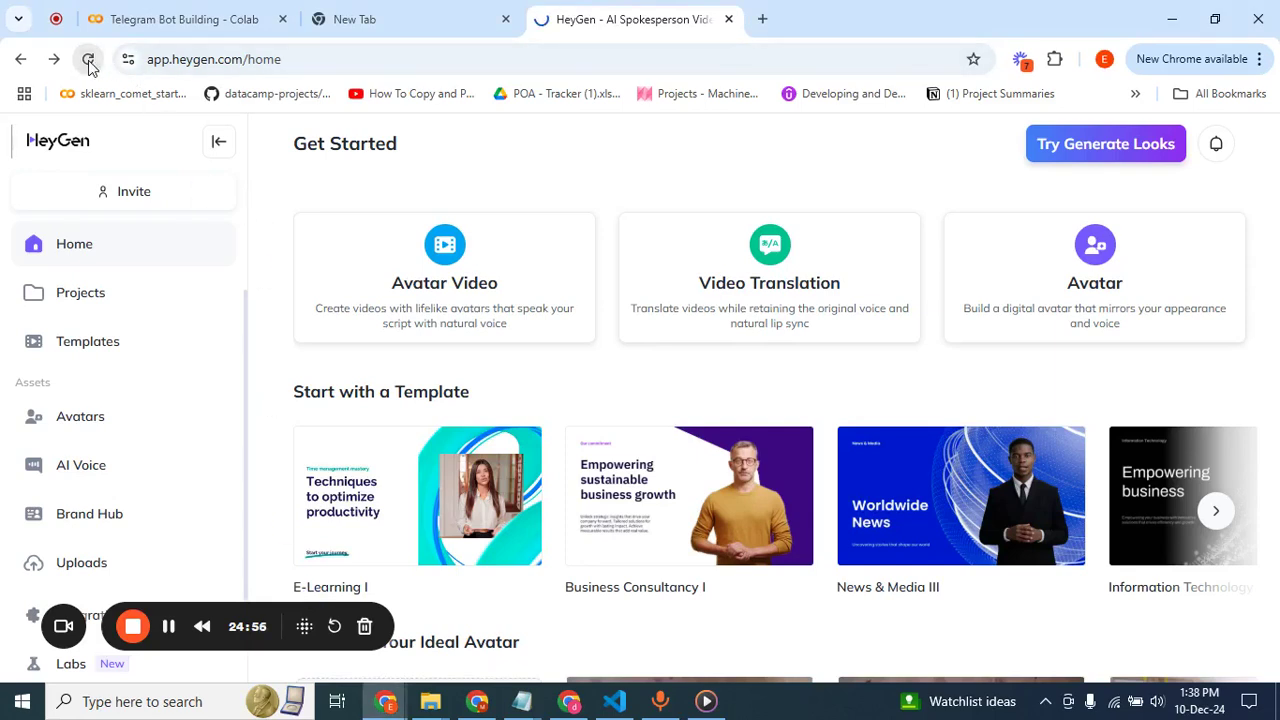
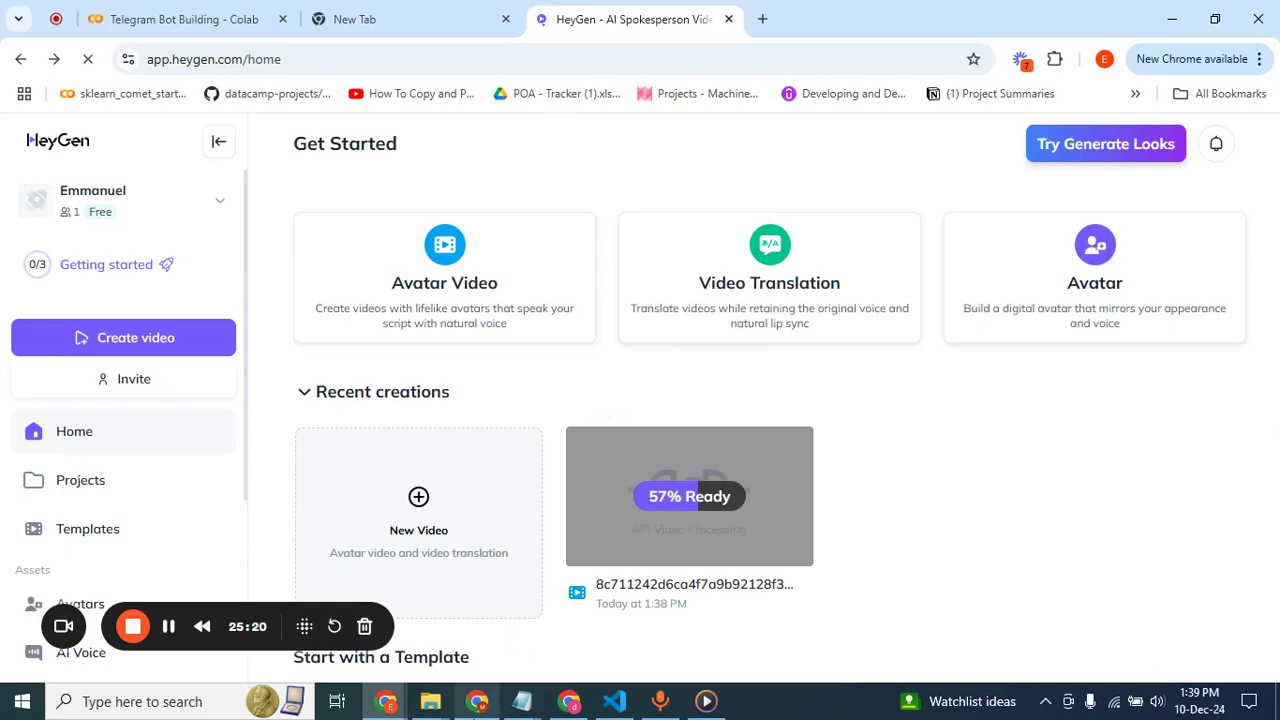
Alternate between the running Make scenario and HeyGen's home page to check the run and the new video's rendering progress.
left_click(477, 701)
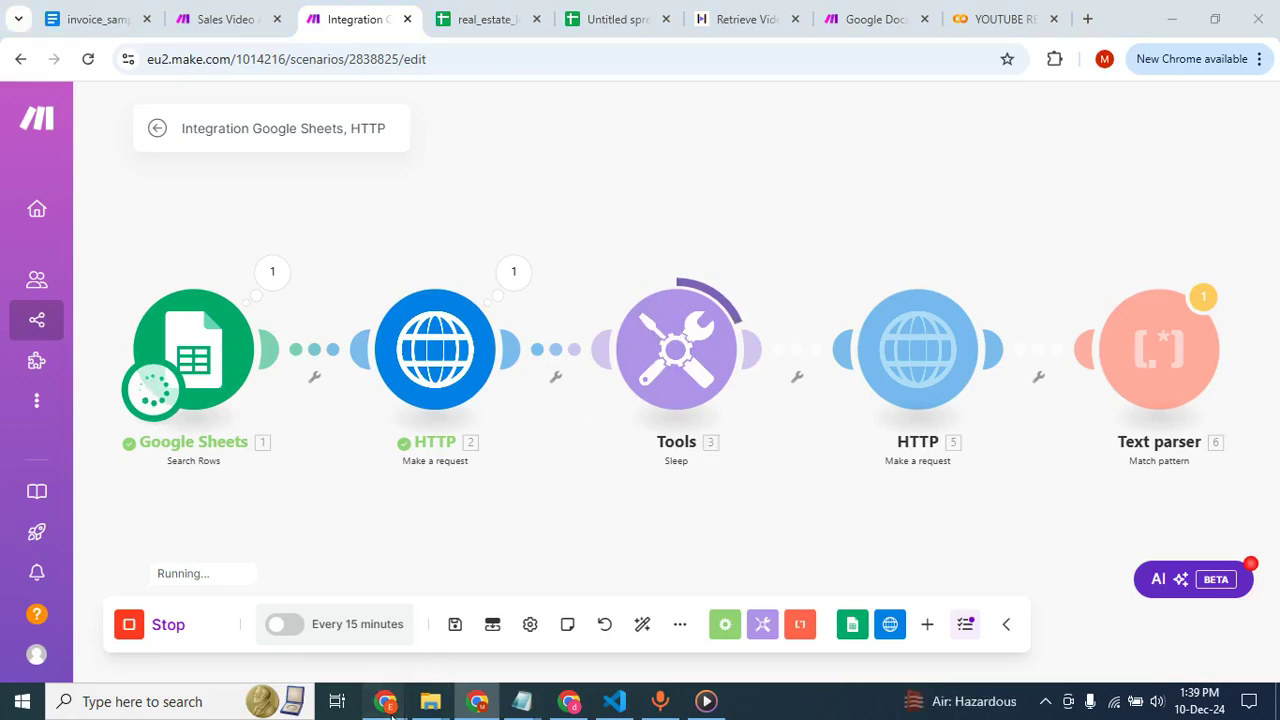
mouse_move(392, 708)
left_click(325, 620)
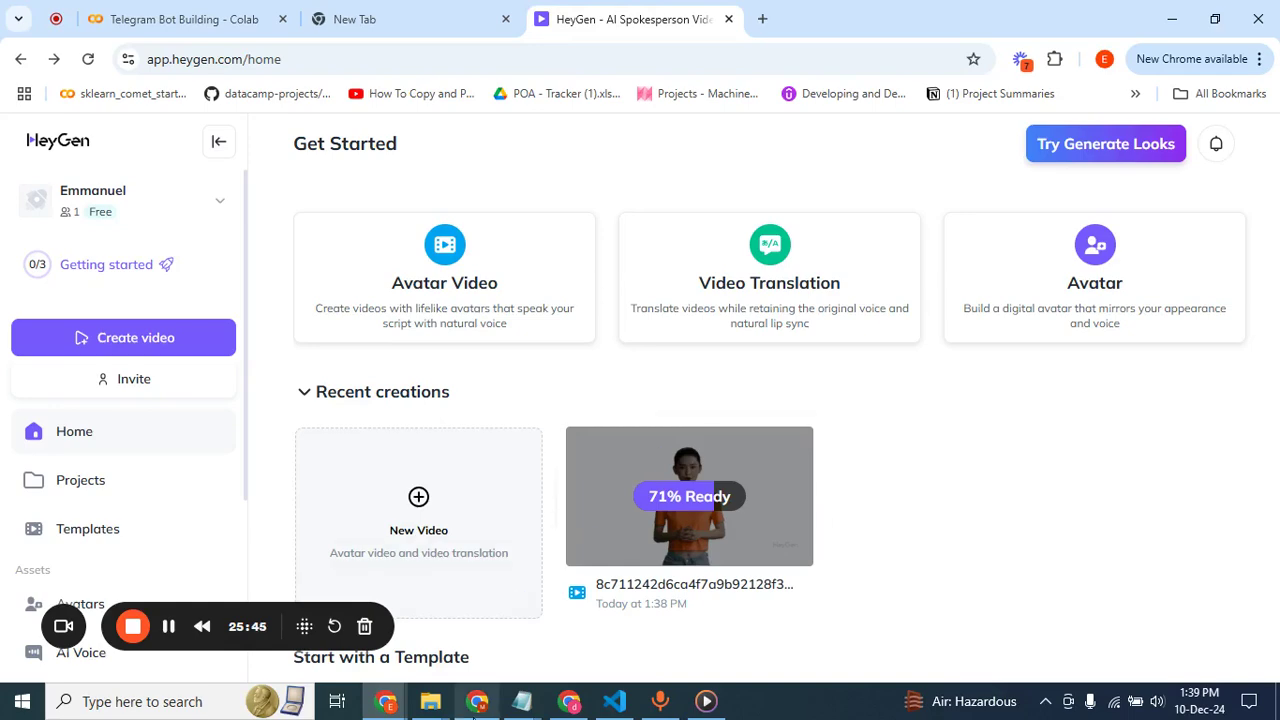
left_click(477, 703)
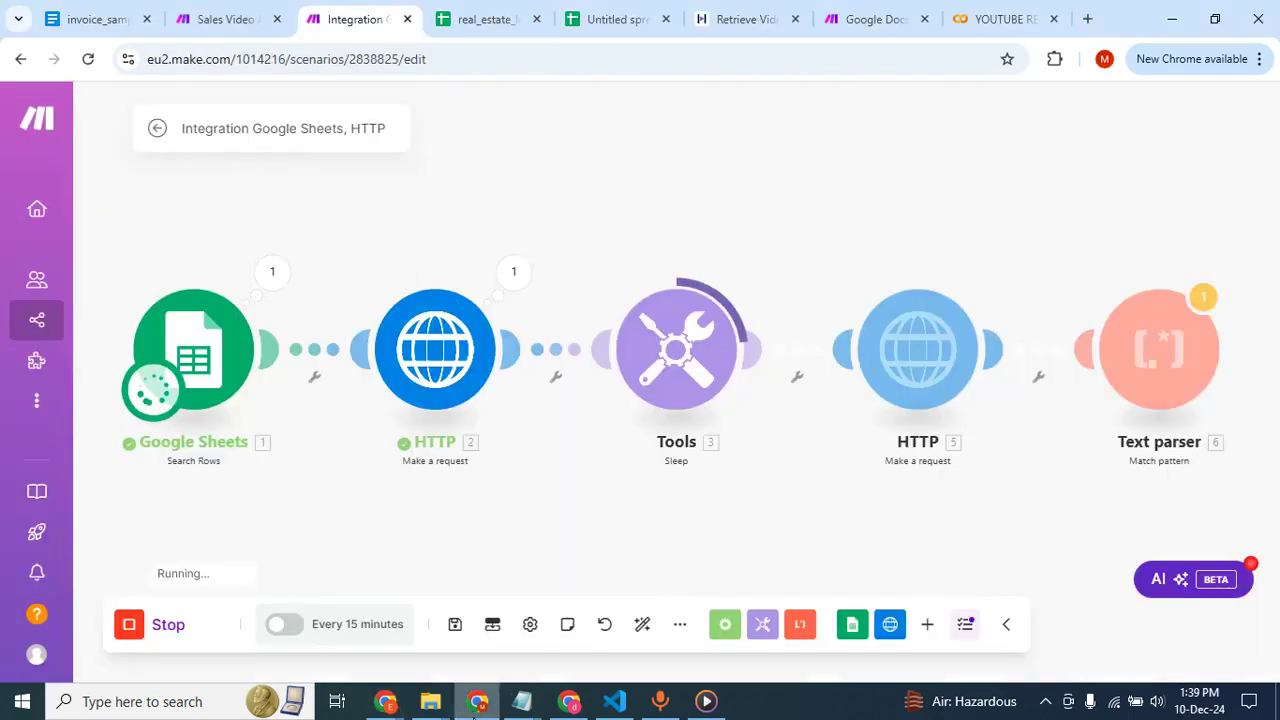
left_click(476, 703)
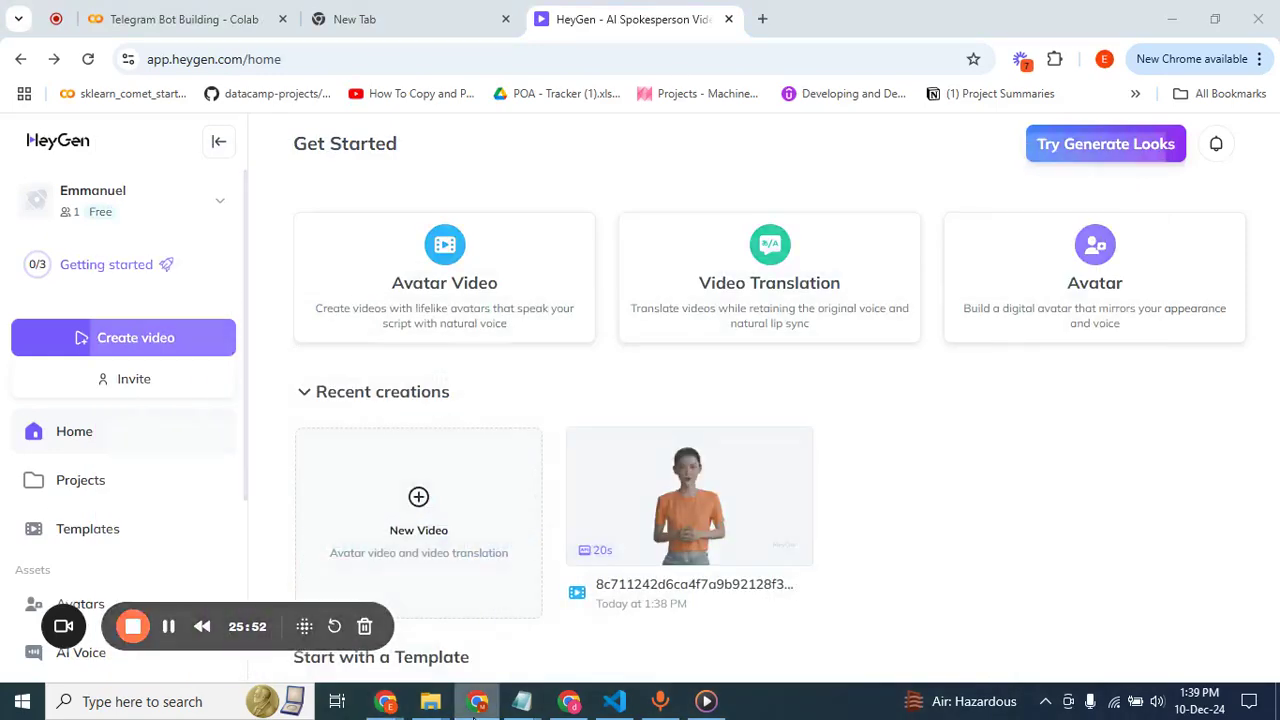
left_click(475, 700)
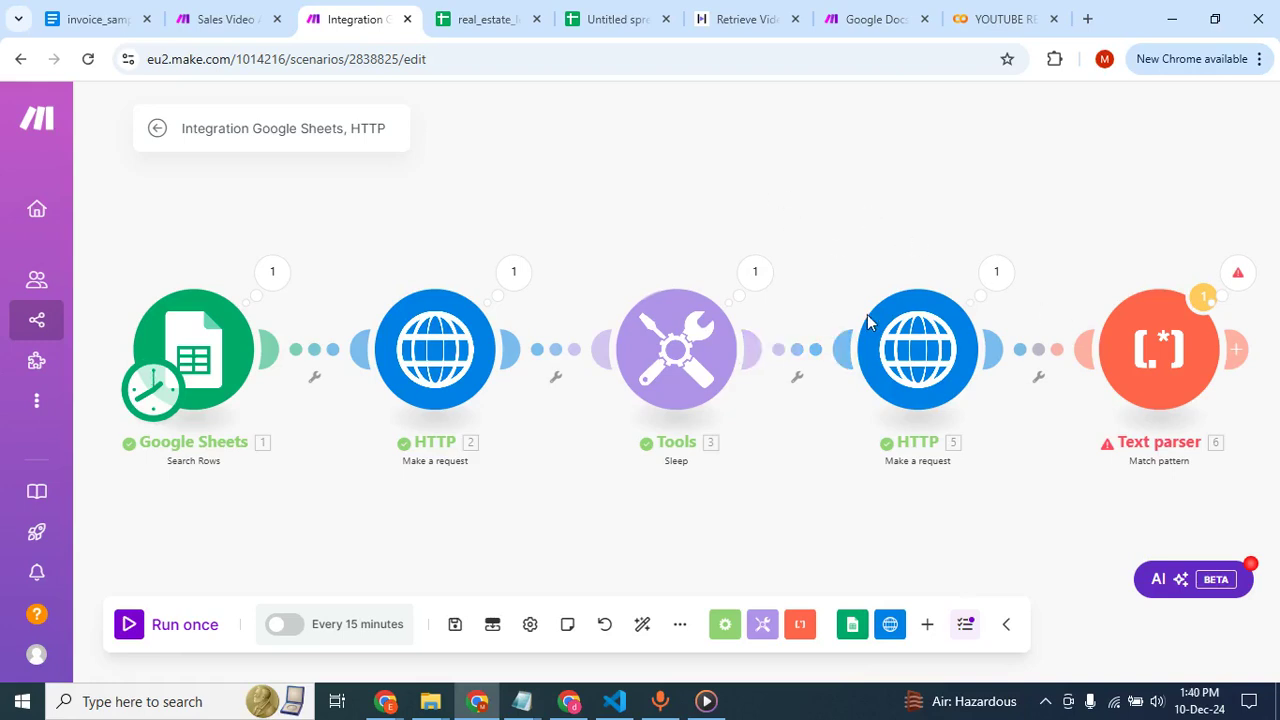
Examine the last HTTP module's run output, expanding the nested data collection to read the video's status and video_url fields.
left_click(995, 273)
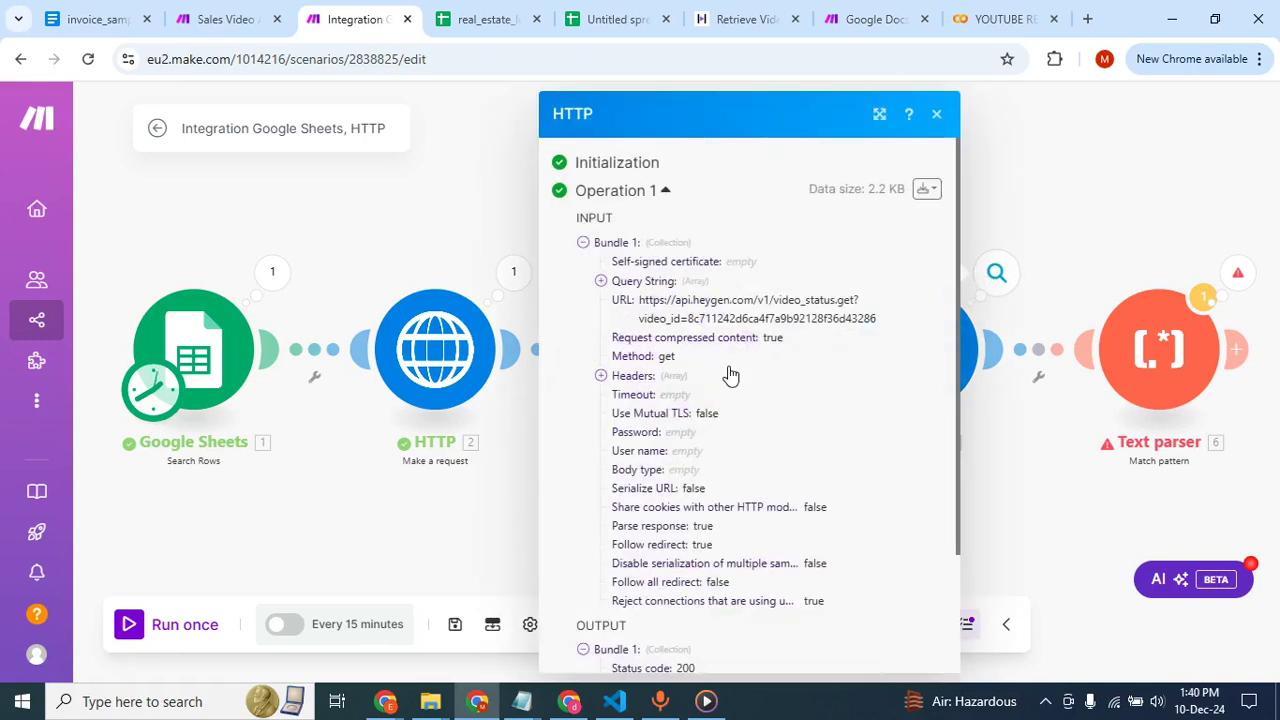
scroll(730, 375, "down", 3)
left_click(601, 576)
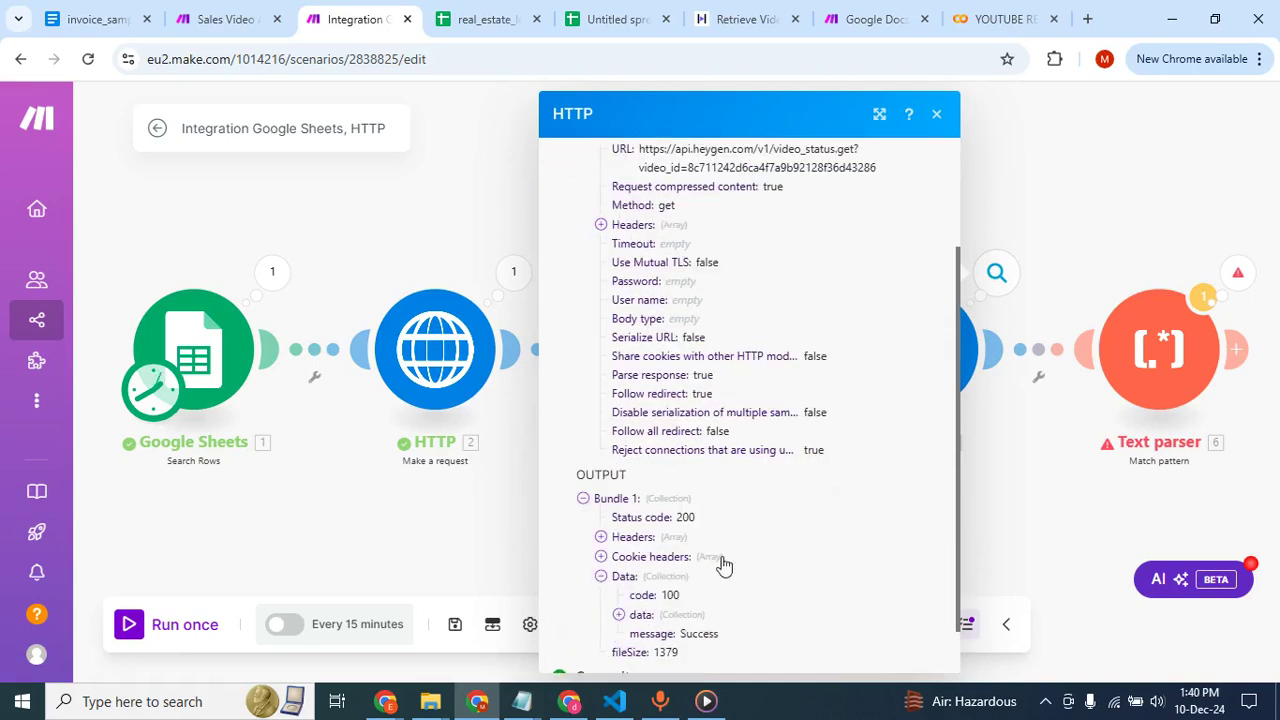
scroll(724, 566, "down", 1)
left_click(619, 558)
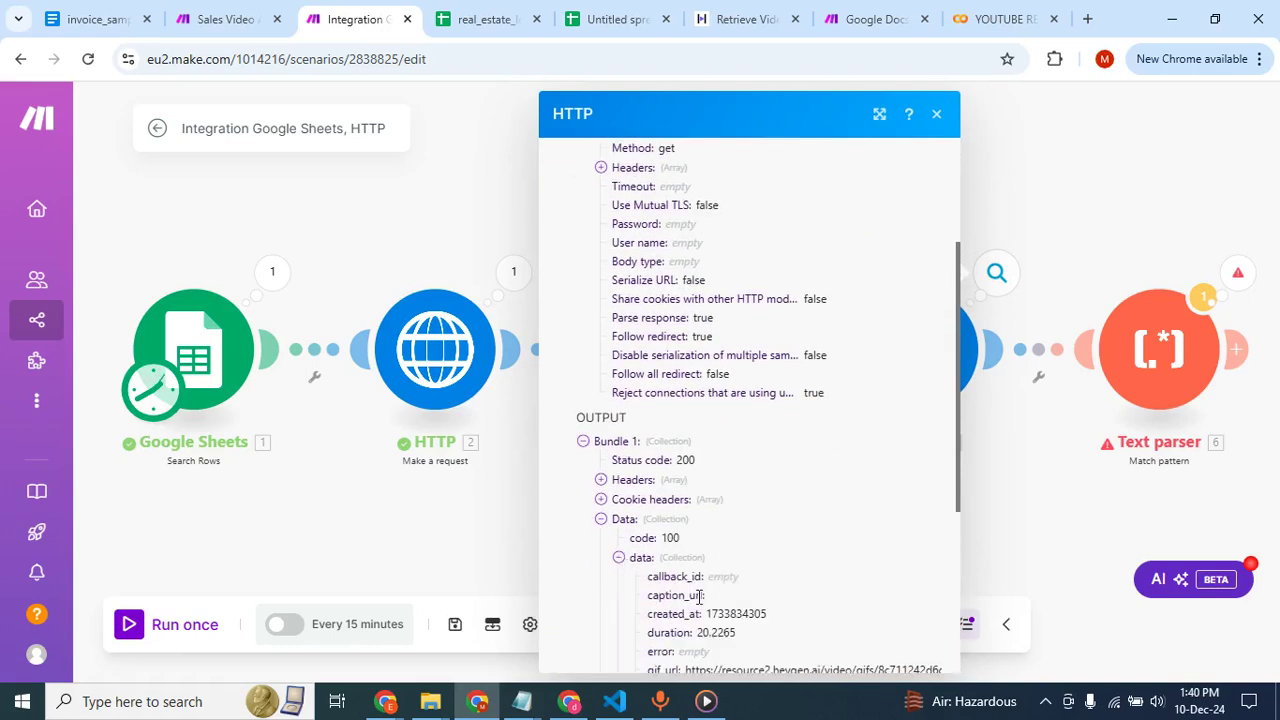
scroll(695, 594, "down", 4)
scroll(697, 600, "down", 2)
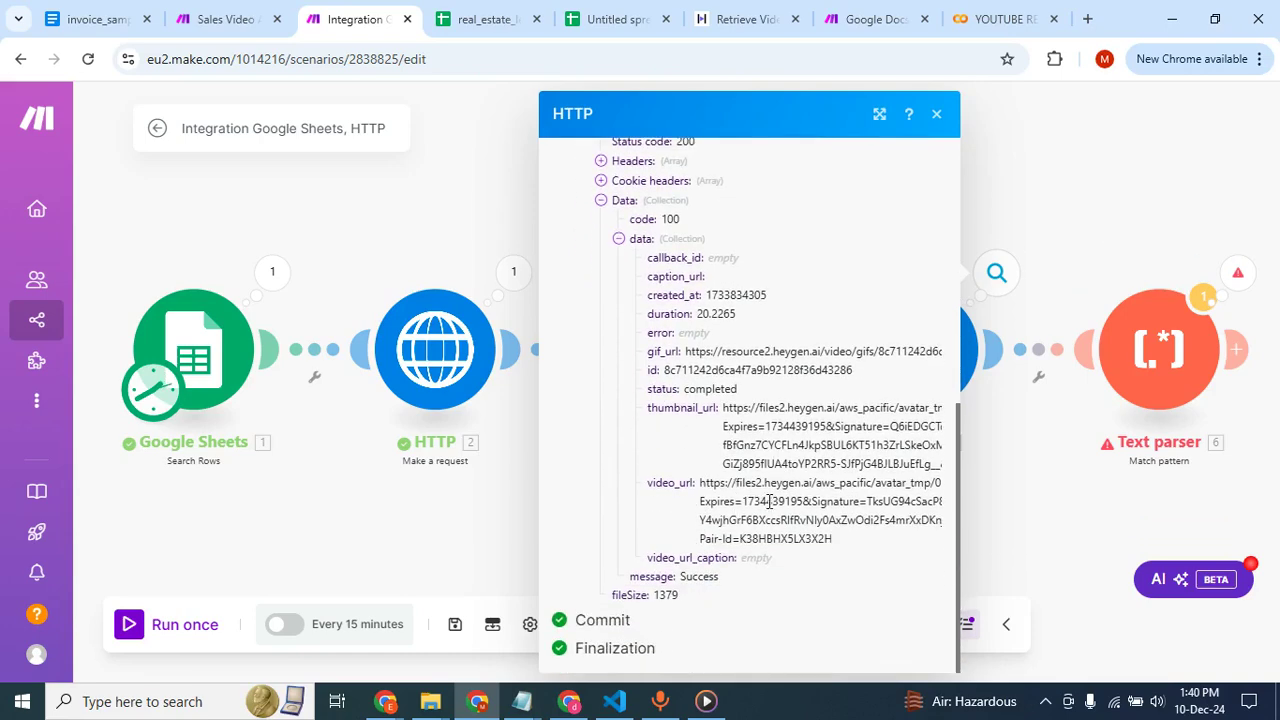
scroll(768, 501, "up", 1)
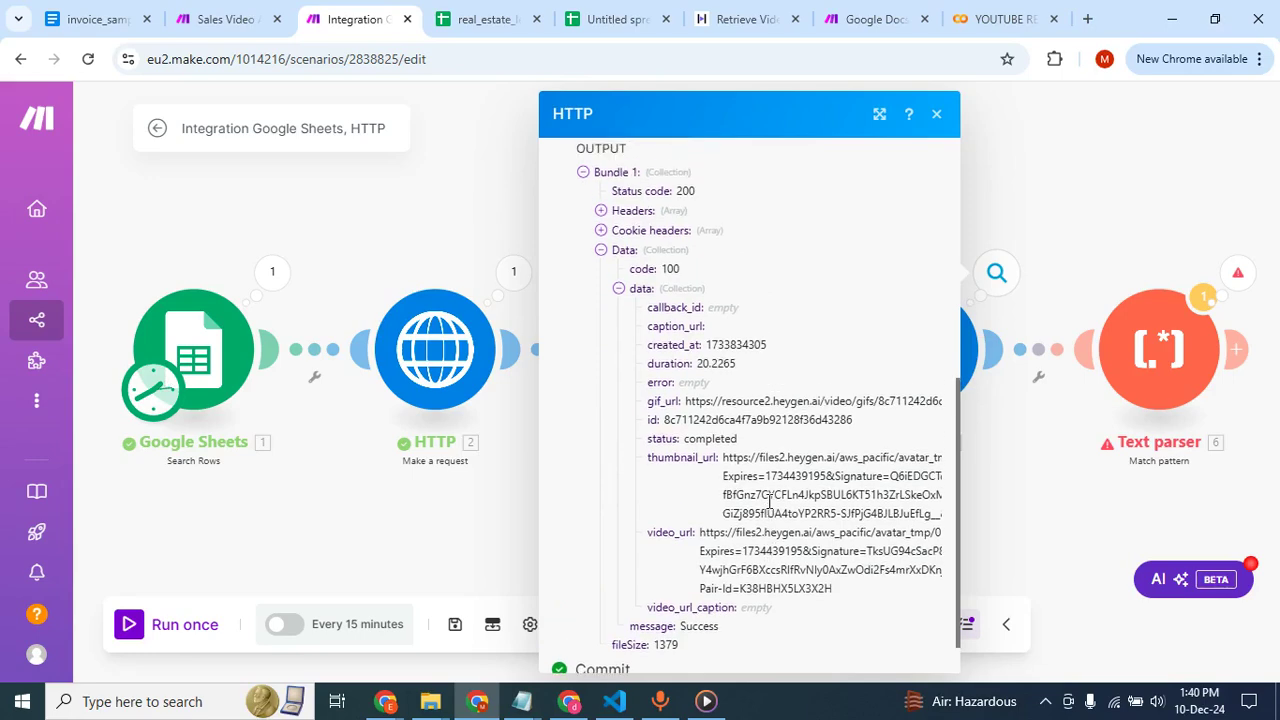
scroll(692, 457, "up", 1)
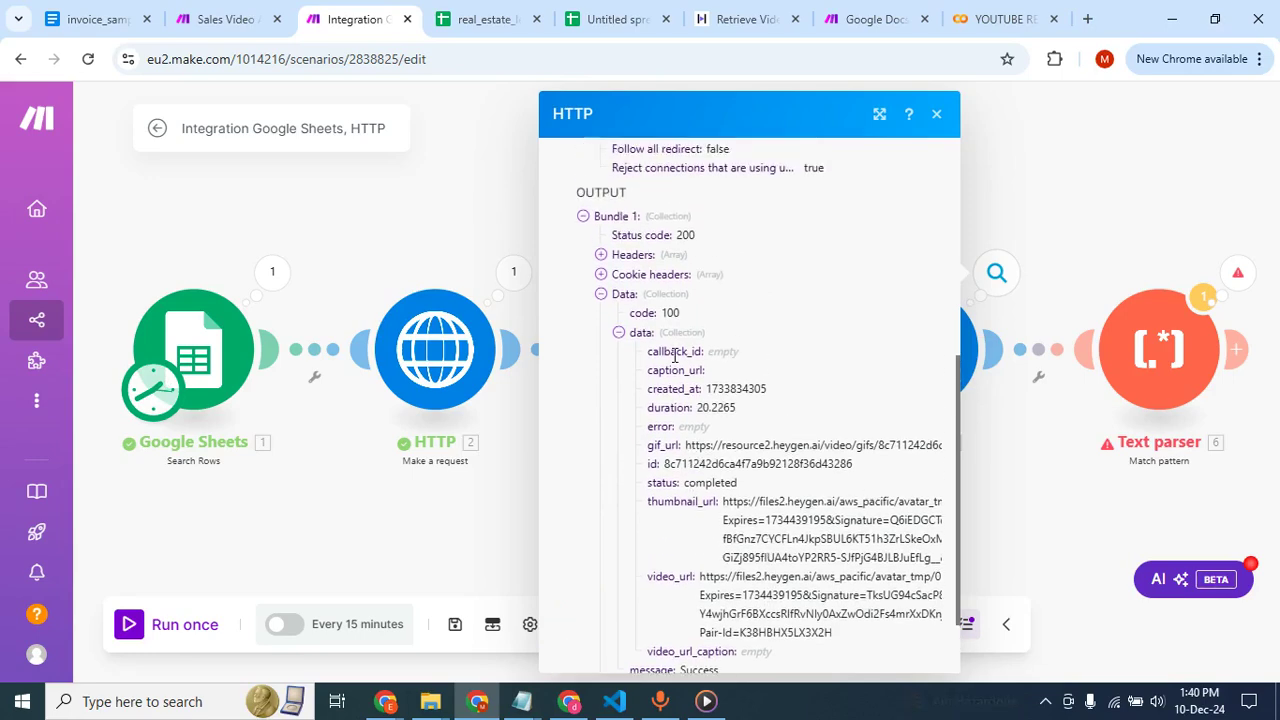
scroll(722, 503, "down", 1)
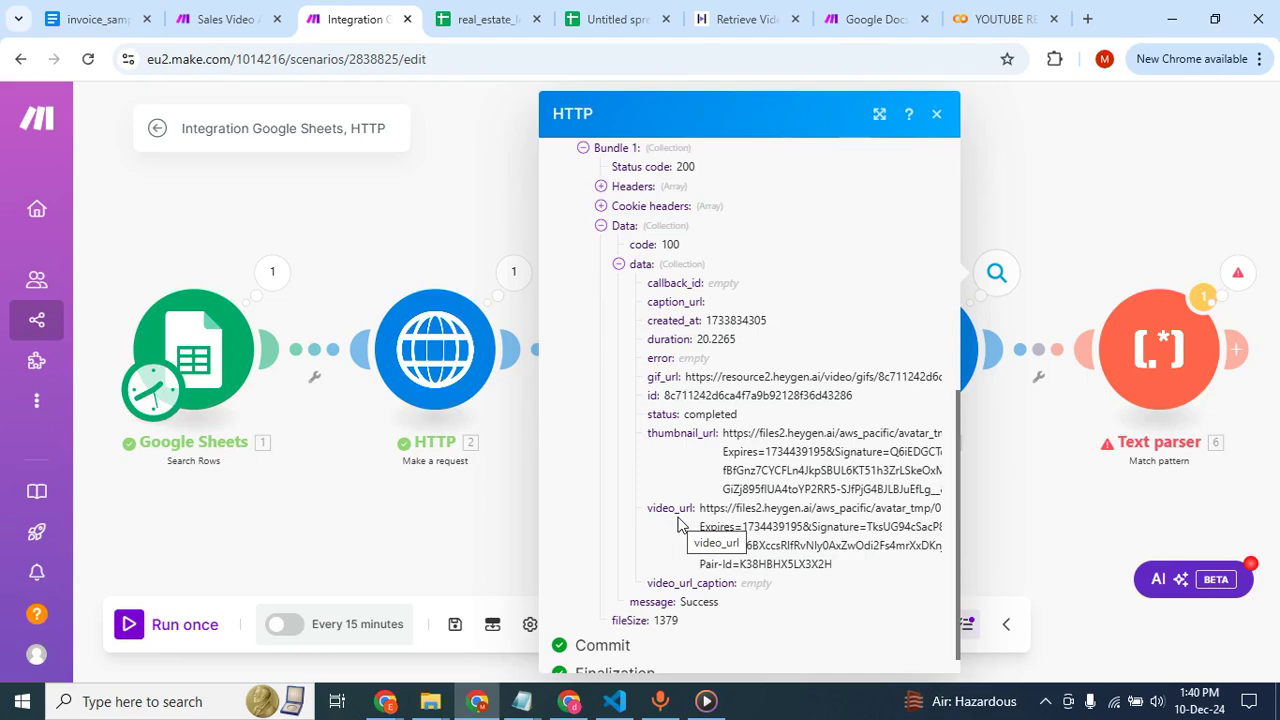
left_click(1028, 456)
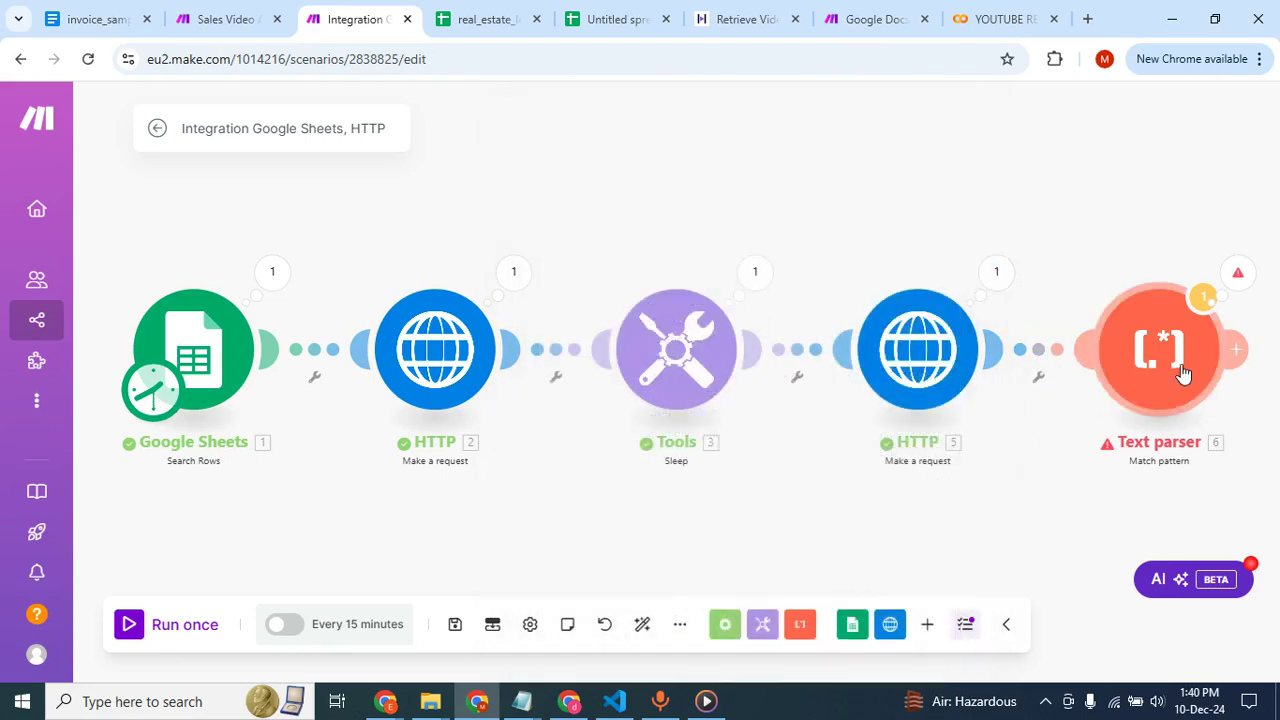
Clear the regular expression from the Text parser's pattern and leave its settings.
left_click(1183, 372)
left_click(920, 197)
left_click_drag(920, 197, 691, 200)
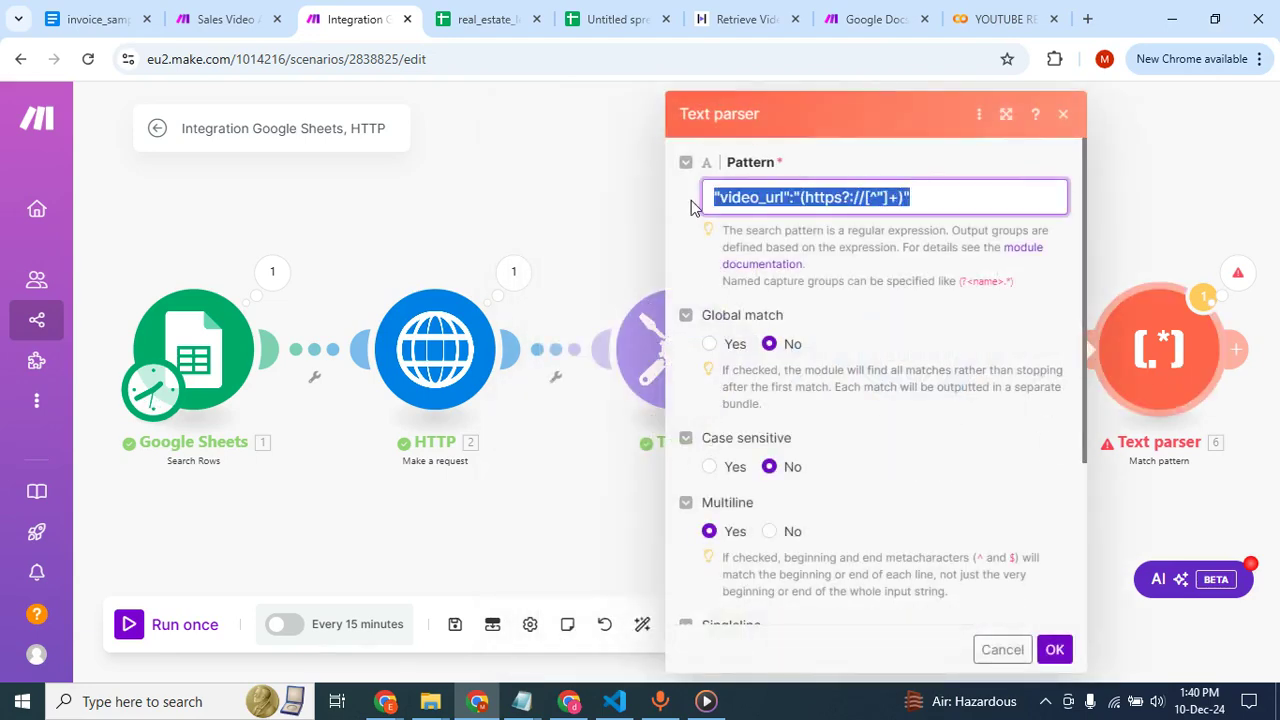
key("BackSpace")
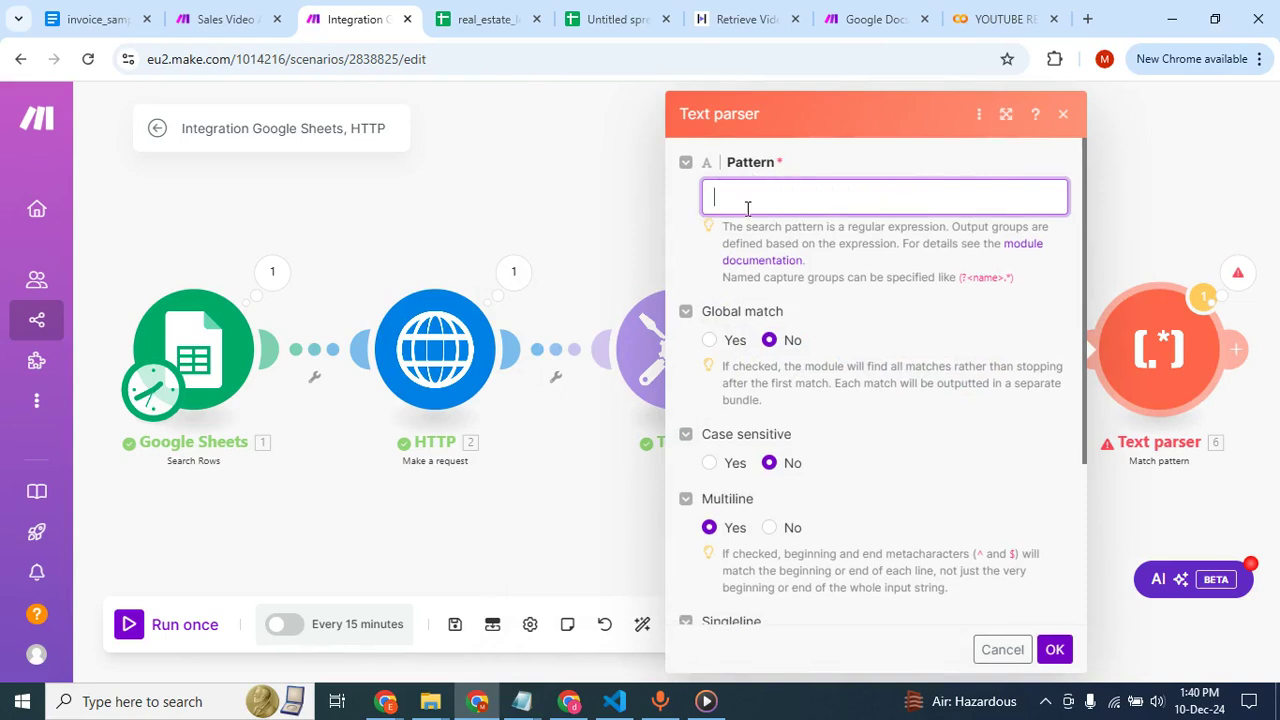
left_click(629, 197)
Glance at the last HTTP module's settings and delete the Text parser module from the scenario.
left_click(908, 305)
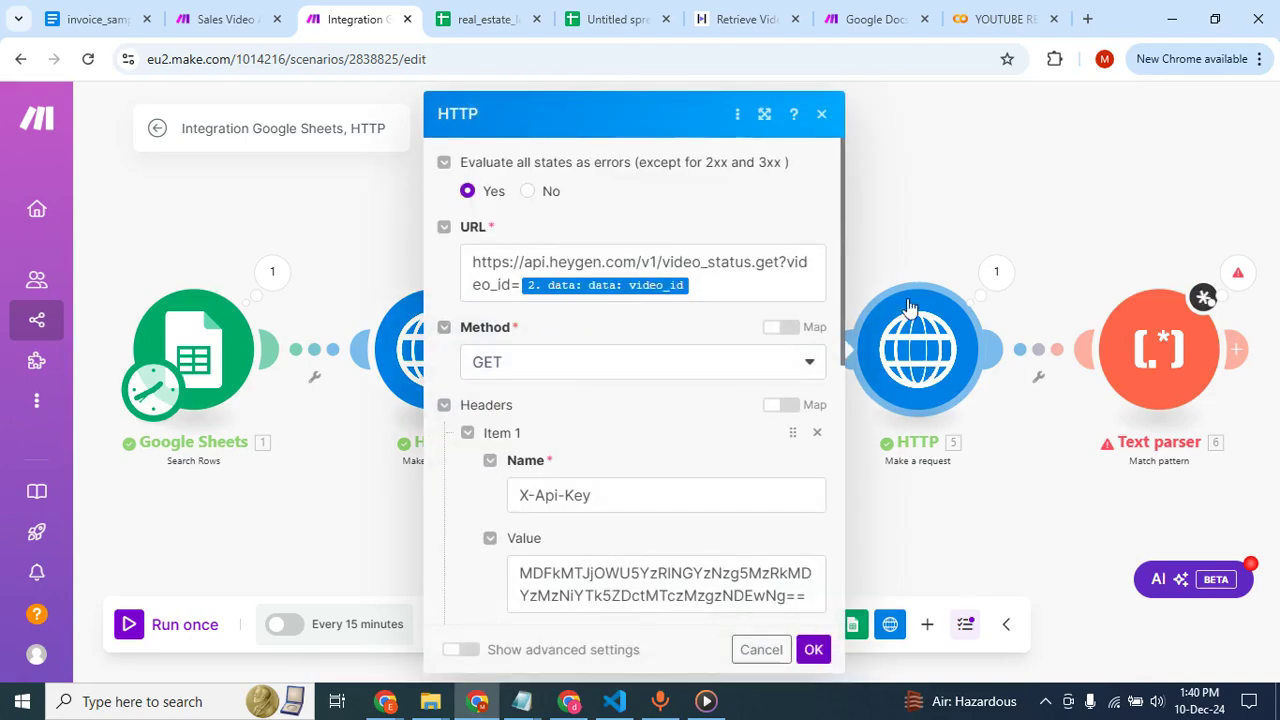
left_click(879, 185)
right_click(1144, 324)
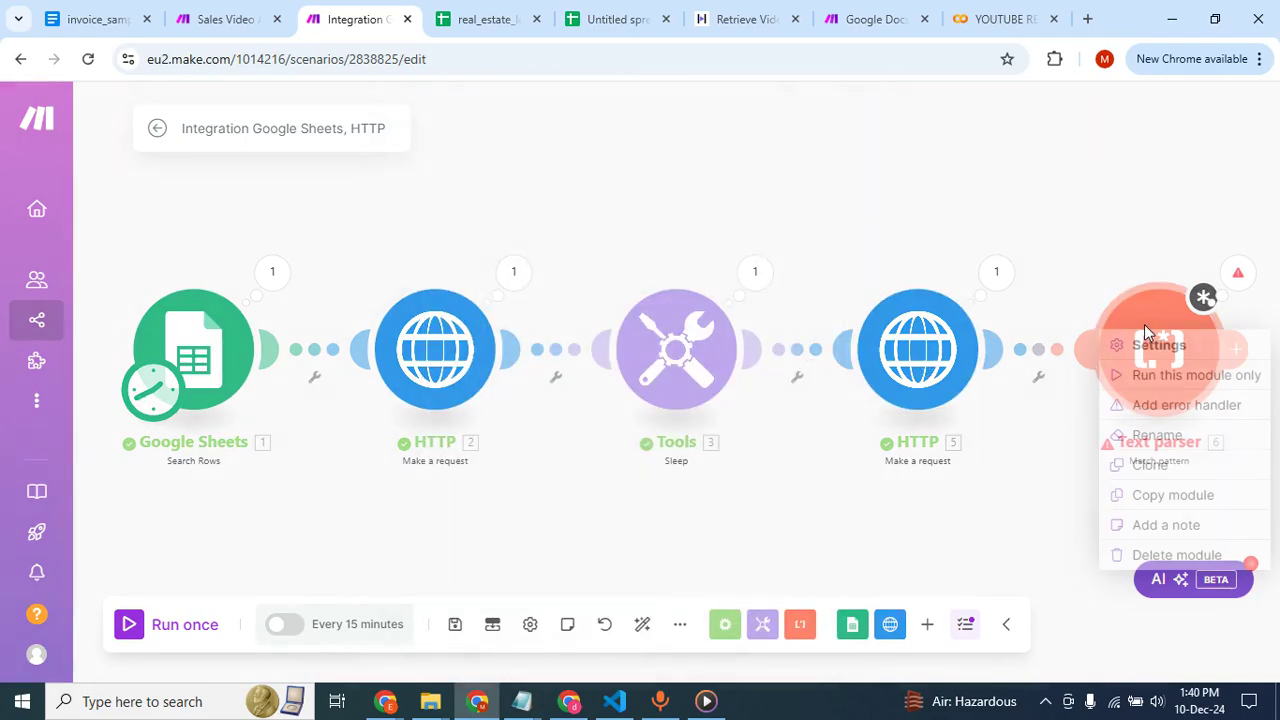
left_click(1166, 555)
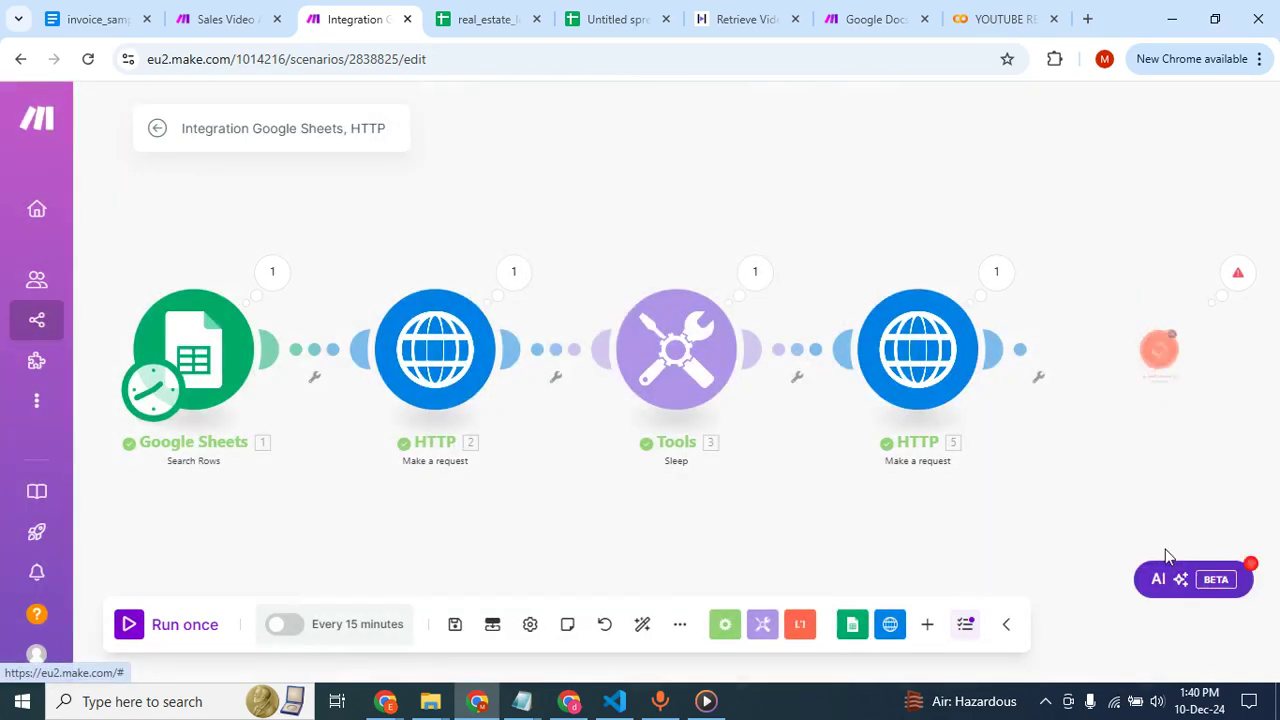
left_click(1020, 349)
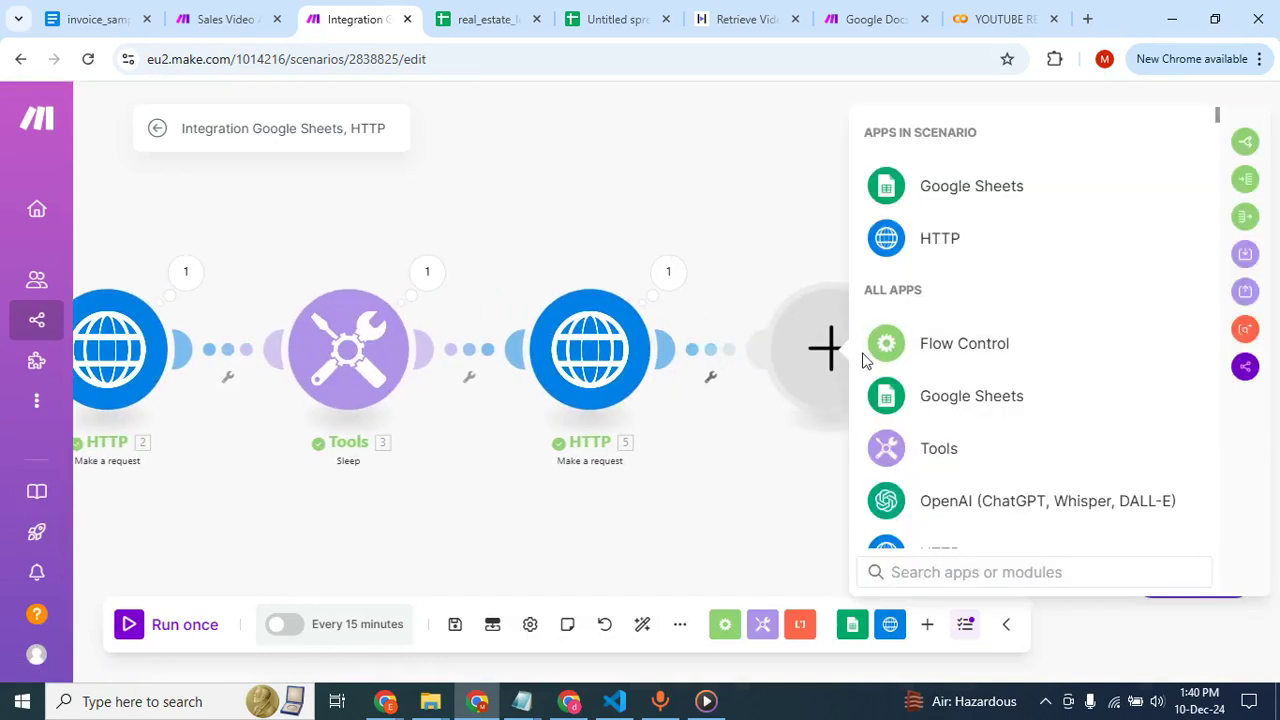
left_click(674, 209)
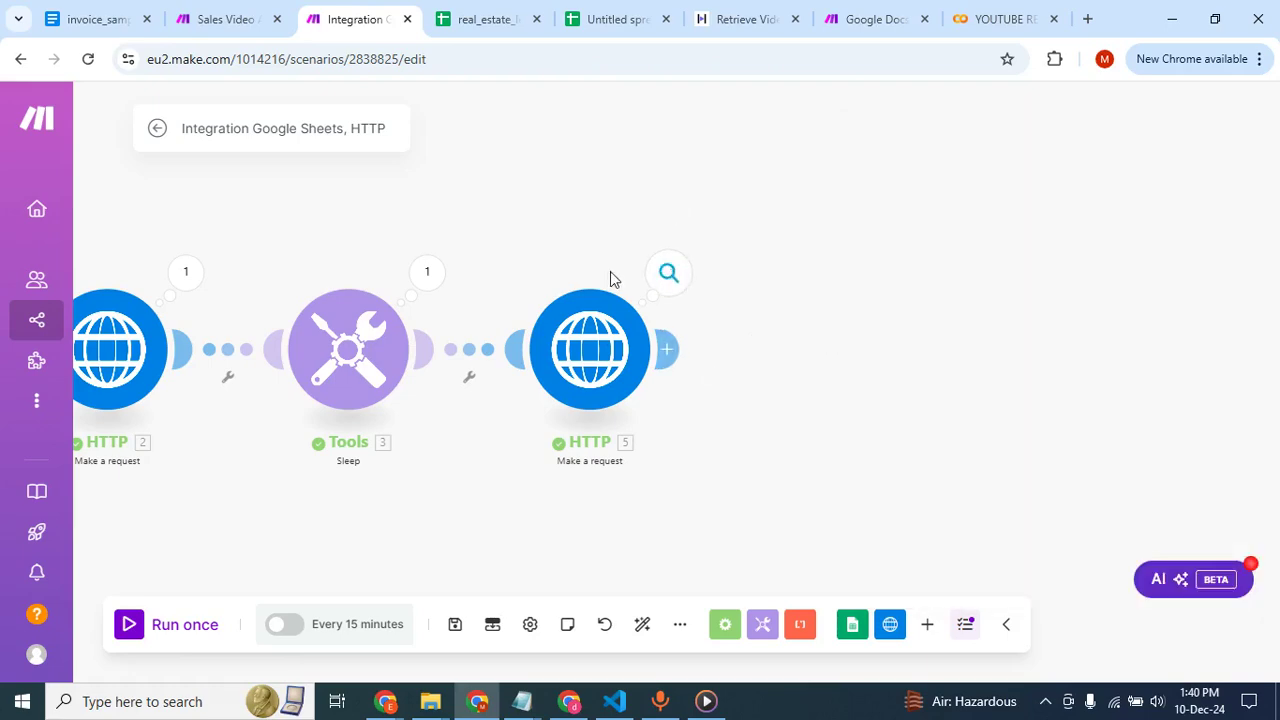
left_click(582, 352)
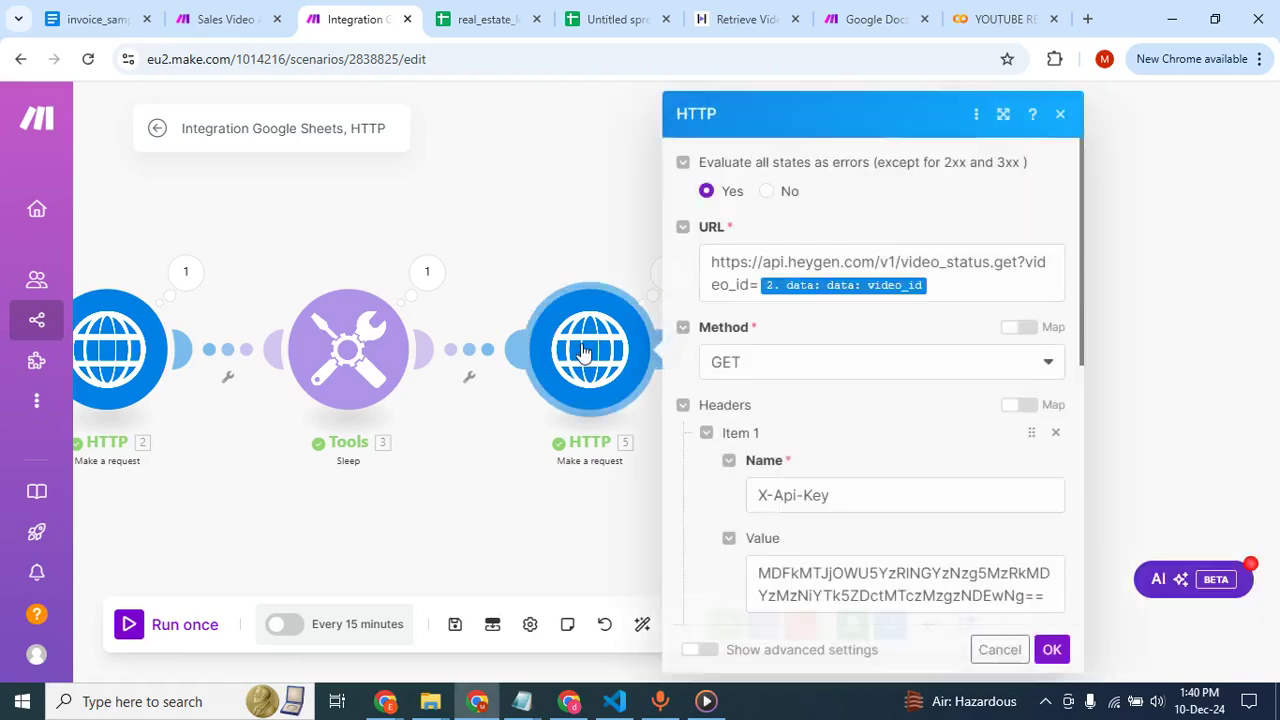
left_click(581, 240)
Add an HTTP Get a file module after the status request, map its URL to data.data.video_url, and start another module after it.
left_click(663, 352)
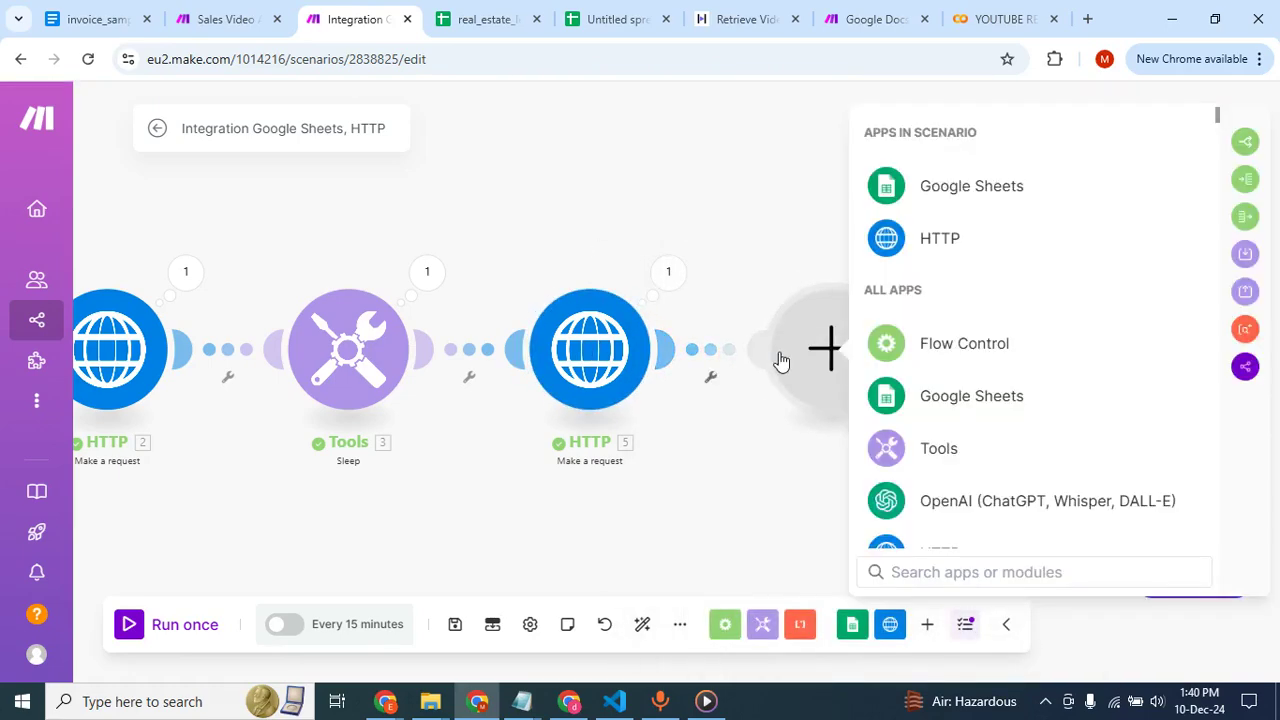
left_click(934, 245)
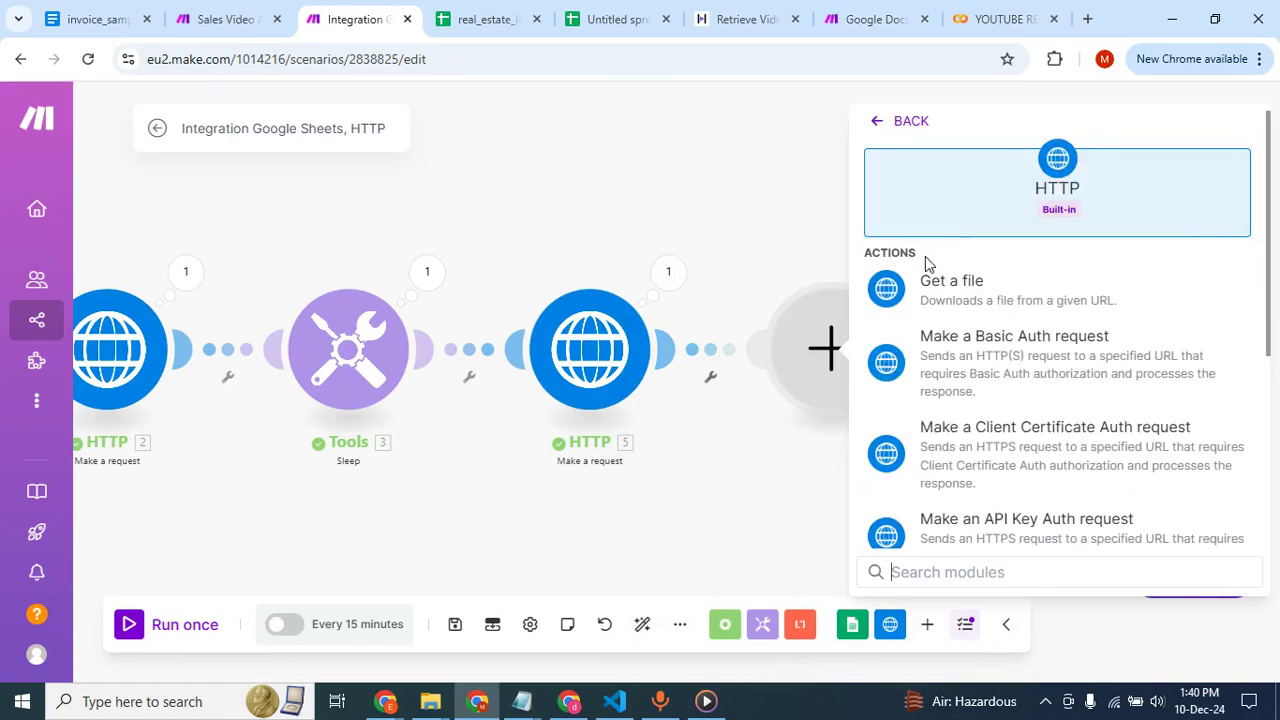
left_click(984, 292)
left_click(915, 363)
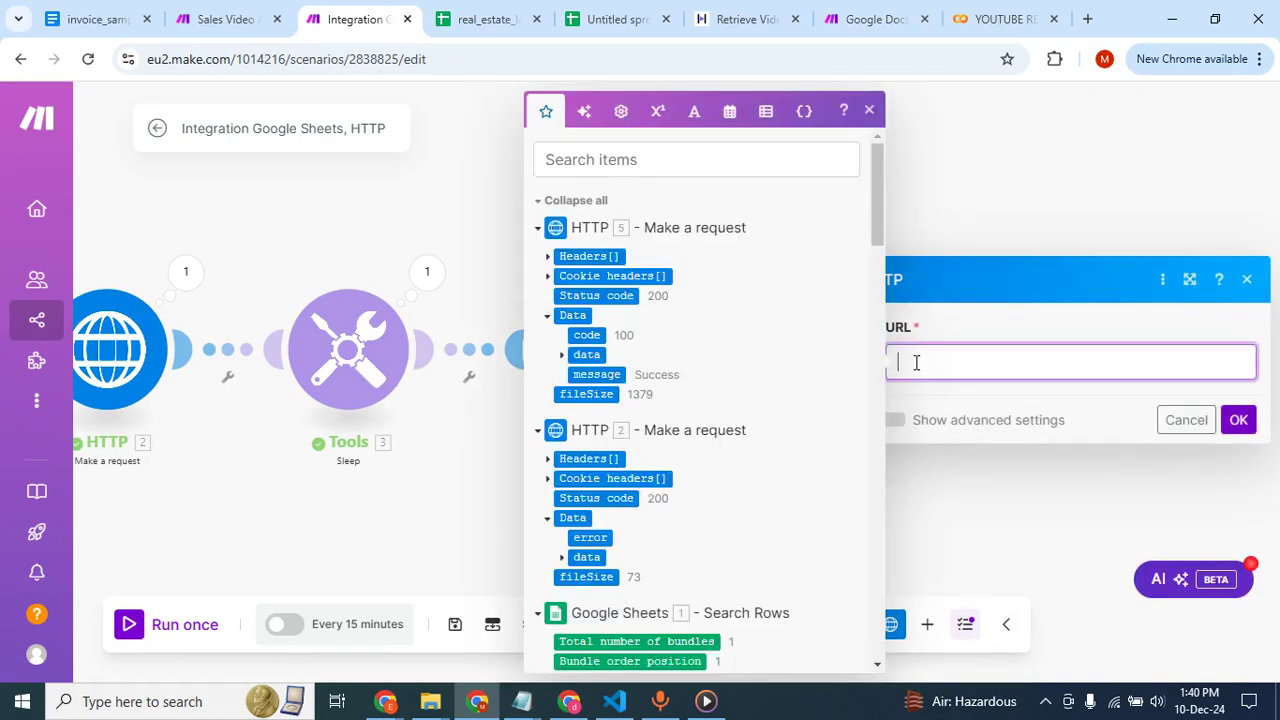
left_click(563, 356)
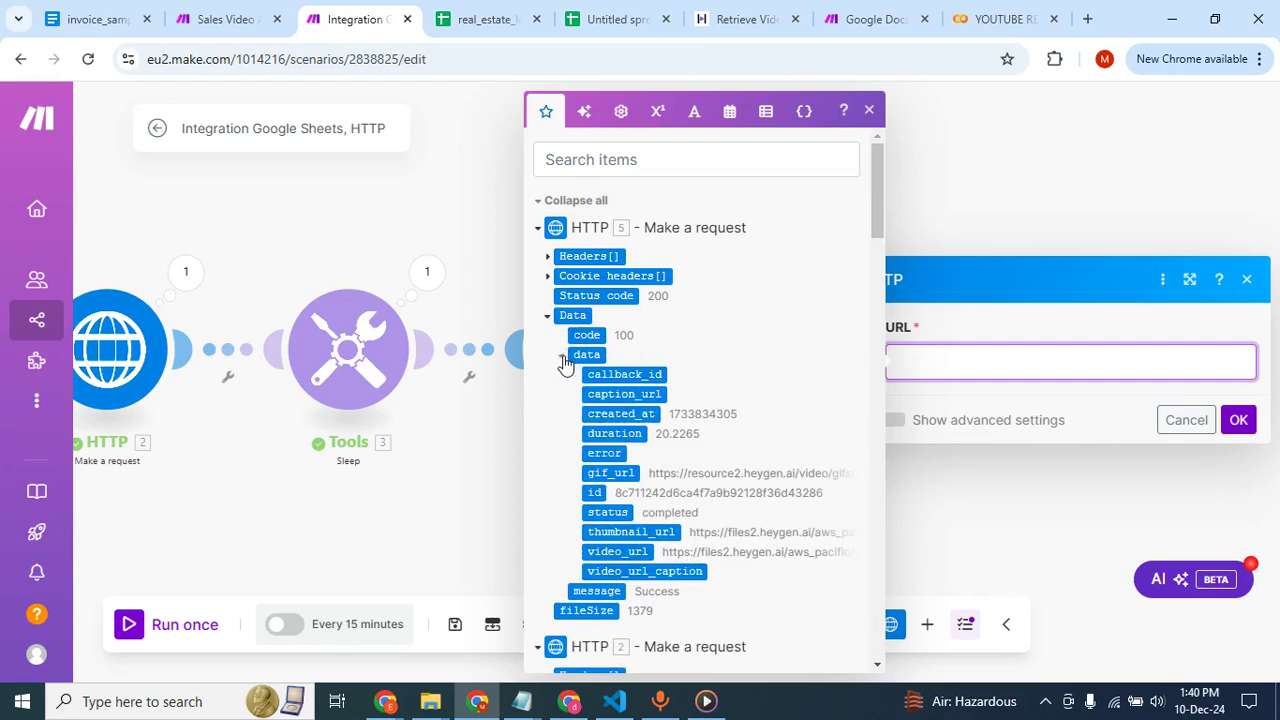
left_click(624, 551)
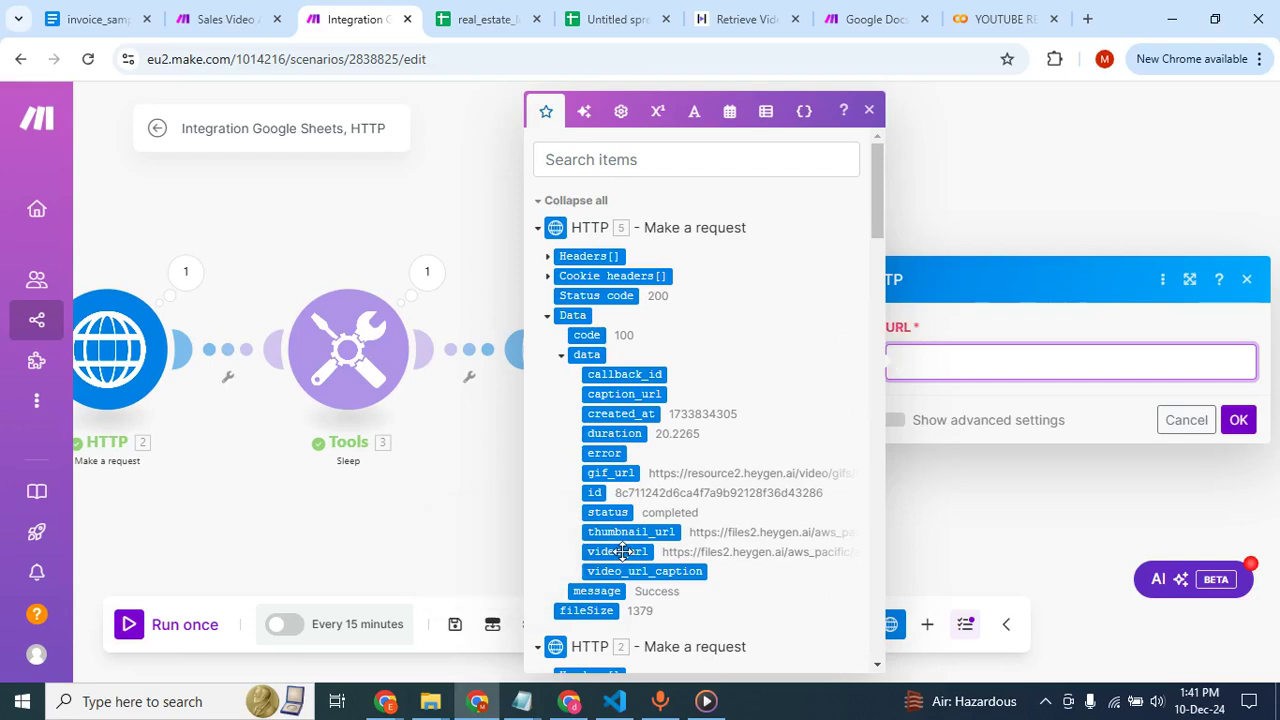
left_click(1239, 422)
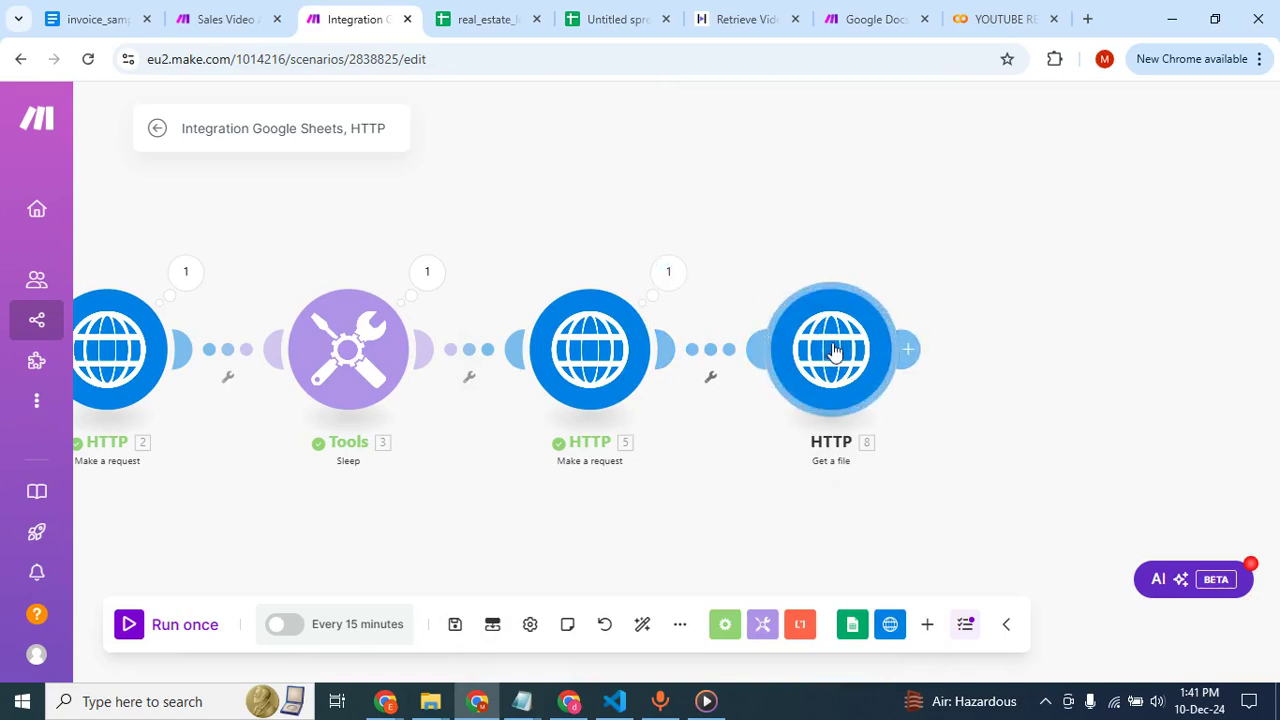
left_click(912, 352)
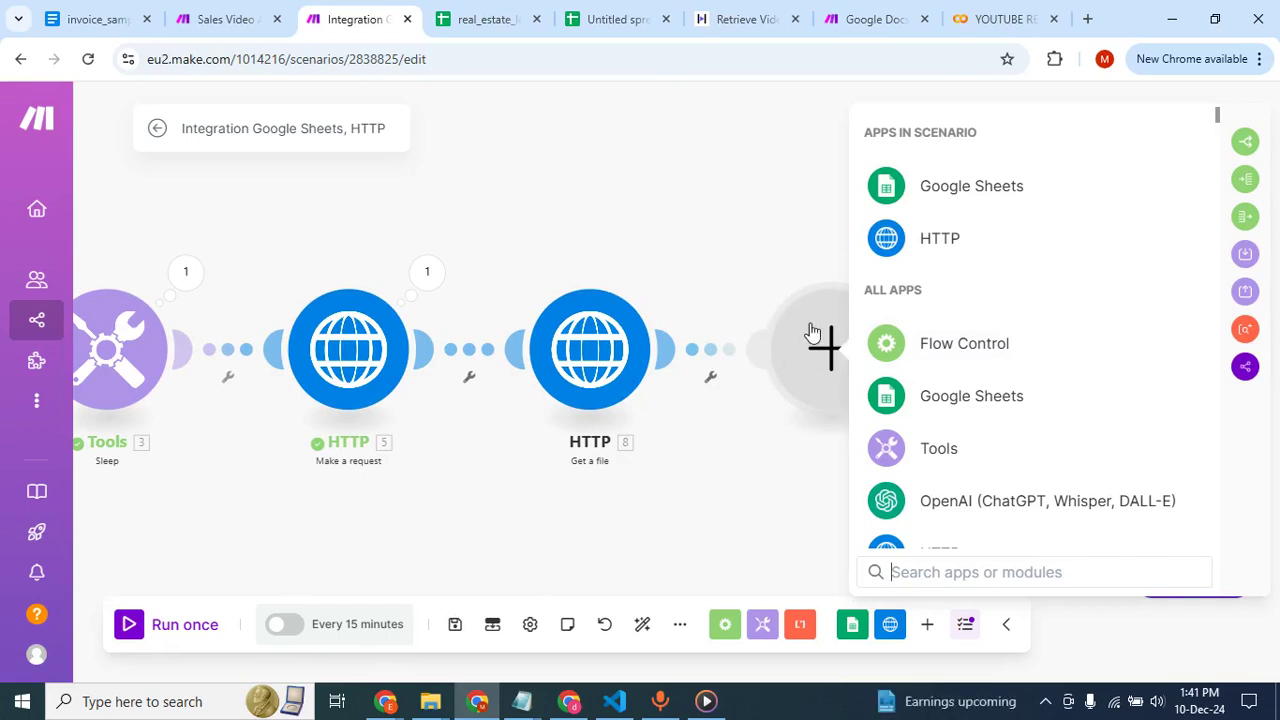
Copy the lead in row 1 of the untitled spreadsheet and paste it as values only into row 3 of real_estate_leads.
left_click(505, 15)
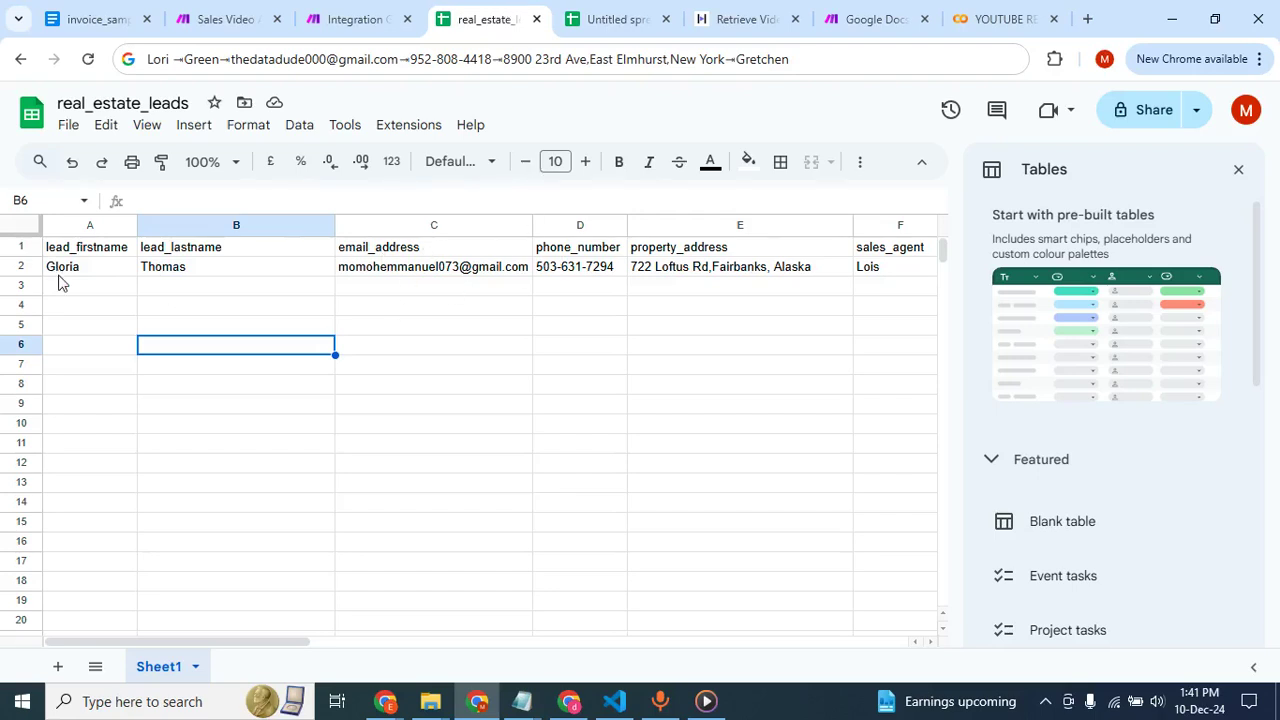
left_click(597, 22)
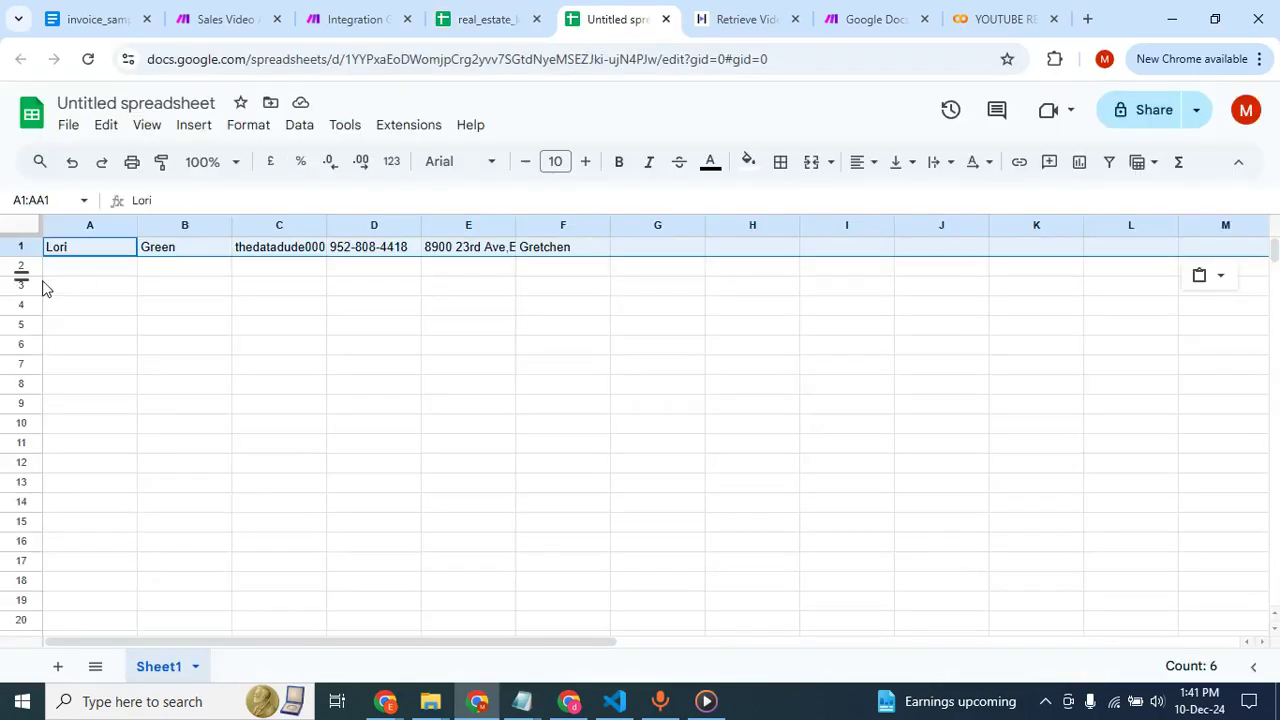
left_click(12, 246)
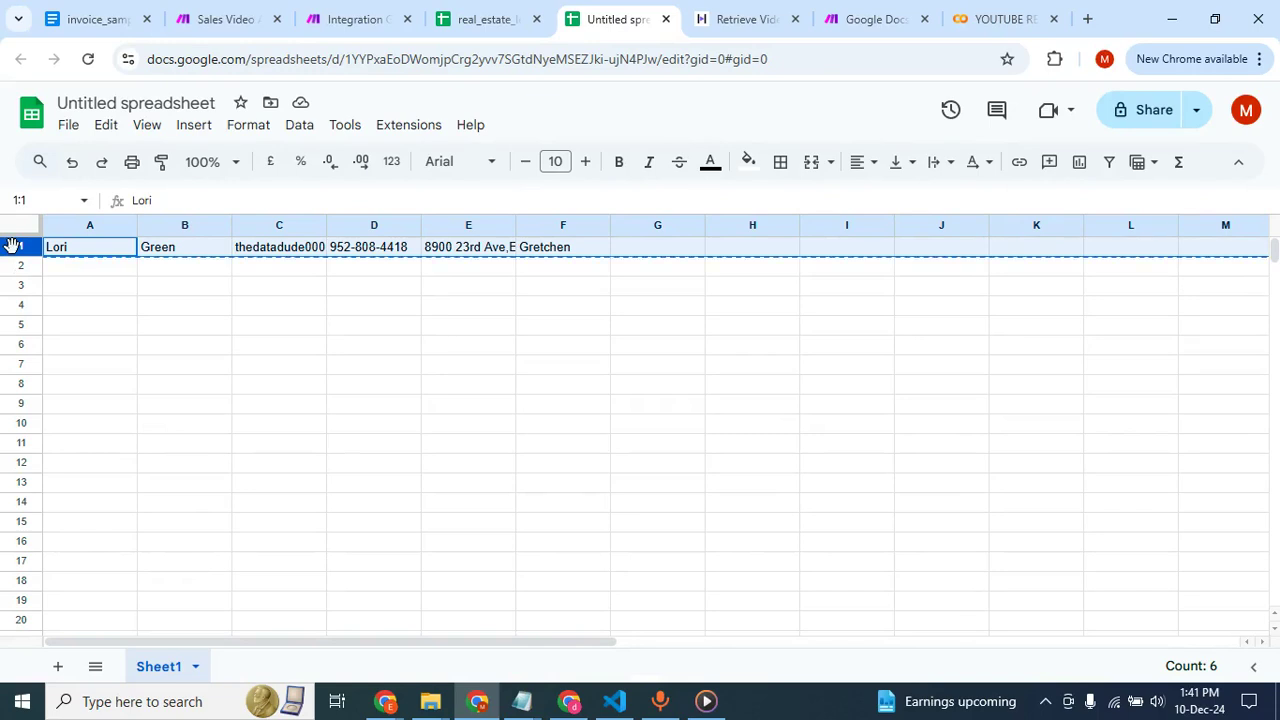
left_click(480, 22)
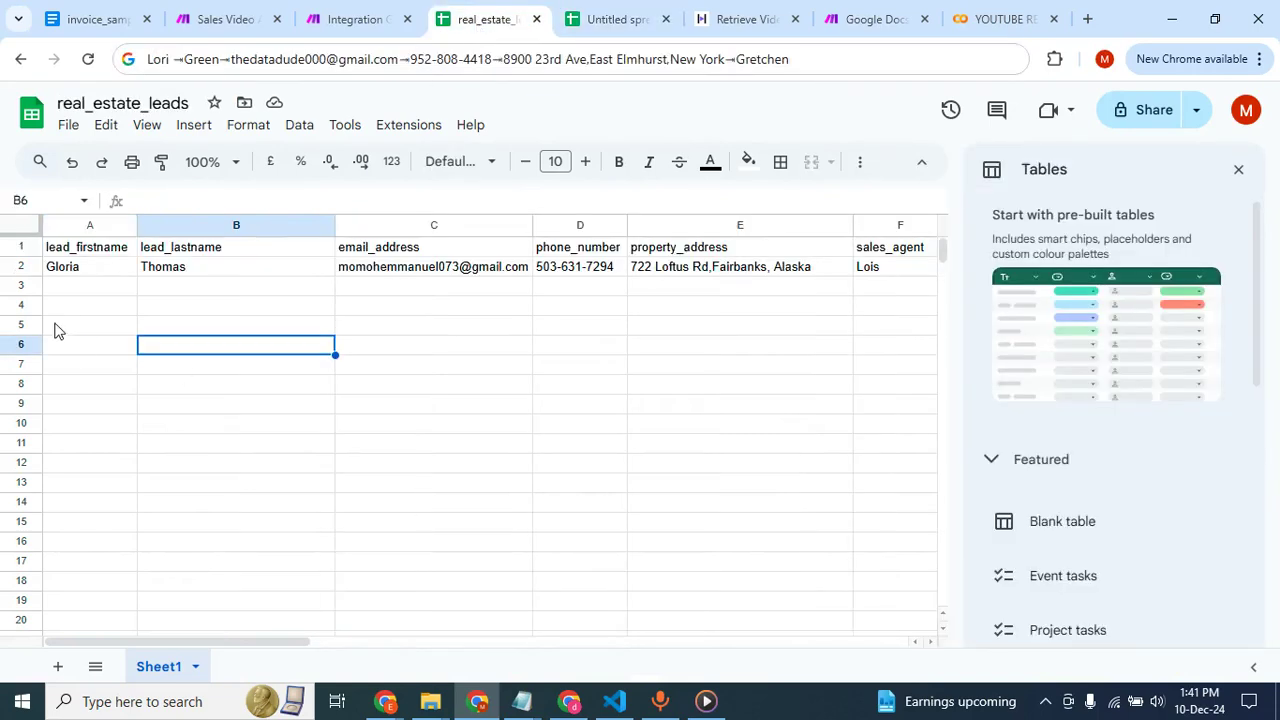
left_click(22, 286)
key("ctrl+v")
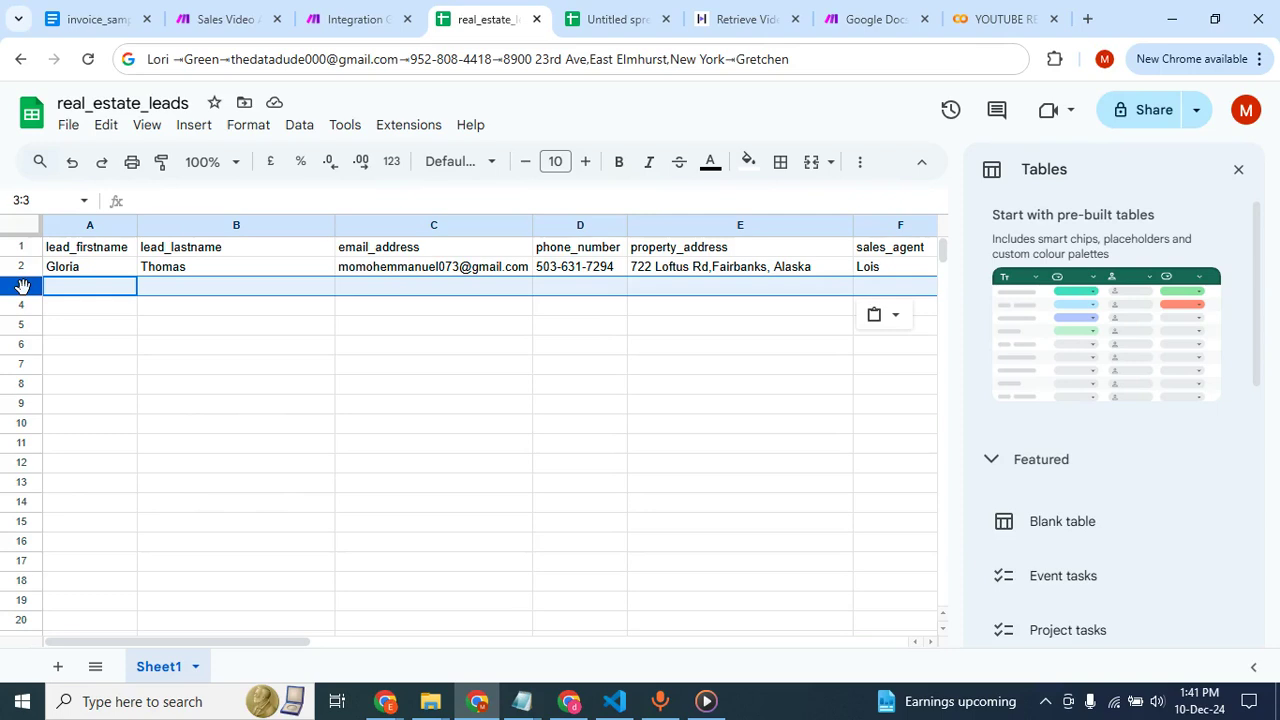
left_click(48, 350)
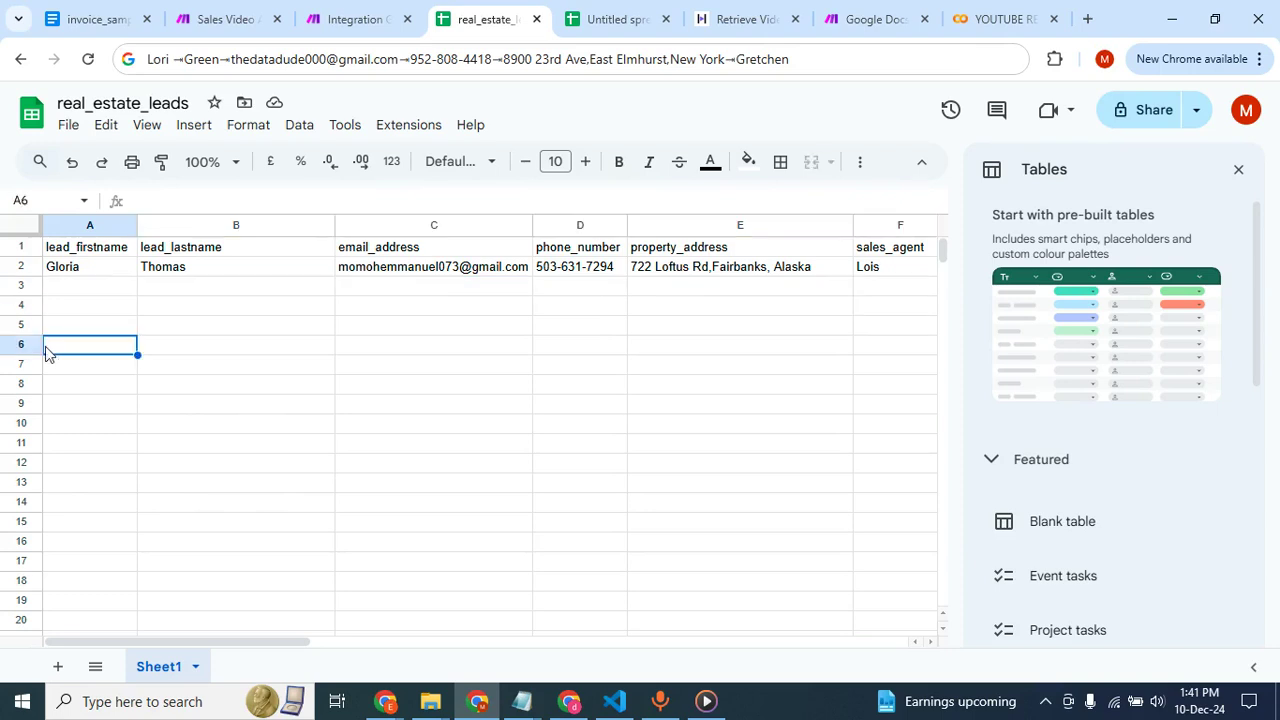
left_click(14, 287)
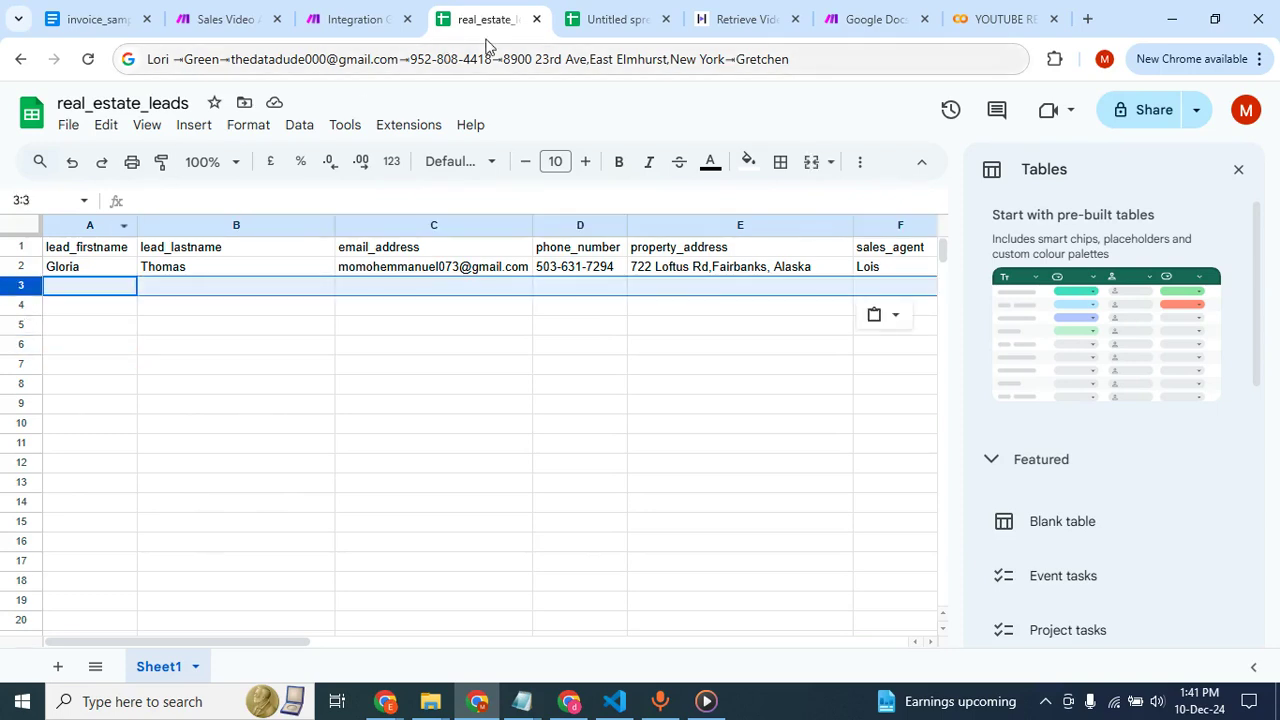
left_click(894, 322)
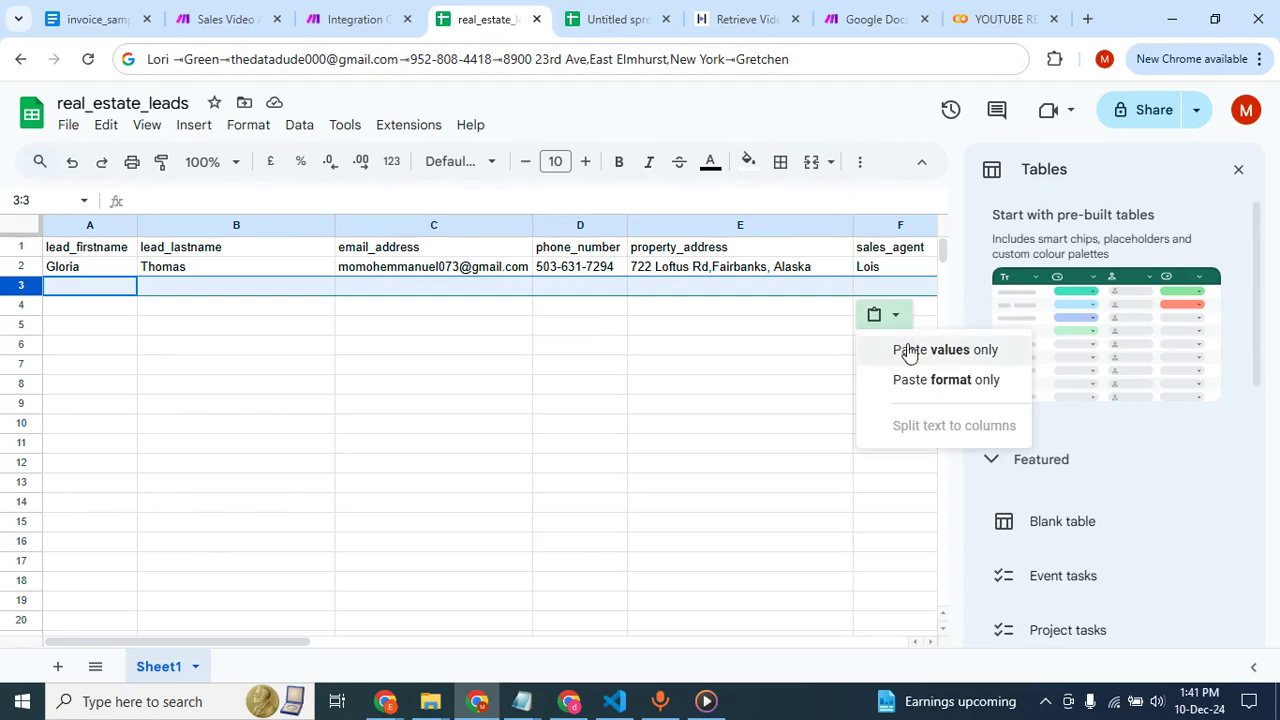
left_click(908, 349)
left_click(623, 393)
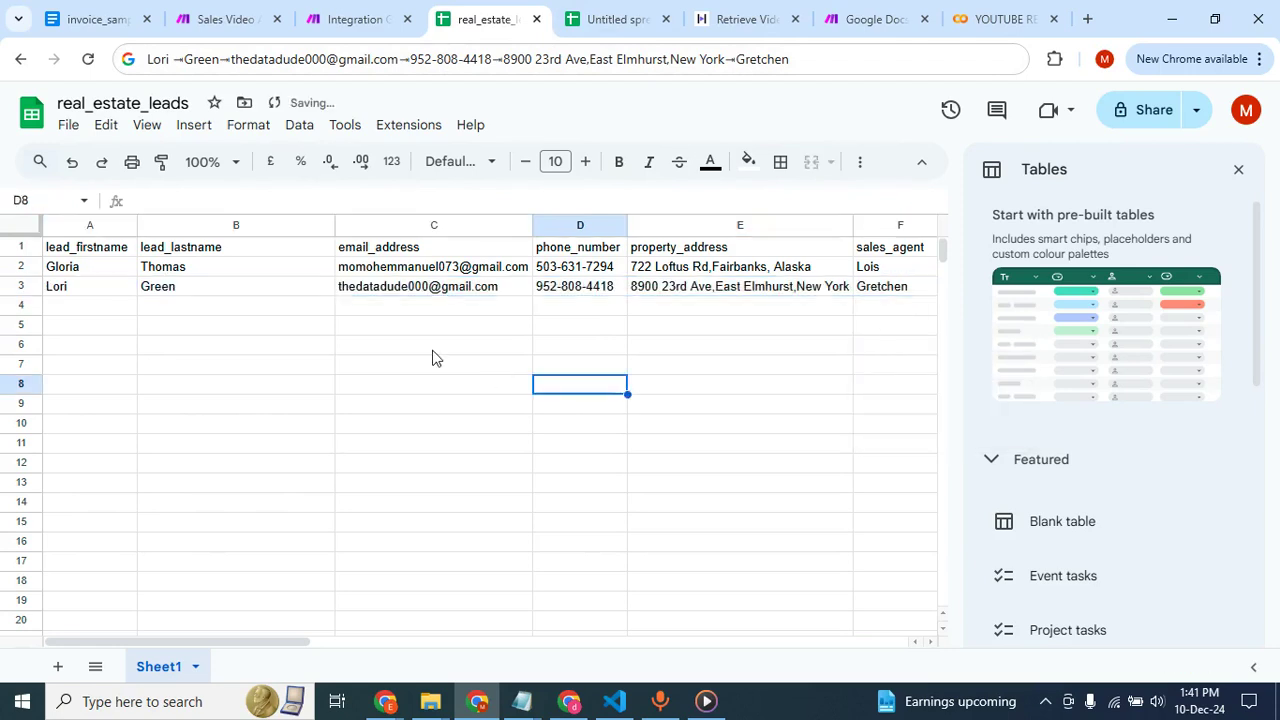
left_click(434, 357)
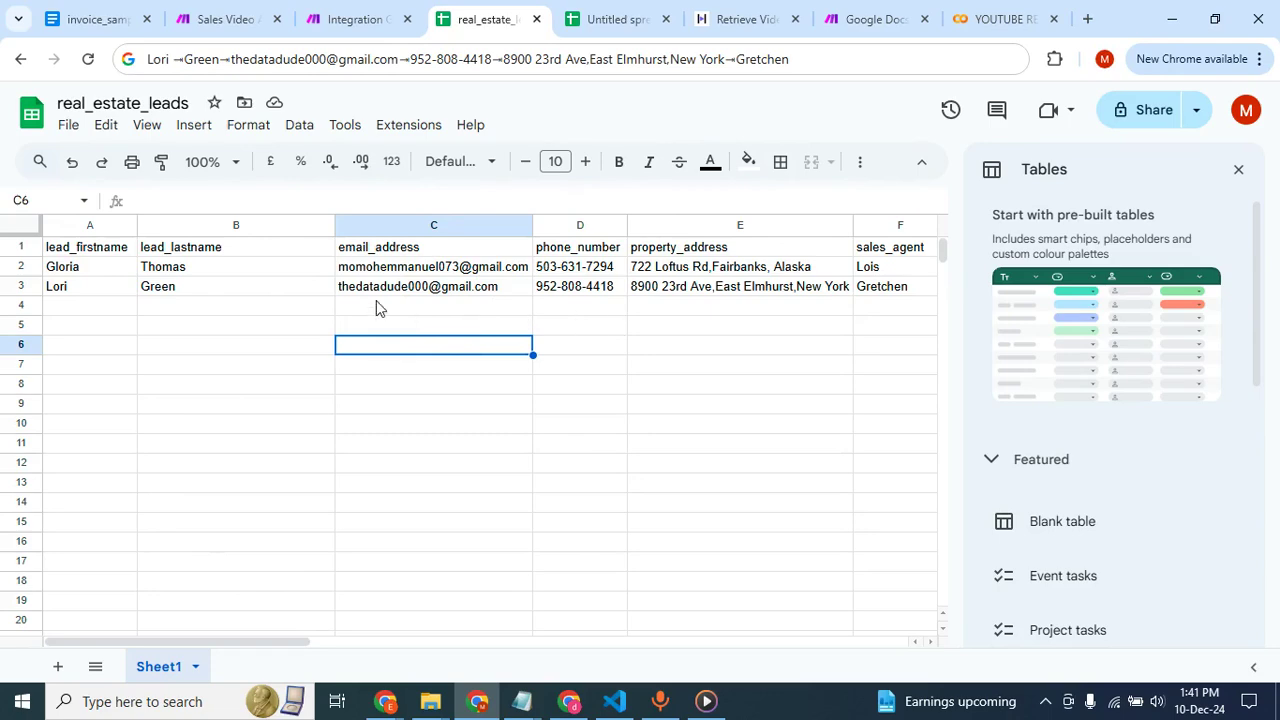
Switch back to the Make scenario and add a Gmail Send an Email module after the HTTP Get a file module.
left_click(340, 18)
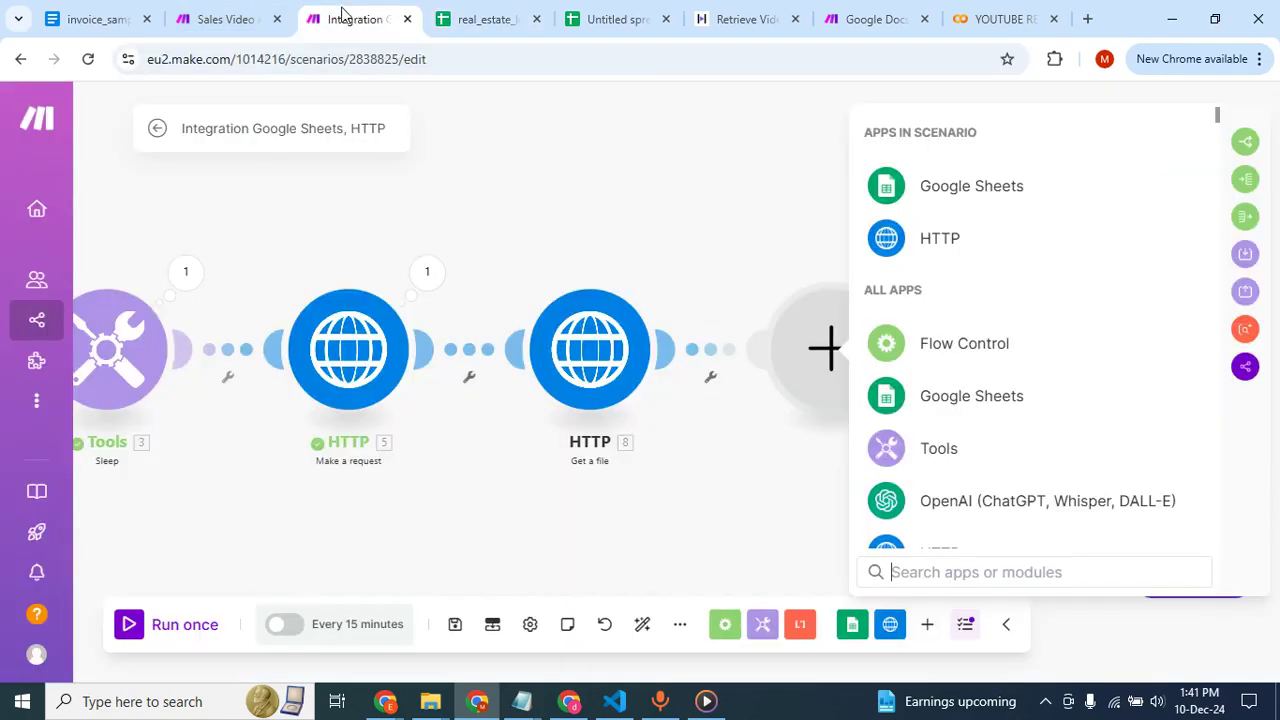
left_click(950, 571)
type("sen")
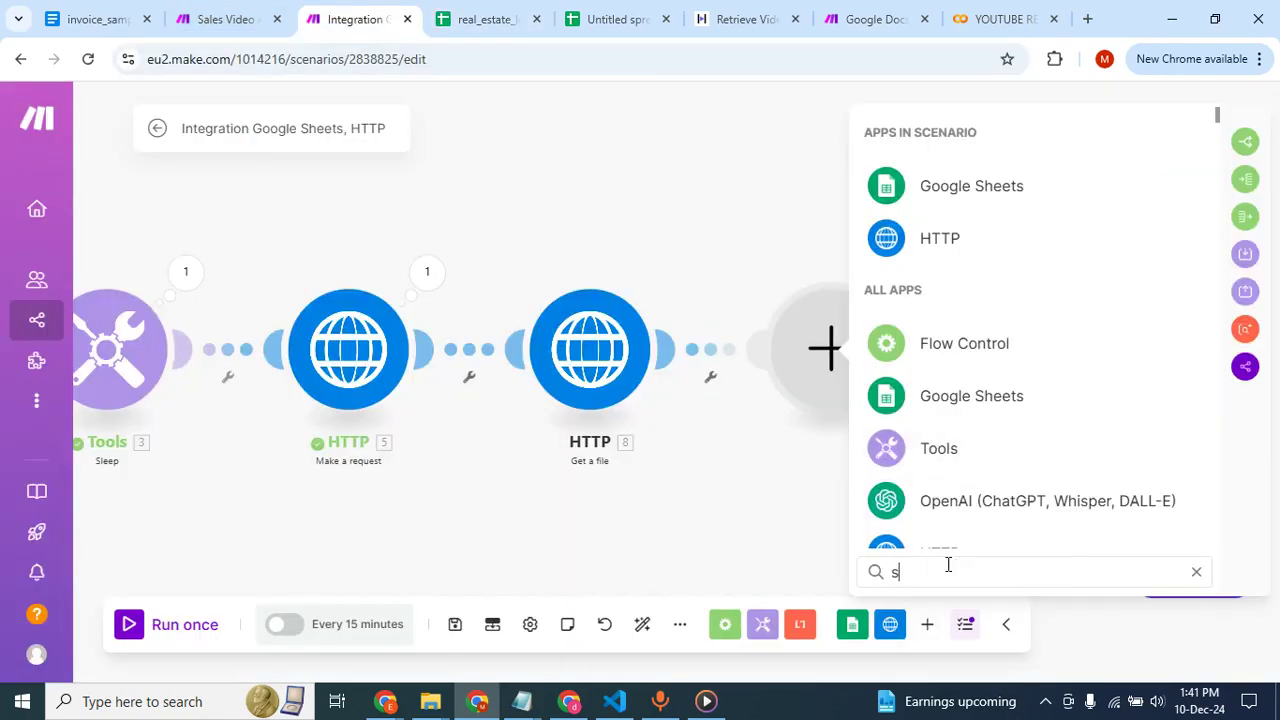
key("BackSpace")
key("BackSpace")
key("BackSpace")
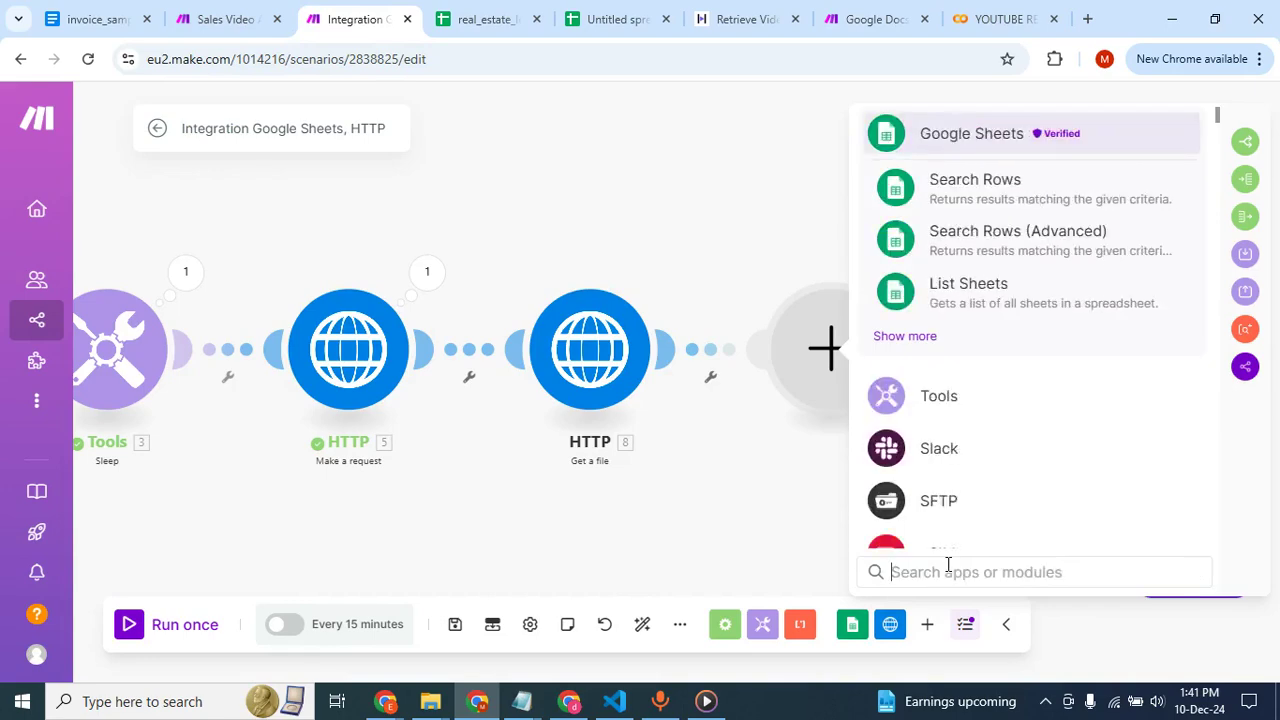
type("gmail")
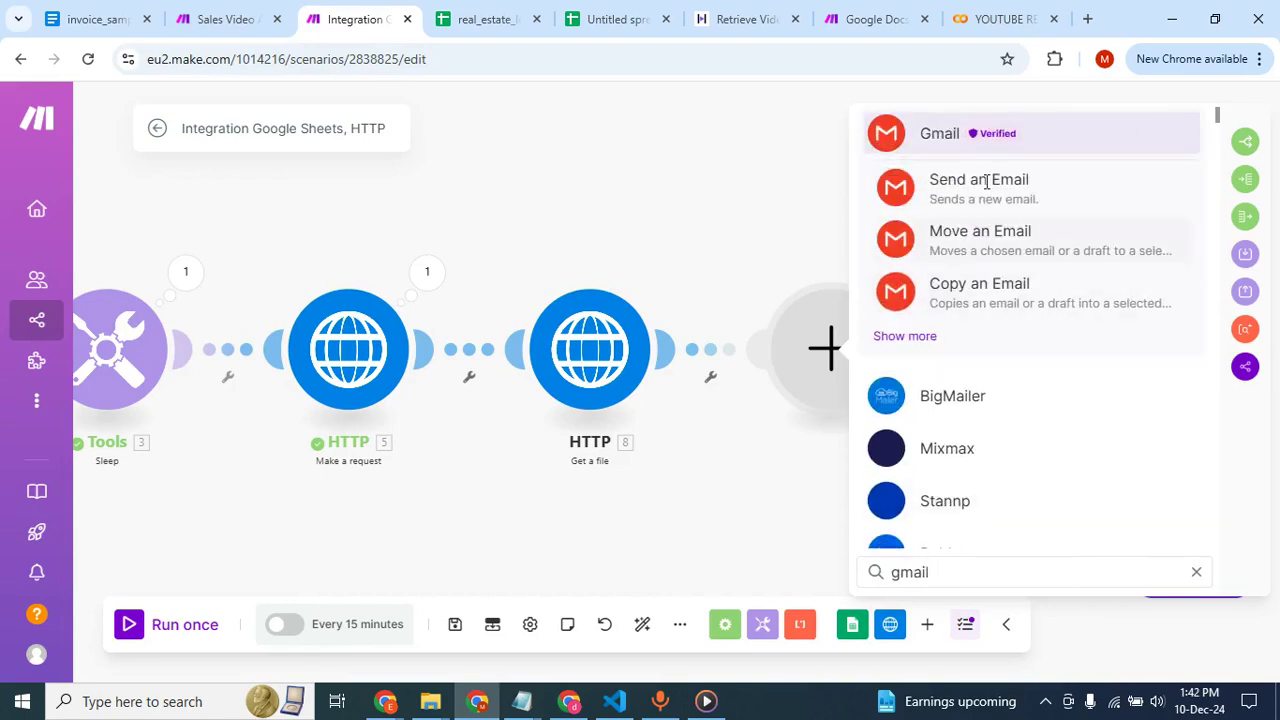
left_click(975, 188)
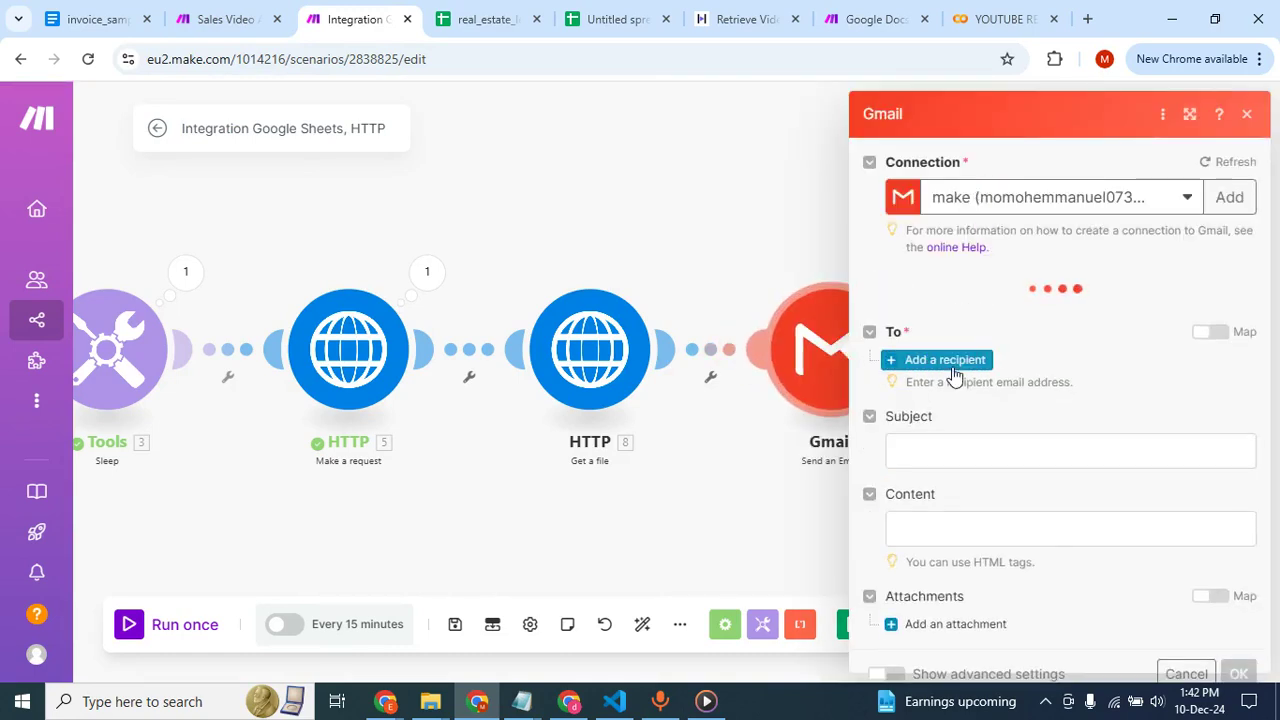
Add a recipient to the Gmail module and map its address to the Google Sheets field email_address (C).
left_click(932, 362)
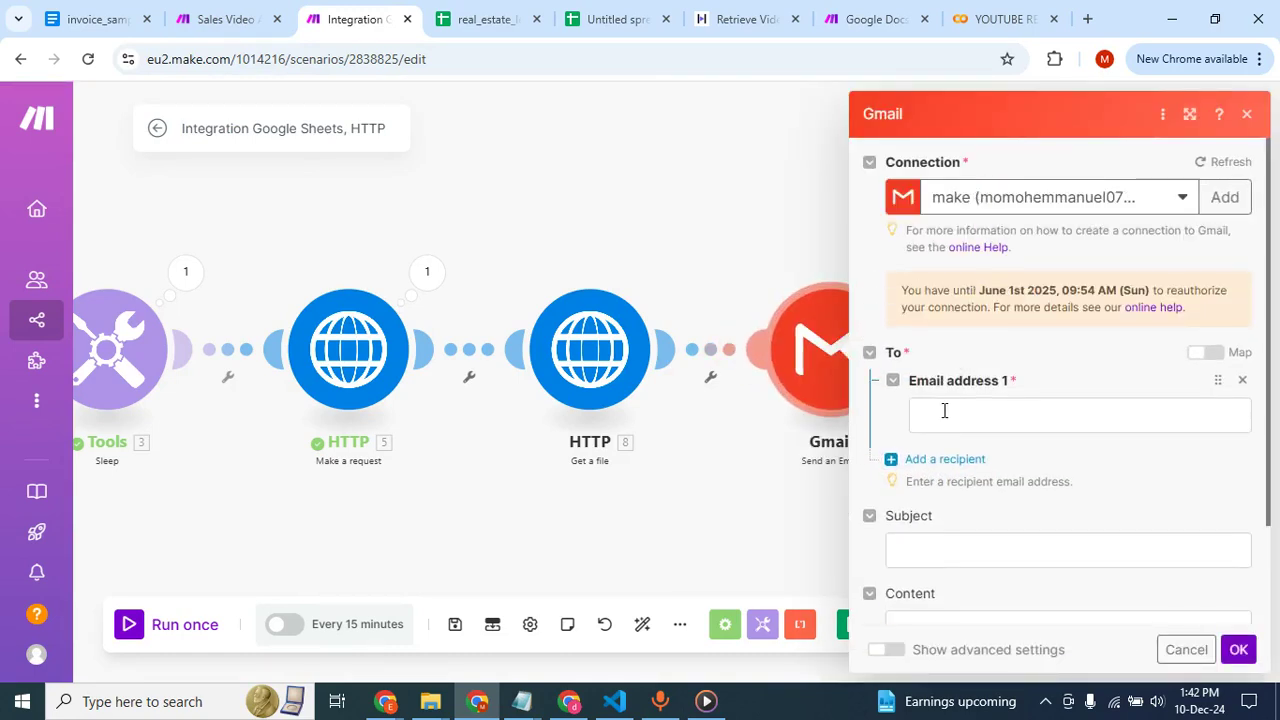
left_click(944, 410)
scroll(606, 426, "down", 15)
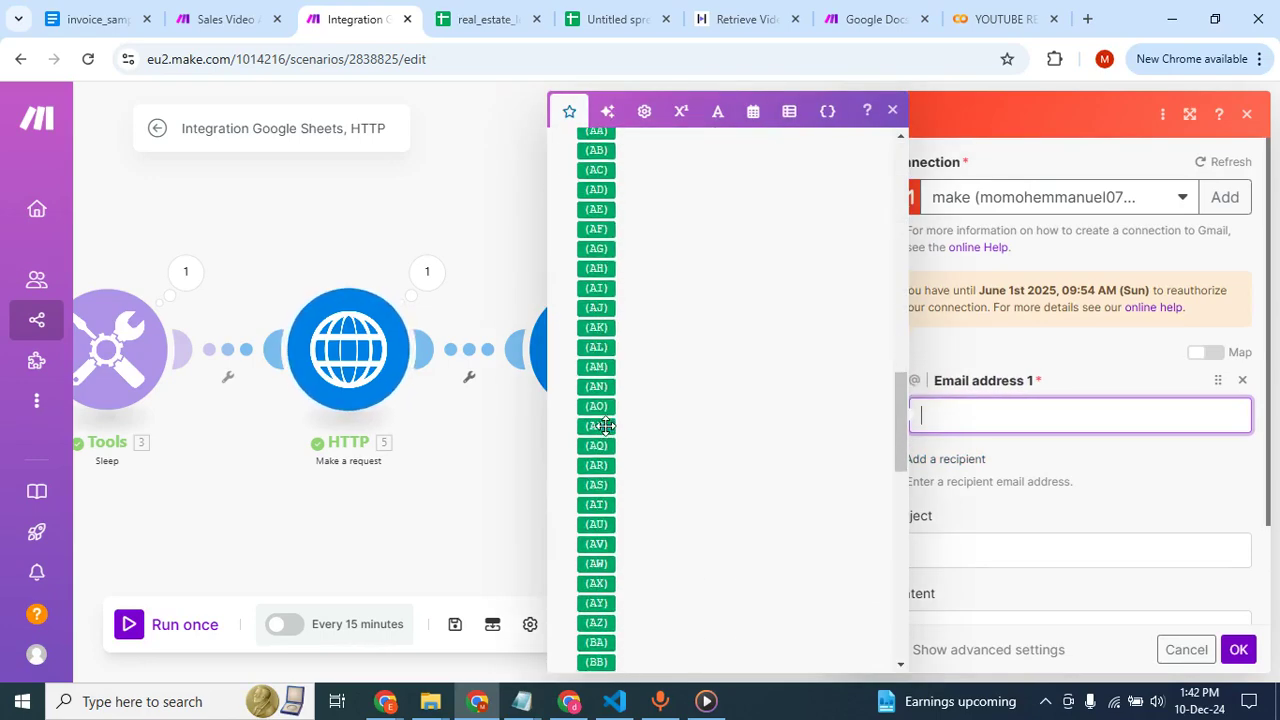
scroll(606, 426, "up", 5)
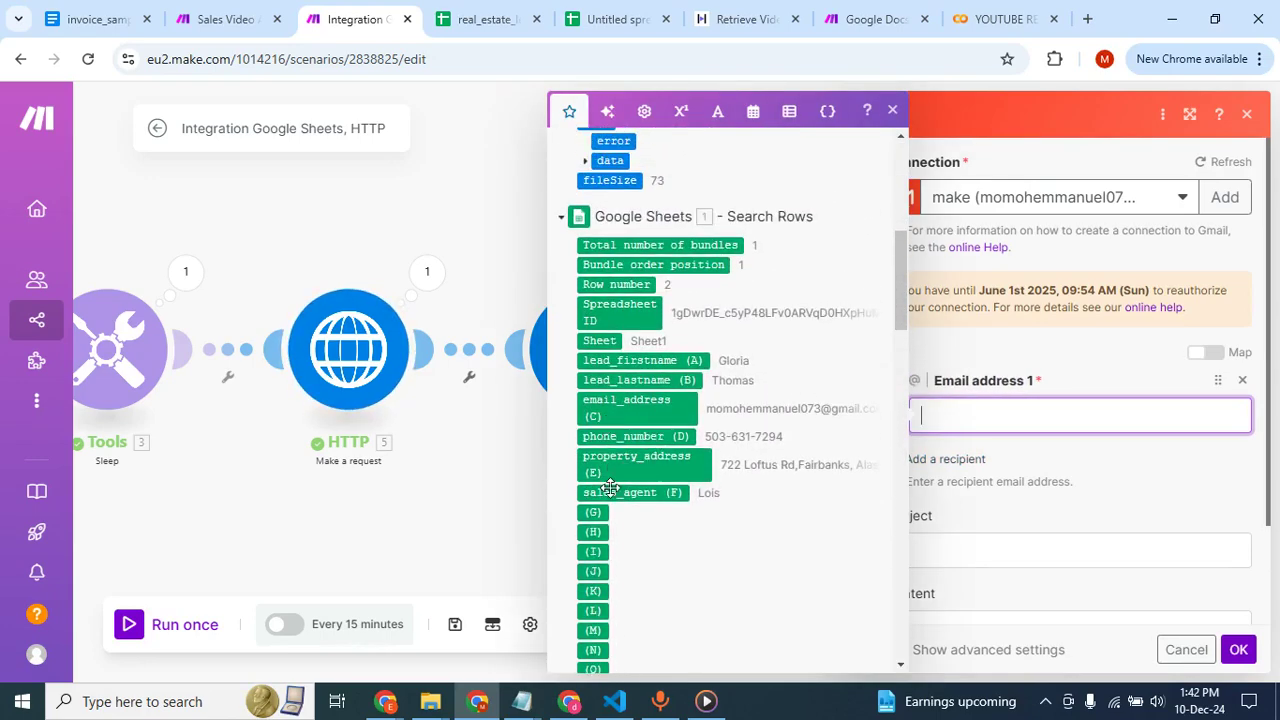
left_click(643, 411)
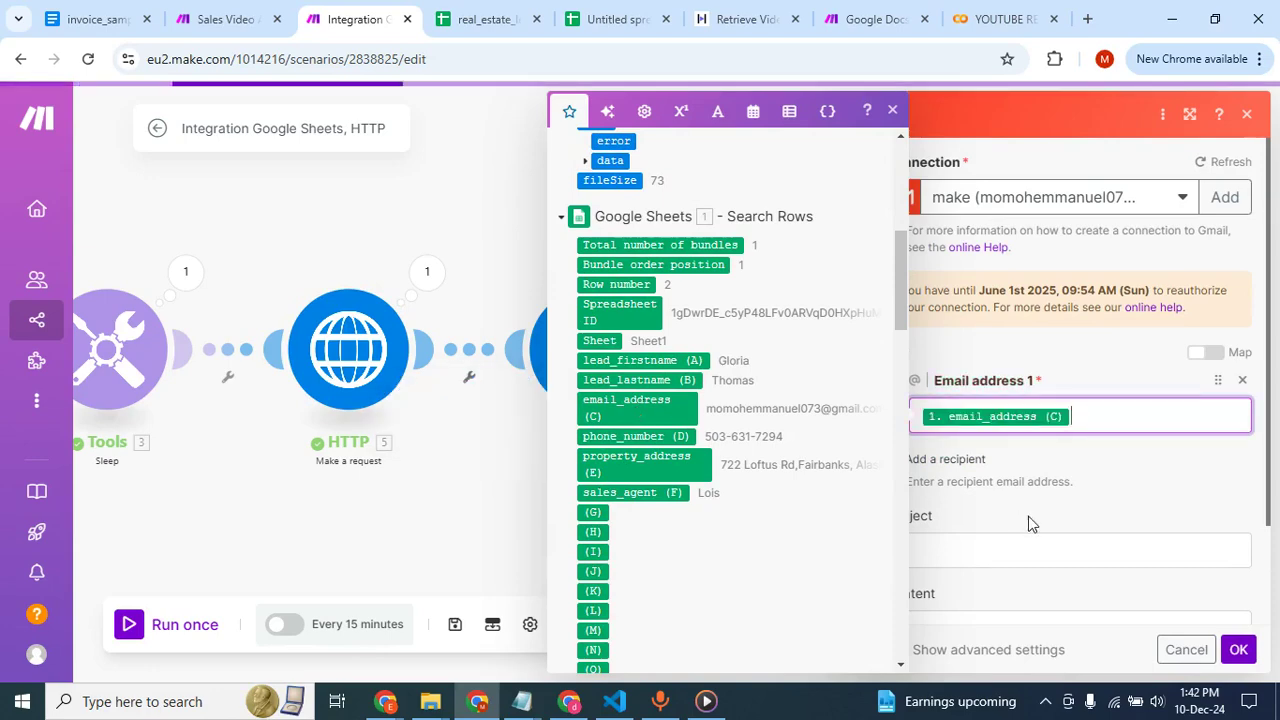
left_click(1069, 466)
Set the e-mail subject to "Hey", the mapped lead_firstname (A) field and an exclamation mark.
left_click(1000, 552)
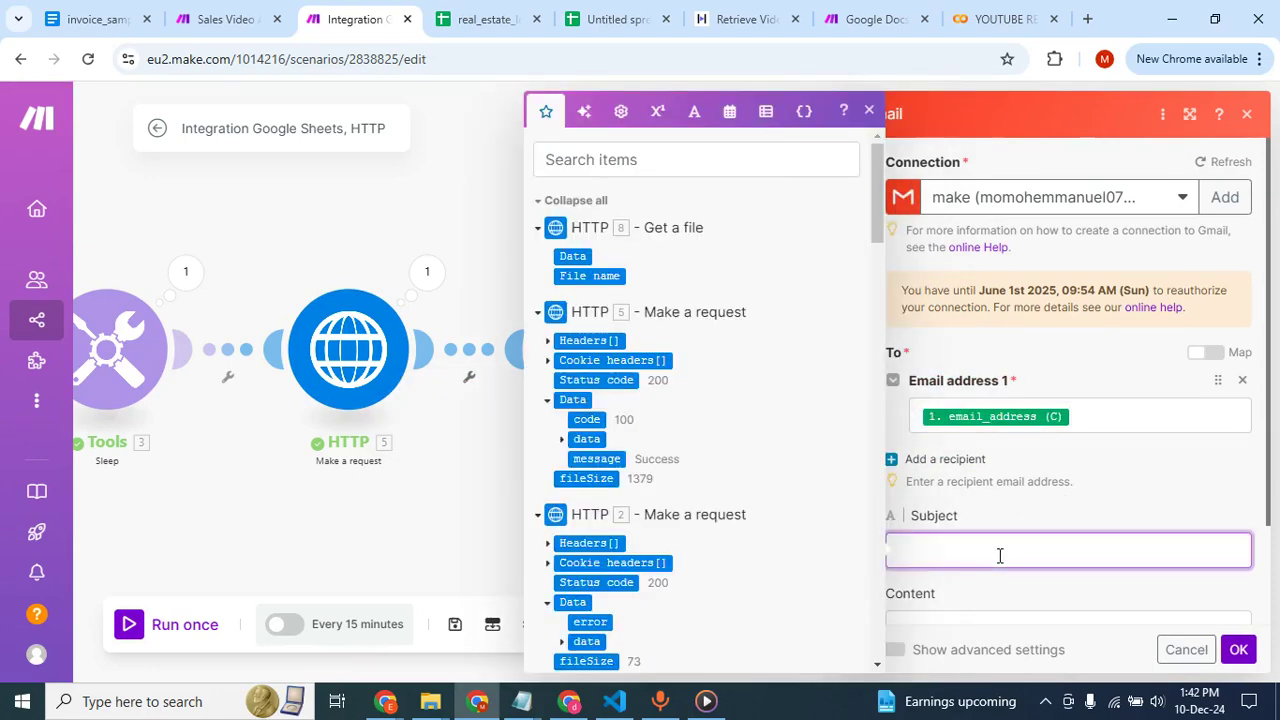
type("Hey")
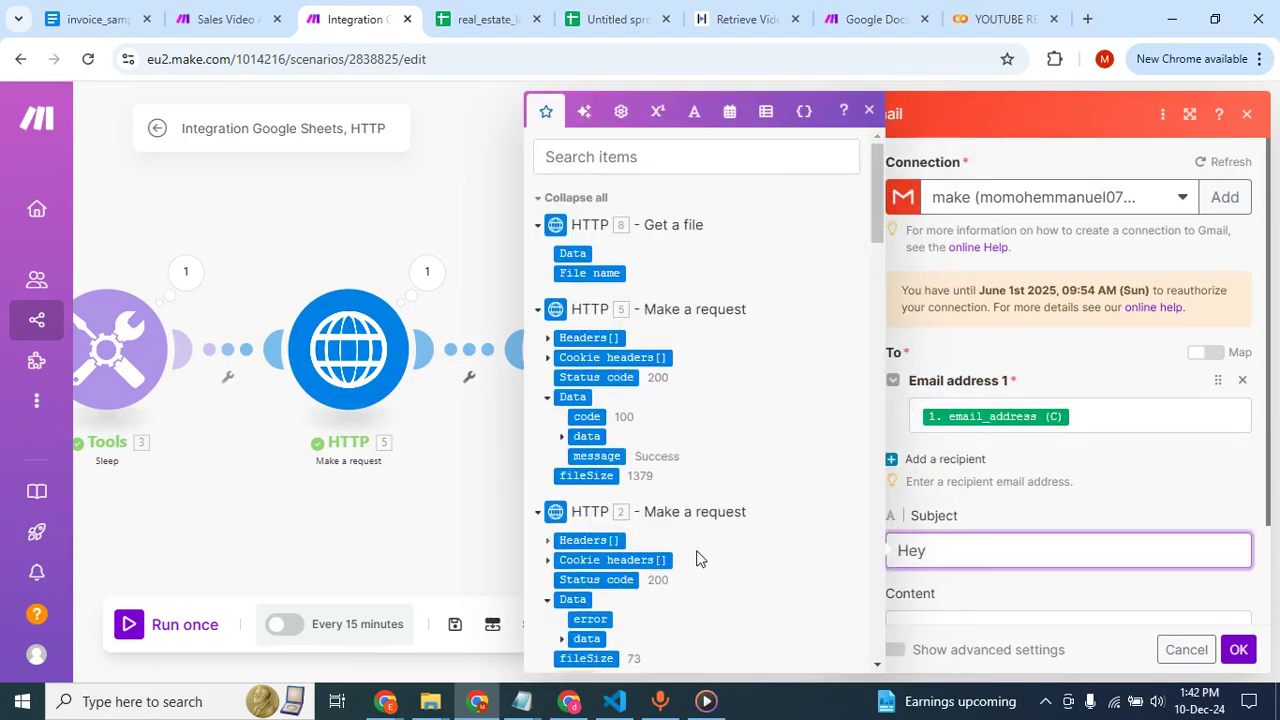
scroll(620, 450, "down", 5)
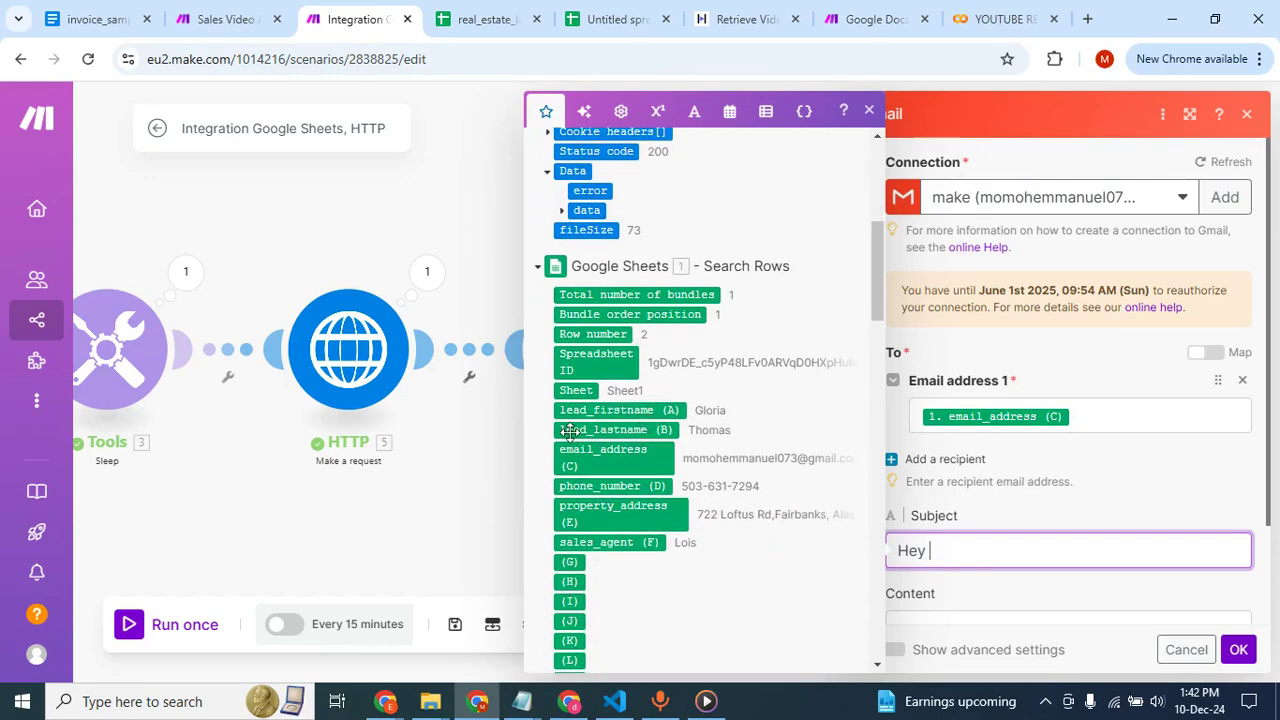
left_click(617, 410)
type("!")
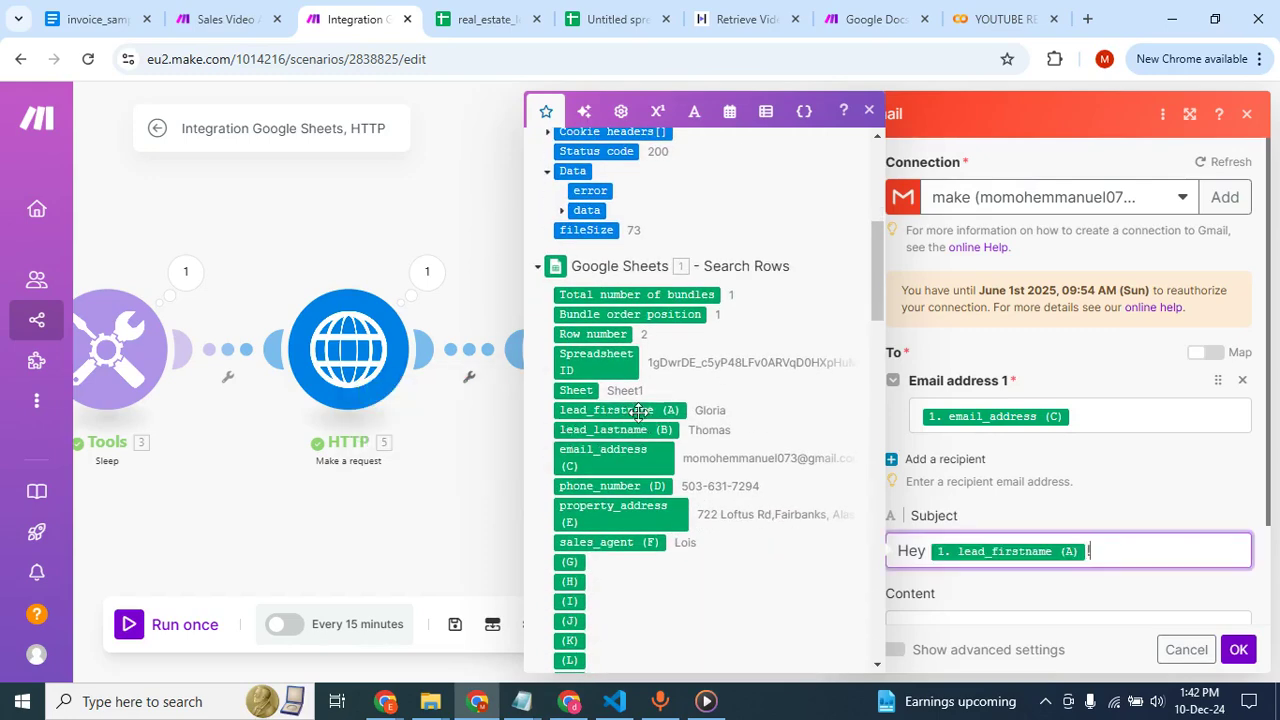
Write the e-mail content as "Hi", the mapped lead_firstname (A) field, and ",Your custom video is here.Please see attached".
scroll(1025, 490, "down", 2)
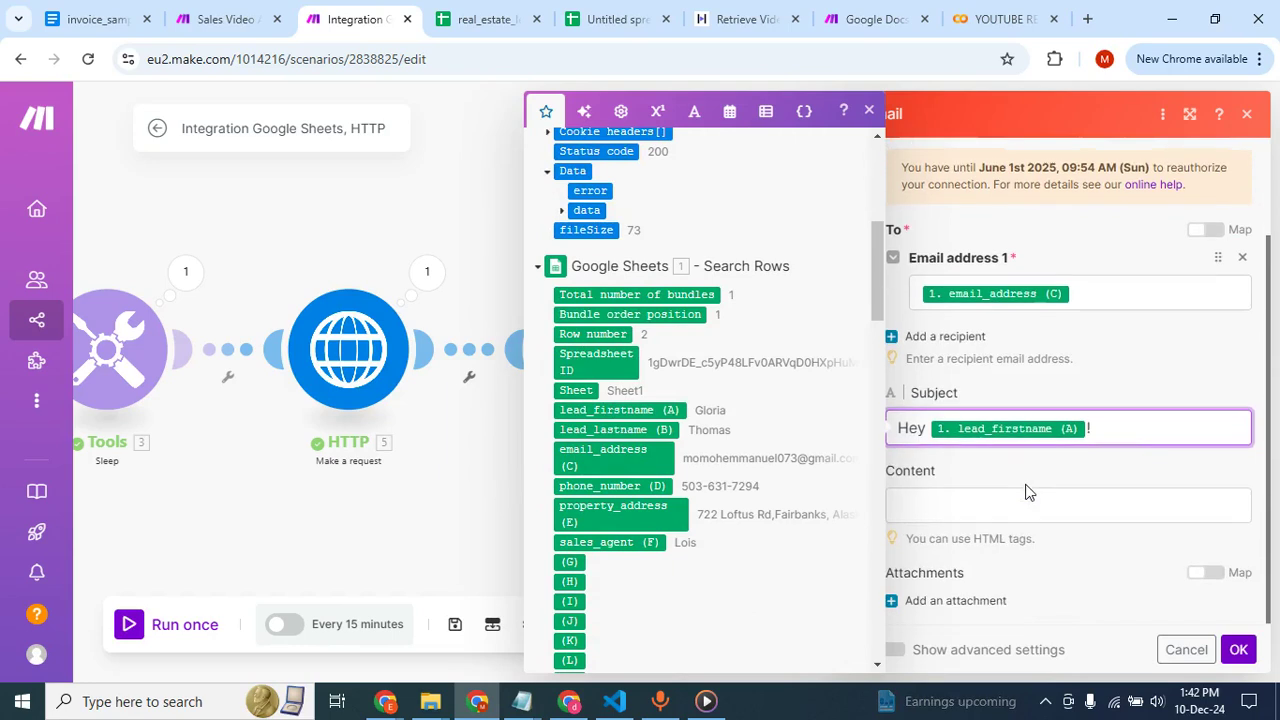
left_click(962, 490)
type("Hi")
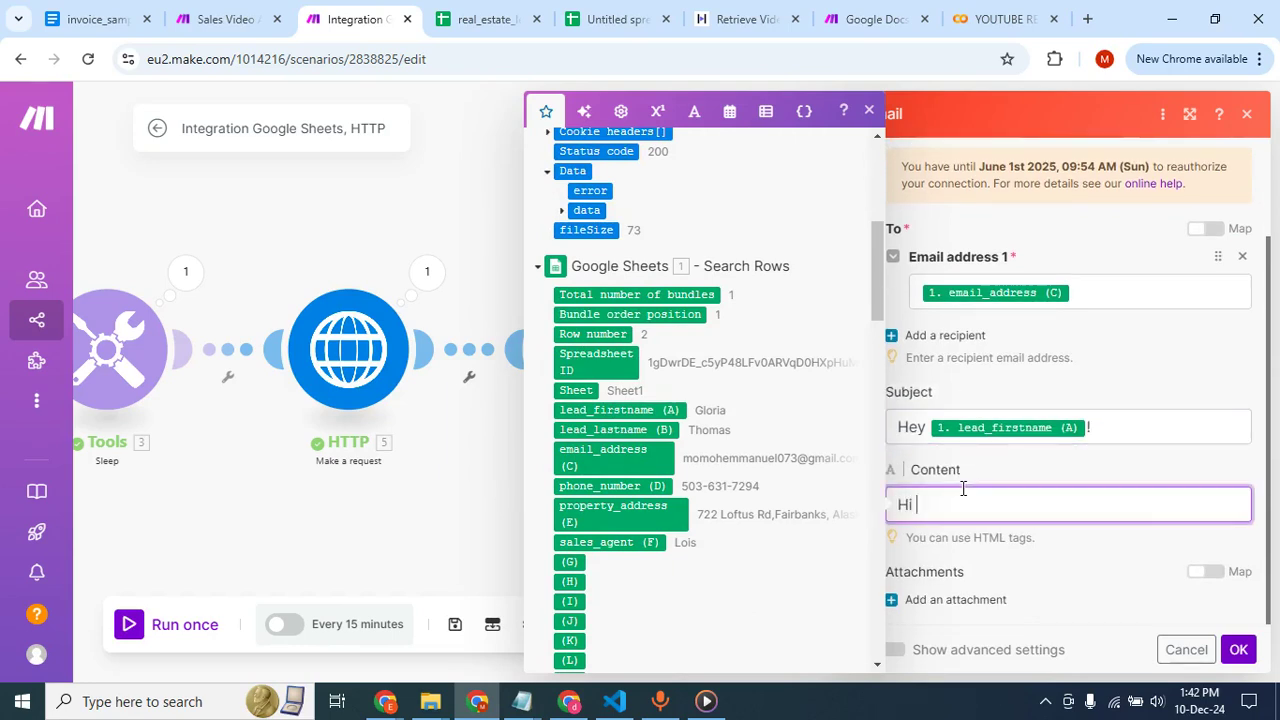
left_click(617, 410)
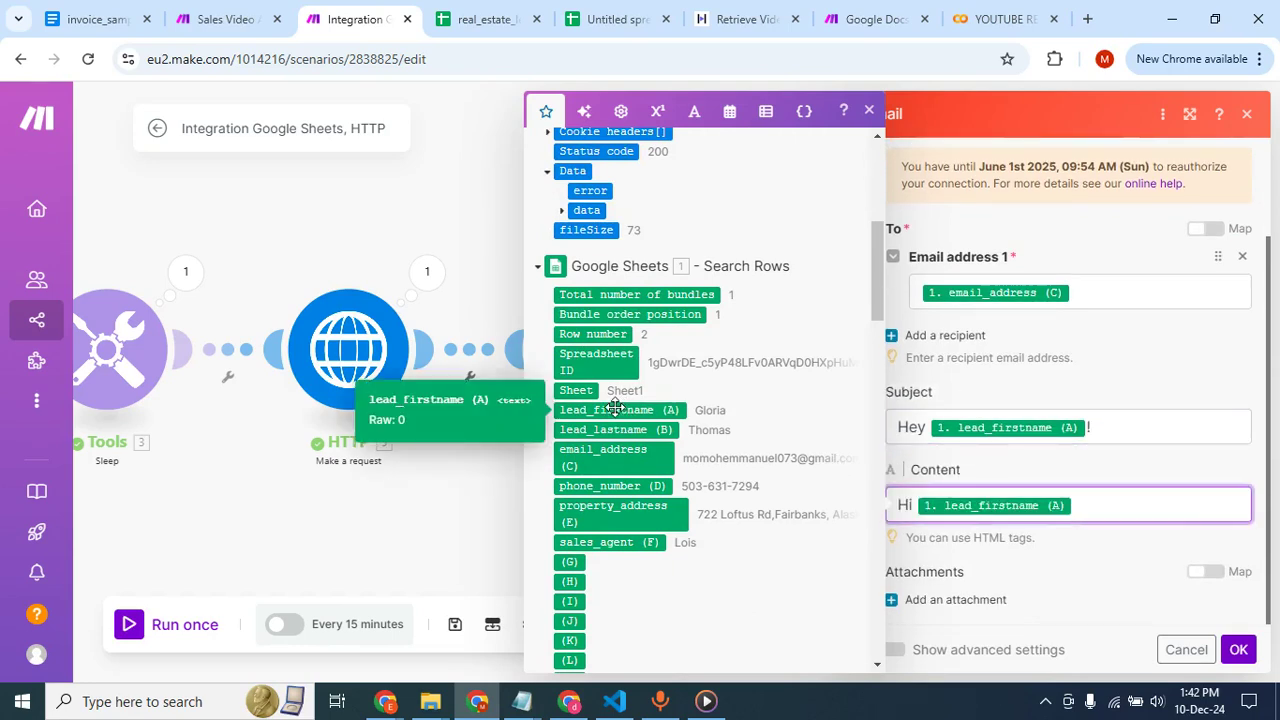
type(",Your custom video is")
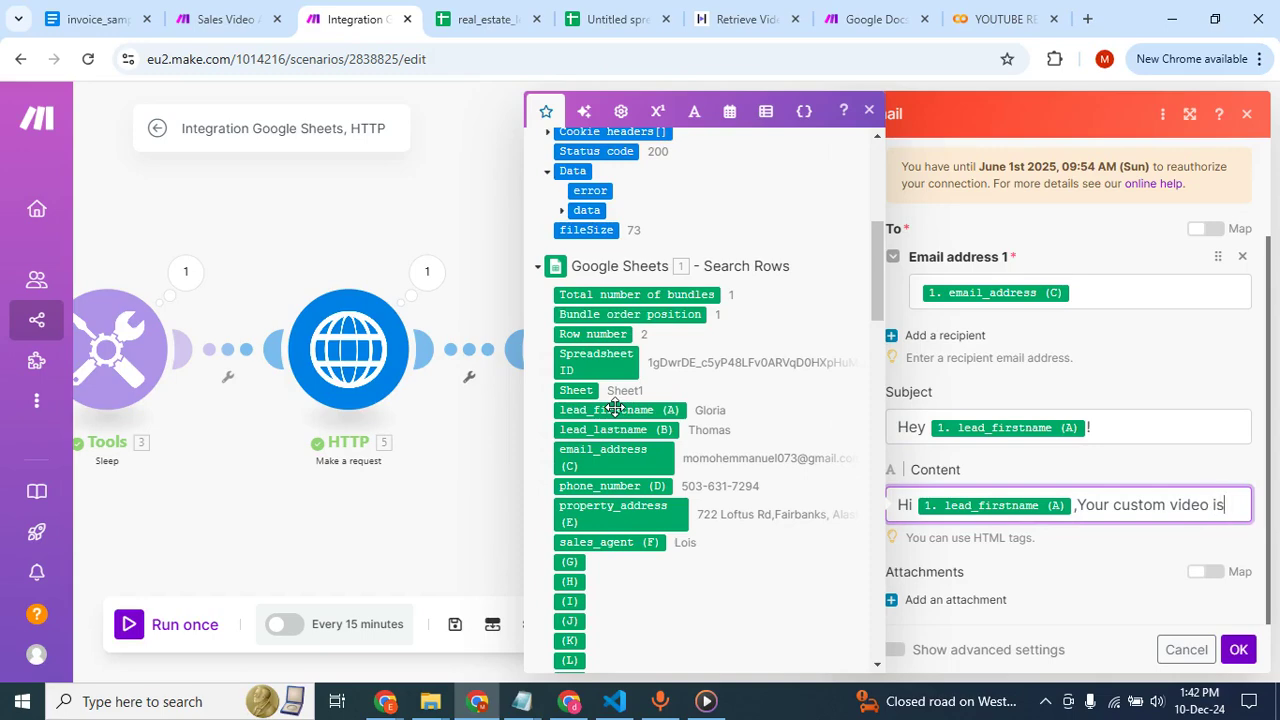
type(" here.")
key("alt")
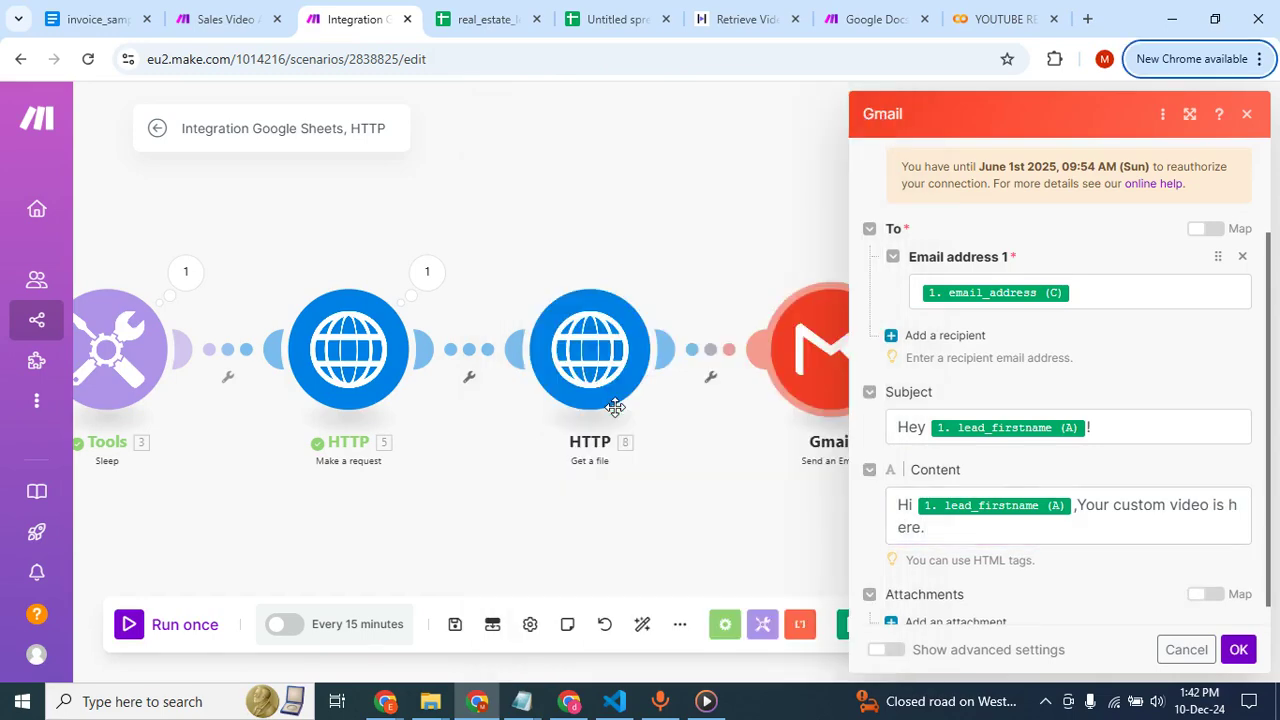
left_click(947, 535)
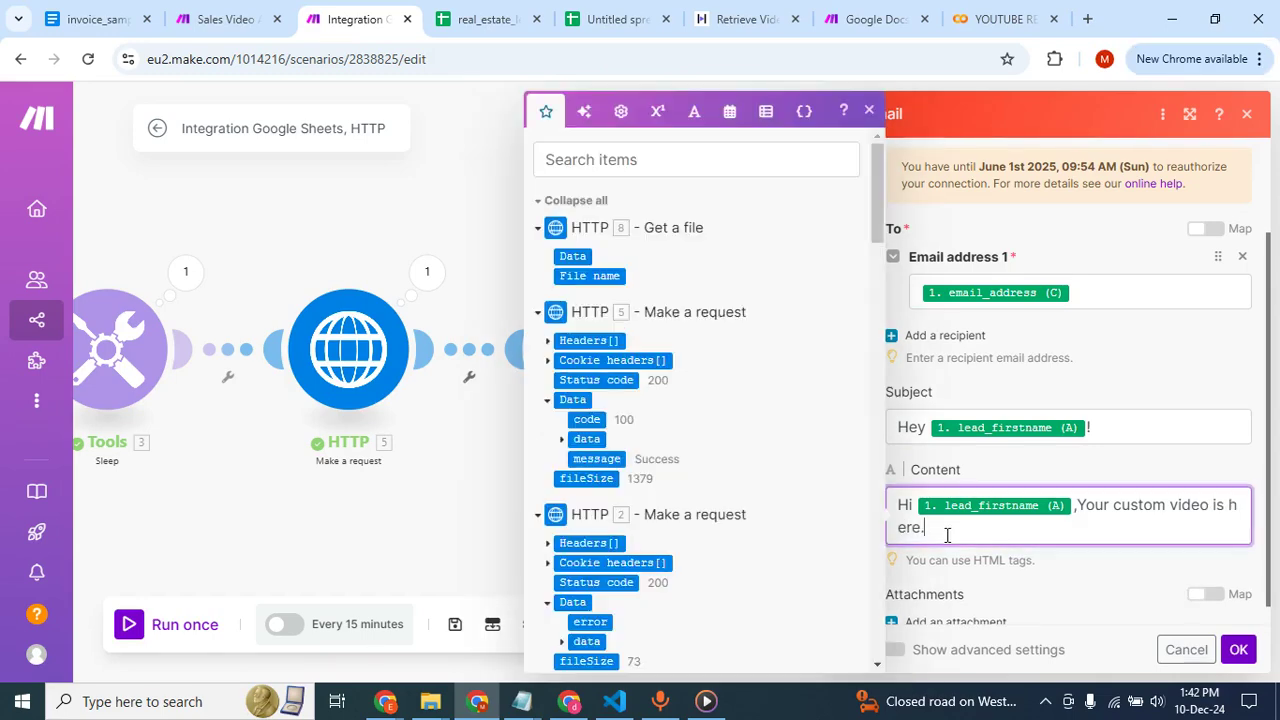
type("Please see attached")
Add an attachment to the e-mail and set its file source to Map instead of HTTP - Get a file.
scroll(1122, 336, "down", 1)
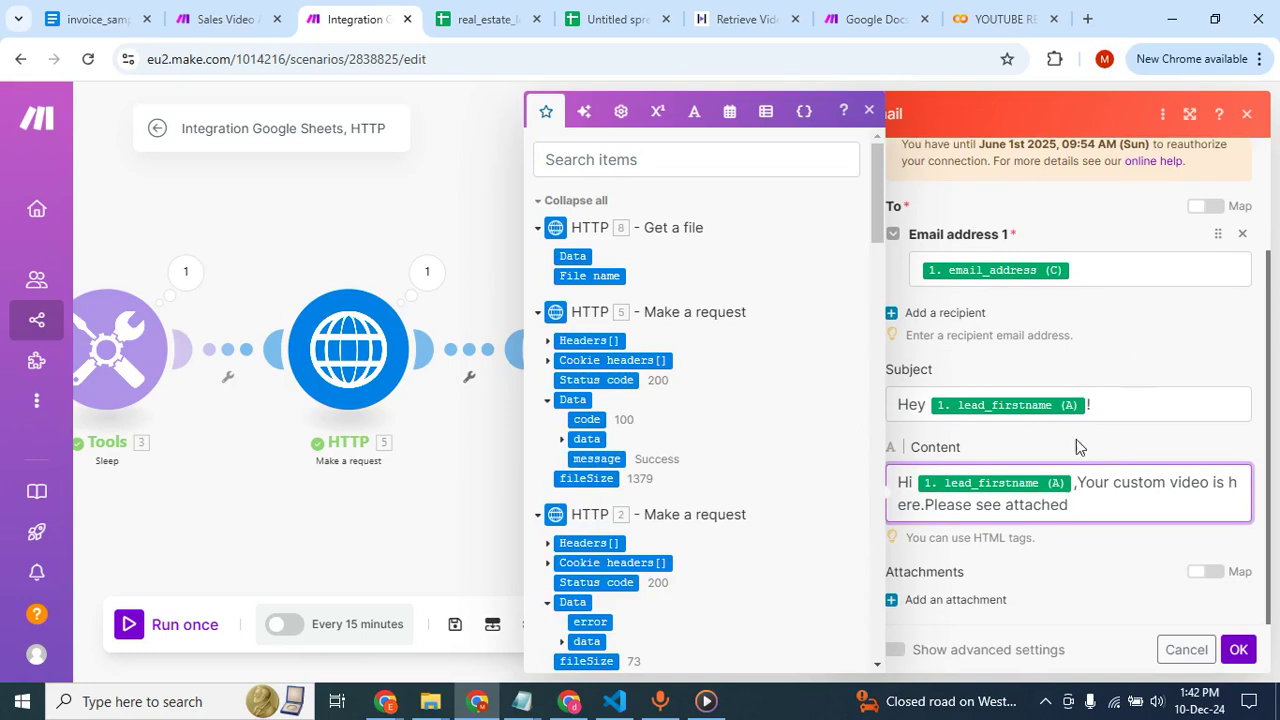
left_click(945, 600)
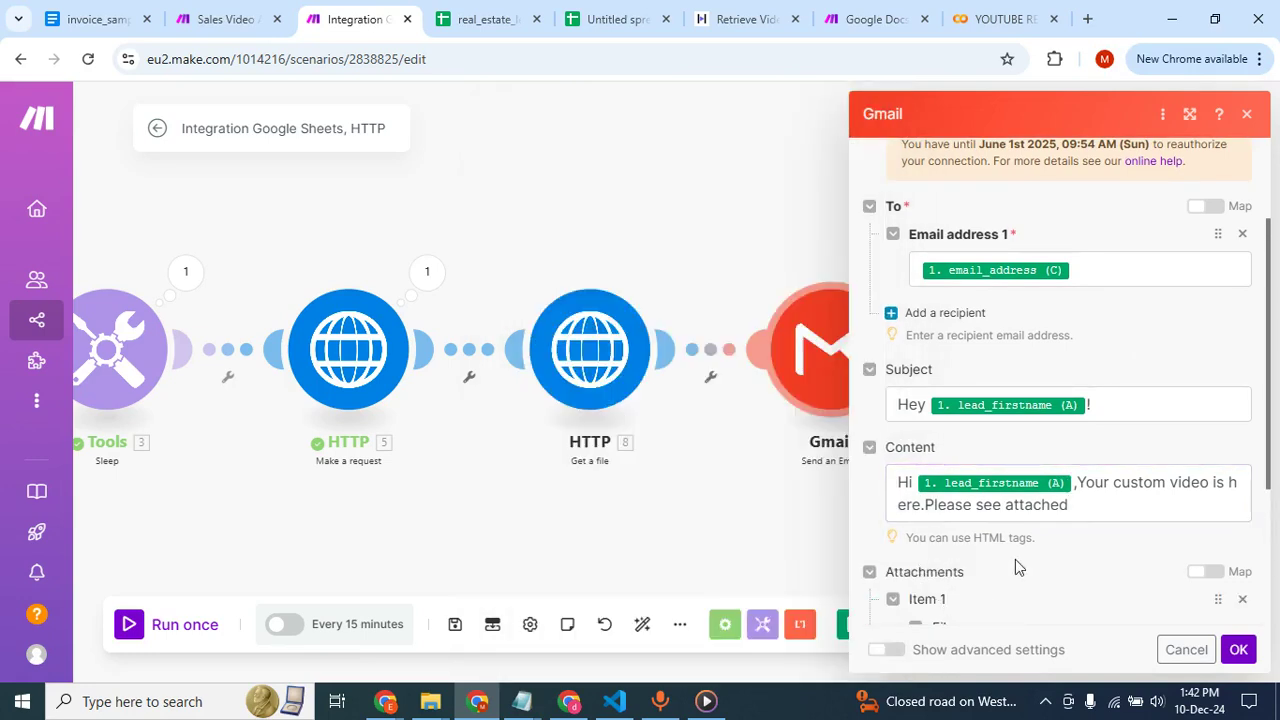
scroll(1015, 559, "down", 3)
scroll(1067, 539, "down", 2)
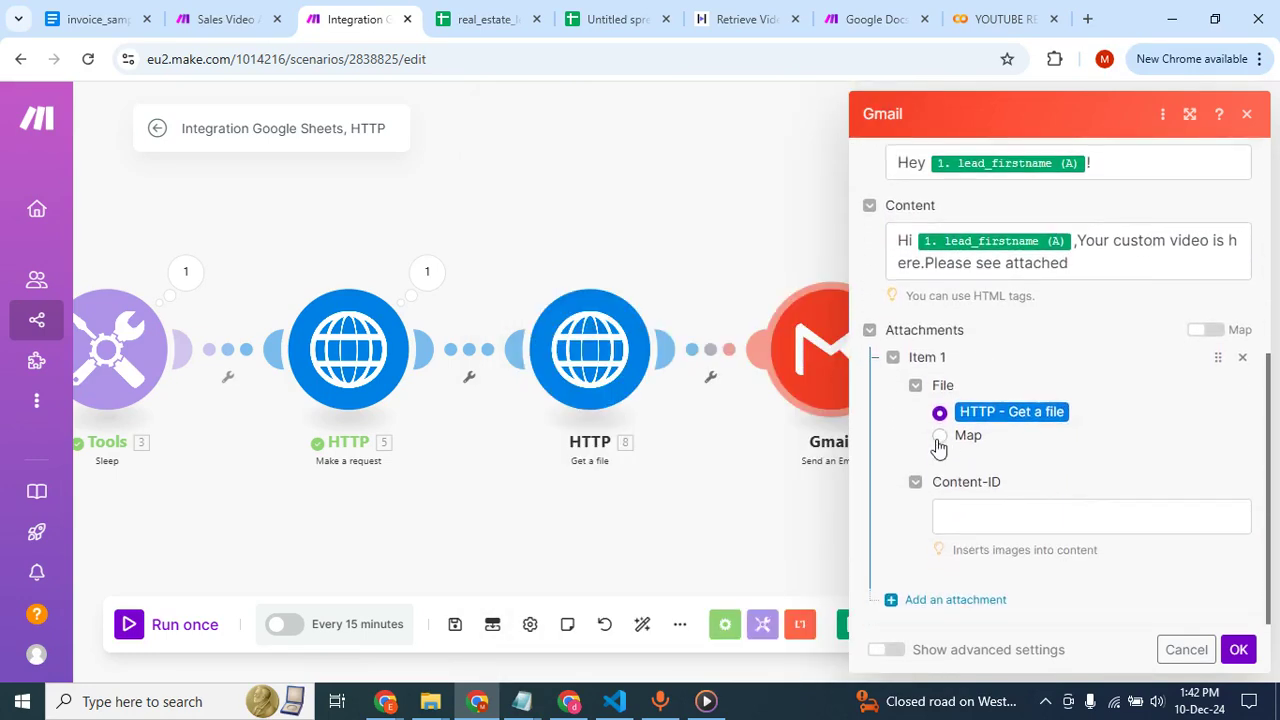
left_click(940, 437)
scroll(1042, 471, "down", 2)
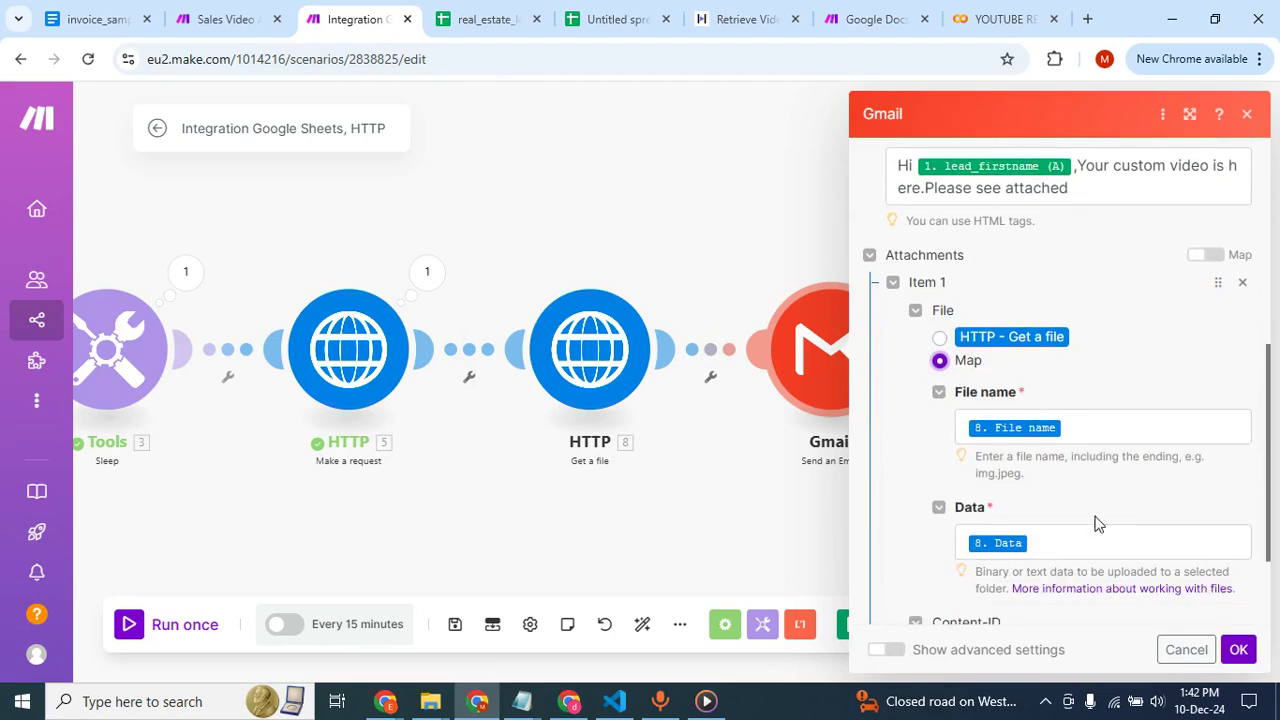
Set the attachment's file name to the mapped lead_firstname (A) field followed by .mp4 and save the Gmail module.
left_click(1082, 430)
key("BackSpace")
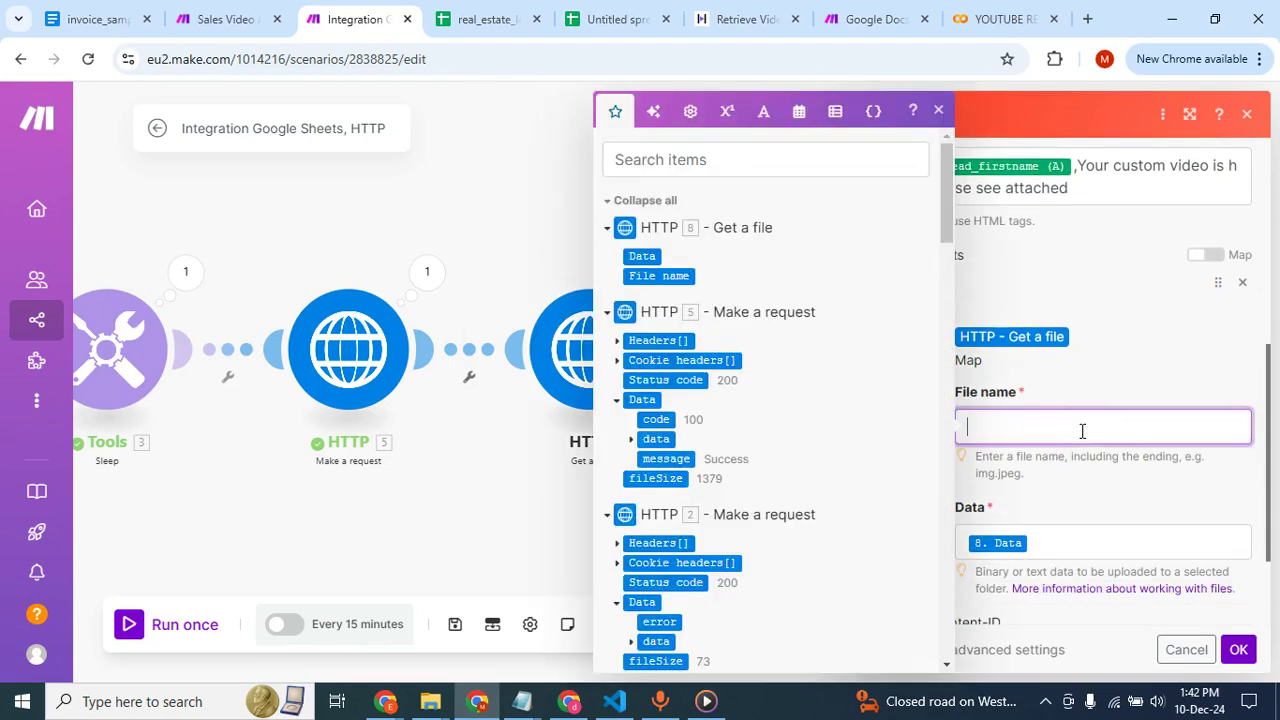
scroll(769, 467, "down", 5)
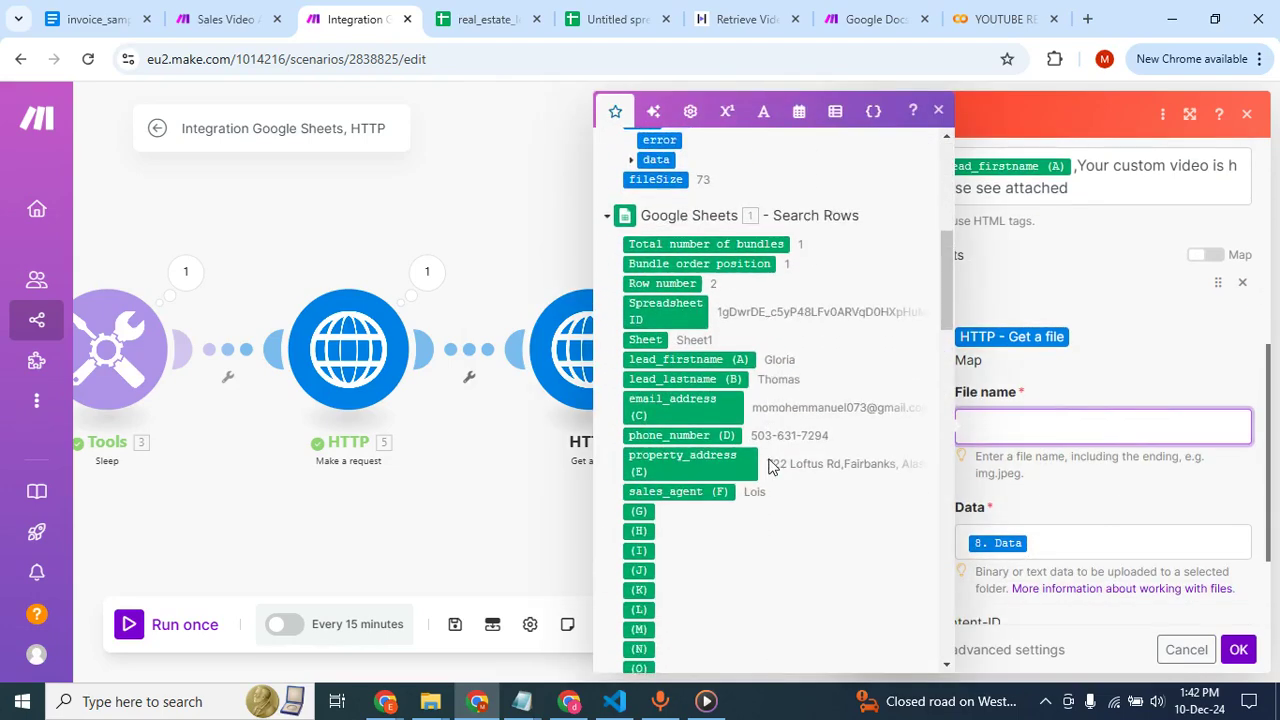
left_click(698, 342)
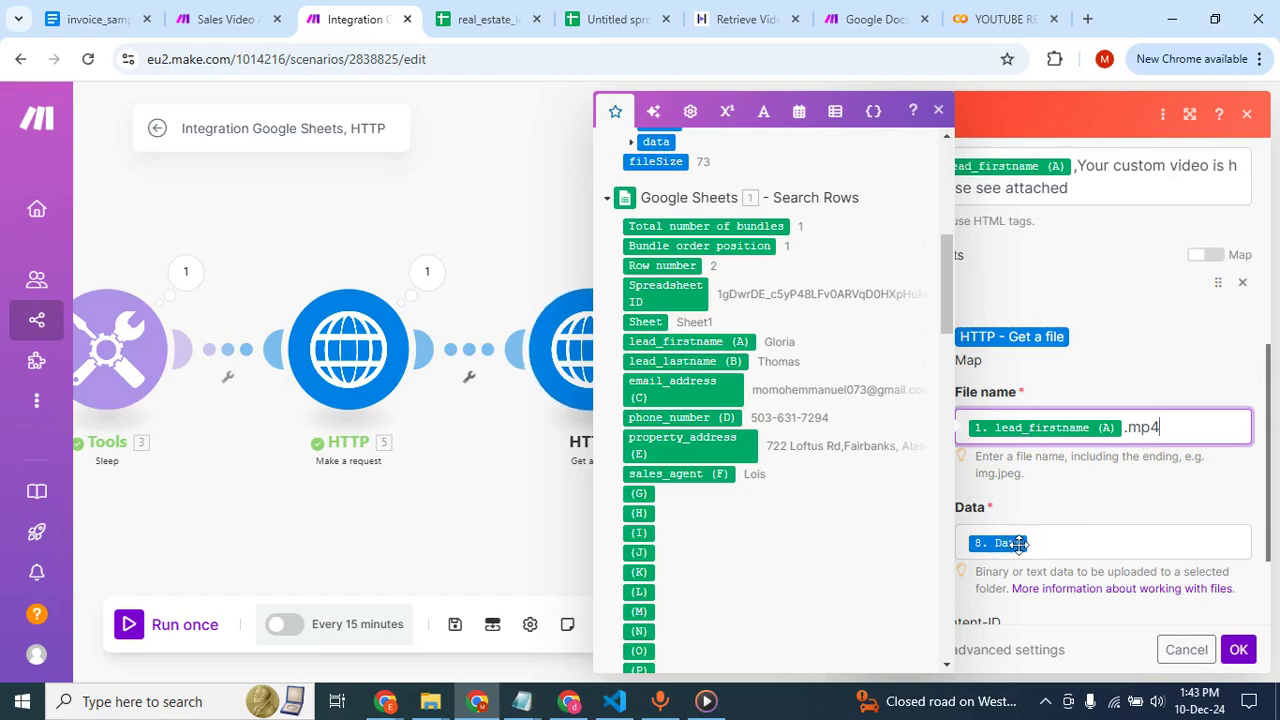
scroll(1070, 512, "down", 2)
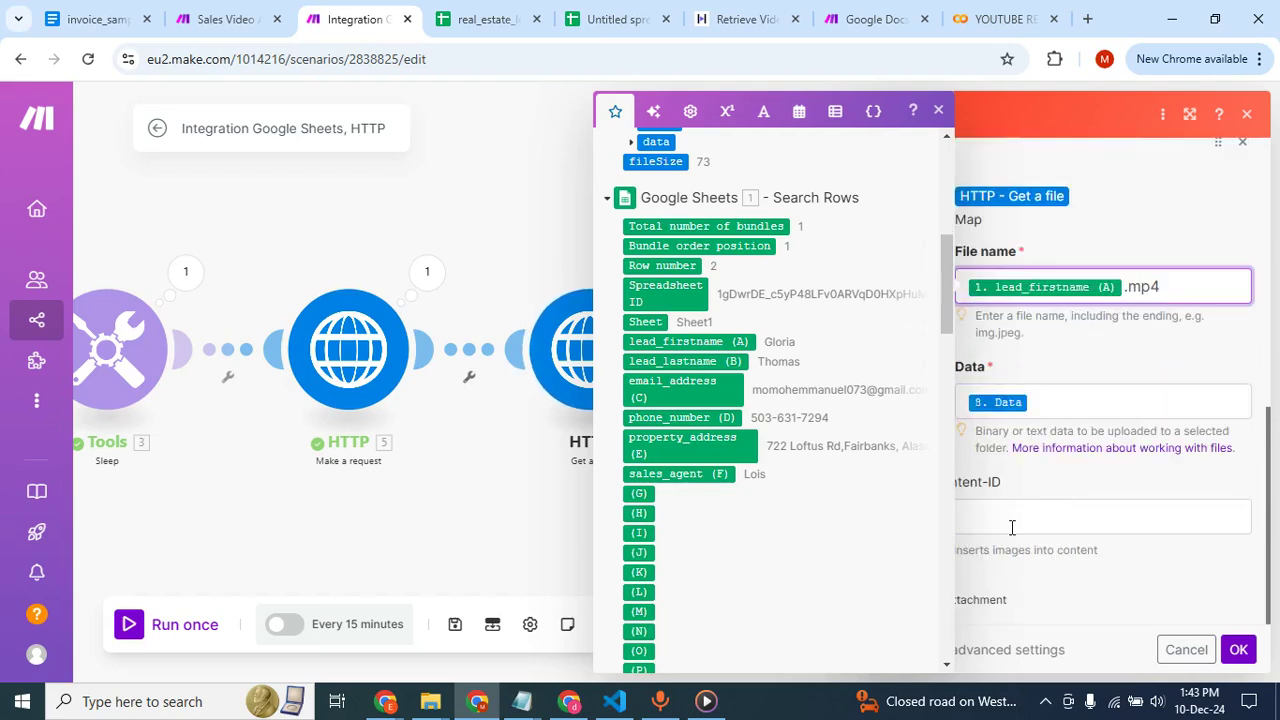
left_click(1238, 649)
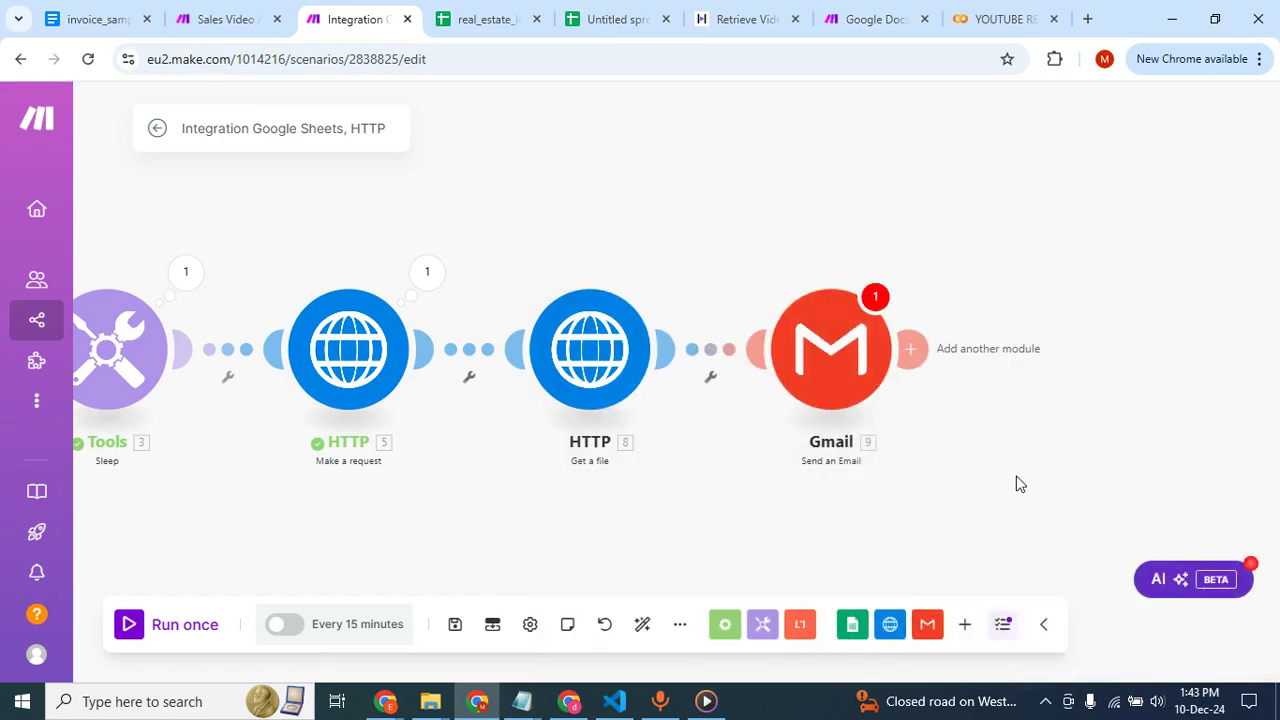
Review the Gmail module's recipient, subject, content and attachment settings.
left_click(838, 349)
scroll(1046, 454, "down", 5)
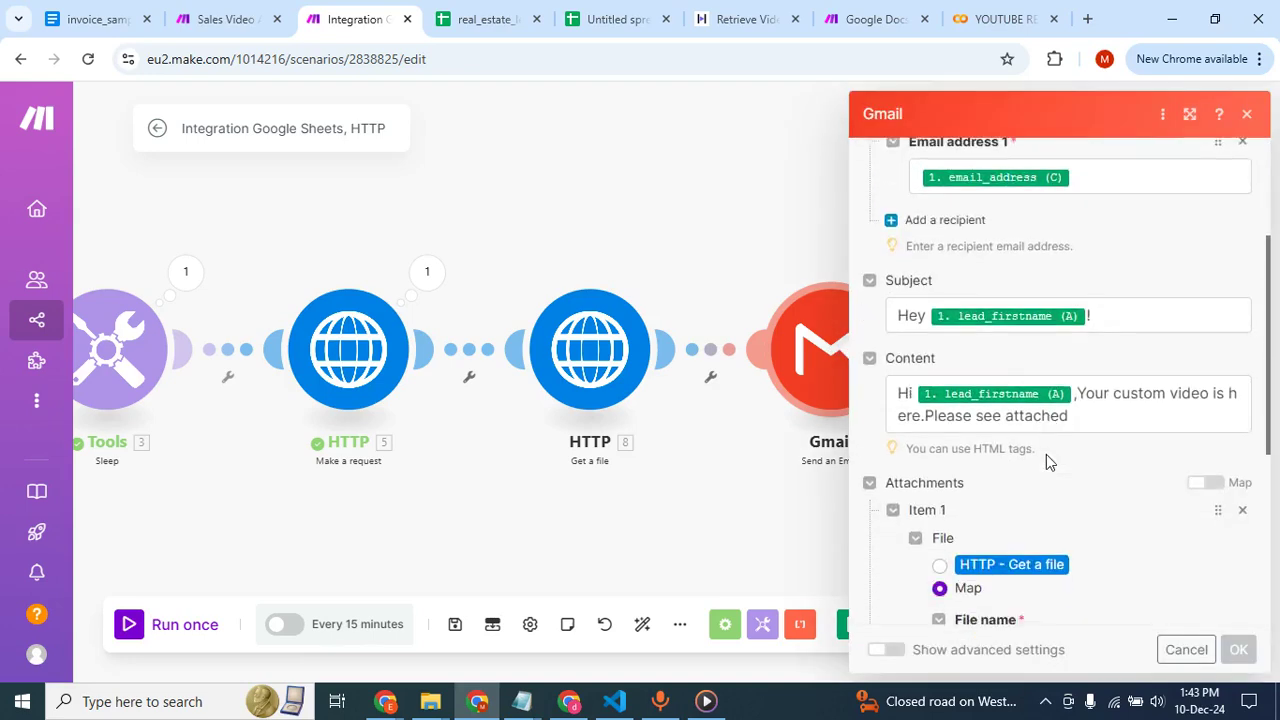
scroll(1046, 454, "down", 2)
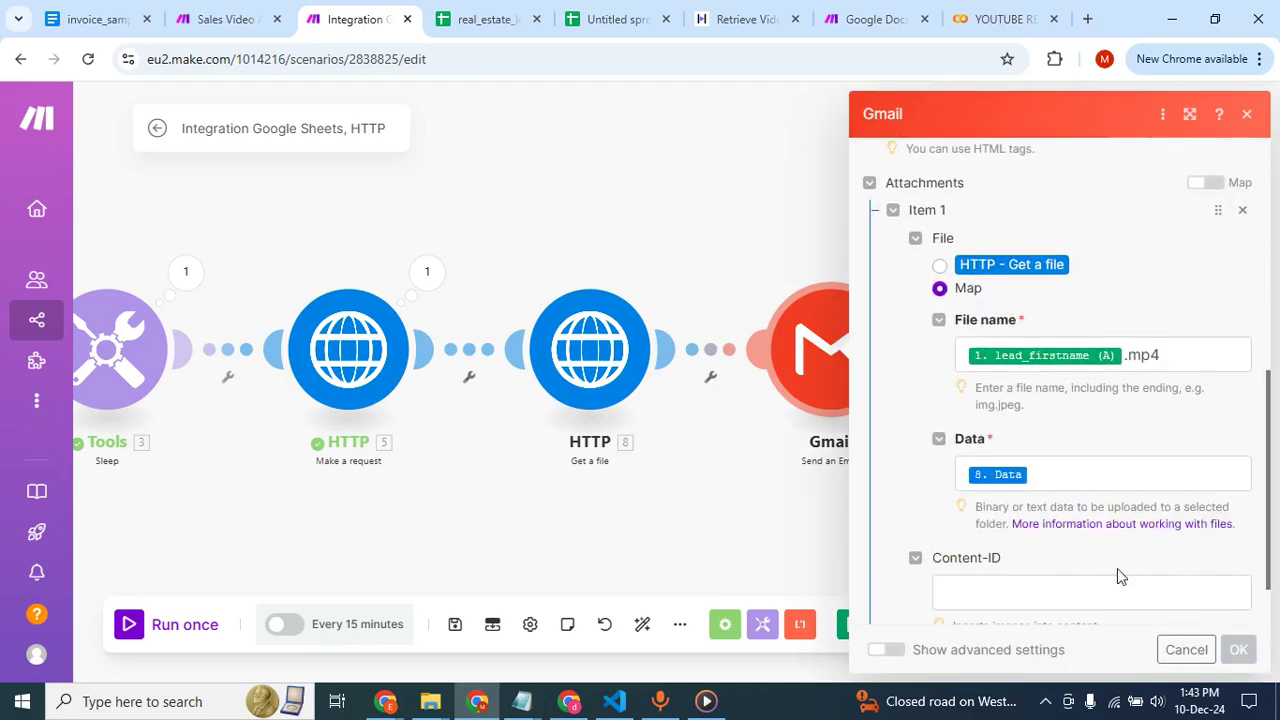
scroll(1117, 568, "down", 1)
left_click(1238, 649)
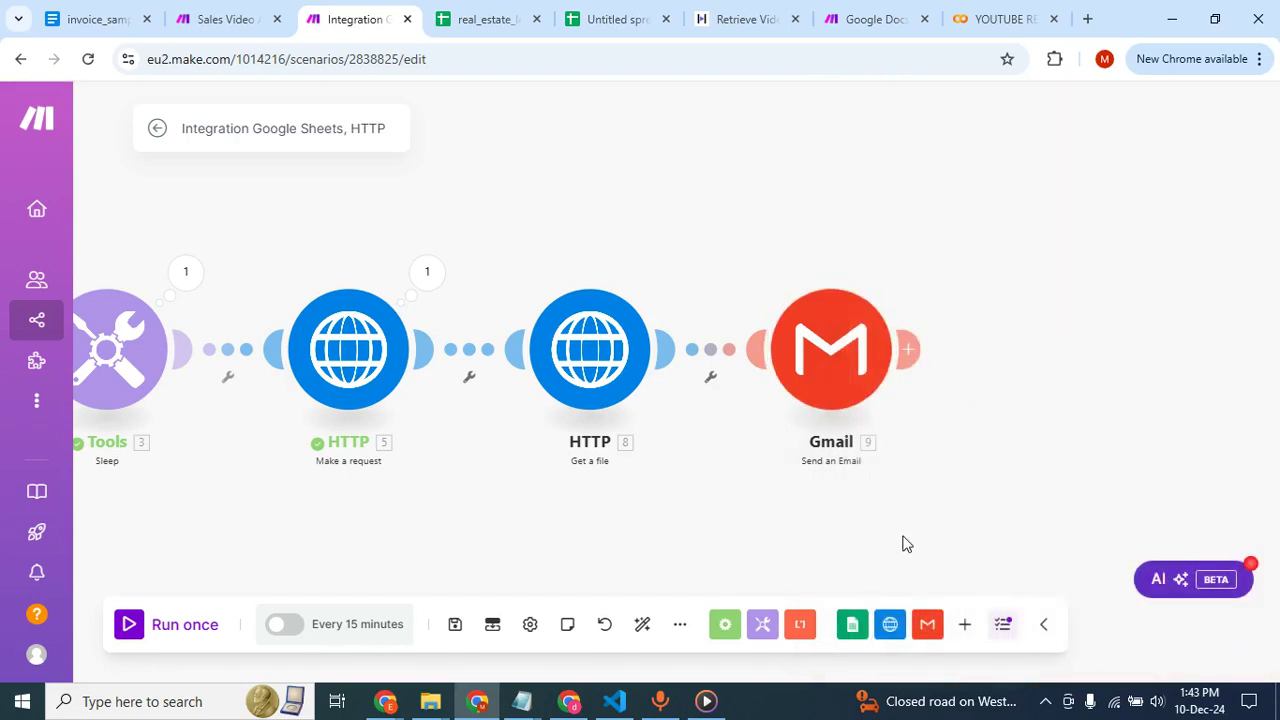
Review the scenario flow, checking the Sleep delay, the video status request's URL and the Get a file module's URL.
scroll(758, 512, "left", 8)
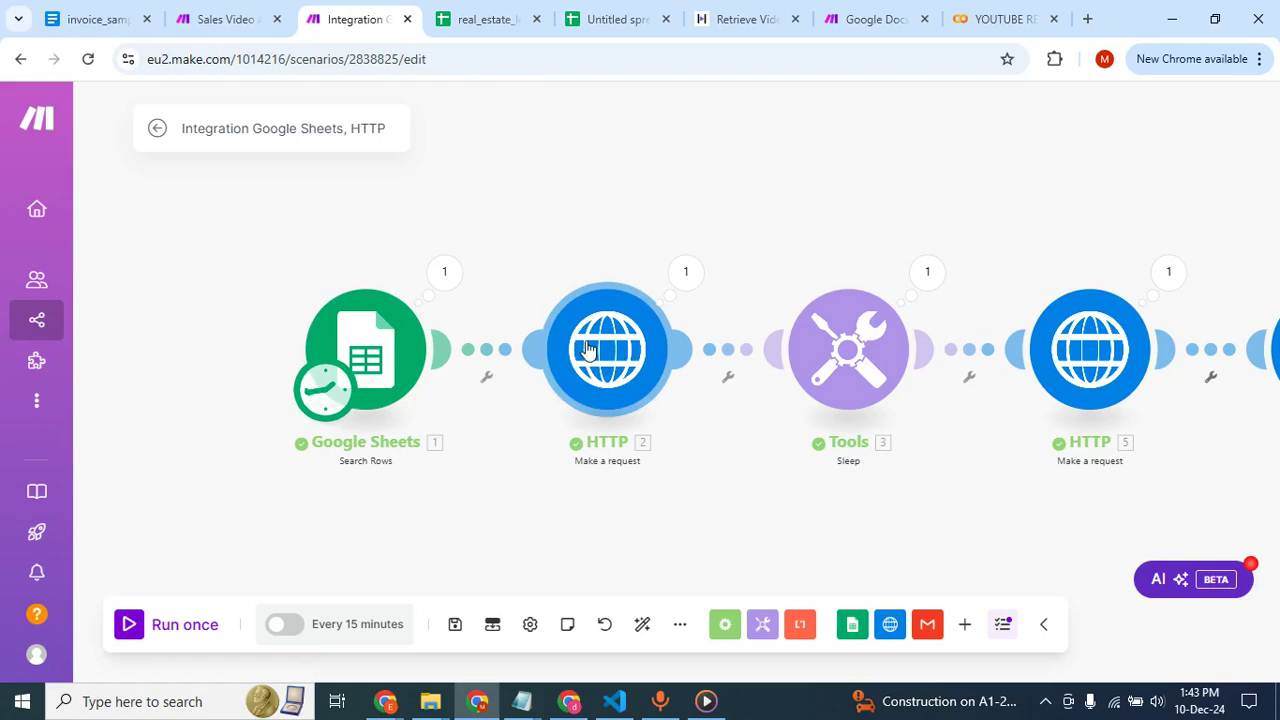
scroll(588, 348, "right", 3)
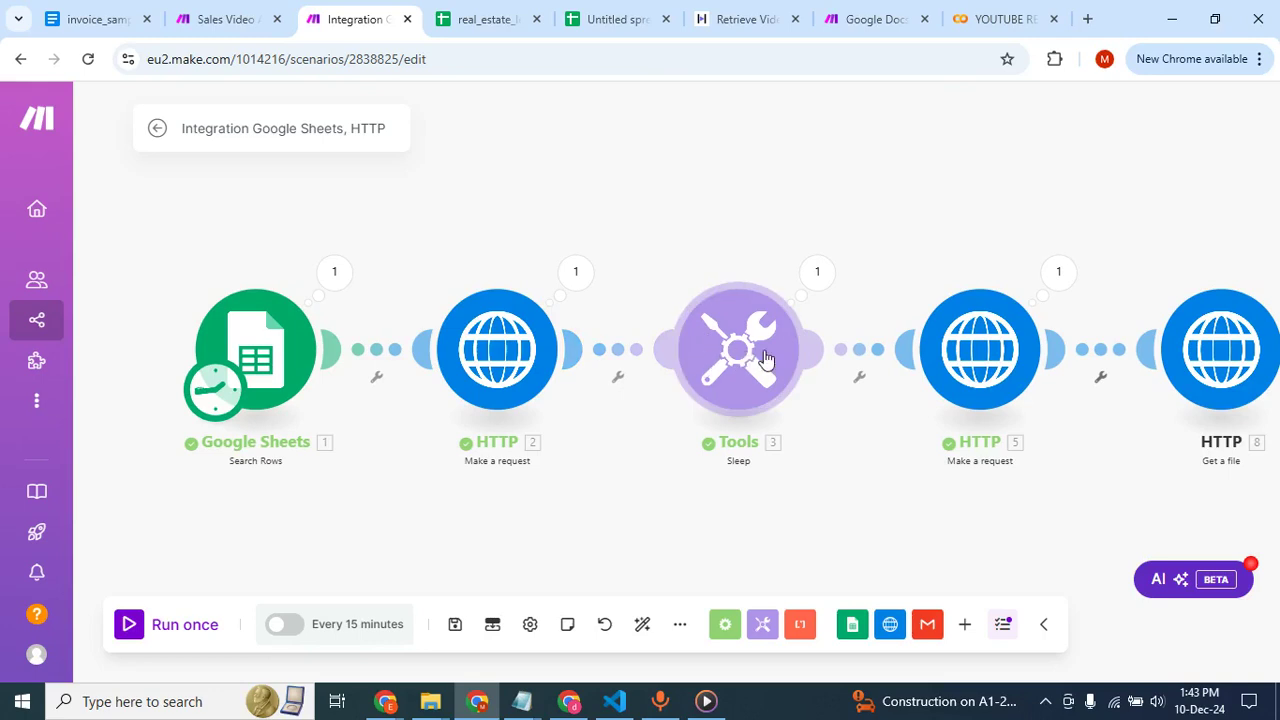
left_click(730, 355)
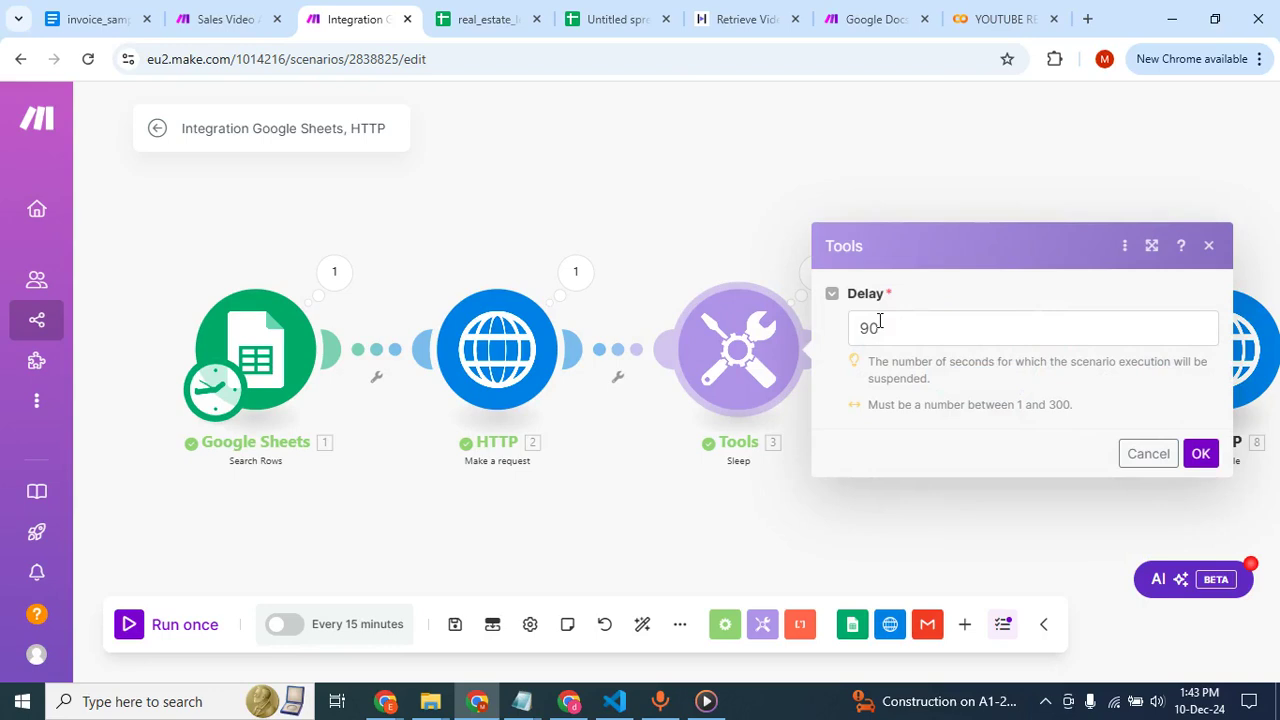
left_click(739, 258)
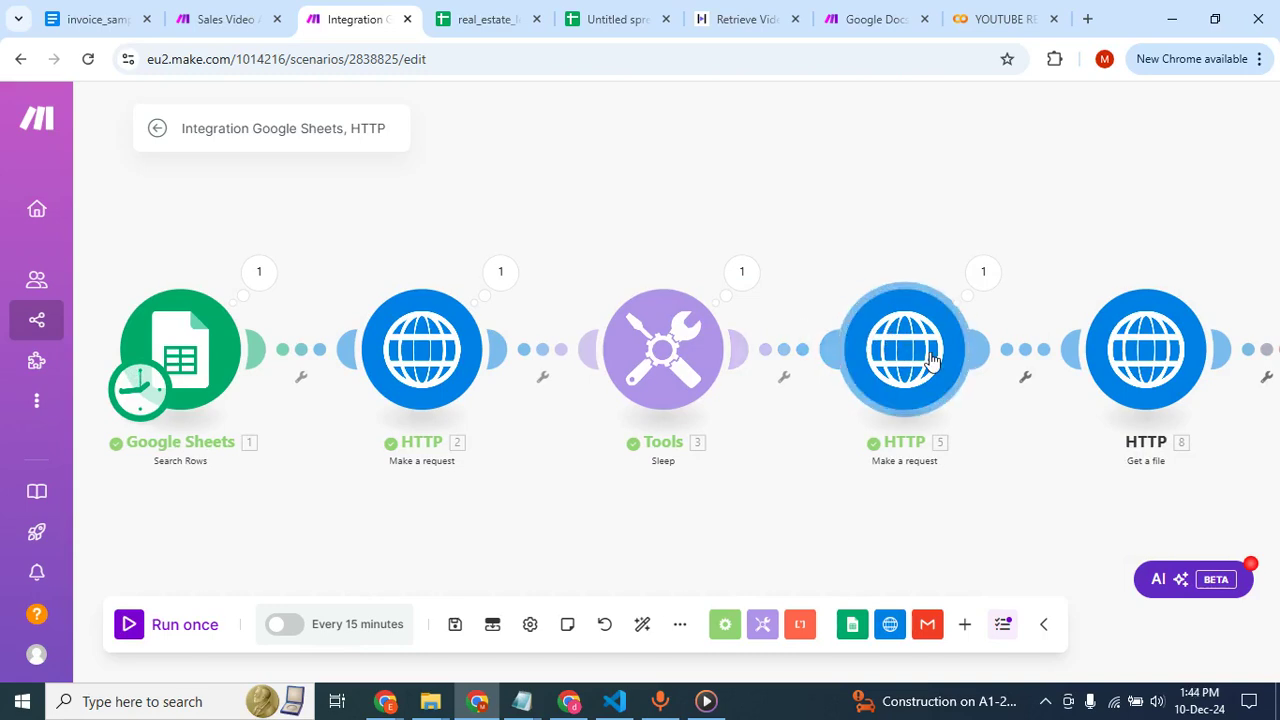
left_click(925, 358)
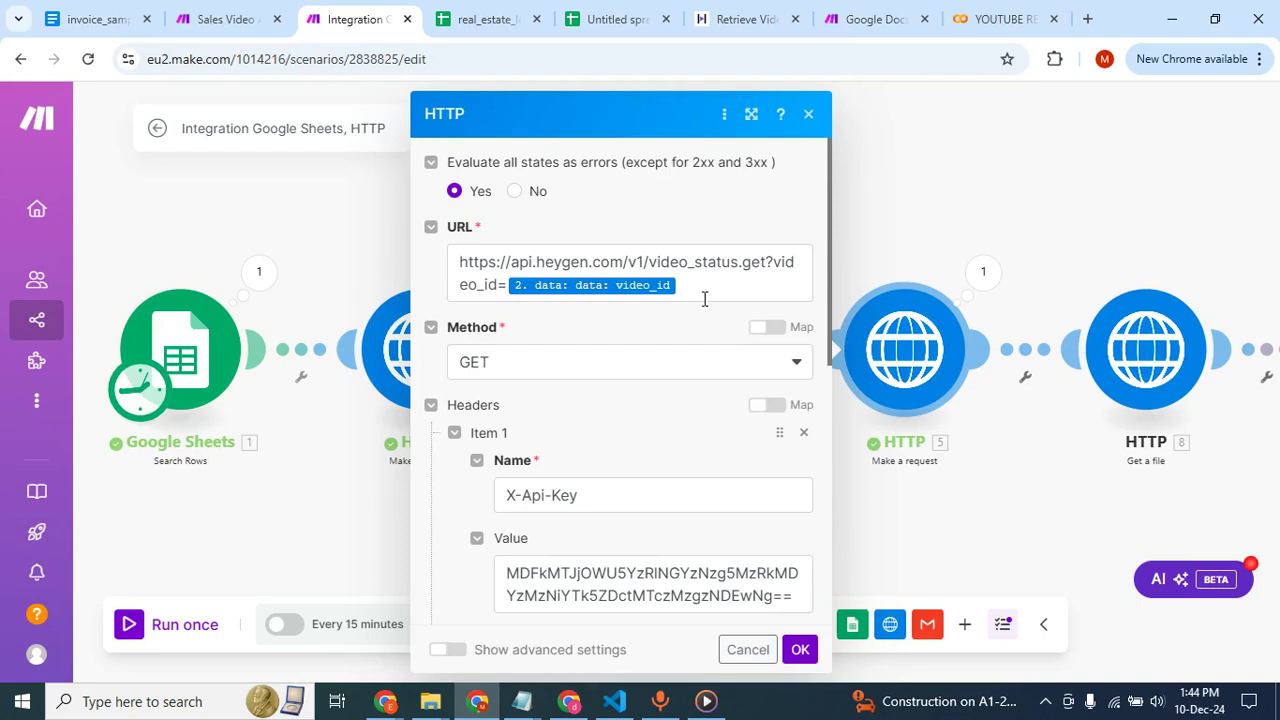
left_click(897, 246)
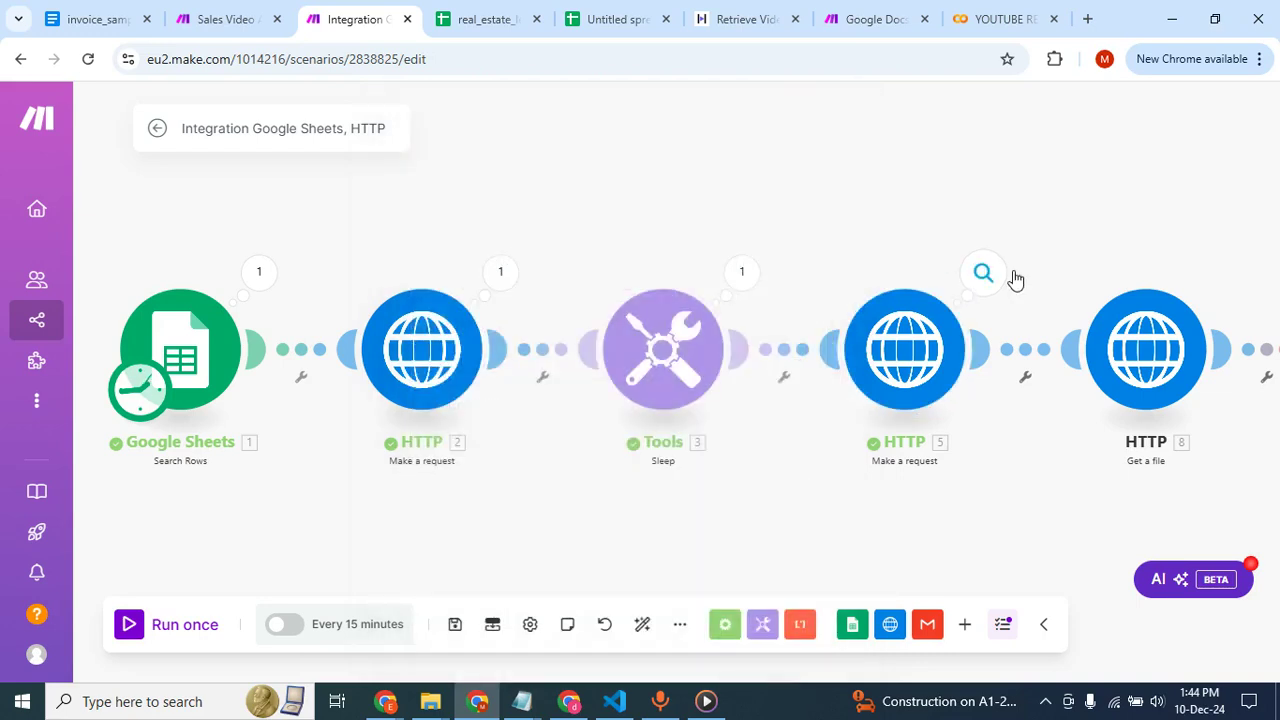
scroll(1013, 272, "right", 2)
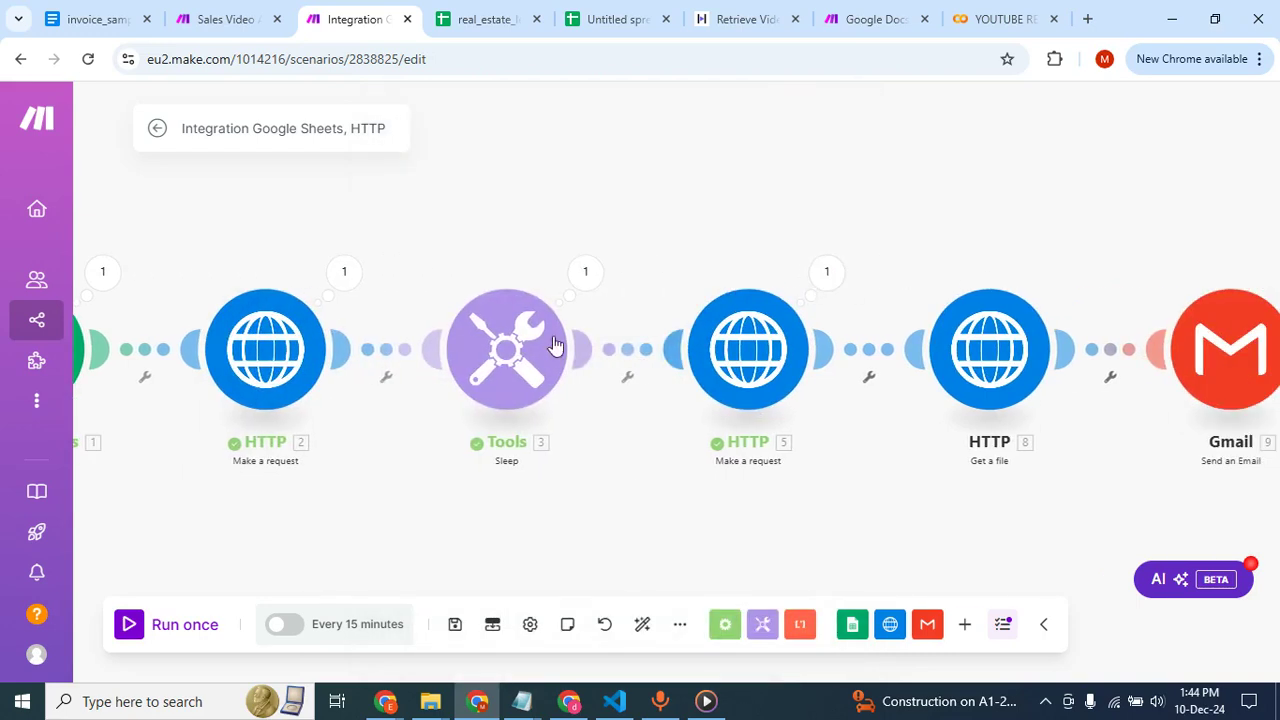
left_click(968, 362)
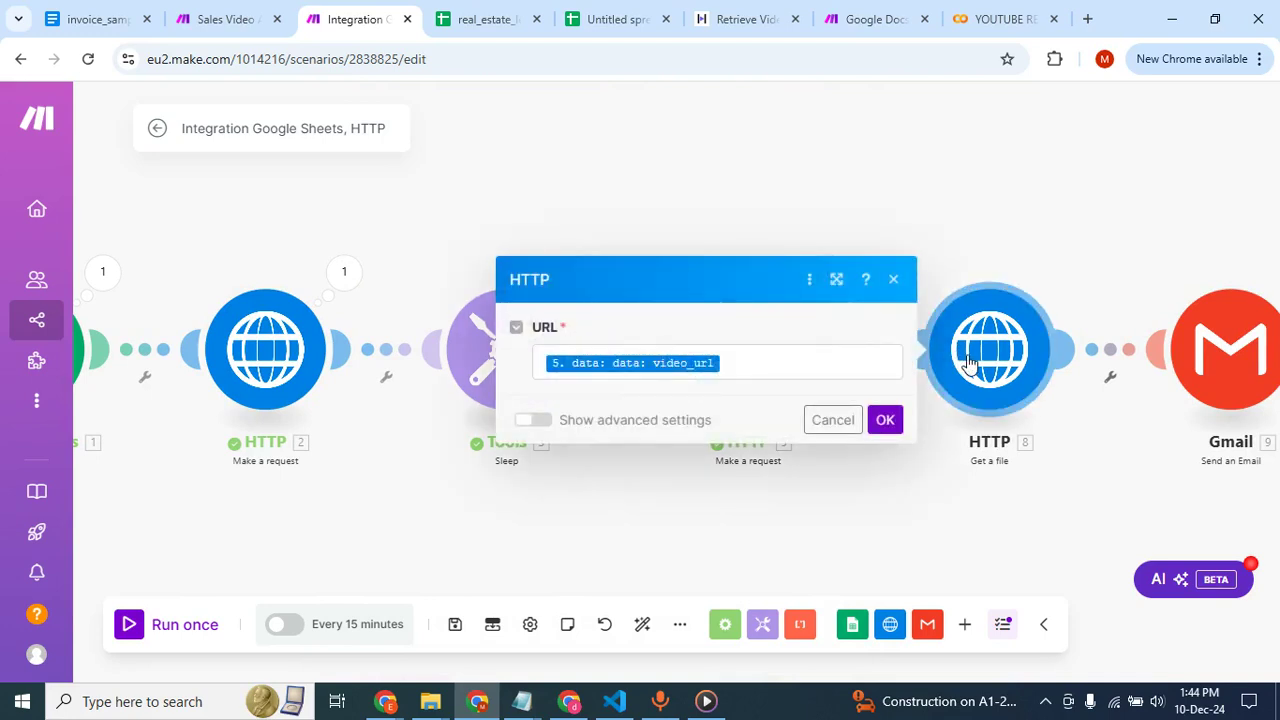
left_click(1040, 258)
scroll(1035, 320, "right", 2)
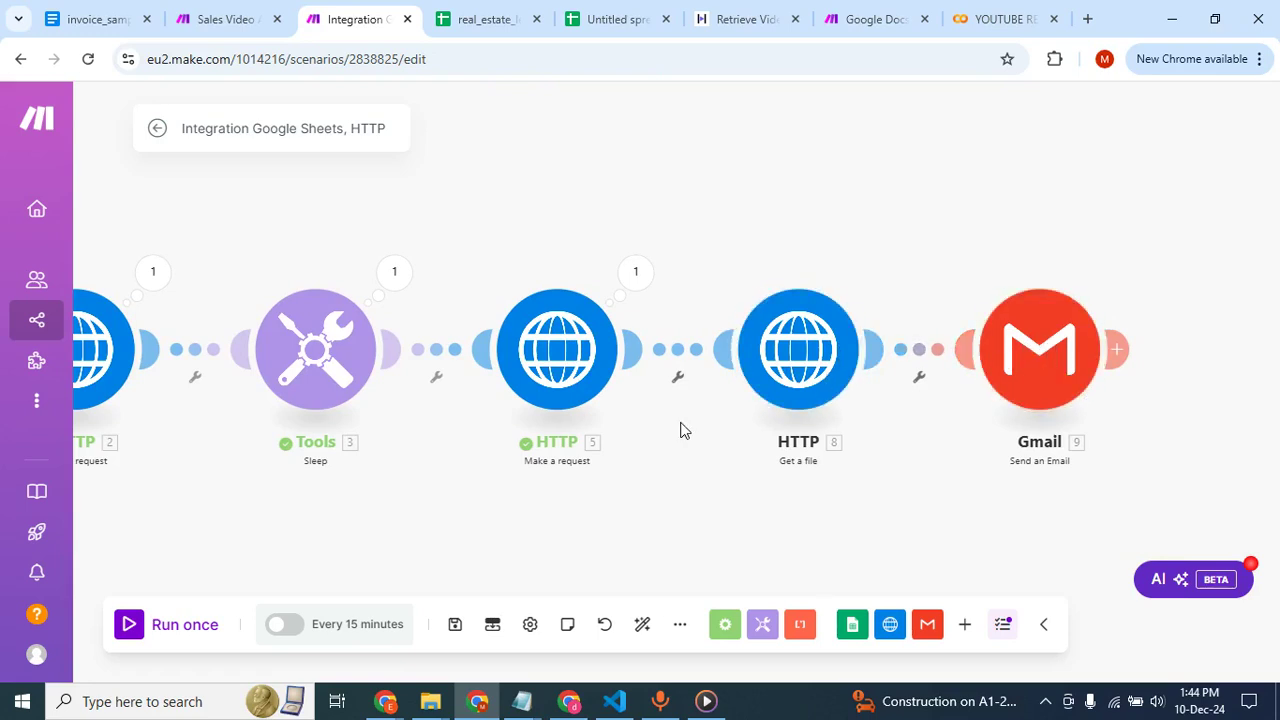
scroll(680, 430, "left", 3)
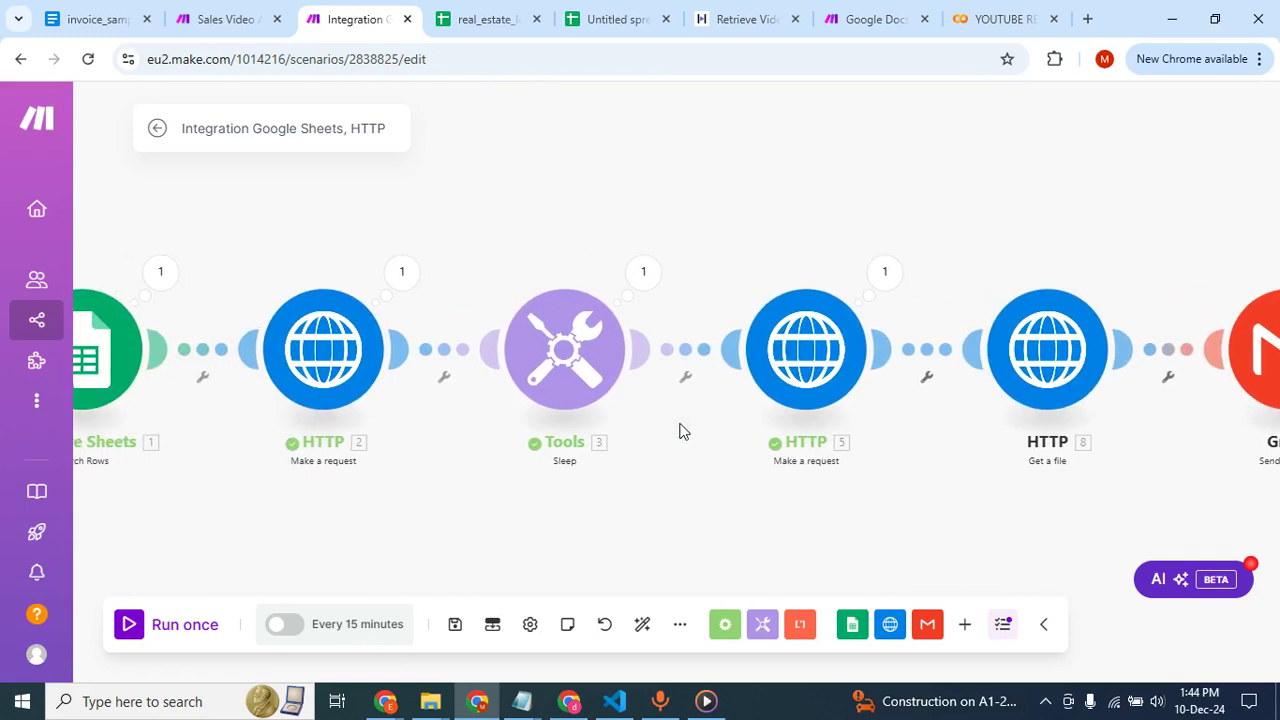
scroll(511, 497, "left", 1)
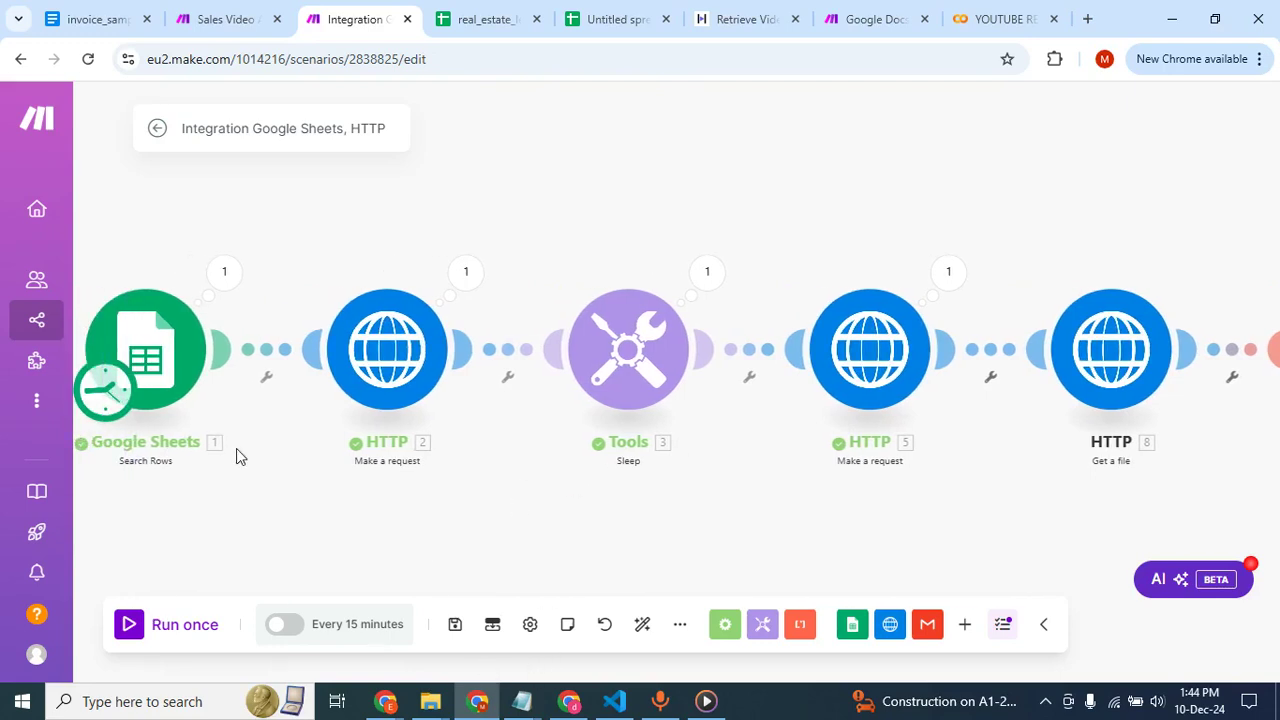
Open the Gmail inbox in a new browser tab.
left_click(1086, 18)
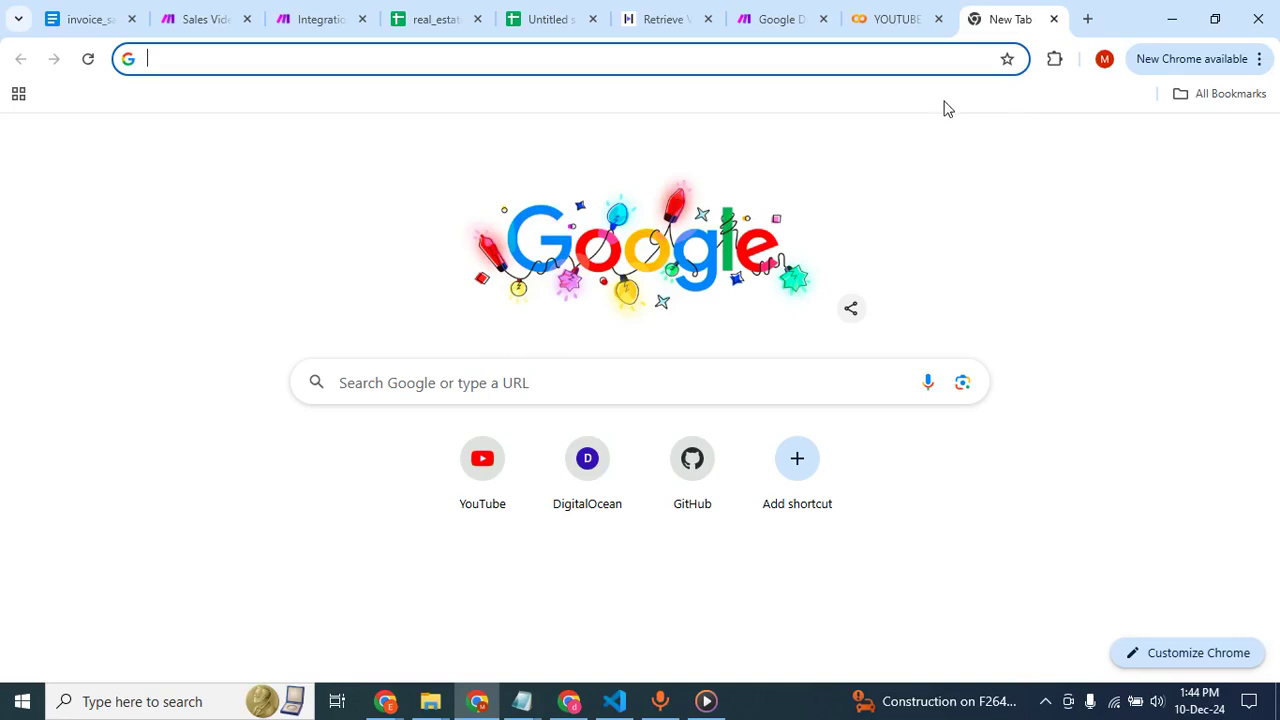
type("g")
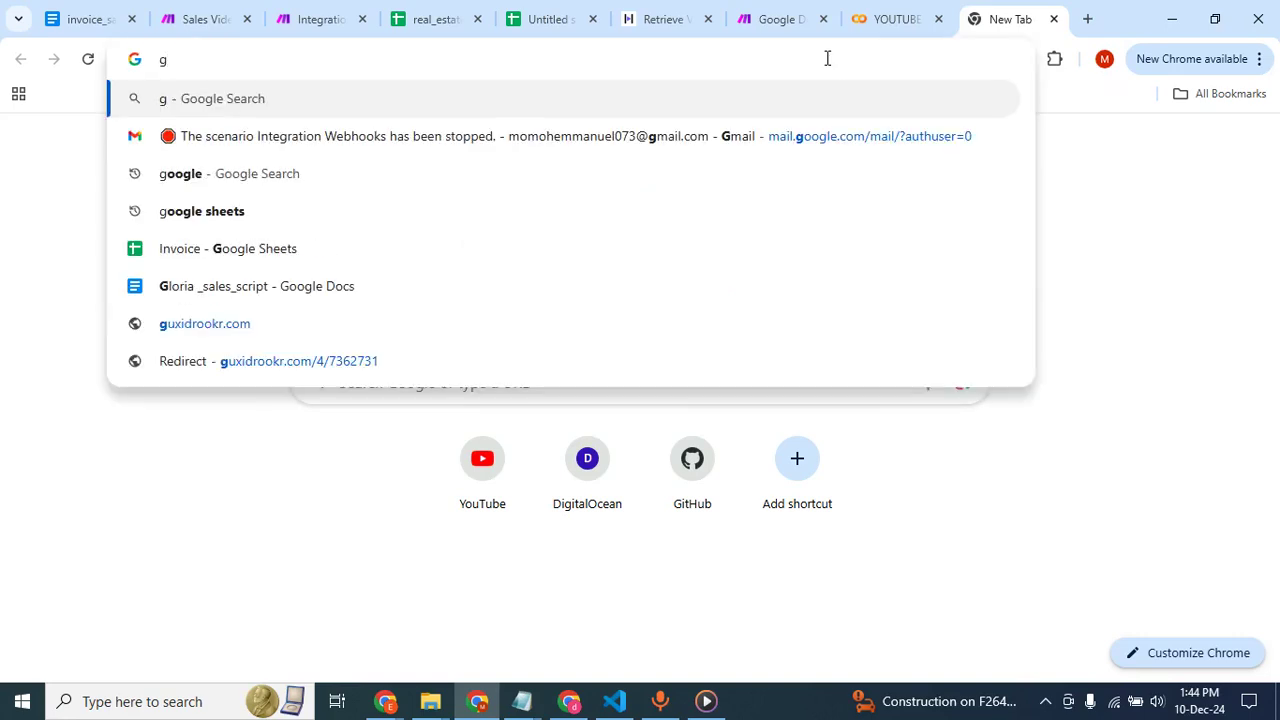
type("m")
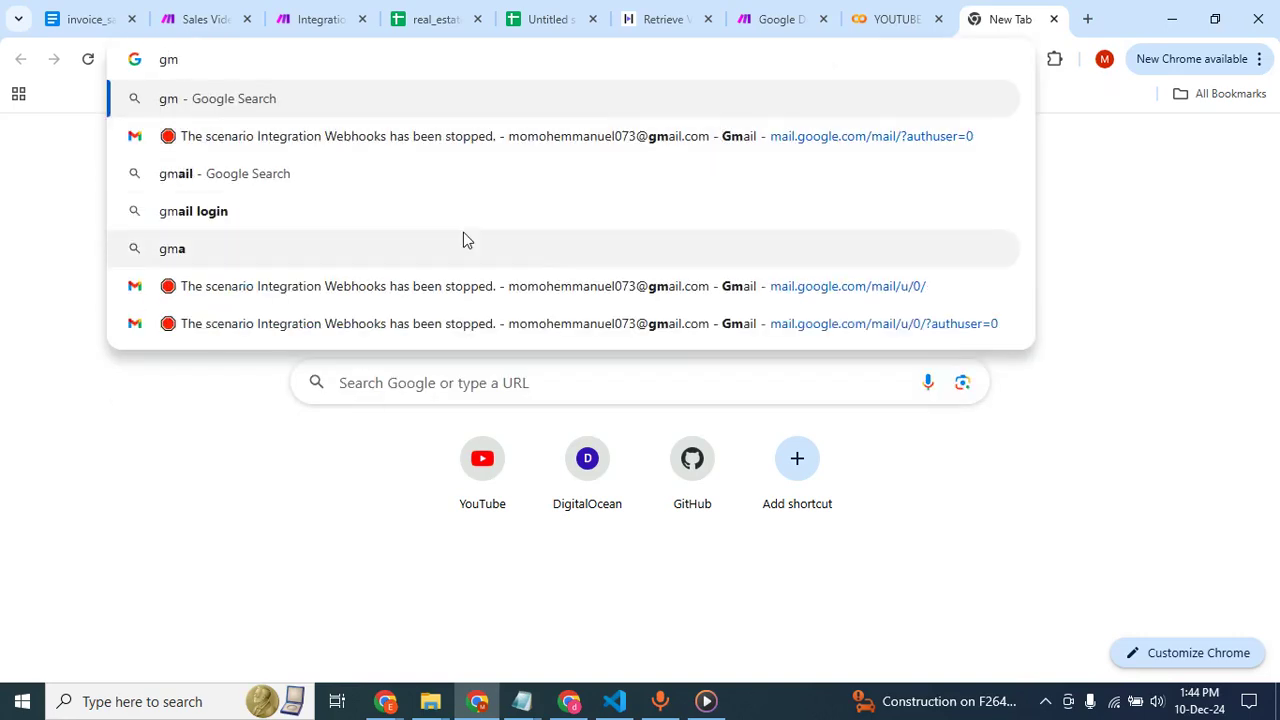
left_click(486, 140)
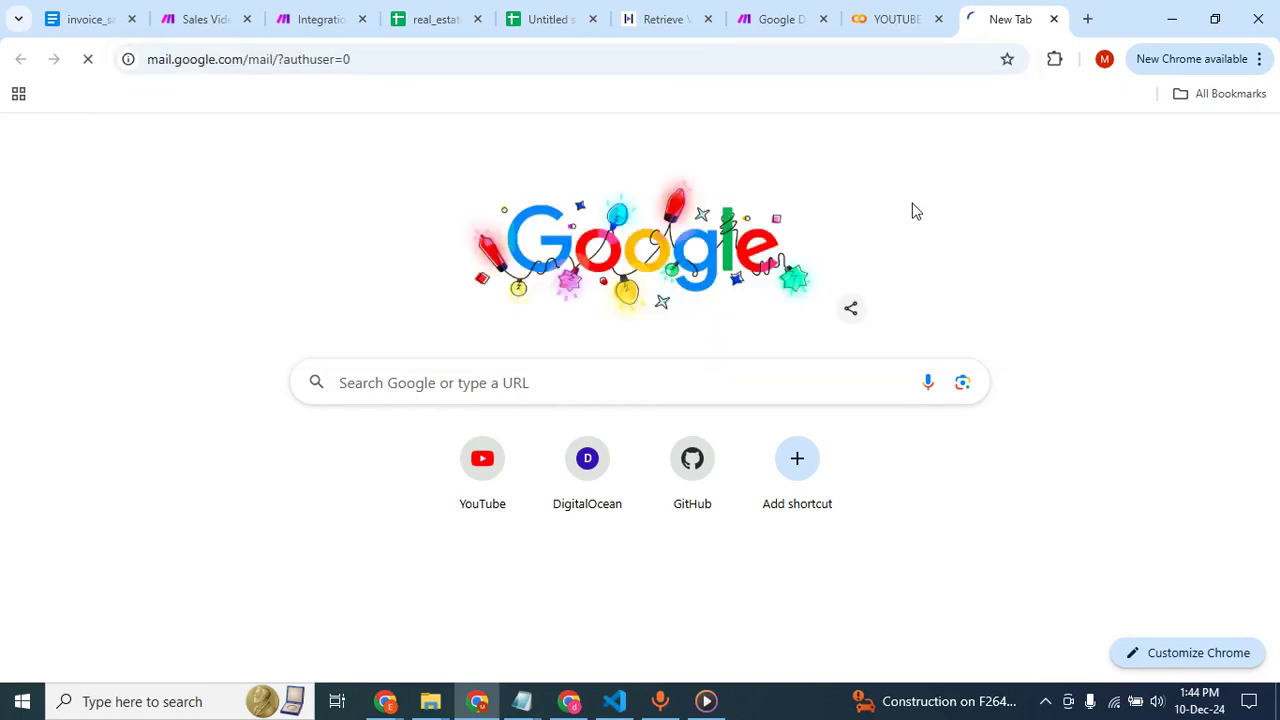
Check the Gmail inbox in the other browser profile and compare it with the first profile's inbox.
left_click(580, 706)
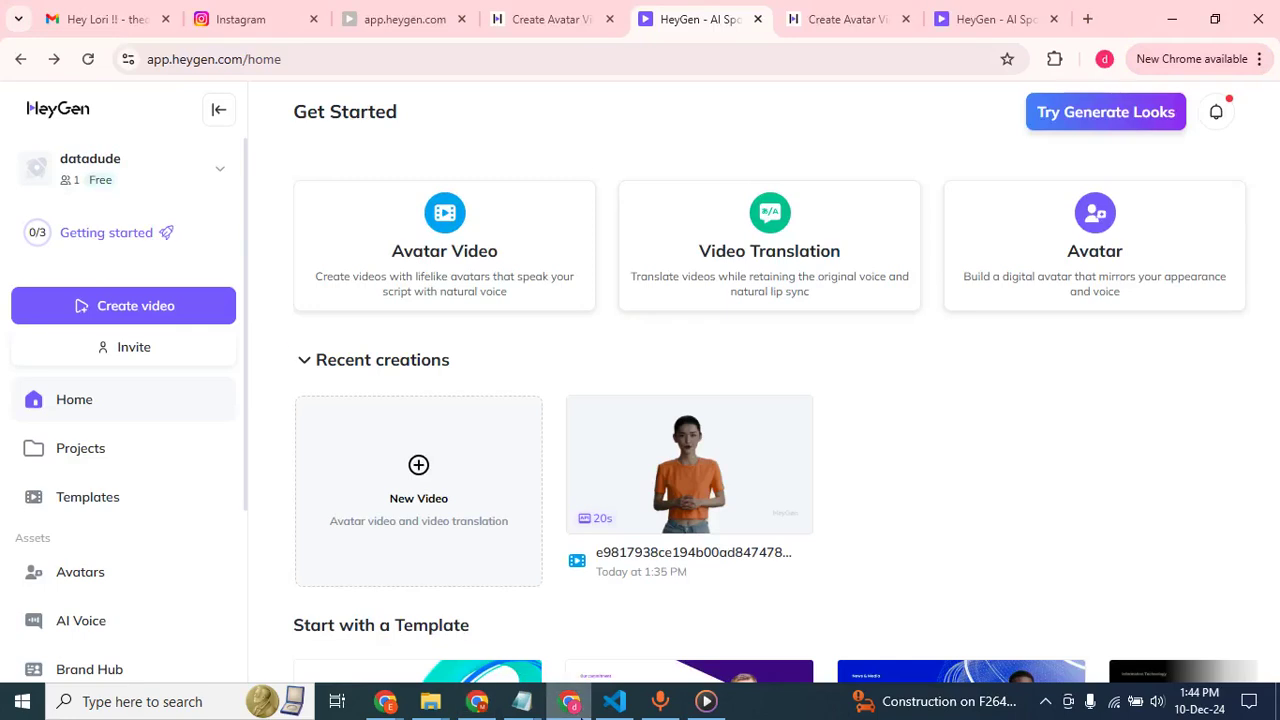
left_click(140, 14)
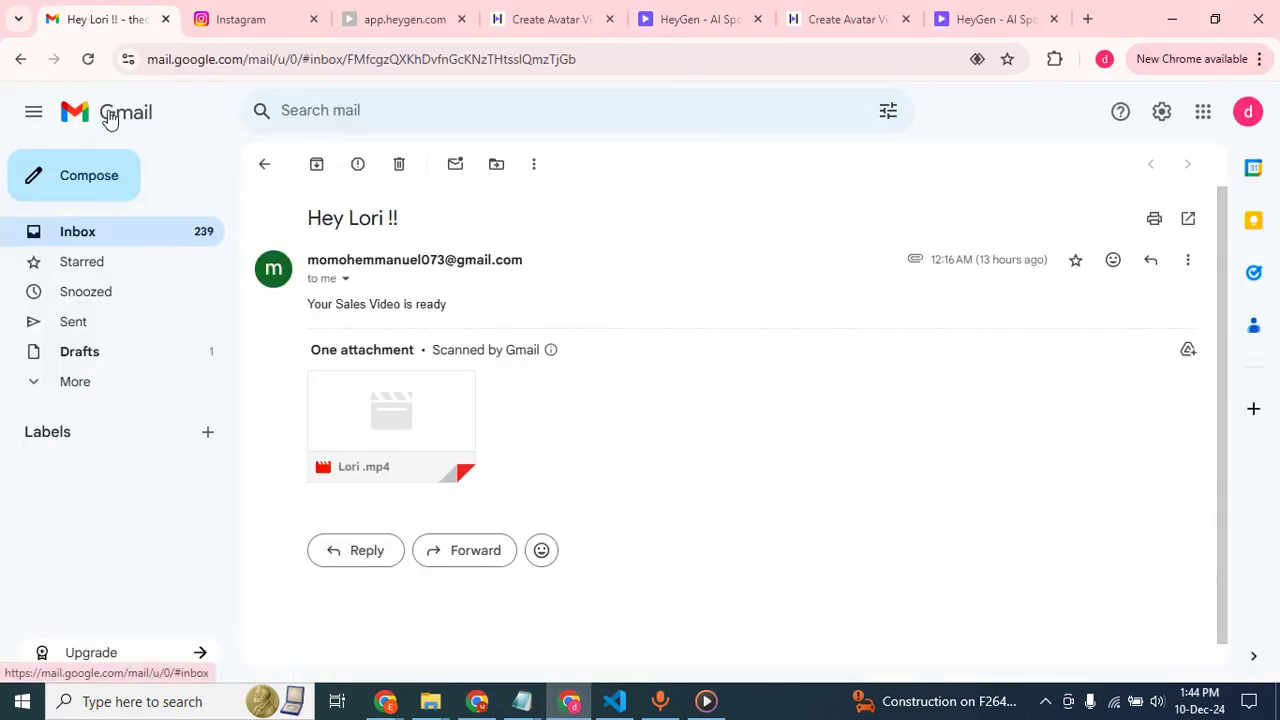
left_click(110, 117)
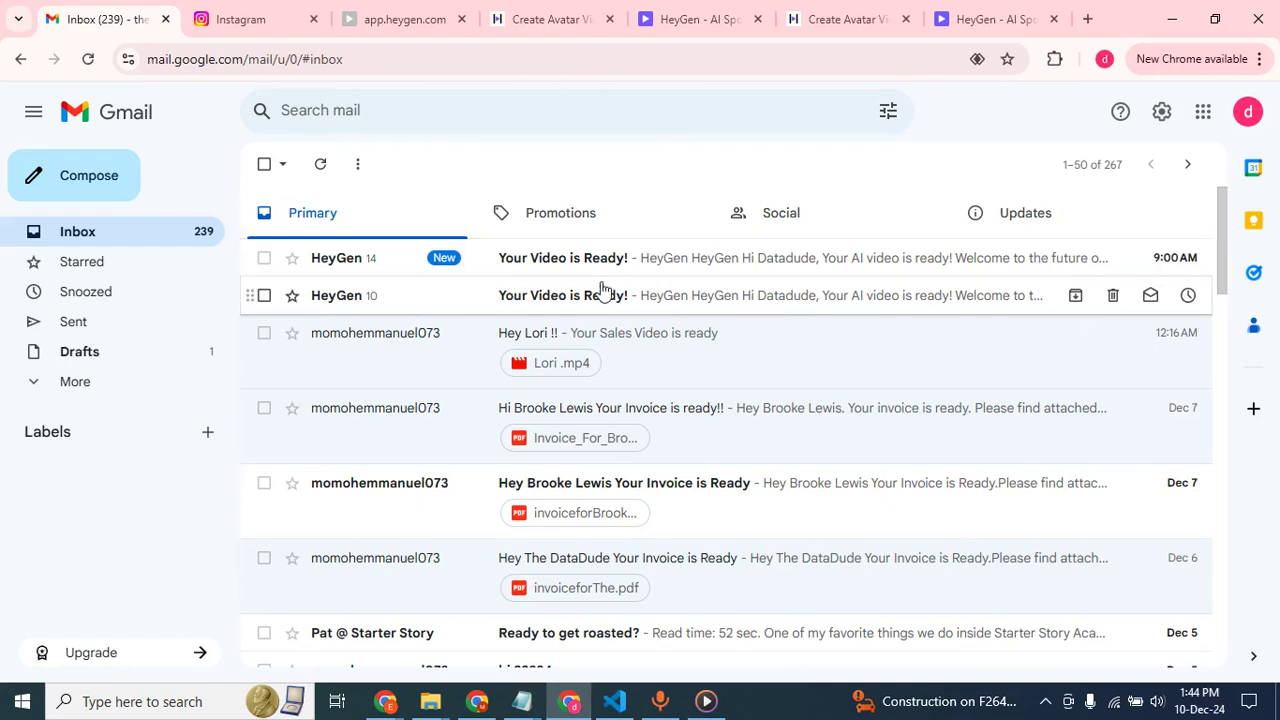
left_click(480, 700)
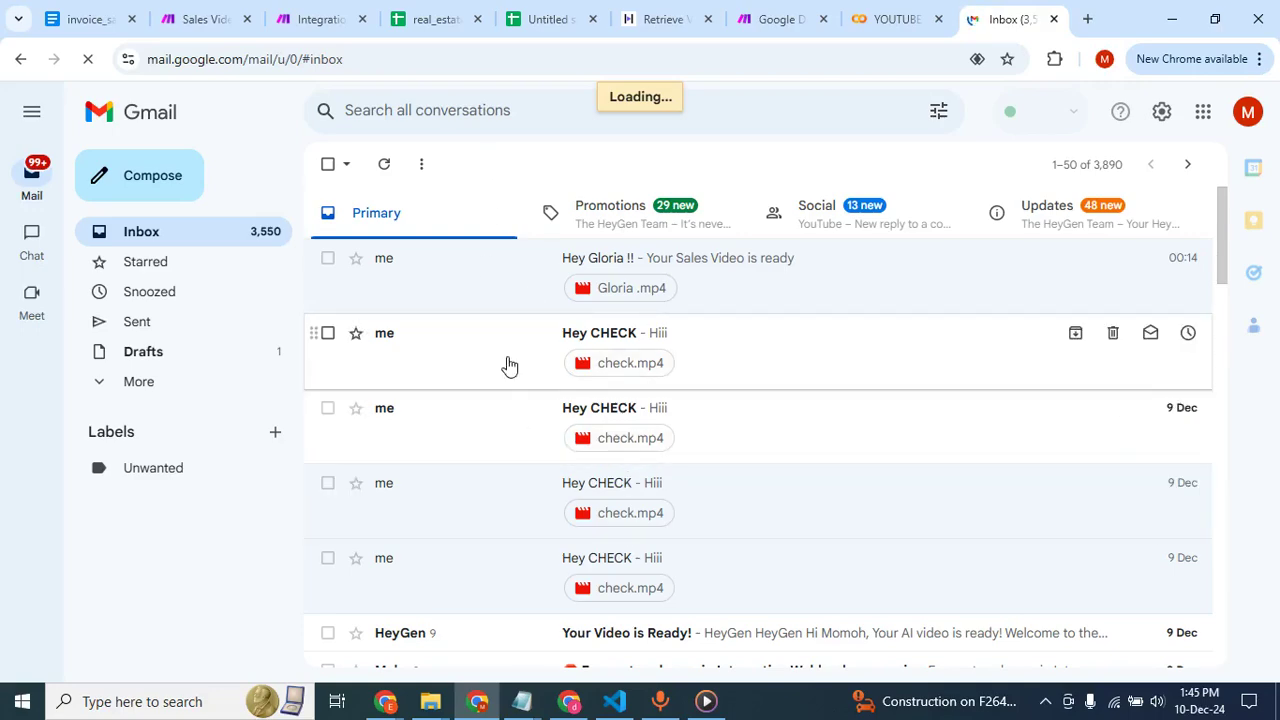
Return to the Make scenario "Integration Google Sheets, HTTP" and run it once.
left_click(474, 706)
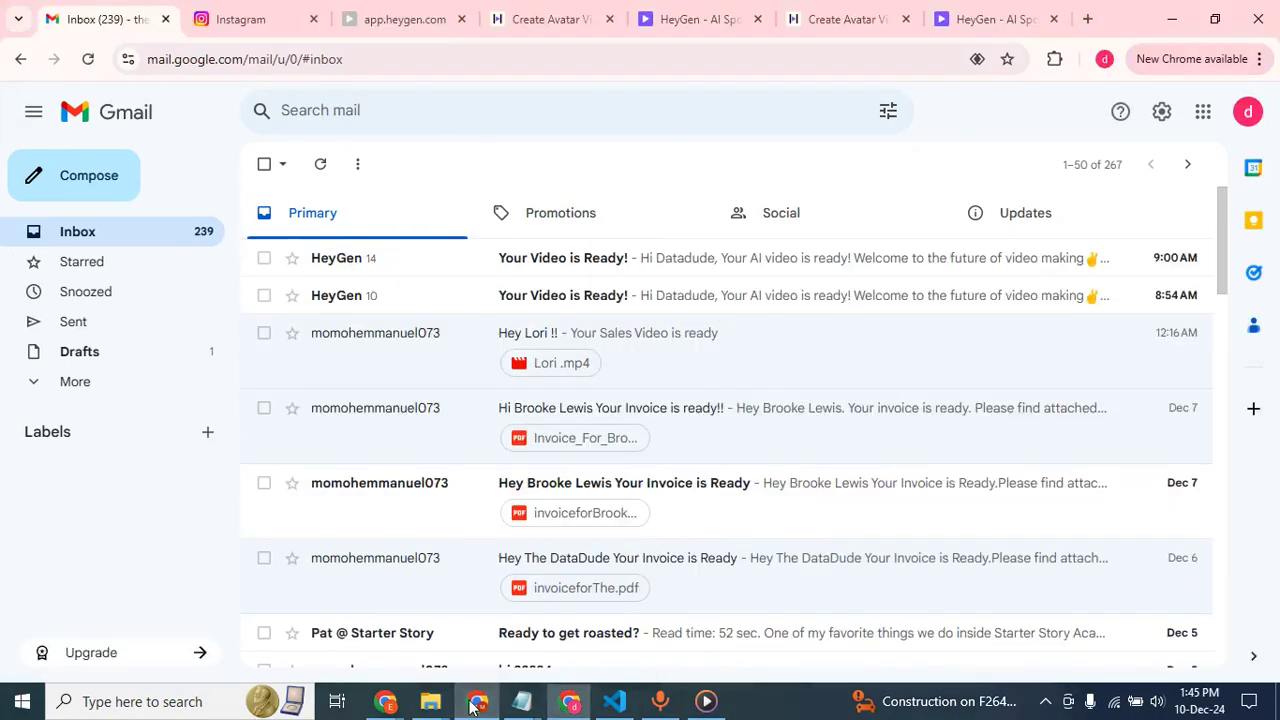
left_click(310, 27)
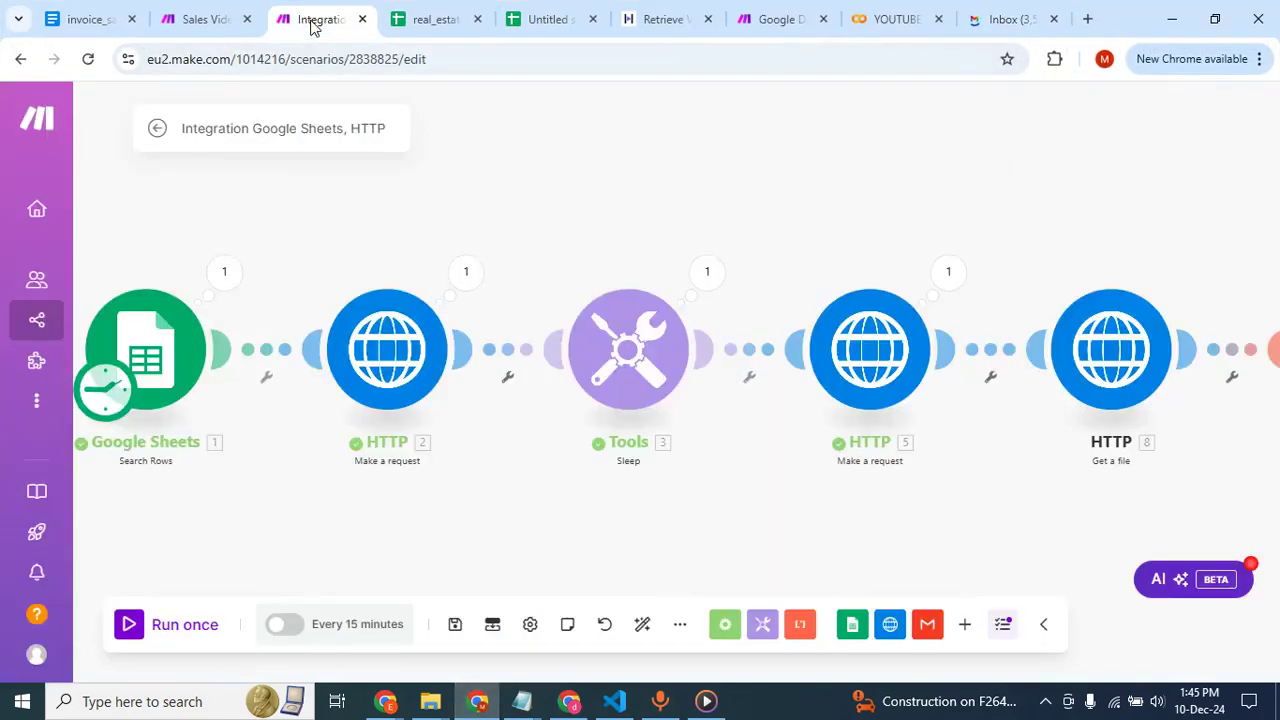
left_click(130, 630)
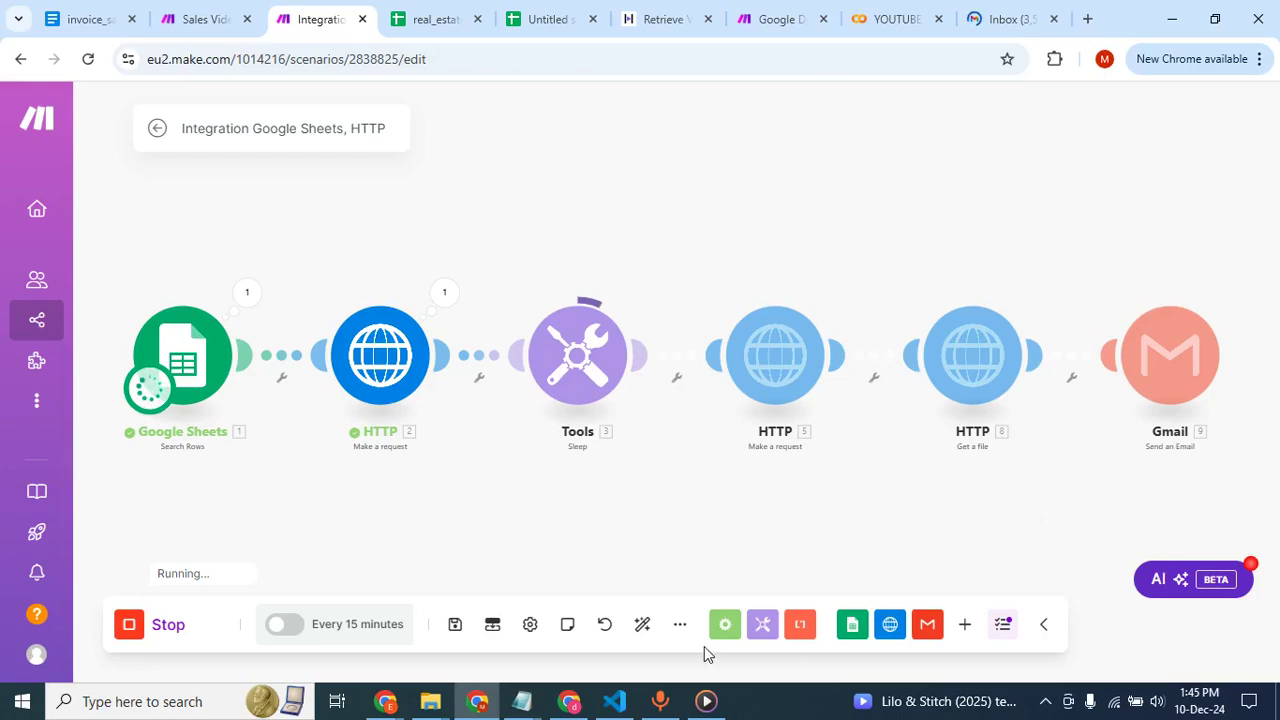
Reload the HeyGen home page in both browser profiles to check the new avatar video's rendering progress, dismissing the news pop-up.
left_click(569, 701)
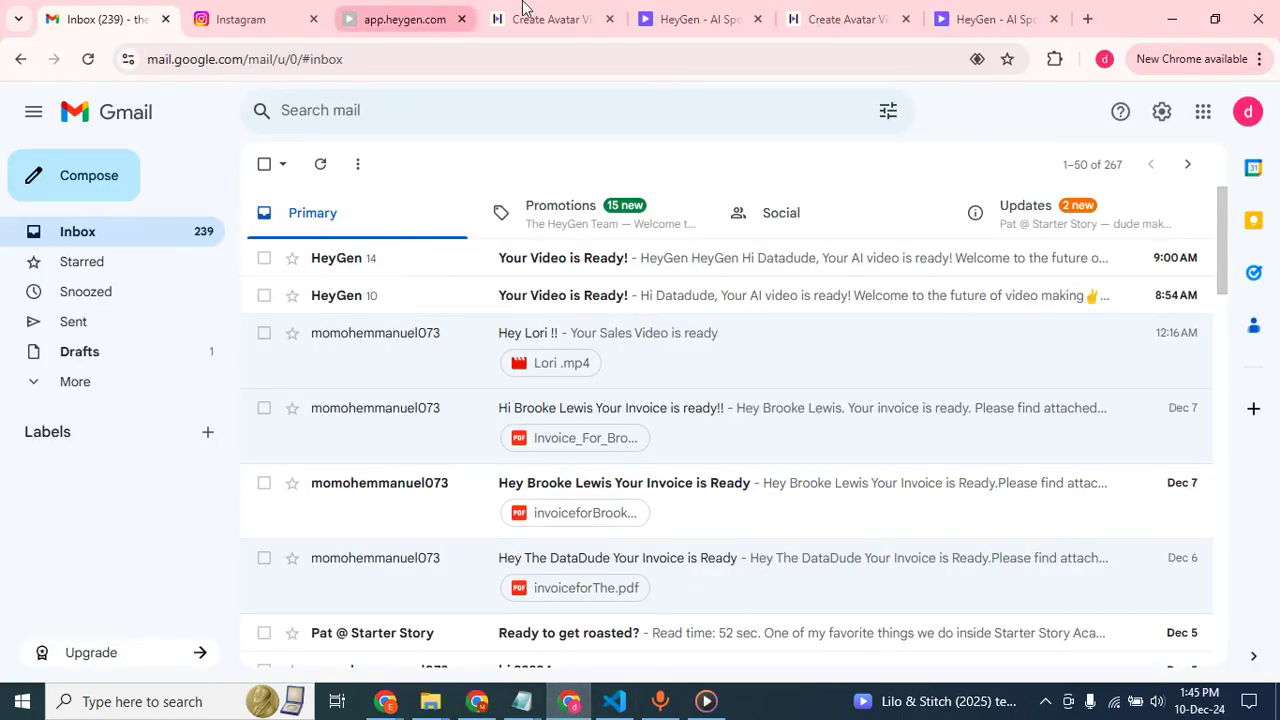
left_click(685, 19)
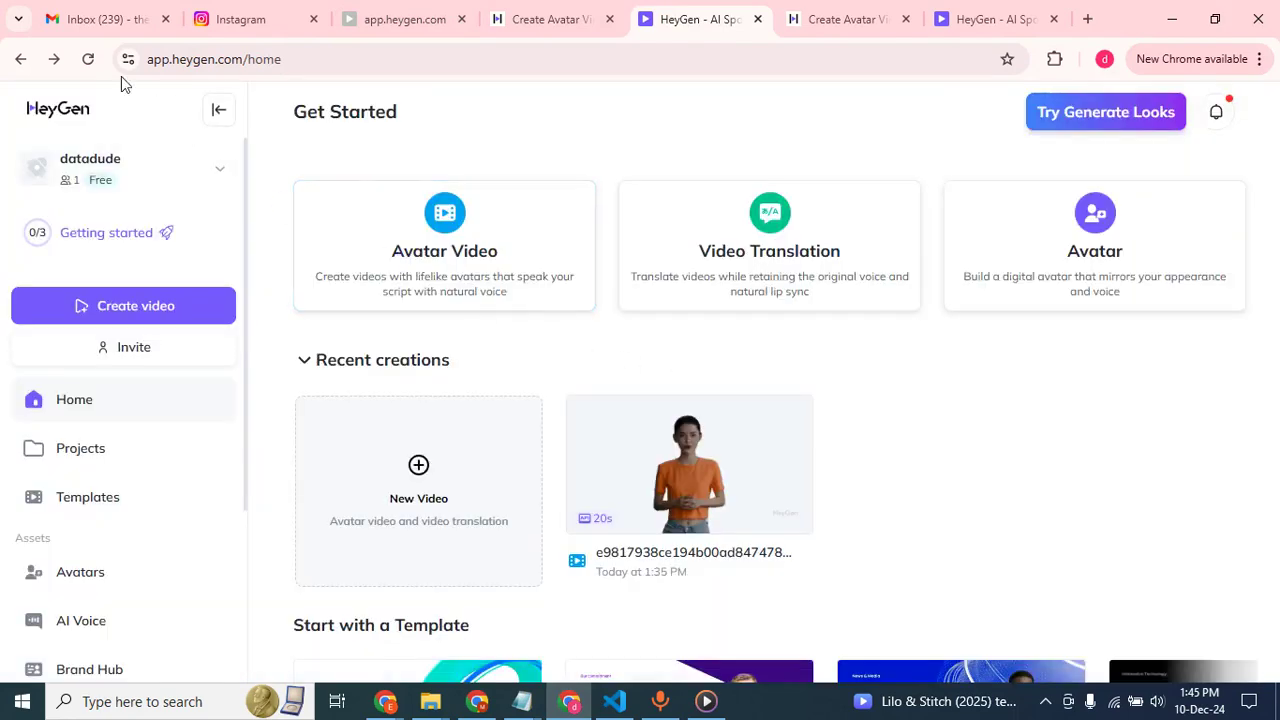
left_click(88, 59)
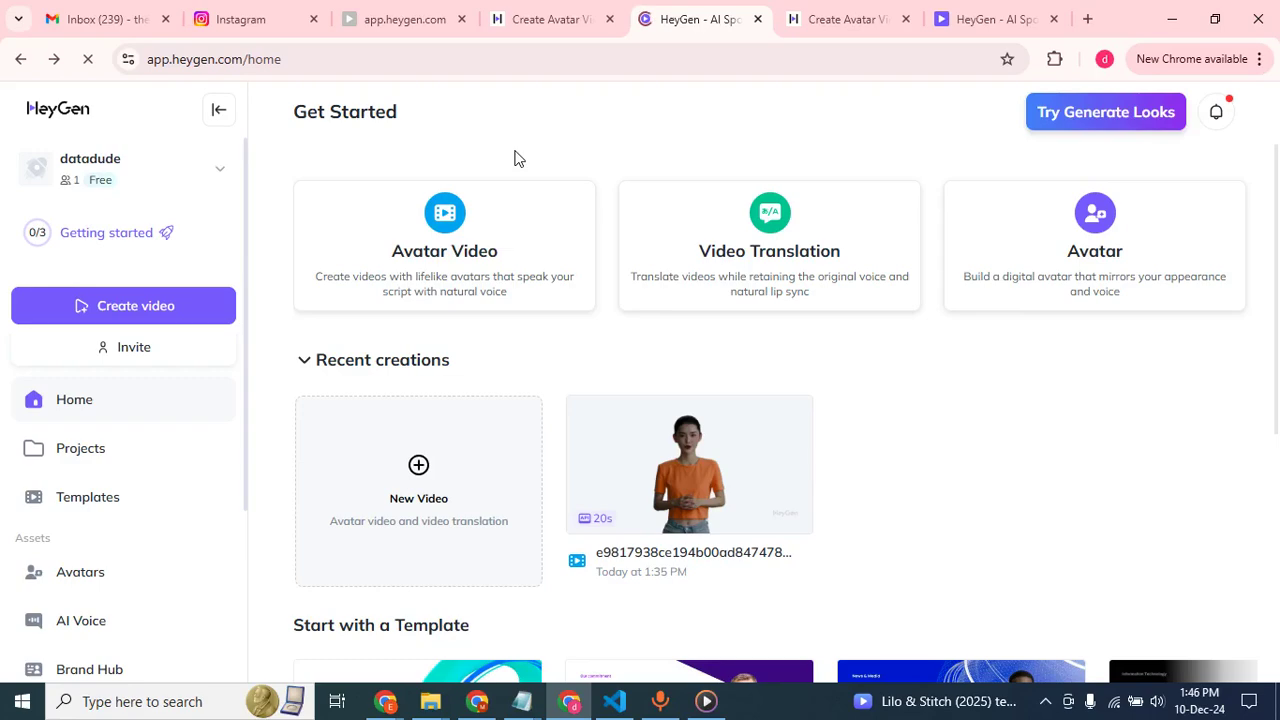
mouse_move(477, 701)
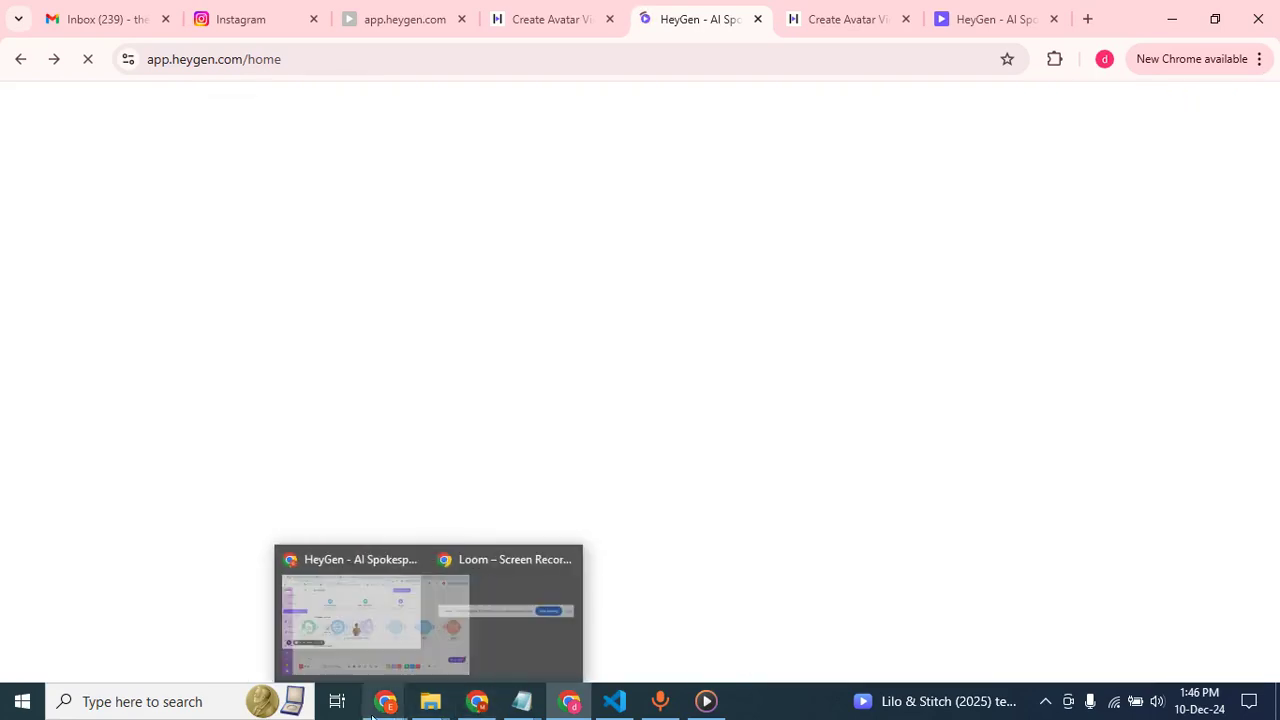
left_click(280, 612)
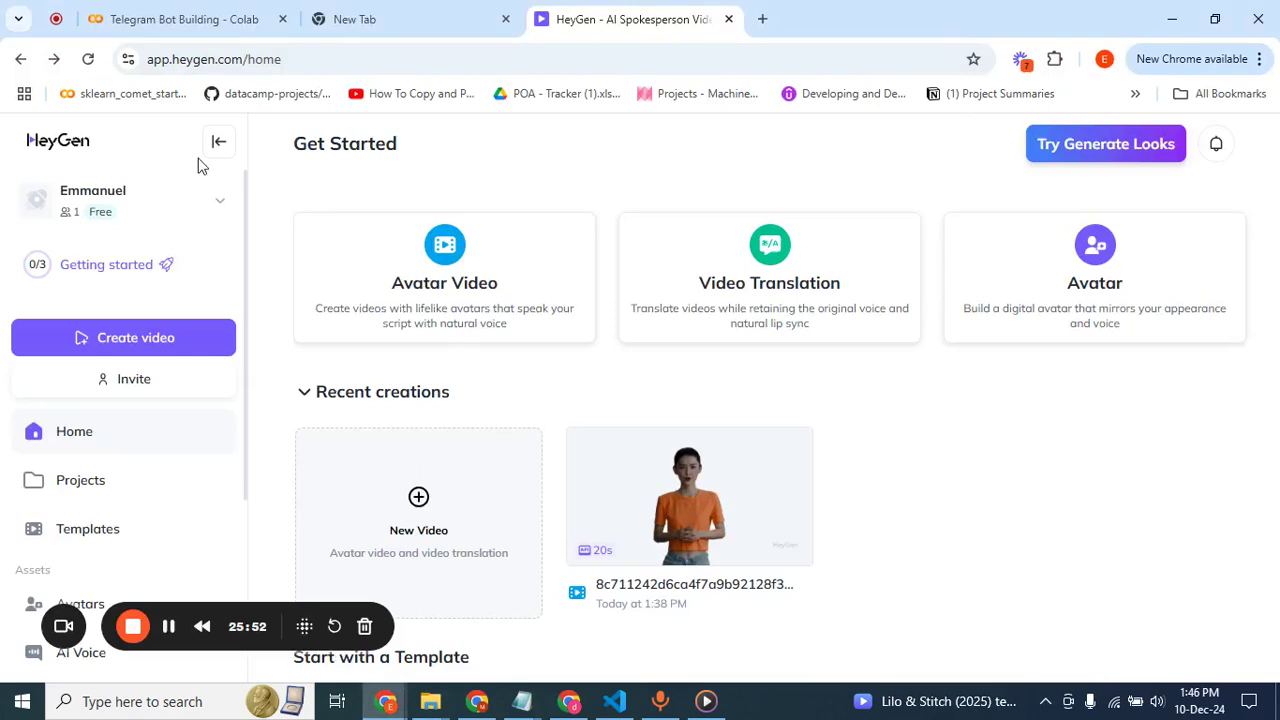
left_click(89, 59)
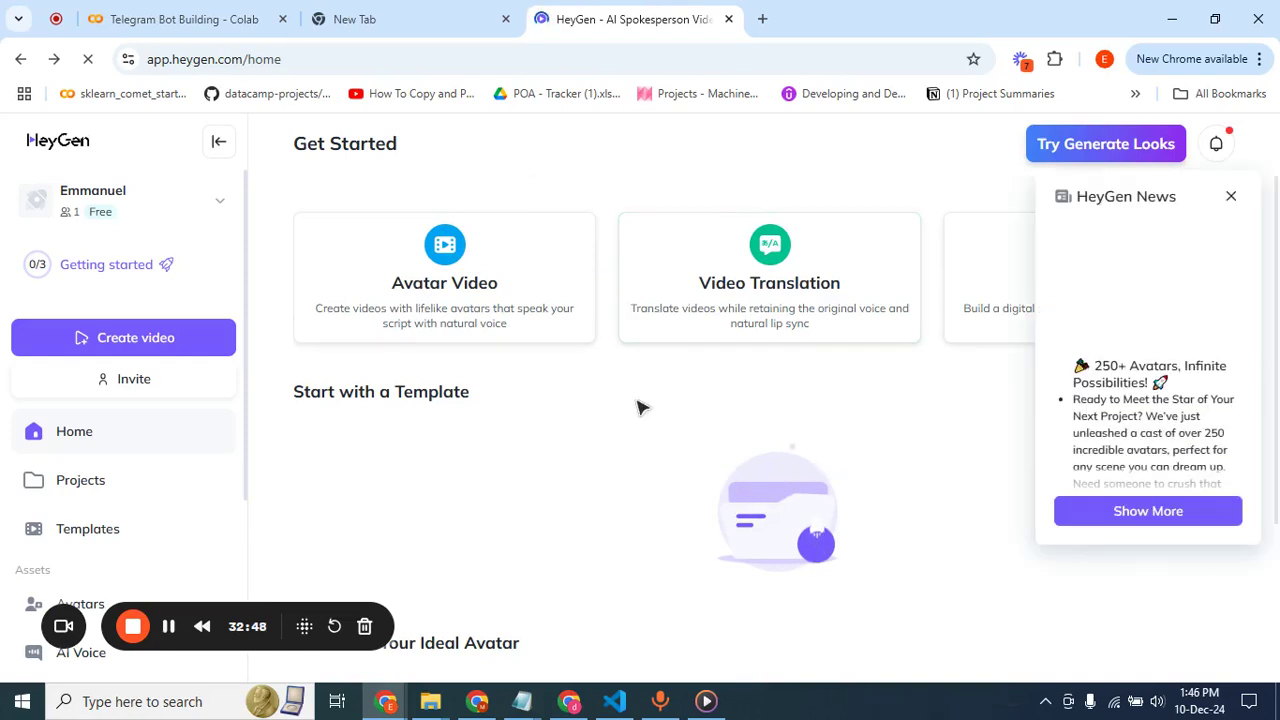
left_click(1231, 196)
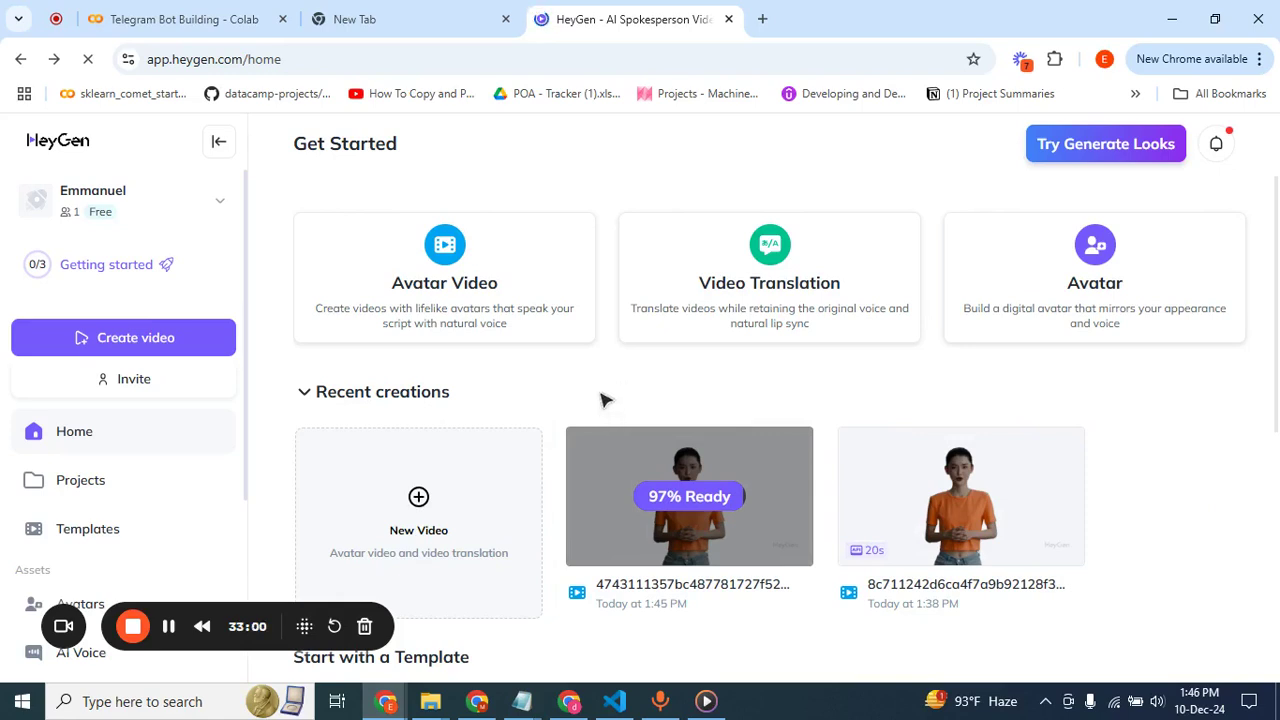
Return to the Make profile, open the newest custom video e-mail in its Gmail inbox and preview the attached video.
left_click(478, 701)
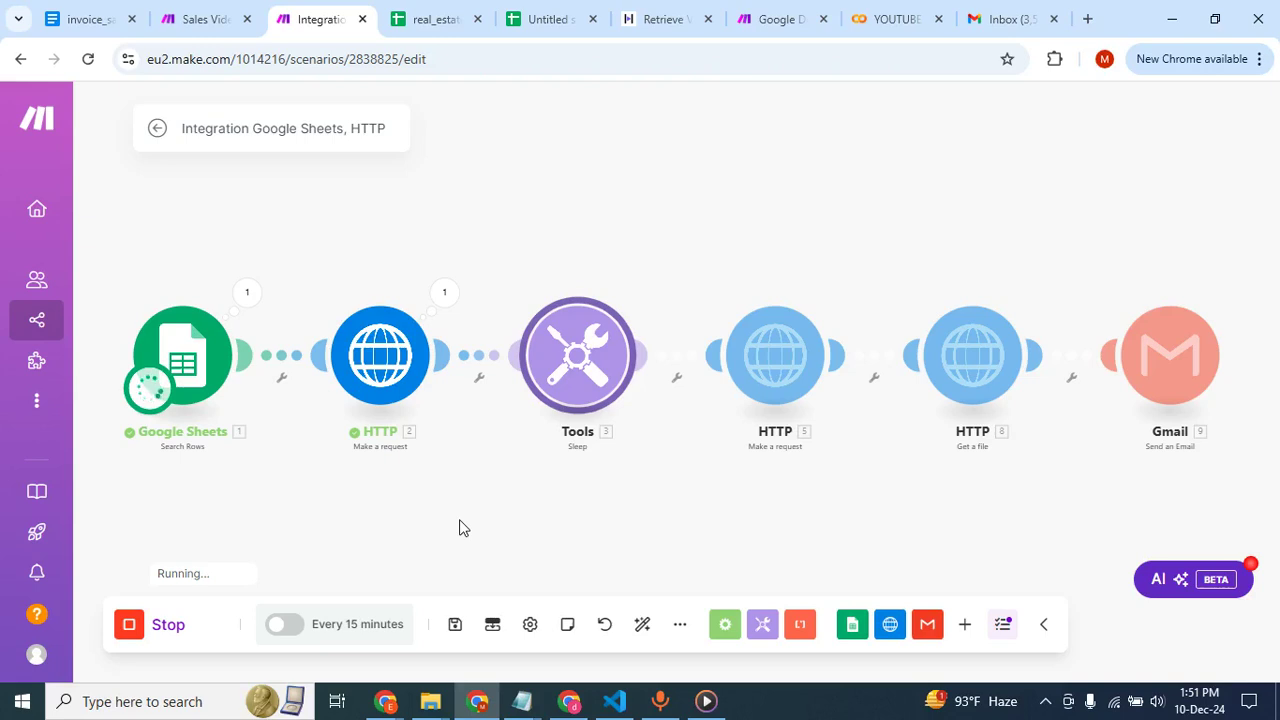
left_click(1008, 20)
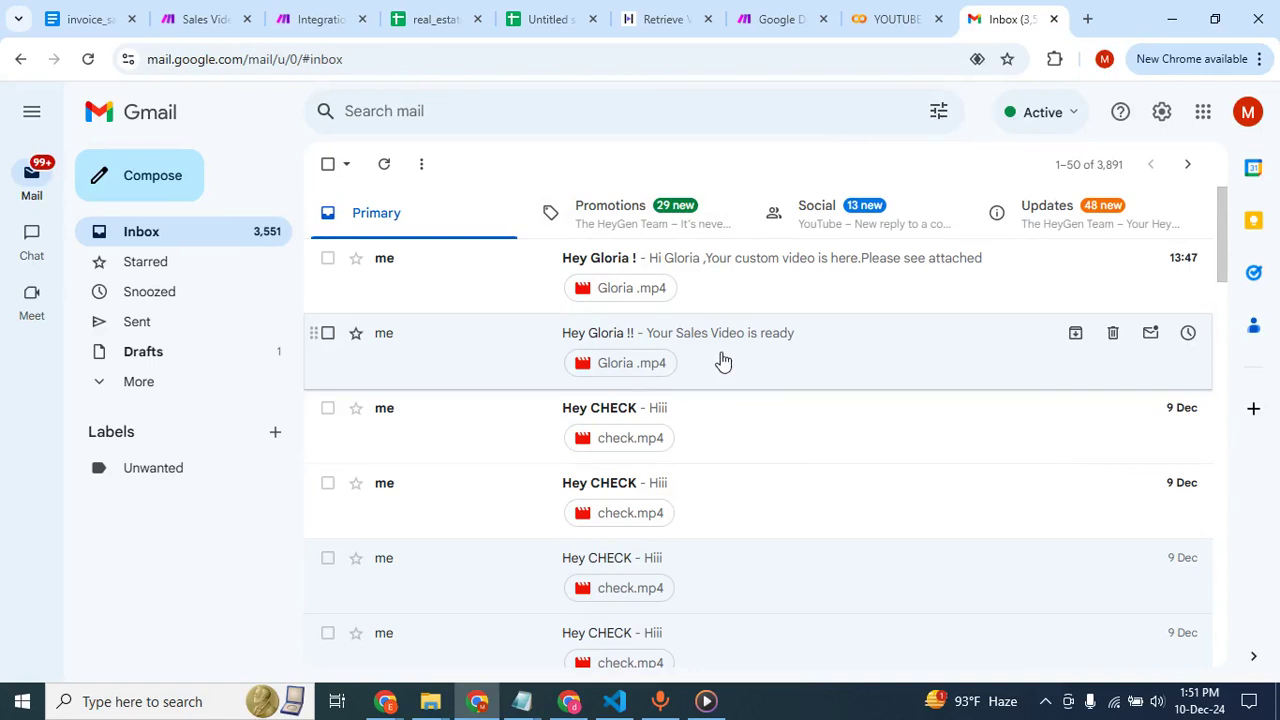
left_click(710, 278)
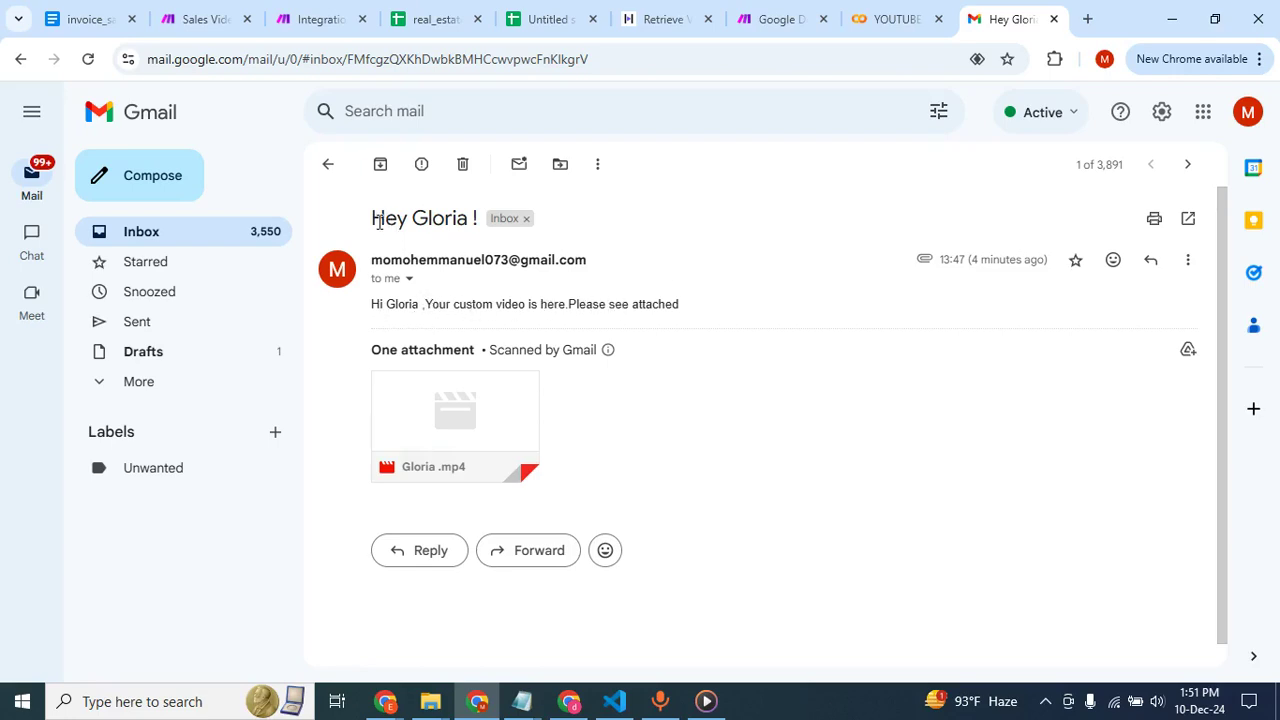
left_click(455, 400)
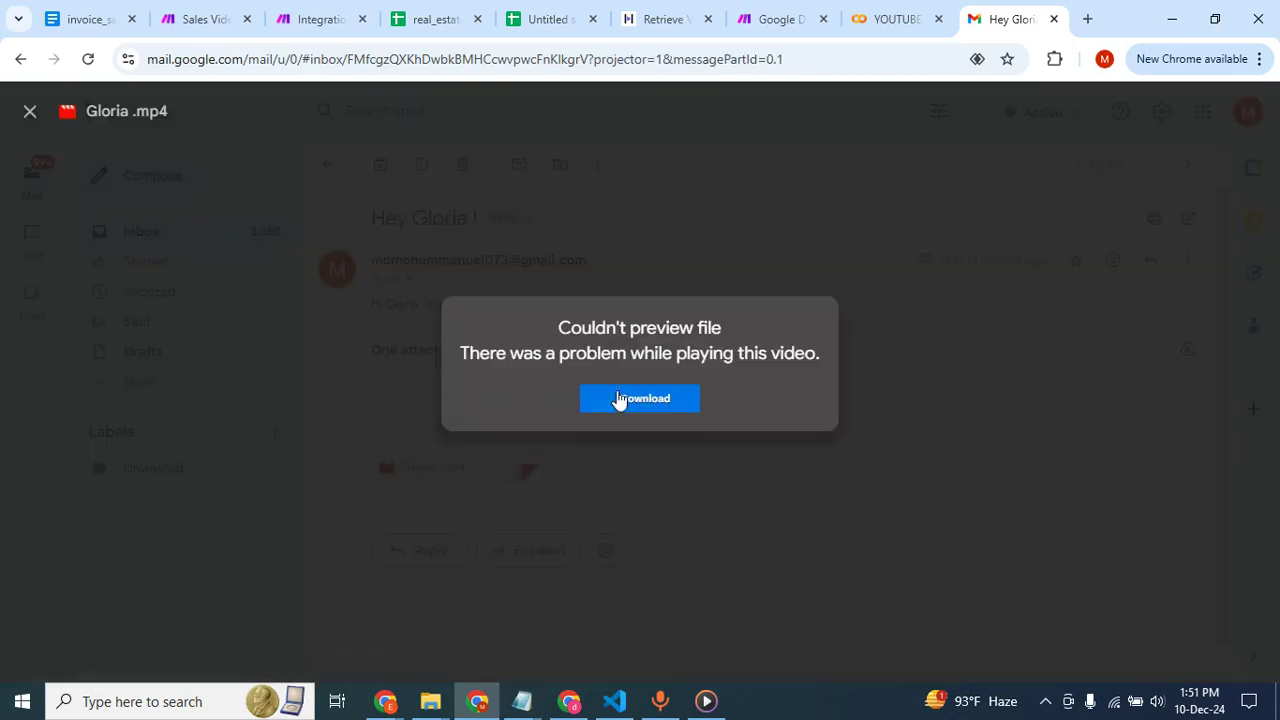
Download the e-mail's MP4 attachment and play it through in the media player.
left_click(666, 408)
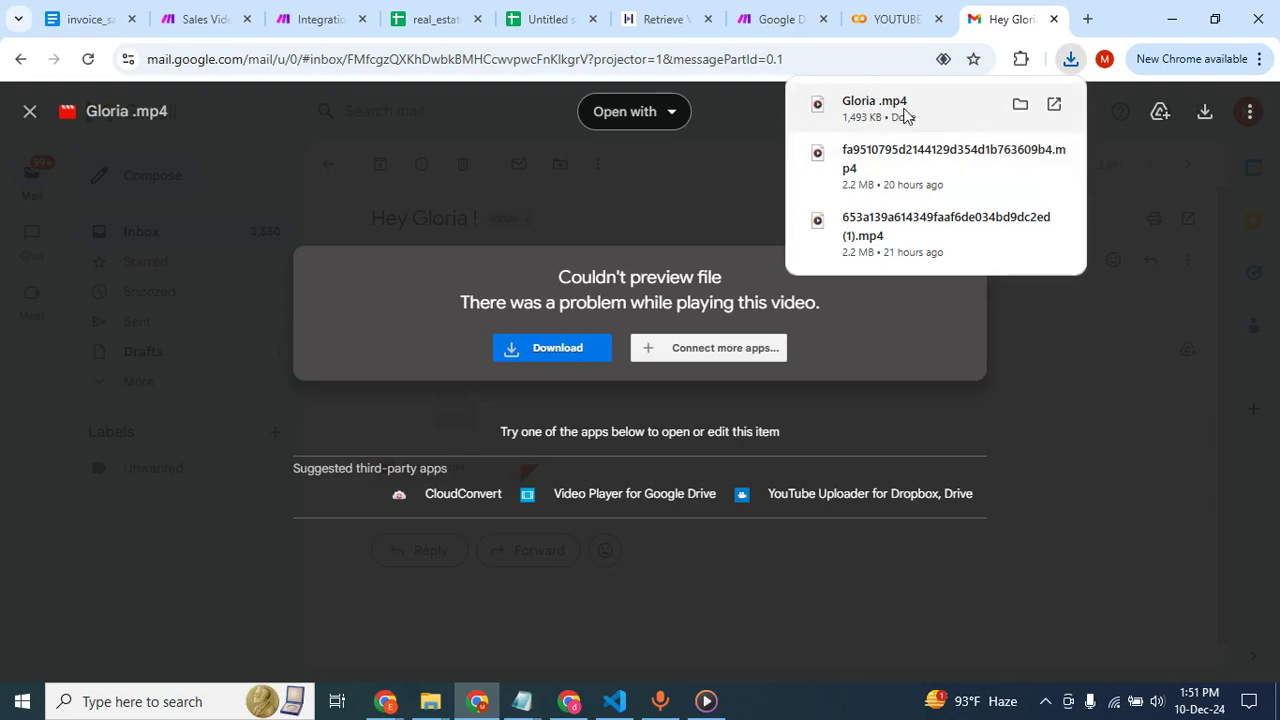
left_click(903, 115)
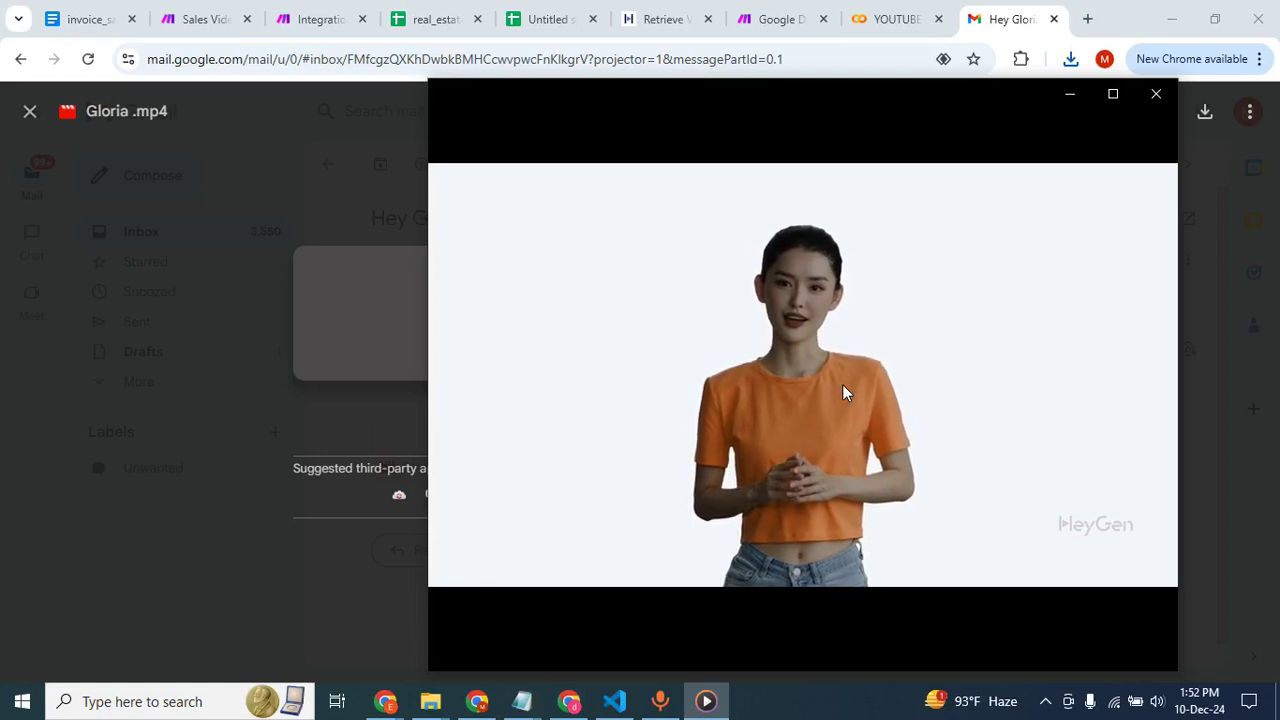
mouse_move(908, 415)
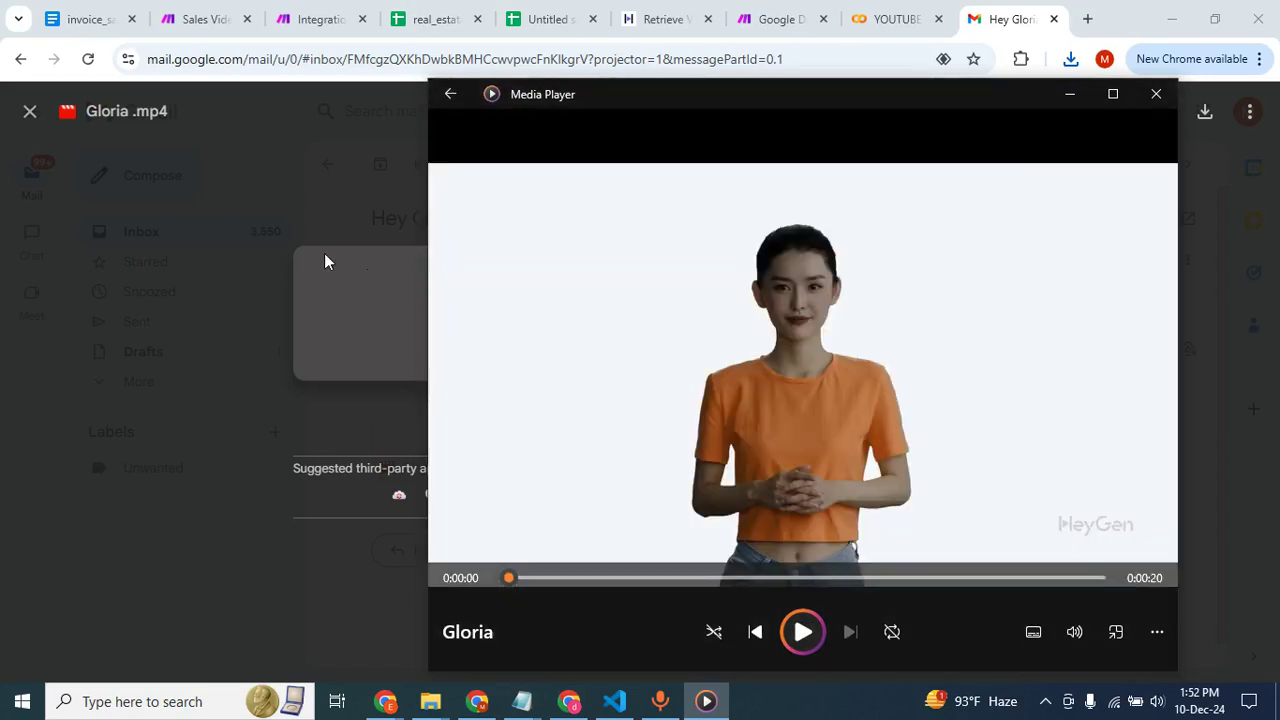
left_click(325, 255)
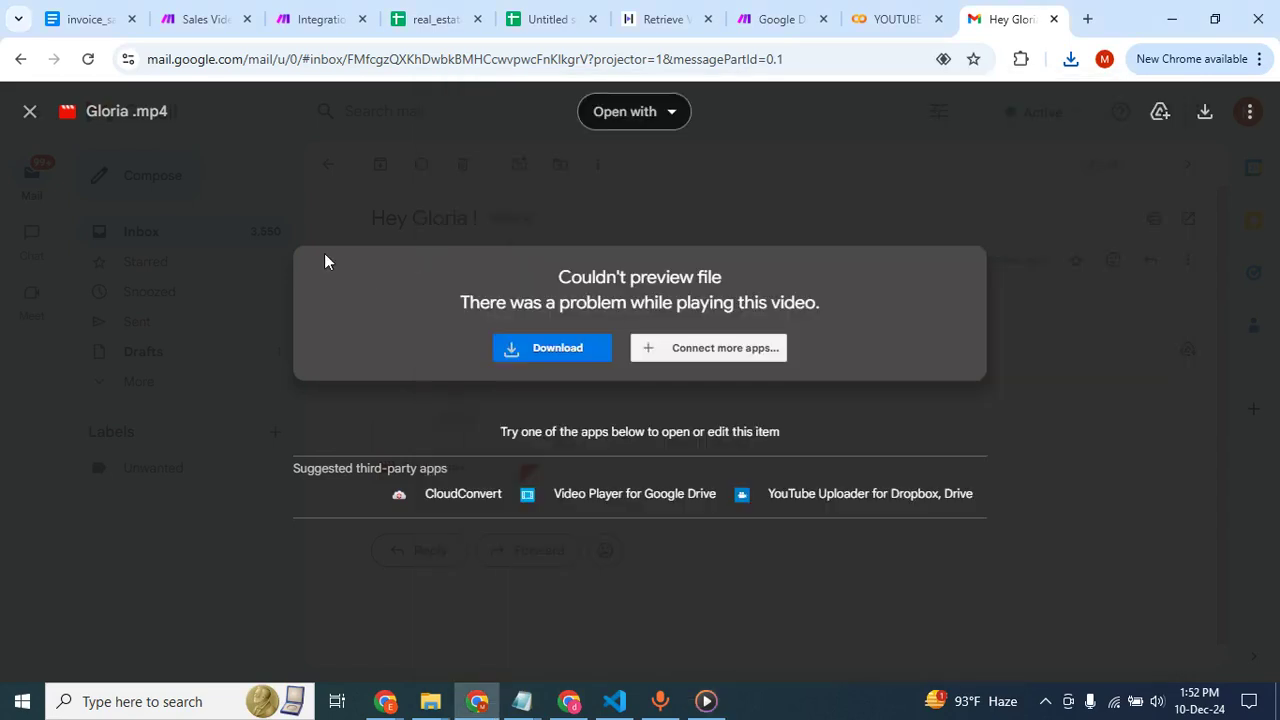
Compare the lead rows in real_estate_leads with the other profile's Gmail inbox, looking for the second lead's video e-mail.
left_click(432, 20)
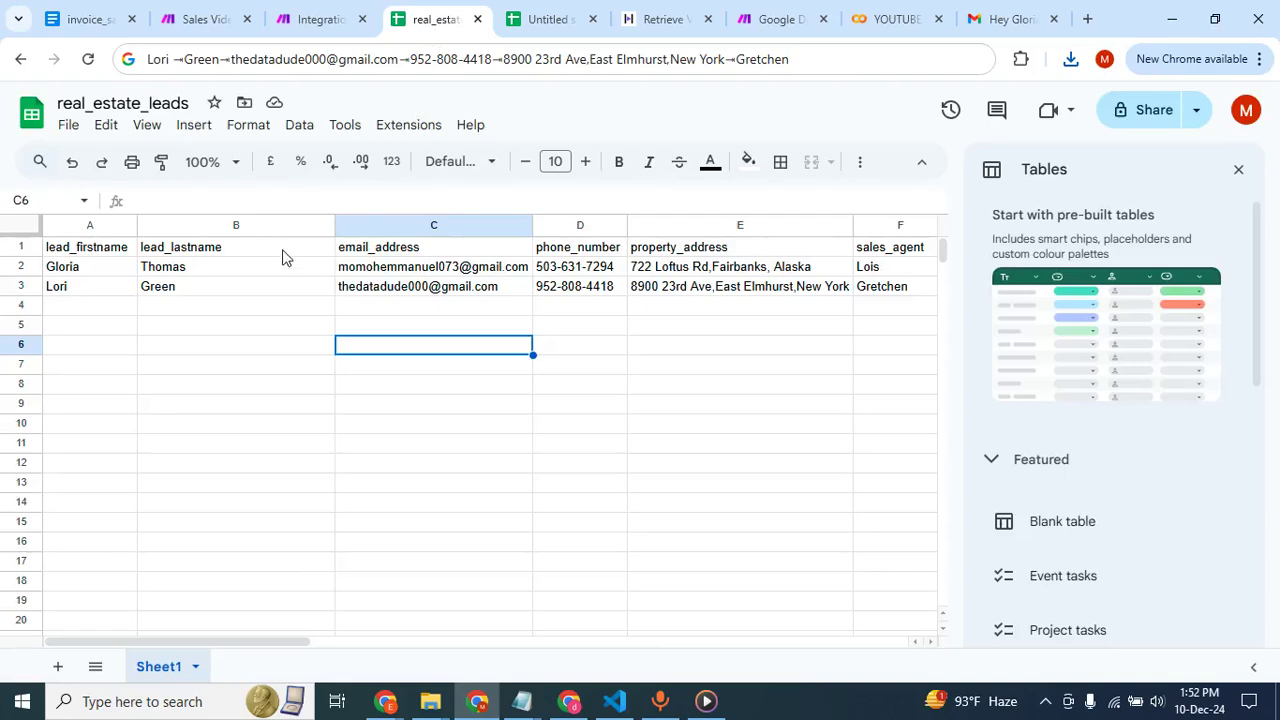
left_click(568, 701)
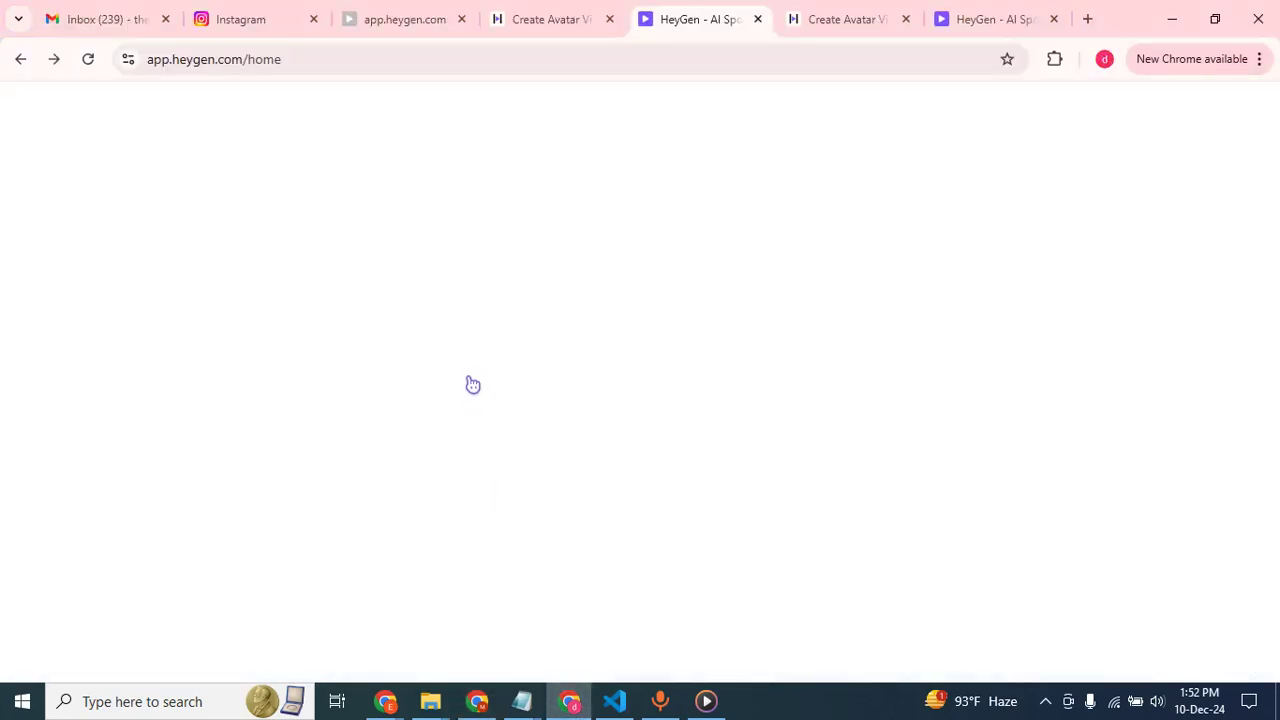
left_click(108, 14)
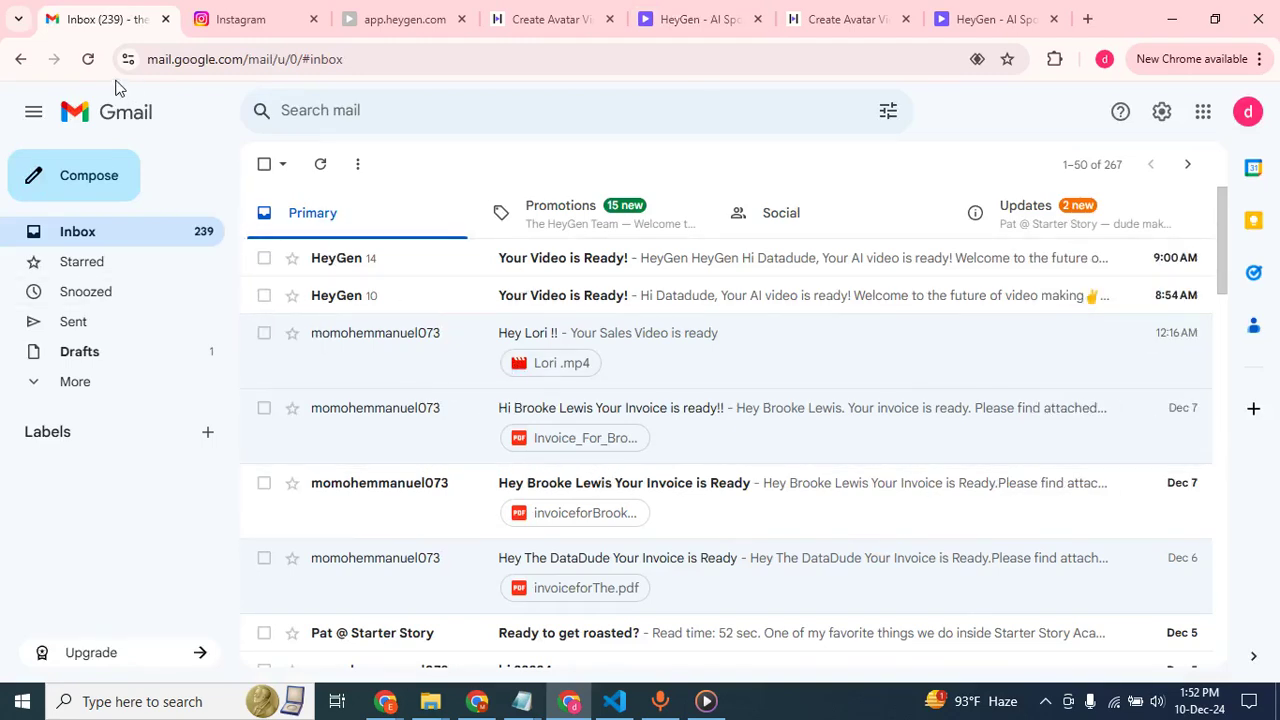
left_click(477, 701)
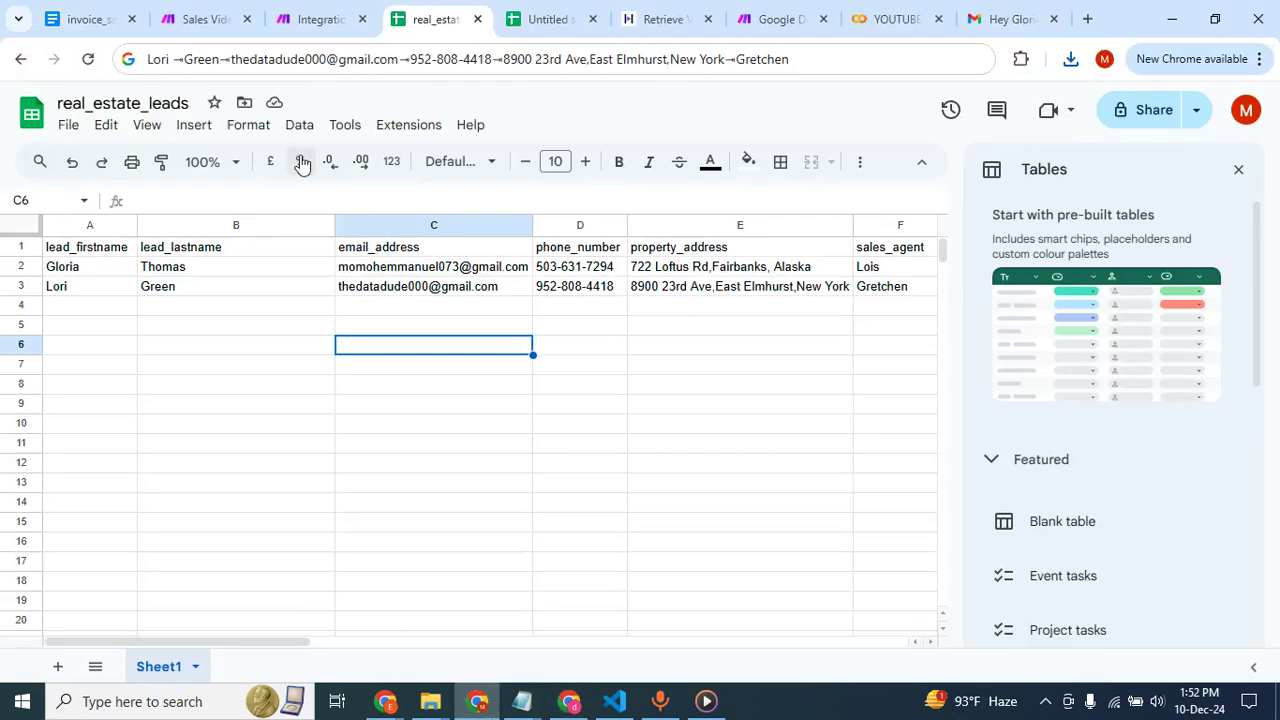
left_click(310, 19)
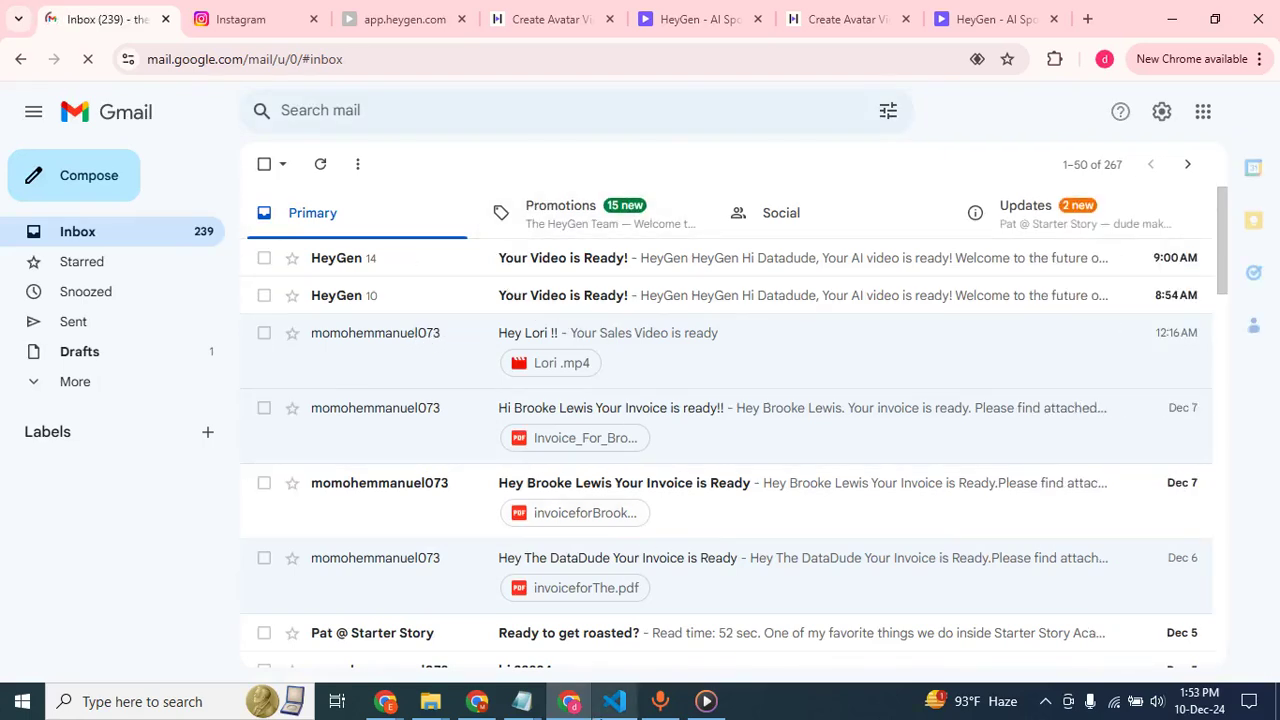
Stop the running "Integration Google Sheets, HTTP" scenario in Make and reload its editor page.
left_click(477, 702)
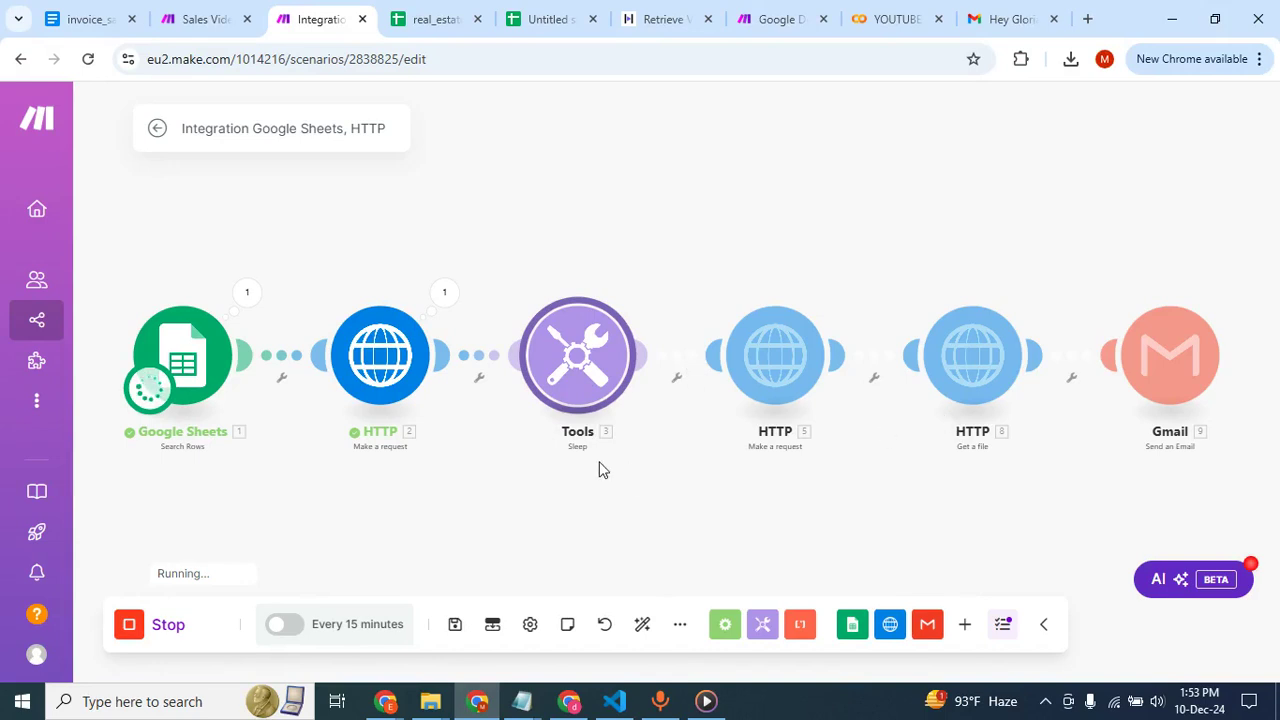
left_click(170, 627)
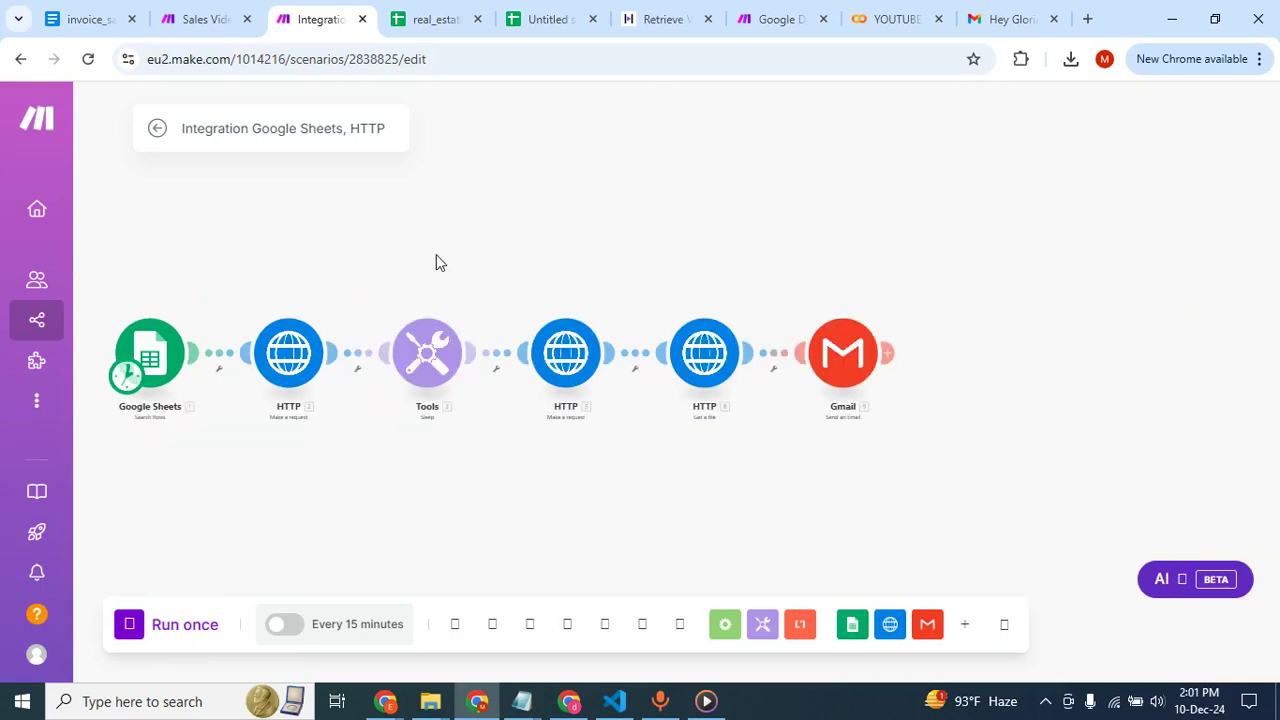
left_click(428, 18)
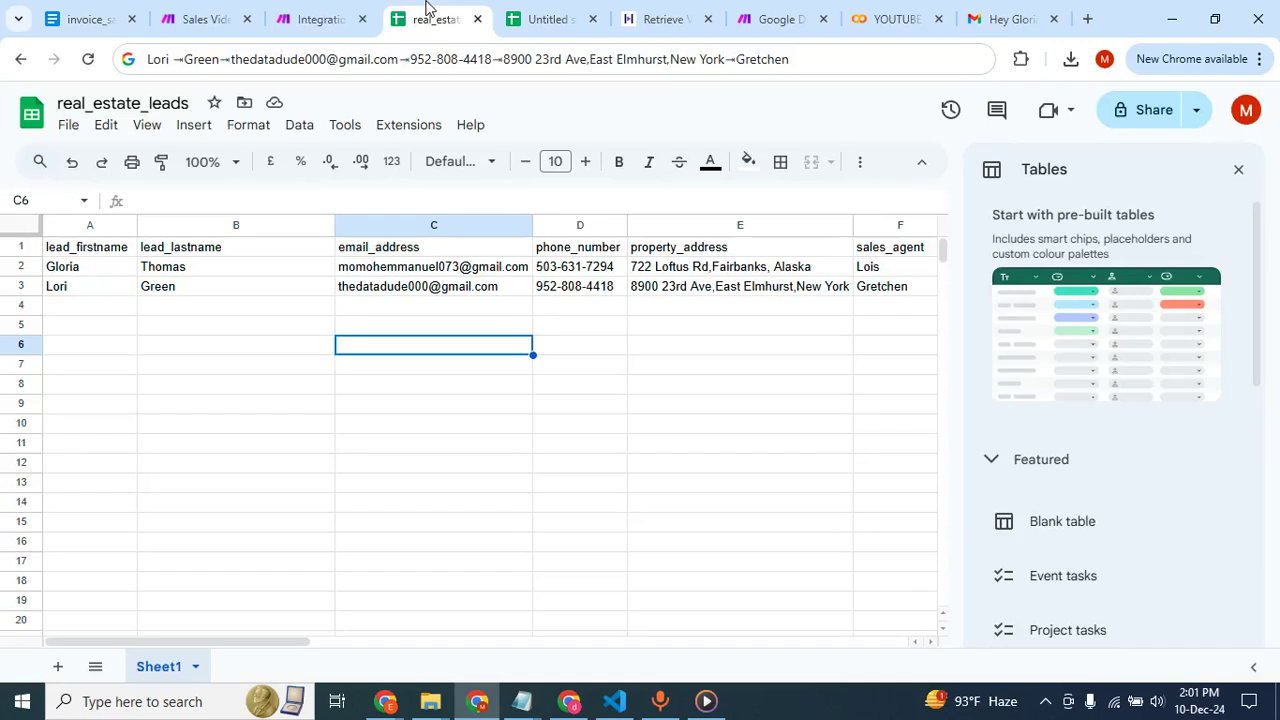
left_click(318, 18)
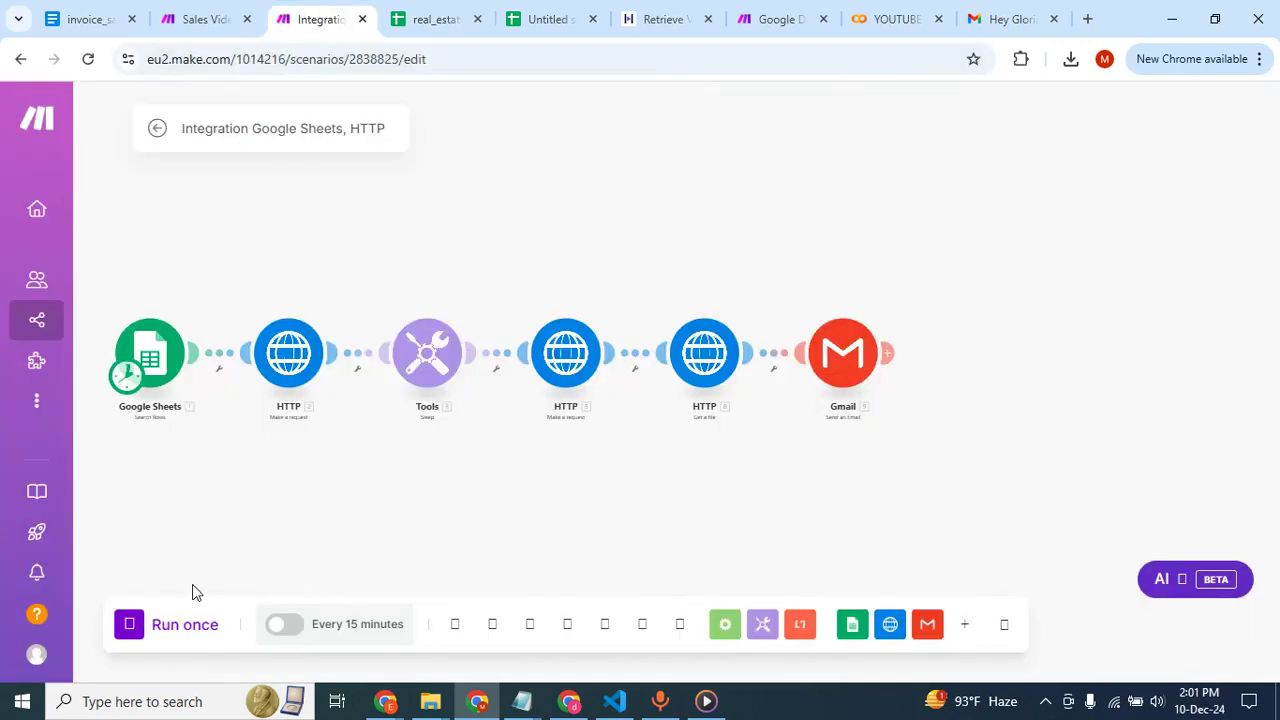
left_click(88, 60)
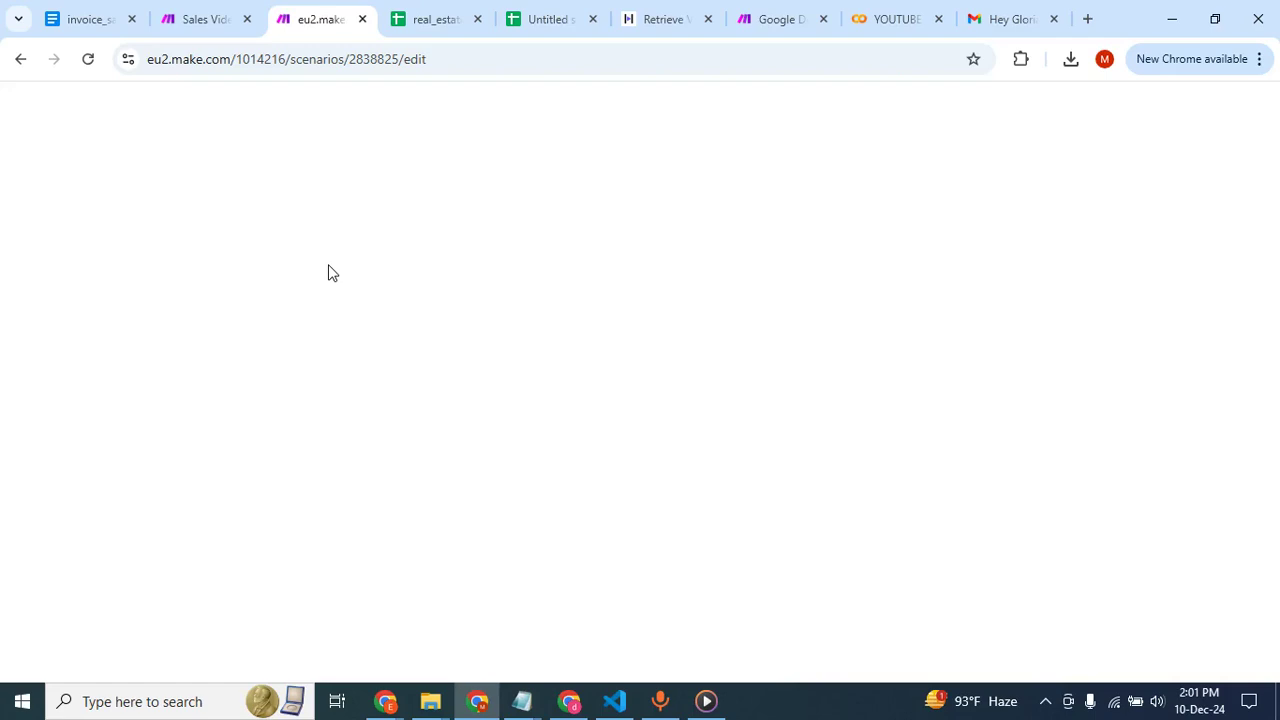
left_click(216, 20)
left_click(314, 19)
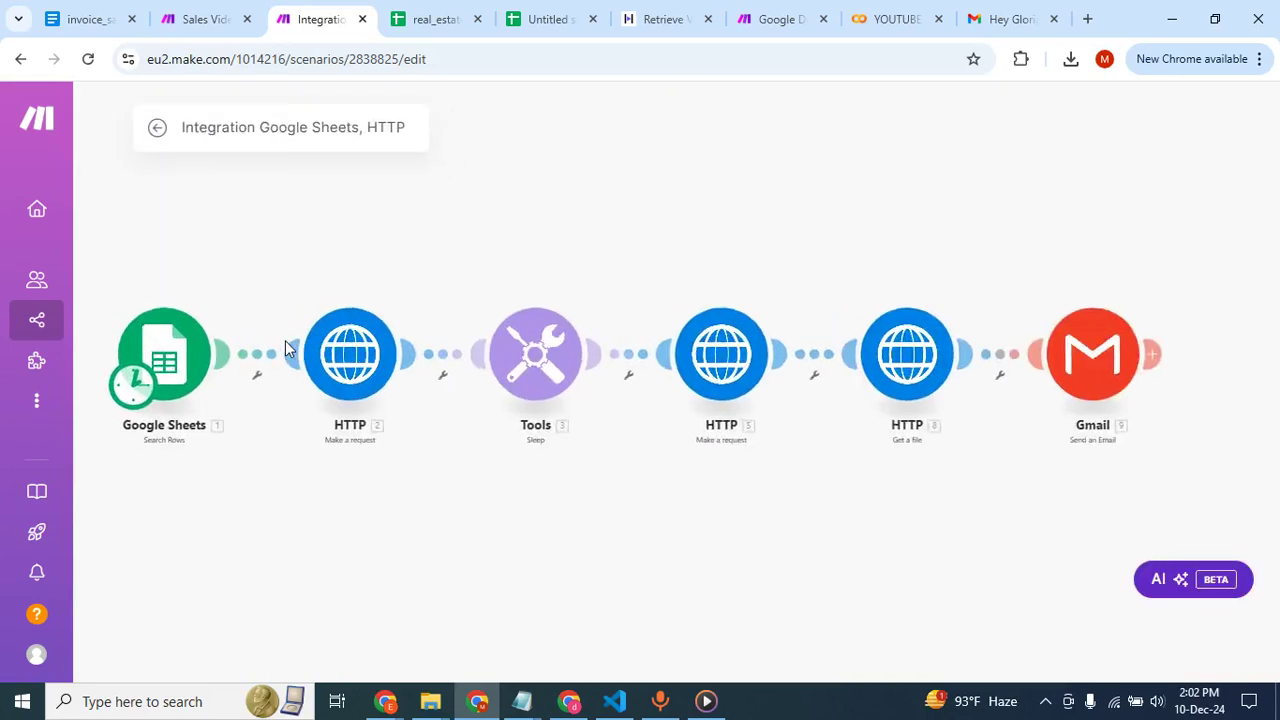
Run the scenario once and check the Gmail inbox for the first lead's new custom video e-mail.
left_click(172, 645)
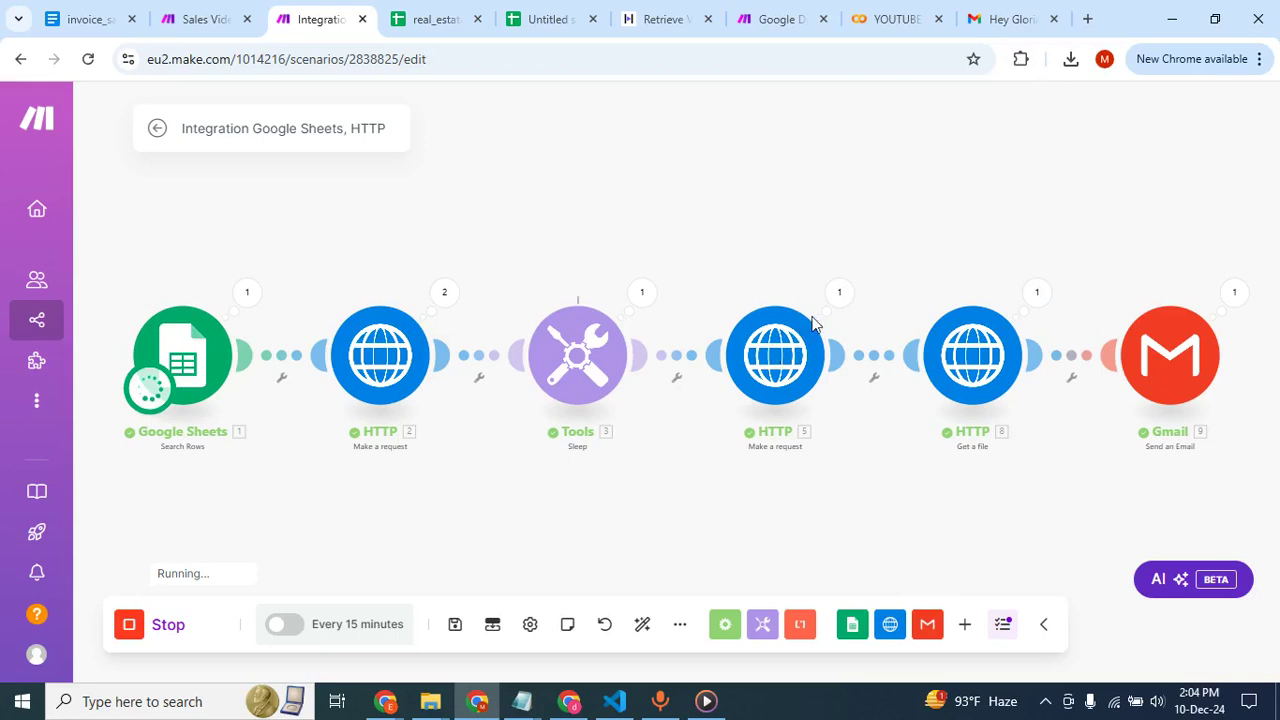
left_click(1007, 19)
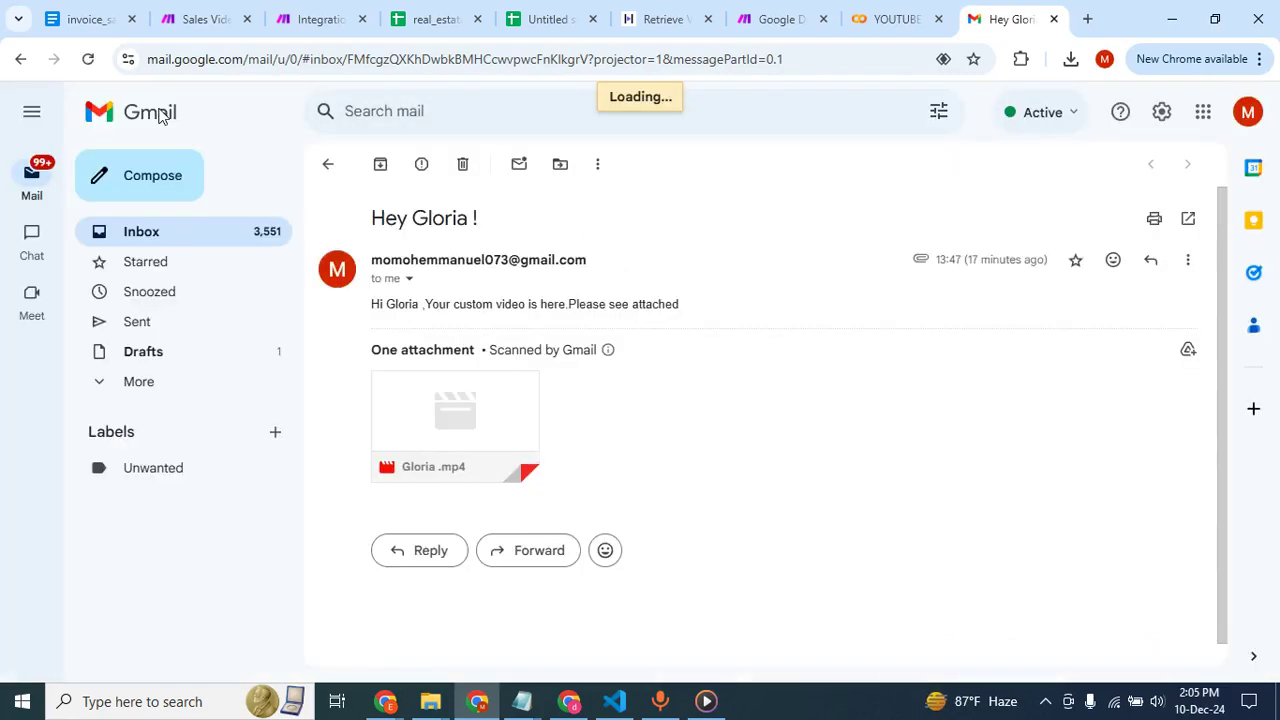
left_click(160, 115)
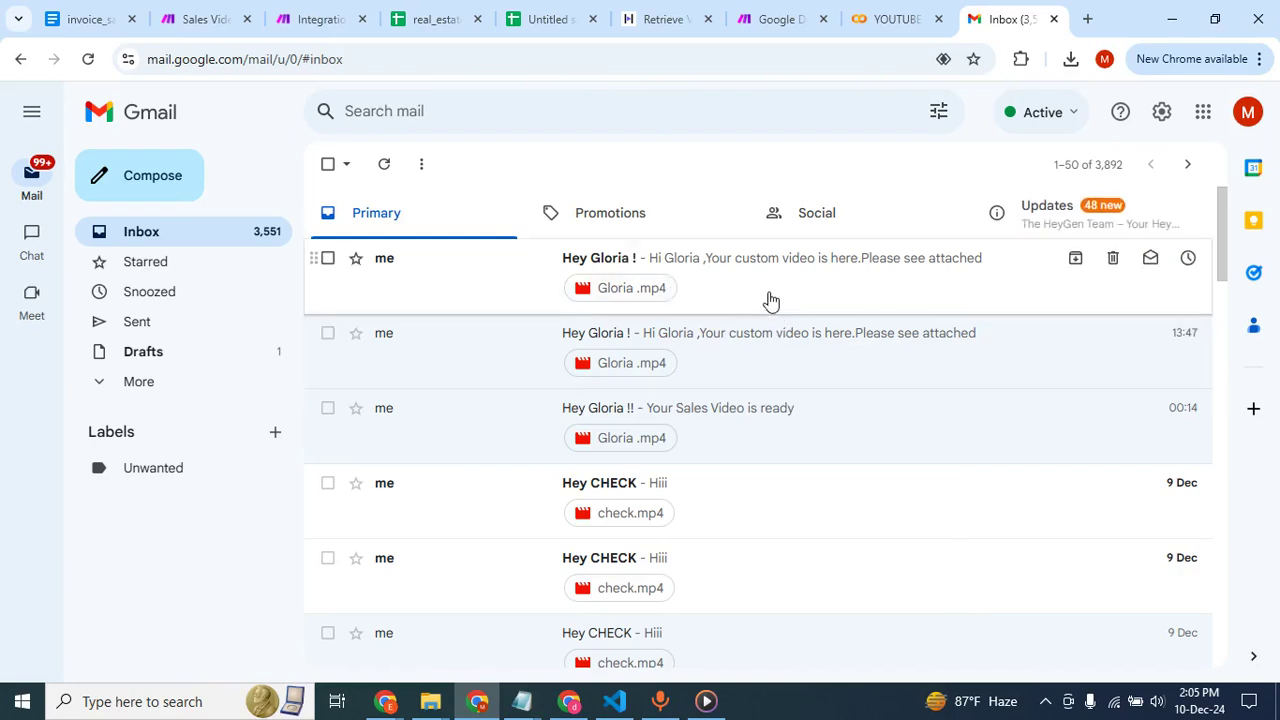
Check the scenario's run progress and the second lead's row in real_estate_leads, and open the other profile's Gmail inbox.
left_click(478, 701)
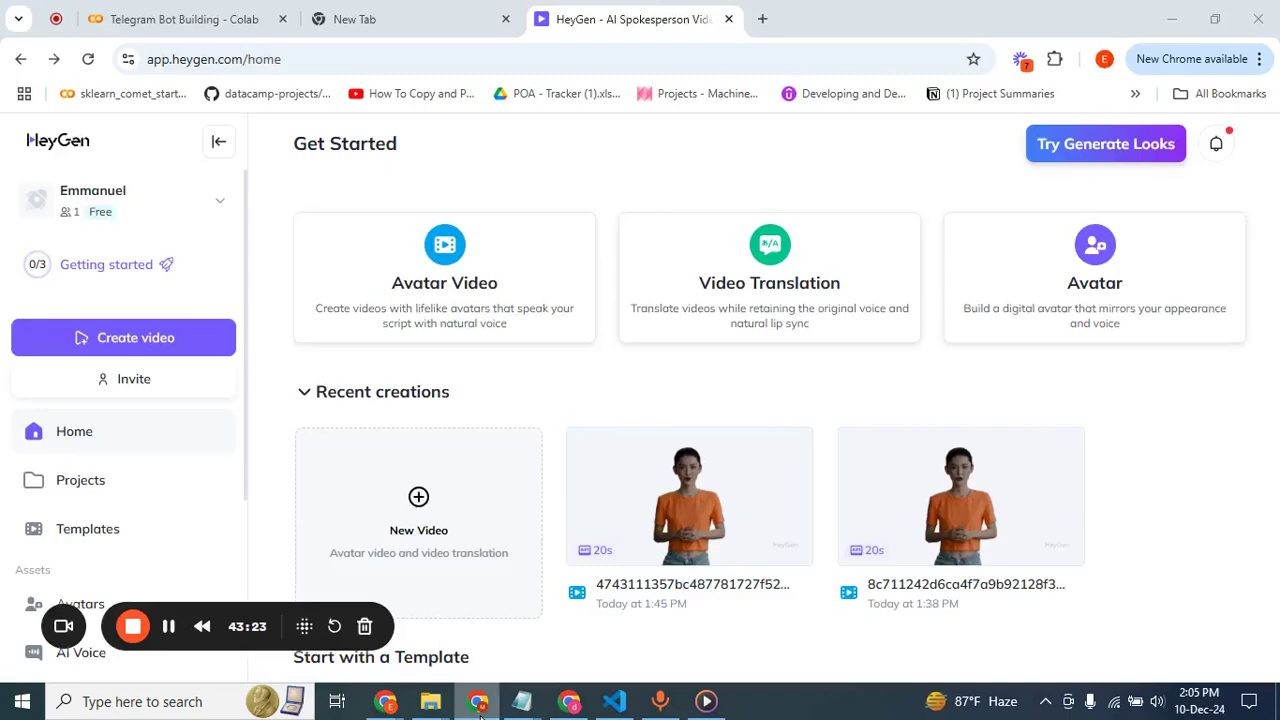
left_click(478, 701)
left_click(314, 22)
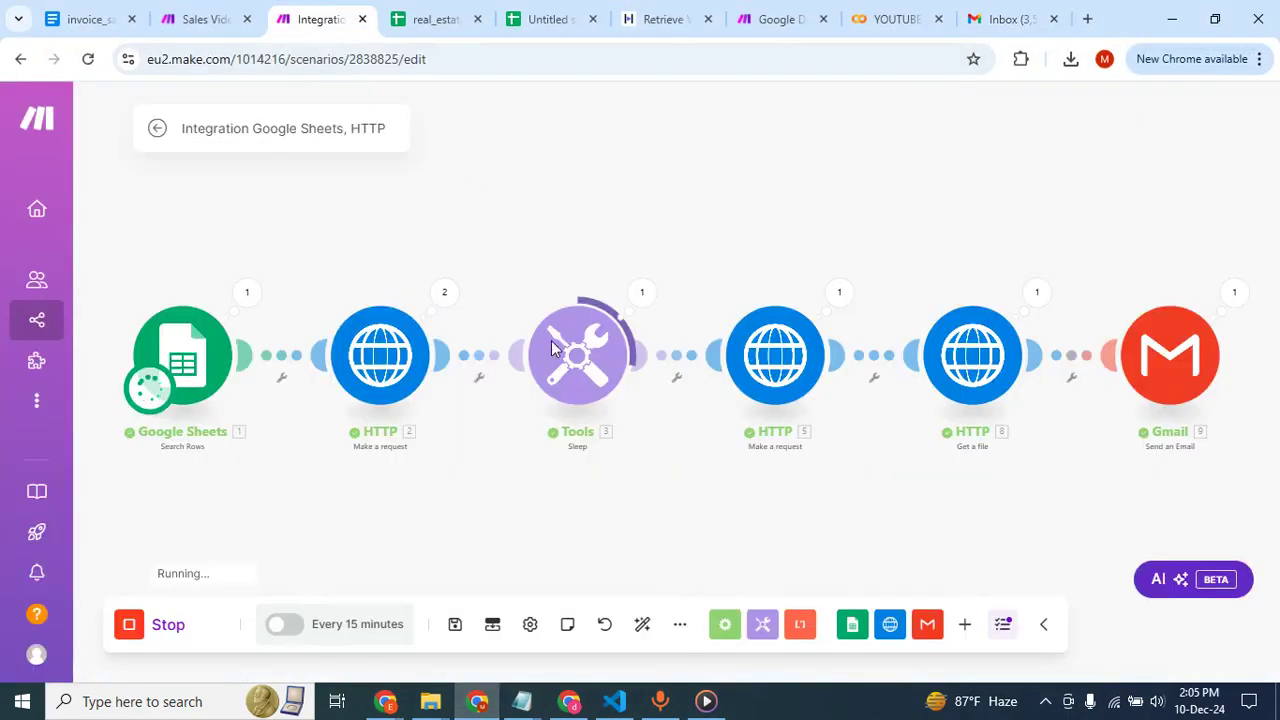
left_click(438, 16)
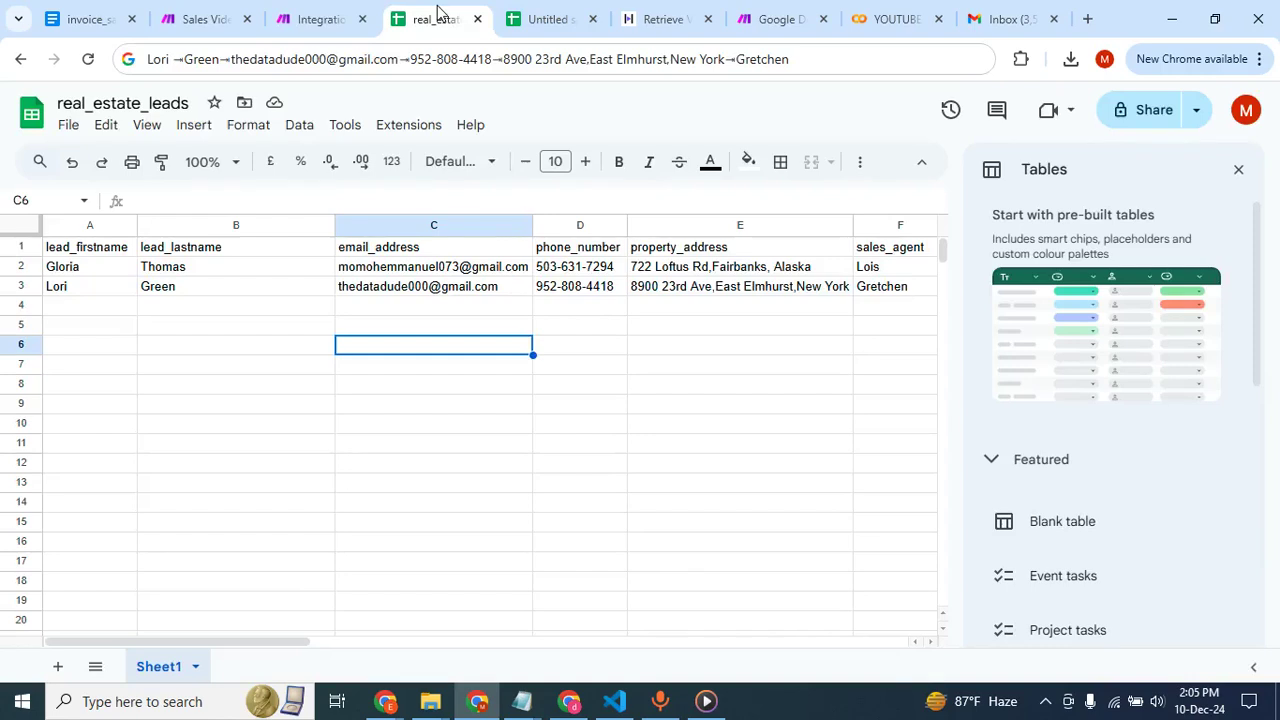
left_click(64, 294)
left_click(212, 287)
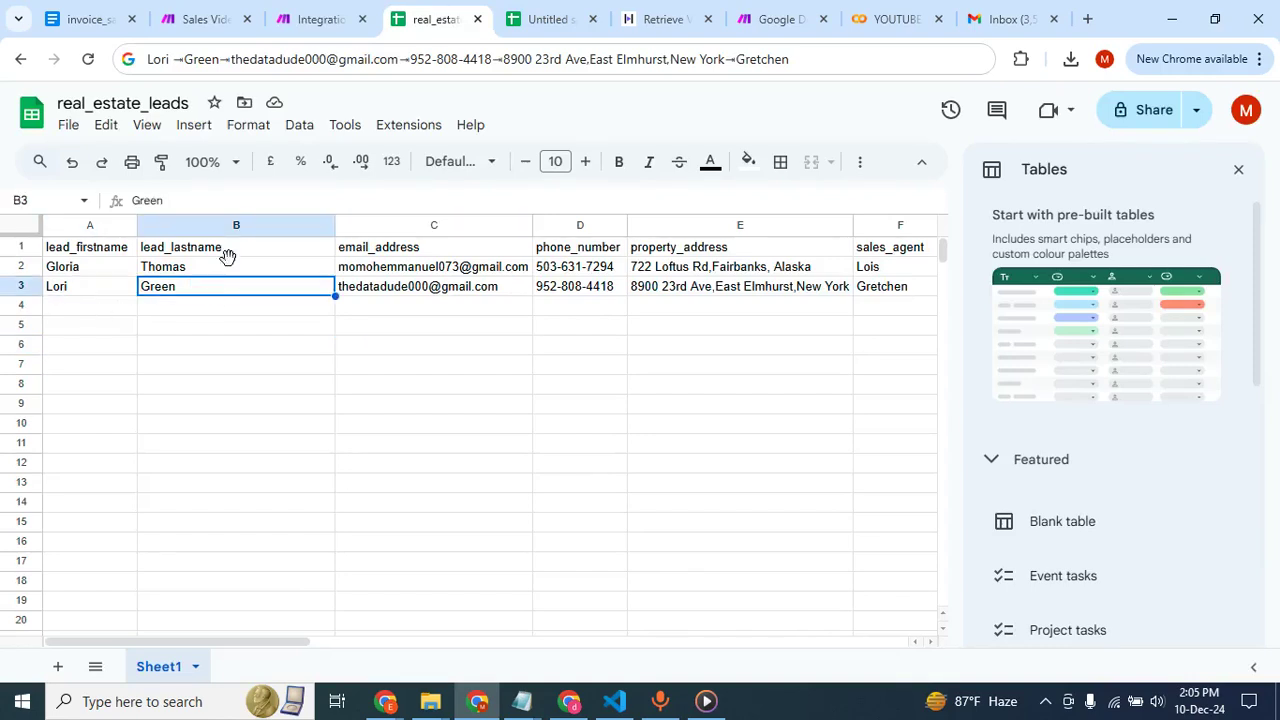
left_click(312, 18)
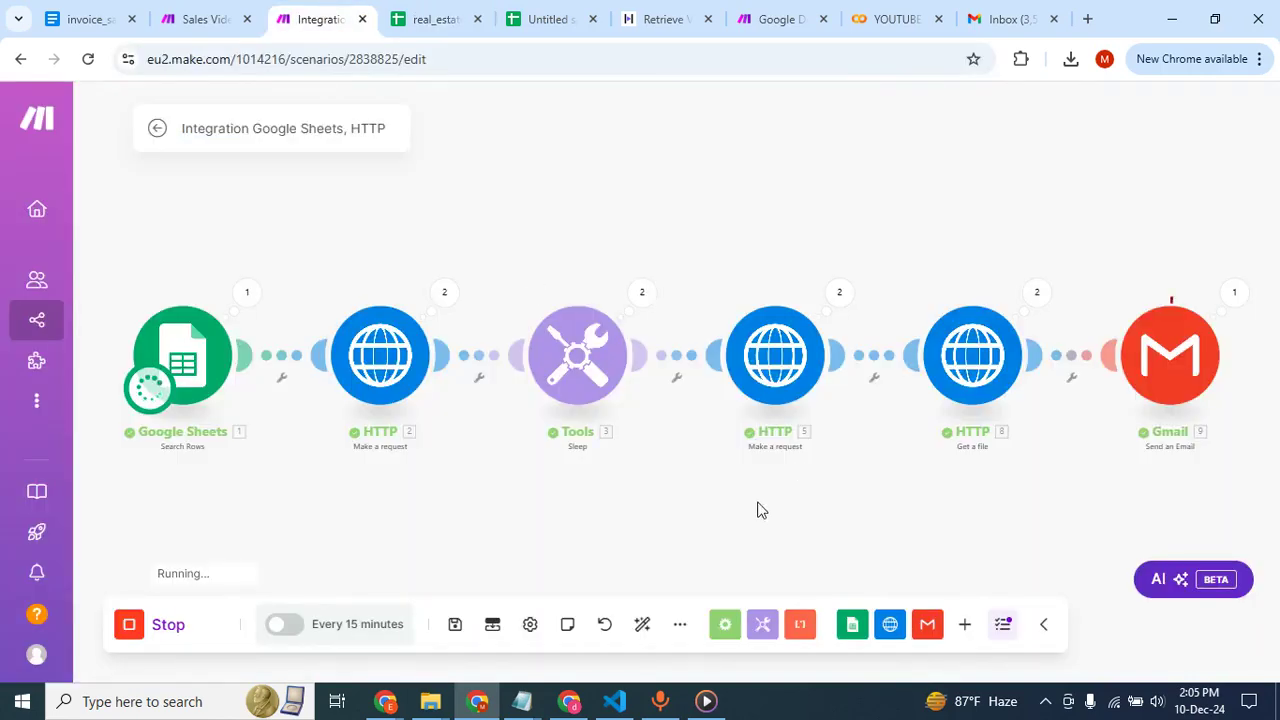
left_click(569, 701)
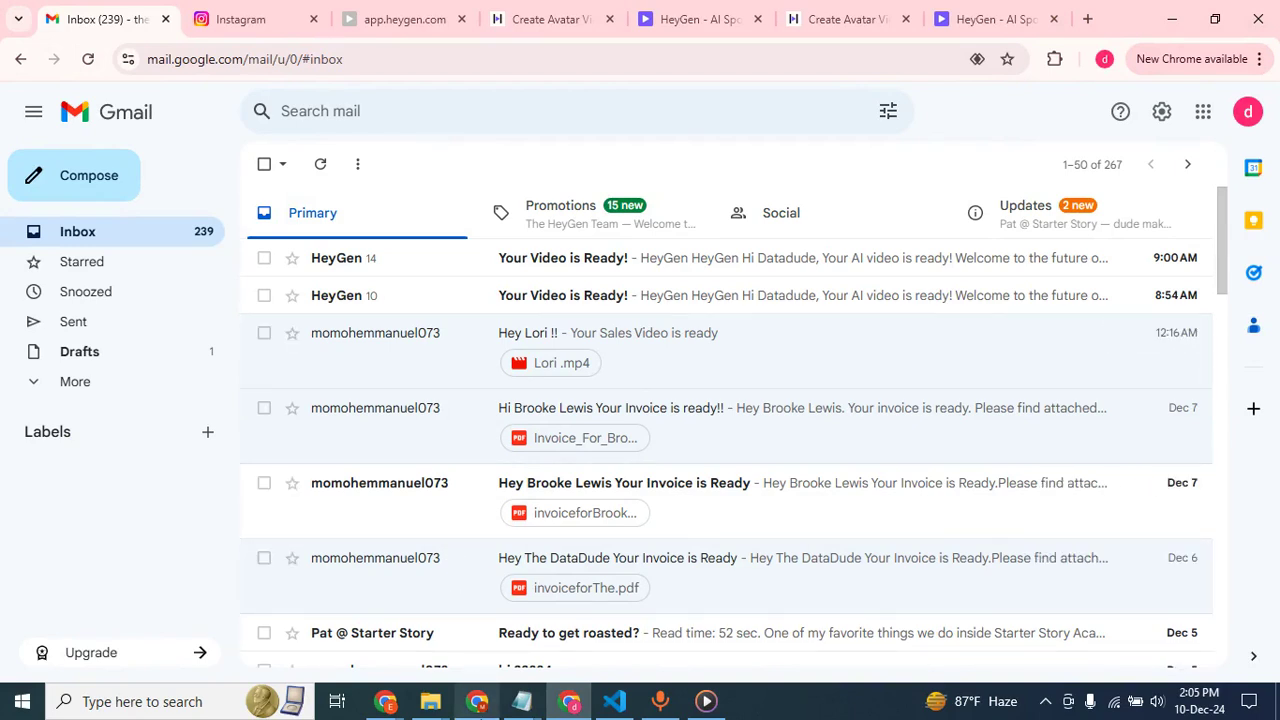
Check the scenario run in Make, open the second lead's custom video e-mail in the other profile's Gmail, and download and play its attached MP4.
left_click(477, 701)
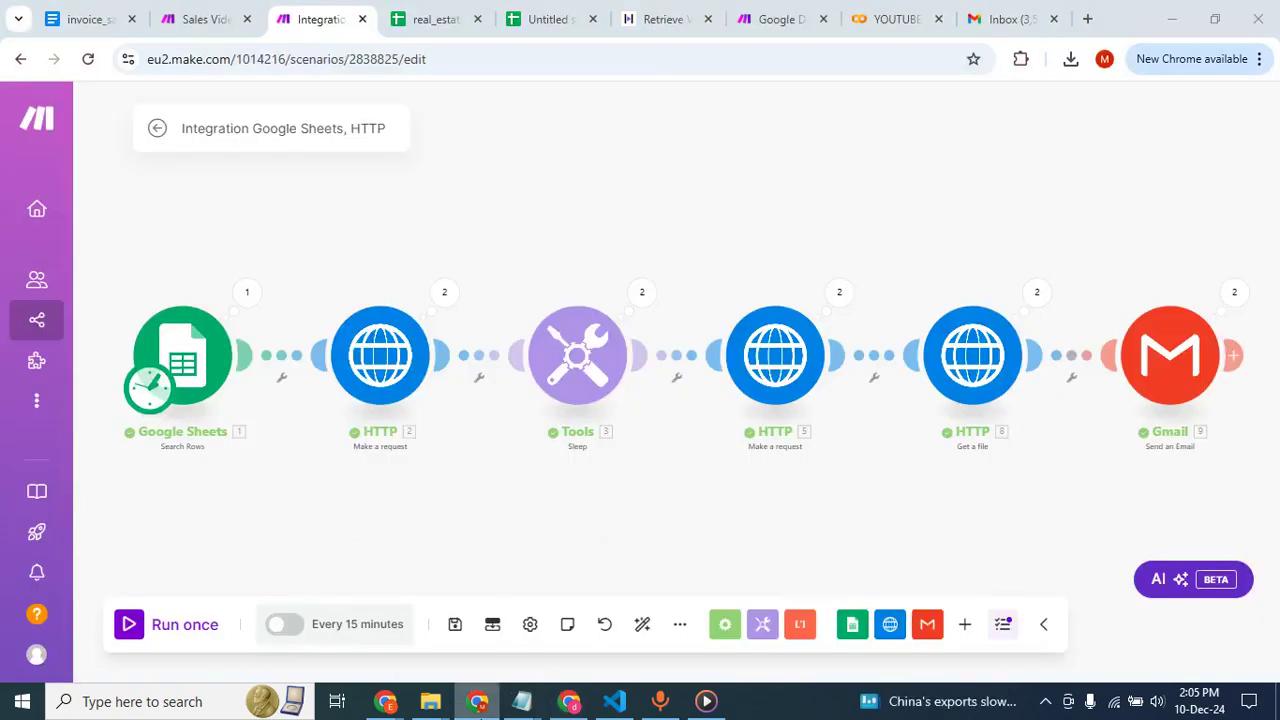
left_click(477, 701)
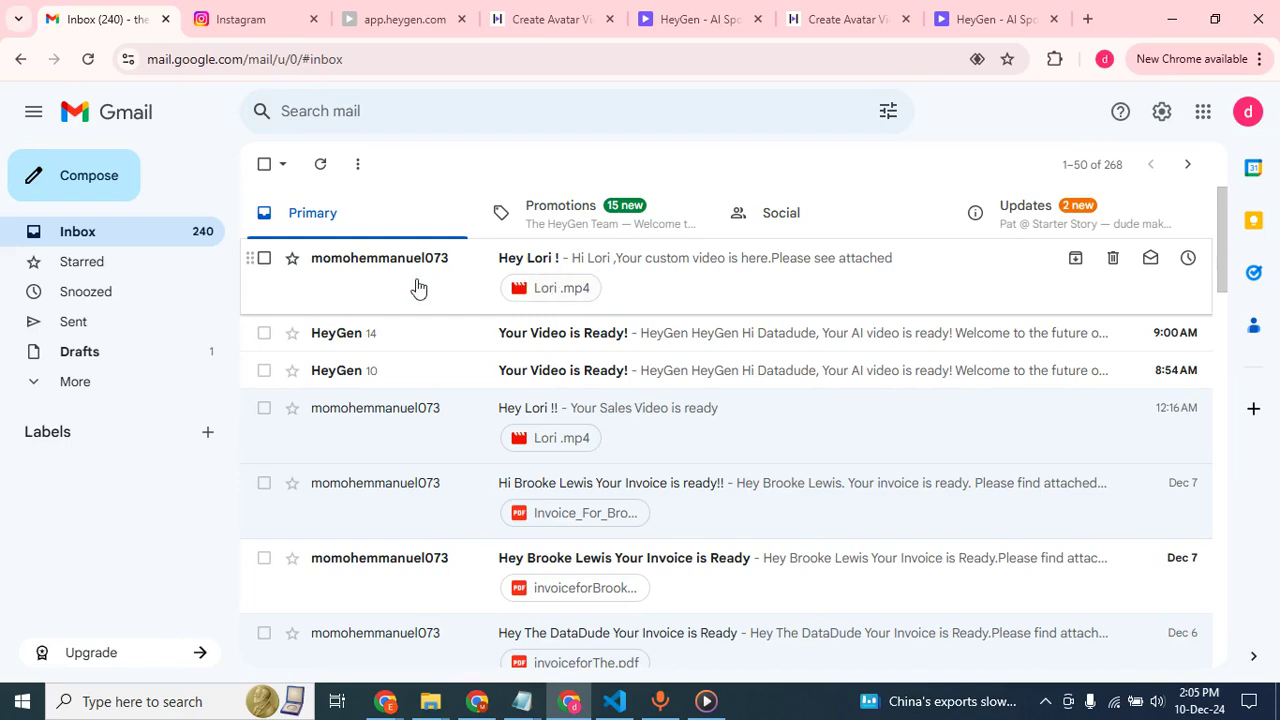
left_click(594, 268)
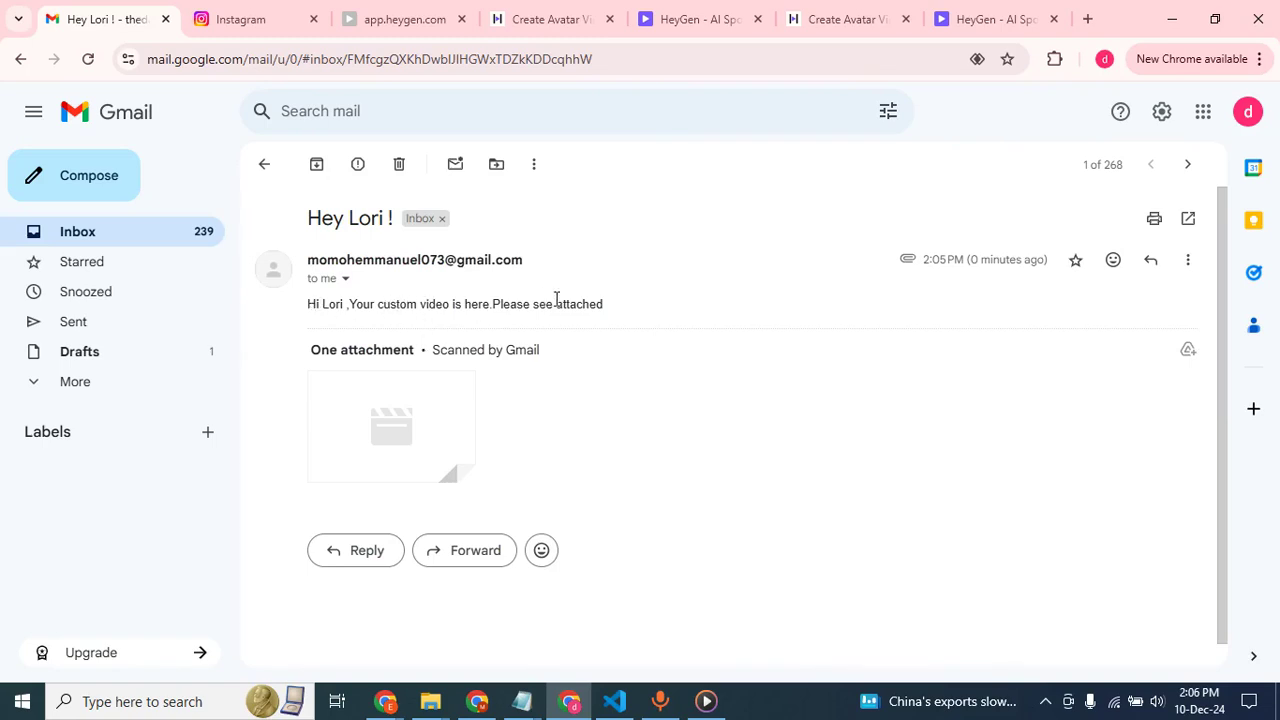
left_click(379, 421)
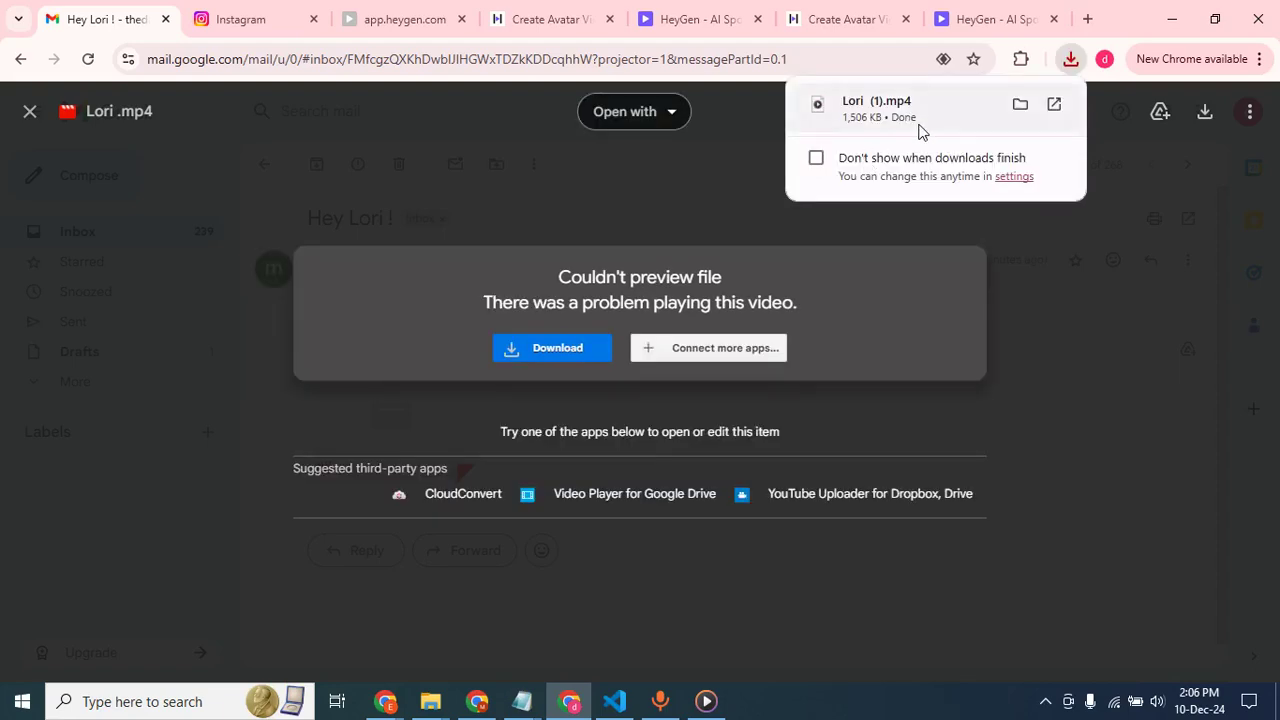
left_click(905, 110)
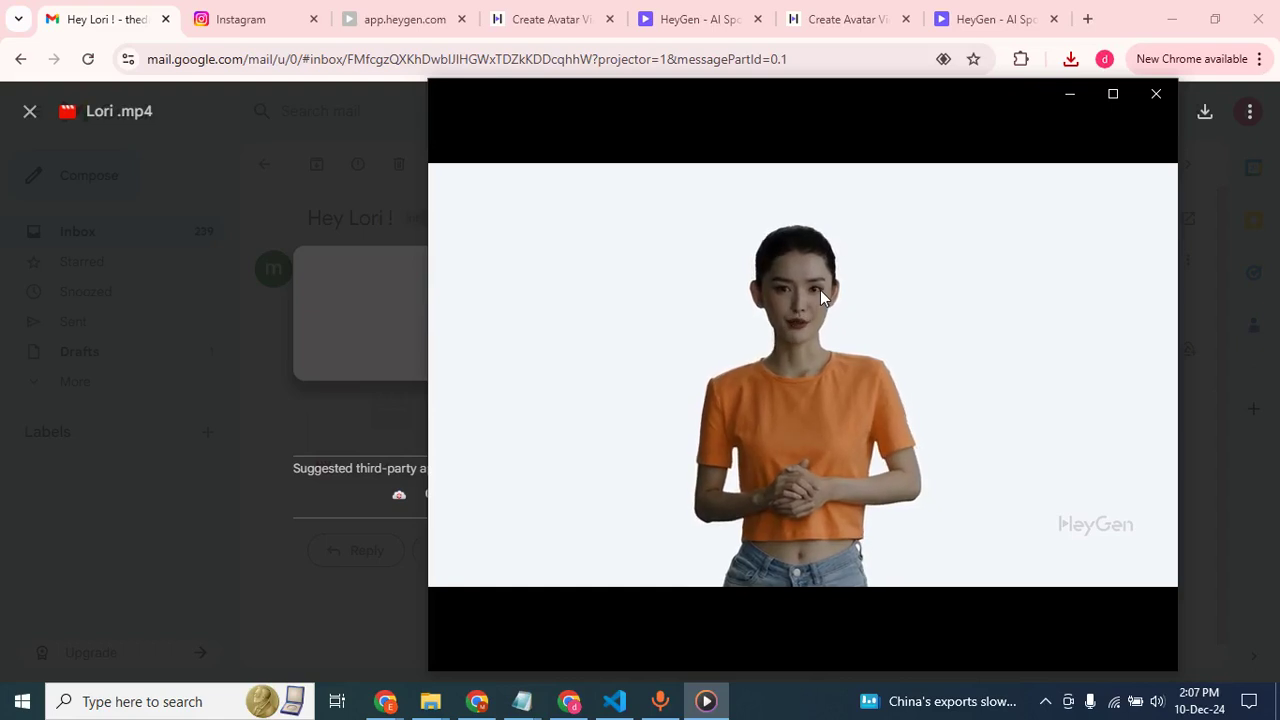
mouse_move(812, 290)
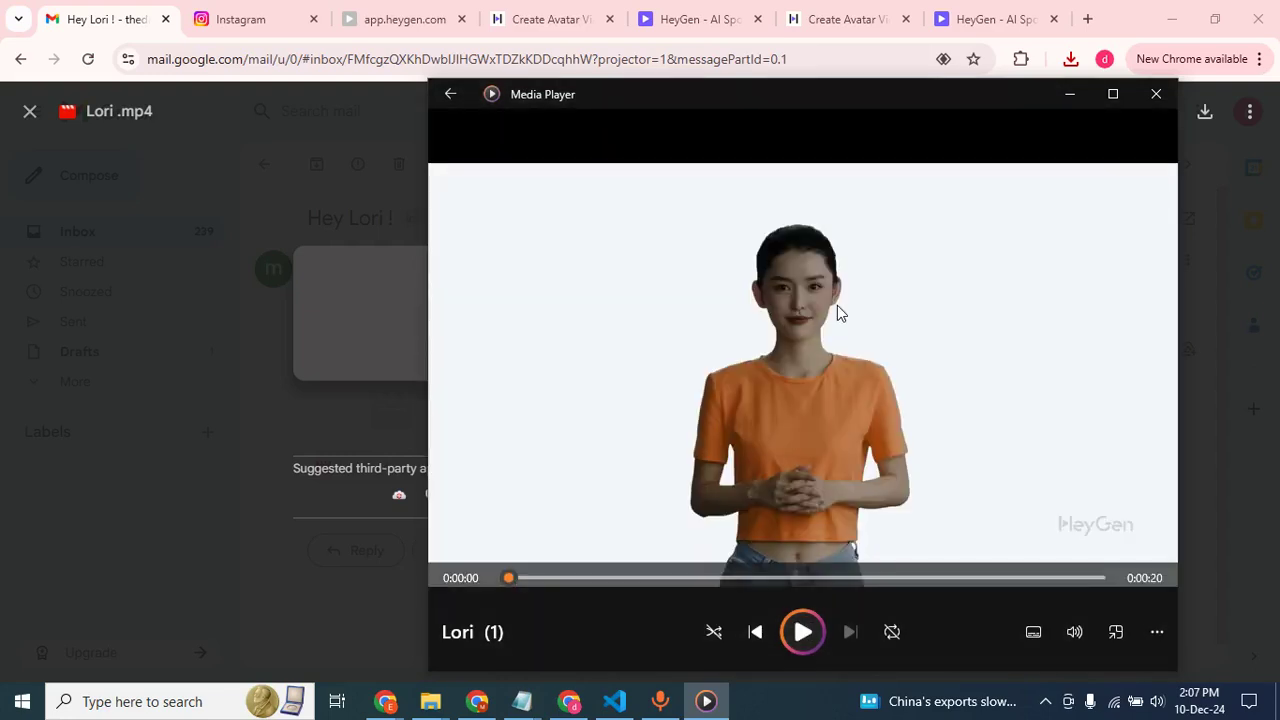
Review the second lead's row in the real_estate_leads sheet and return to the "Integration Google Sheets, HTTP" scenario in Make.
left_click(477, 701)
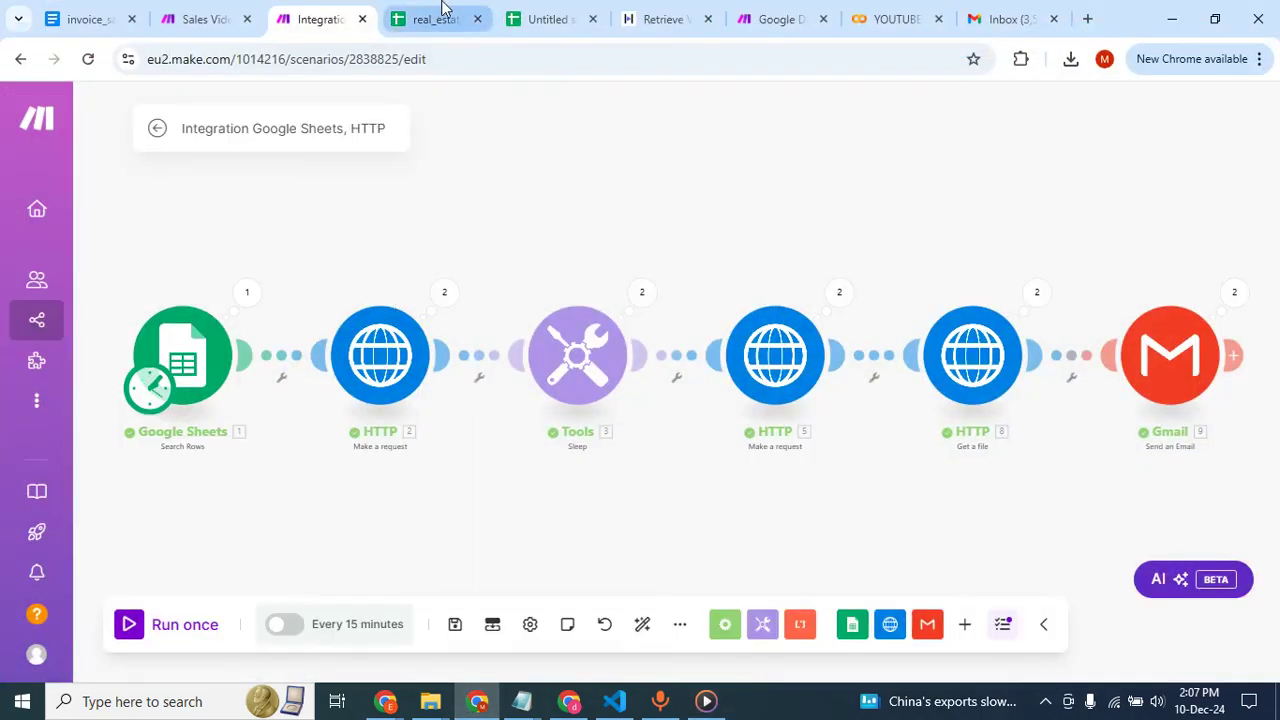
left_click(438, 18)
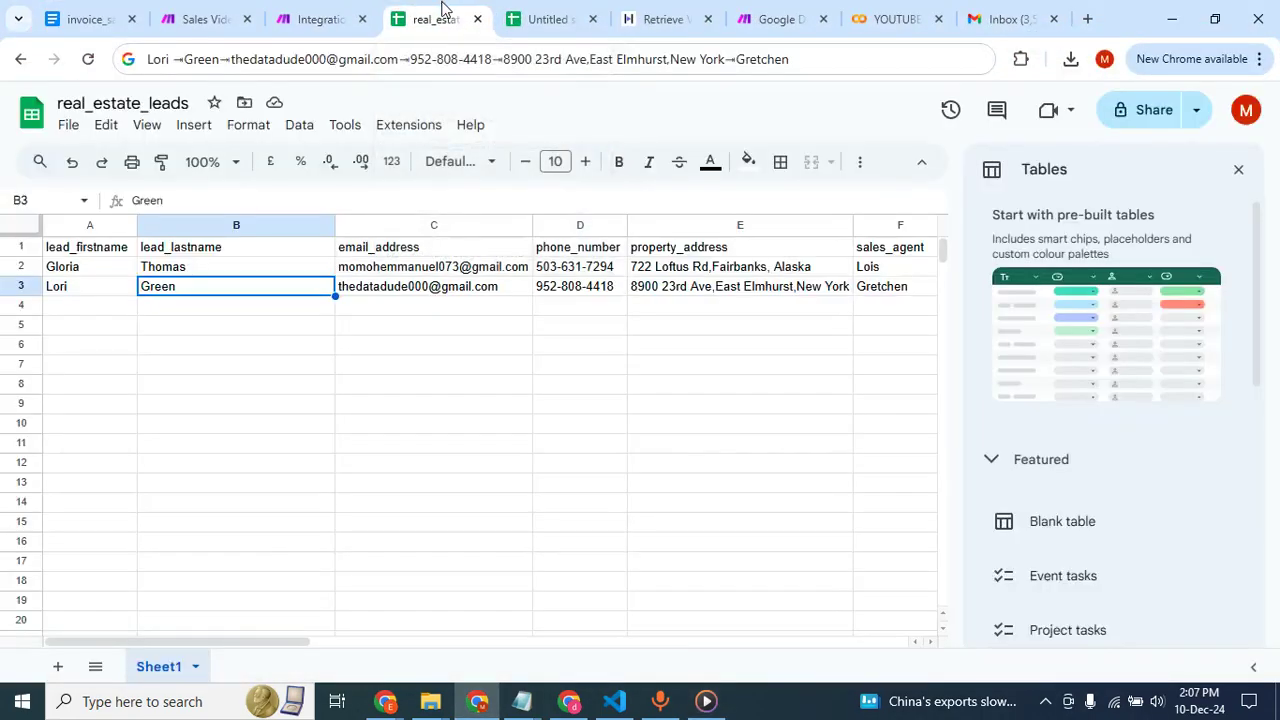
left_click(251, 345)
left_click(286, 288)
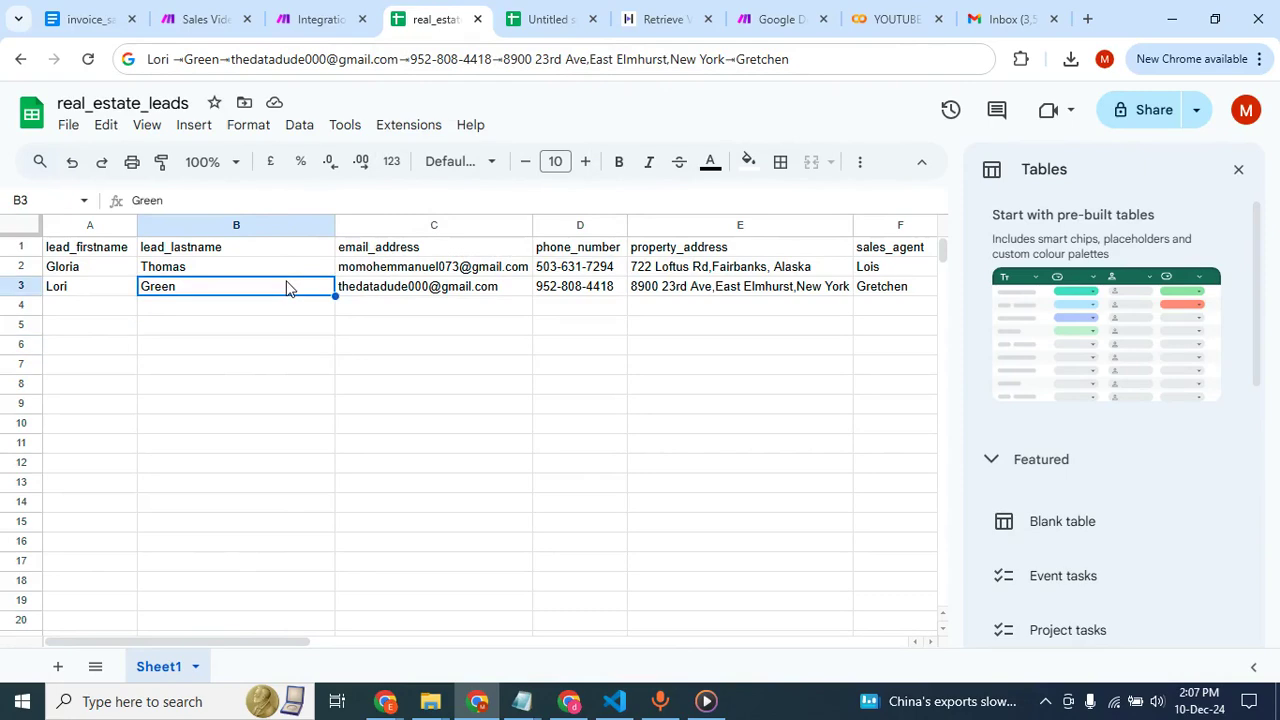
left_click(322, 20)
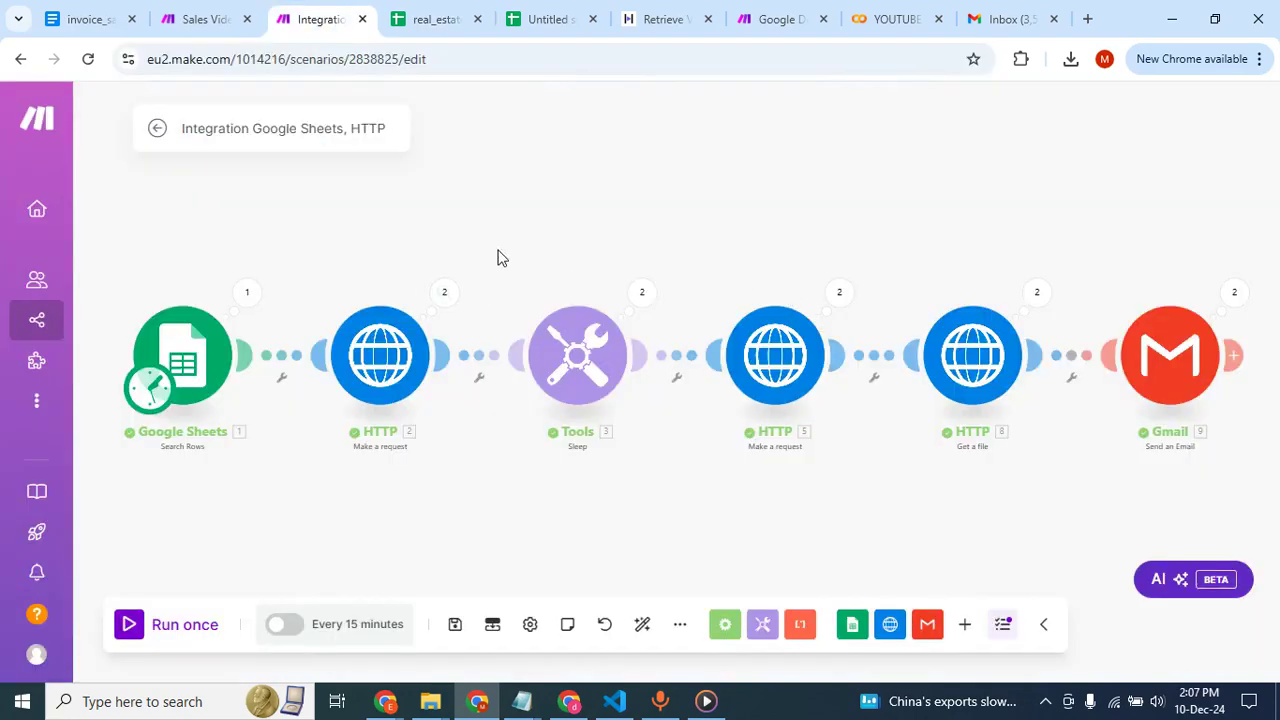